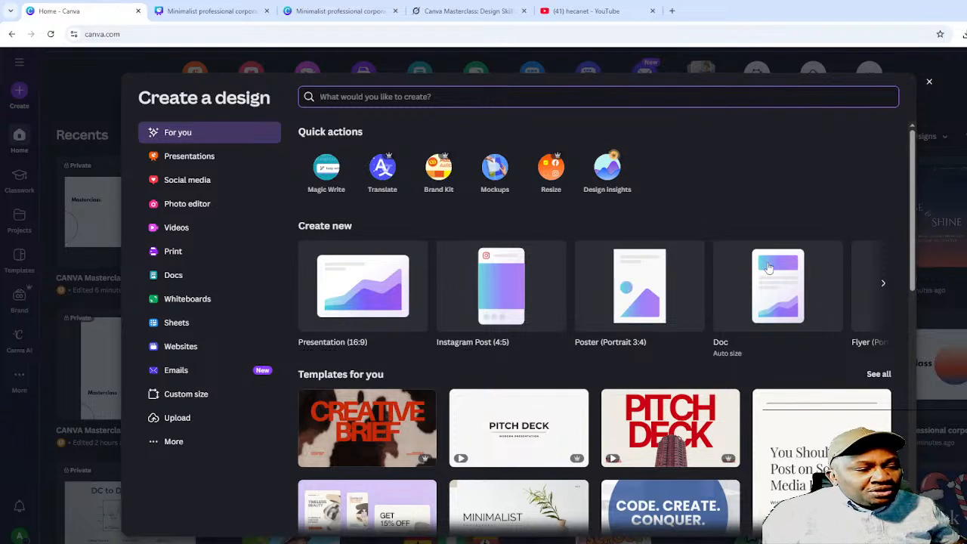
- Start a new blank portrait Flyer design from the Create new row
click(882, 283)
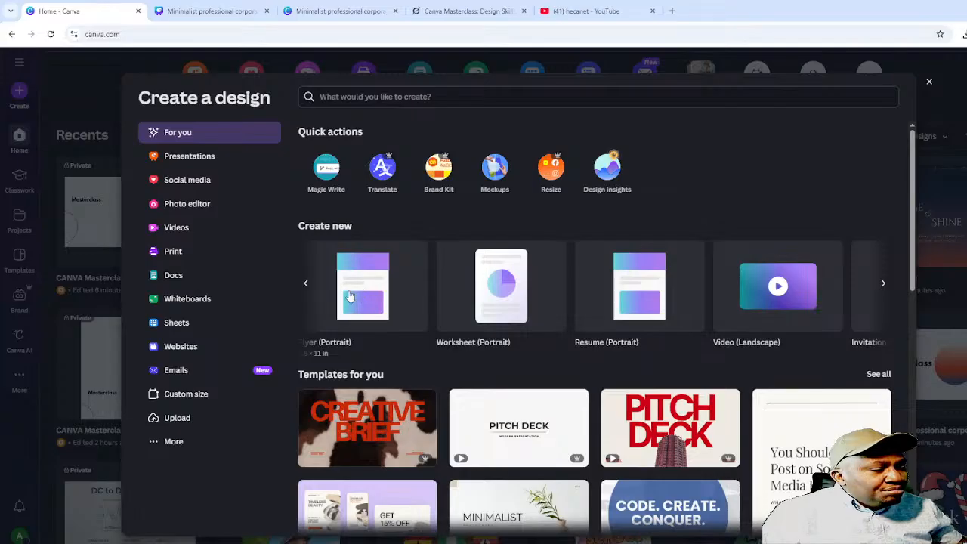
click(352, 297)
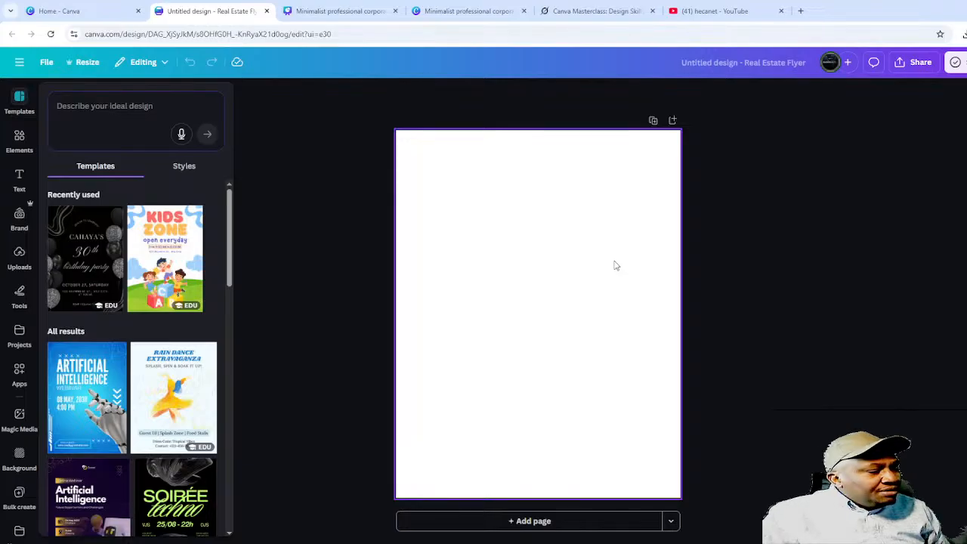
- Open Resize's custom size and try centimetres and millimetres before returning to inches
click(557, 262)
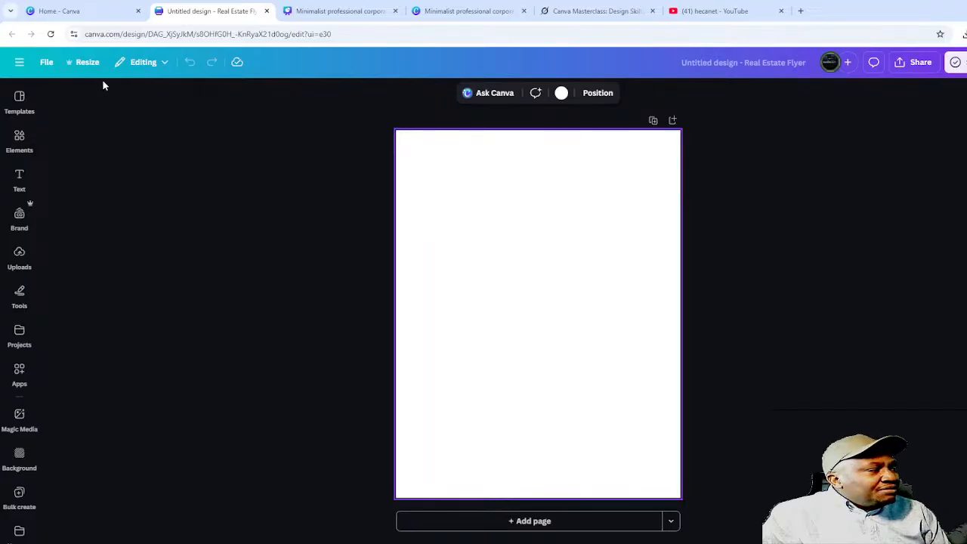
click(81, 63)
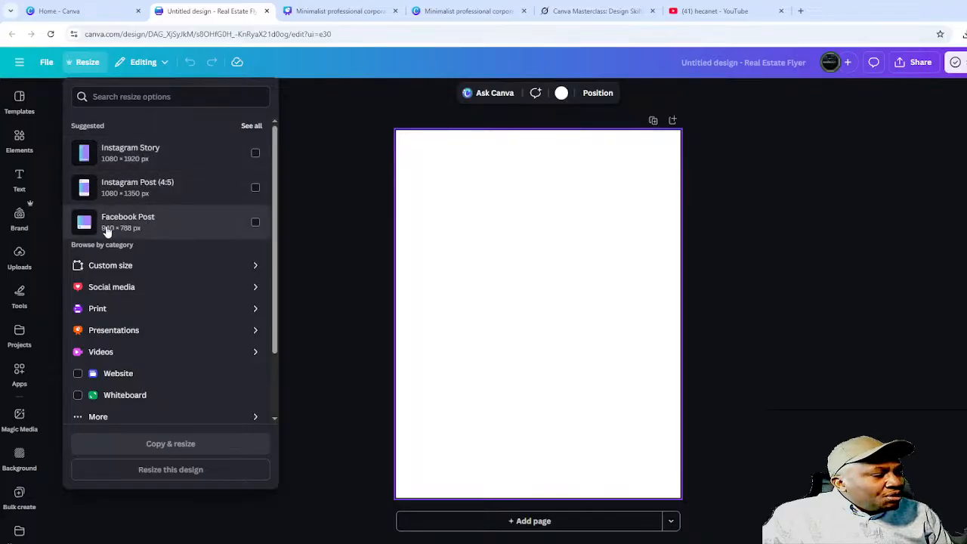
click(136, 268)
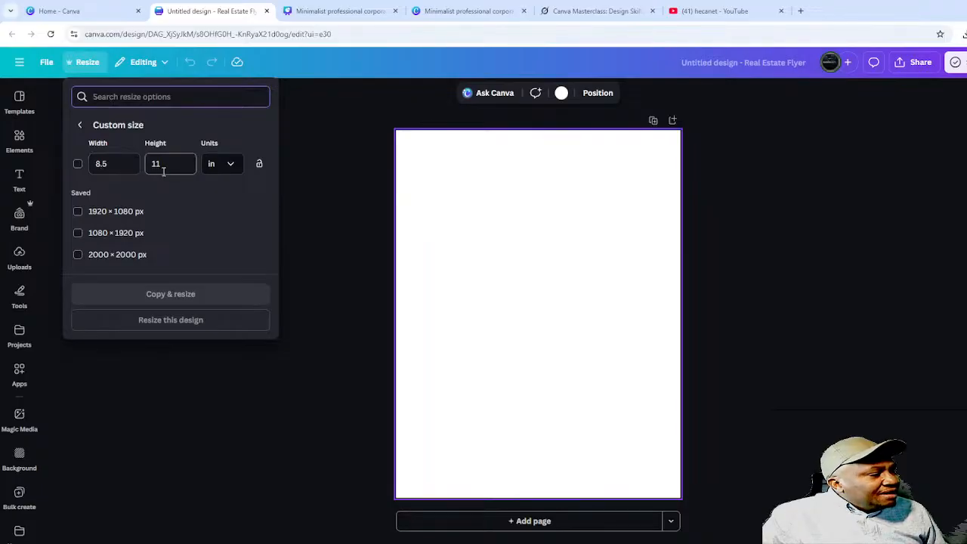
click(234, 167)
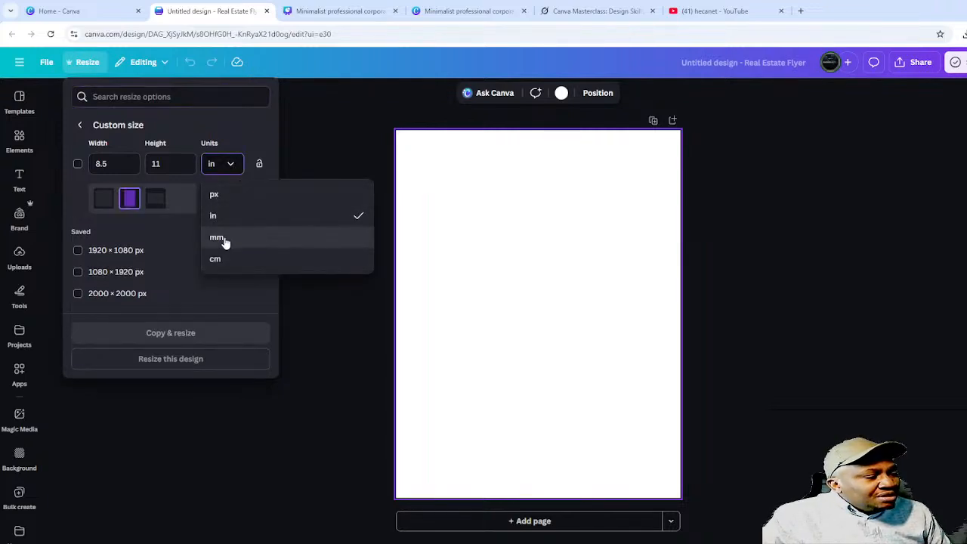
click(232, 266)
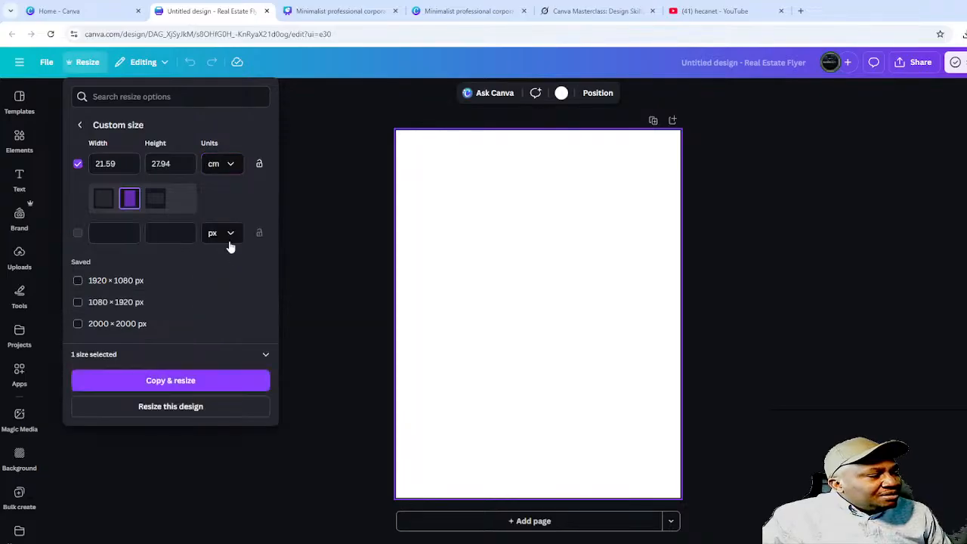
click(229, 164)
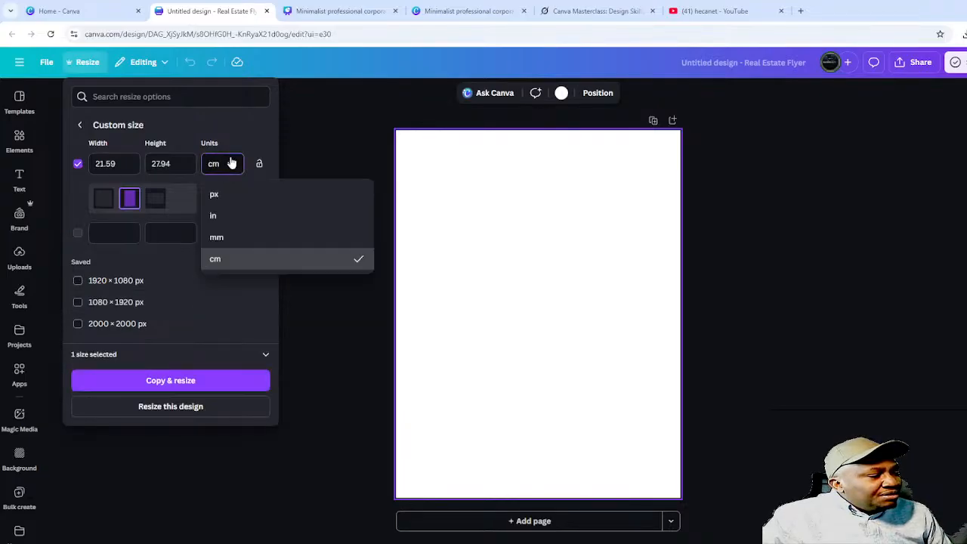
click(232, 240)
click(229, 165)
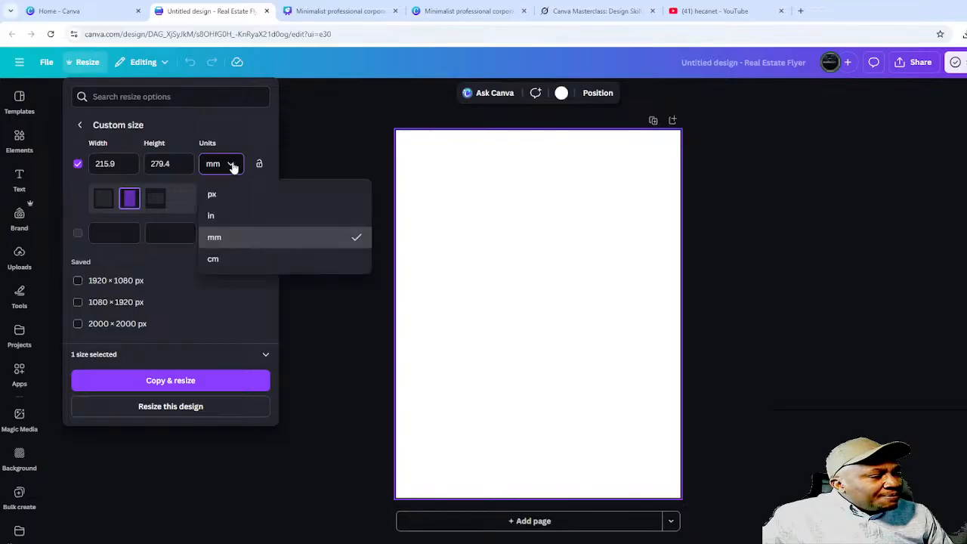
click(235, 219)
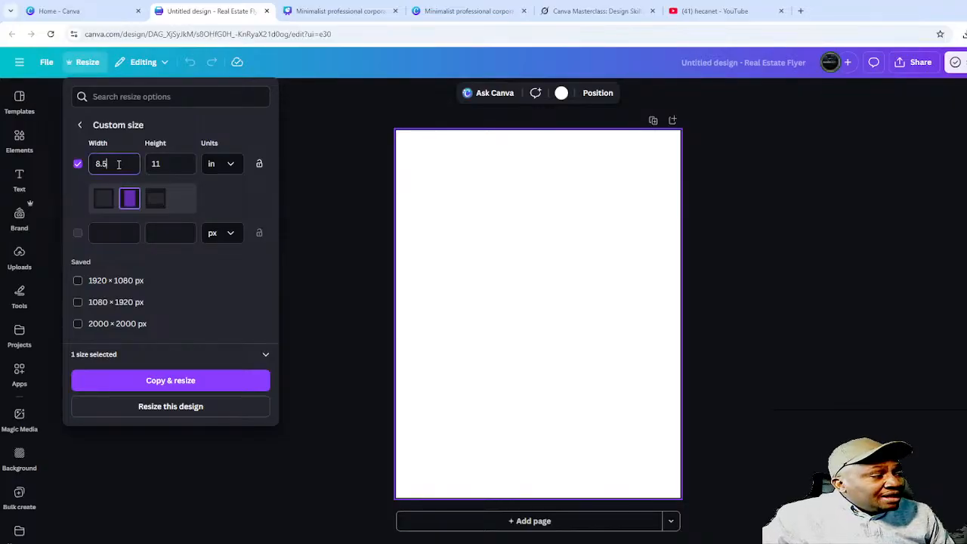
- Set the width to 4.25 in with height 11 and make a resized copy
drag(119, 164, 96, 161)
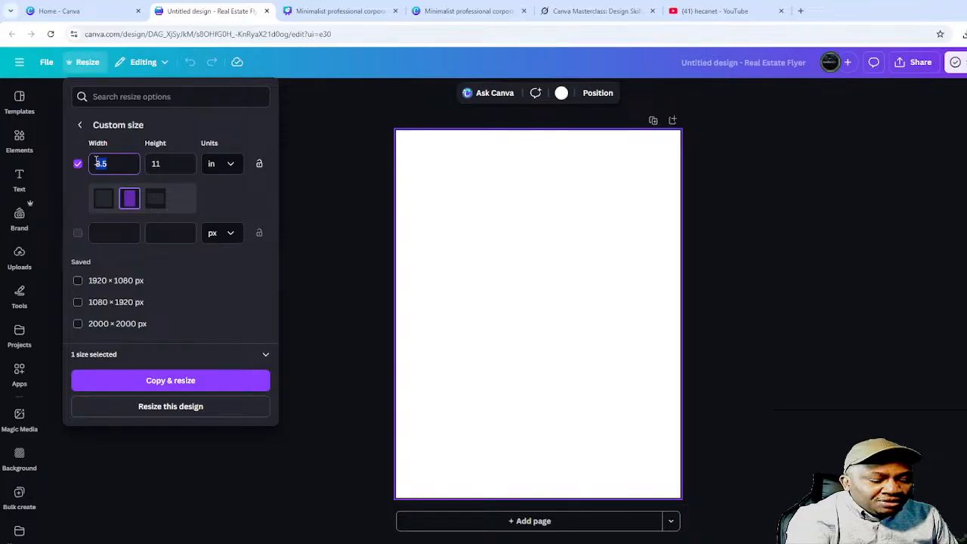
text(4)
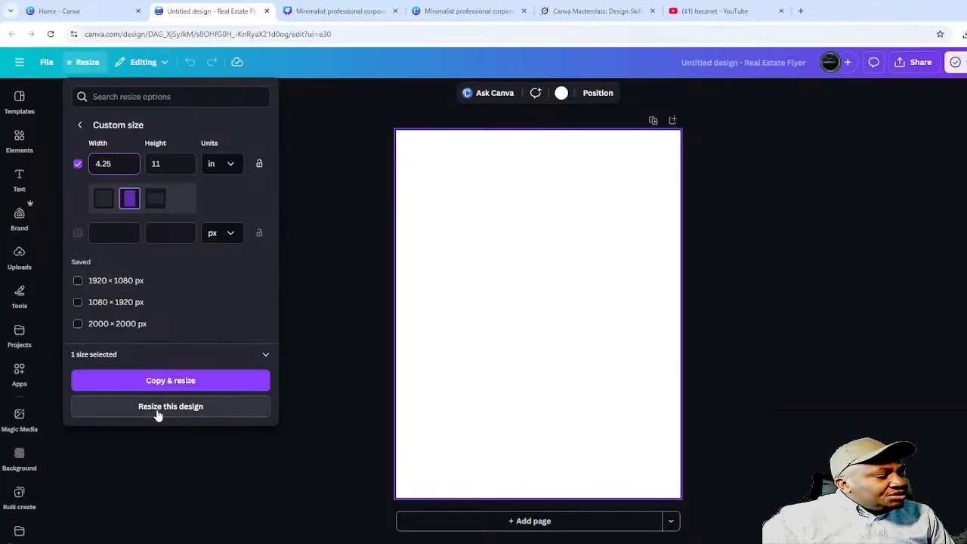
click(182, 388)
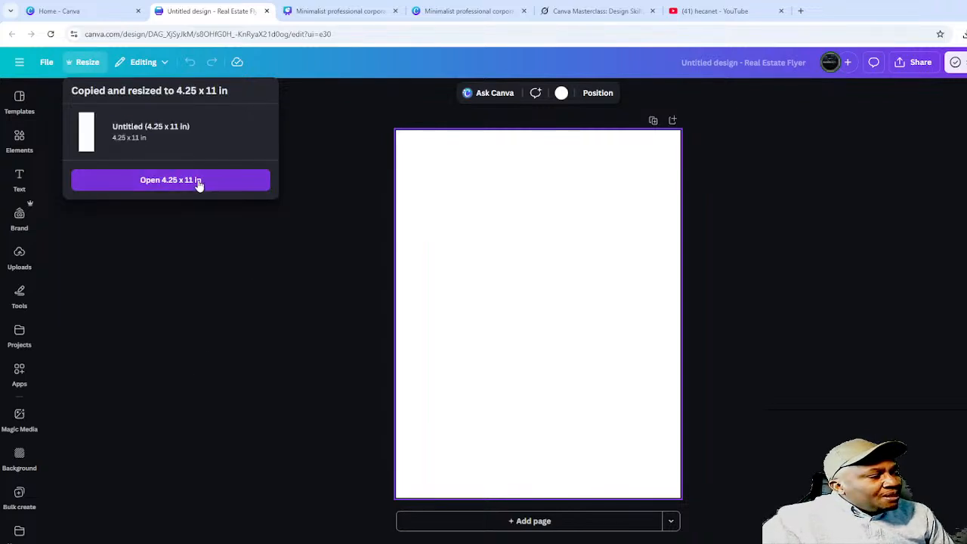
- Open the 4.25 × 11 in copy and apply the Design Process timeline template
click(199, 181)
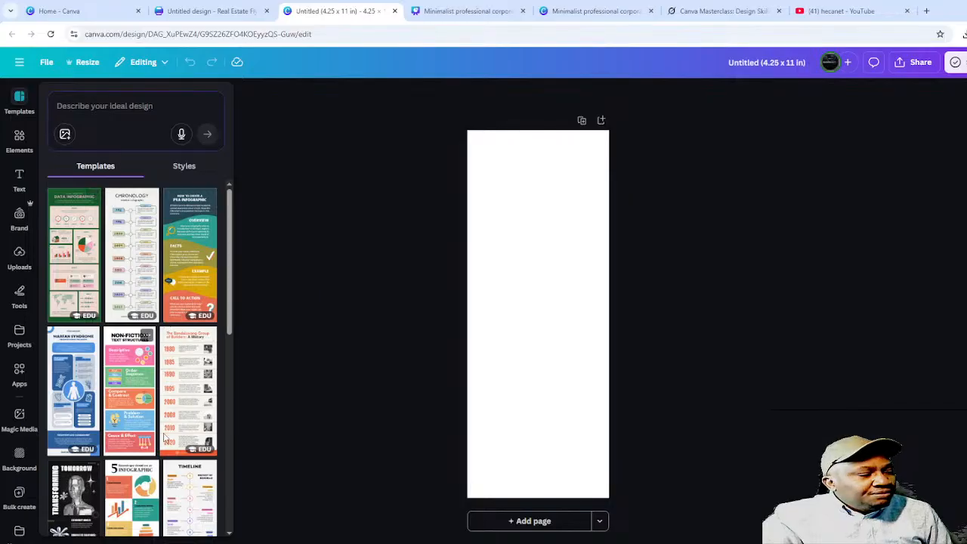
scroll(181, 444, down, 1)
scroll(182, 445, down, 4)
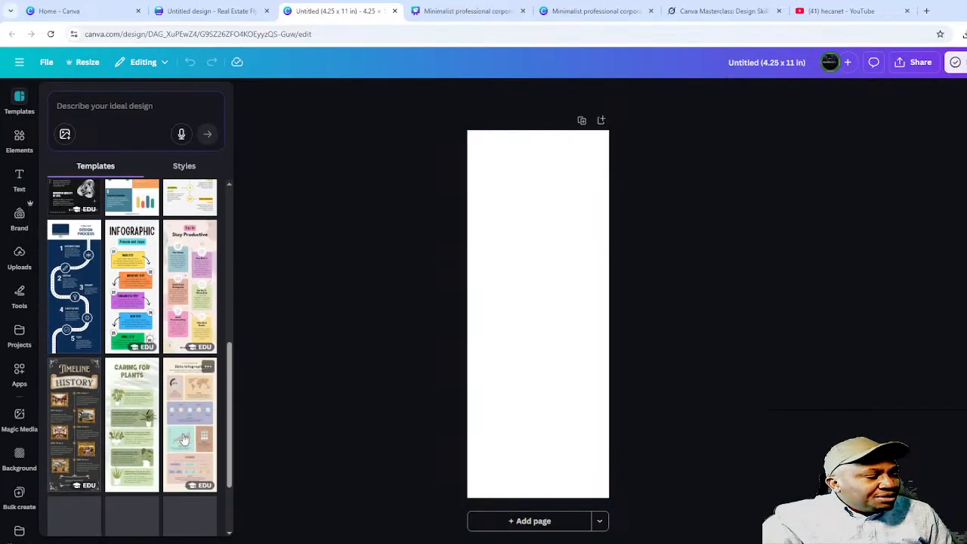
click(71, 269)
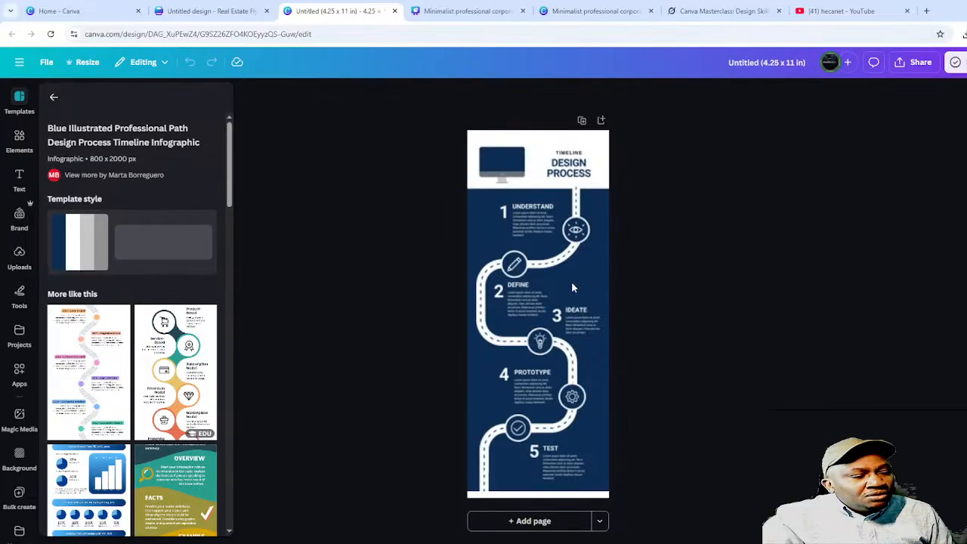
click(576, 285)
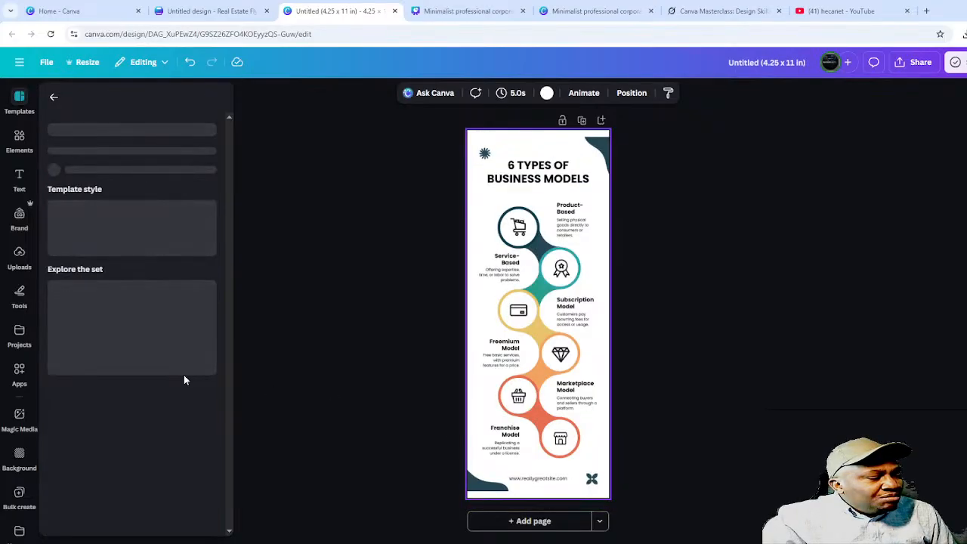
- Try the Business Models and How to Learn Faster templates, then apply Blue Modern Creative Process Steps
click(183, 375)
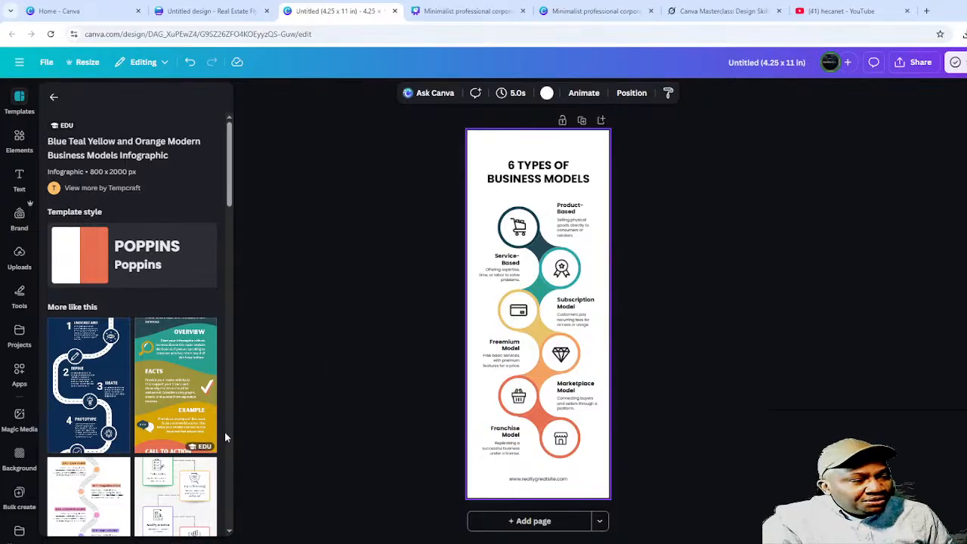
click(172, 513)
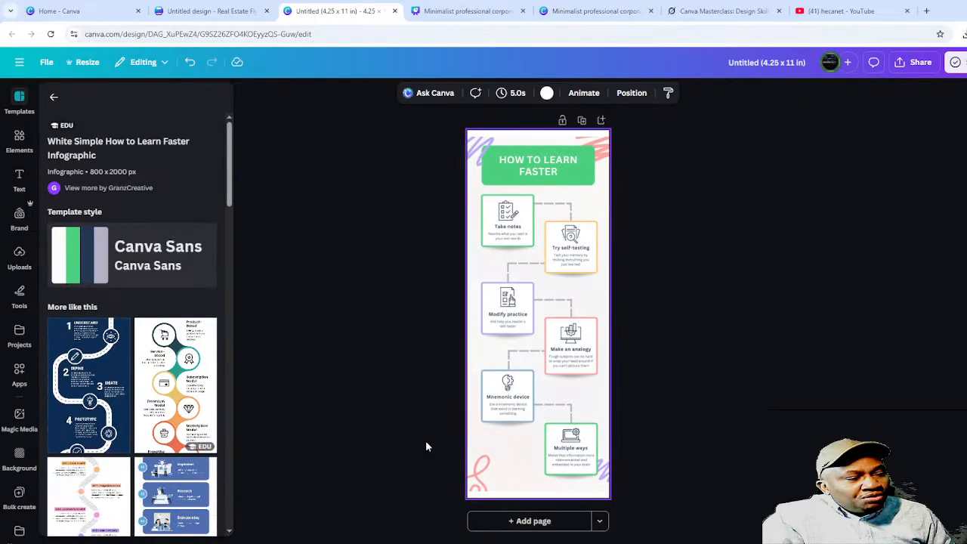
click(173, 496)
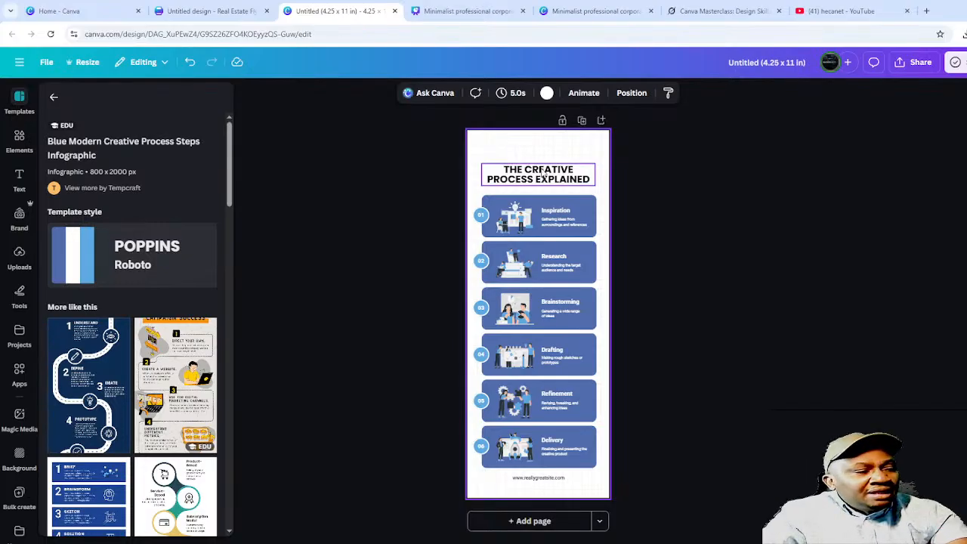
- Retype the infographic's main title as new text beginning 'THE GREATEST'
double_click(545, 169)
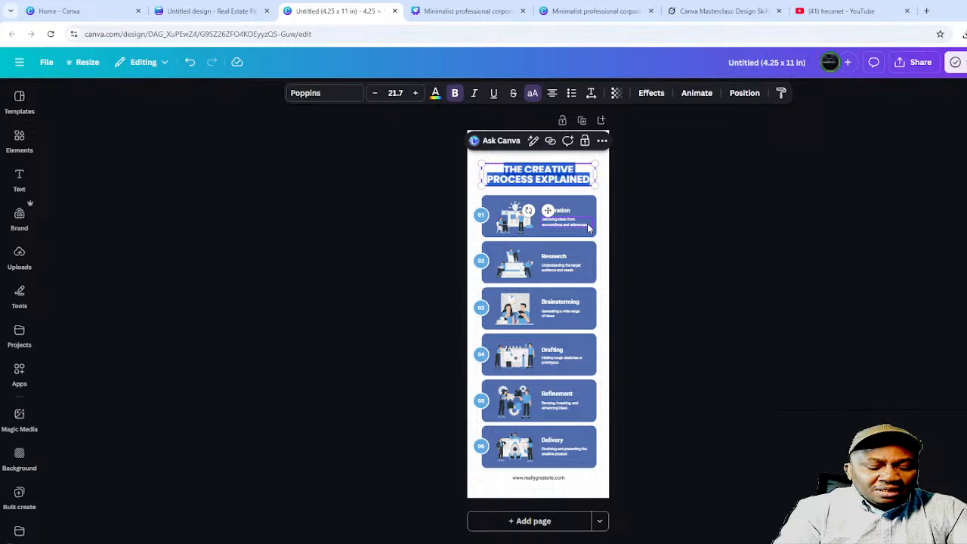
text(THE GRE)
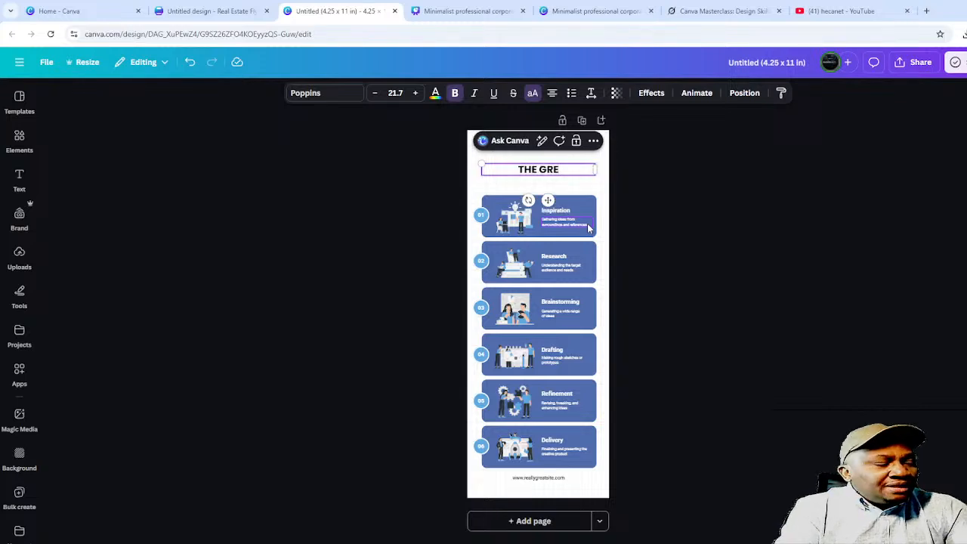
text(ATEST ESUS)
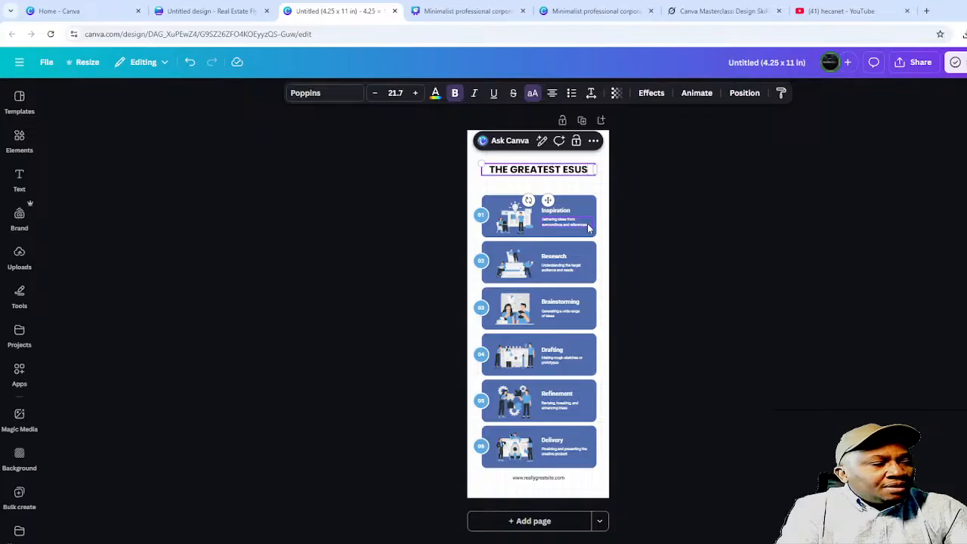
key(BackSpace)
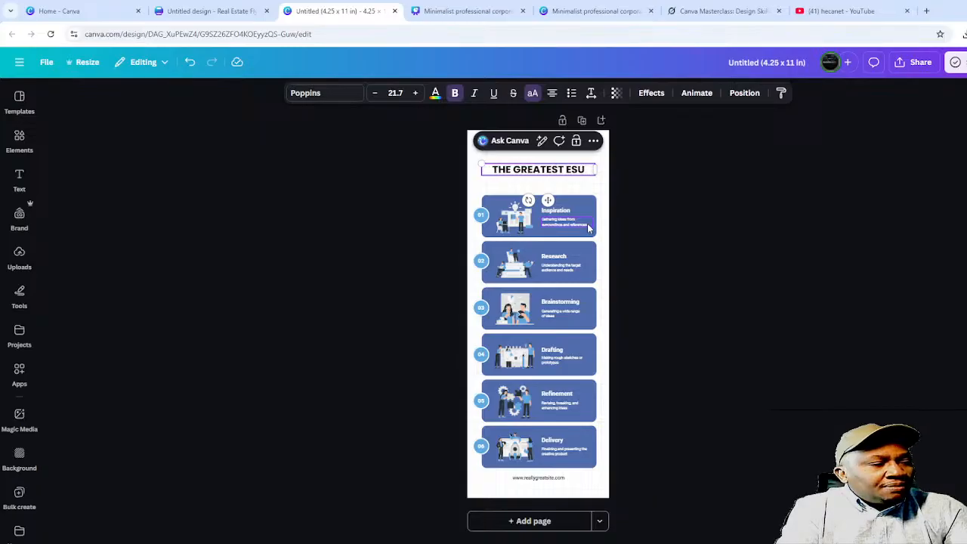
text(TITES)
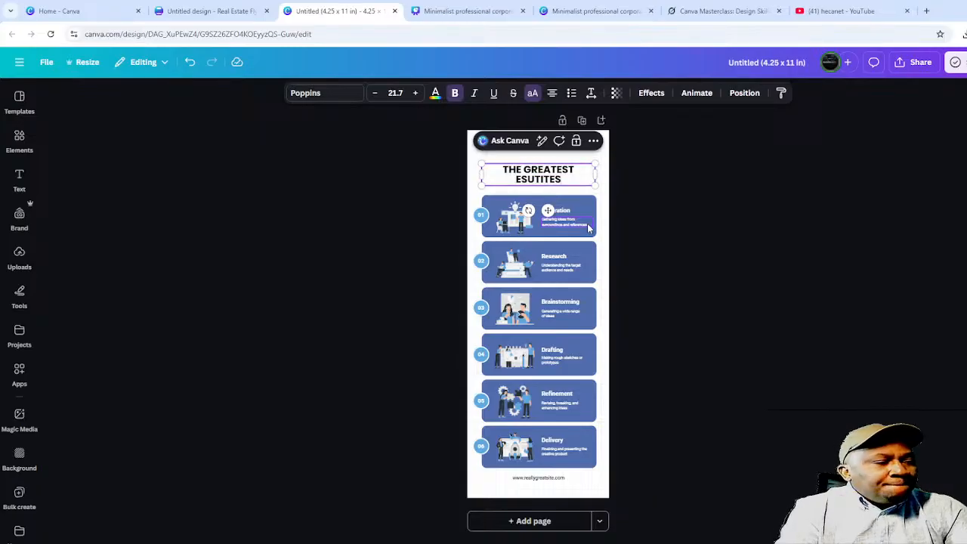
click(762, 210)
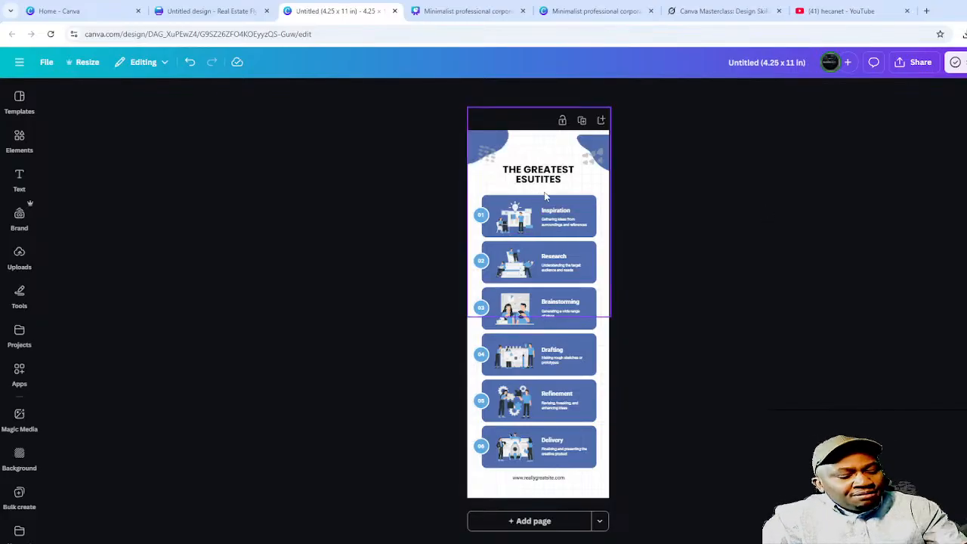
- Scroll to the first card and select its Inspiration heading and Gathering ideas subtitle
scroll(545, 196, up, 3)
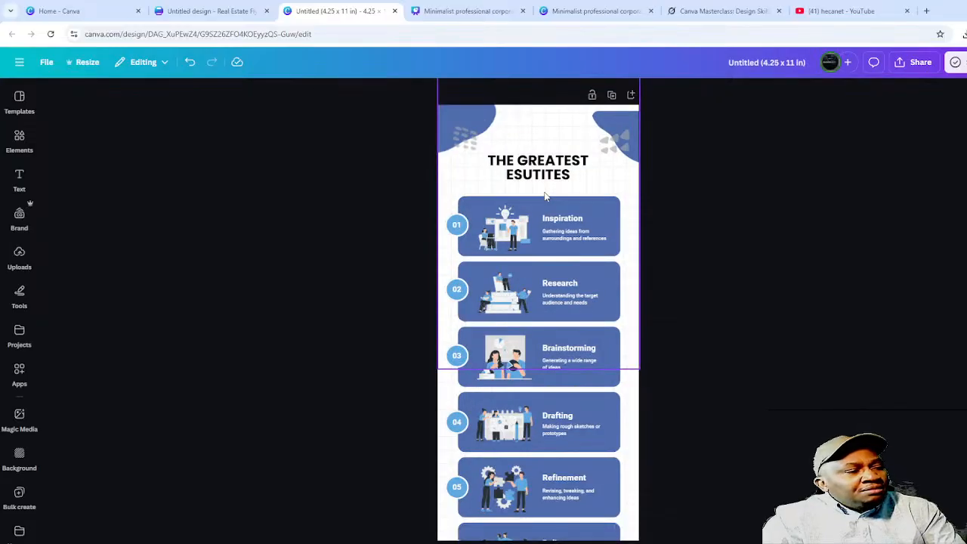
scroll(546, 196, up, 3)
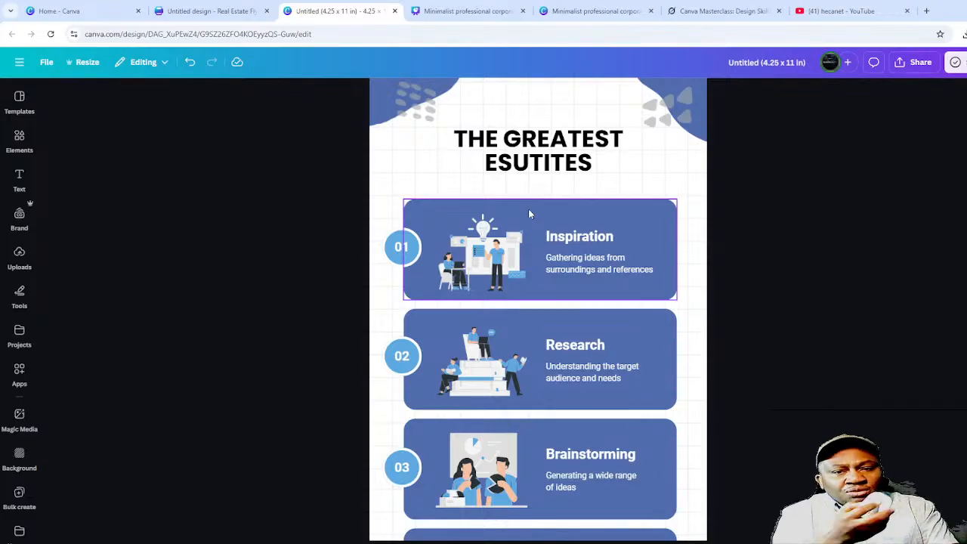
scroll(528, 215, up, 3)
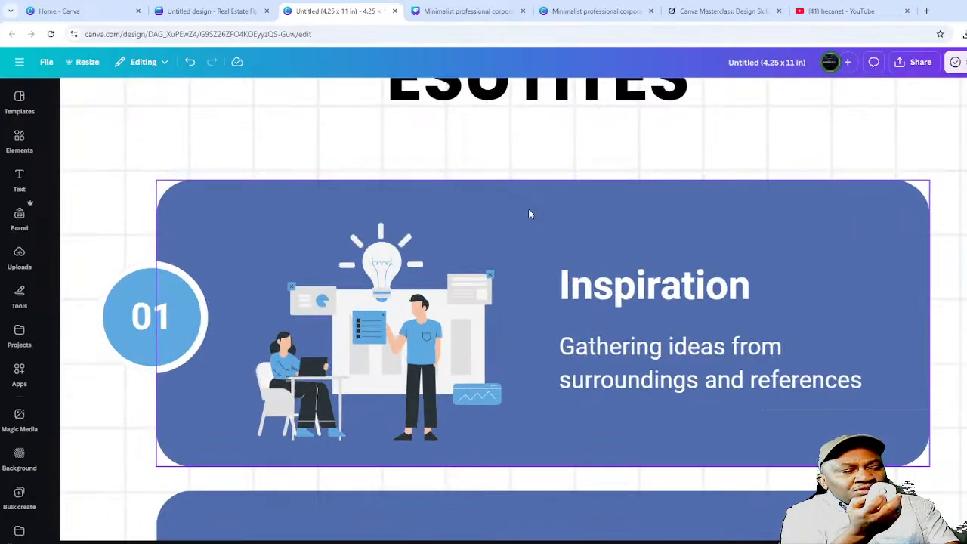
scroll(528, 215, down, 5)
scroll(528, 215, up, 2)
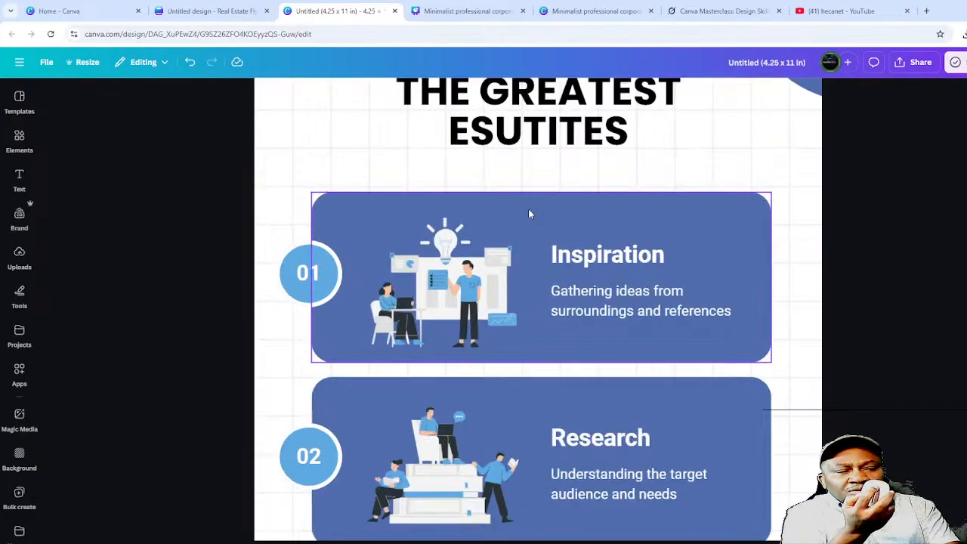
scroll(528, 215, down, 3)
scroll(529, 215, up, 3)
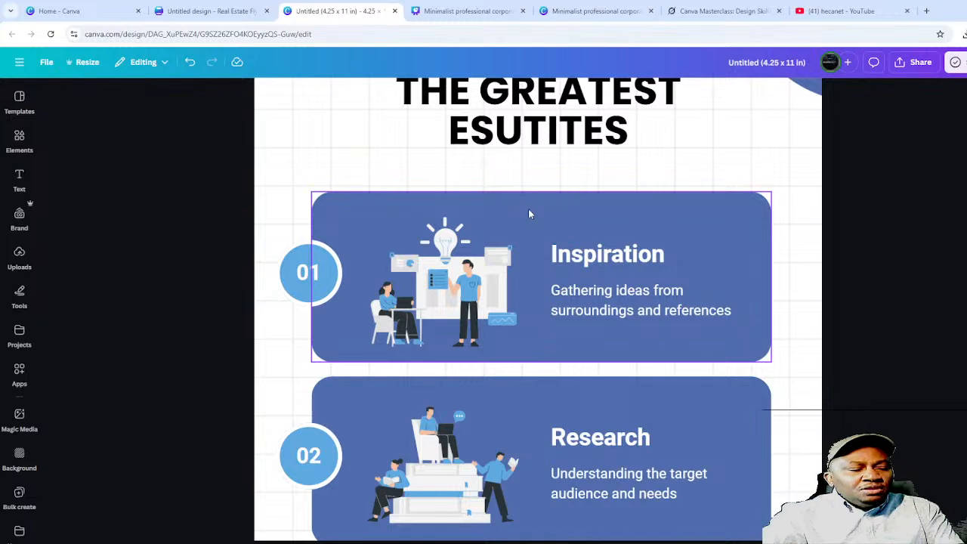
click(610, 259)
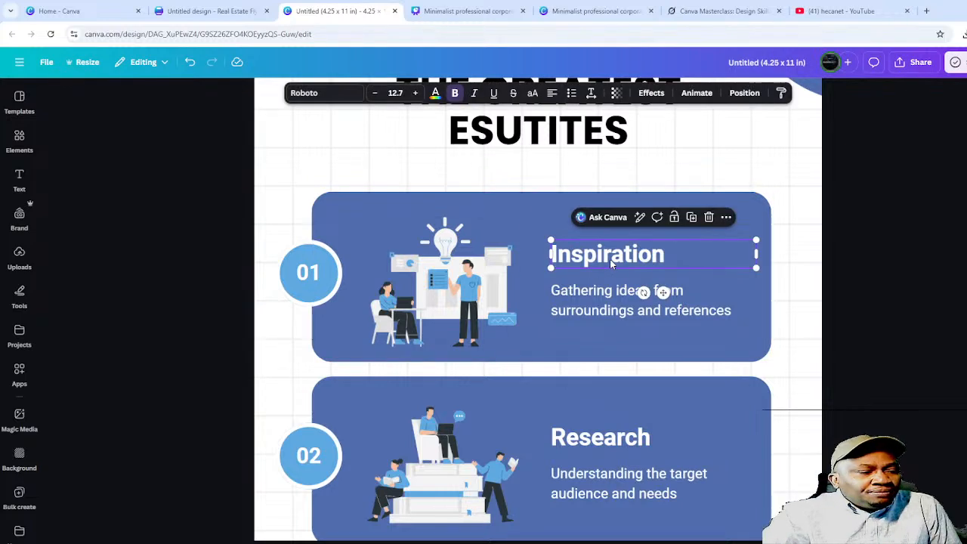
click(593, 301)
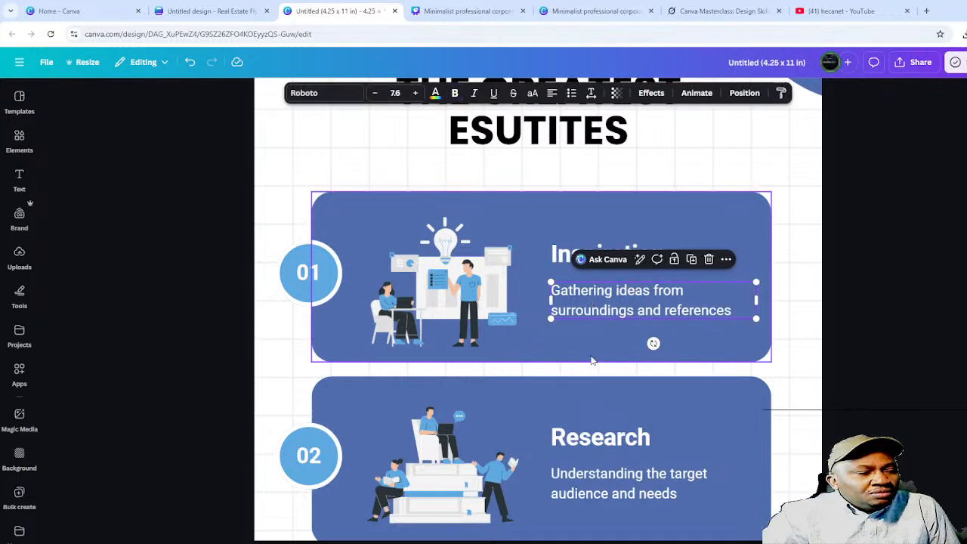
scroll(595, 346, up, 1)
scroll(618, 306, down, 2)
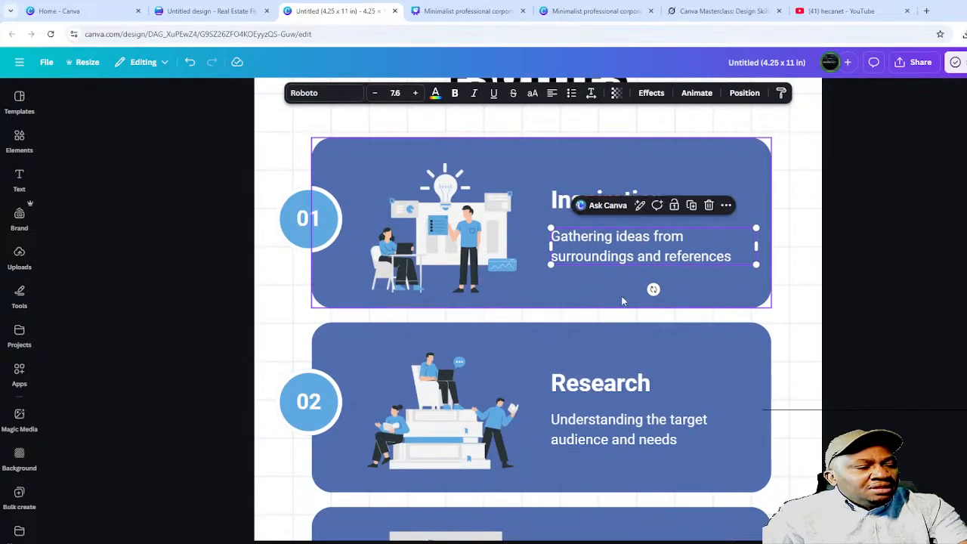
- Replace the first card's Inspiration heading with a person's name, then deselect it
click(555, 202)
double_click(555, 202)
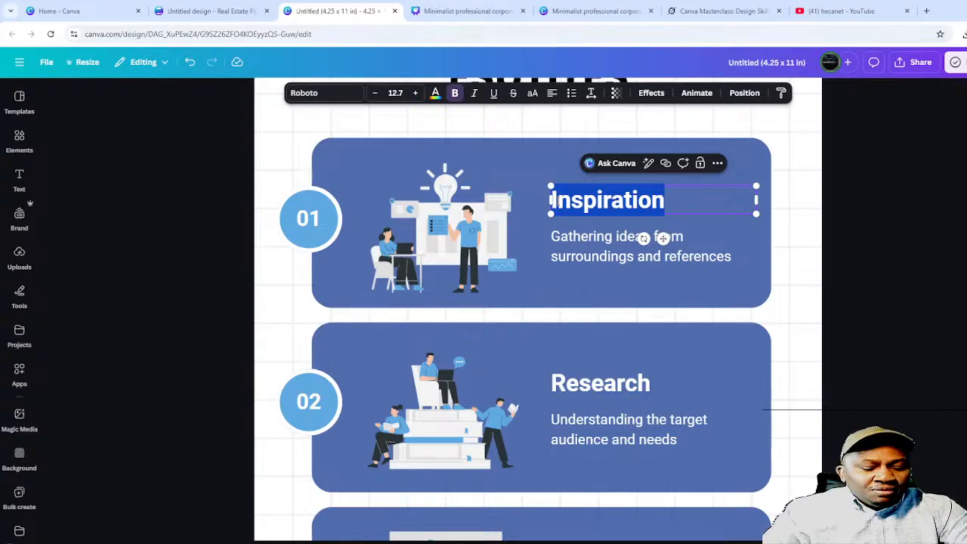
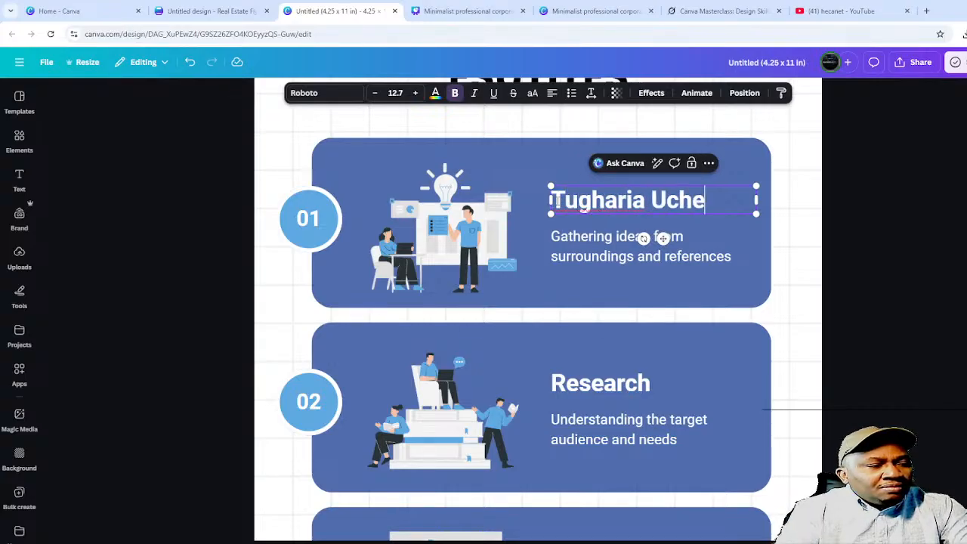
key(Escape)
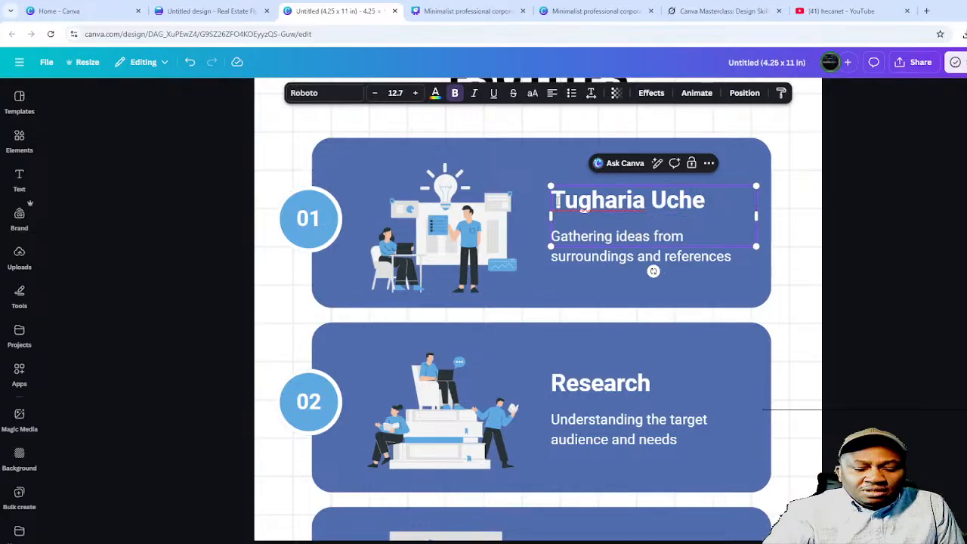
click(558, 201)
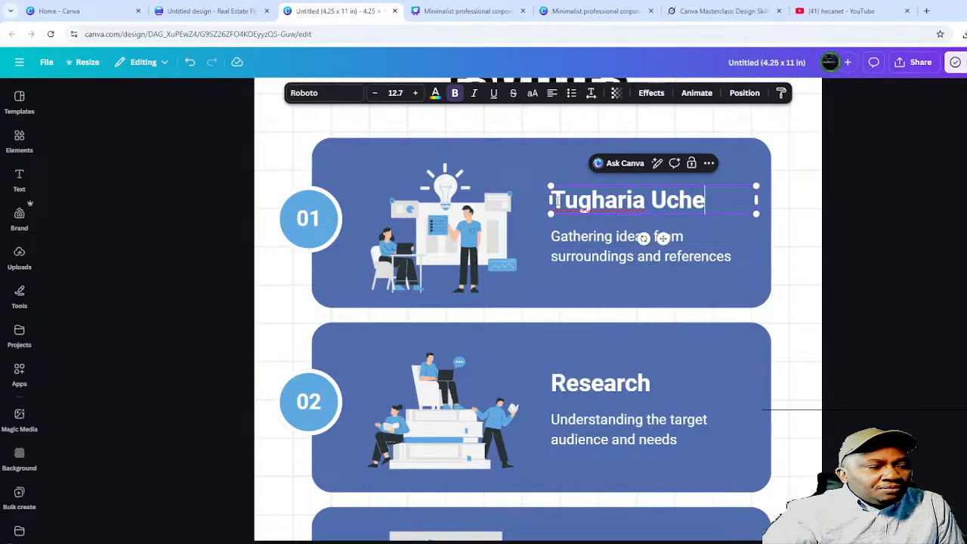
click(789, 264)
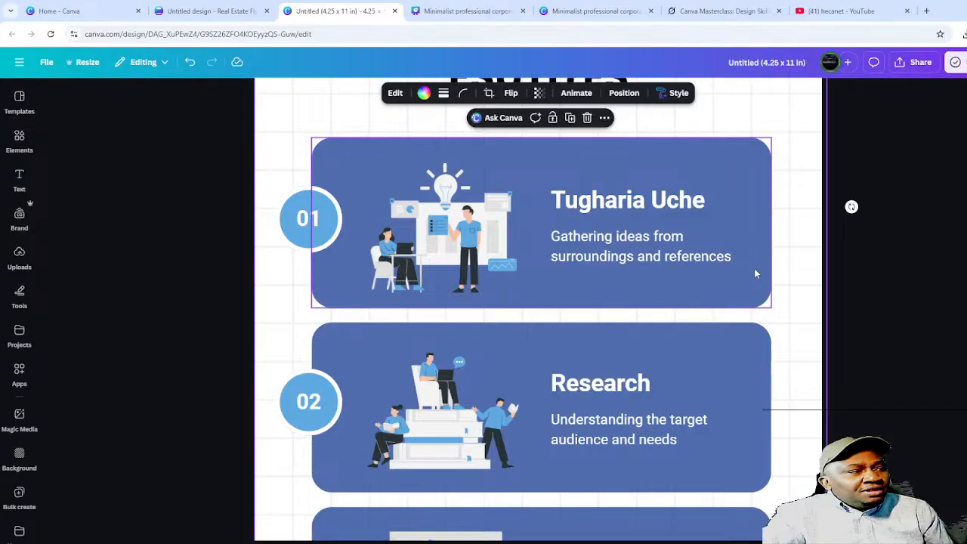
scroll(754, 269, up, 3)
- Return to the Real Estate Flyer tab, dismiss the resize notice and show Templates
click(224, 11)
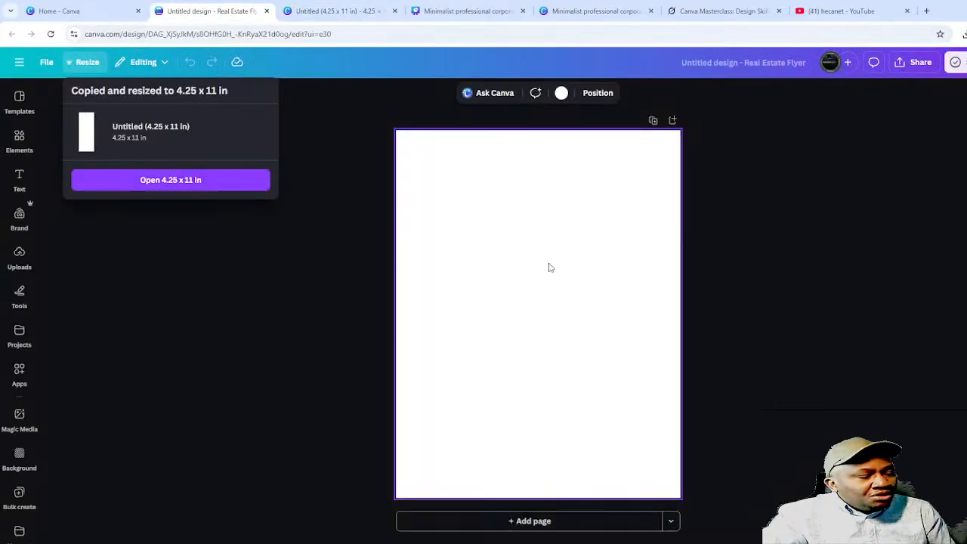
click(582, 291)
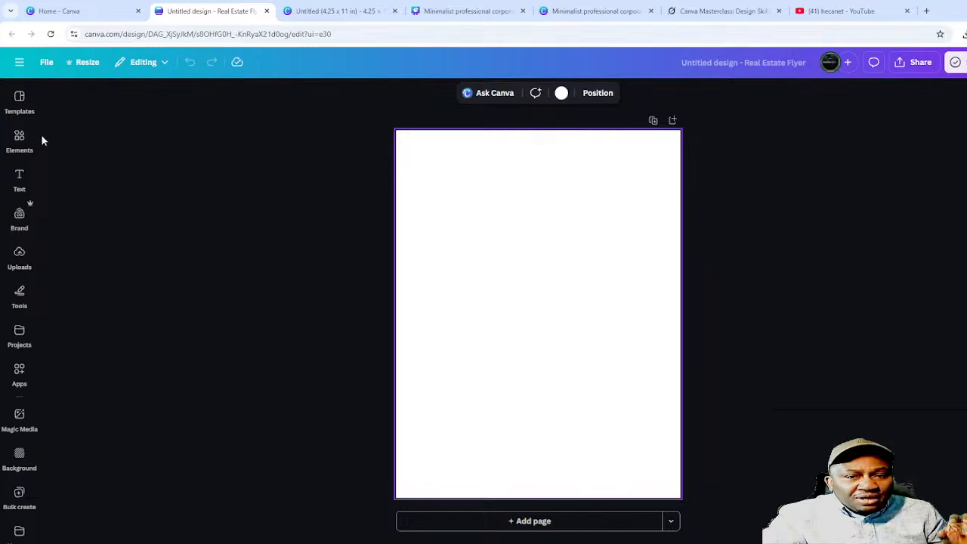
click(20, 102)
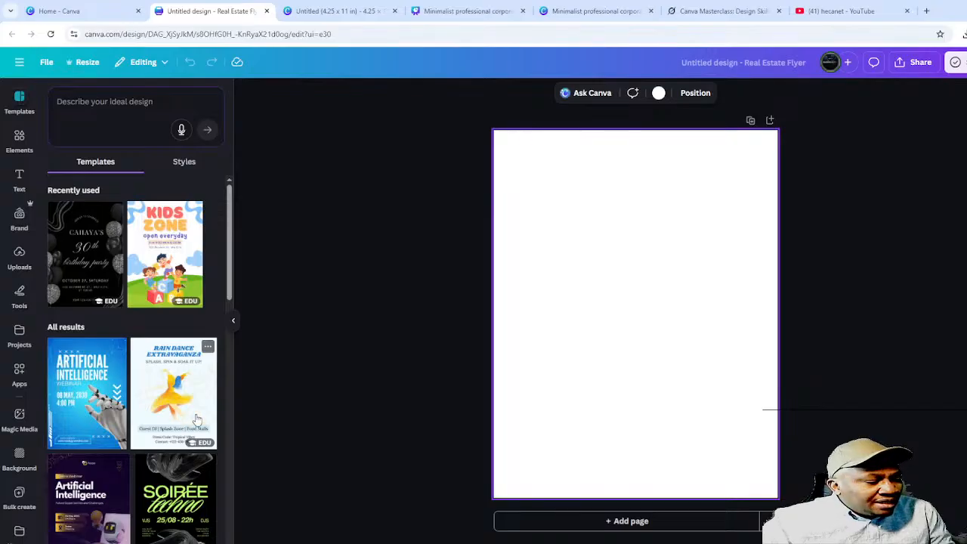
- Try the Artificial Intelligence webinar template, then apply the White Blue and Black Modern AI Conference Flyer
click(83, 489)
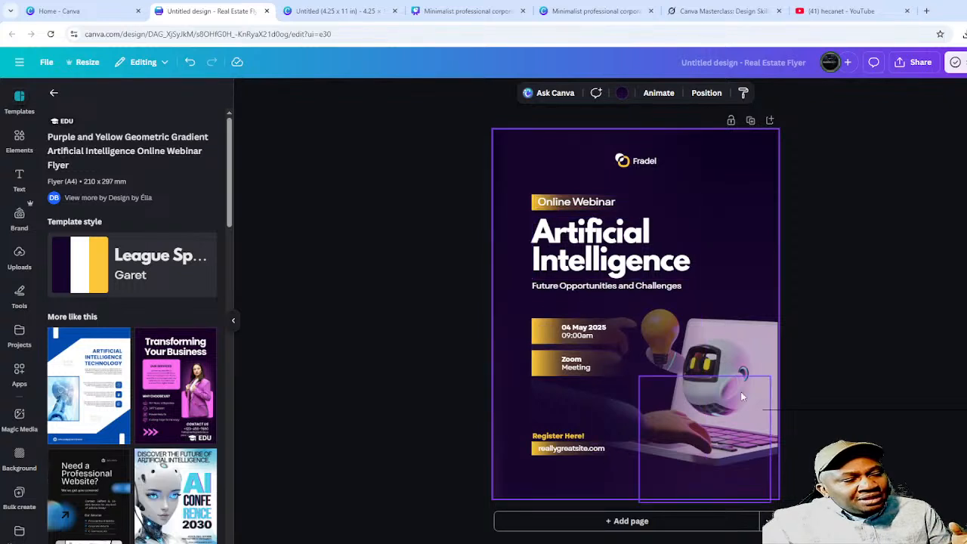
click(884, 321)
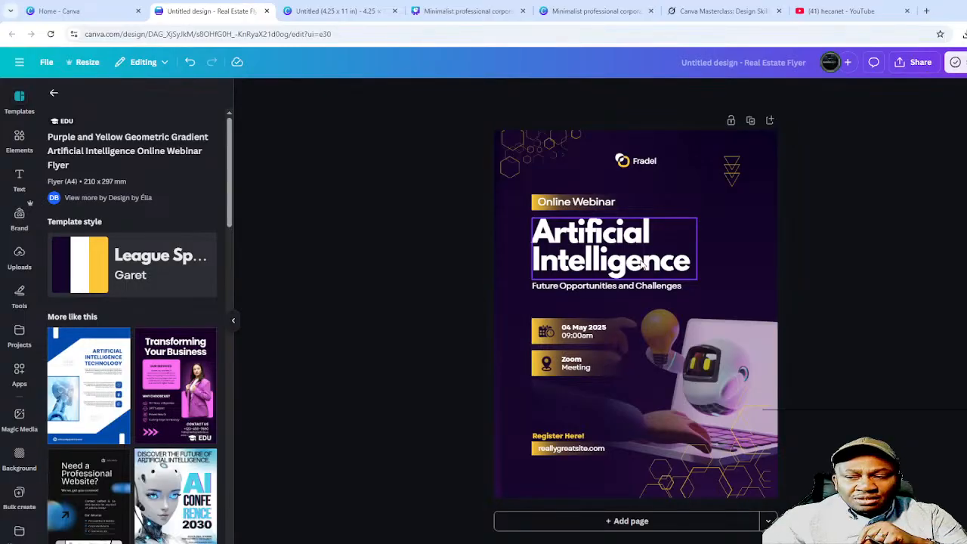
click(182, 503)
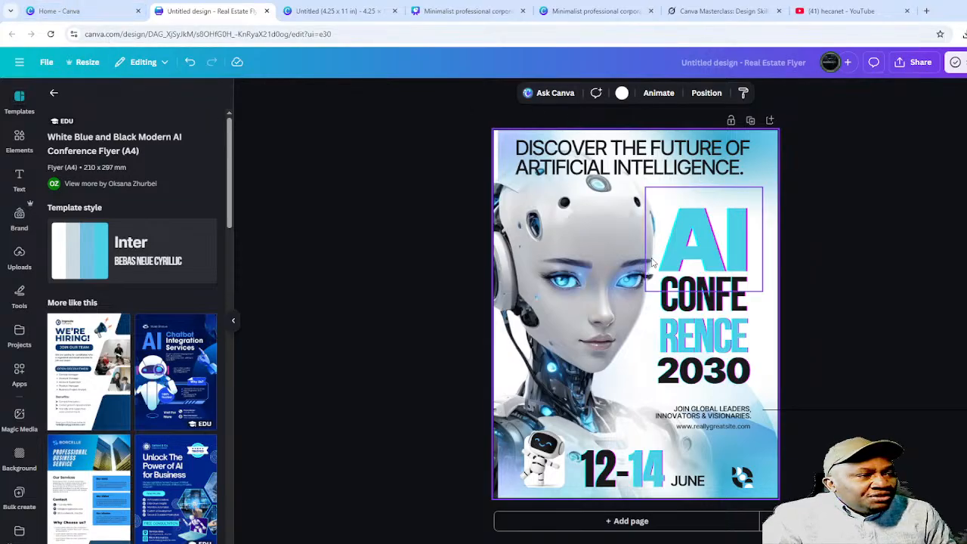
click(699, 238)
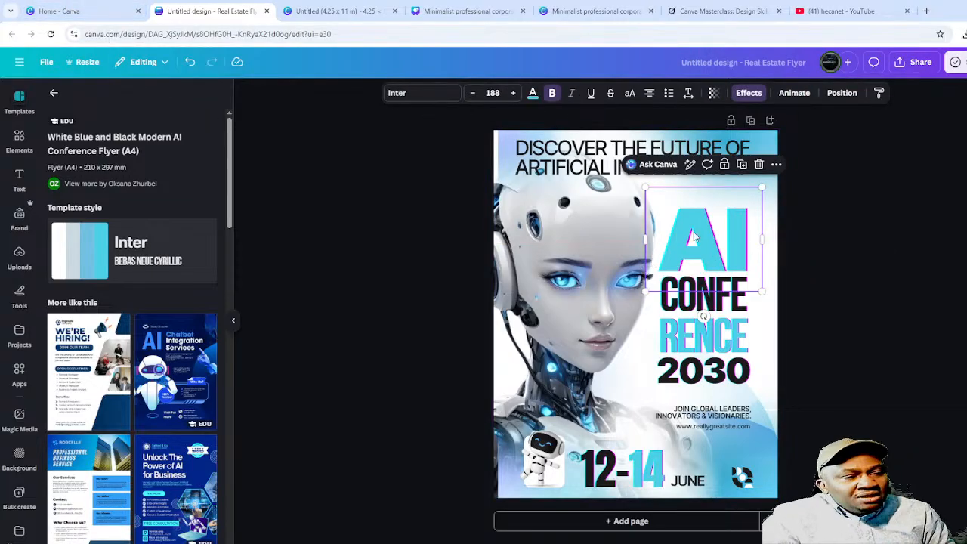
- Nudge the robot face image left, then delete it from the flyer
click(563, 264)
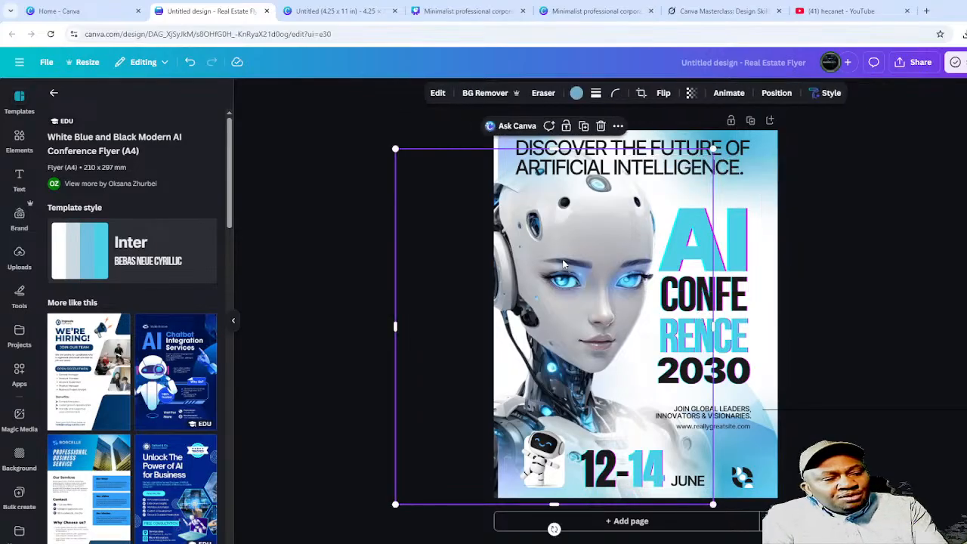
drag(563, 263, 537, 267)
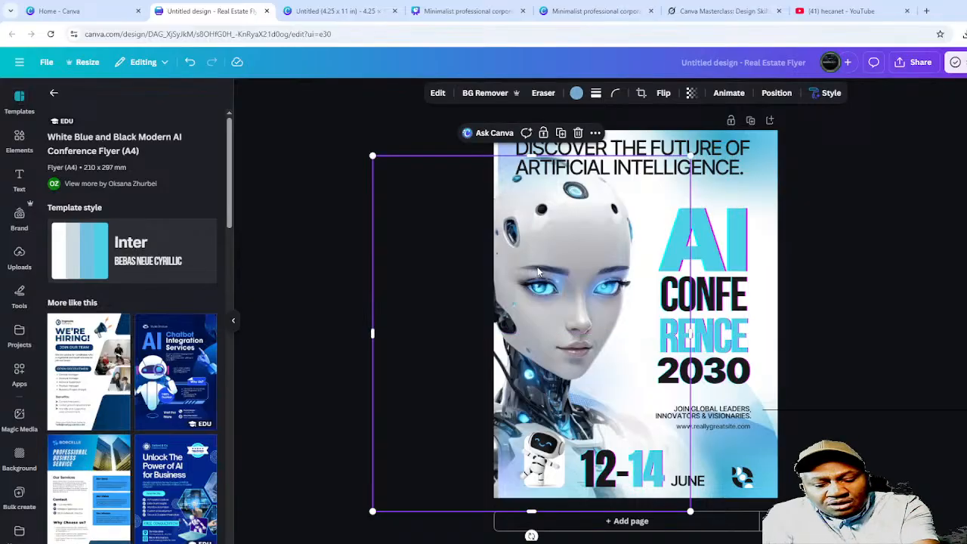
key(Delete)
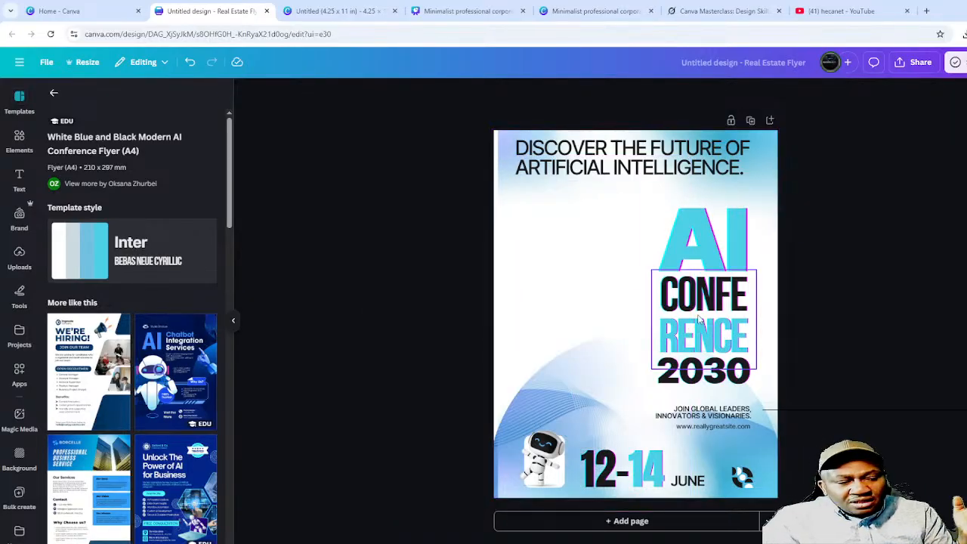
- Change the big AI heading to 'USB' and widen its box to fit one line
click(730, 256)
double_click(707, 247)
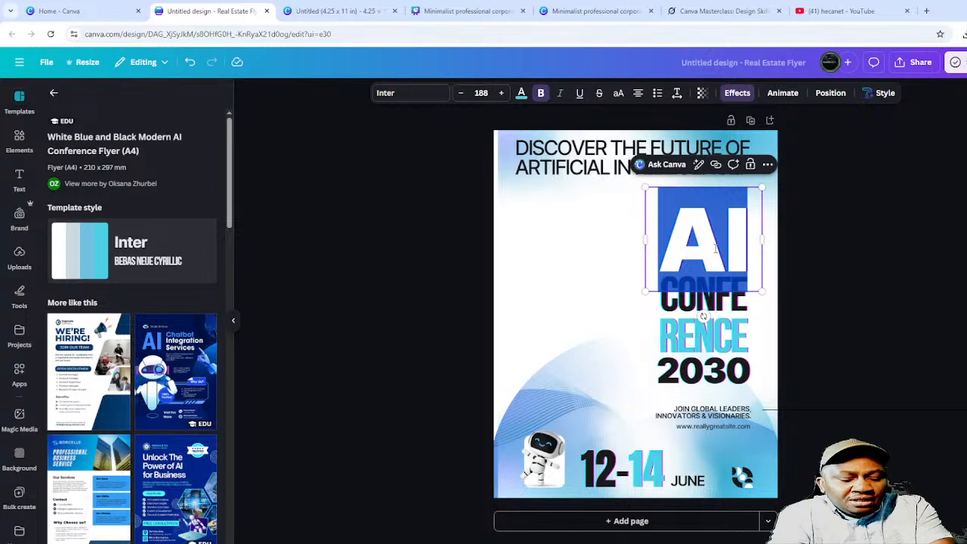
text(USB)
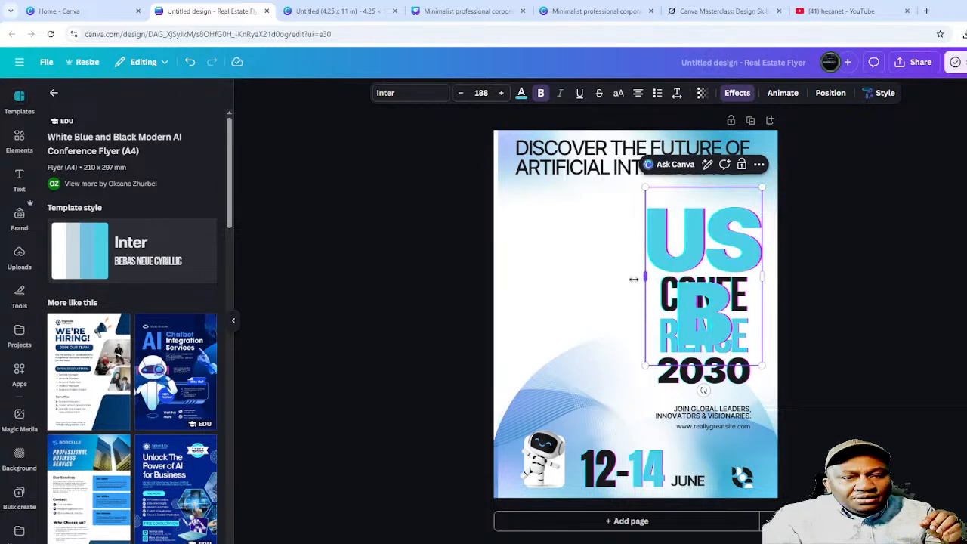
drag(633, 279, 584, 279)
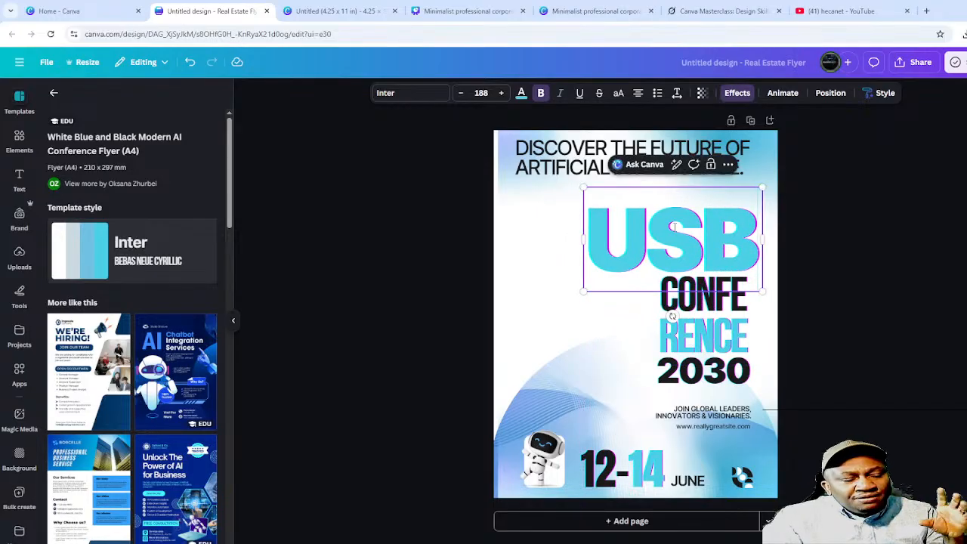
- Widen the CONFERENCE 2030 text box and step its font size down repeatedly
click(688, 333)
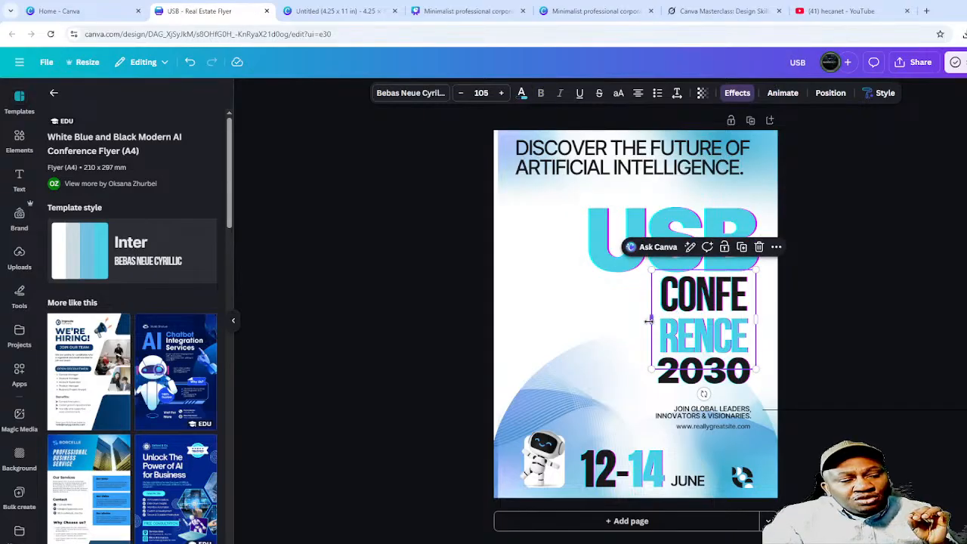
mouse_move(651, 319)
mouse_down()
mouse_move(509, 340)
mouse_move(601, 326)
mouse_move(460, 328)
mouse_move(605, 325)
mouse_move(588, 324)
mouse_move(652, 318)
mouse_move(646, 311)
mouse_up()
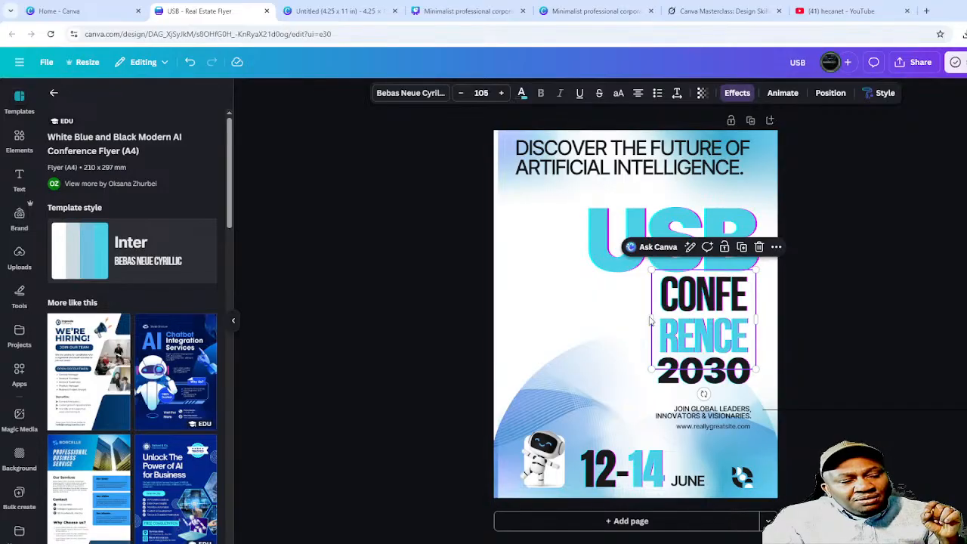
click(462, 94)
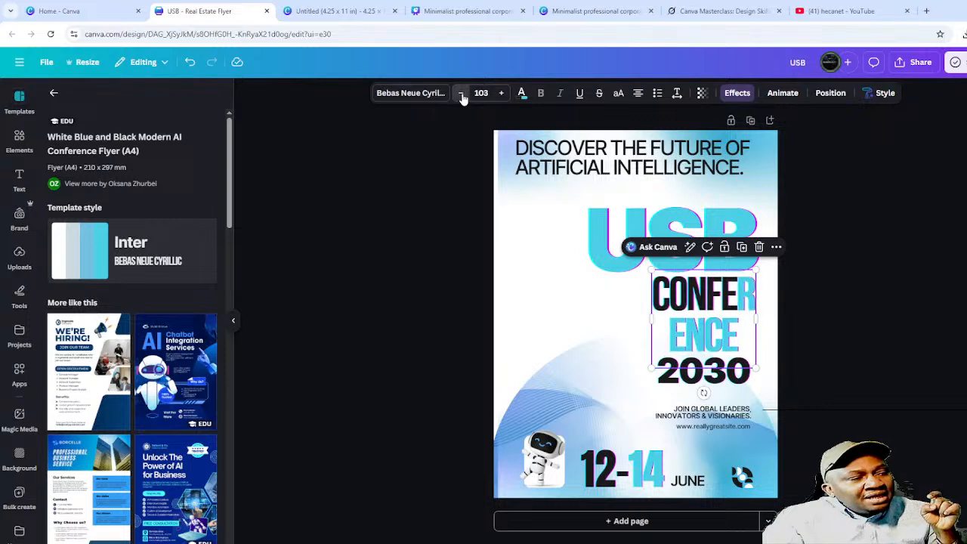
click(461, 94)
click(461, 94)
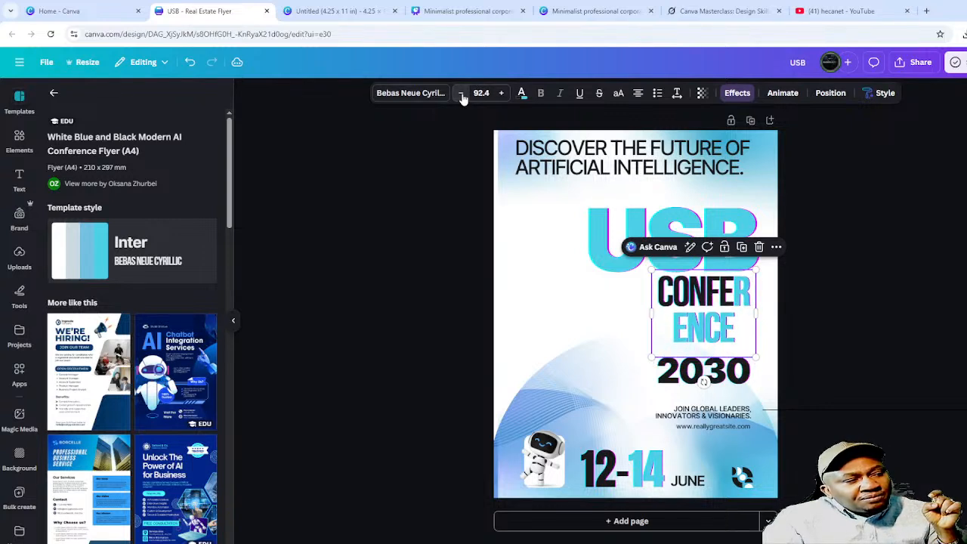
click(460, 94)
click(459, 94)
click(458, 96)
click(457, 96)
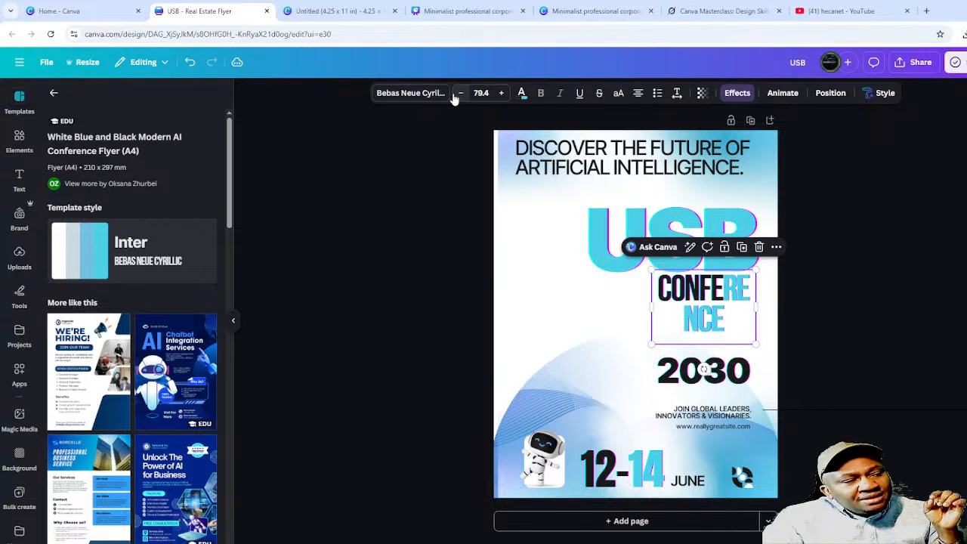
click(457, 96)
click(457, 96)
click(456, 96)
click(456, 96)
click(456, 96)
click(455, 96)
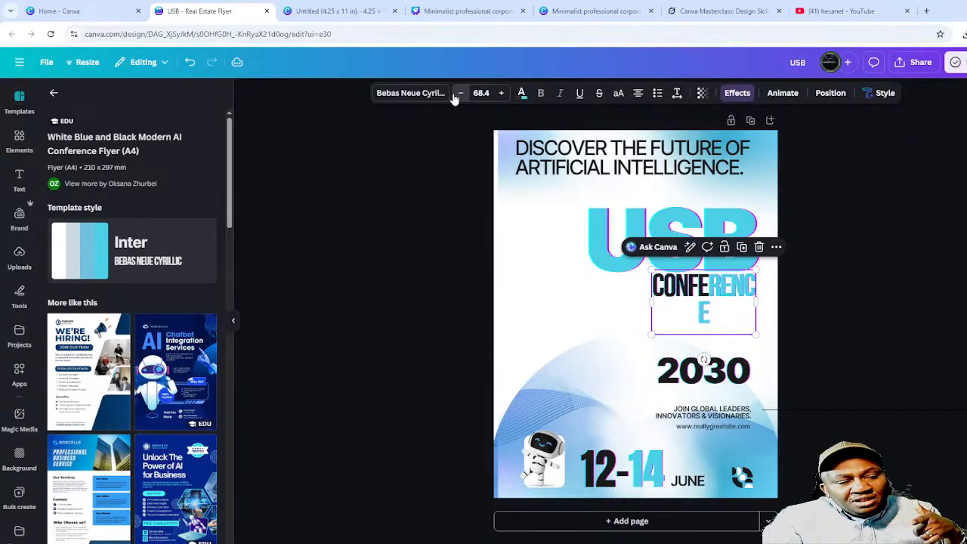
click(455, 96)
click(456, 96)
click(455, 96)
click(456, 96)
click(456, 96)
click(456, 96)
click(455, 96)
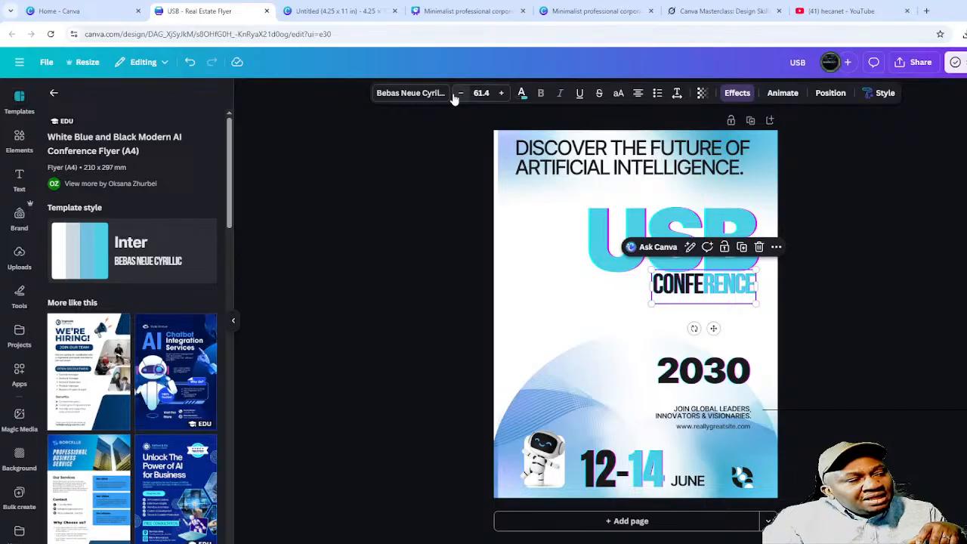
- Set the CONFERENCE text's font size to exactly 60
click(478, 91)
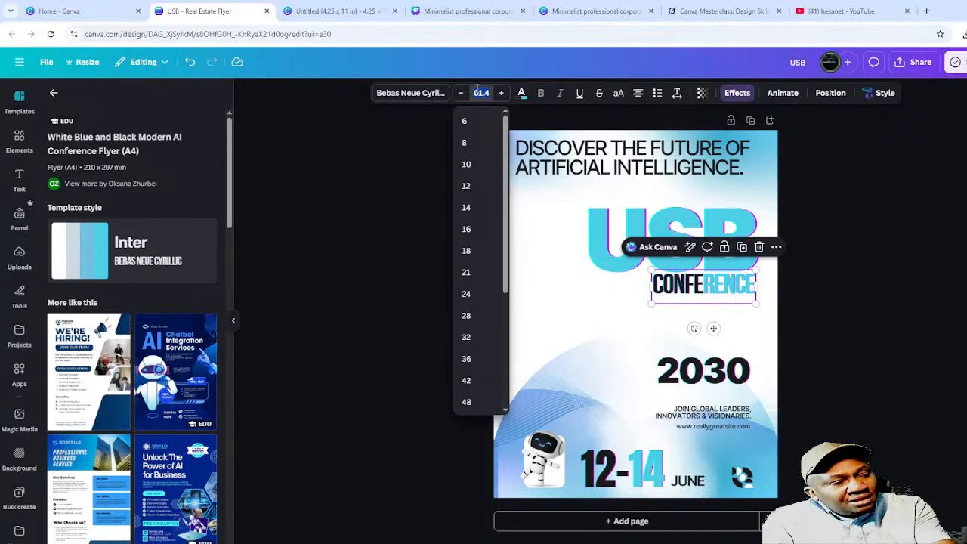
text(60)
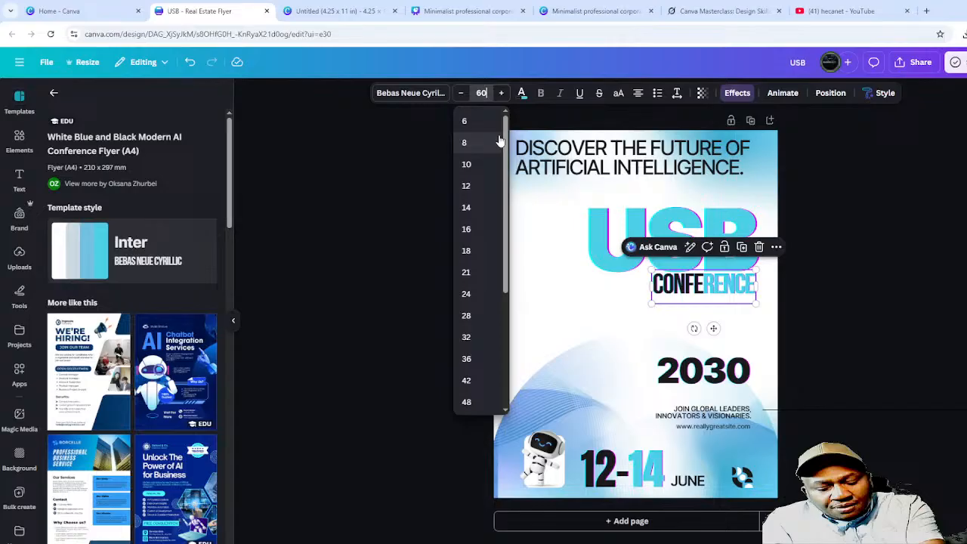
key(Return)
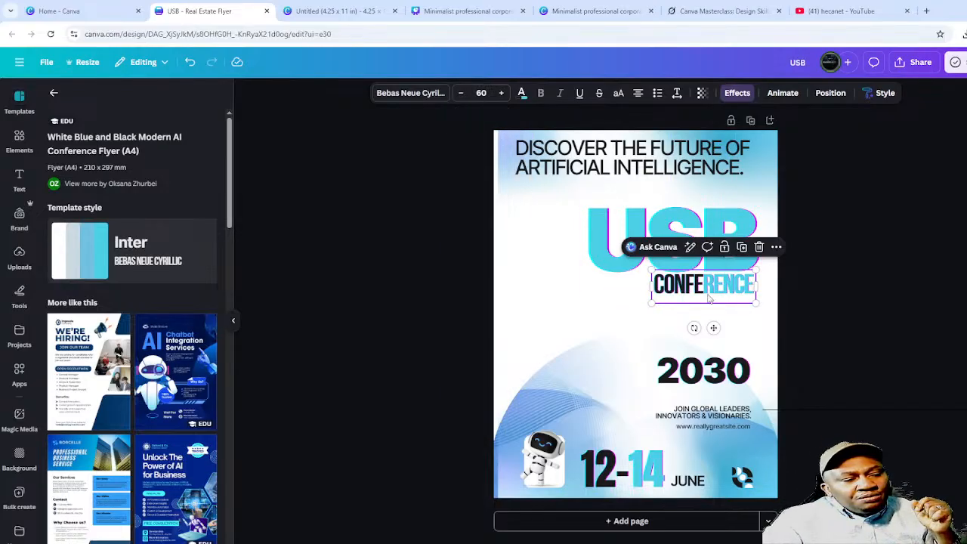
click(887, 294)
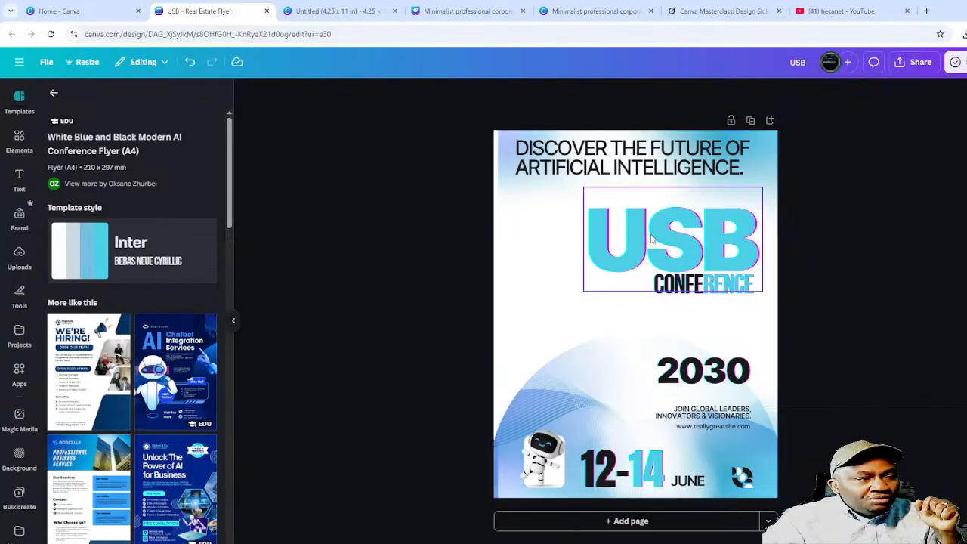
- Retype the top headline as 'CANVA MASTERCLASS' and switch to the Canva home tab
click(633, 151)
double_click(633, 151)
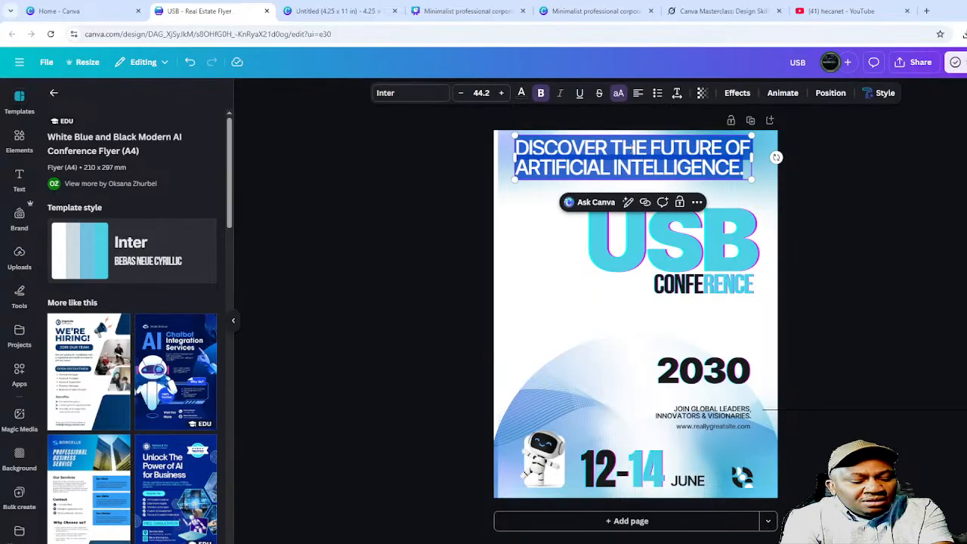
text(CANVA)
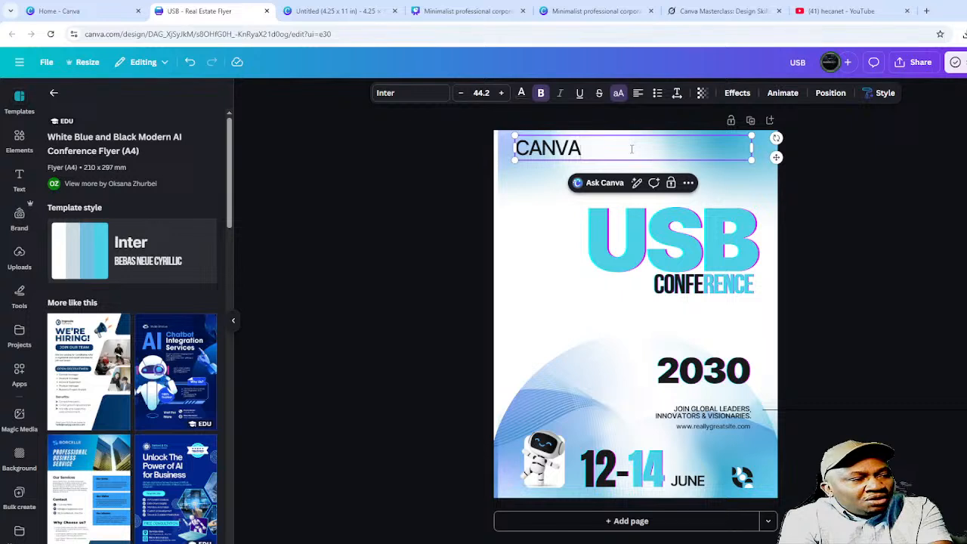
text( MASTERCLASS)
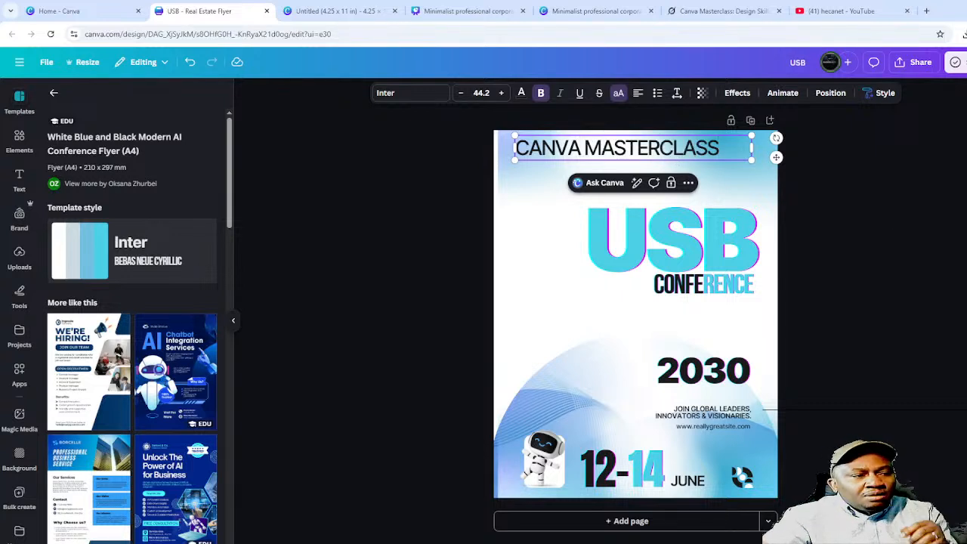
click(894, 222)
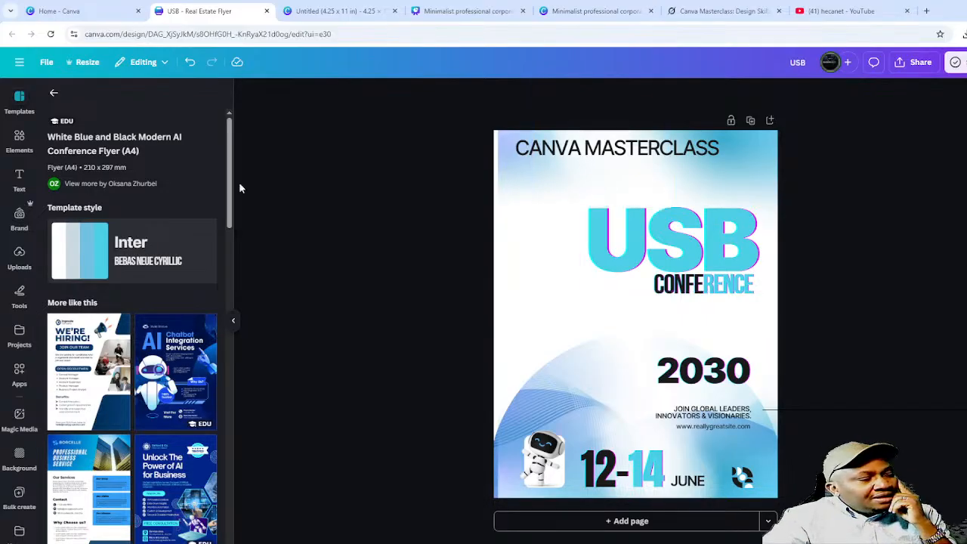
click(92, 9)
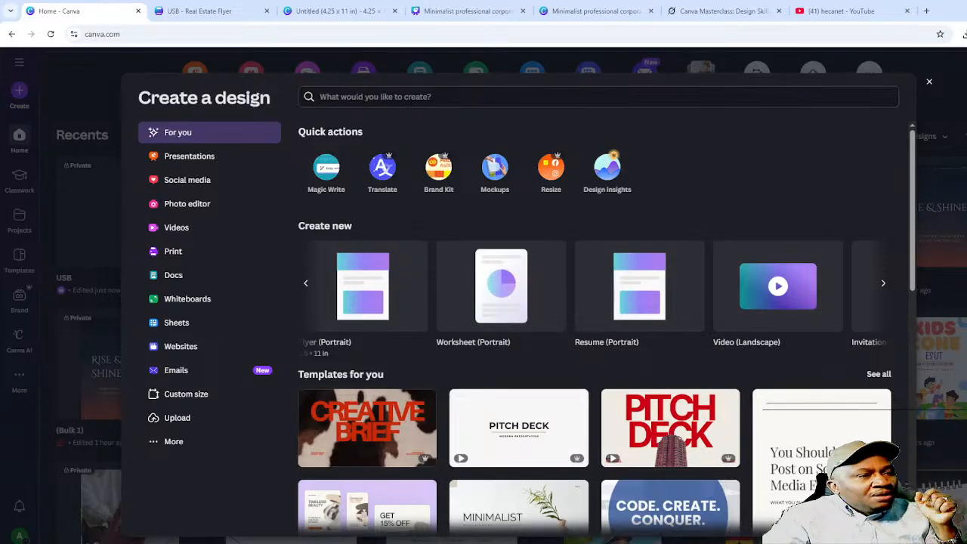
- Search Create a design for 'Thumbnail' and start a 1280 × 720 px YouTube Thumbnail
click(930, 82)
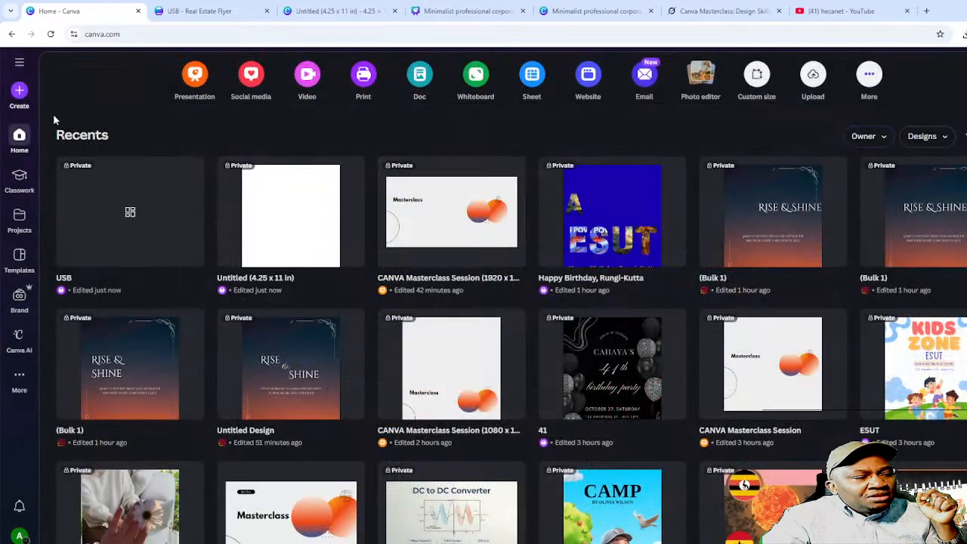
click(19, 91)
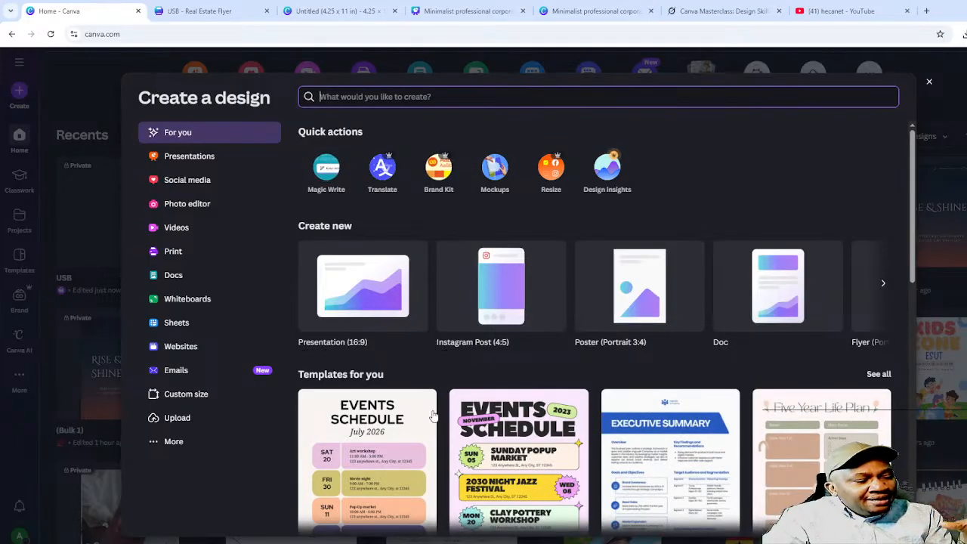
scroll(702, 359, down, 2)
scroll(723, 370, down, 2)
scroll(723, 371, down, 8)
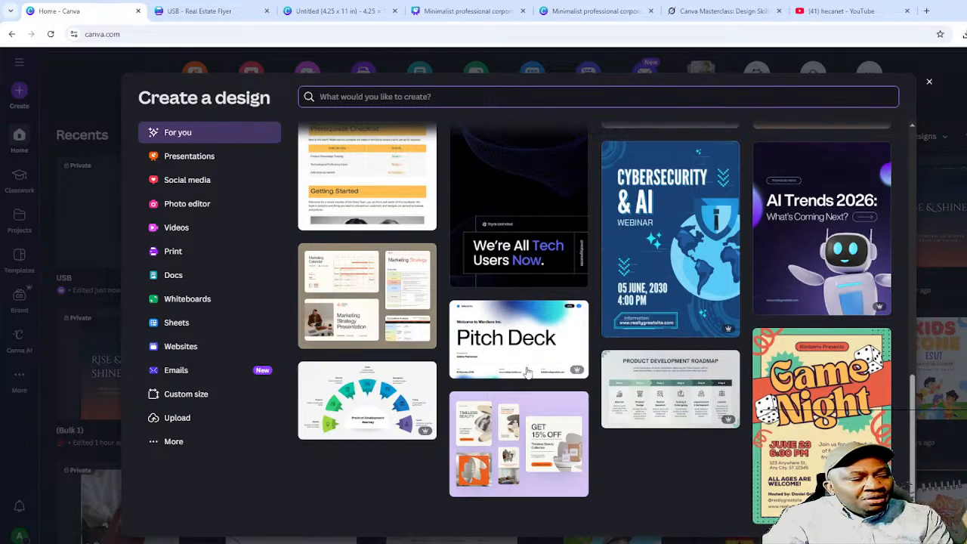
scroll(647, 341, up, 5)
scroll(673, 349, down, 3)
scroll(674, 352, up, 10)
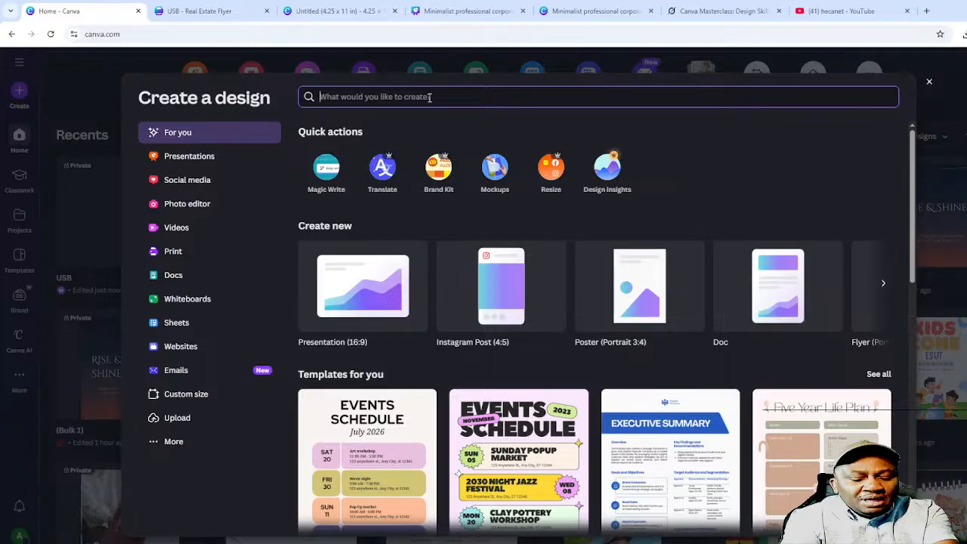
text(Thum)
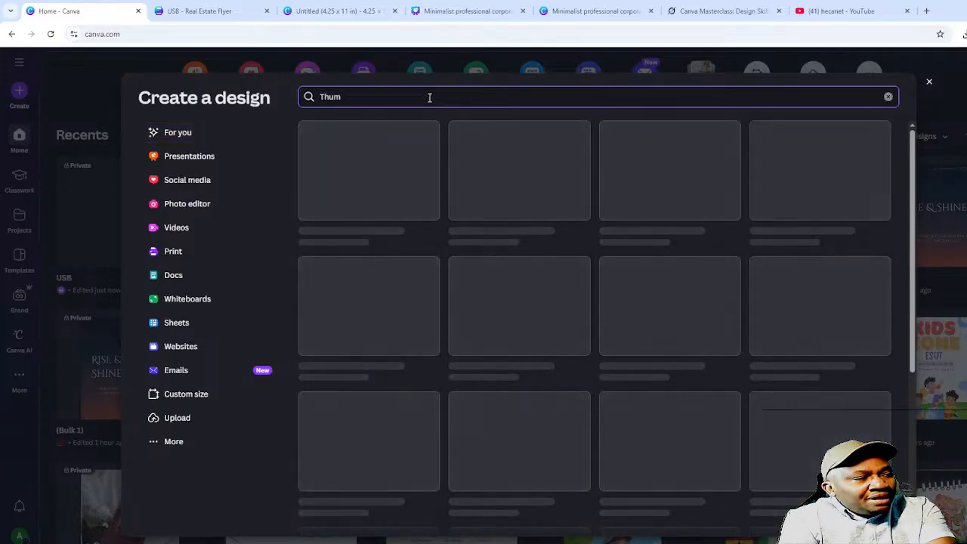
text(bnail)
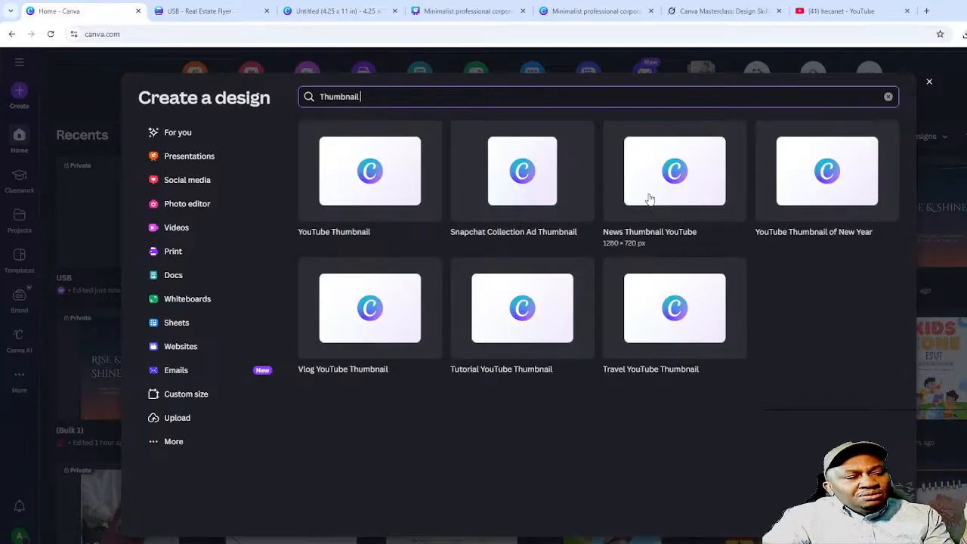
click(371, 177)
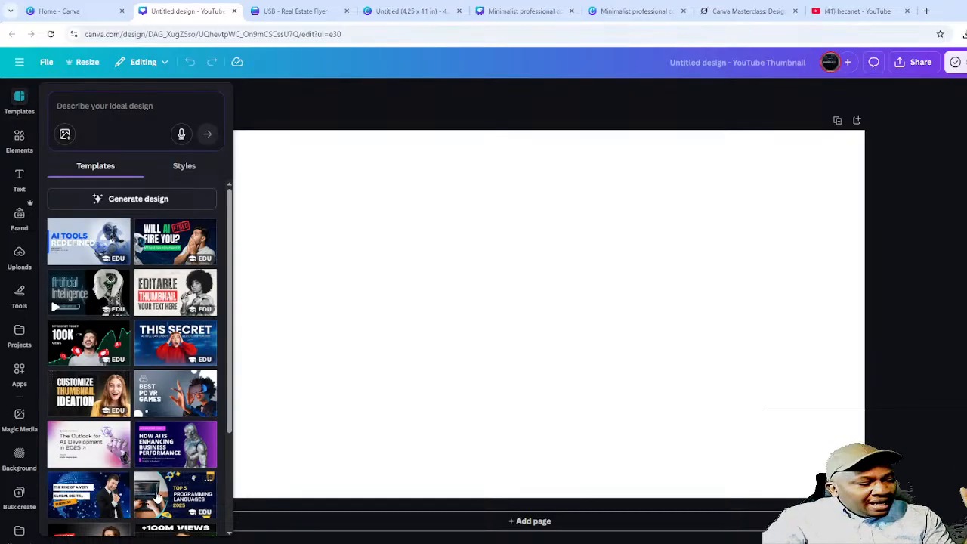
- Apply the red-and-black AI Tools Revolution template to the thumbnail and select the woman's photo
scroll(148, 483, down, 3)
scroll(147, 470, down, 4)
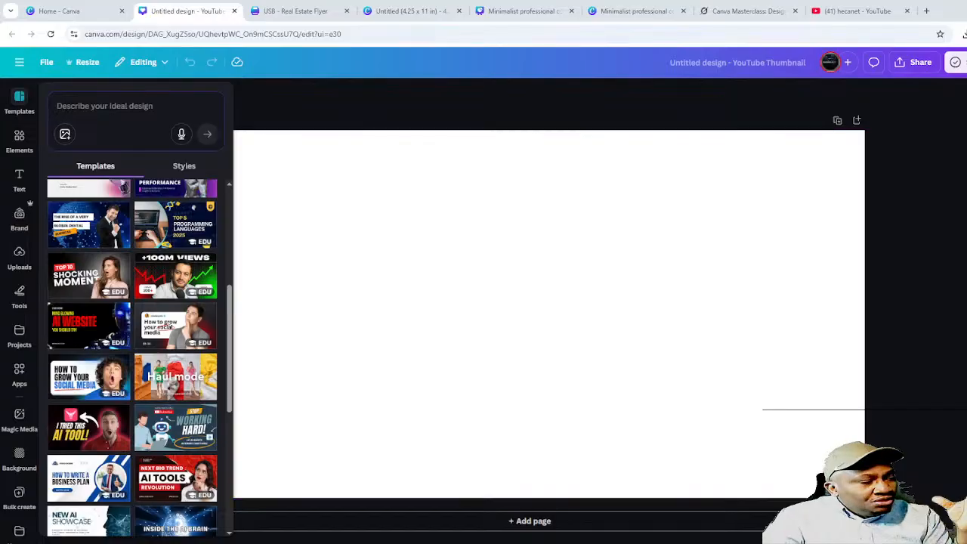
scroll(117, 362, down, 3)
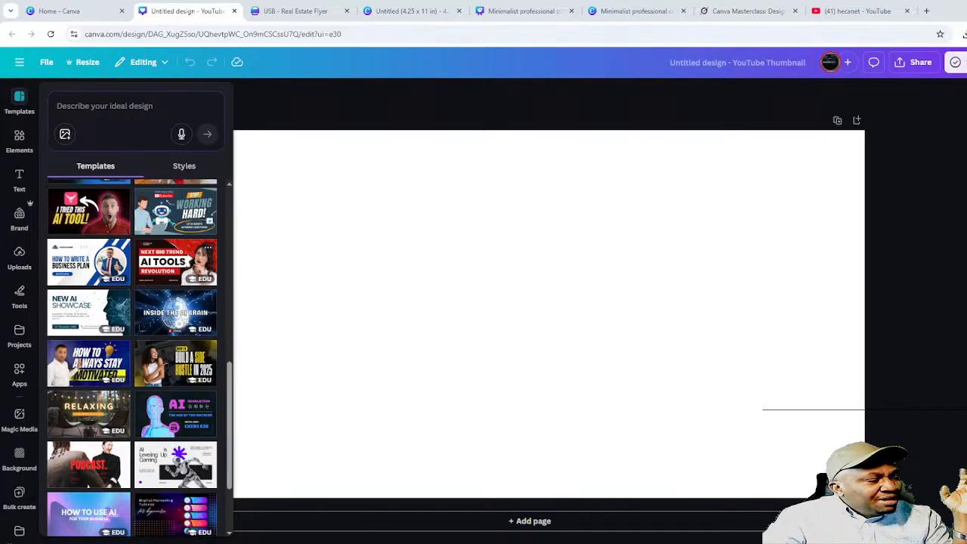
click(163, 256)
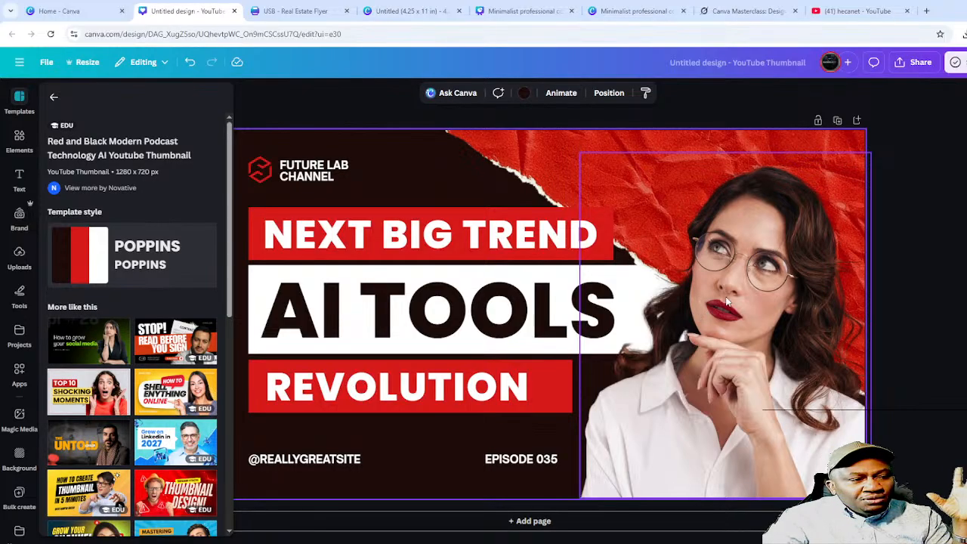
click(732, 347)
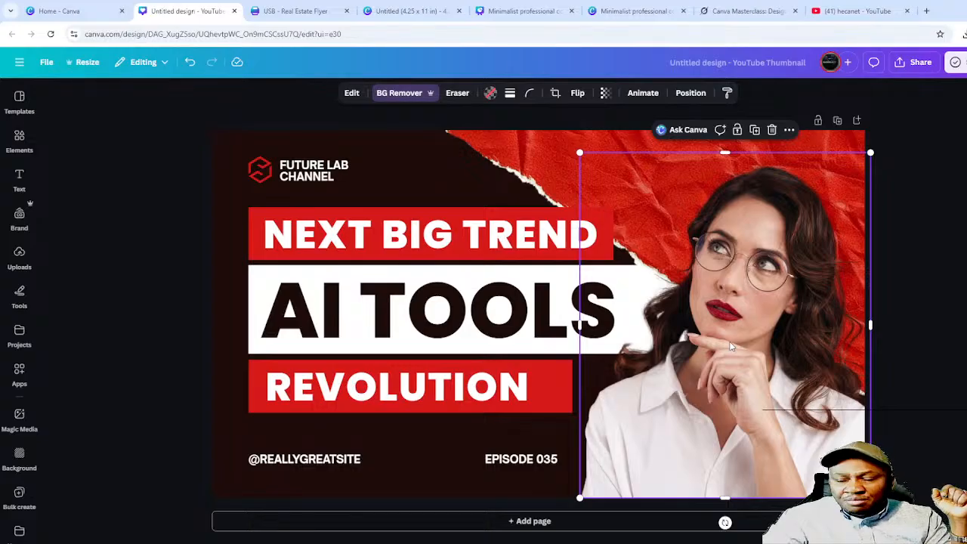
- Delete the woman's photo, compare against the Meeting Agenda design, then show the uploaded images
key(Delete)
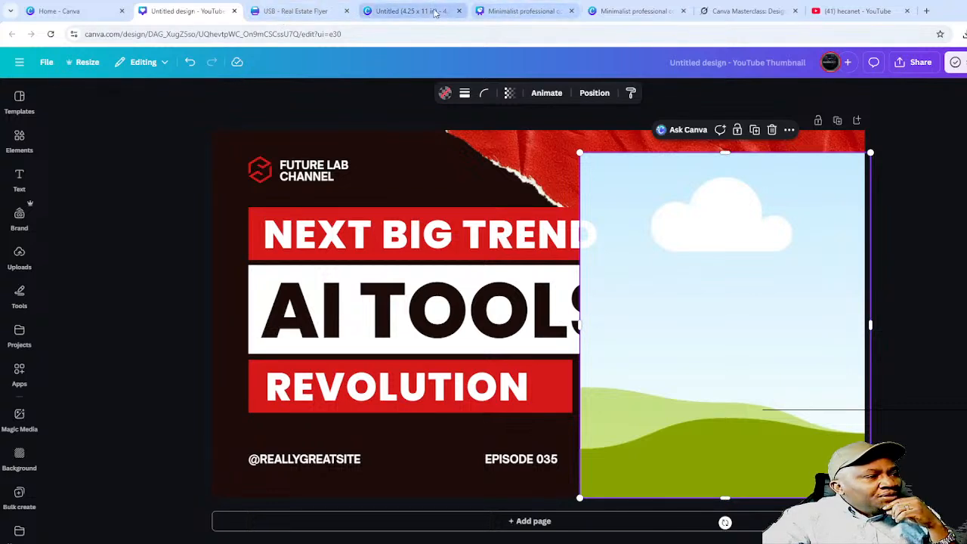
click(633, 11)
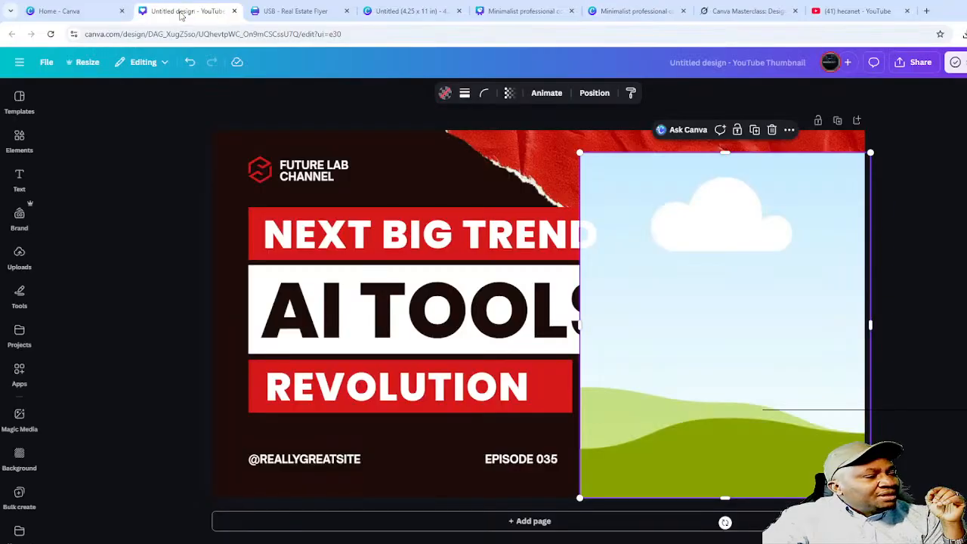
click(180, 12)
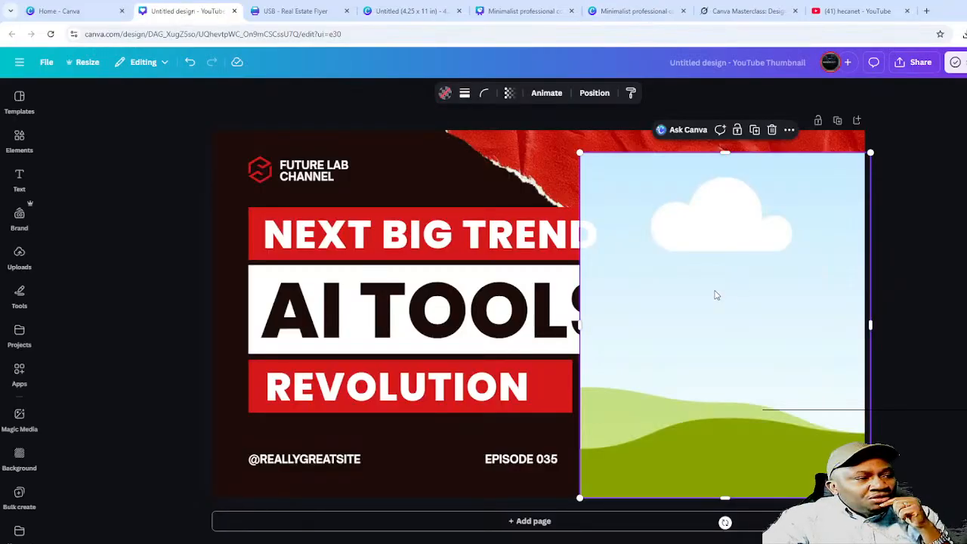
click(636, 14)
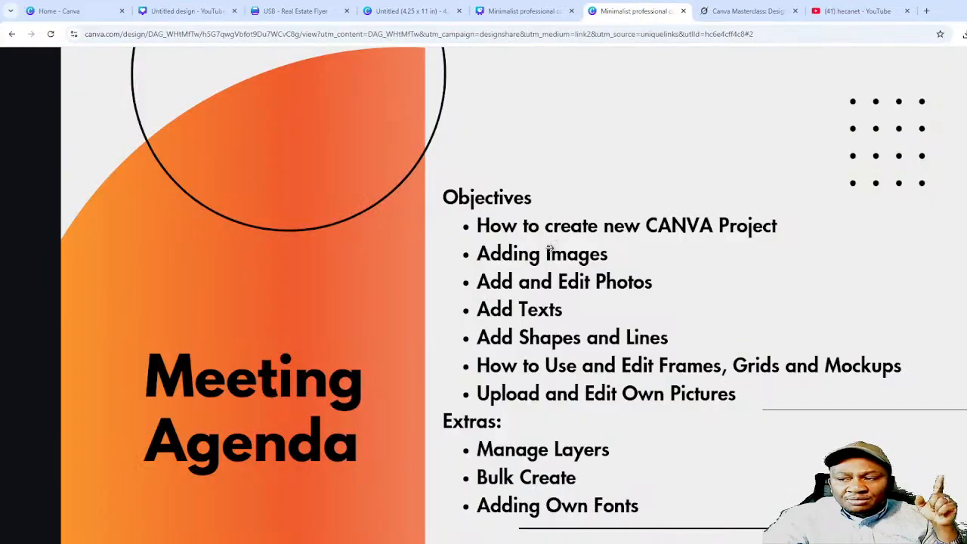
click(195, 11)
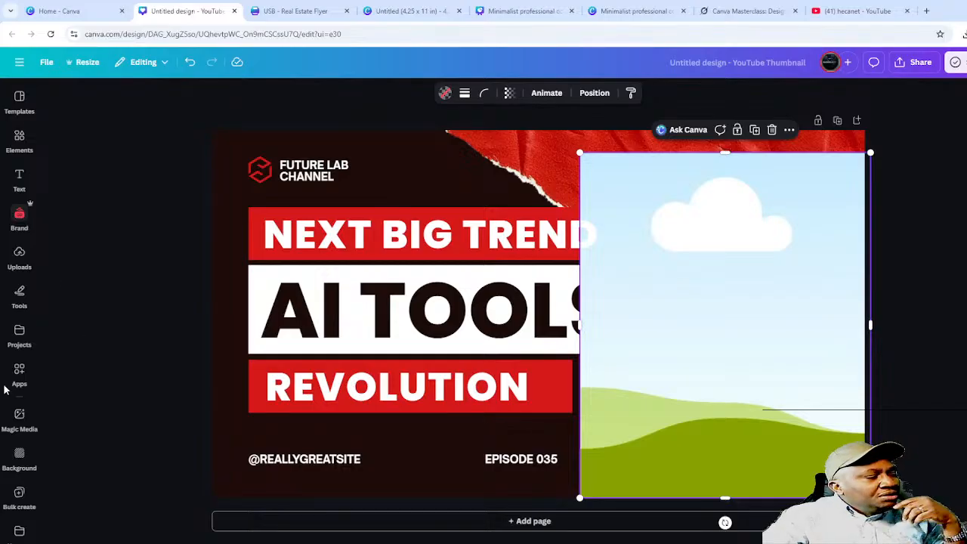
click(19, 256)
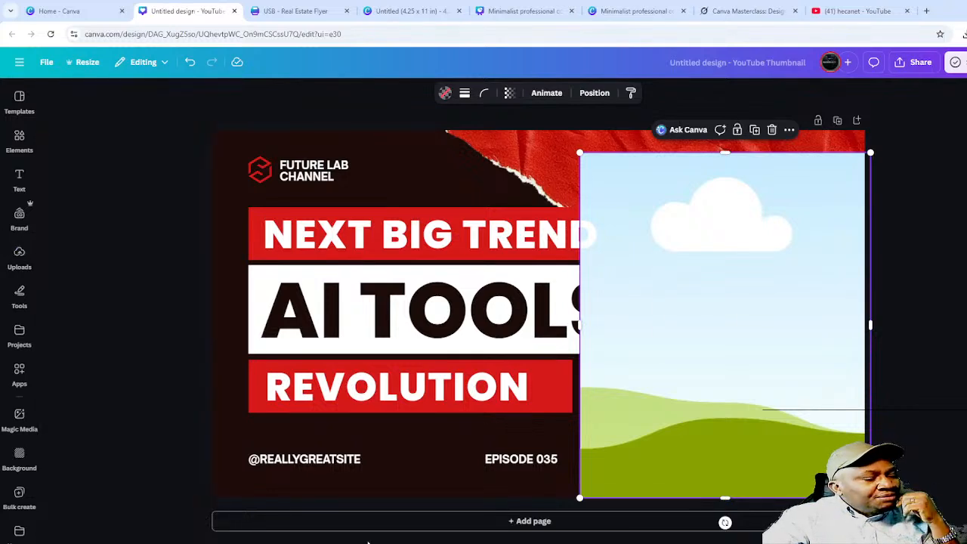
- Upload the man's photo and drop it into the empty frame on the thumbnail's right side
click(19, 260)
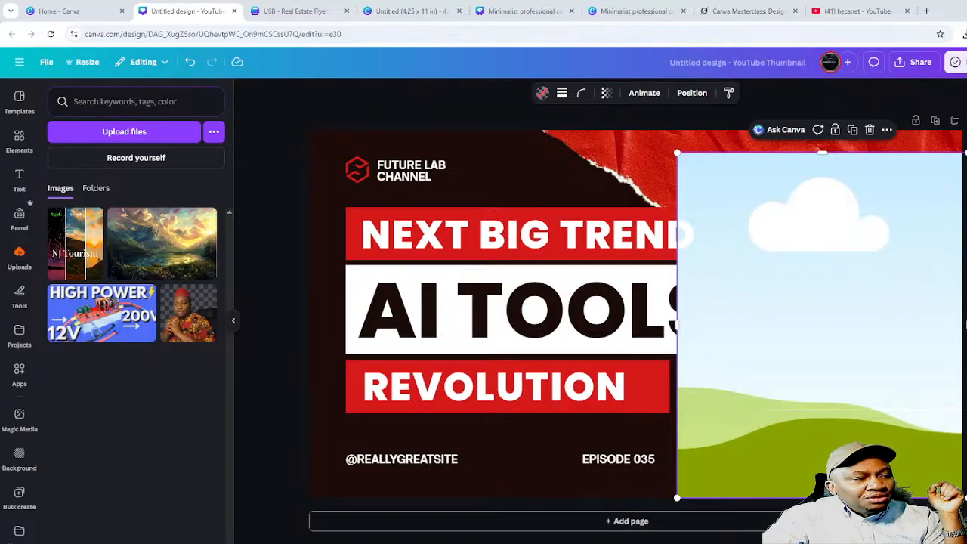
drag(966, 325, 484, 321)
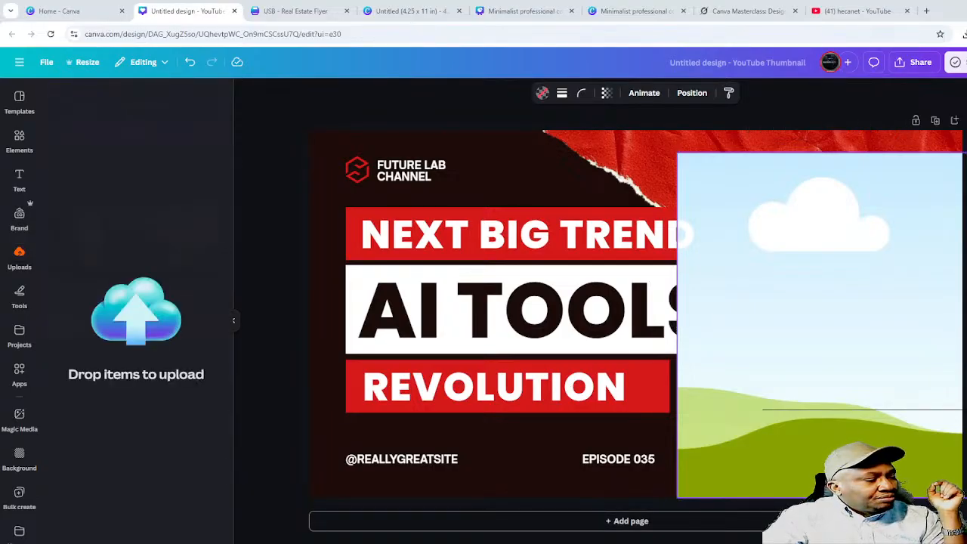
drag(136, 325, 140, 424)
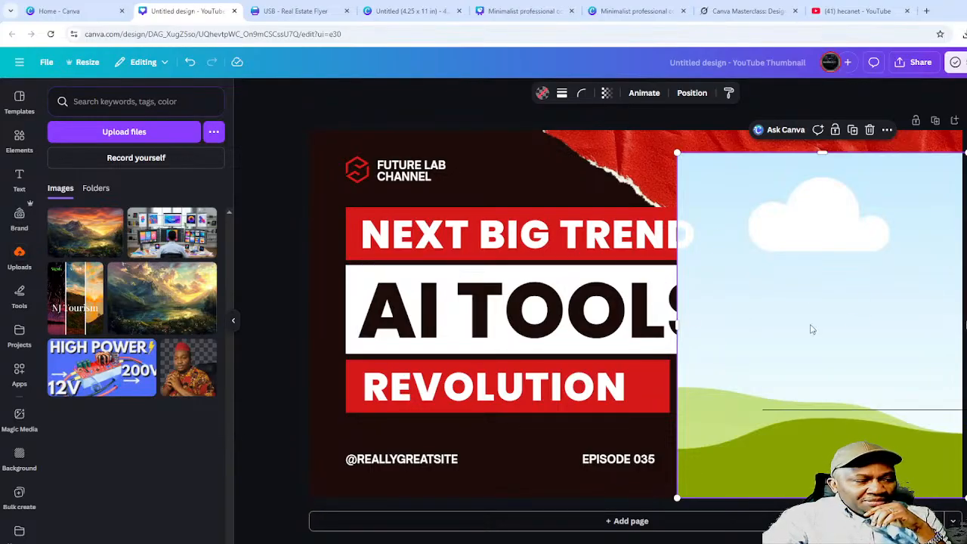
drag(191, 380, 729, 287)
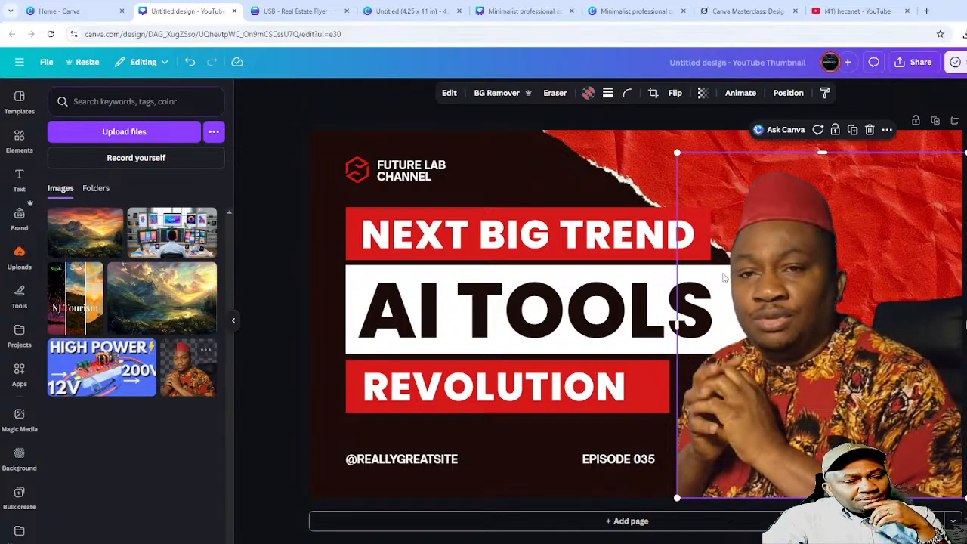
- Shrink the man's photo to about 334×396 in the thumbnail's bottom-right corner
click(255, 430)
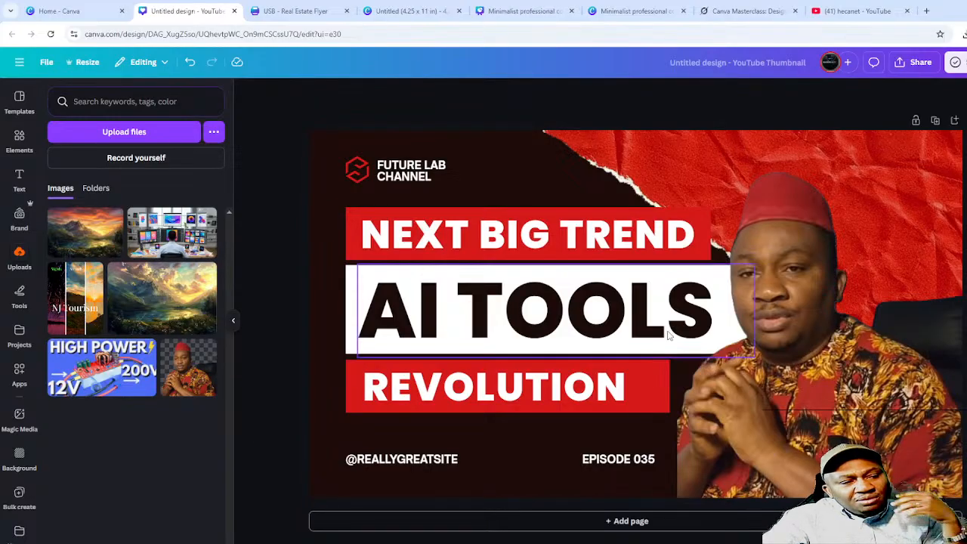
click(788, 295)
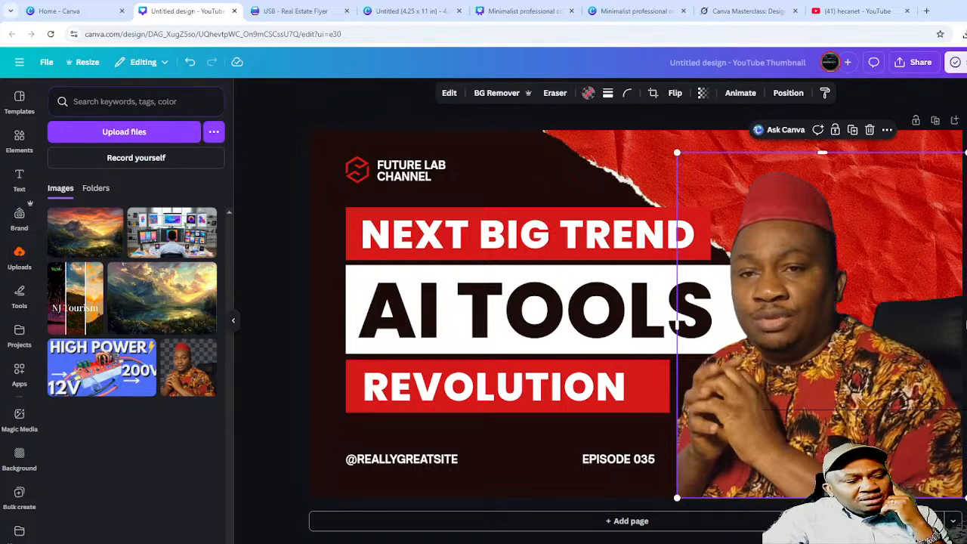
mouse_move(822, 520)
mouse_down()
mouse_move(783, 516)
mouse_move(818, 520)
mouse_up()
drag(810, 482, 810, 482)
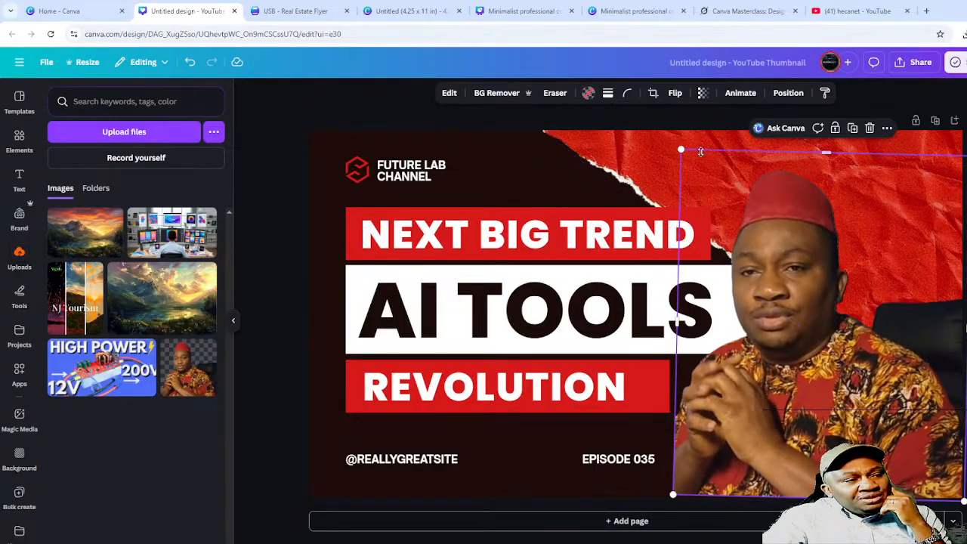
drag(682, 150, 825, 278)
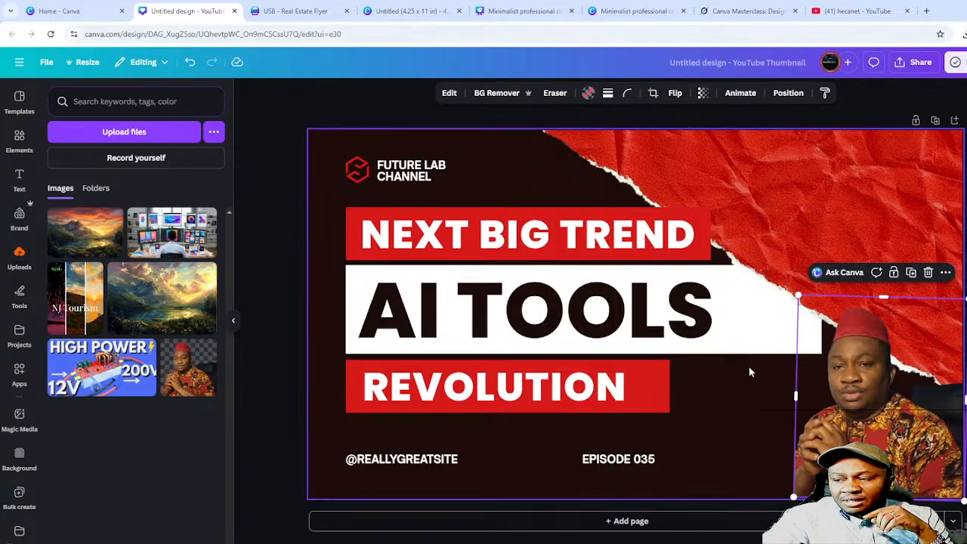
- Select the AI TOOLS, NEXT BIG TREND, title and REVOLUTION text elements in turn
click(558, 321)
click(438, 231)
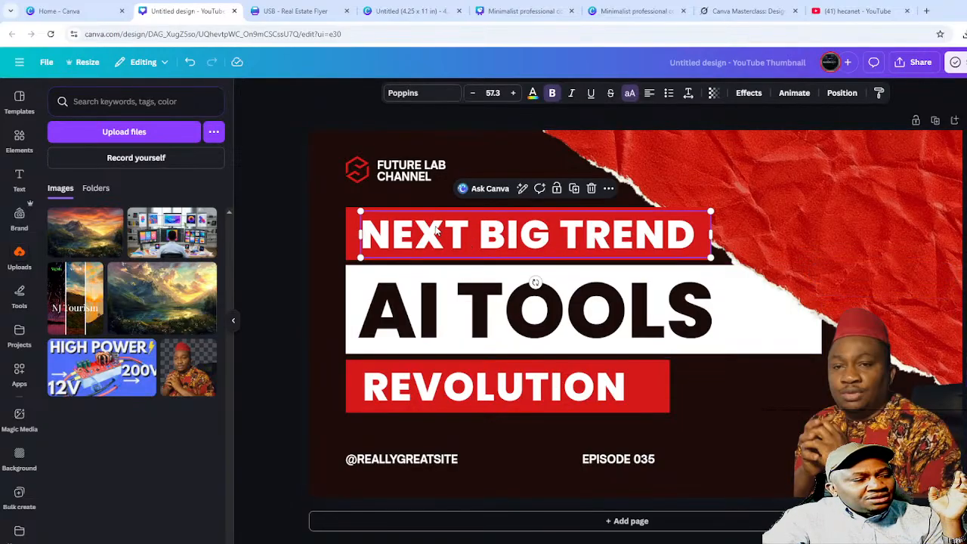
click(467, 340)
click(463, 392)
click(627, 461)
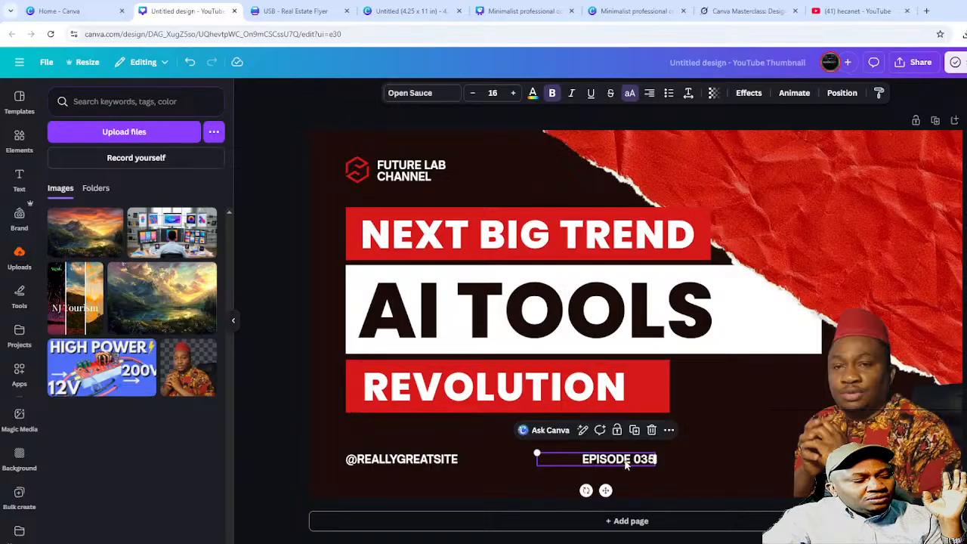
click(377, 464)
double_click(378, 461)
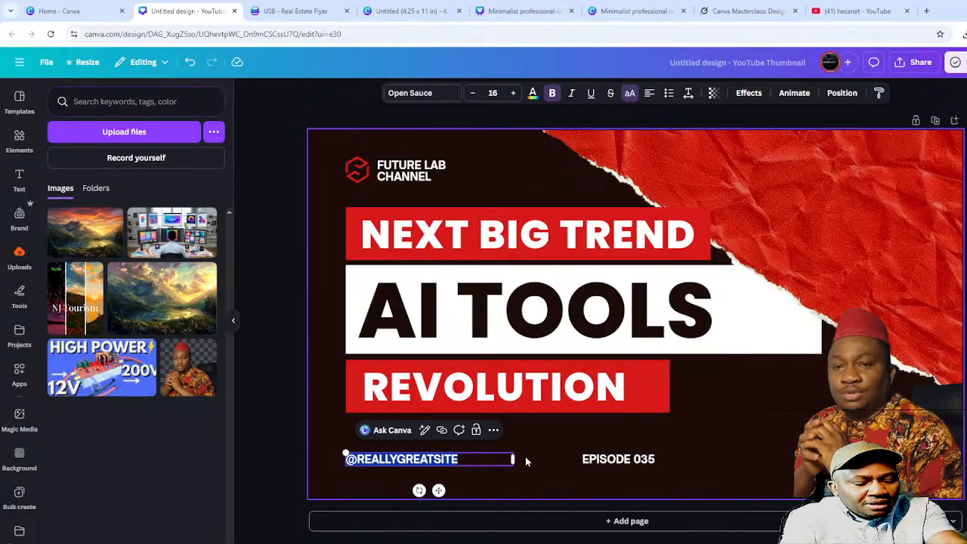
text(@HE)
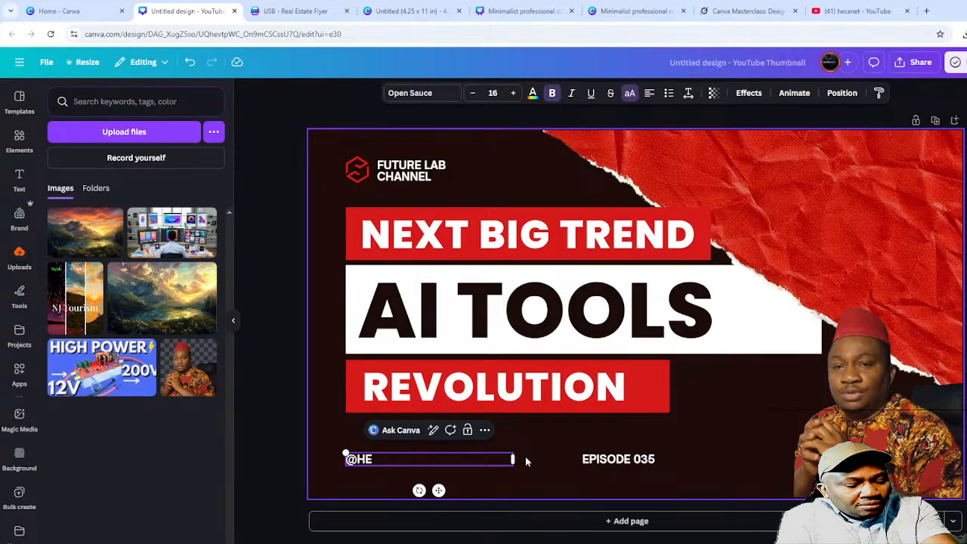
text(CANET)
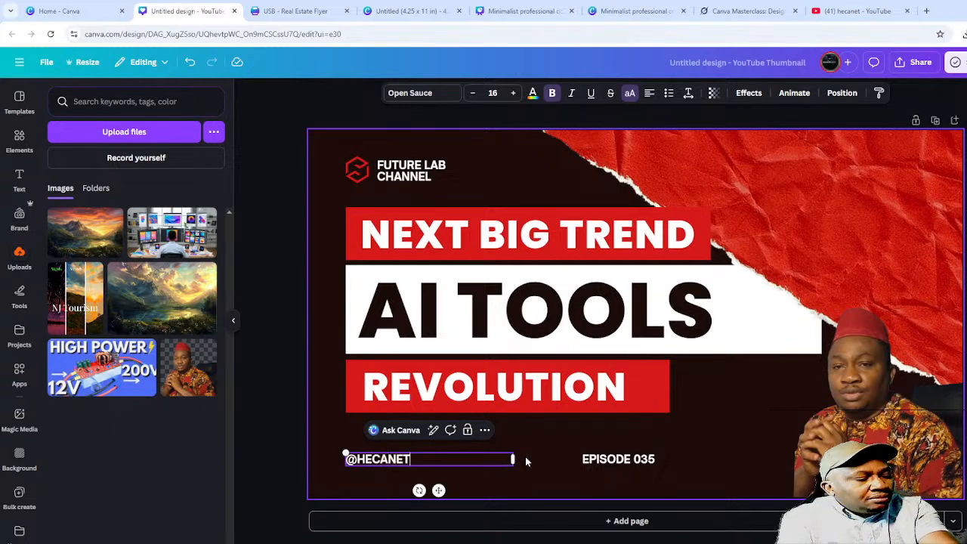
click(272, 459)
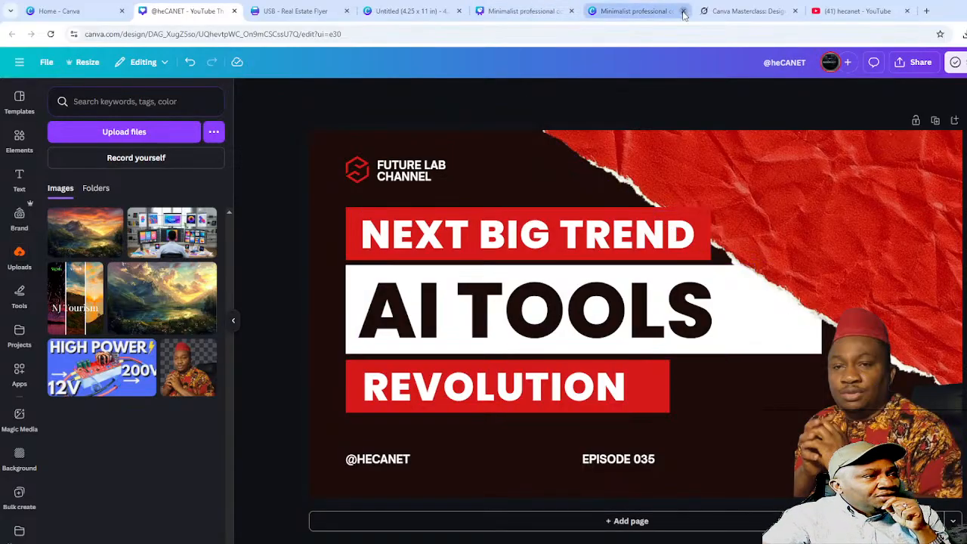
click(631, 12)
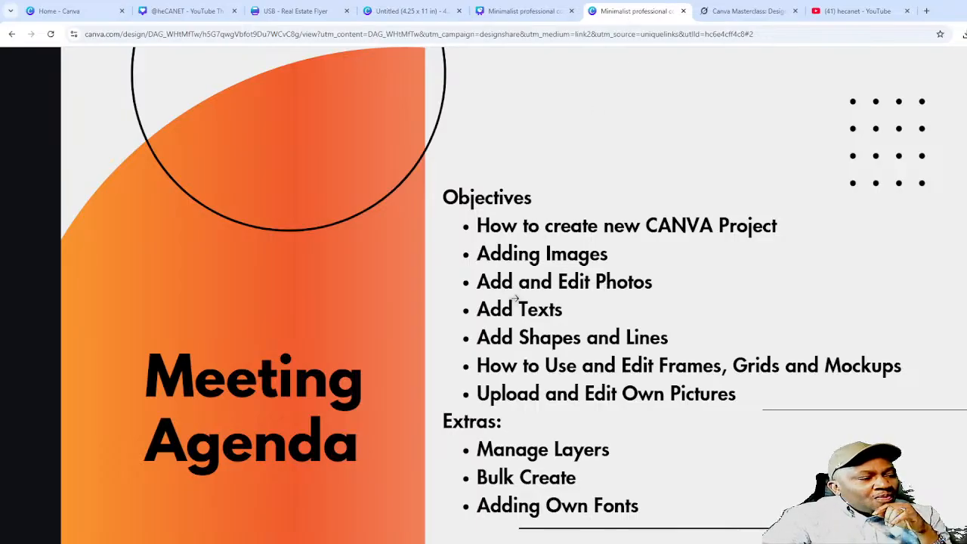
click(163, 15)
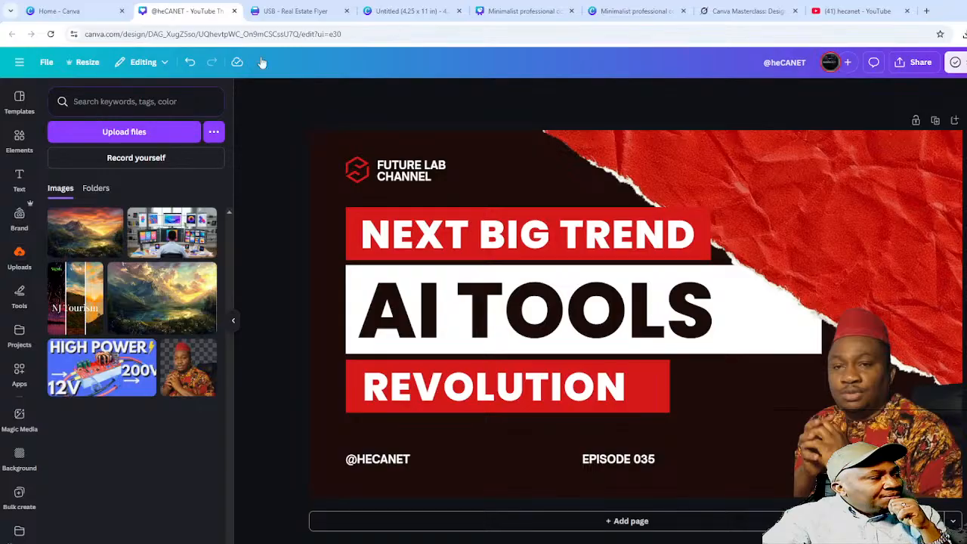
click(635, 9)
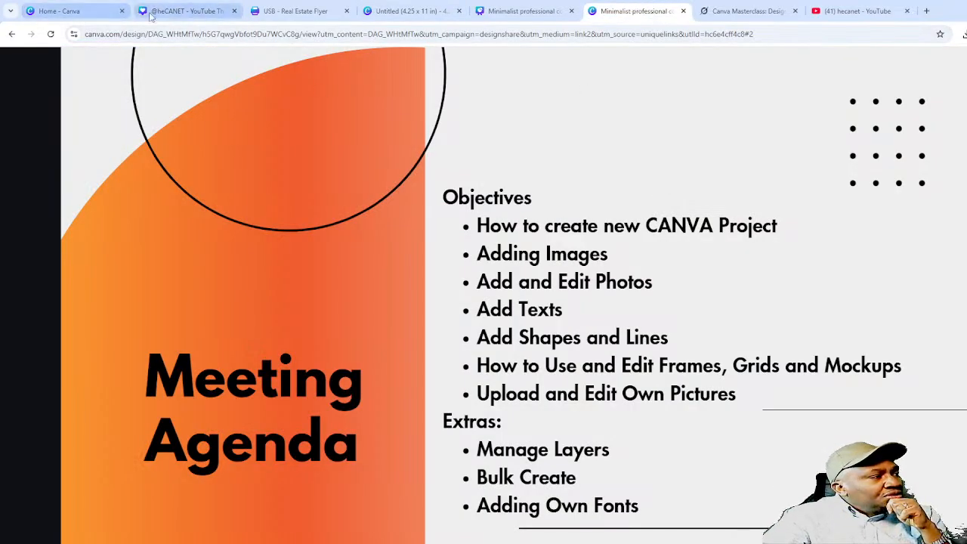
click(183, 12)
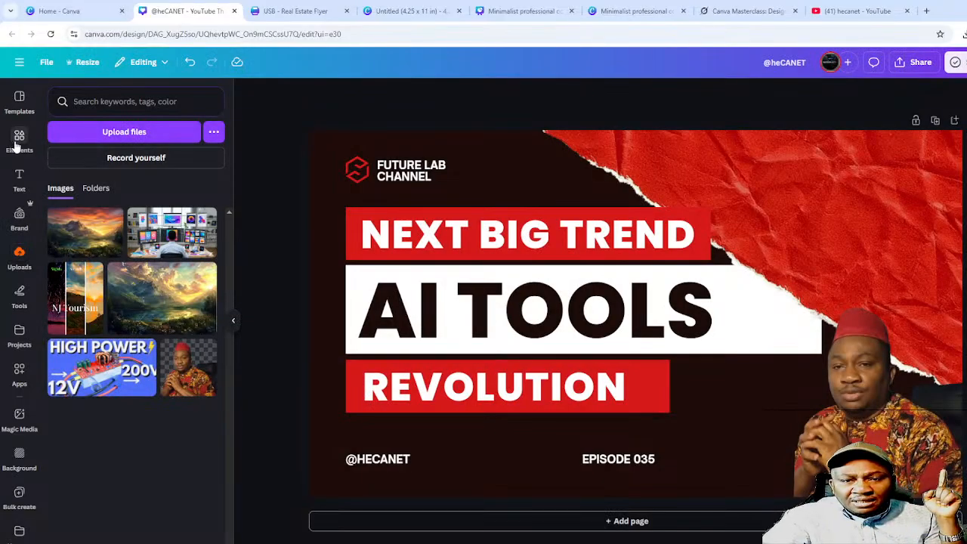
- Browse the stock Photos category in the Elements library
click(18, 141)
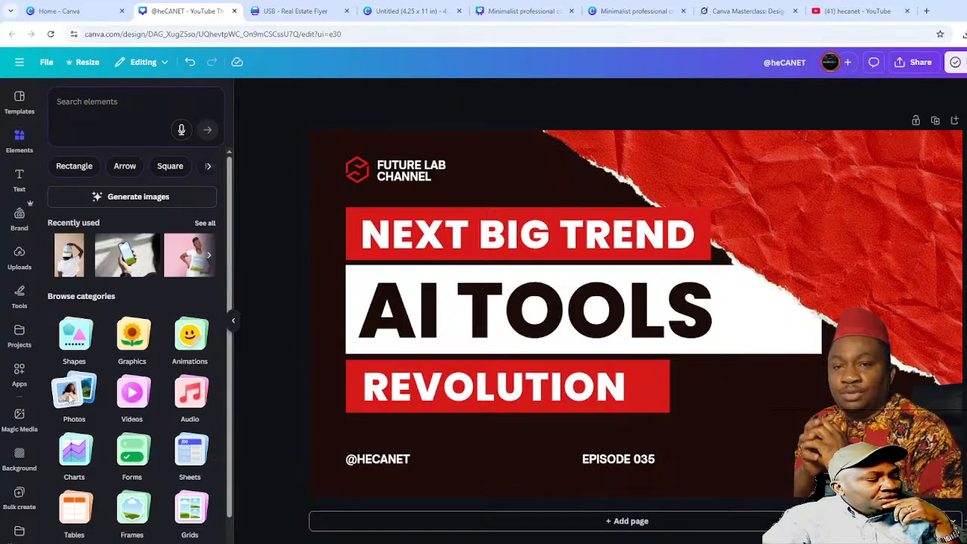
click(70, 399)
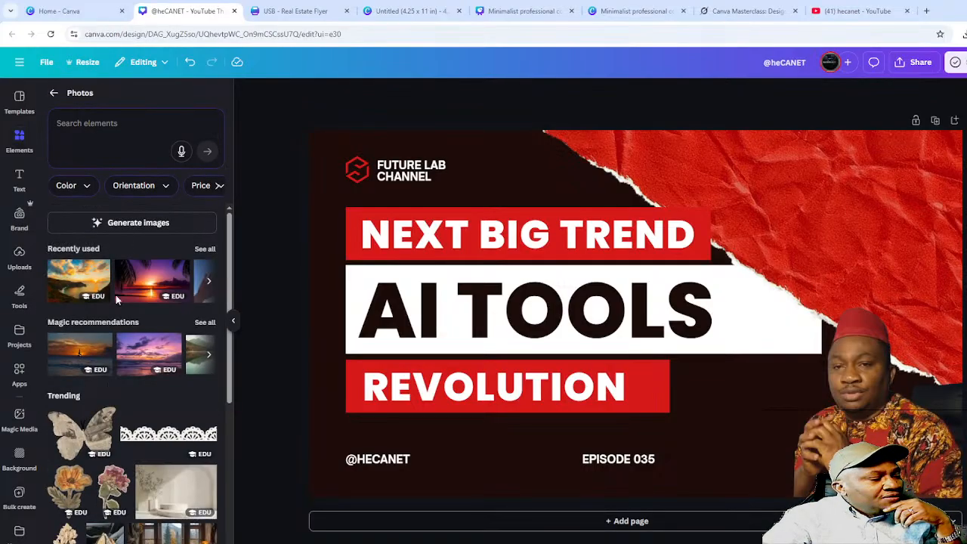
scroll(113, 502, down, 10)
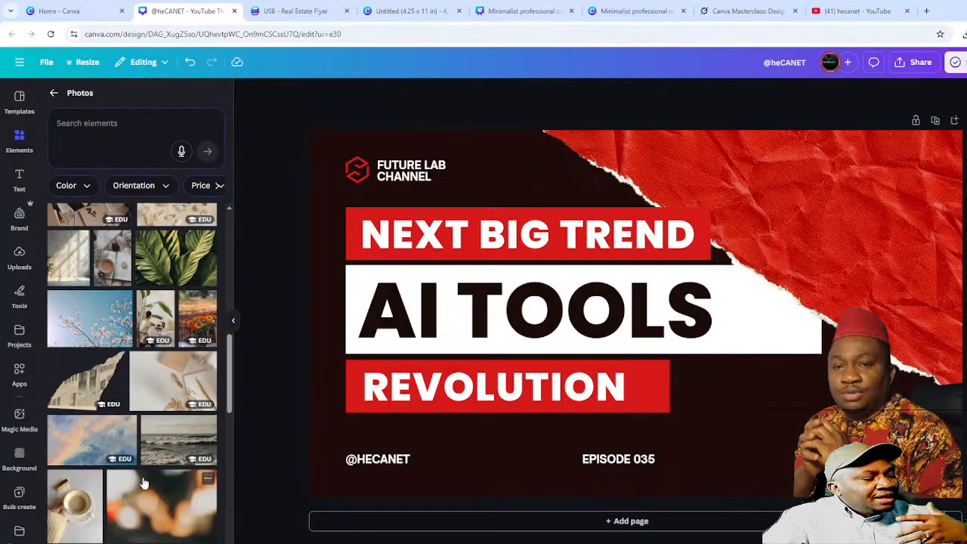
scroll(140, 487, down, 5)
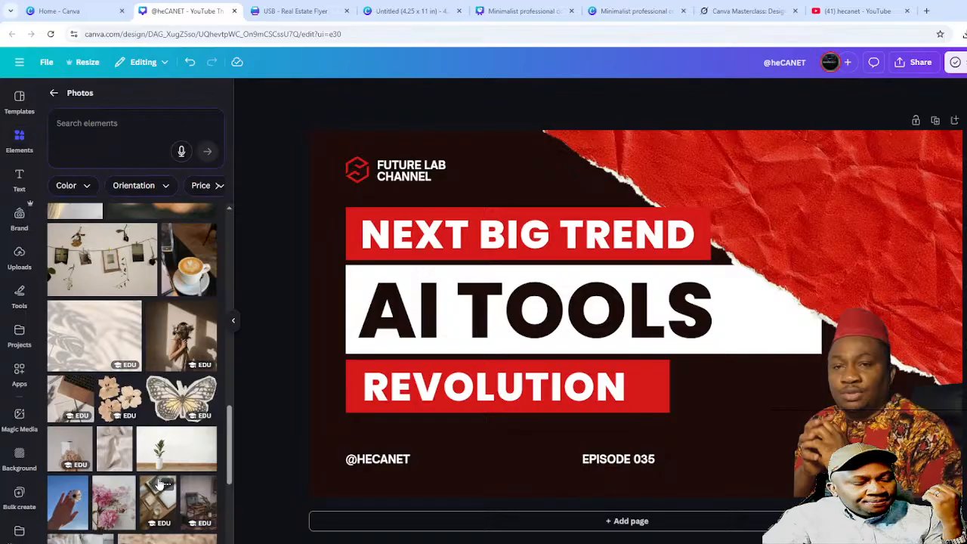
scroll(165, 483, down, 10)
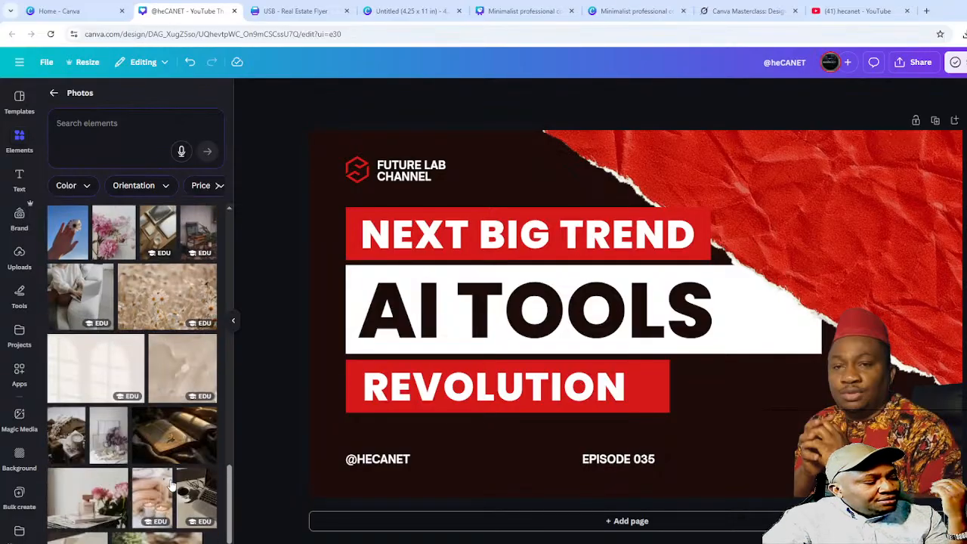
scroll(169, 487, down, 2)
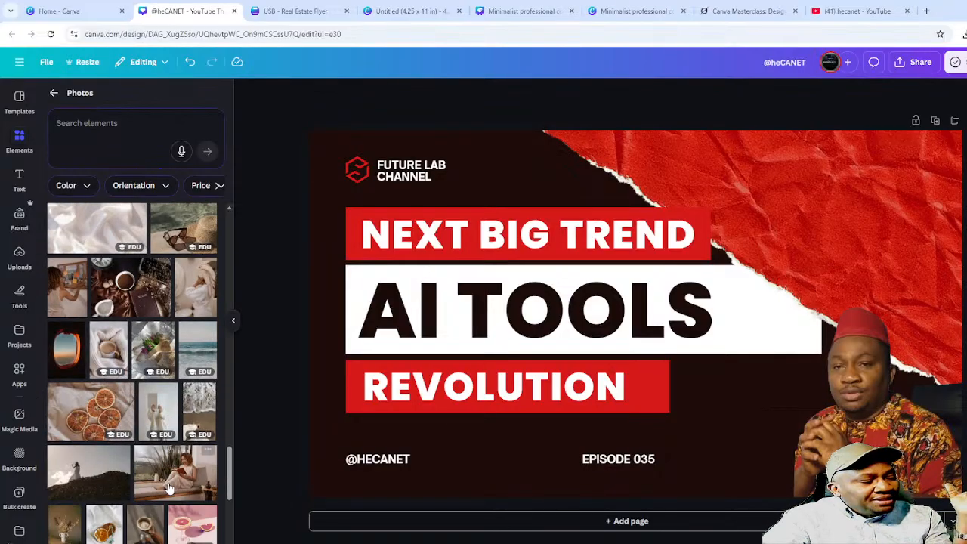
scroll(170, 480, down, 5)
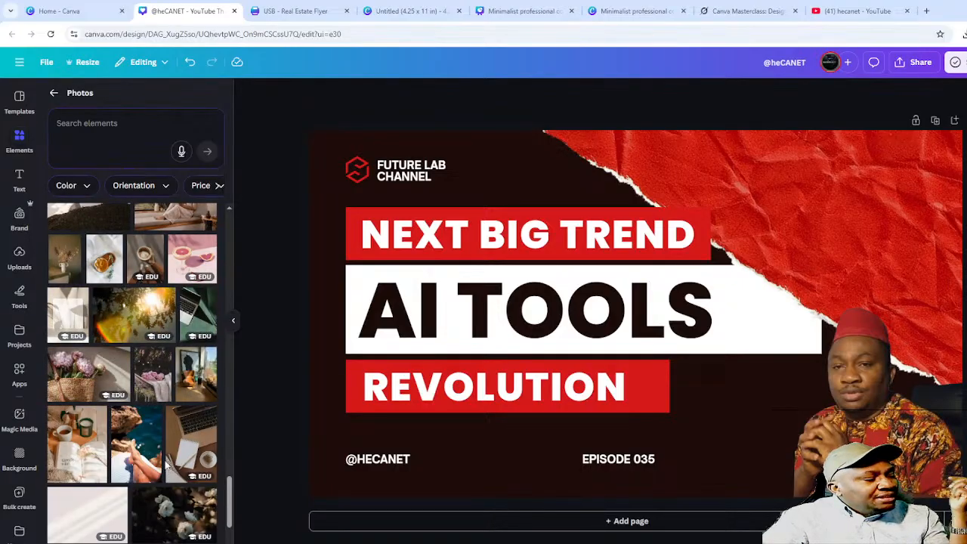
scroll(165, 463, up, 20)
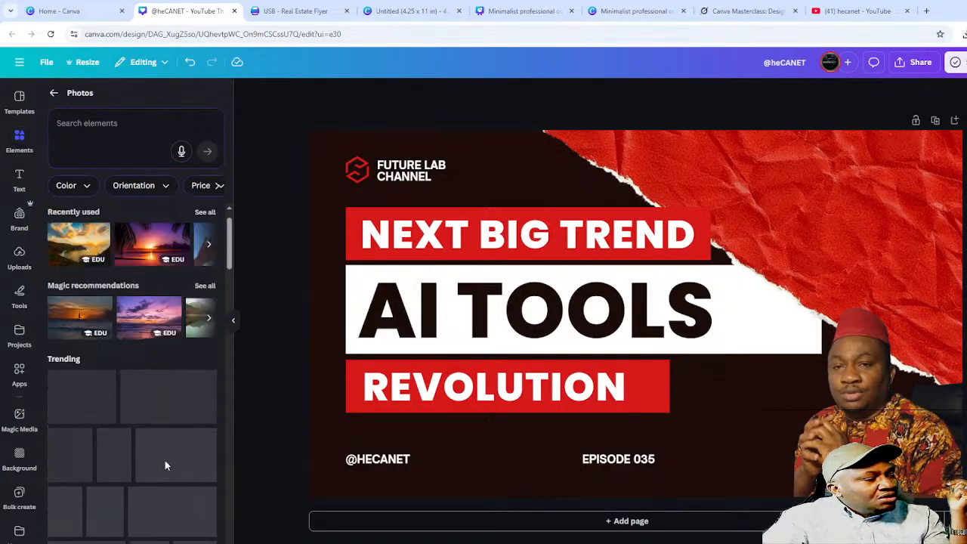
scroll(165, 460, up, 1)
- Search photos for 'snow' and scroll through the results
click(93, 130)
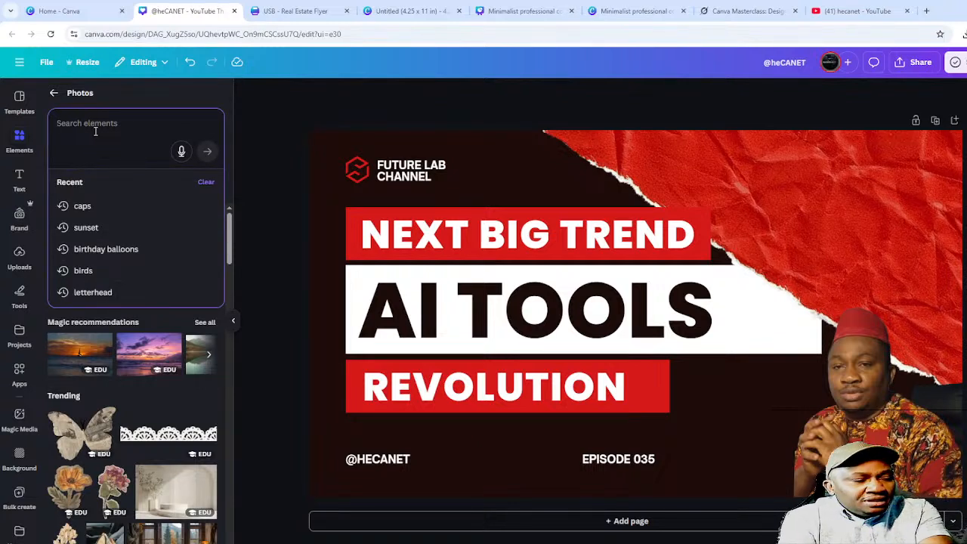
text(snOW)
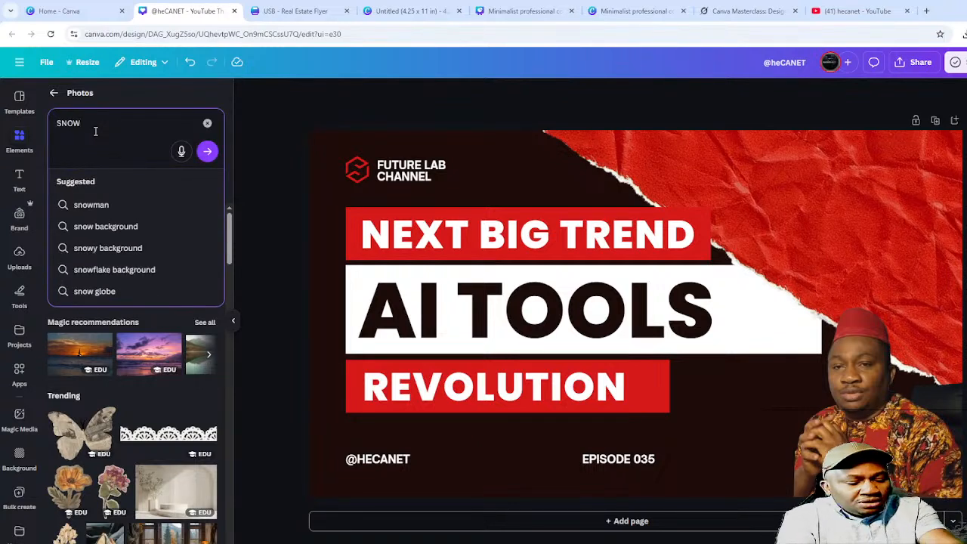
key(Return)
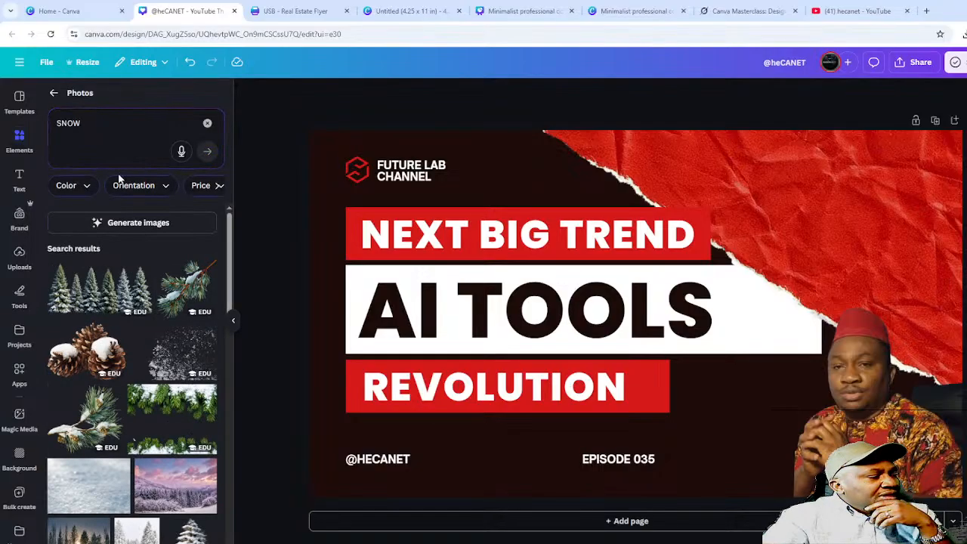
scroll(139, 378, down, 2)
scroll(171, 418, down, 2)
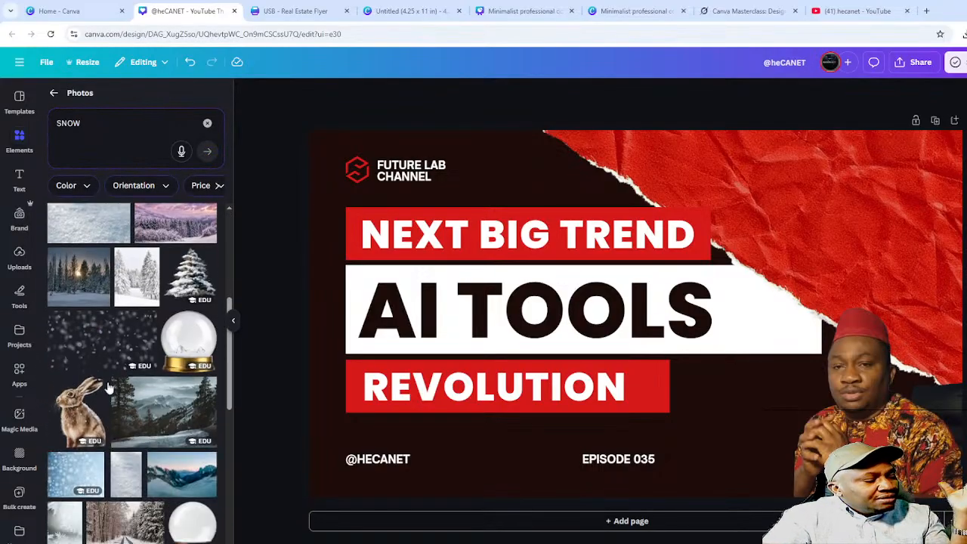
scroll(172, 456, down, 2)
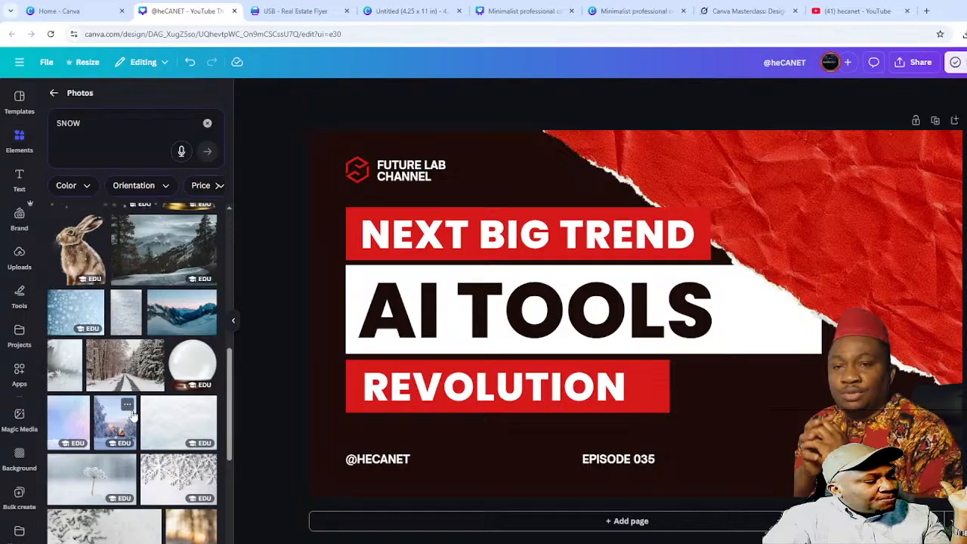
scroll(140, 444, down, 2)
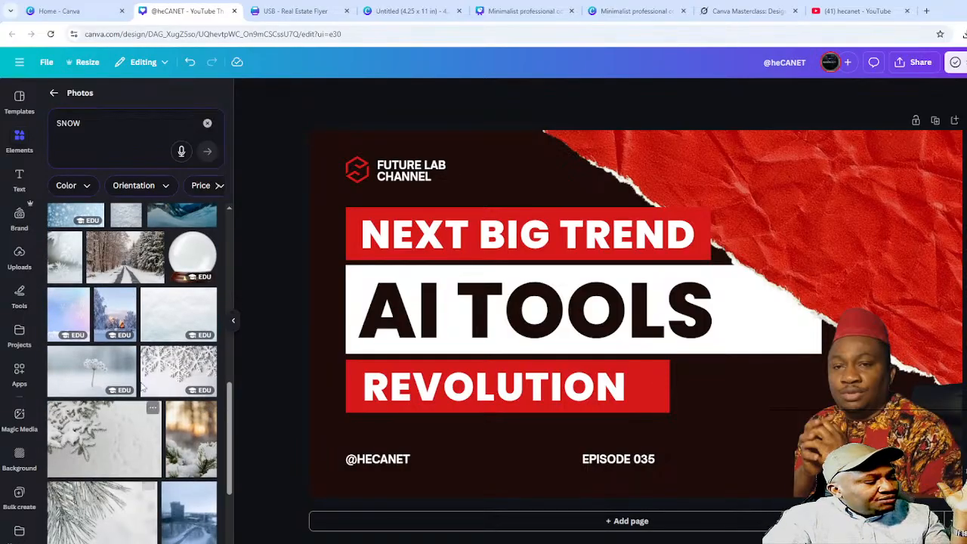
- Try the snowflake photo over the first page's title, then delete it
click(179, 365)
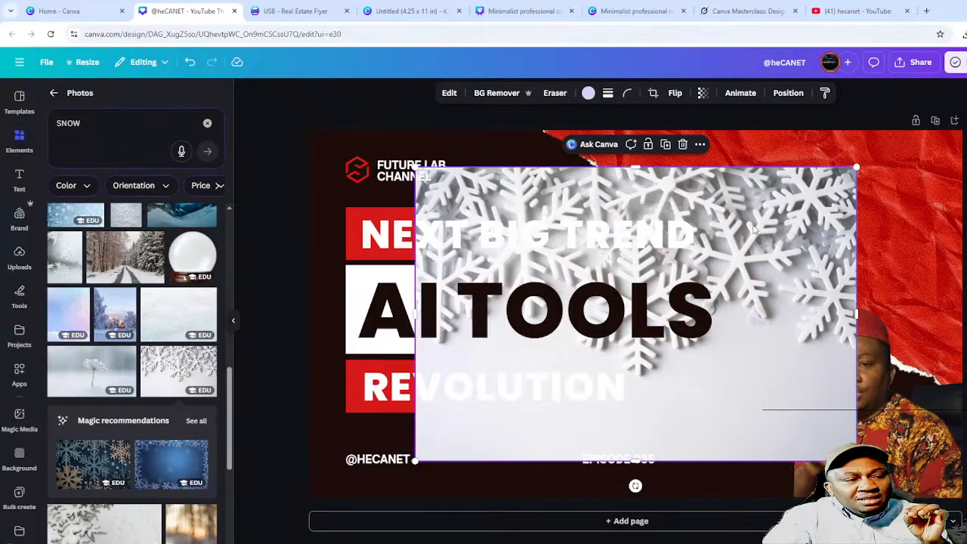
drag(786, 200, 657, 245)
drag(618, 187, 786, 187)
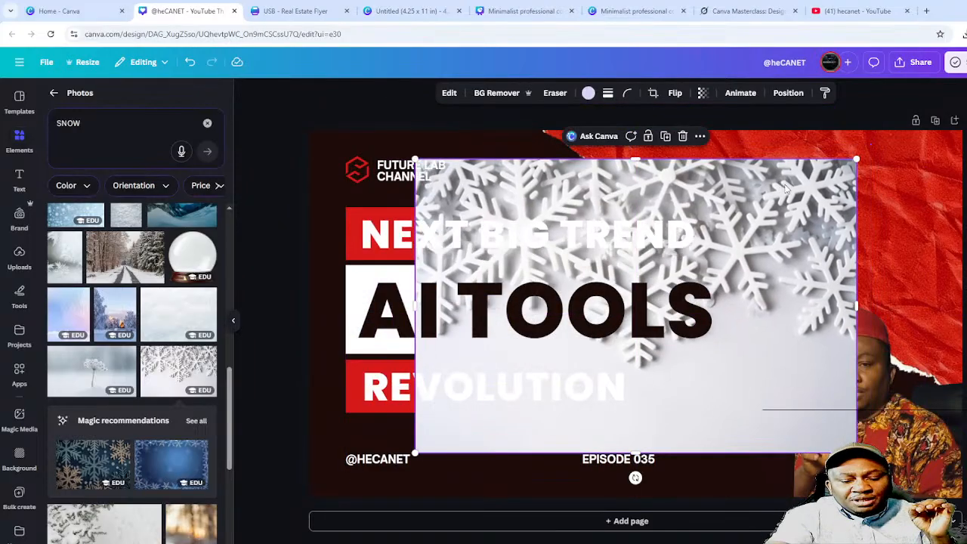
key(Delete)
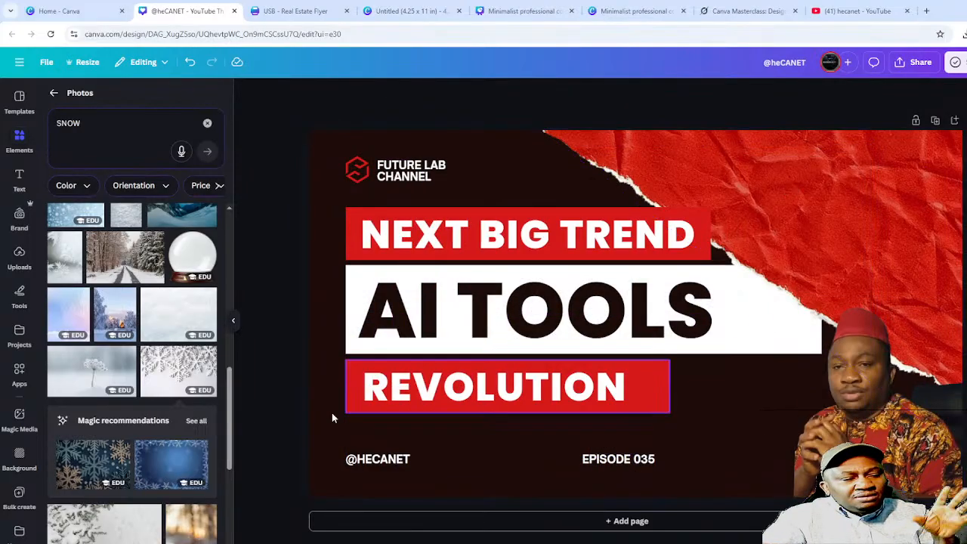
- Add a blank Page 2, place the snowflake photo there and apply BG Remover
click(607, 524)
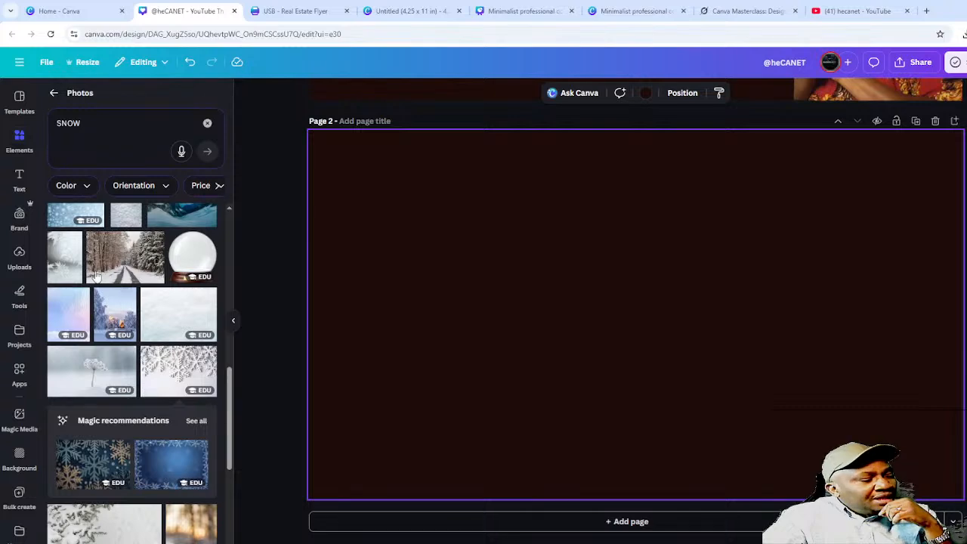
click(176, 372)
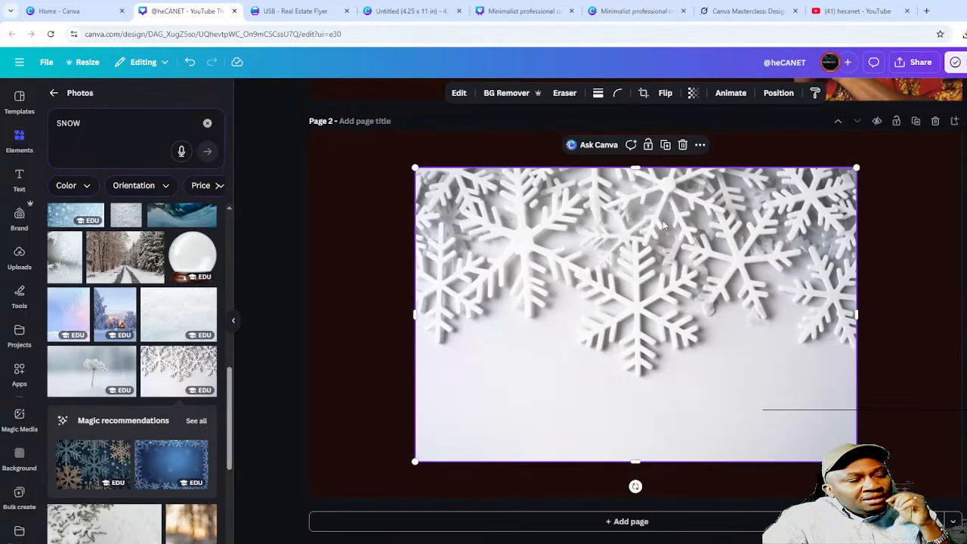
mouse_move(665, 257)
mouse_down()
mouse_move(684, 219)
mouse_move(656, 245)
mouse_move(668, 250)
mouse_move(657, 259)
mouse_move(672, 248)
mouse_move(657, 253)
mouse_move(667, 261)
mouse_up()
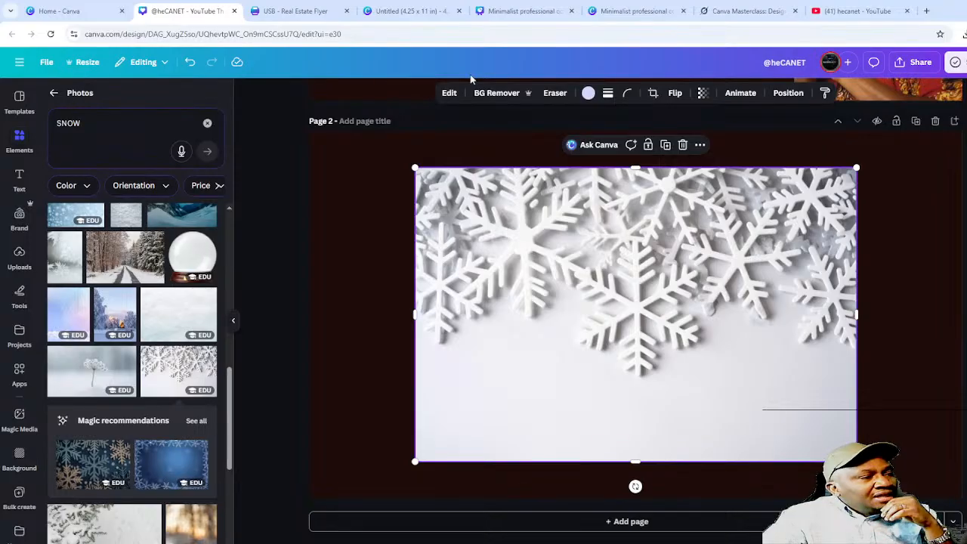
click(495, 93)
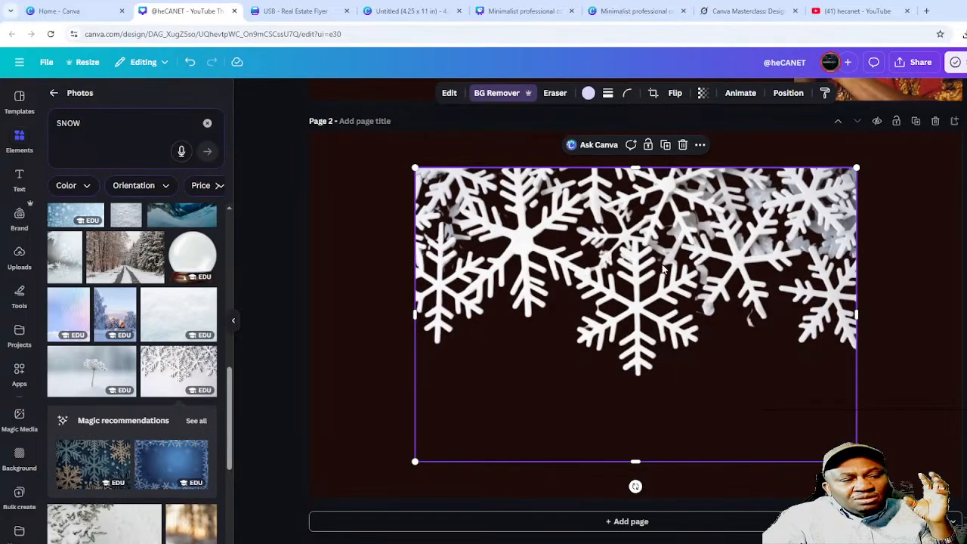
- Nudge the background-free snowflake cut-out into position on Page 2
mouse_move(664, 268)
mouse_down()
mouse_move(727, 312)
mouse_move(712, 300)
mouse_move(747, 278)
mouse_move(727, 278)
mouse_move(732, 252)
mouse_move(764, 226)
mouse_move(656, 262)
mouse_move(627, 259)
mouse_move(652, 259)
mouse_move(671, 344)
mouse_move(661, 258)
mouse_move(682, 207)
mouse_move(686, 222)
mouse_move(405, 317)
mouse_move(670, 295)
mouse_move(583, 260)
mouse_move(628, 186)
mouse_move(617, 235)
mouse_move(686, 296)
mouse_move(653, 251)
mouse_move(658, 261)
mouse_up()
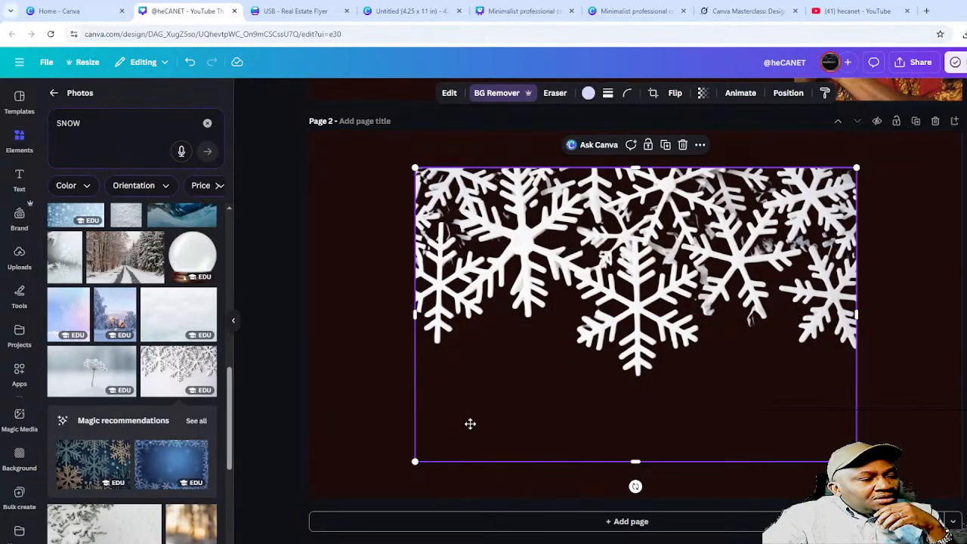
- Use Crop > Expand with Whole Page to generate a page-filling snowflake image
double_click(454, 445)
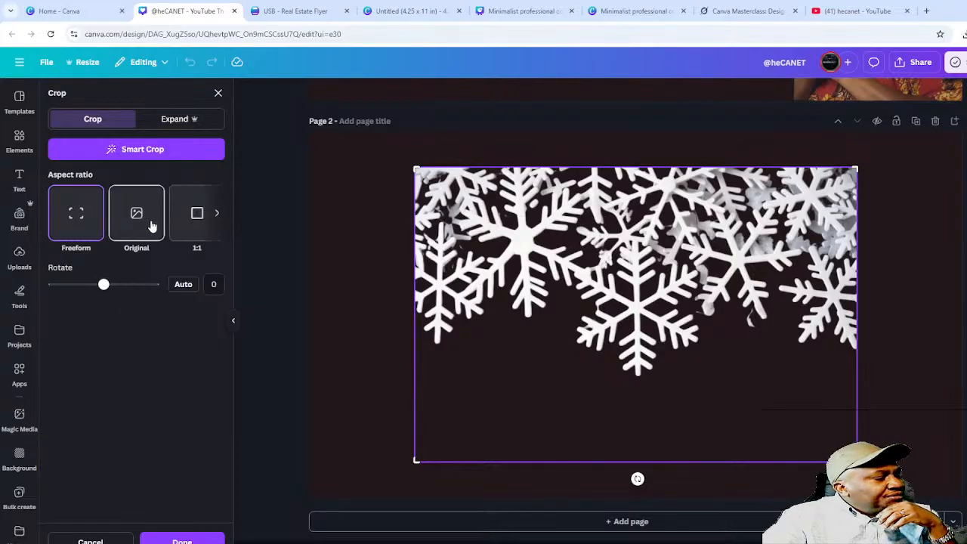
click(217, 214)
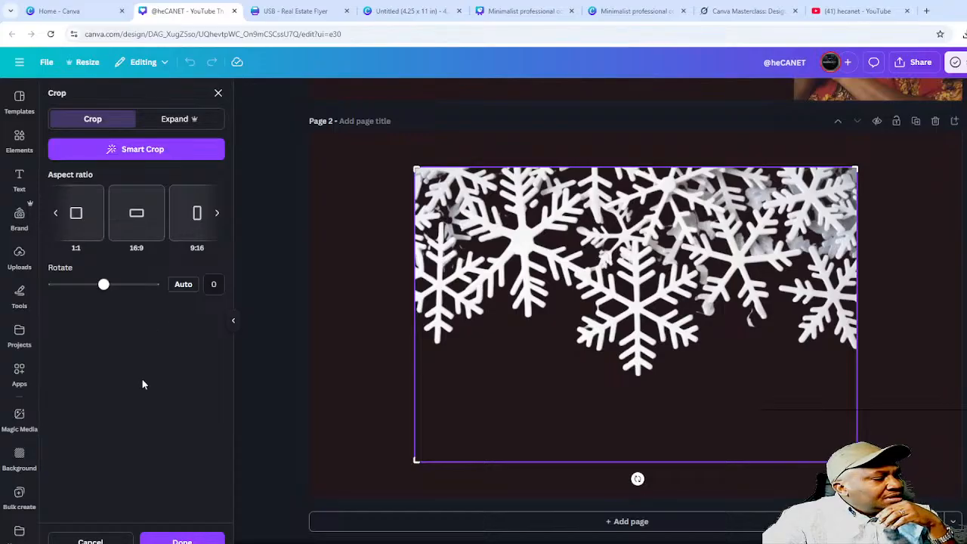
click(178, 126)
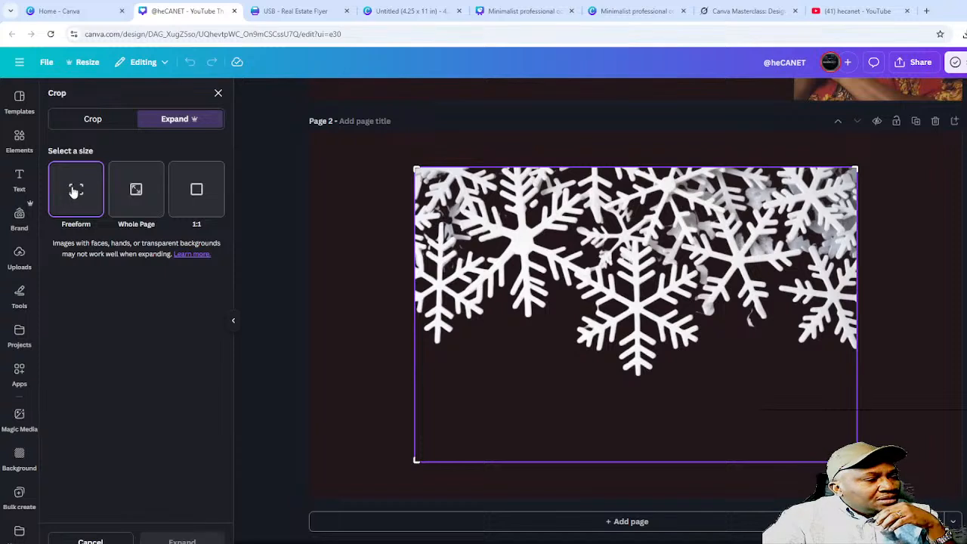
click(138, 194)
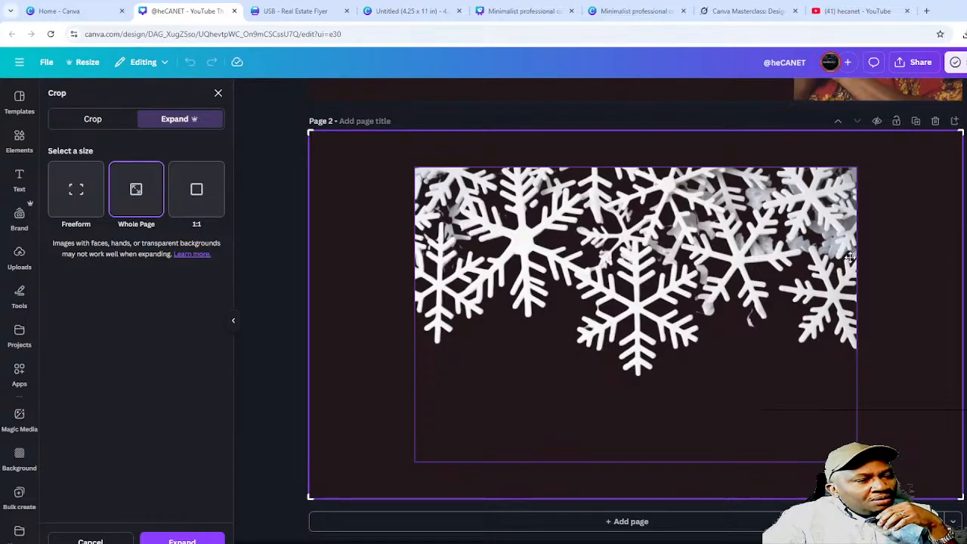
click(182, 541)
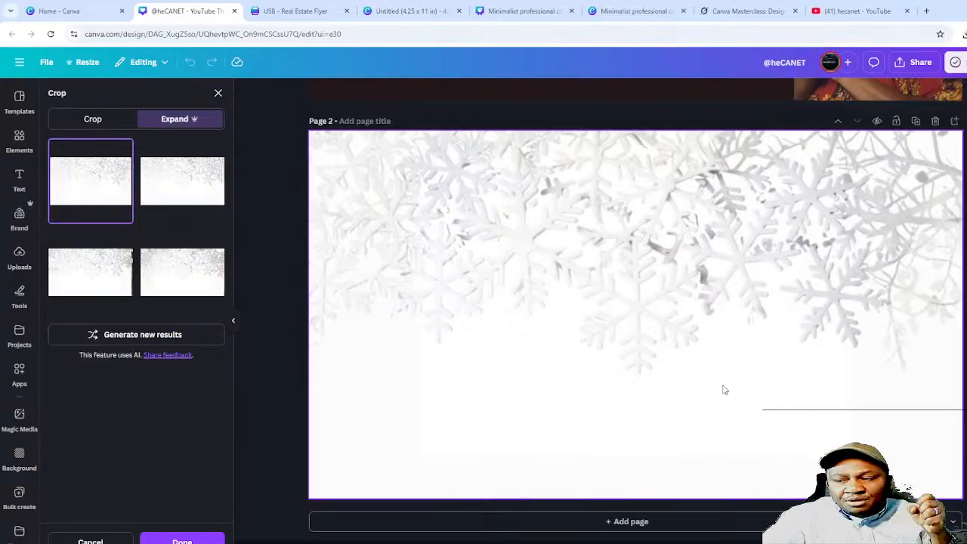
click(183, 534)
click(795, 360)
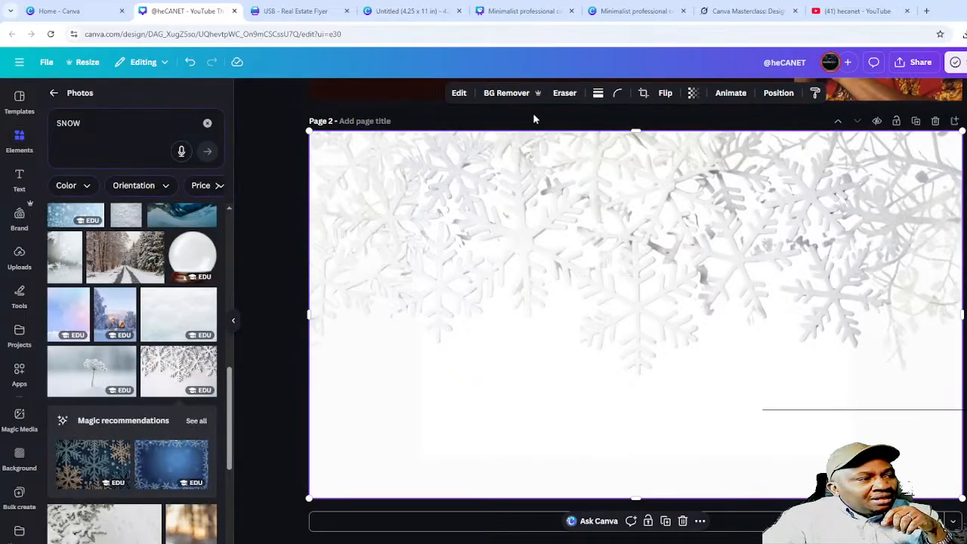
- Apply BG Remover to the expanded snowflake image, leaving white flakes on the dark page
click(505, 93)
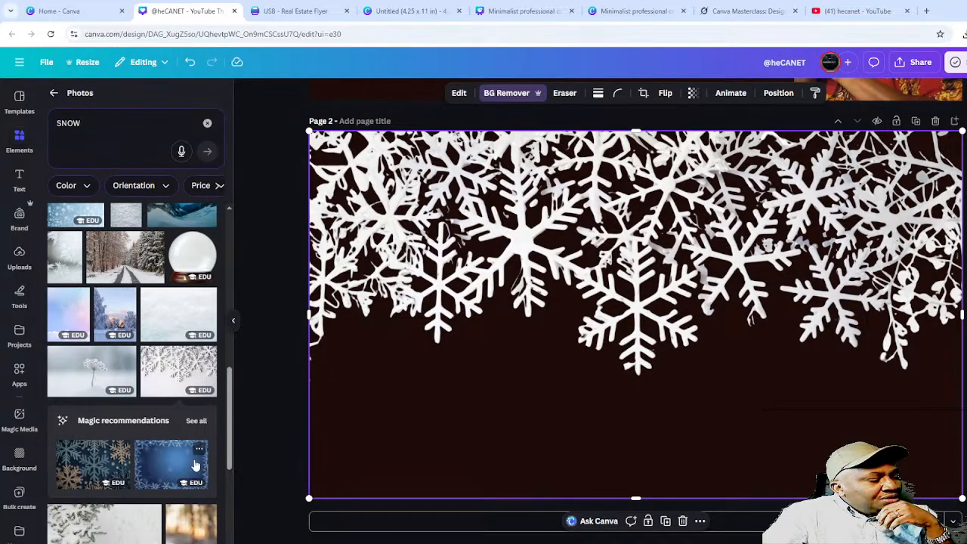
scroll(160, 458, down, 3)
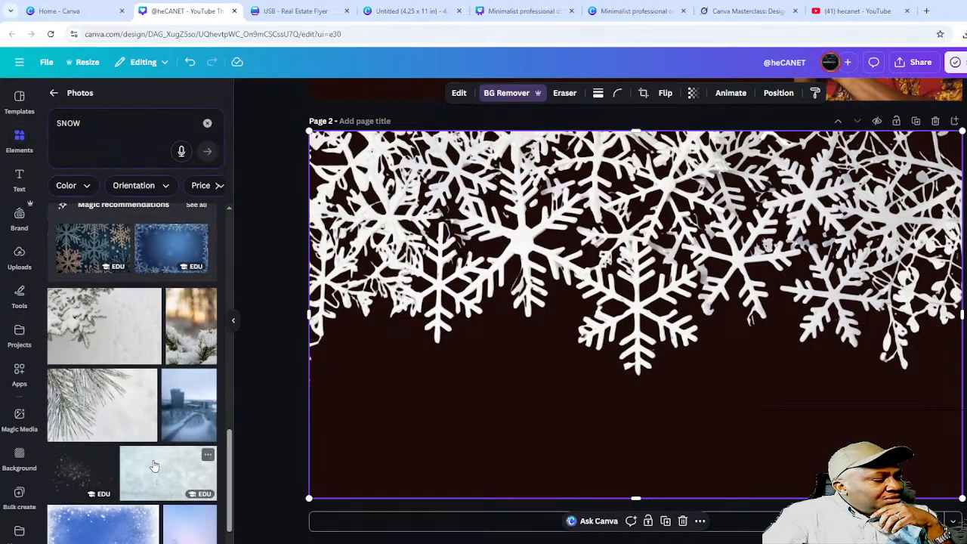
scroll(154, 465, up, 8)
click(110, 130)
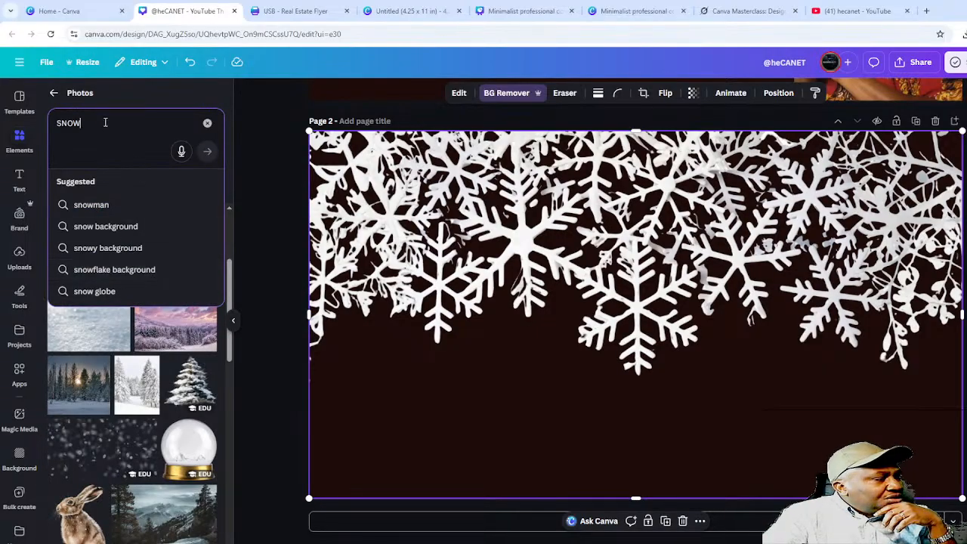
- Search Photos for 'dogs' and add the group-of-dogs photo to Page 2
drag(105, 122, 6, 127)
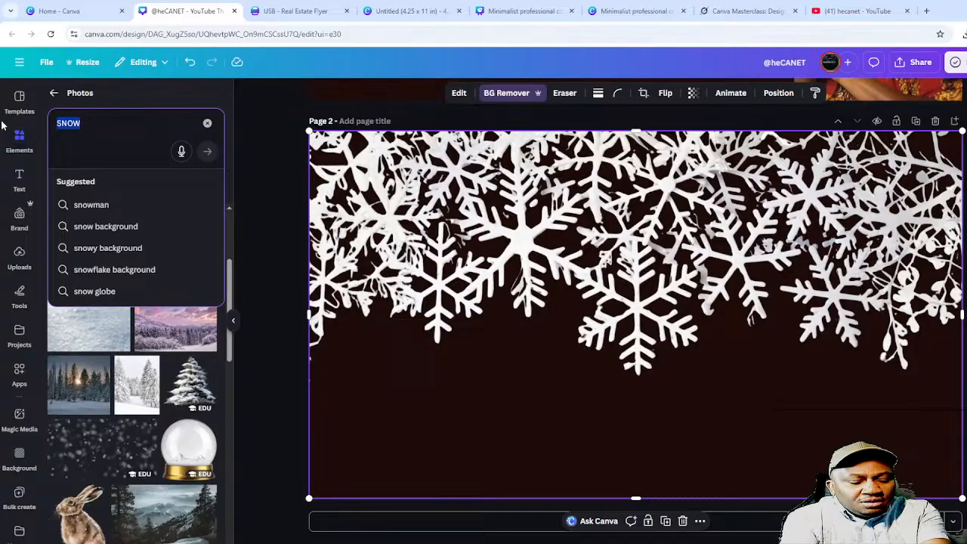
text(dog)
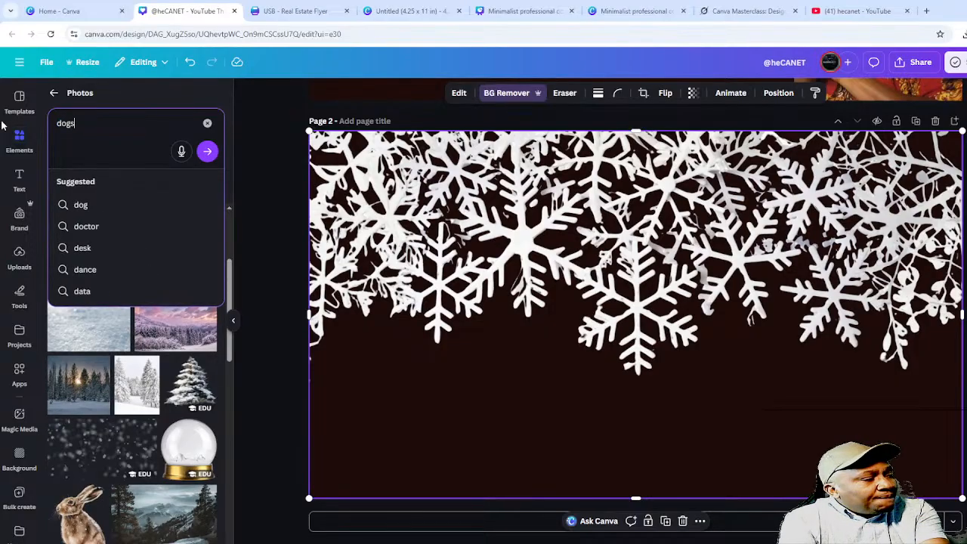
text(s)
key(Return)
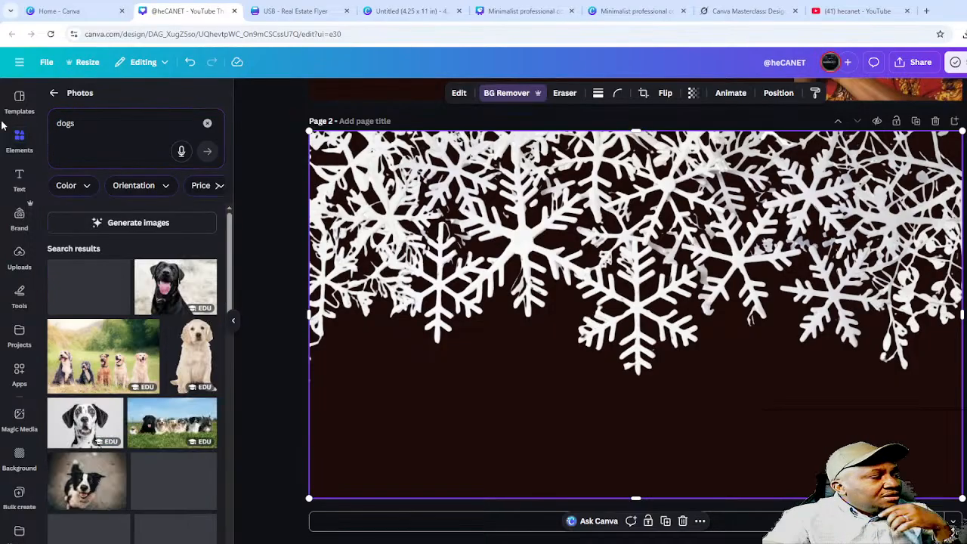
click(103, 355)
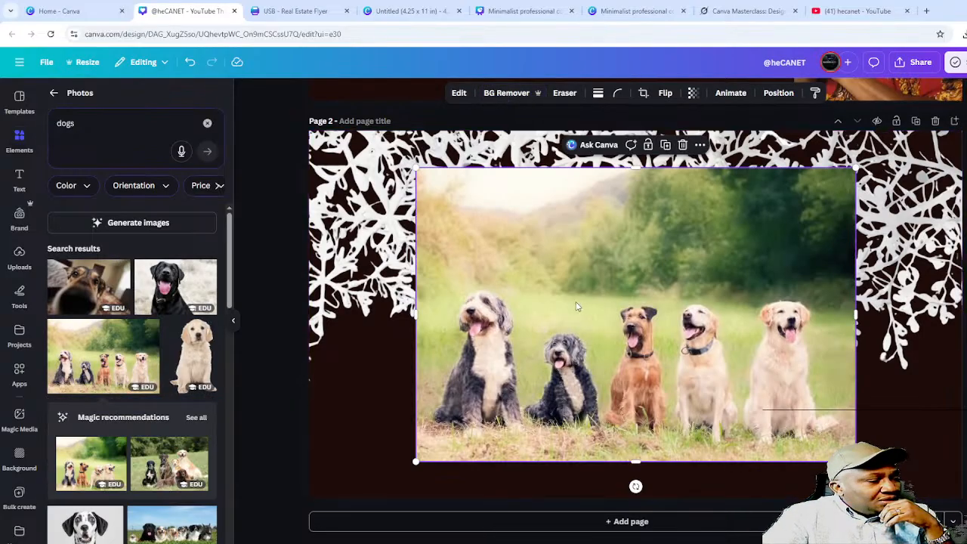
- Stretch the dog photo across the lower page width and remove its background
drag(580, 309, 590, 334)
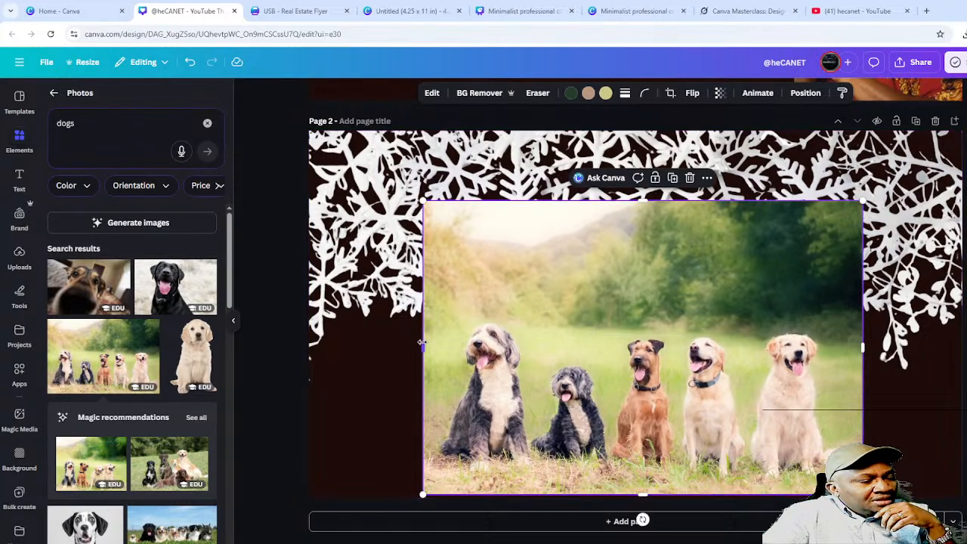
drag(424, 349, 307, 349)
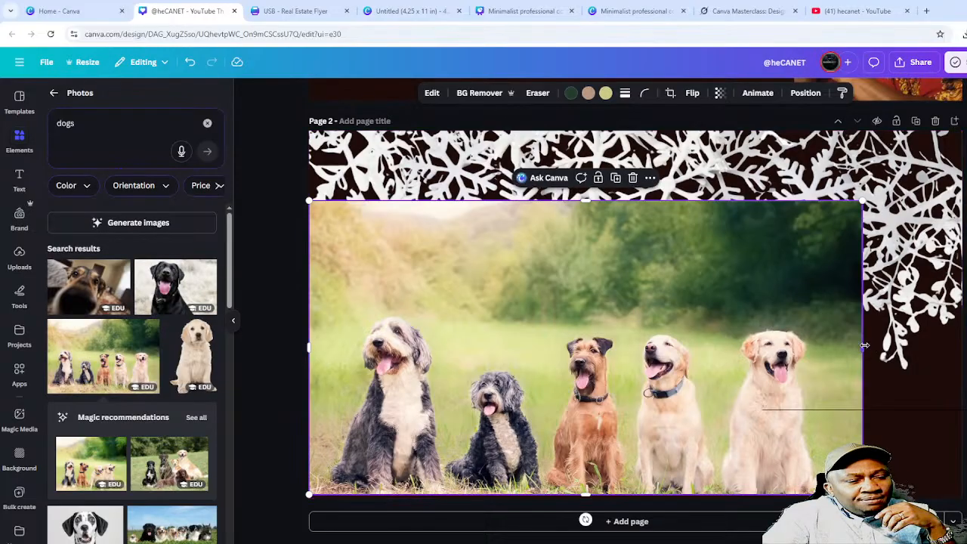
drag(862, 347, 958, 333)
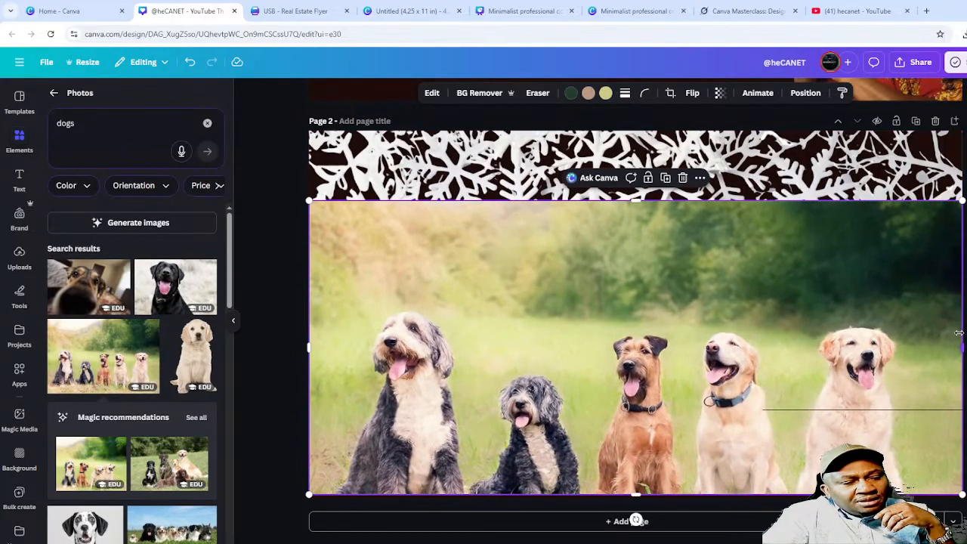
click(479, 94)
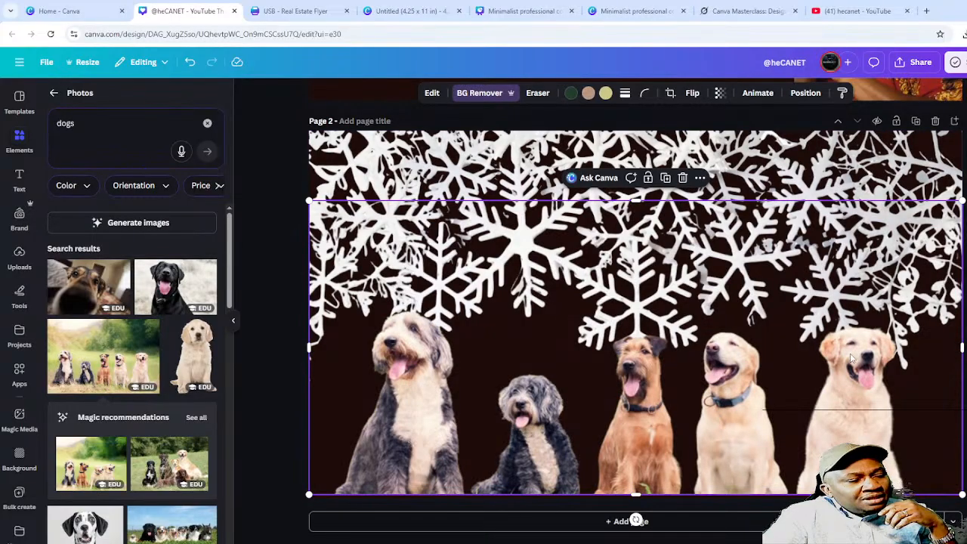
key(Escape)
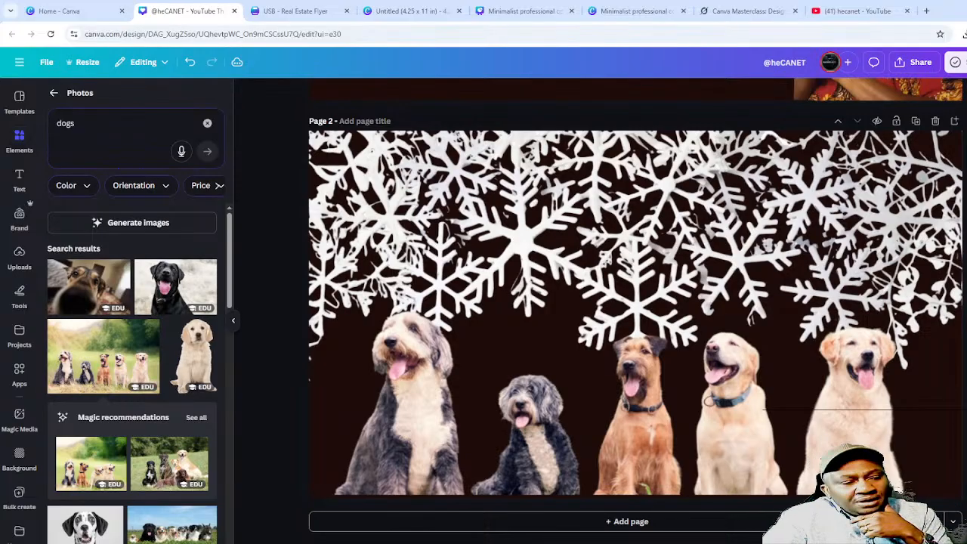
click(607, 271)
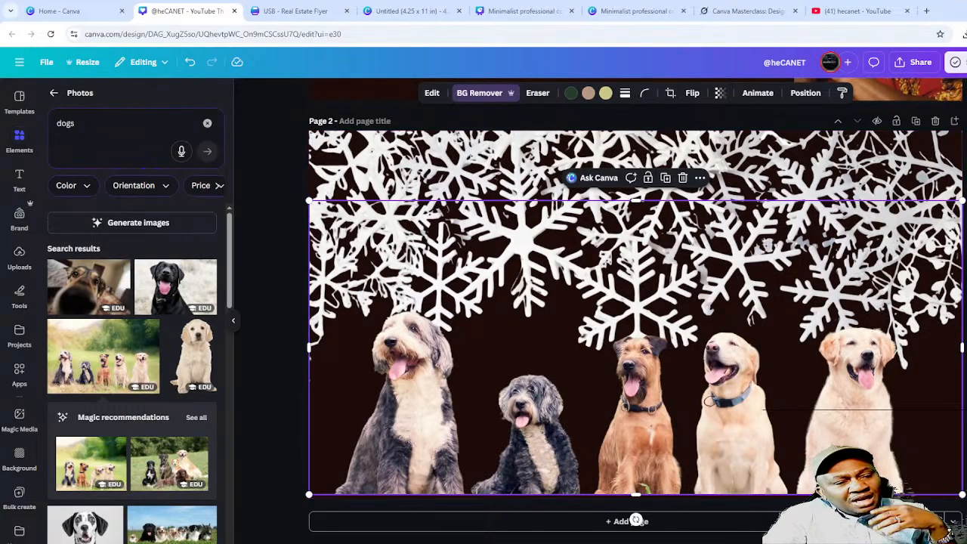
click(629, 12)
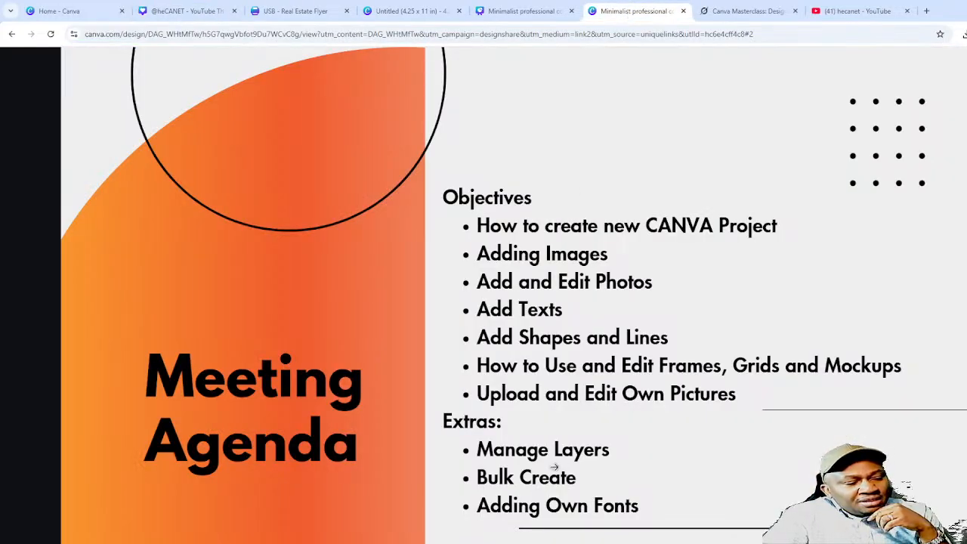
click(182, 12)
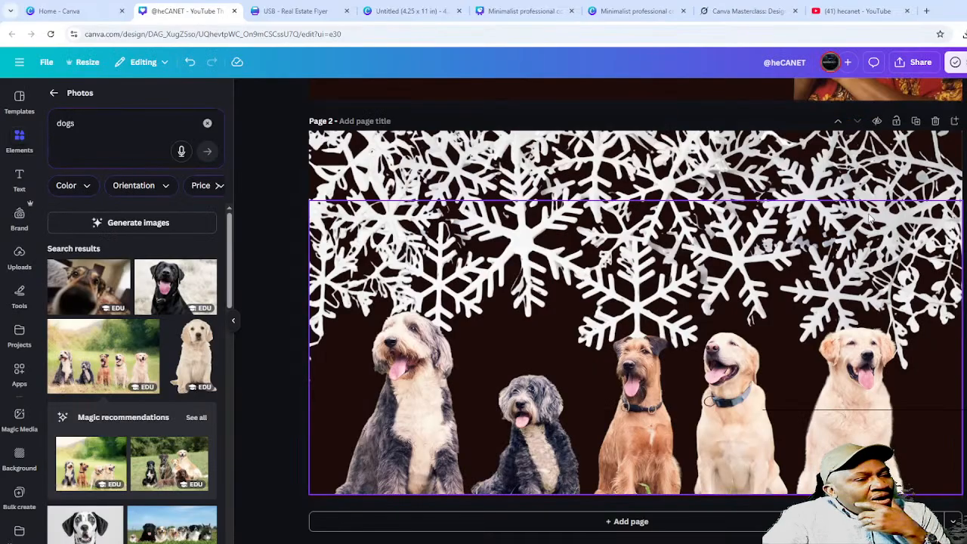
click(869, 170)
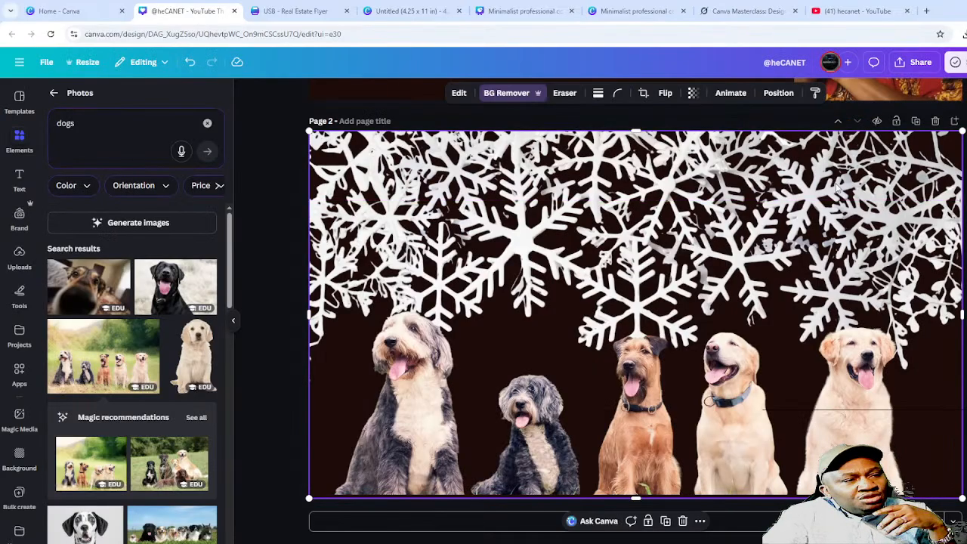
- Move the snowflake layer above the dogs layer, then switch to the Meeting Agenda tab
click(777, 93)
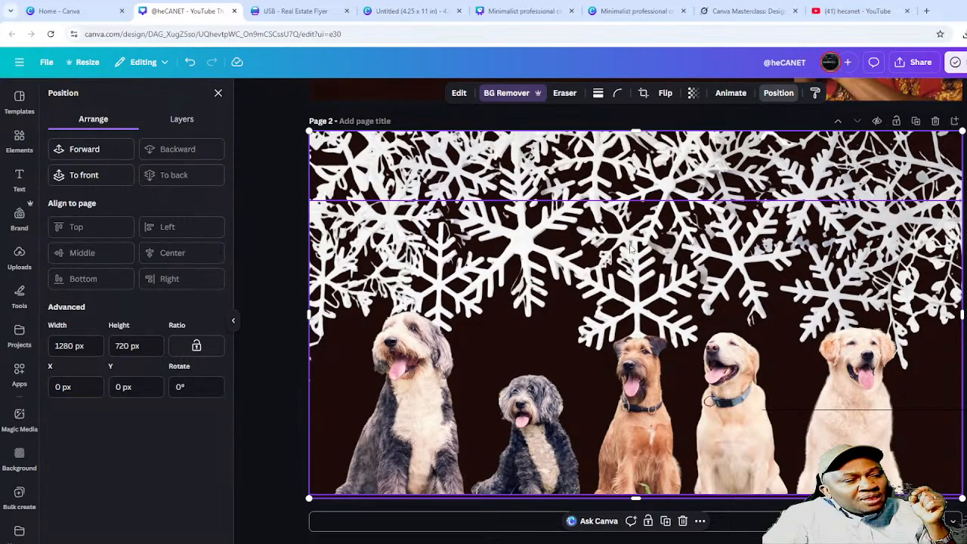
click(198, 127)
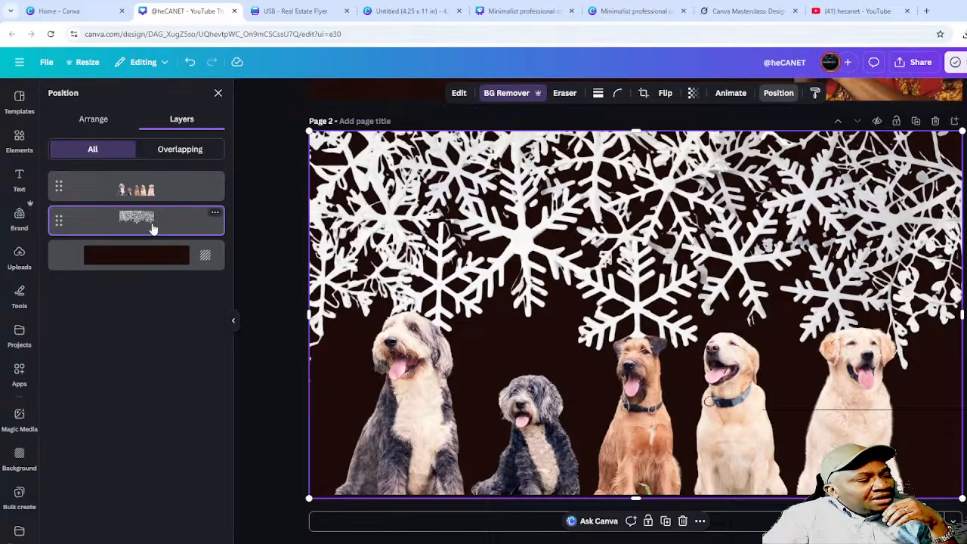
drag(154, 228, 159, 183)
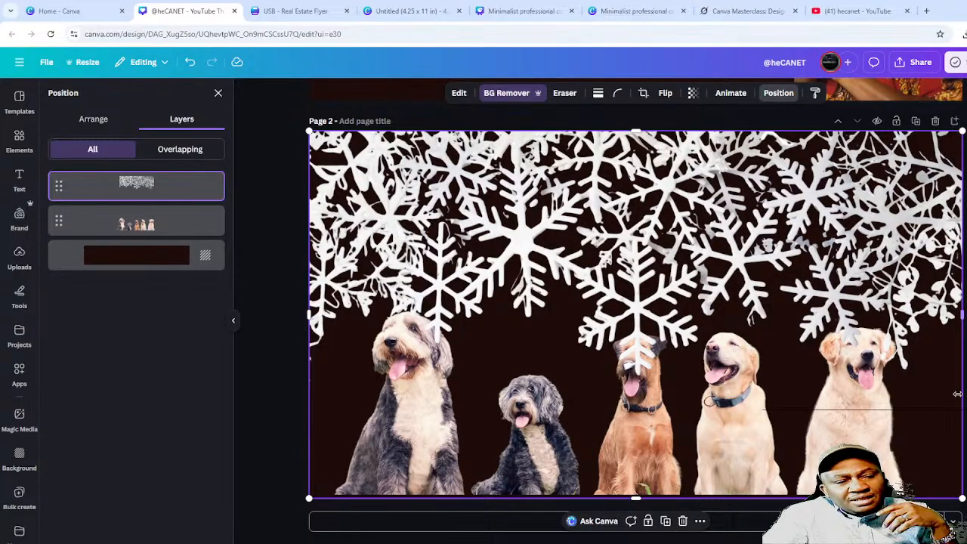
click(218, 93)
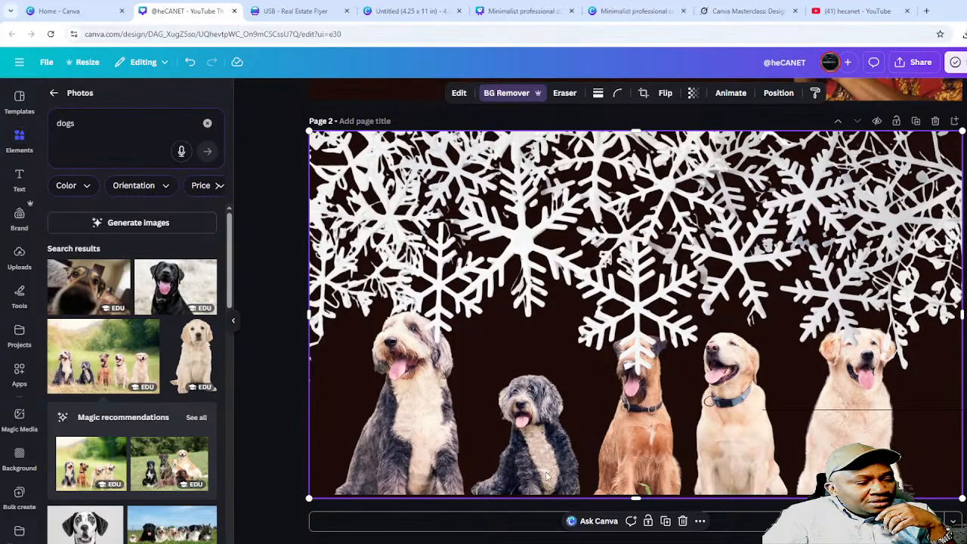
click(637, 12)
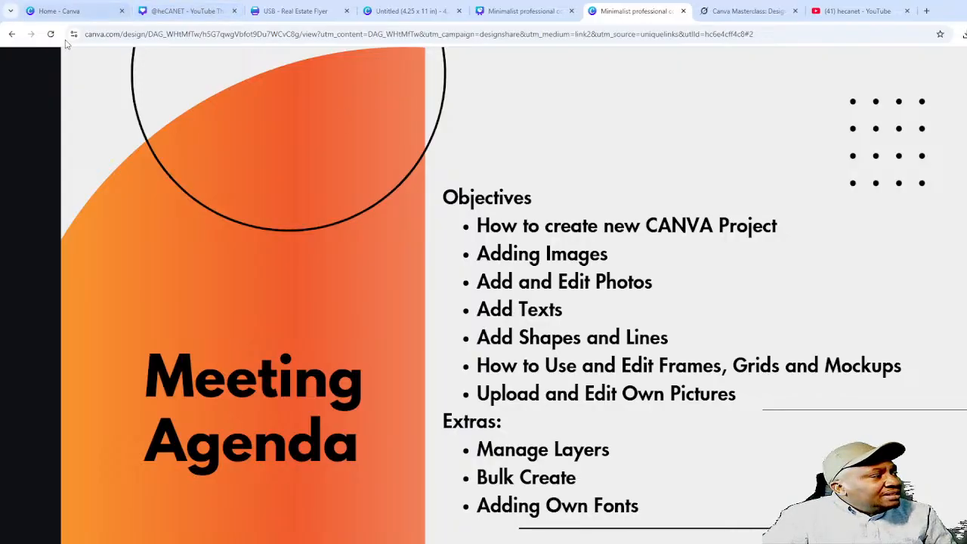
- Return to the dog poster design and add a heading text box to Page 2
click(178, 11)
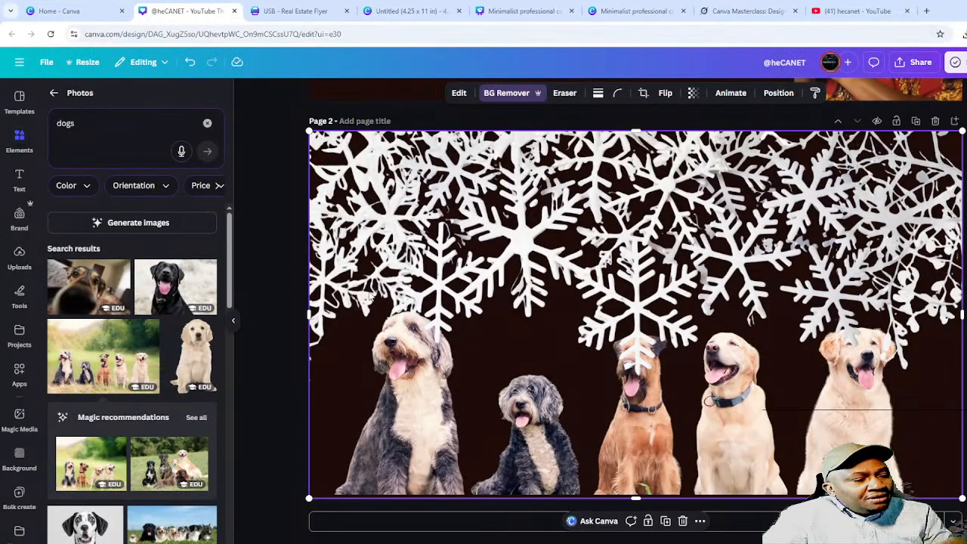
click(20, 187)
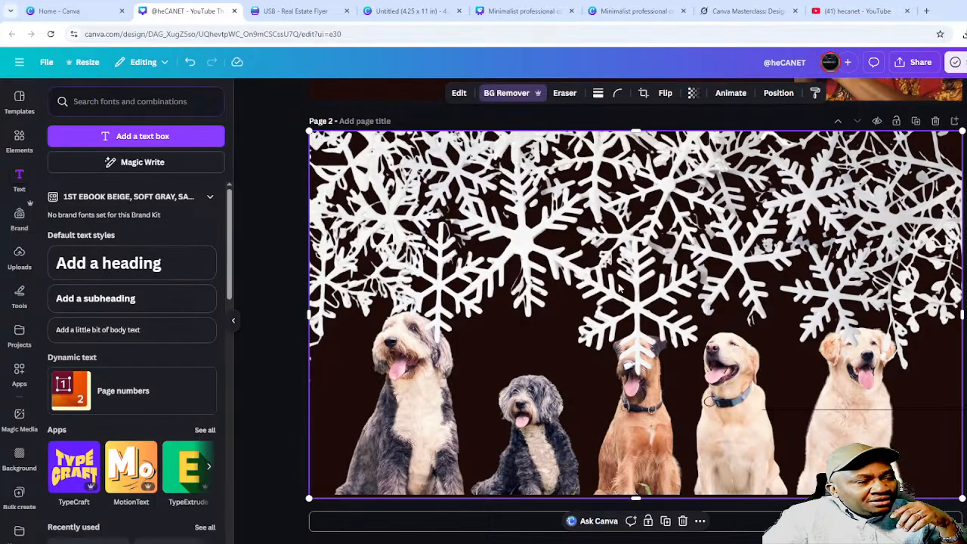
click(108, 263)
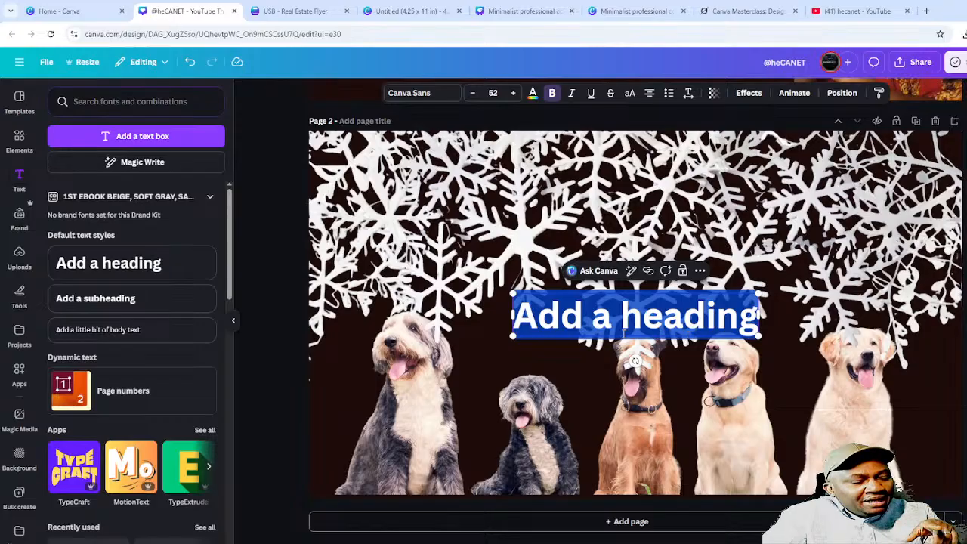
- Replace the placeholder heading text with 'SNOW DOGS'
key(BackSpace)
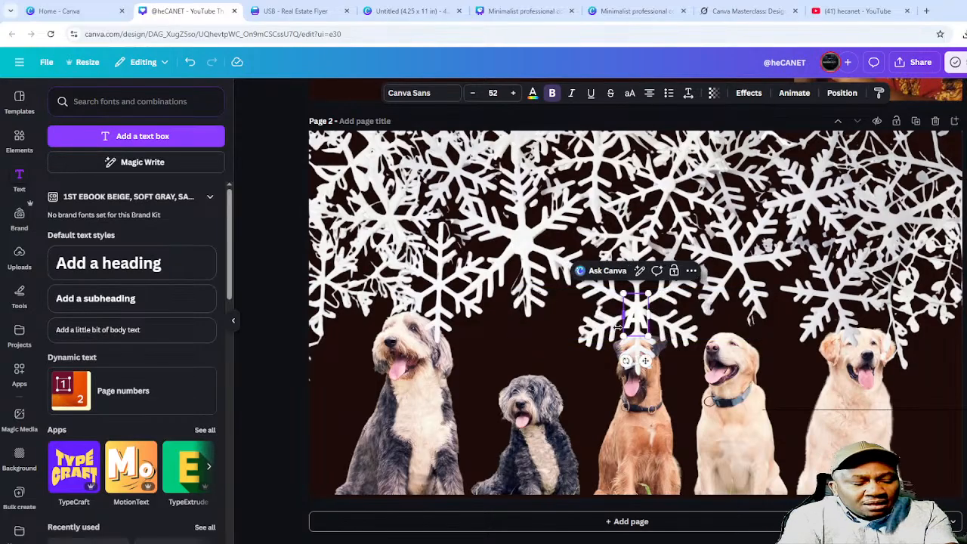
text(AD)
key(BackSpace)
key(BackSpace)
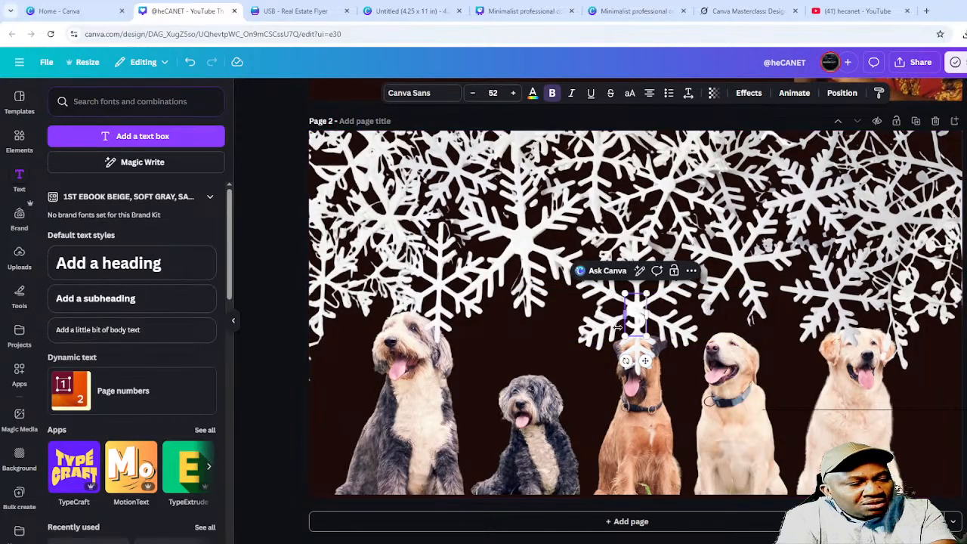
text(SNow)
key(BackSpace)
key(BackSpace)
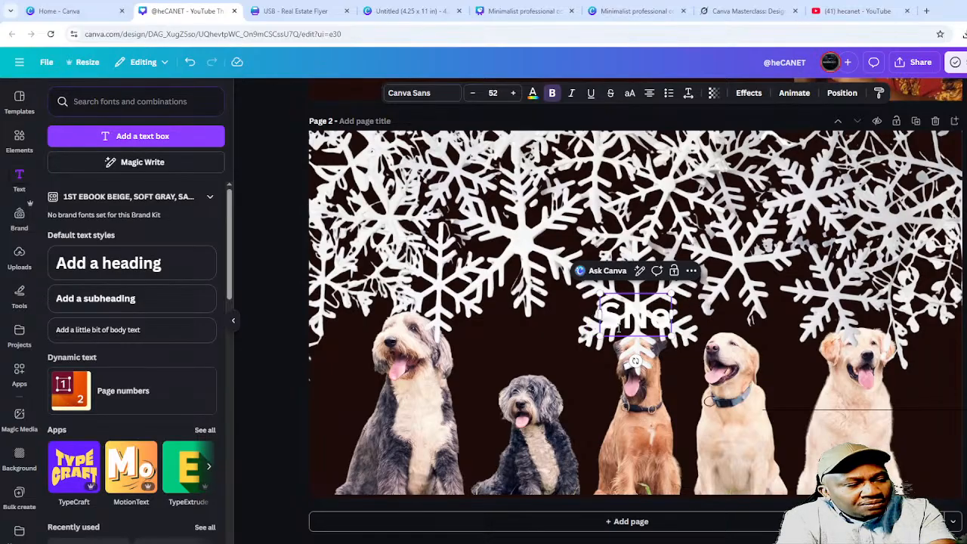
text(OW DOGS)
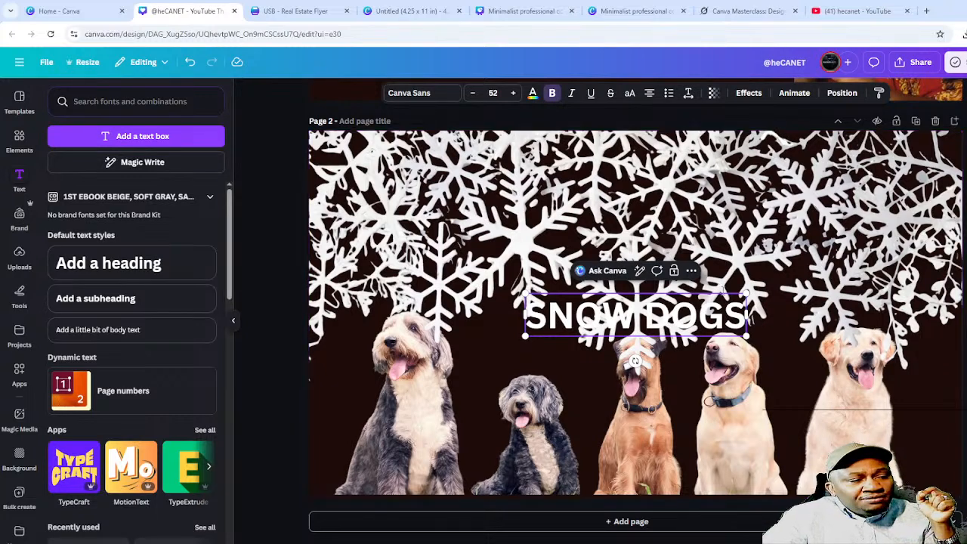
- Try red shades for the SNOW DOGS heading and move it down onto the dogs
click(533, 93)
click(156, 173)
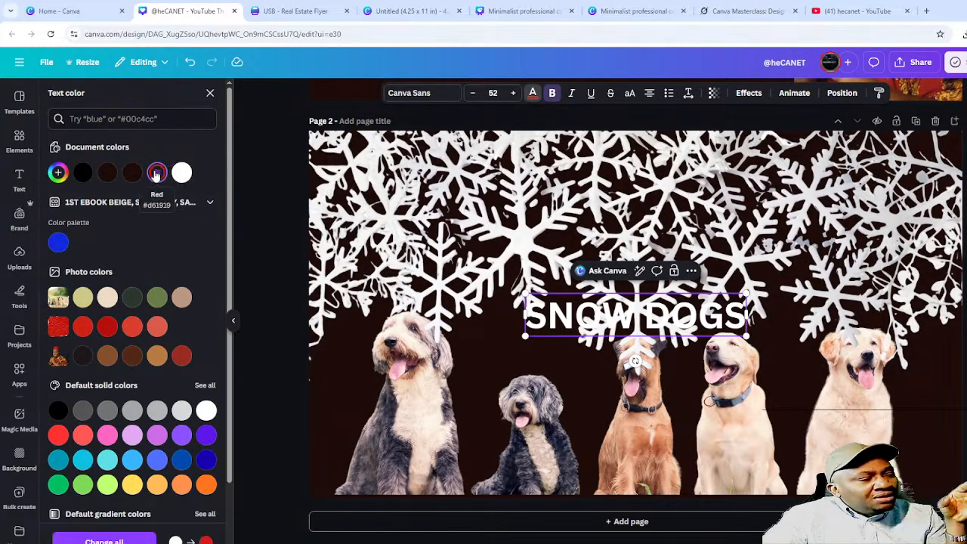
click(107, 325)
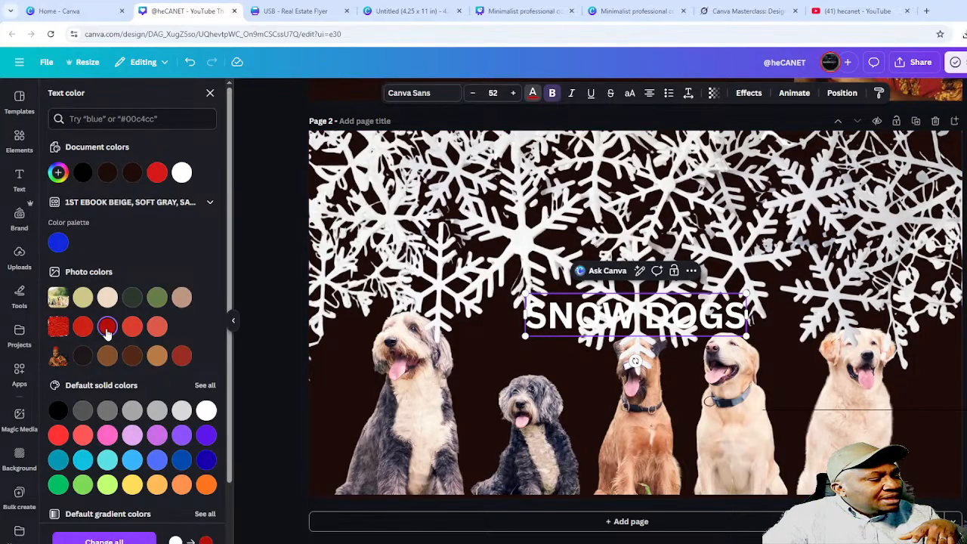
click(574, 318)
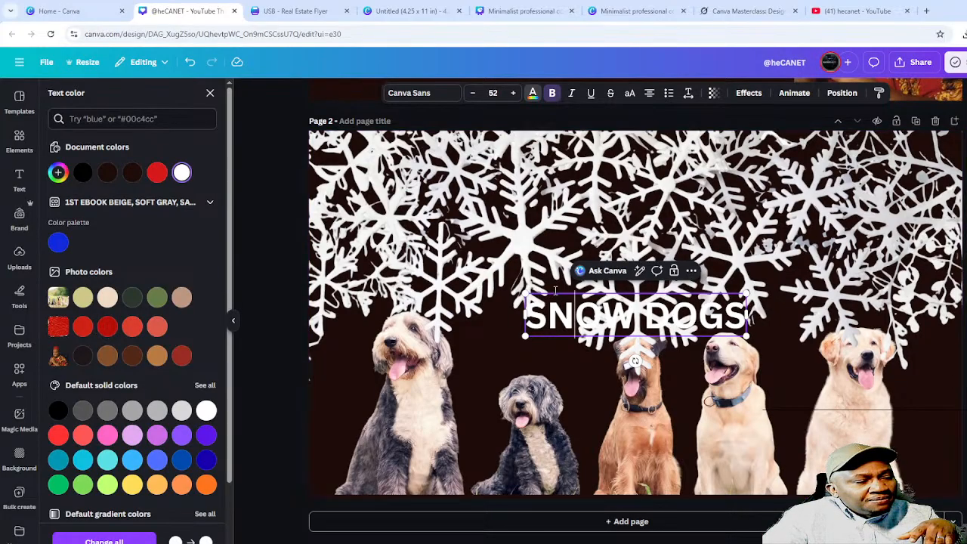
click(650, 325)
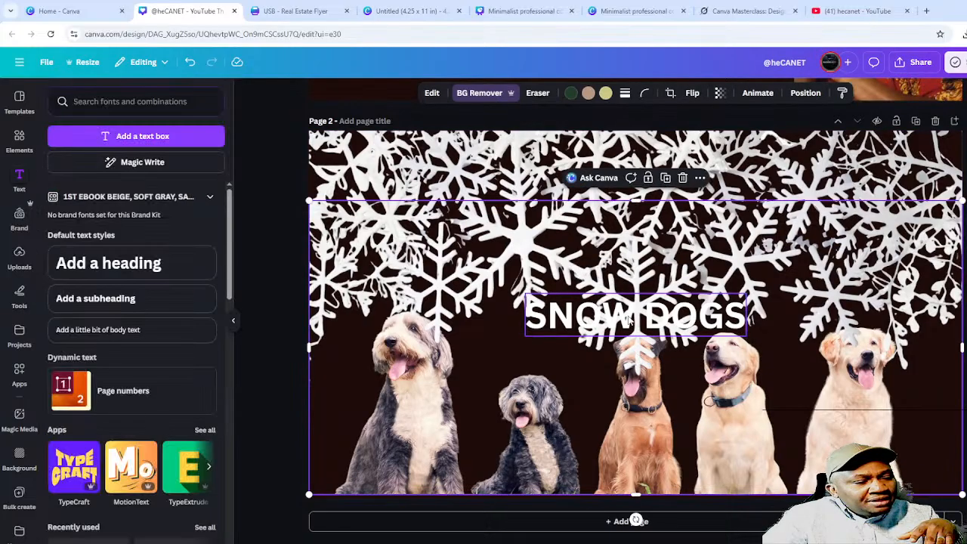
drag(647, 314, 565, 372)
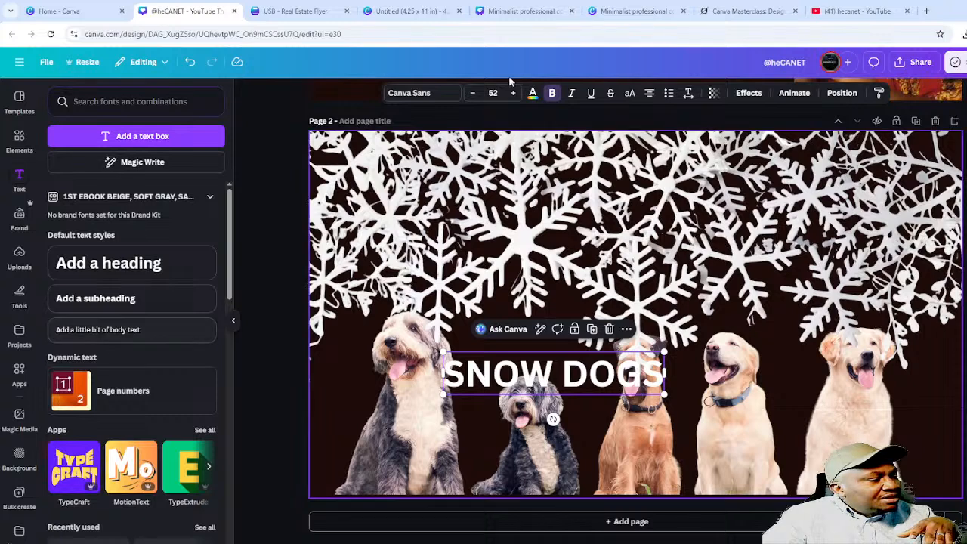
- Move the heading back up into the snowflakes and settle on an orange colour
click(532, 94)
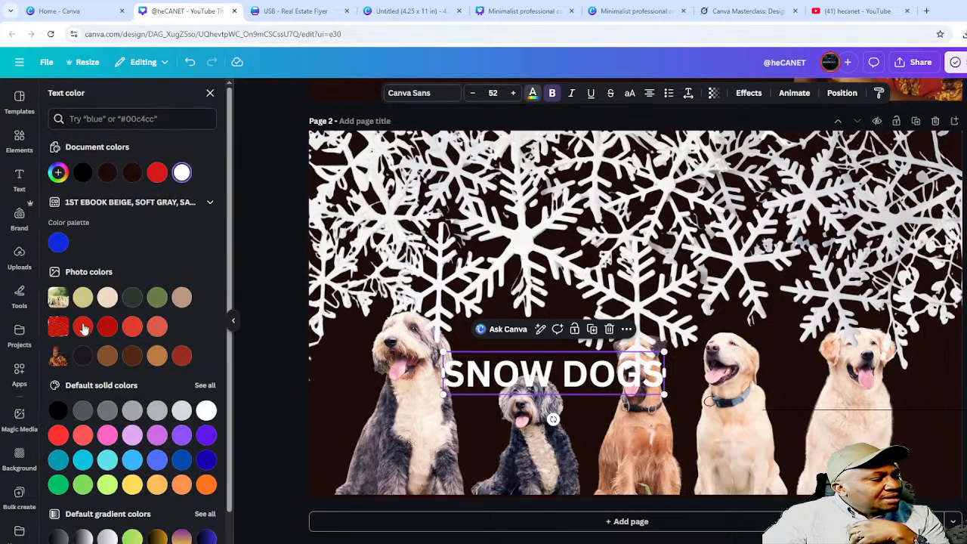
click(107, 330)
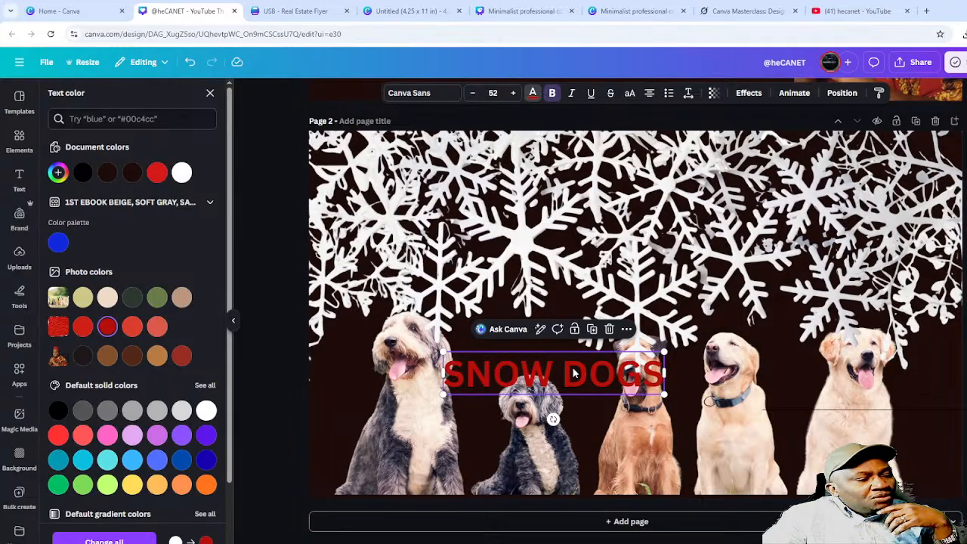
drag(557, 381, 621, 242)
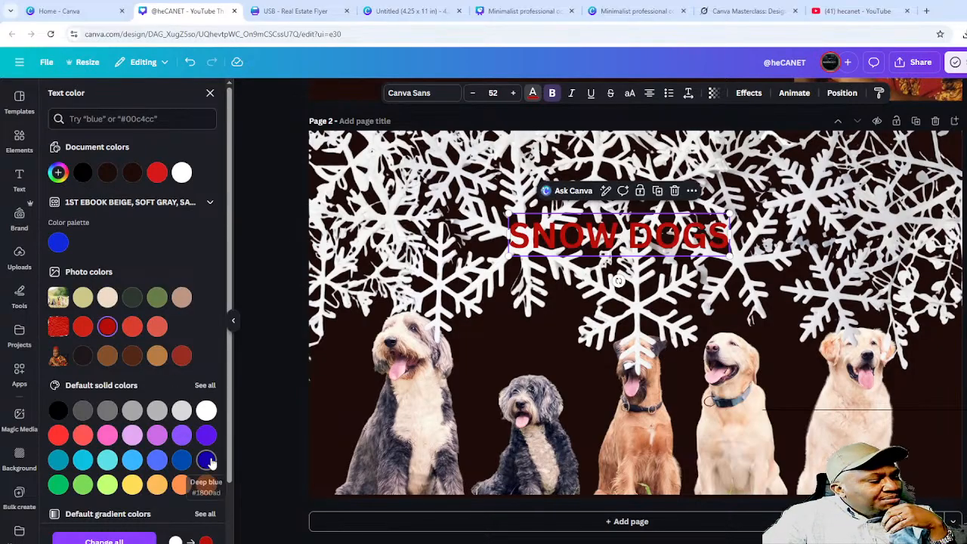
click(205, 459)
click(182, 485)
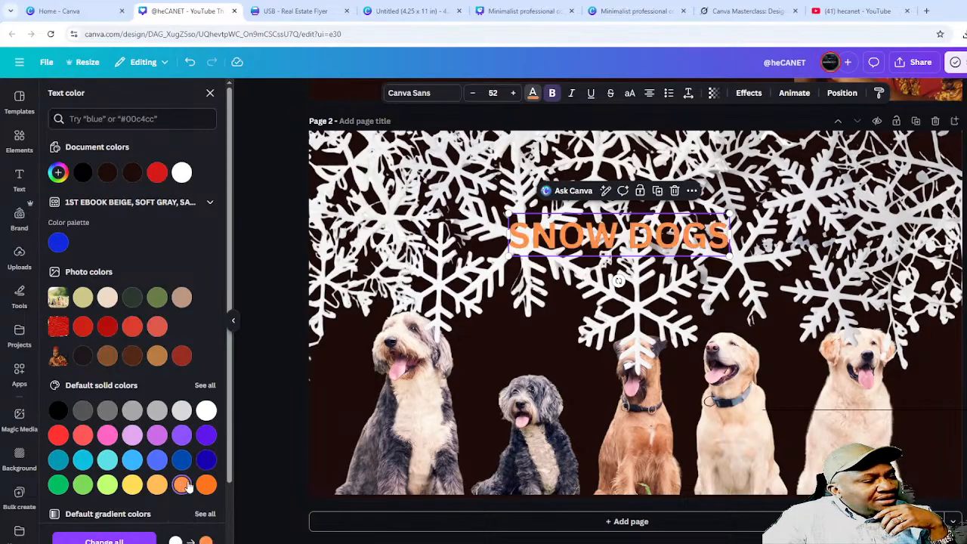
click(205, 485)
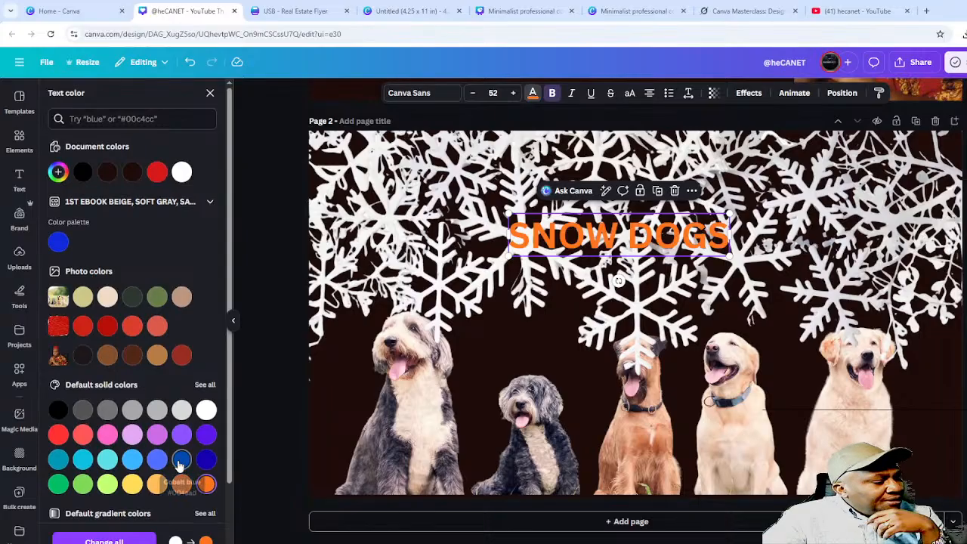
scroll(151, 469, down, 2)
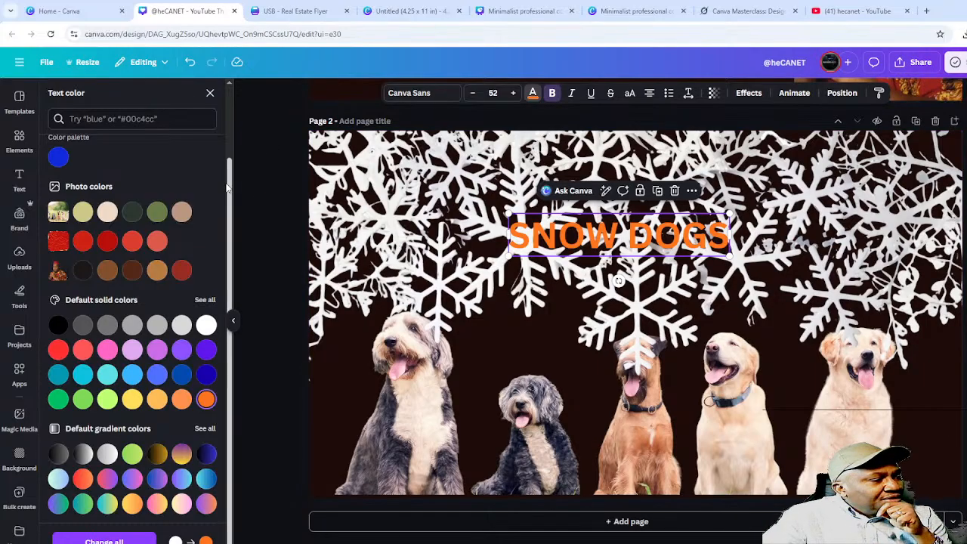
scroll(229, 184, up, 2)
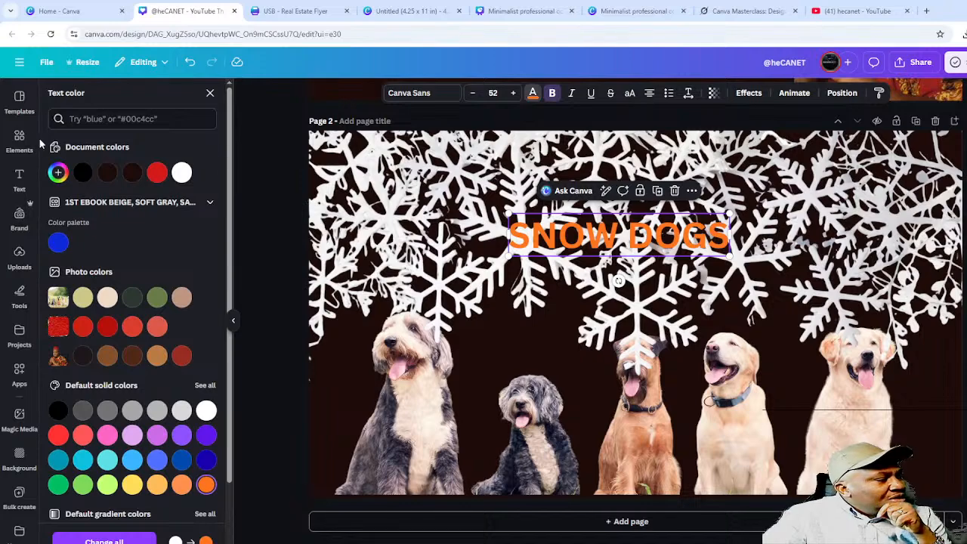
click(11, 142)
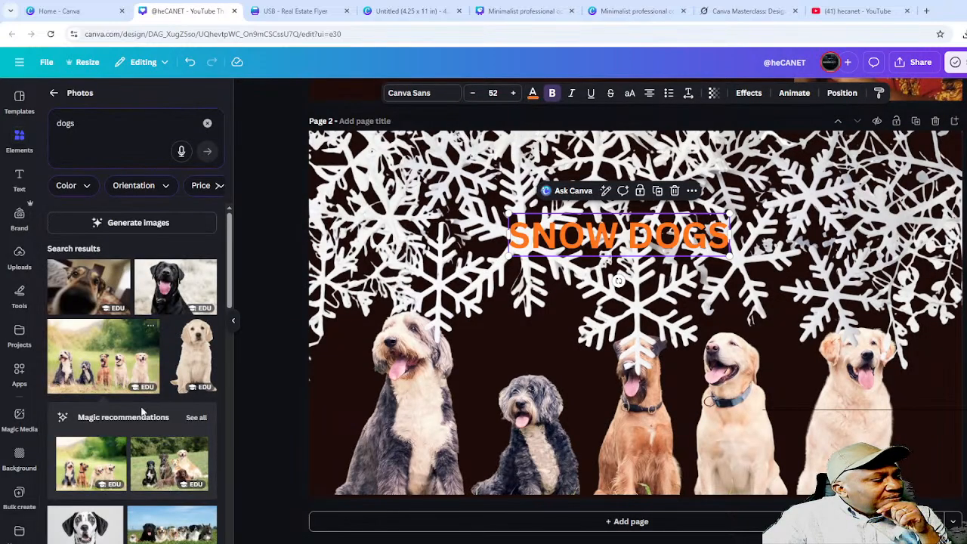
- Add a square shape and stretch it into a wide blue rectangle with placeholder text
click(54, 92)
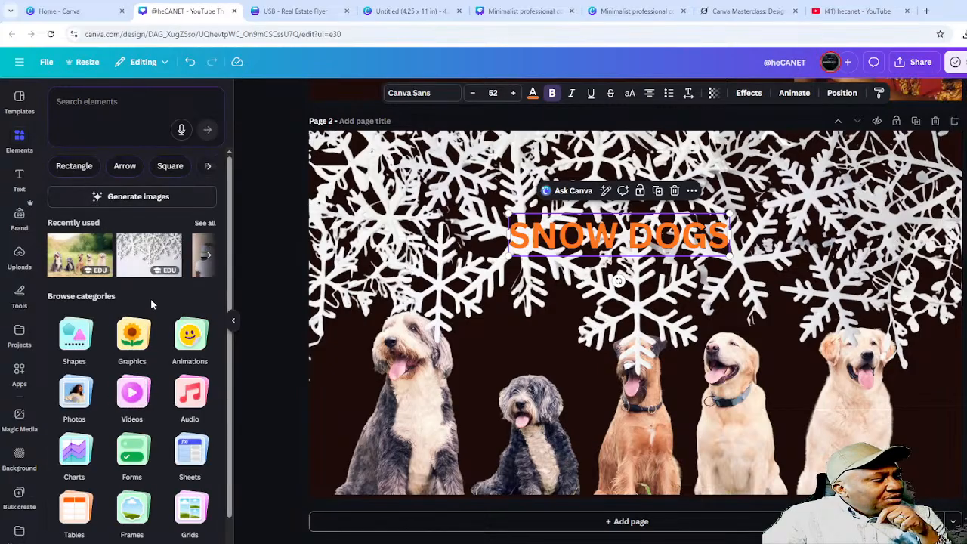
click(74, 338)
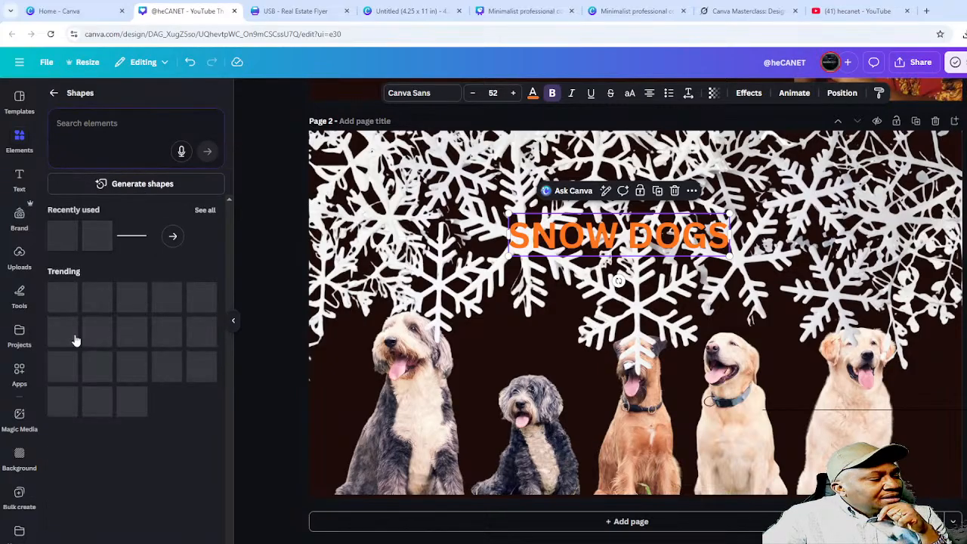
click(58, 235)
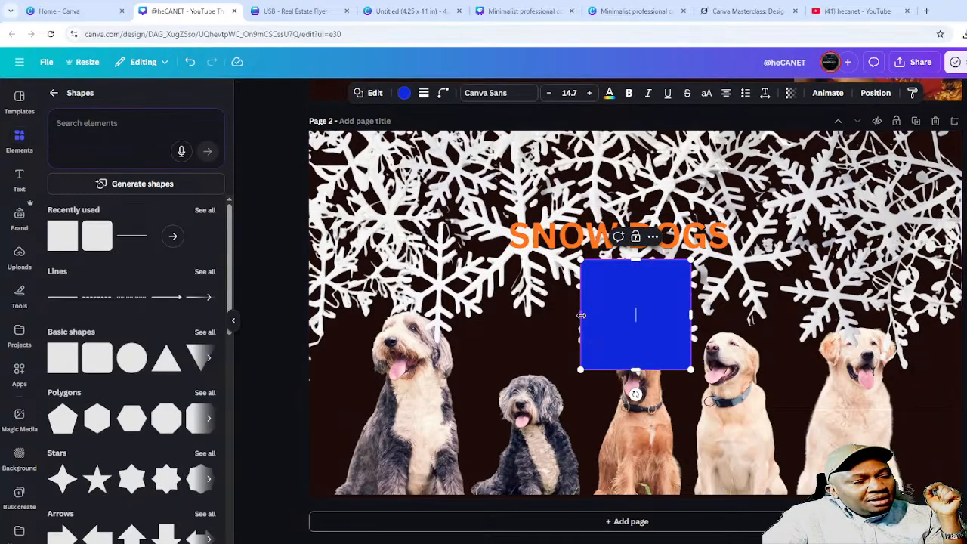
drag(580, 314, 419, 315)
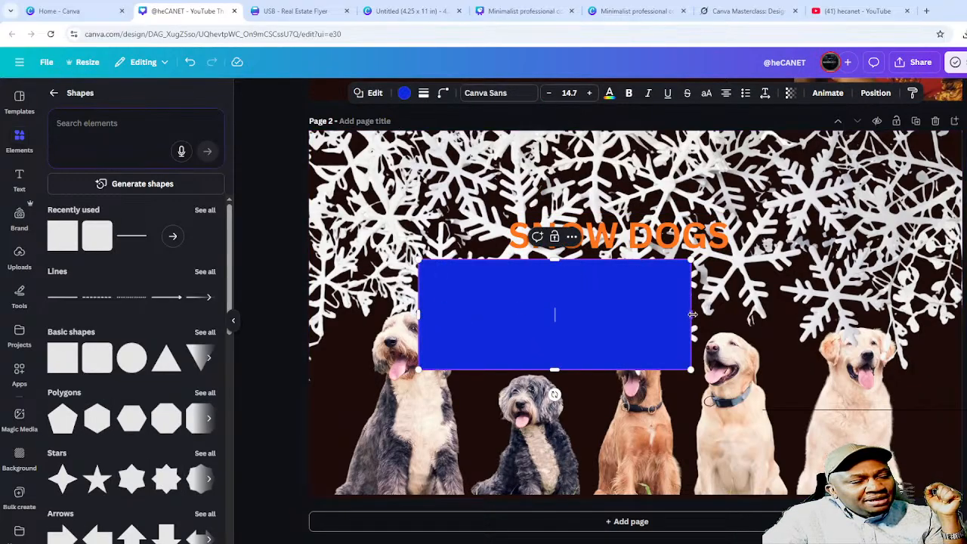
drag(691, 315, 798, 314)
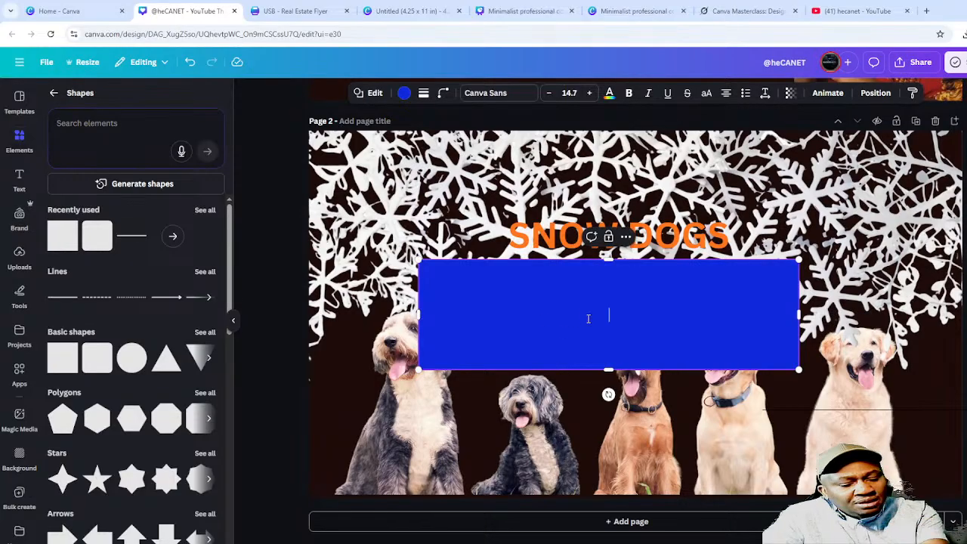
text(sdgdad)
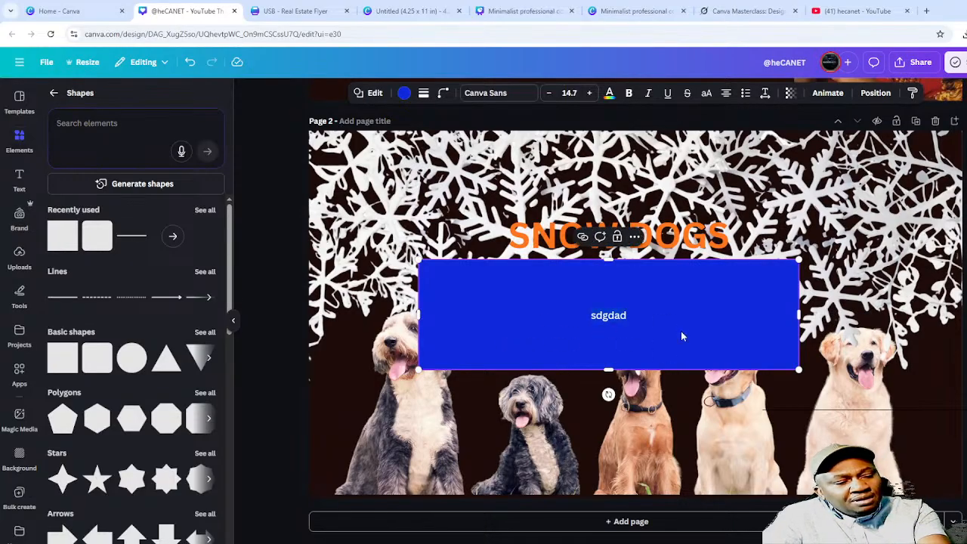
- Replace the rectangle's placeholder text with 'SNOW DOGS' and enlarge its font size
click(568, 93)
click(697, 239)
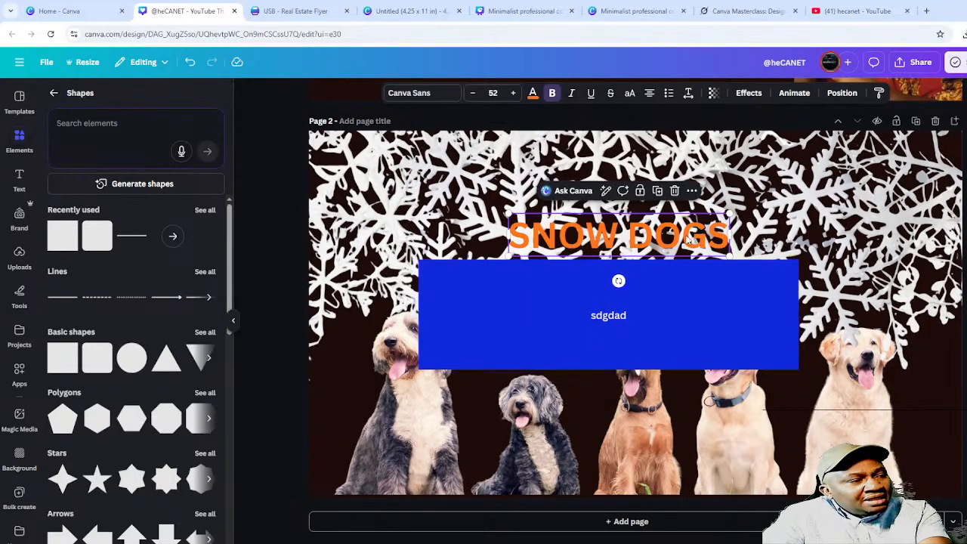
click(689, 241)
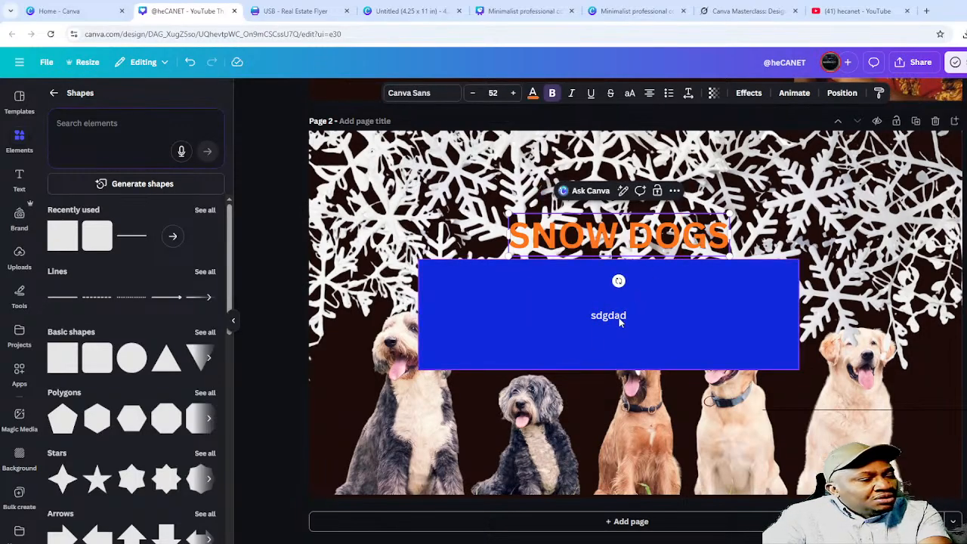
click(618, 323)
click(610, 310)
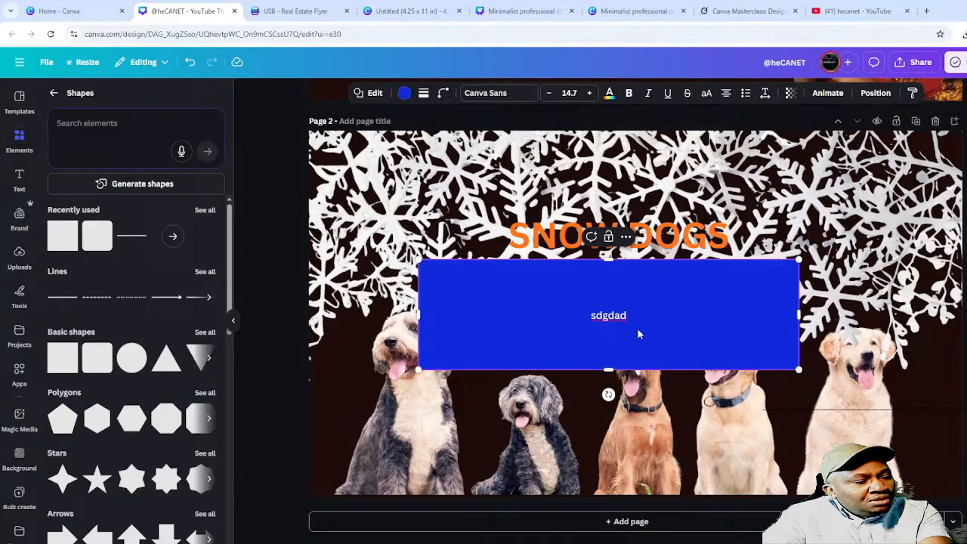
key(Escape)
text(s)
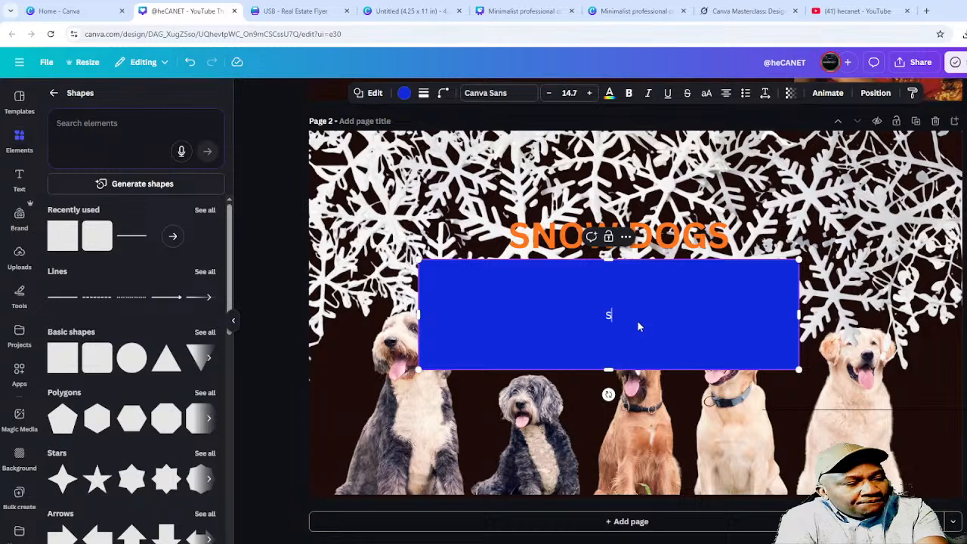
text(SNOW DOGS)
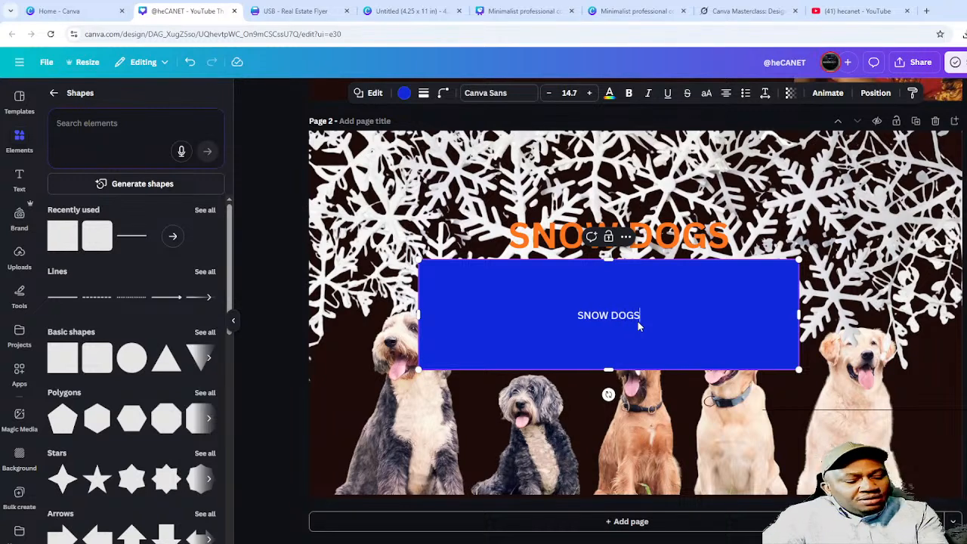
key(Escape)
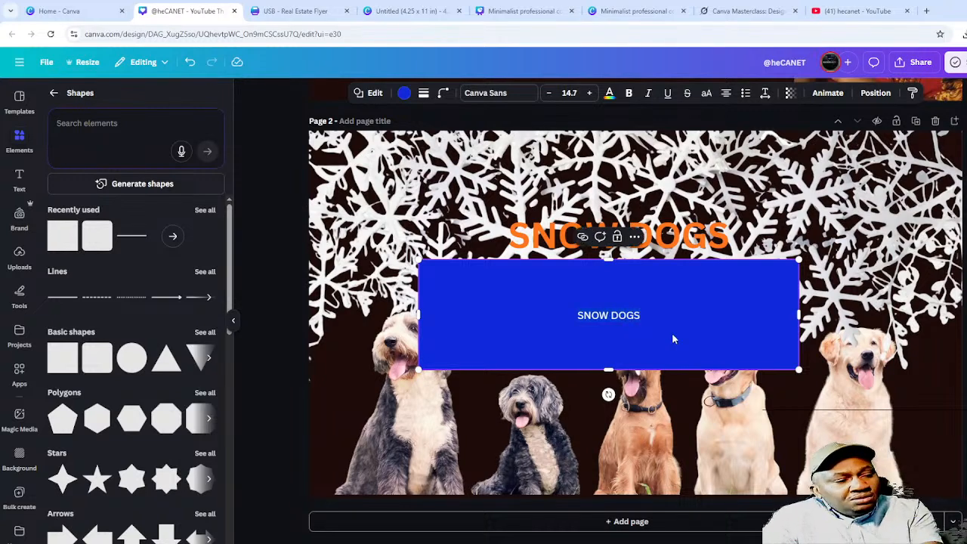
click(566, 92)
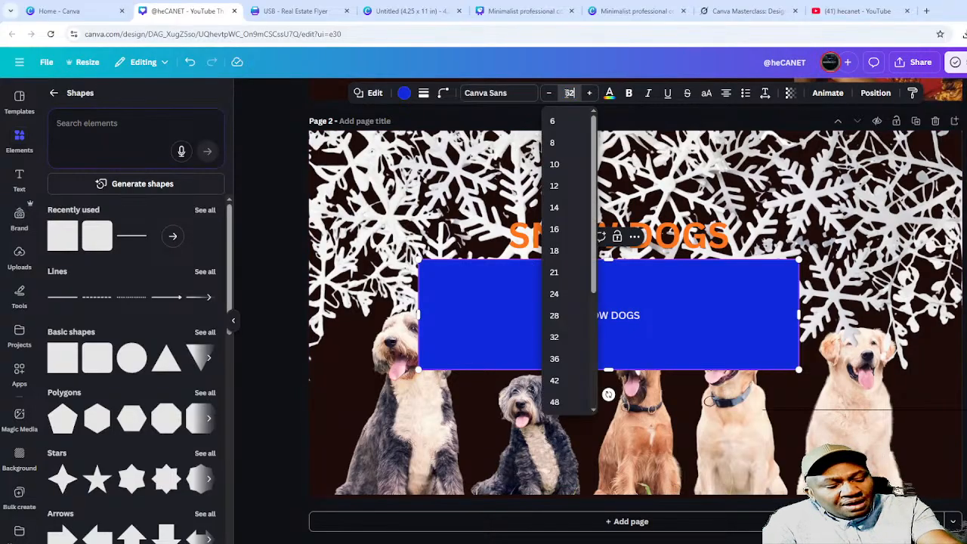
text(32)
key(Return)
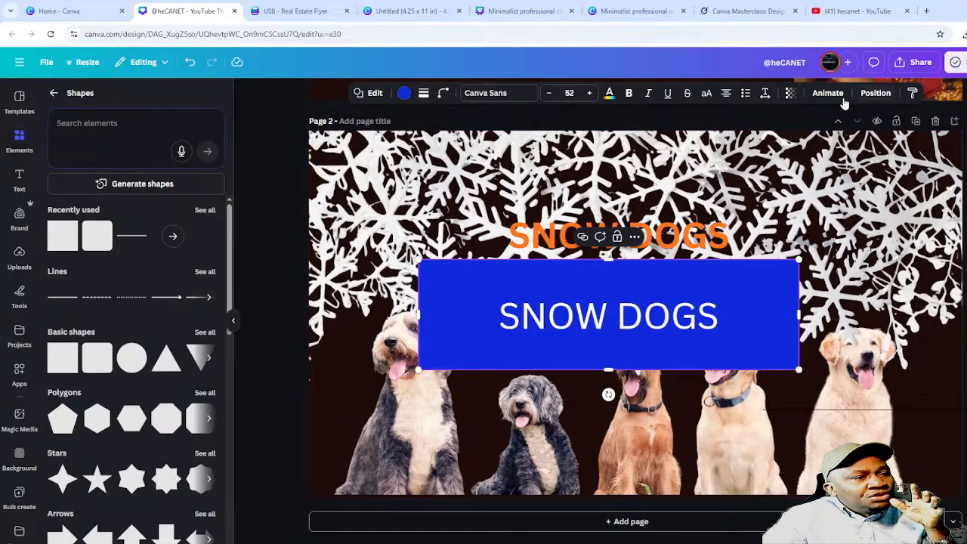
- Set the blue SNOW DOGS box's transparency to about 91
click(792, 93)
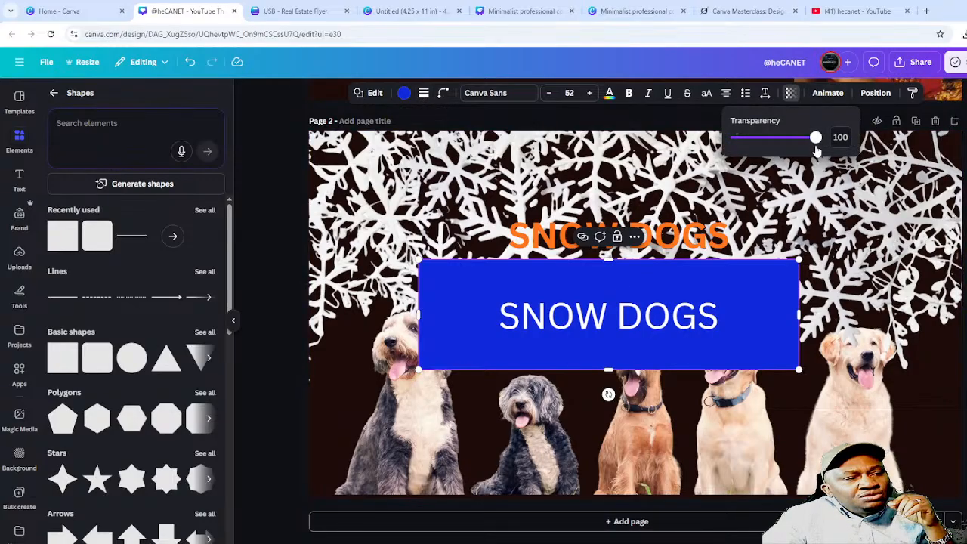
drag(816, 137, 754, 158)
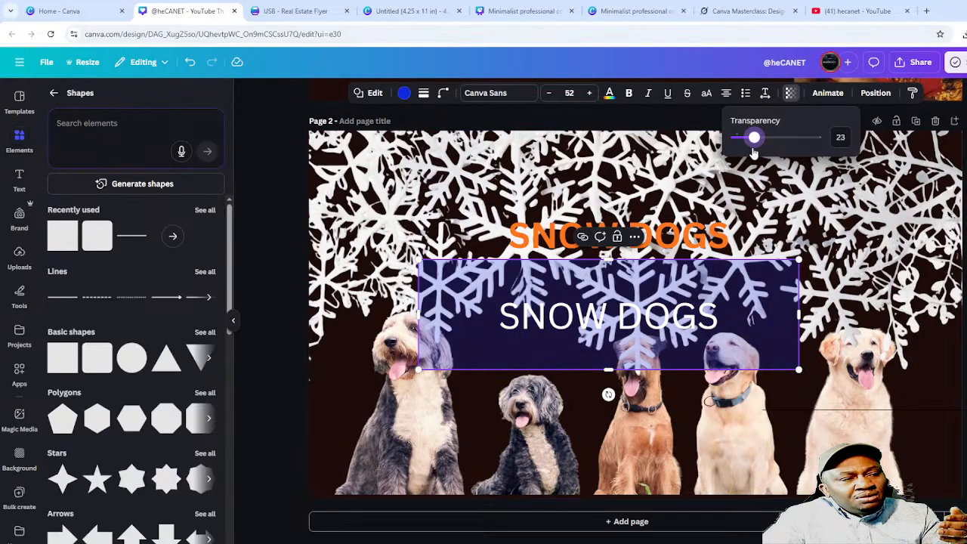
drag(754, 153, 808, 137)
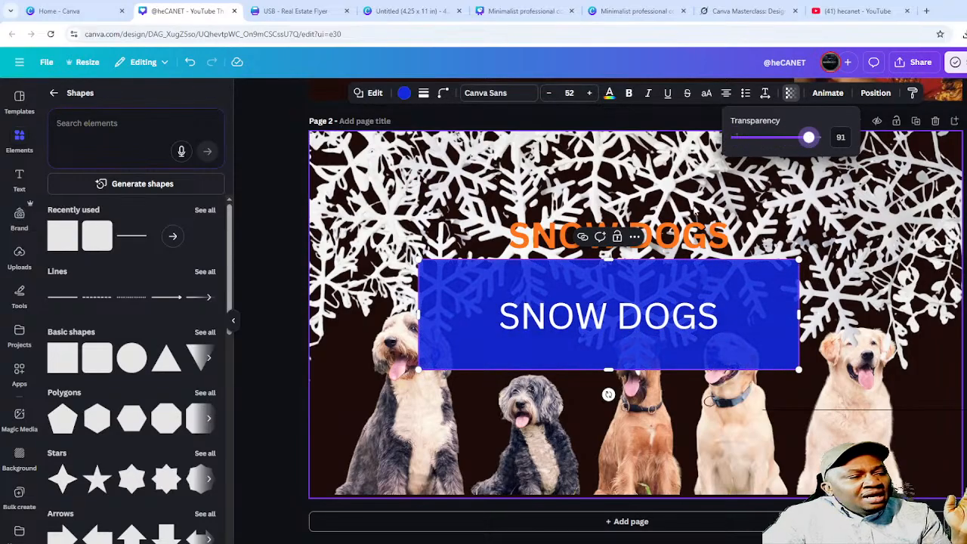
click(678, 242)
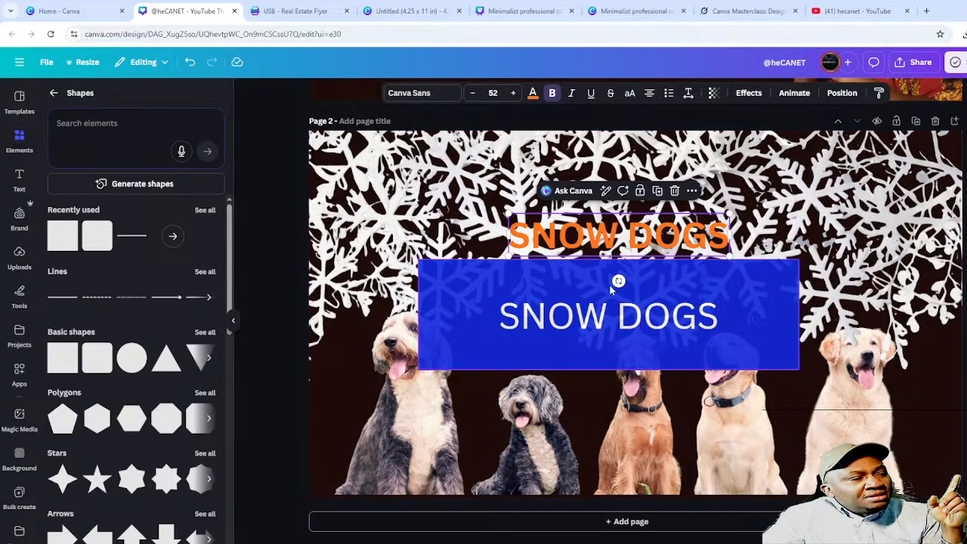
click(650, 323)
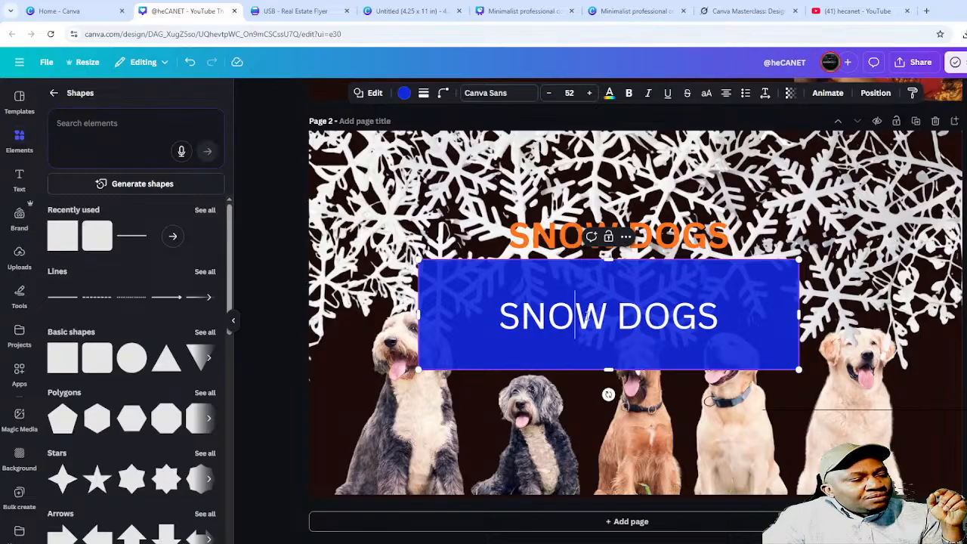
- Try a thick dark border on the blue box, then set the border back to none
double_click(580, 315)
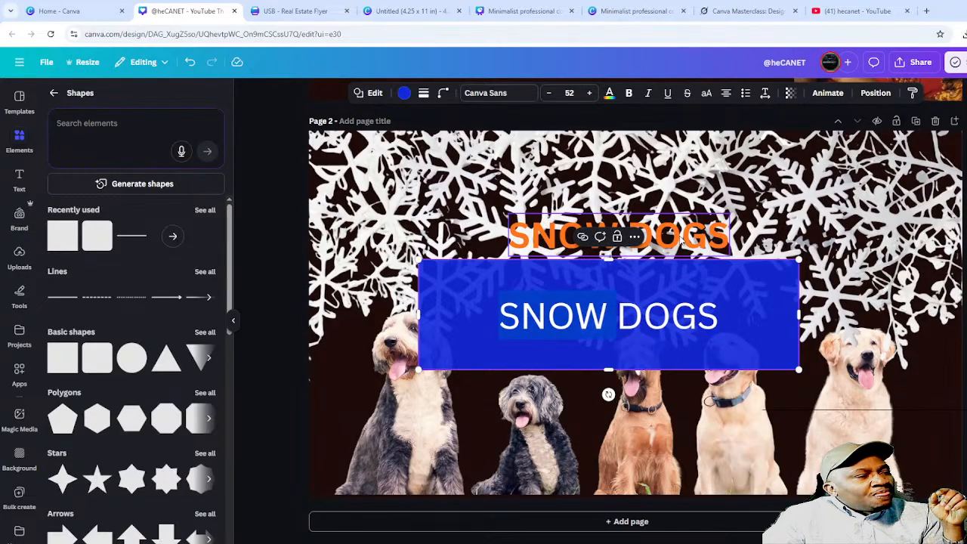
click(424, 94)
mouse_move(357, 171)
mouse_down()
mouse_move(411, 173)
mouse_move(383, 178)
mouse_up()
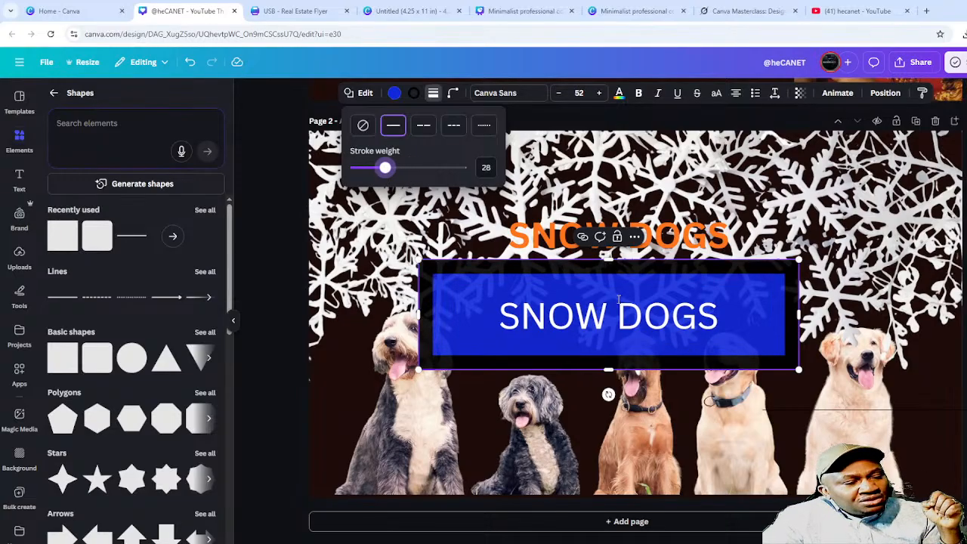
click(362, 126)
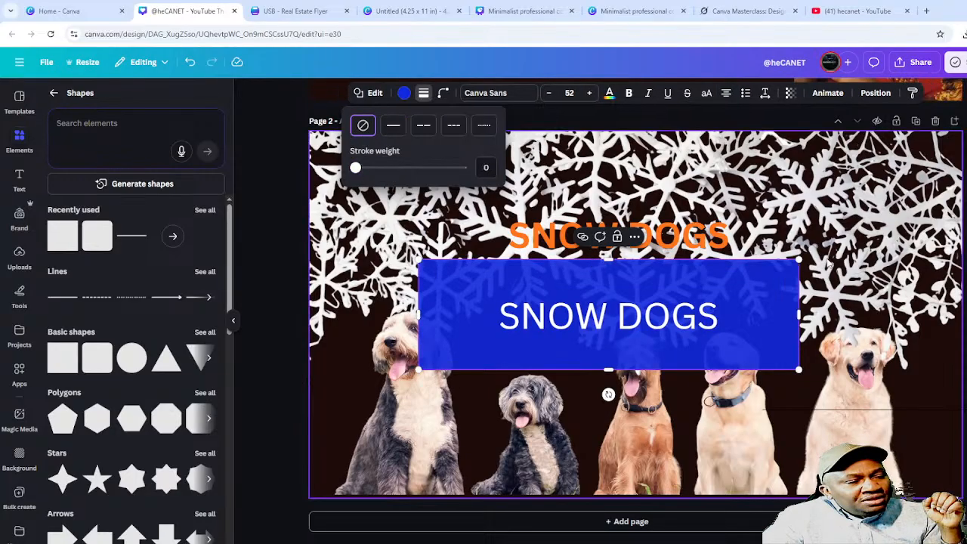
click(849, 251)
- Delete all the SNOW DOGS text from inside the blue box
click(597, 272)
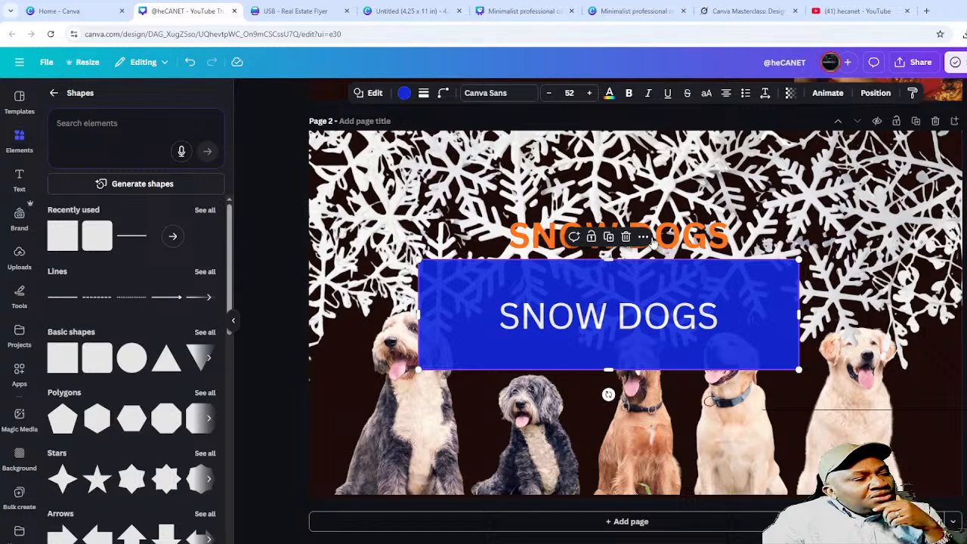
click(657, 333)
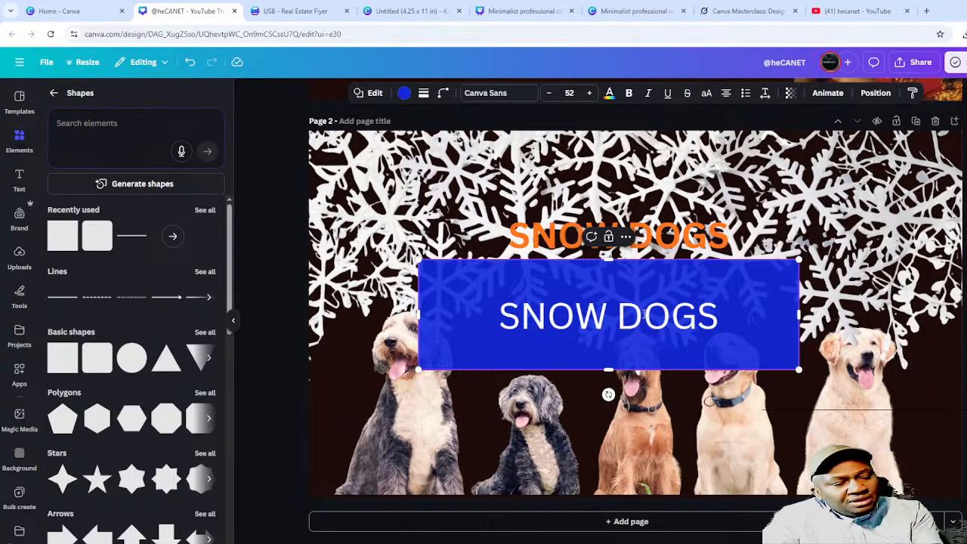
key(ctrl+a)
key(BackSpace)
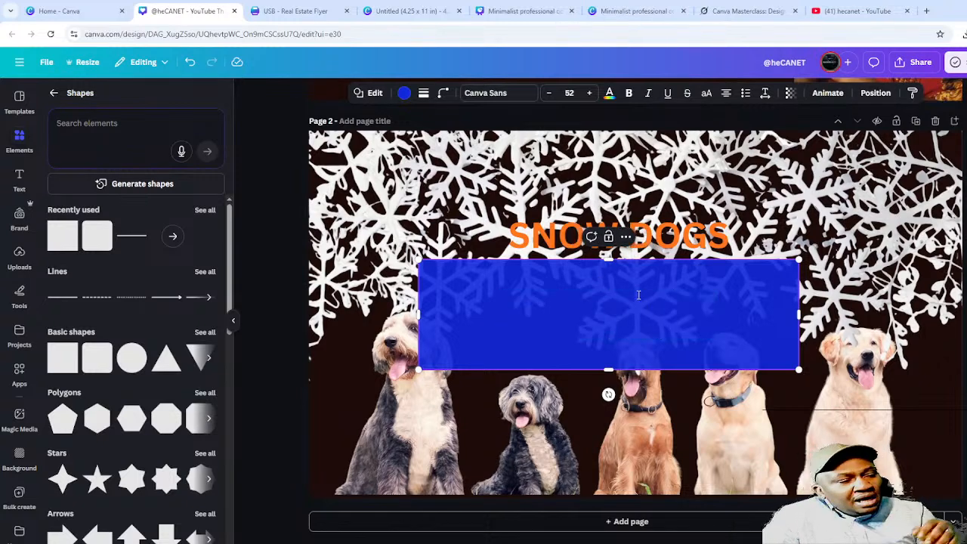
- Move the blue box up behind the heading and lower its transparency to about 34
click(580, 425)
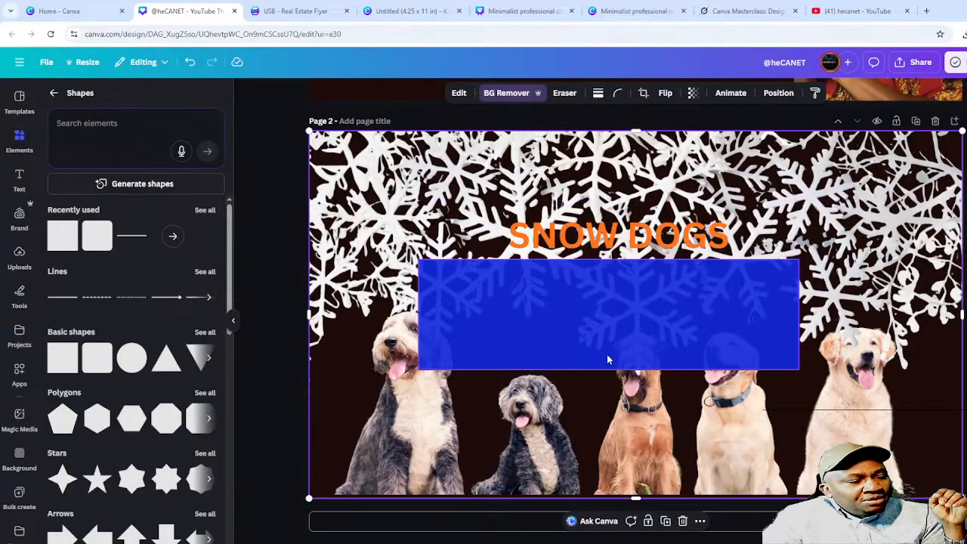
drag(607, 360, 606, 282)
click(824, 364)
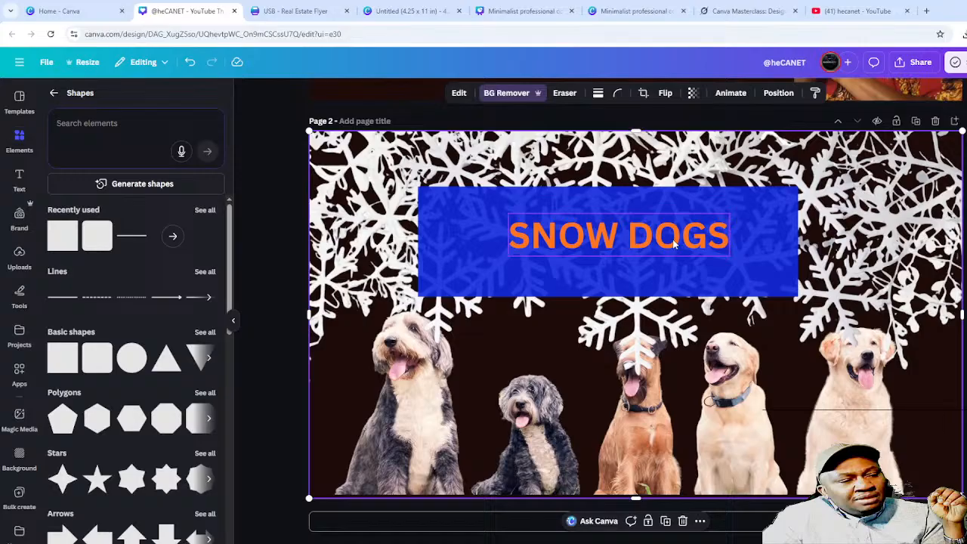
click(748, 245)
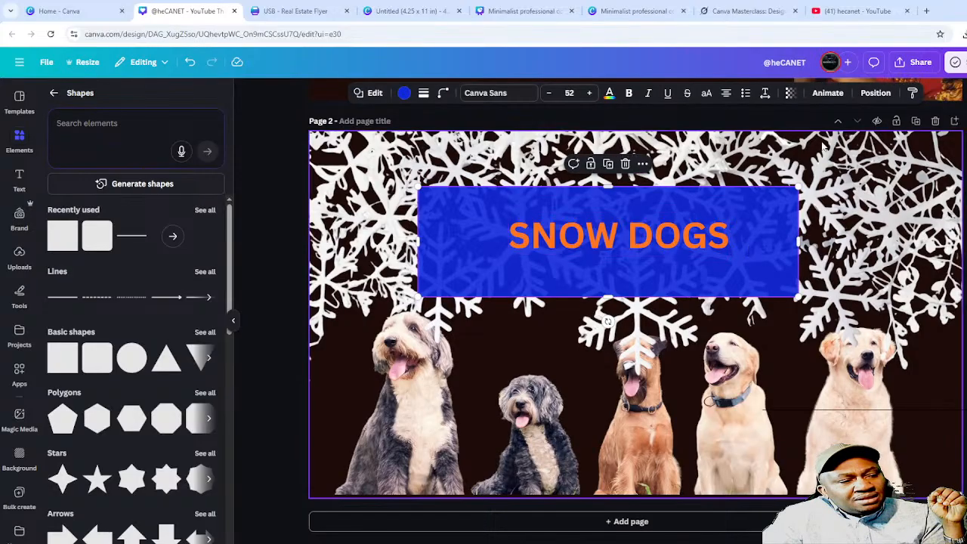
click(790, 92)
drag(810, 141, 764, 151)
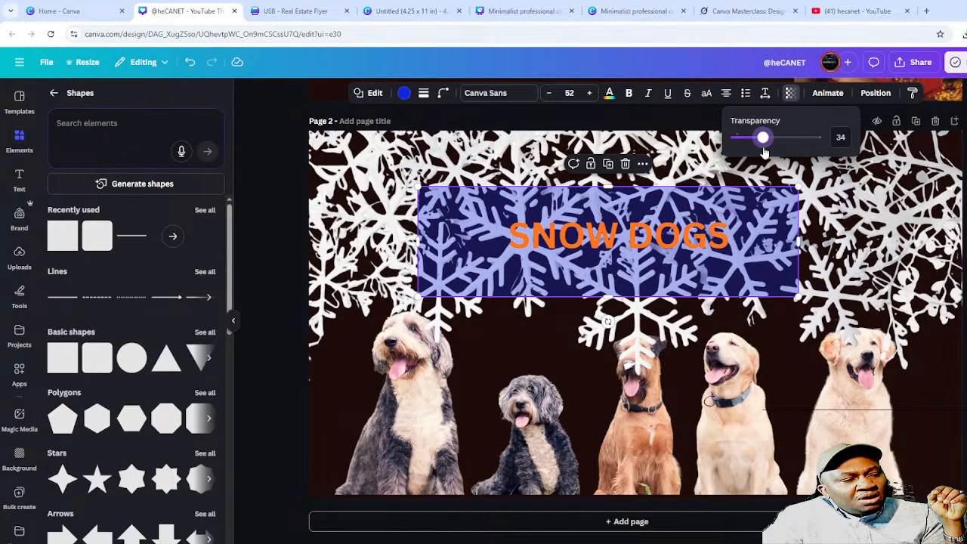
click(929, 361)
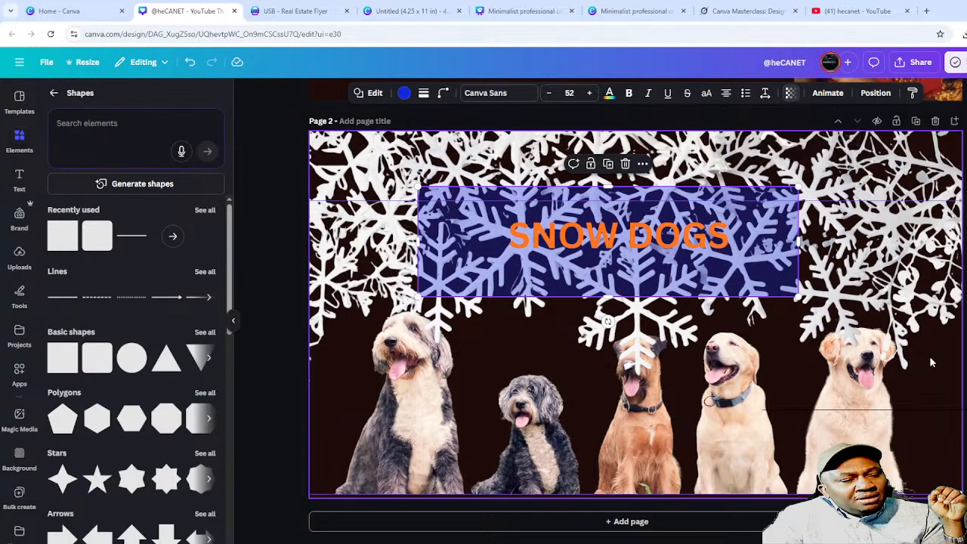
- Resize the blue box into a thin 451 × 65 bar fitting the heading
click(756, 246)
drag(605, 297, 608, 252)
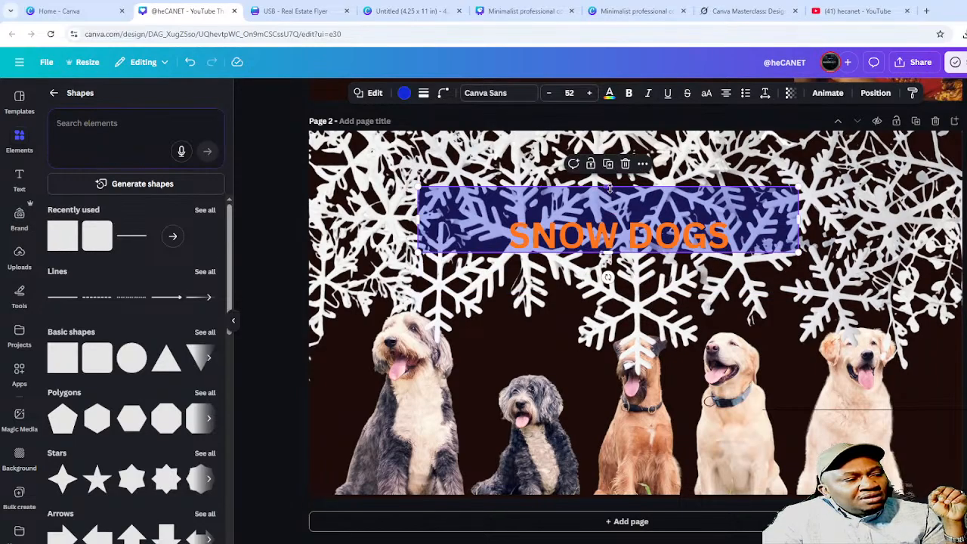
drag(615, 198, 618, 221)
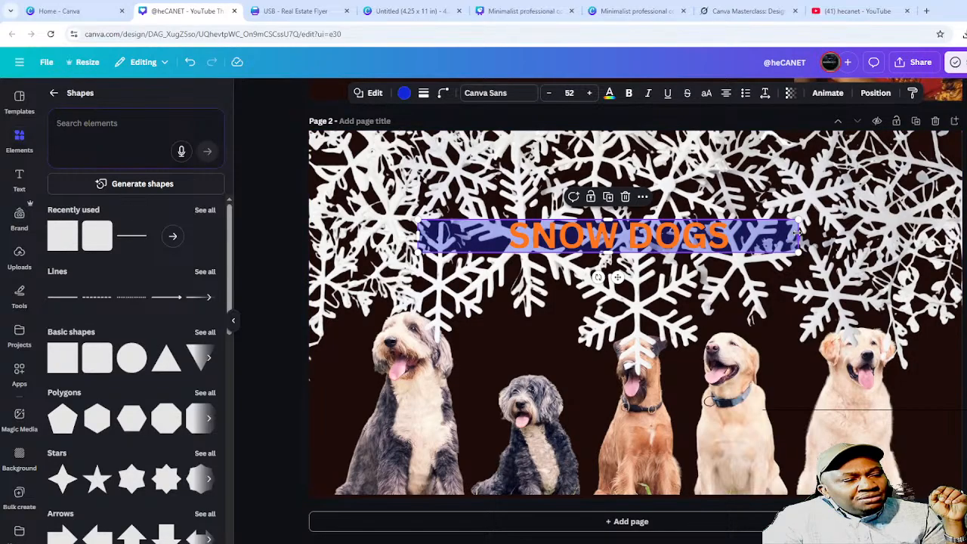
drag(798, 235, 735, 236)
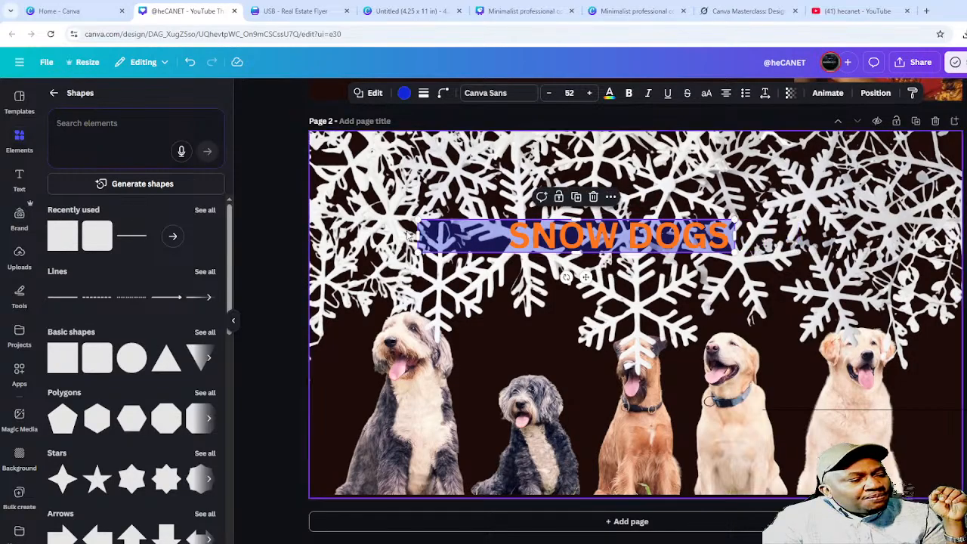
drag(413, 236, 505, 239)
click(508, 364)
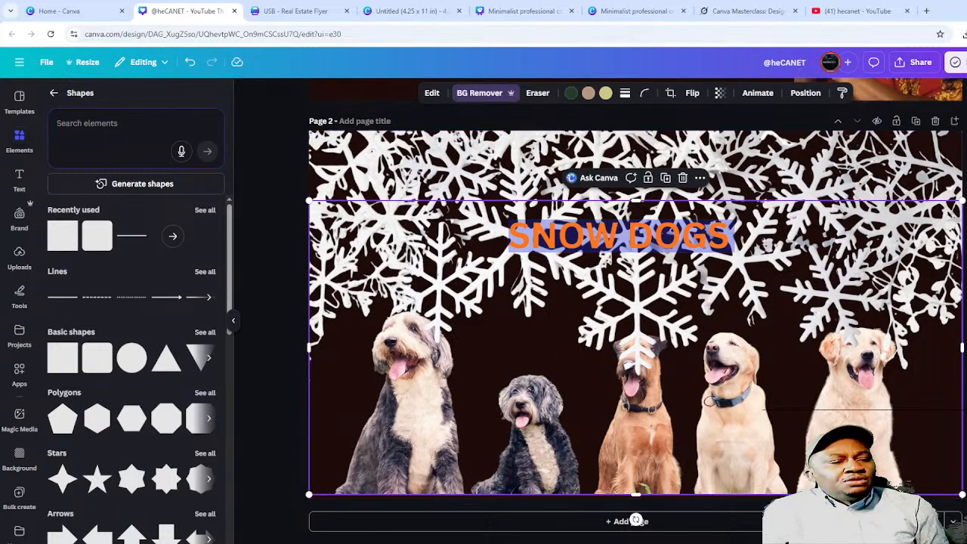
key(Escape)
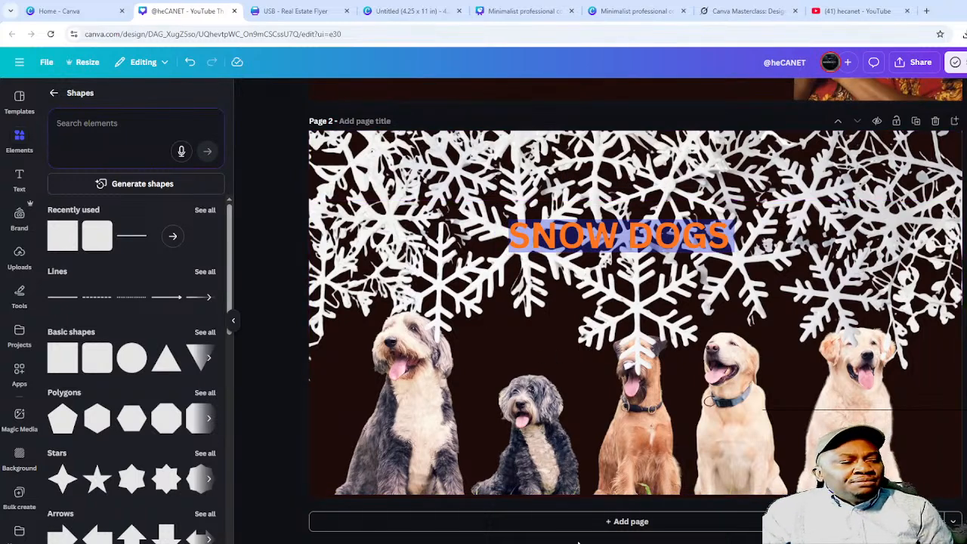
- Add a blank page 3 and switch to the poster design tab
click(626, 521)
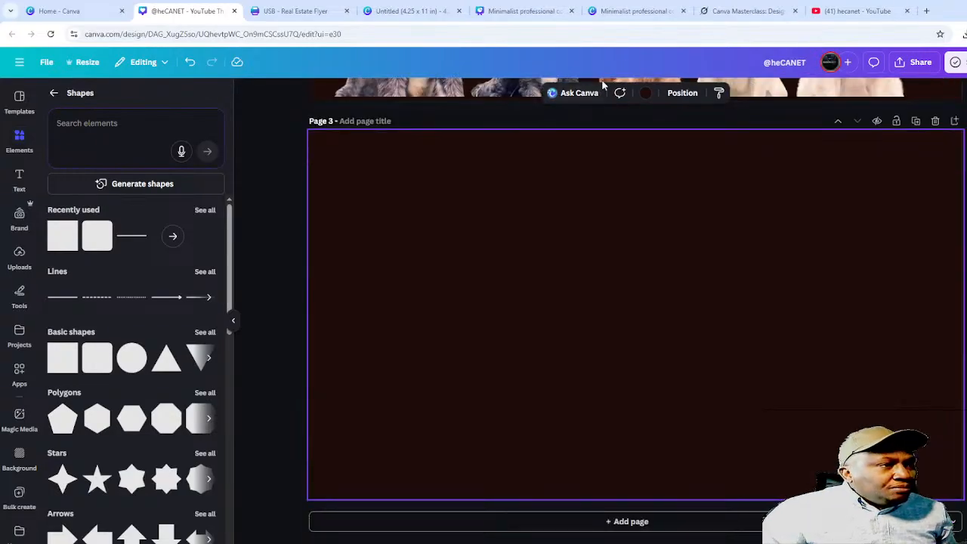
click(642, 11)
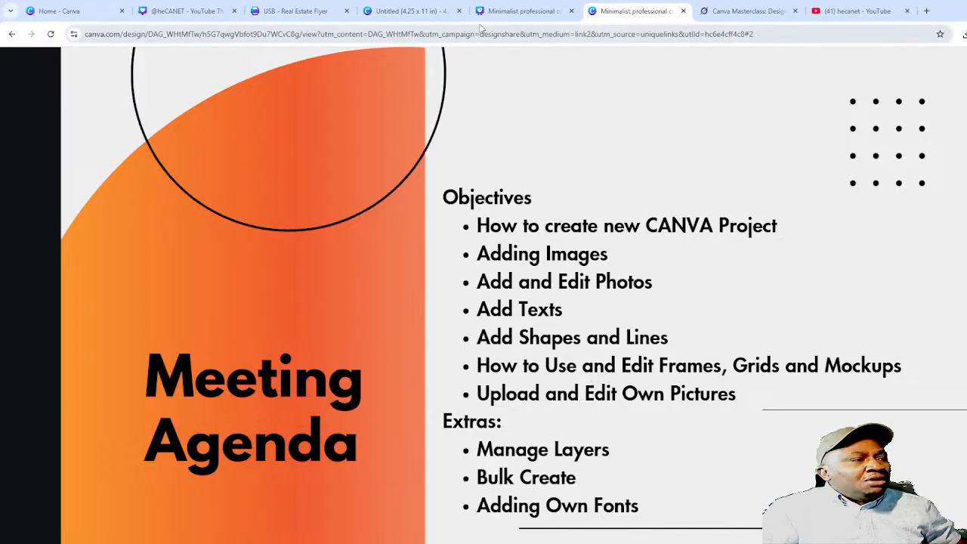
click(182, 13)
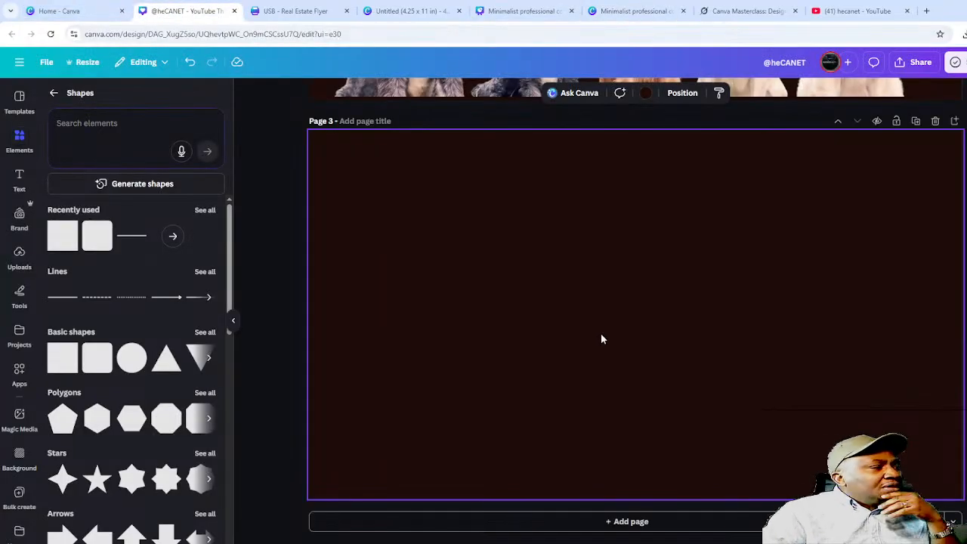
scroll(594, 356, up, 5)
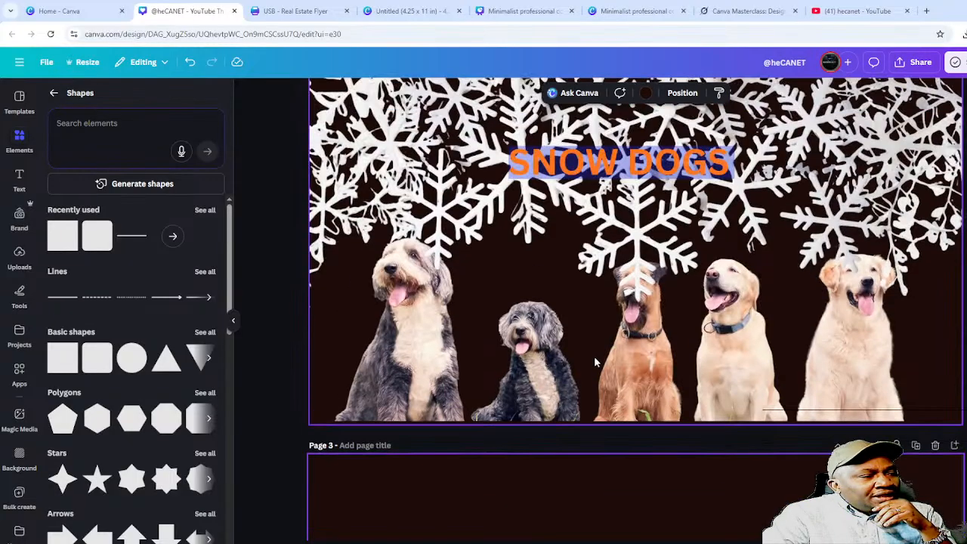
scroll(595, 360, down, 5)
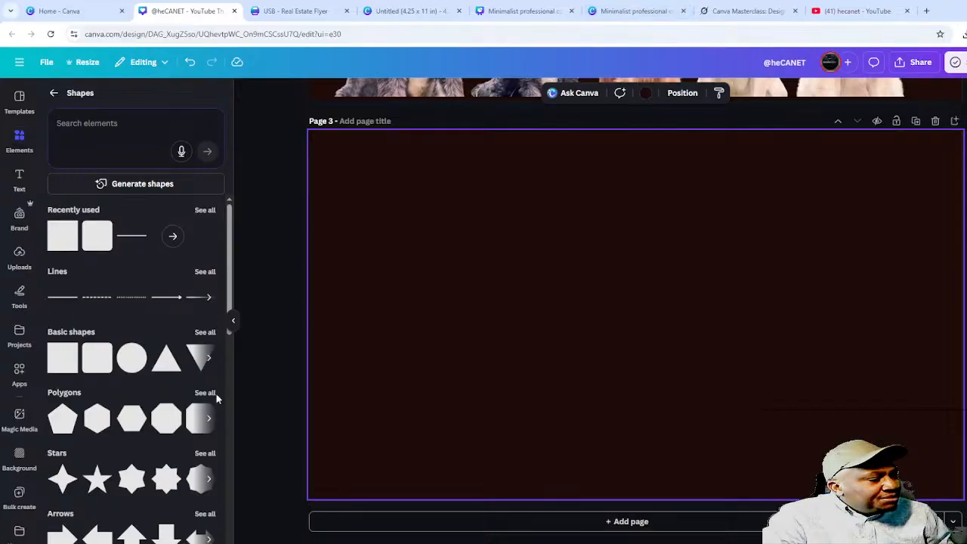
- Add a three-column grid layout from Elements > Grids to page 3
click(18, 140)
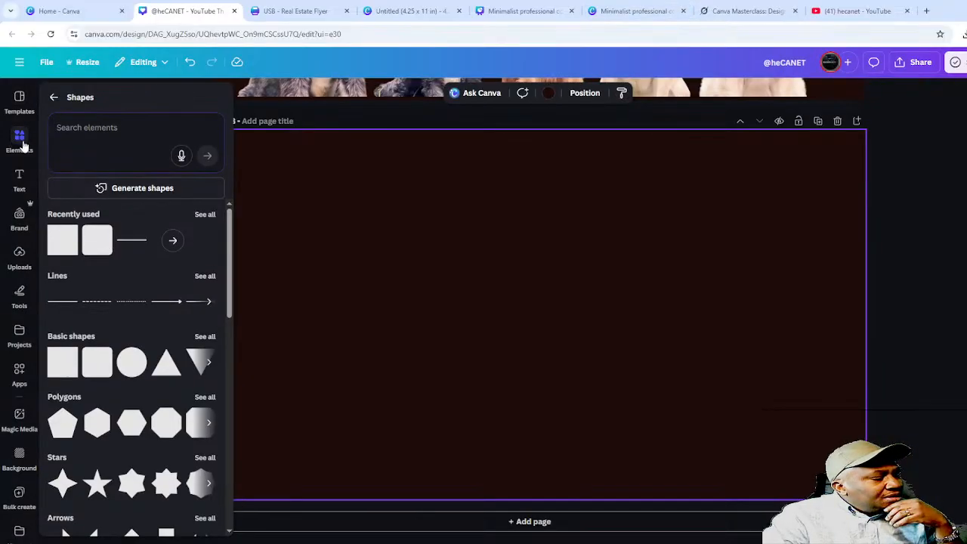
click(53, 96)
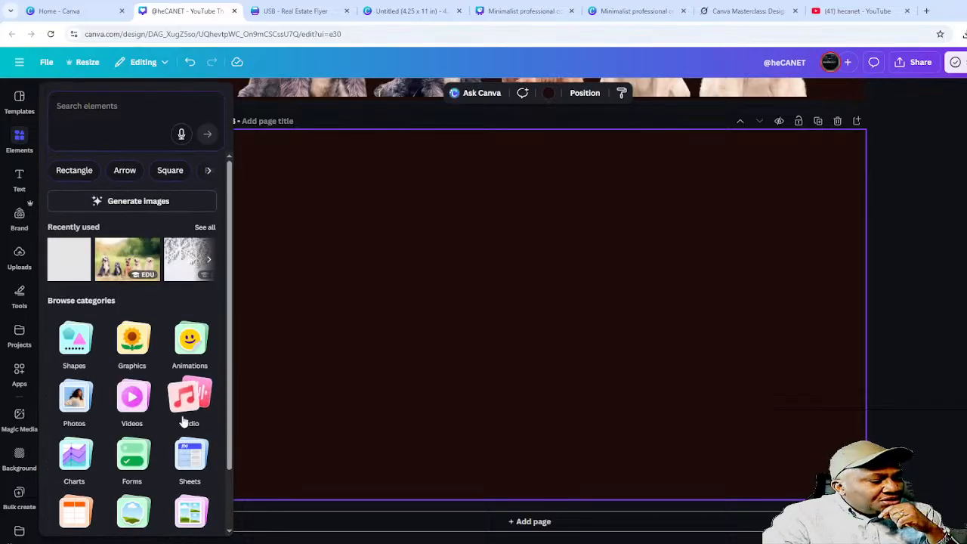
scroll(121, 325, down, 1)
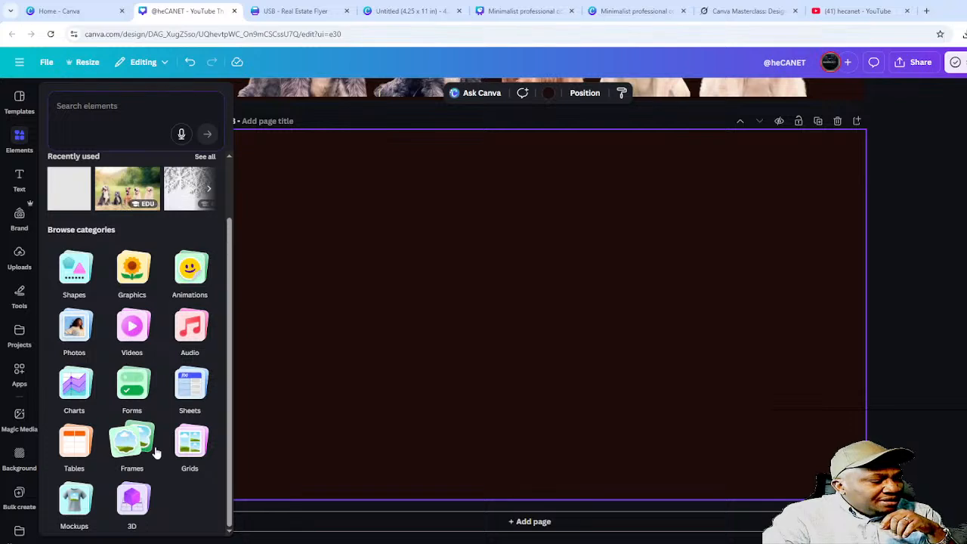
click(193, 442)
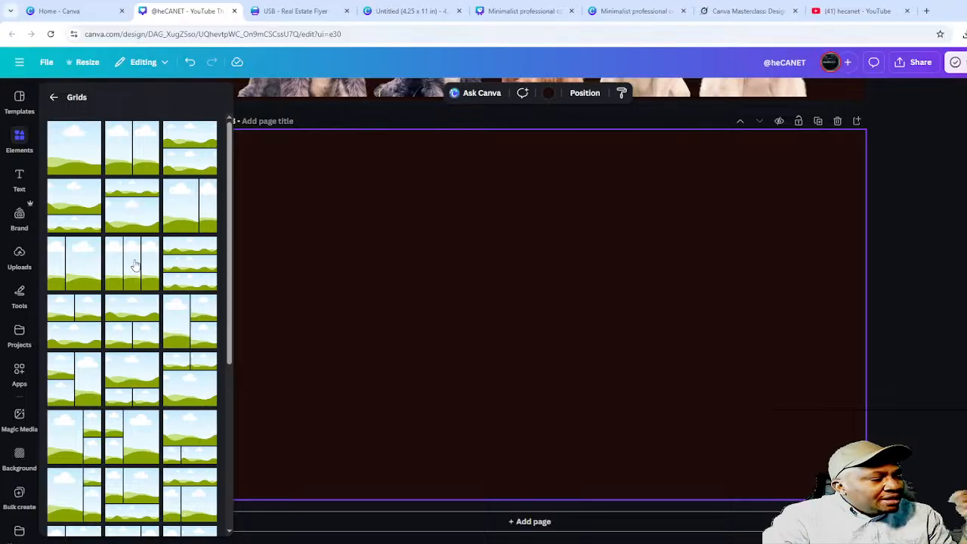
click(135, 265)
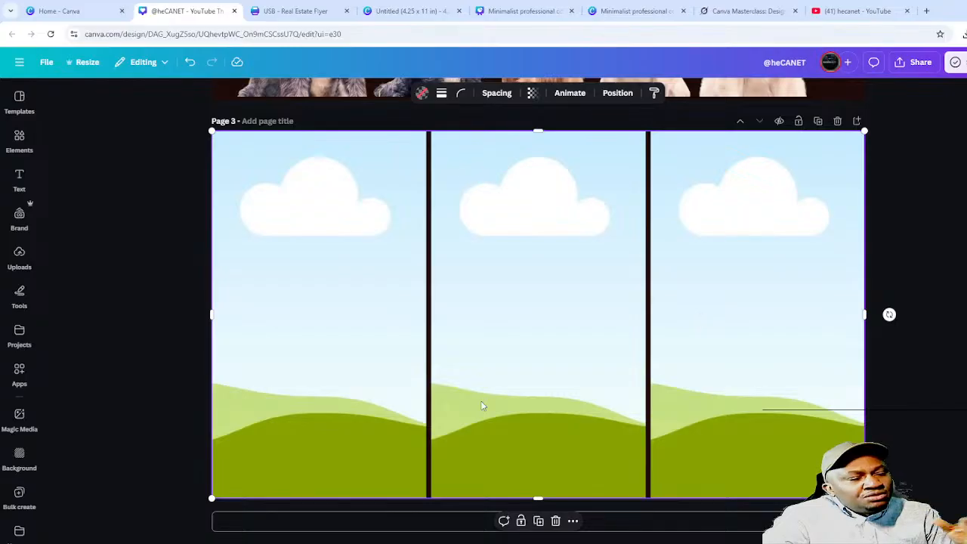
- Search Elements for 'SUNRI' and add mountain sunrise, beach sunset and rocky beach photos
click(19, 138)
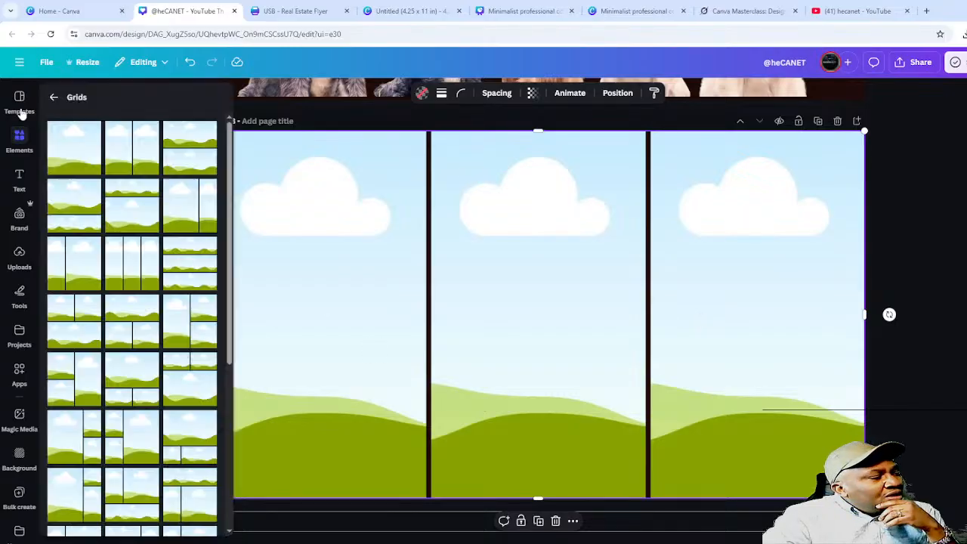
click(21, 113)
click(21, 137)
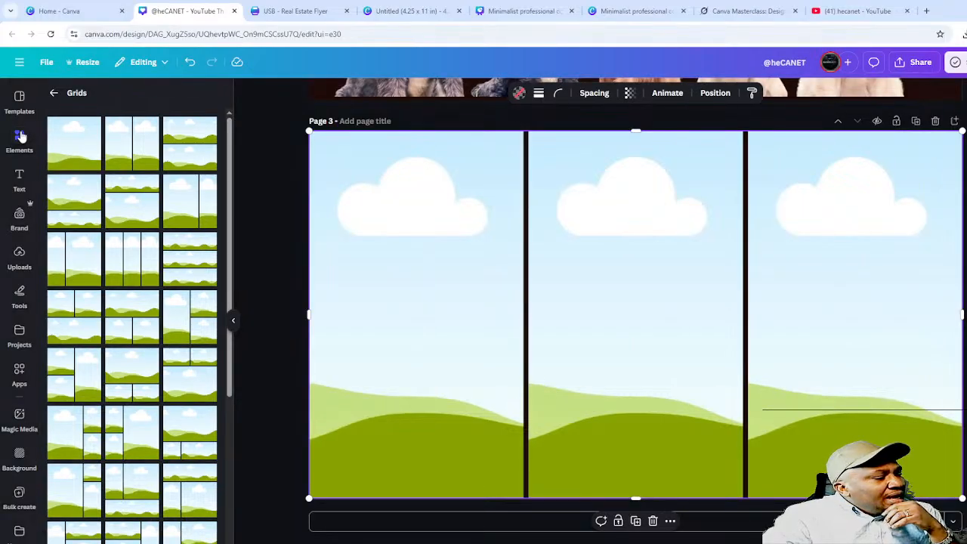
click(55, 92)
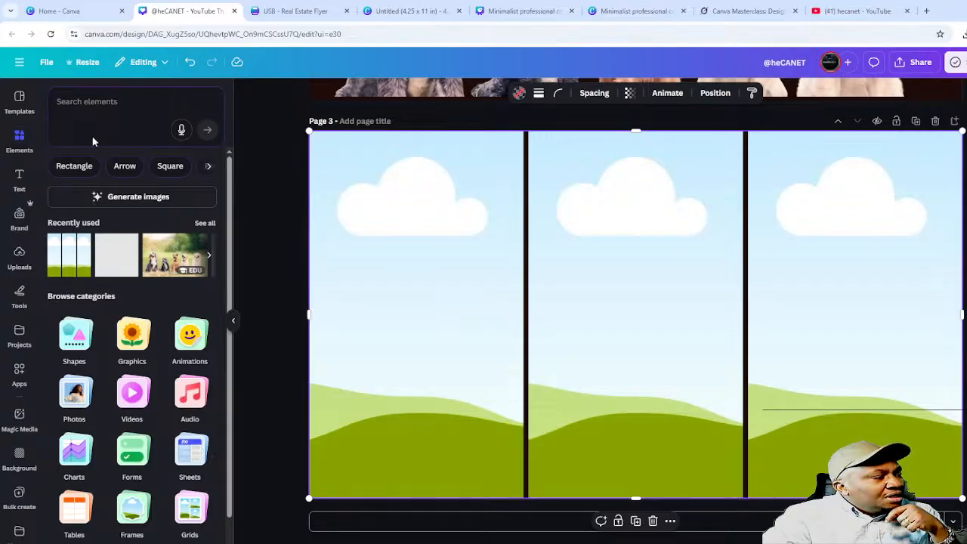
click(114, 102)
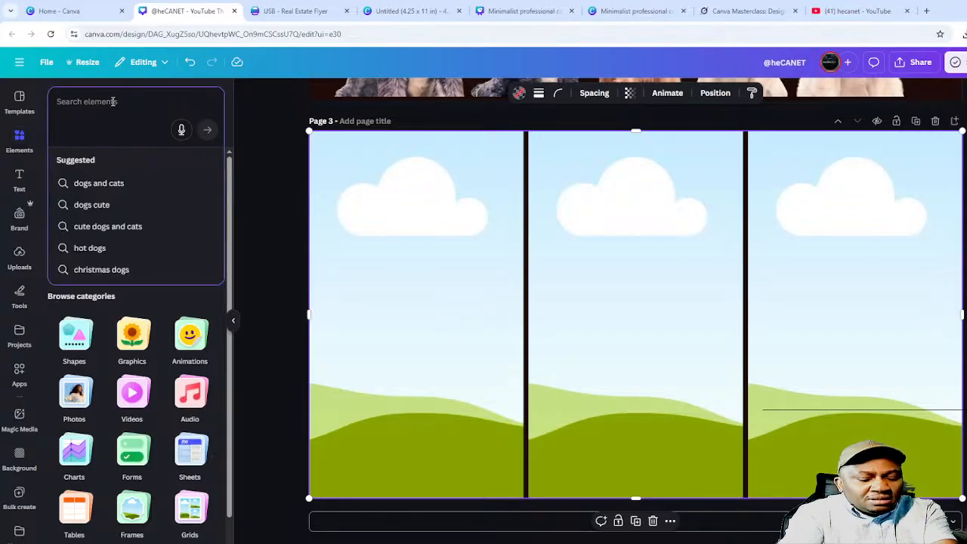
text(SUNRISE)
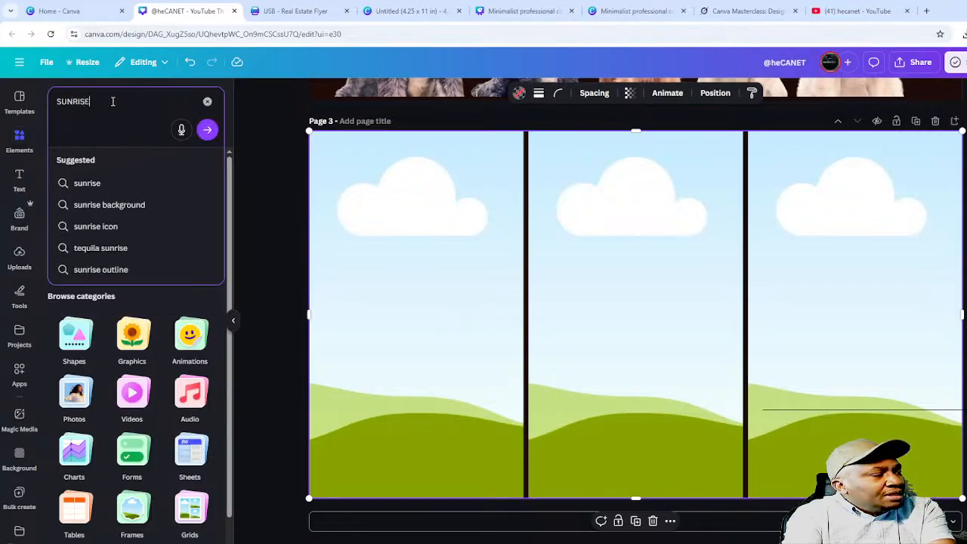
key(Return)
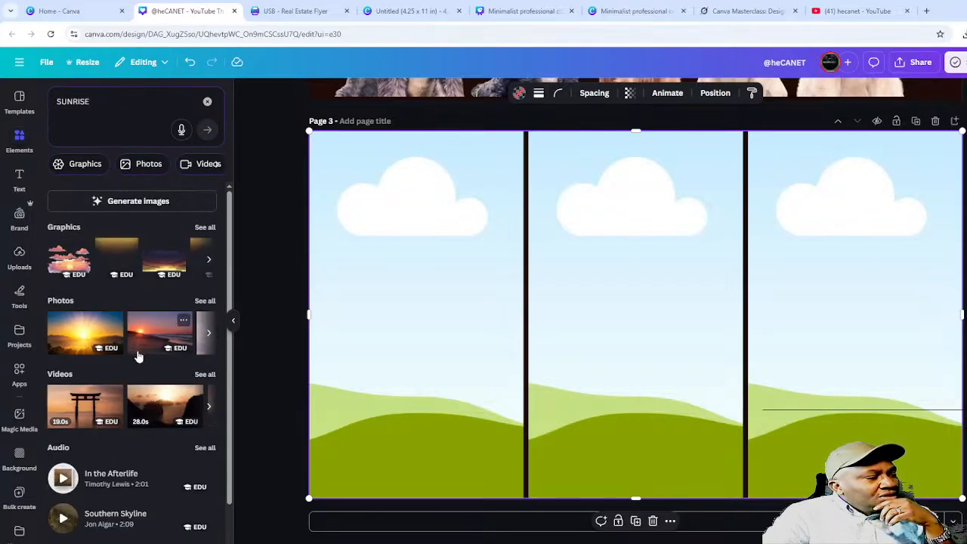
click(81, 337)
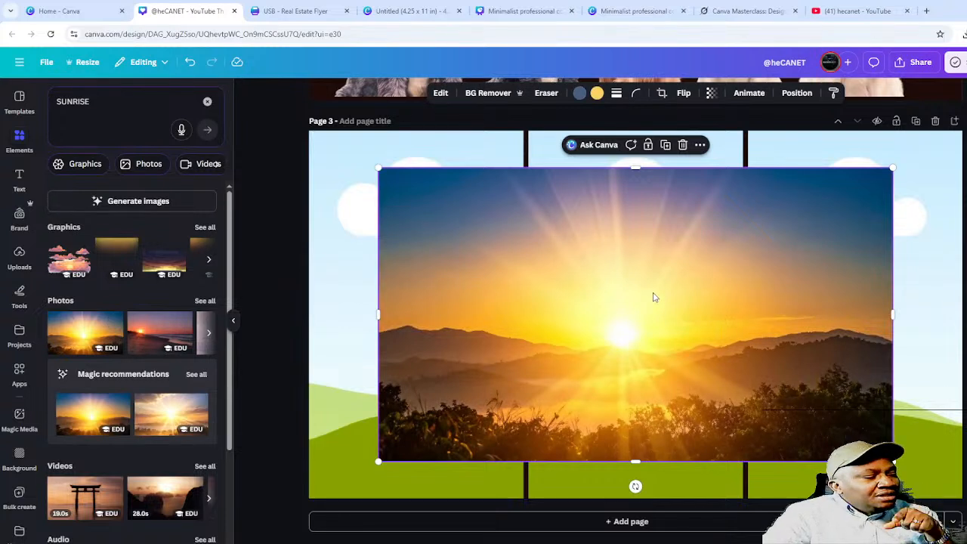
click(149, 329)
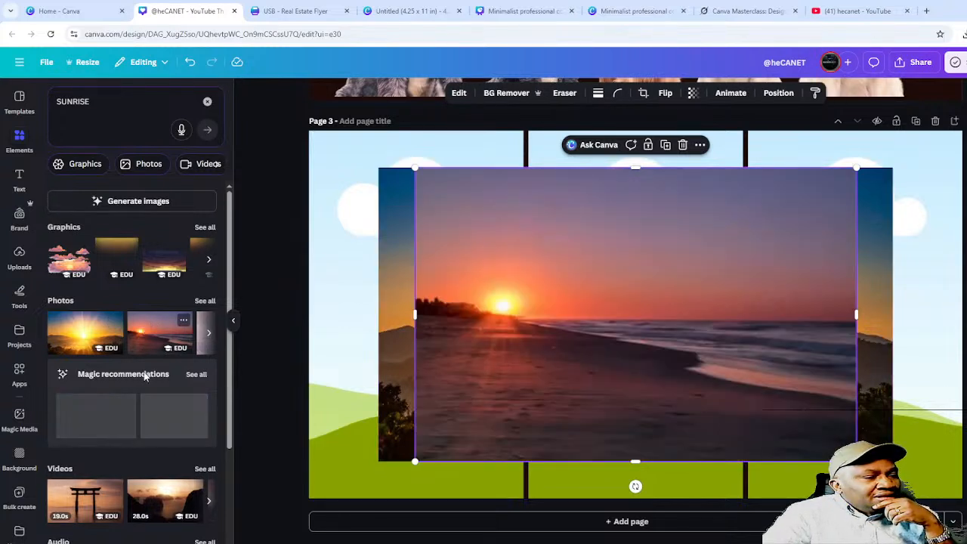
scroll(121, 391, down, 1)
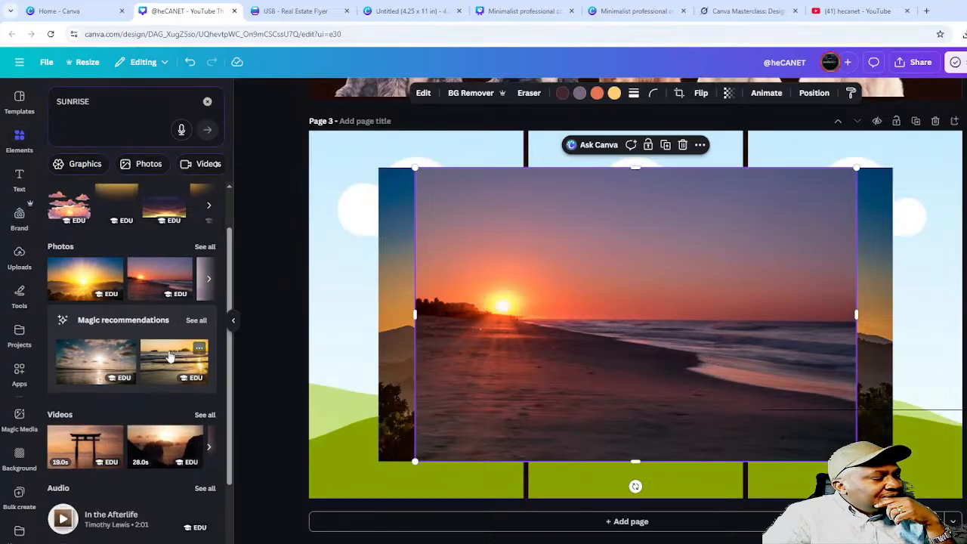
click(170, 357)
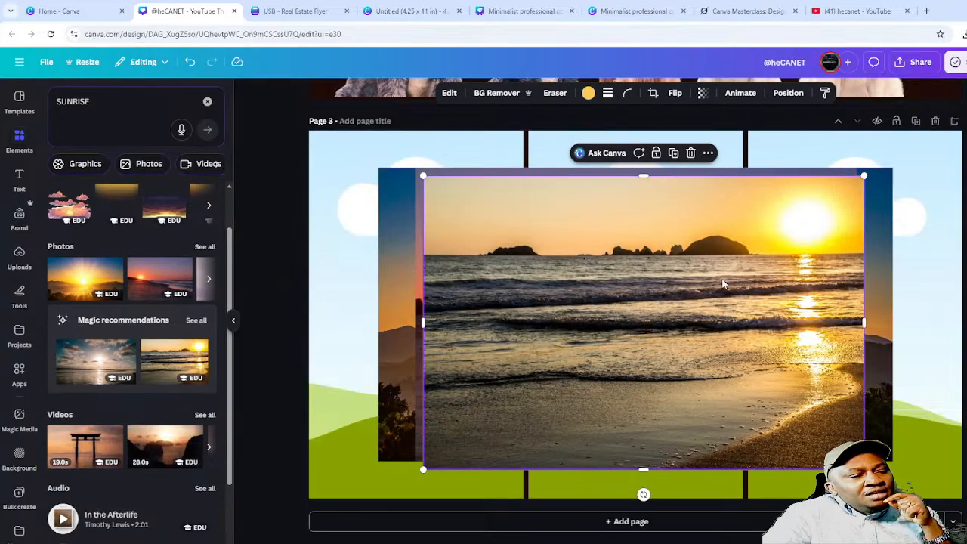
- Drop the sun-rays, rocky beach and dusk sunset photos into the left, middle and right cells
drag(677, 297, 599, 320)
drag(517, 285, 440, 440)
drag(534, 239, 684, 401)
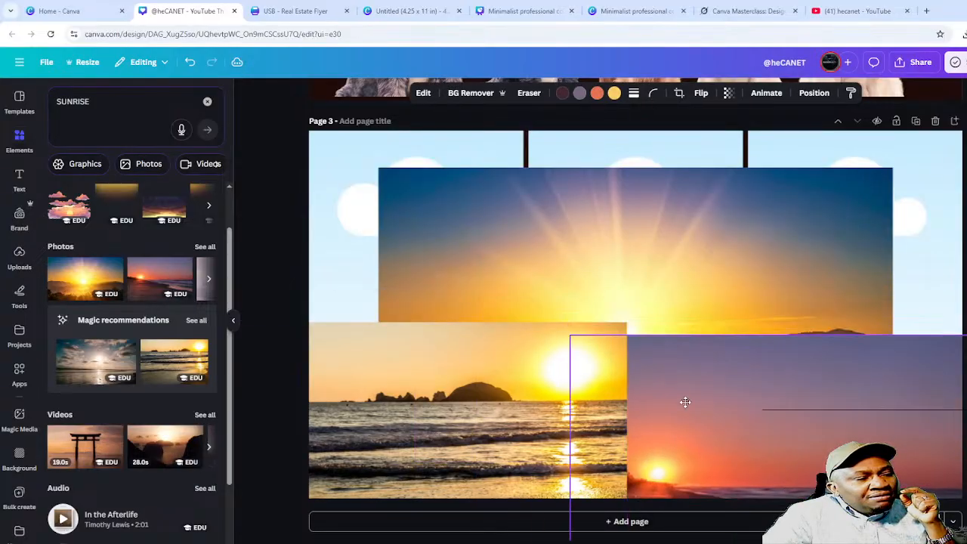
drag(648, 236, 482, 200)
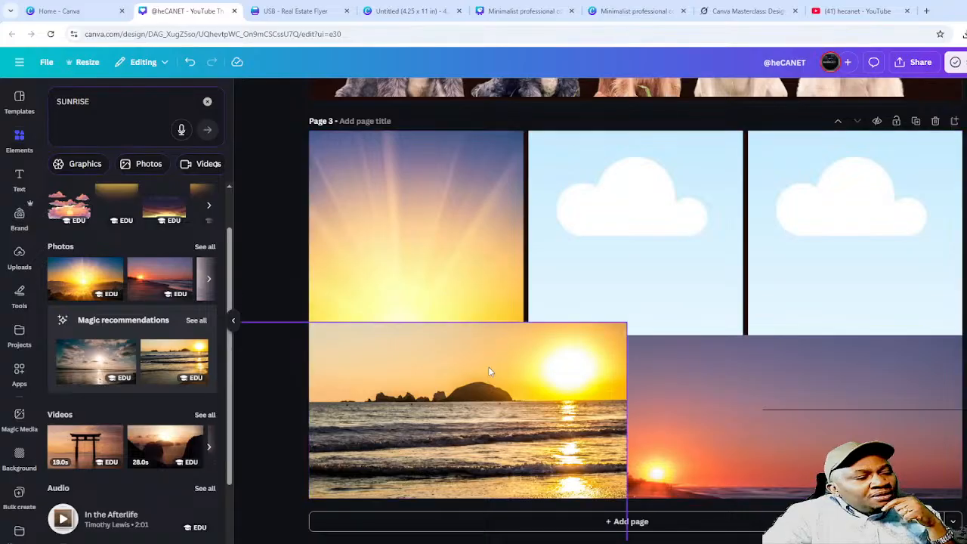
drag(488, 367, 723, 210)
drag(773, 387, 787, 323)
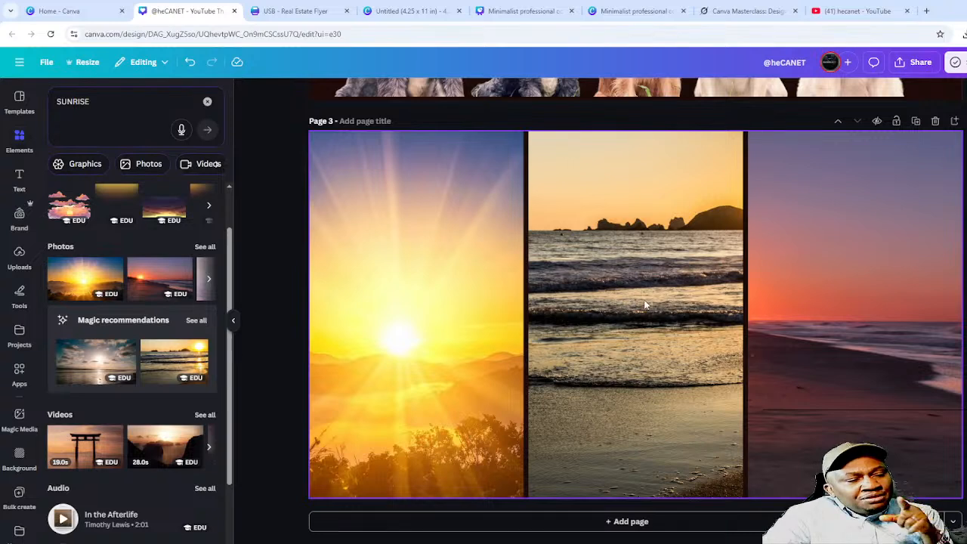
- Shift the middle beach photo and the right pink-sky beach photo within their page 3 grid cells so both suns show
double_click(625, 289)
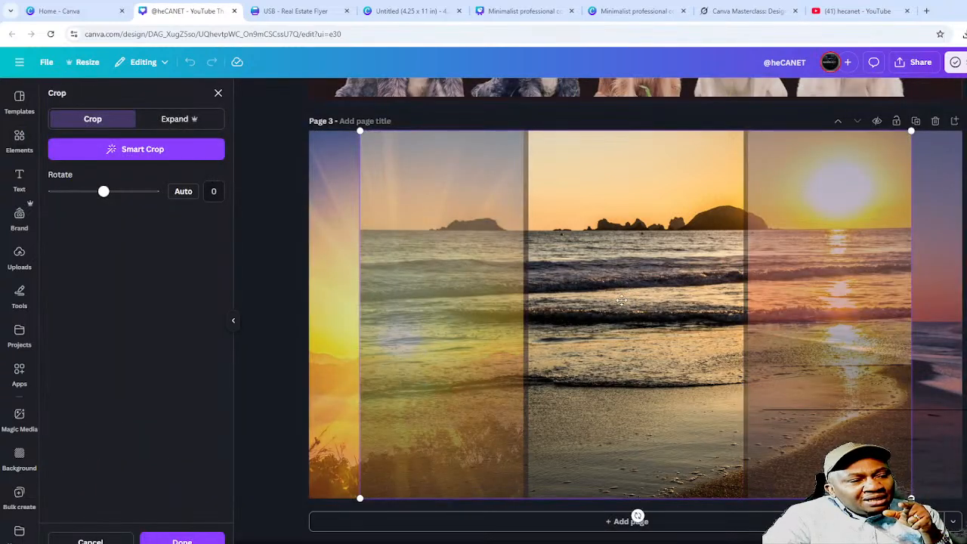
drag(645, 296, 451, 344)
click(818, 277)
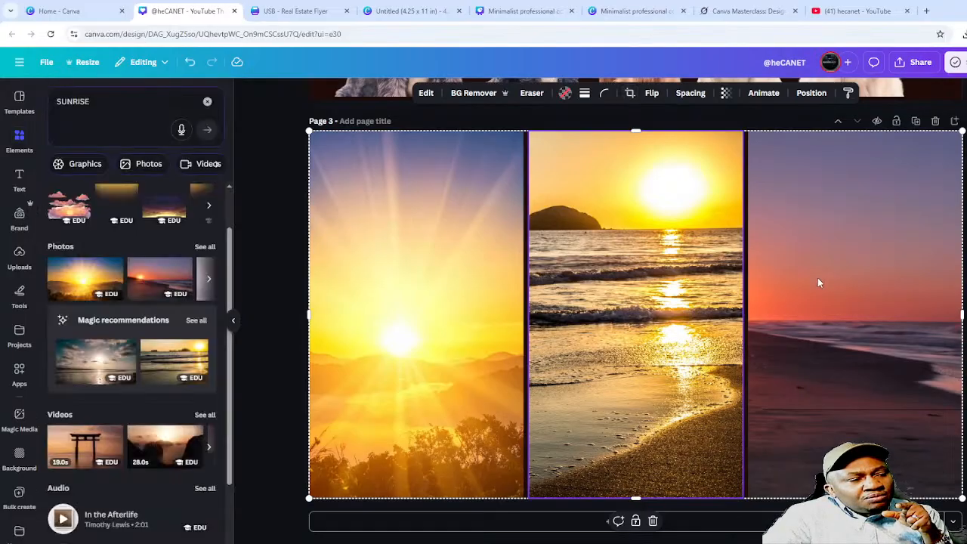
double_click(812, 279)
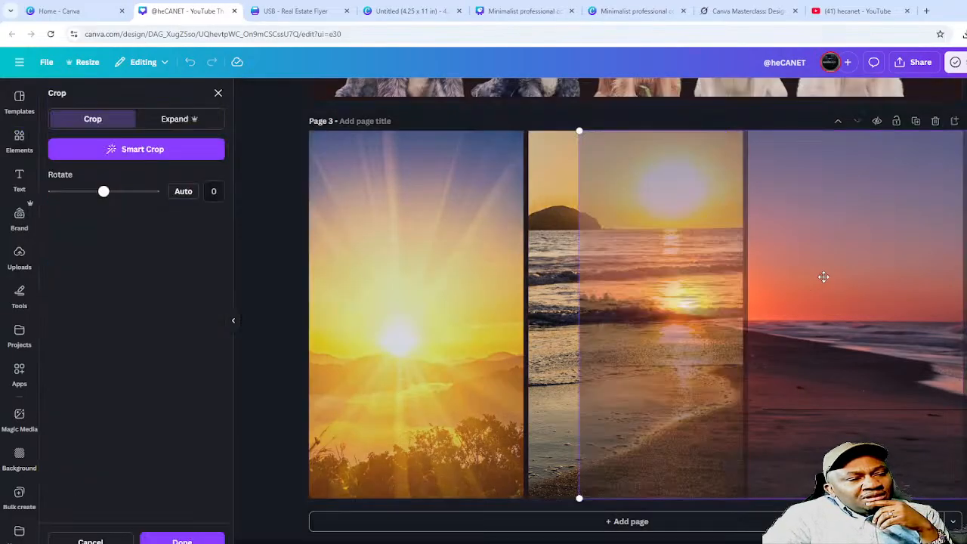
drag(823, 277, 926, 267)
click(653, 322)
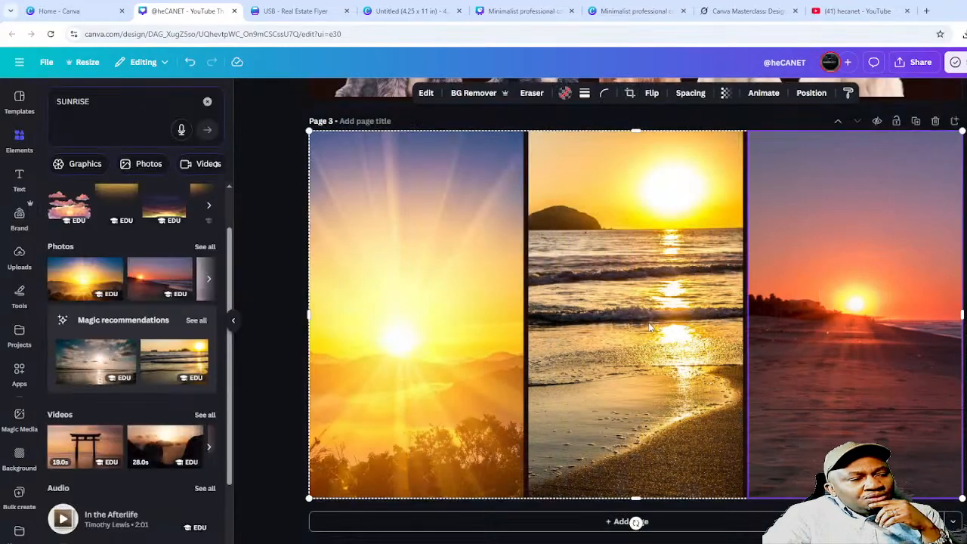
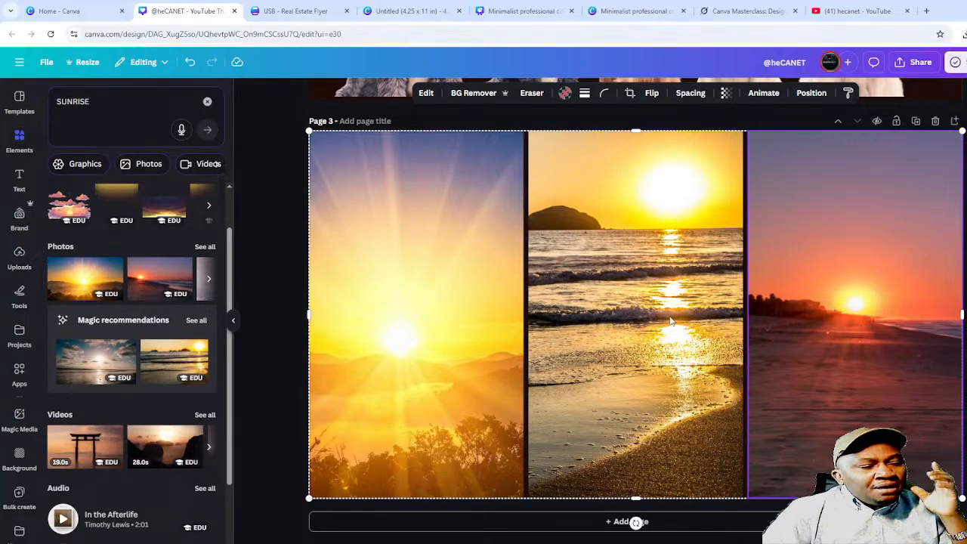
- Swap the SUNRISE element search for 'DESTINATION VACATION' and look over the results
click(117, 102)
key(BackSpace)
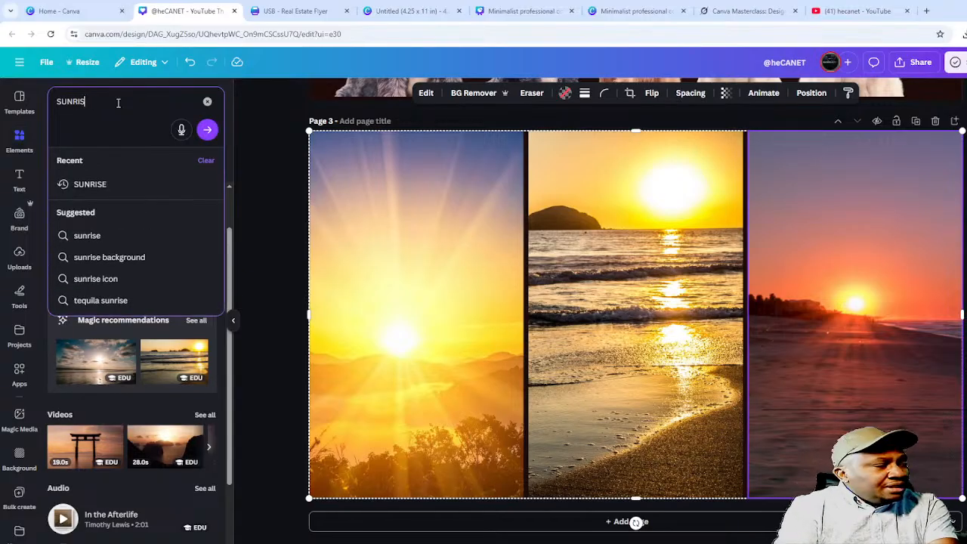
key(BackSpace)
key(BackSpace)
key(BackSpace)
key(BackSpace)
key(BackSpace)
key(BackSpace)
text(DSTIN)
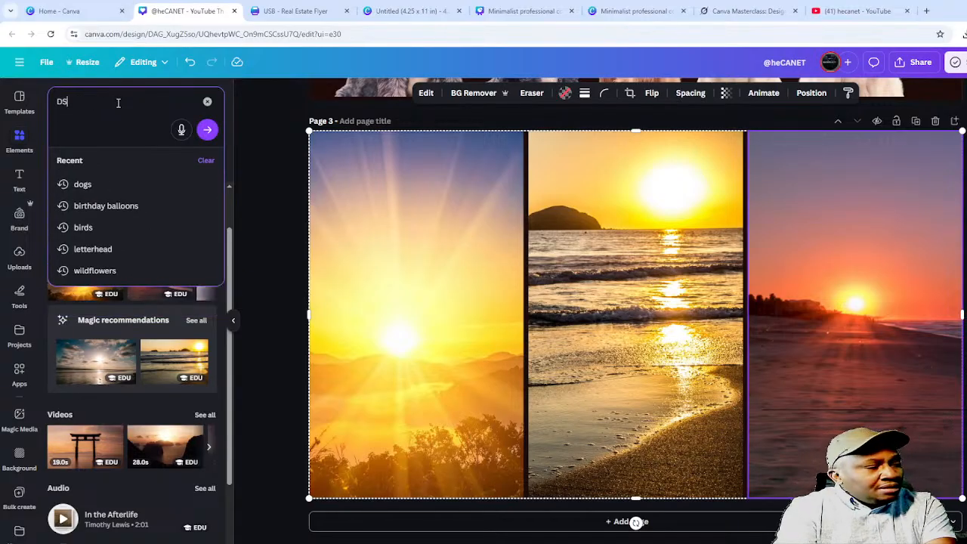
key(BackSpace)
key(BackSpace)
key(BackSpace)
key(BackSpace)
text(E)
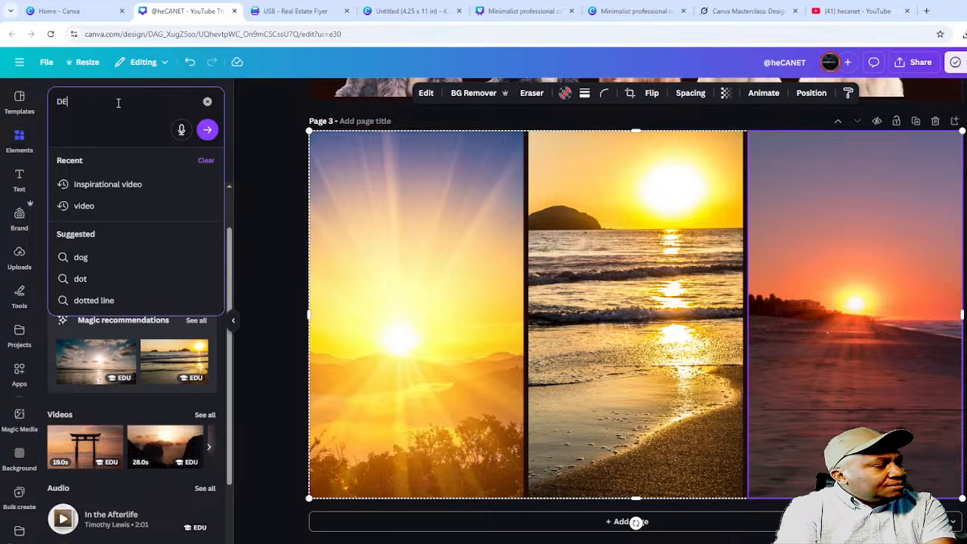
text(STINATION VA)
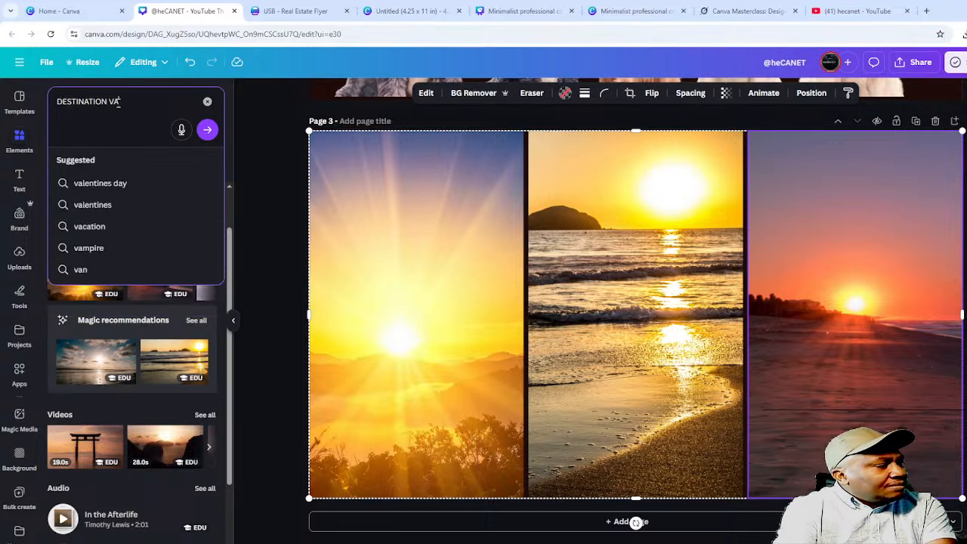
text(CATION)
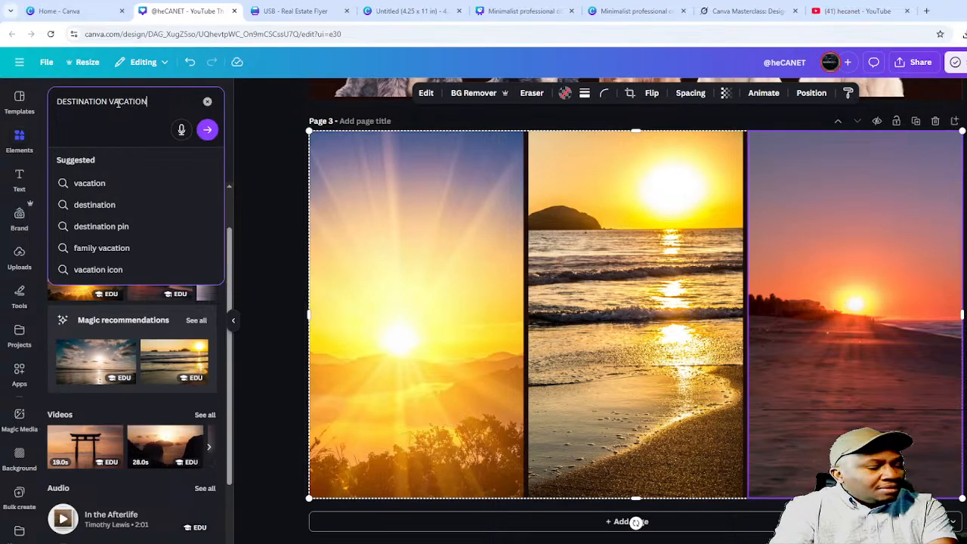
key(Return)
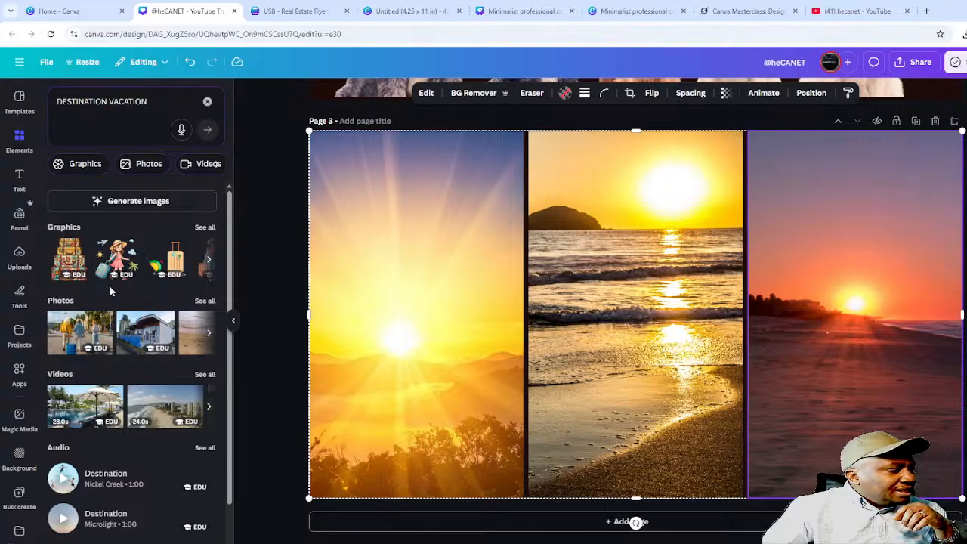
scroll(151, 371, down, 2)
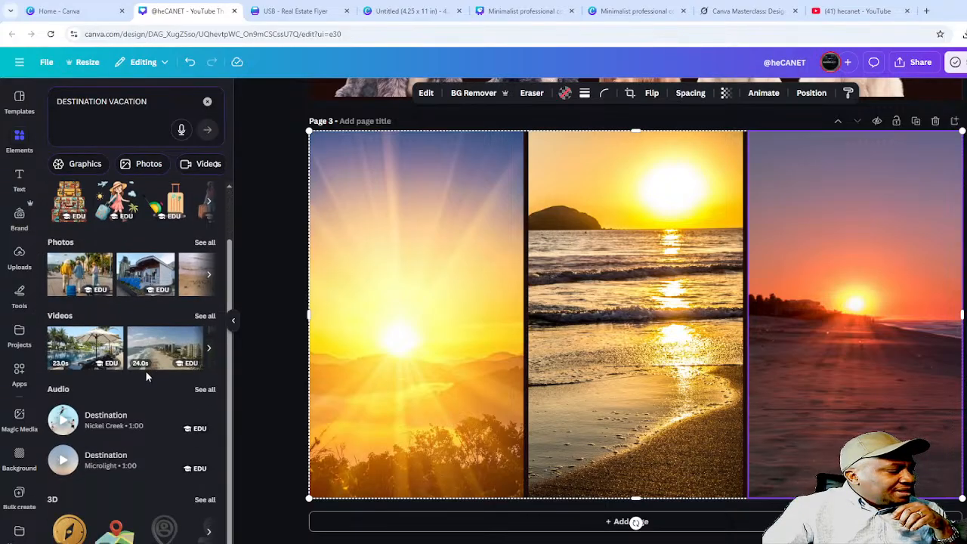
scroll(145, 371, up, 2)
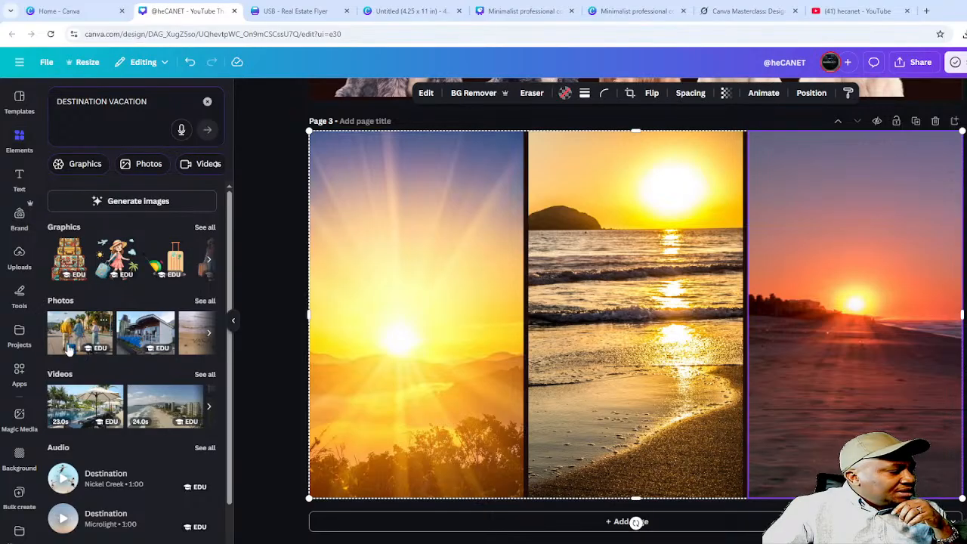
- Put the travellers-with-suitcases photo in the grid's left cell, framed on the couple
click(89, 329)
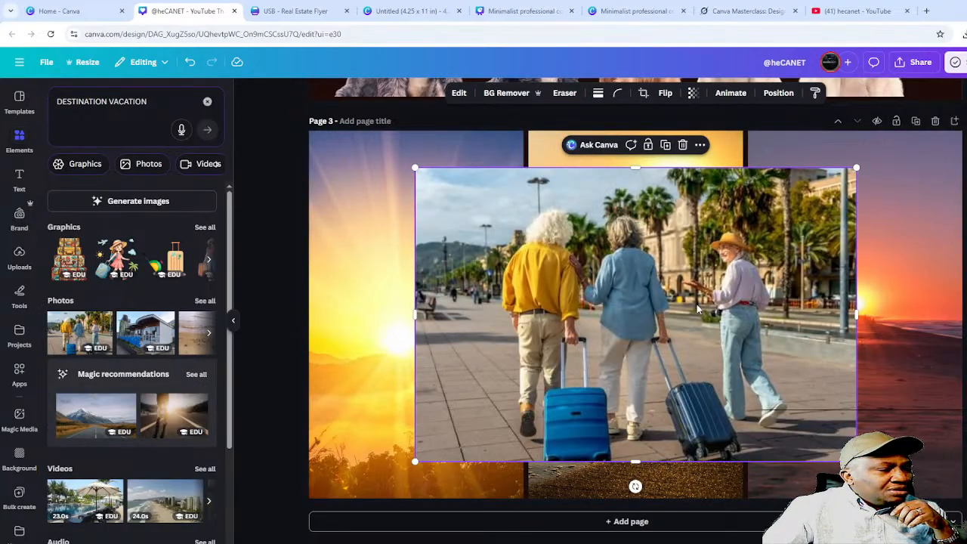
drag(691, 308, 421, 325)
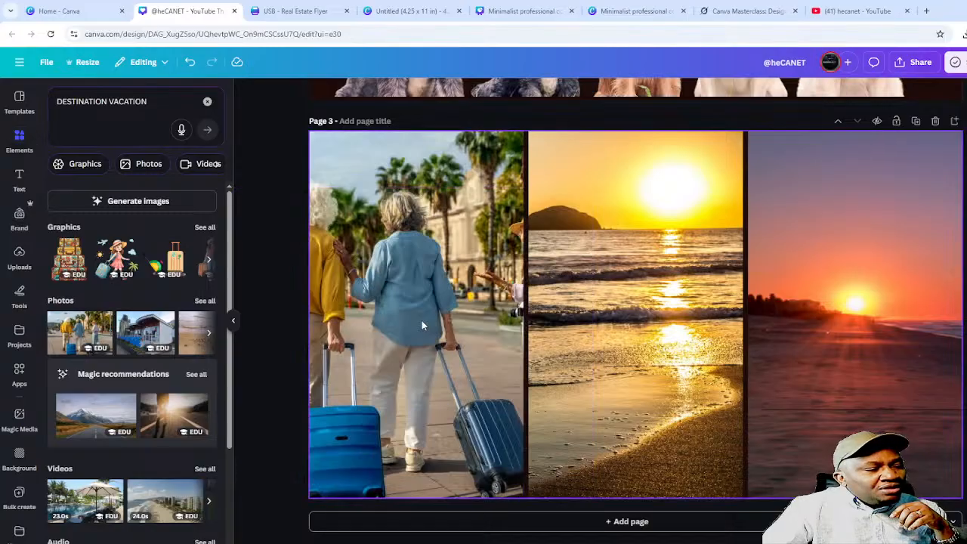
double_click(423, 317)
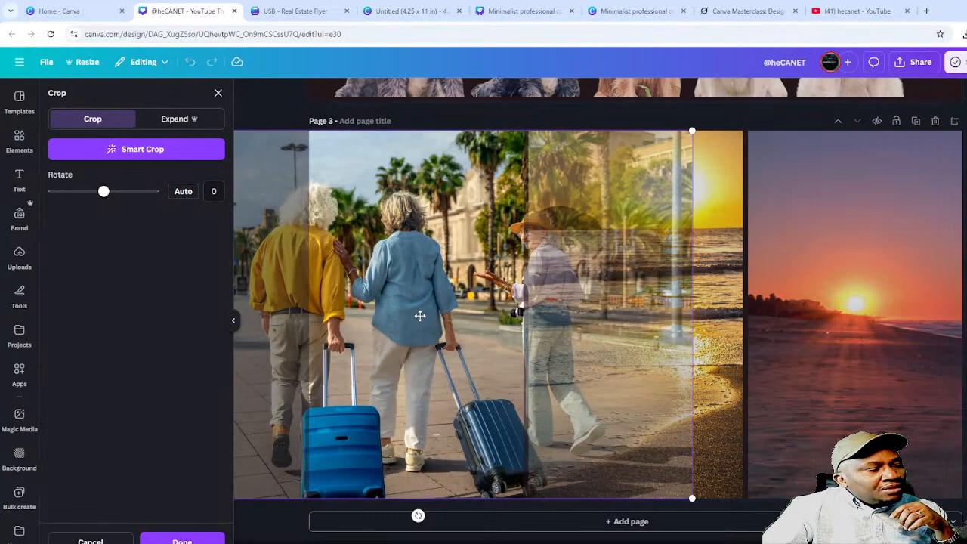
drag(420, 303, 472, 287)
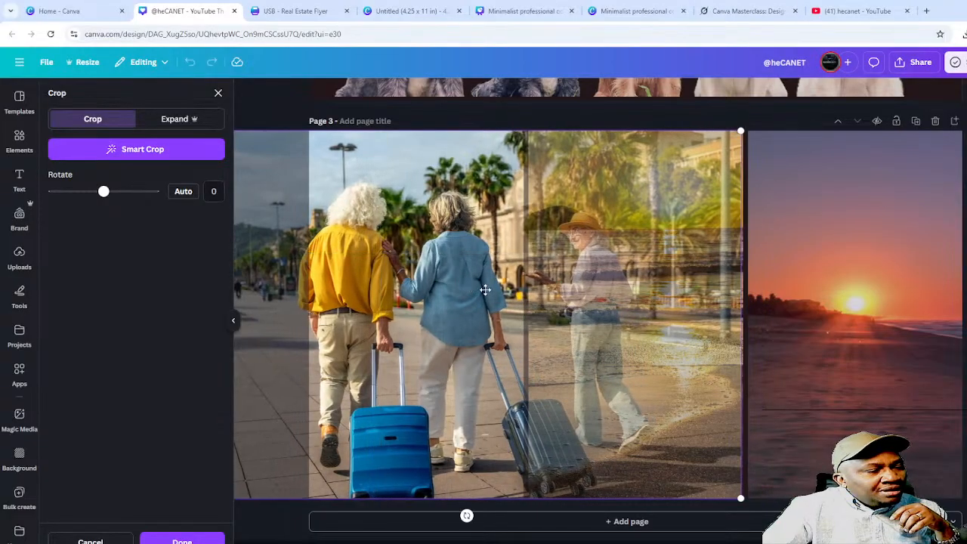
click(803, 290)
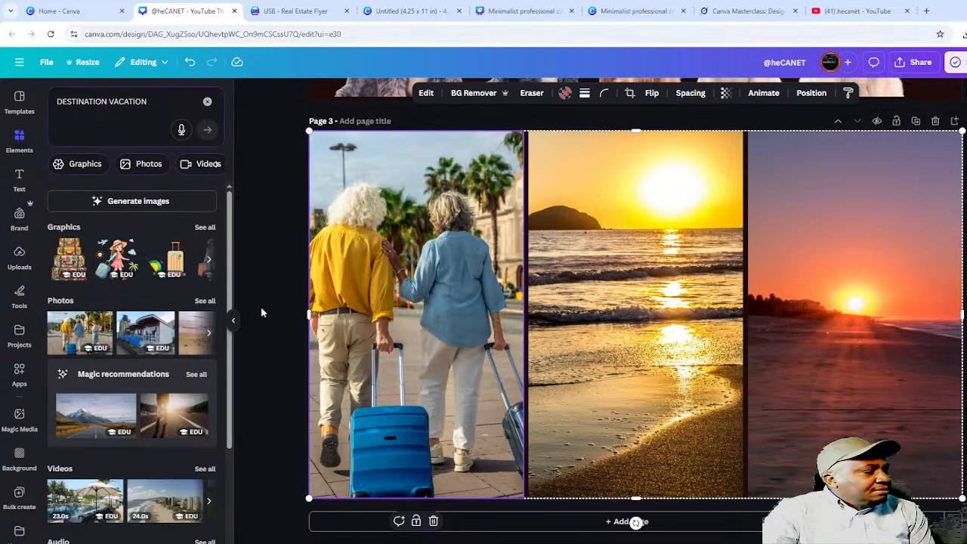
click(209, 262)
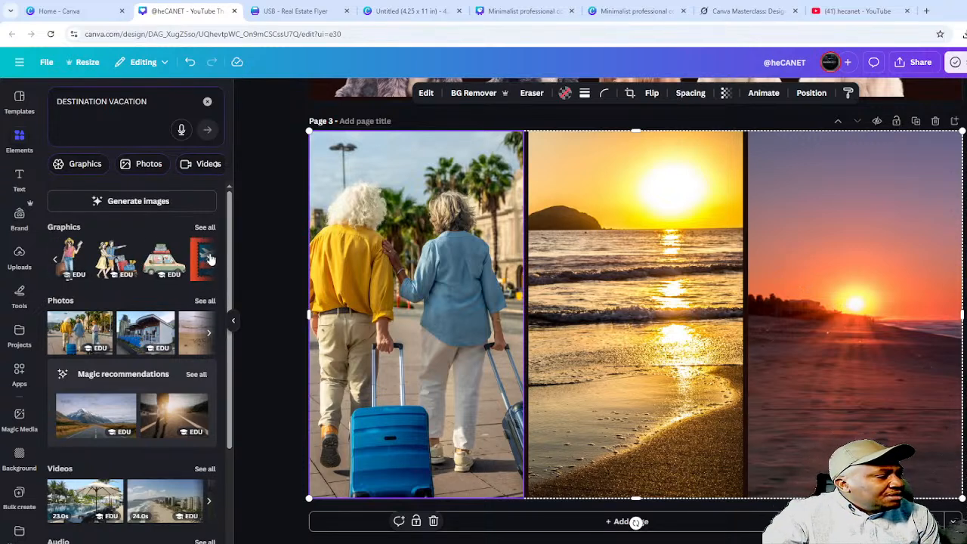
- Place the couple-with-luggage illustration in the grid's middle frame
click(111, 260)
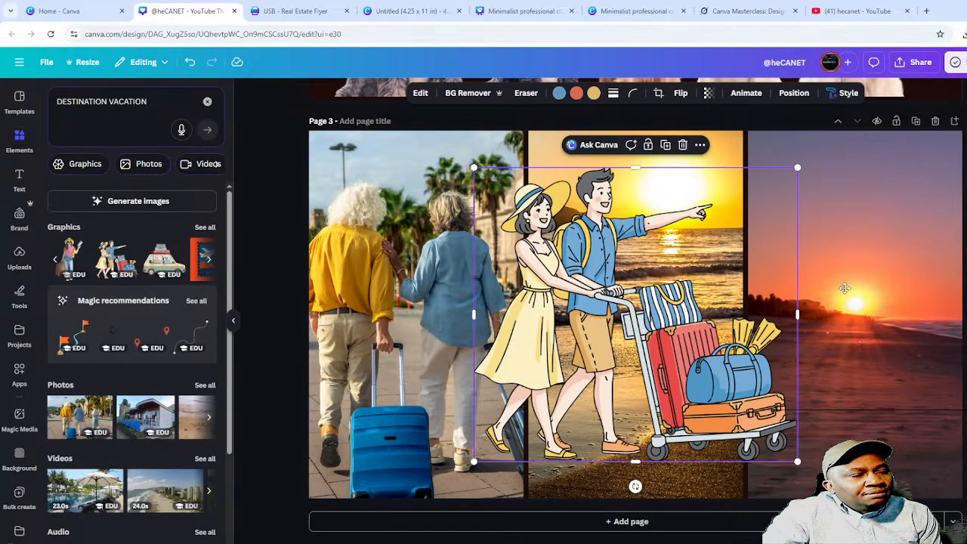
drag(581, 279, 711, 303)
double_click(628, 310)
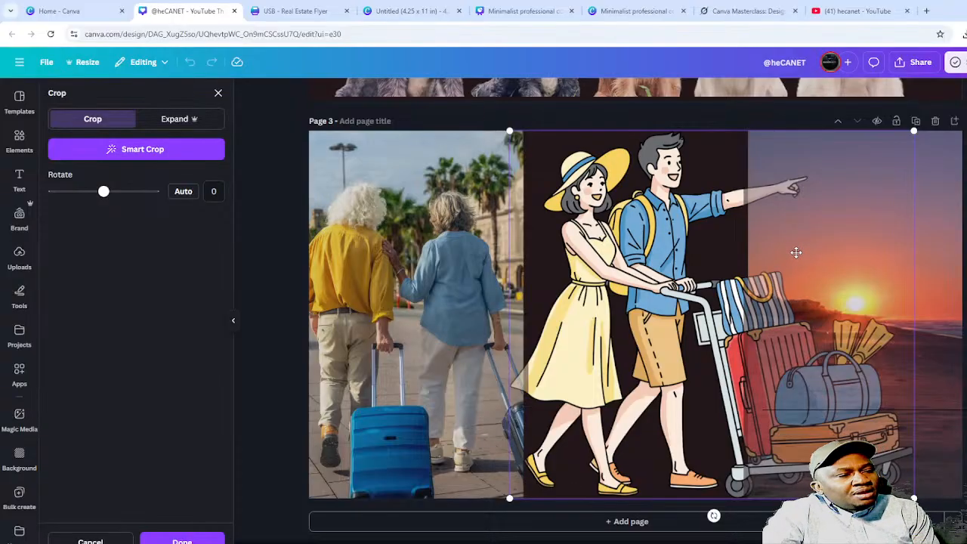
click(434, 323)
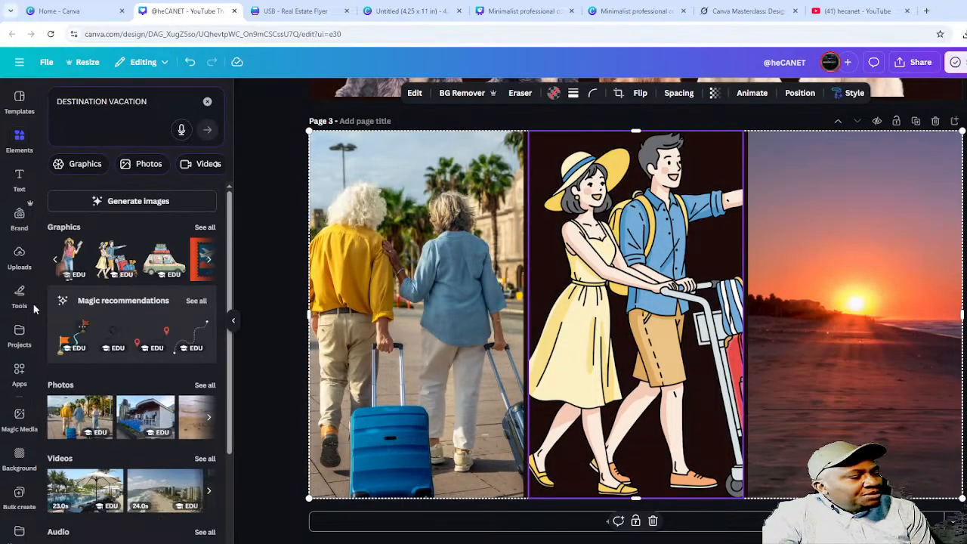
- Drop the palm-tree beach graphic over the right frame's sunset and undo an accidental grid move
click(211, 261)
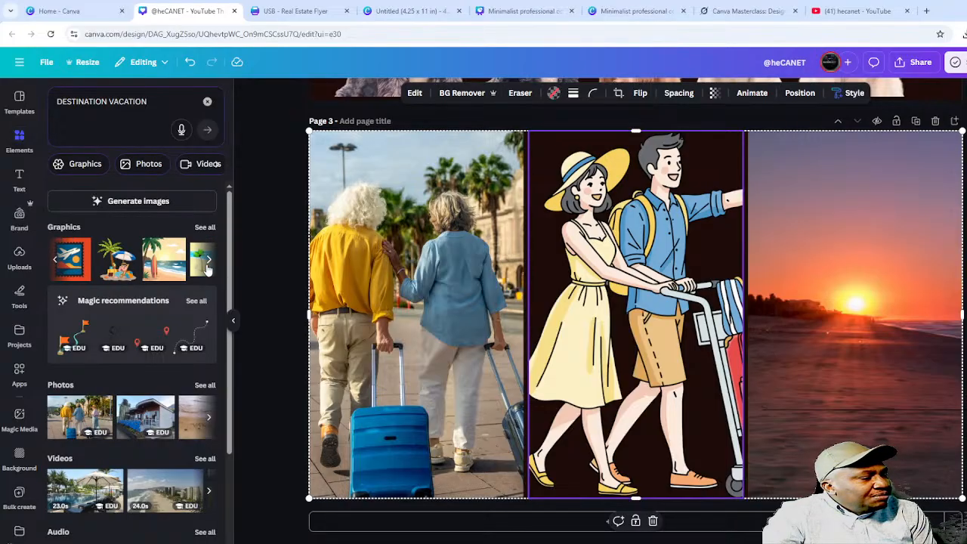
click(123, 271)
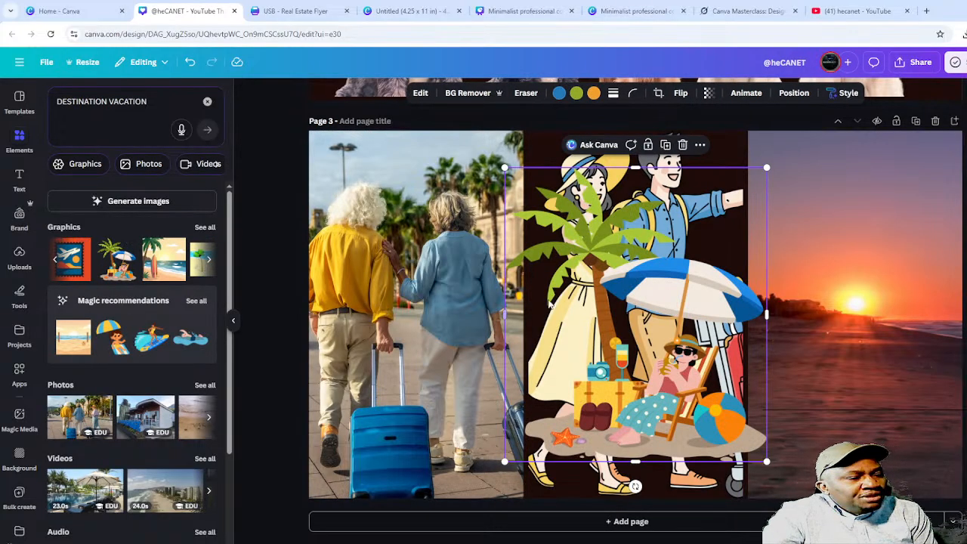
drag(614, 302, 853, 306)
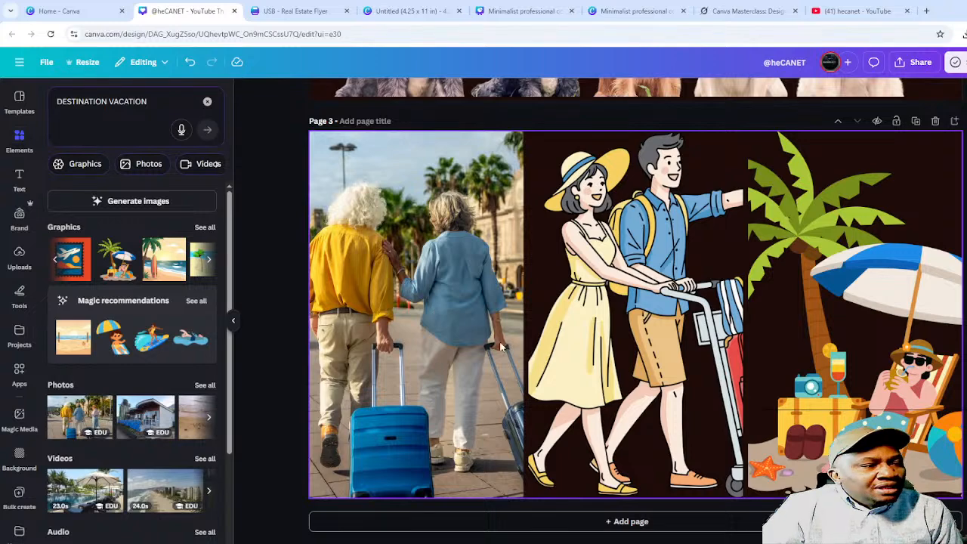
click(458, 347)
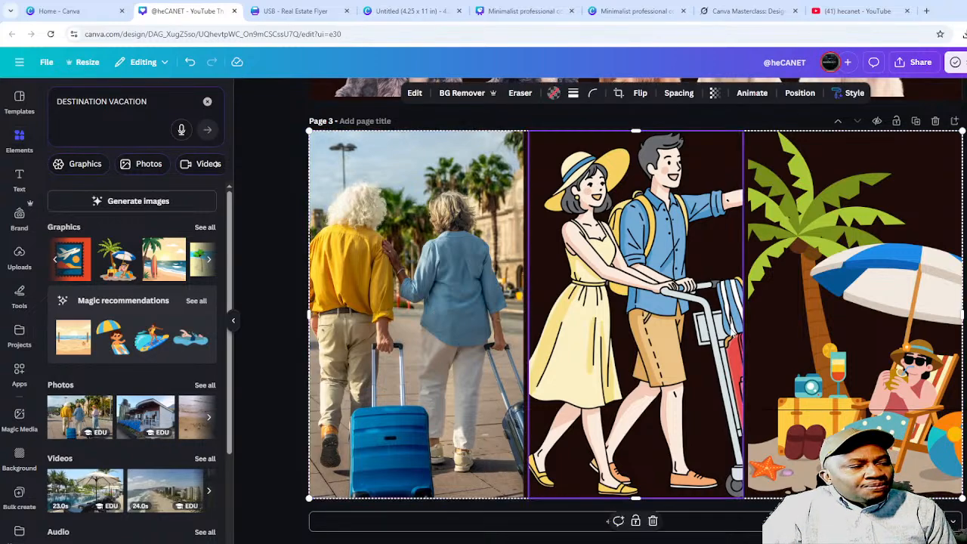
drag(709, 334, 616, 399)
key(ctrl+z)
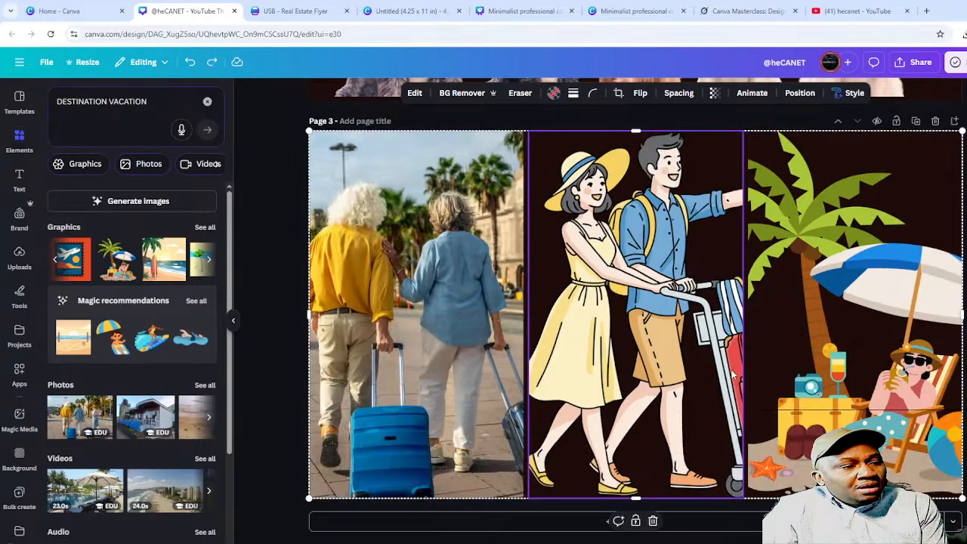
click(884, 538)
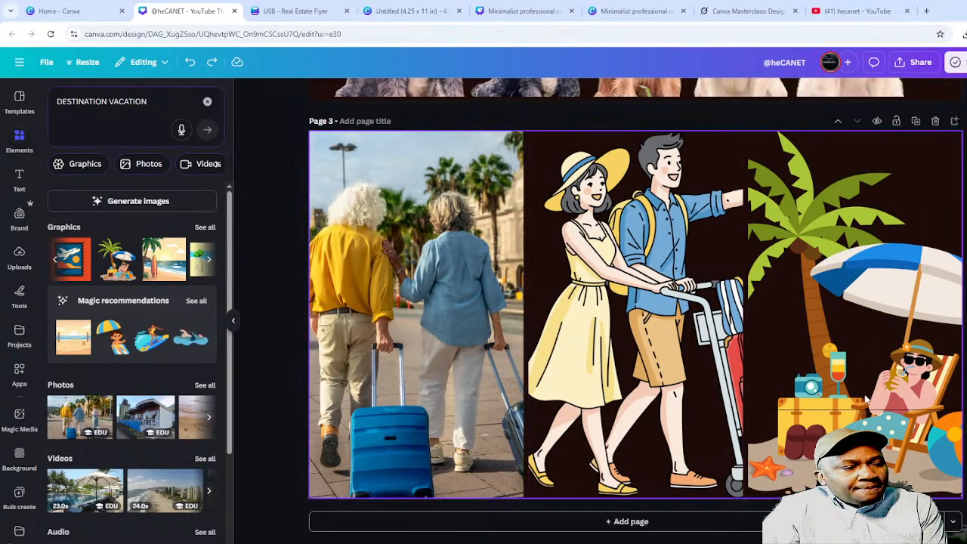
click(604, 322)
- Reposition the beach scene inside the right frame, then undo that reframing
double_click(862, 258)
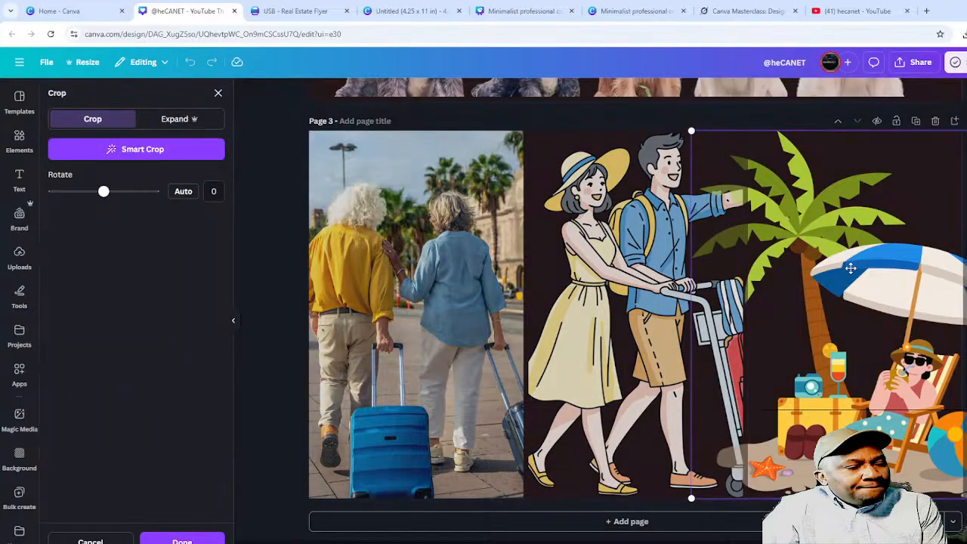
drag(850, 287, 873, 319)
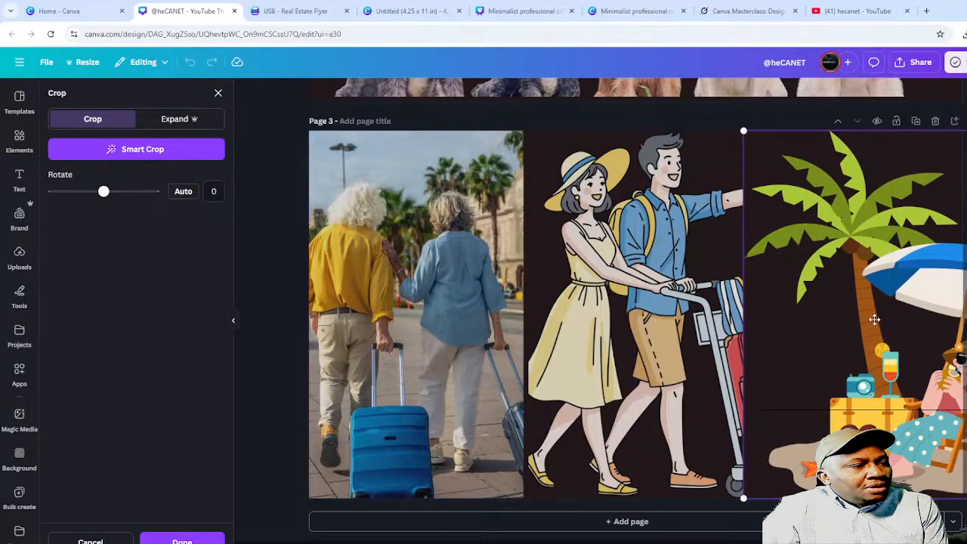
drag(913, 249, 927, 349)
key(Return)
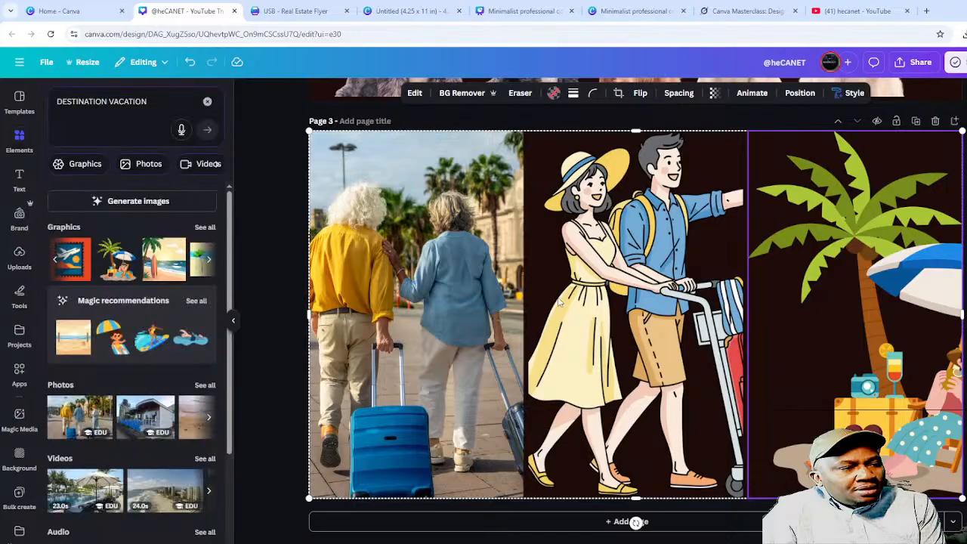
key(Escape)
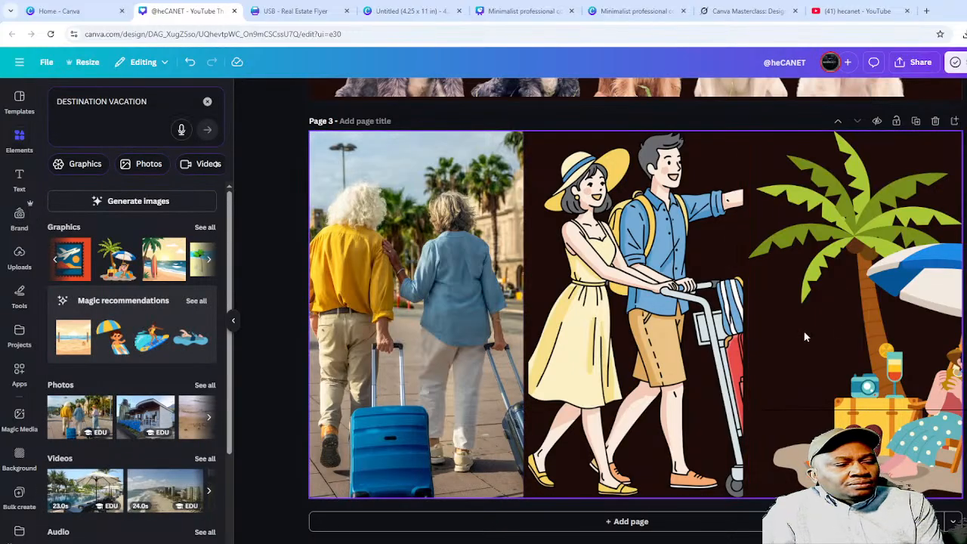
click(652, 290)
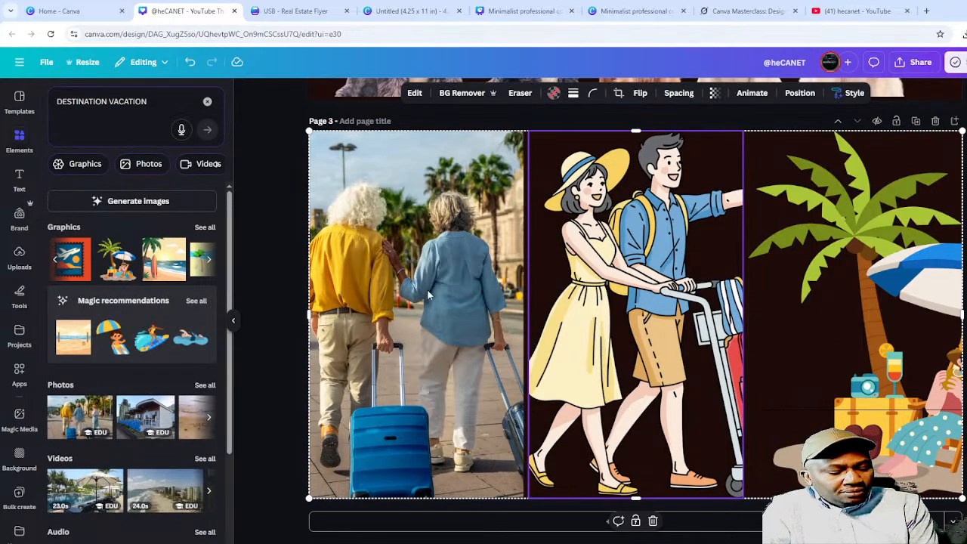
key(ctrl+z)
key(ctrl+z)
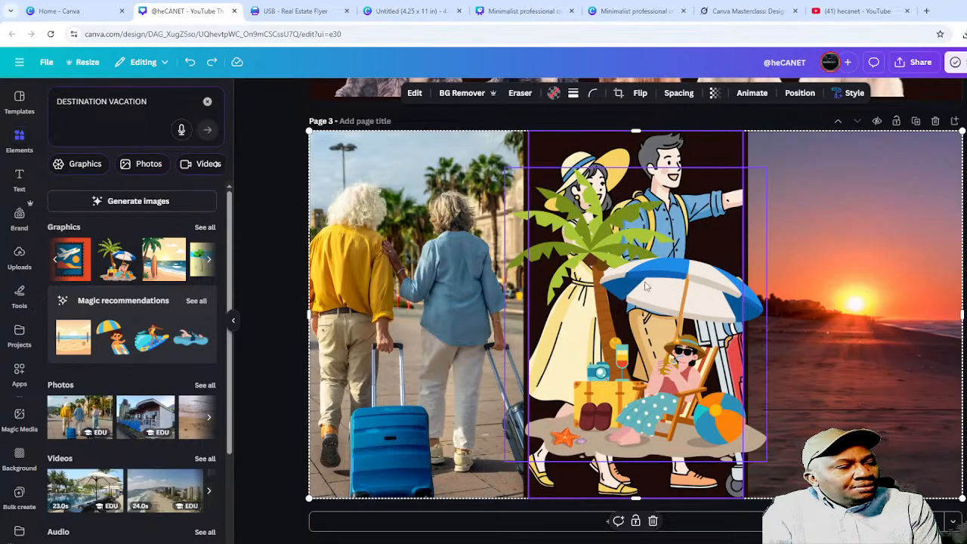
- Move the beach illustration into the right cell, then delete it to leave the placeholder
drag(638, 287, 555, 344)
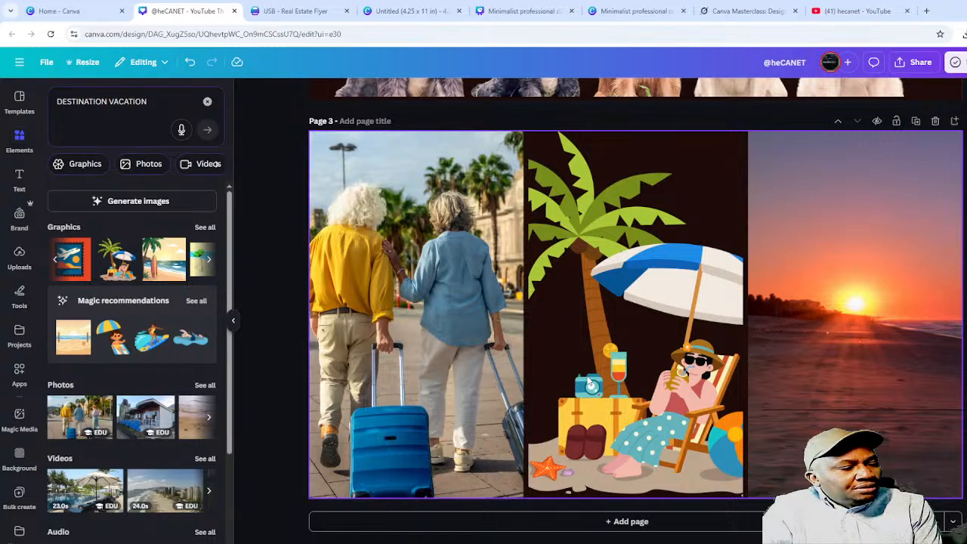
key(ctrl+z)
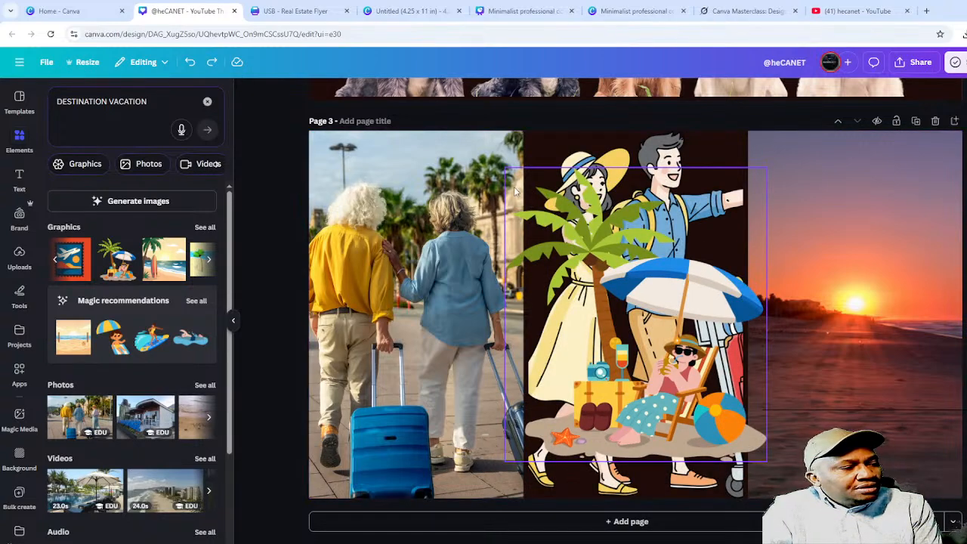
drag(514, 190, 752, 249)
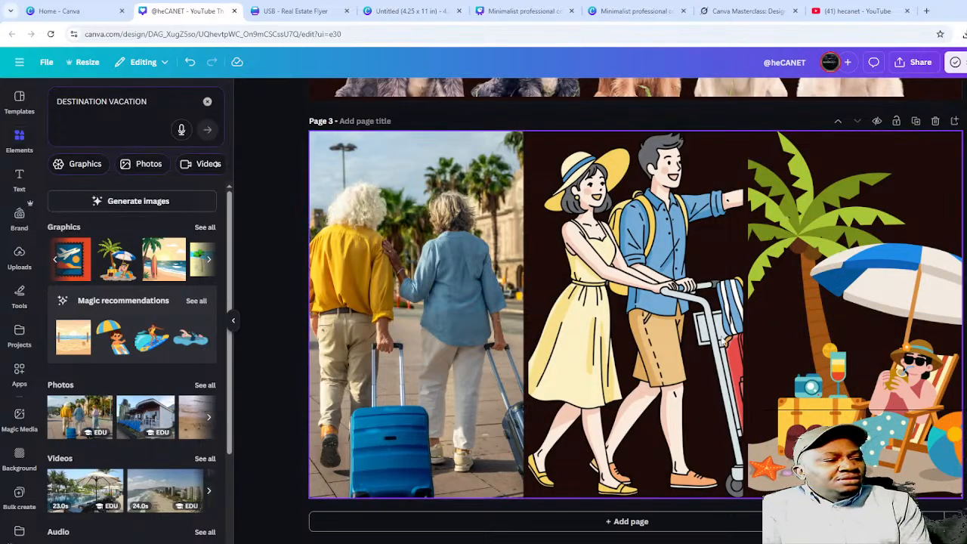
double_click(861, 278)
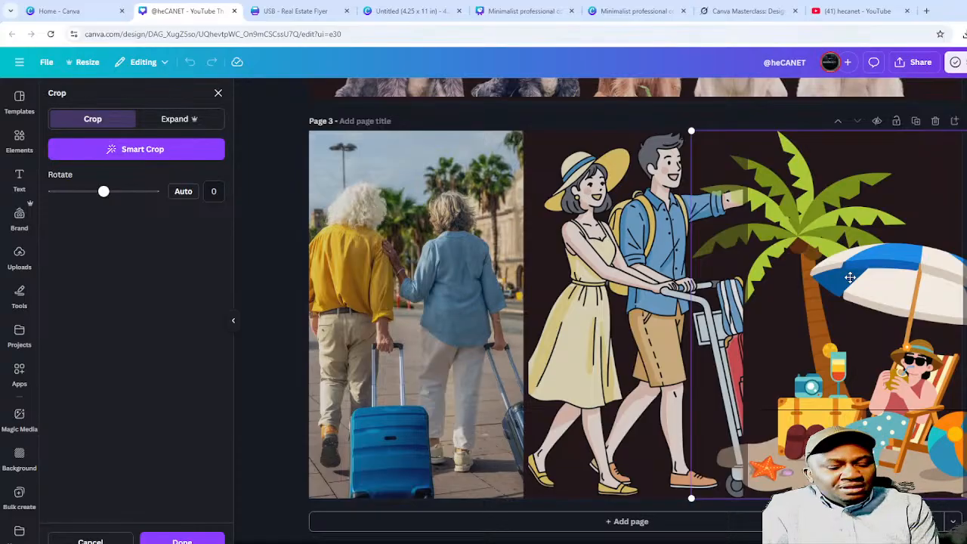
key(Delete)
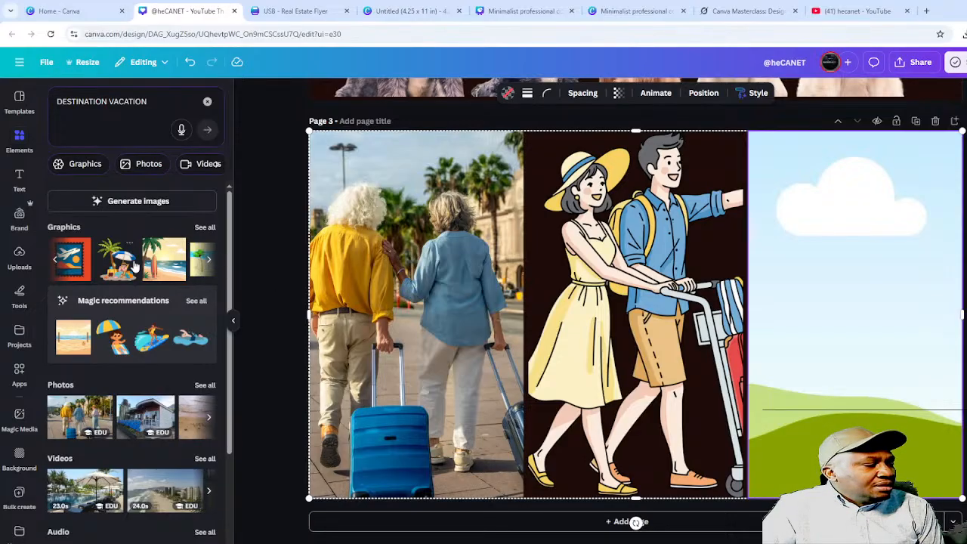
- Place the palm-tree beach graphic in the right cell, aligned to its left edge
click(164, 260)
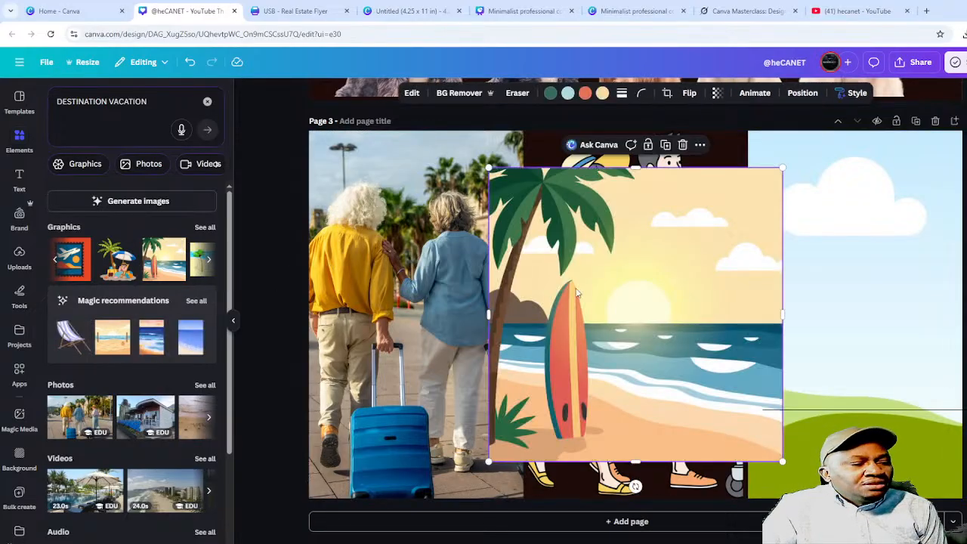
drag(582, 297, 854, 281)
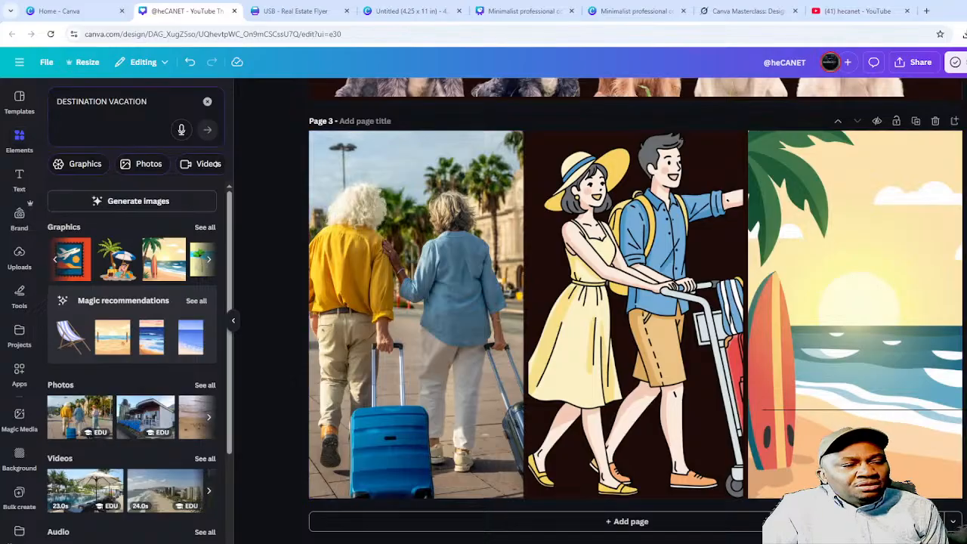
double_click(810, 317)
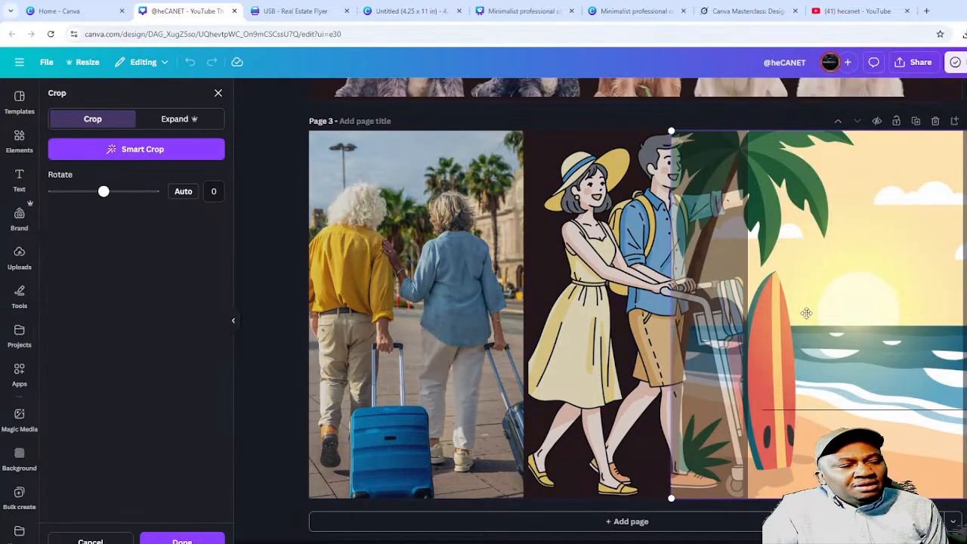
drag(860, 307, 906, 304)
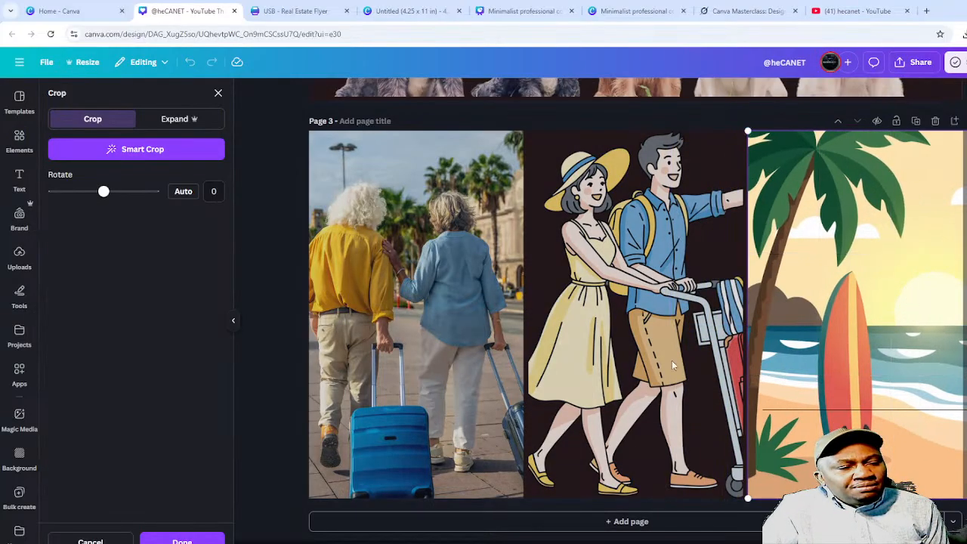
key(Return)
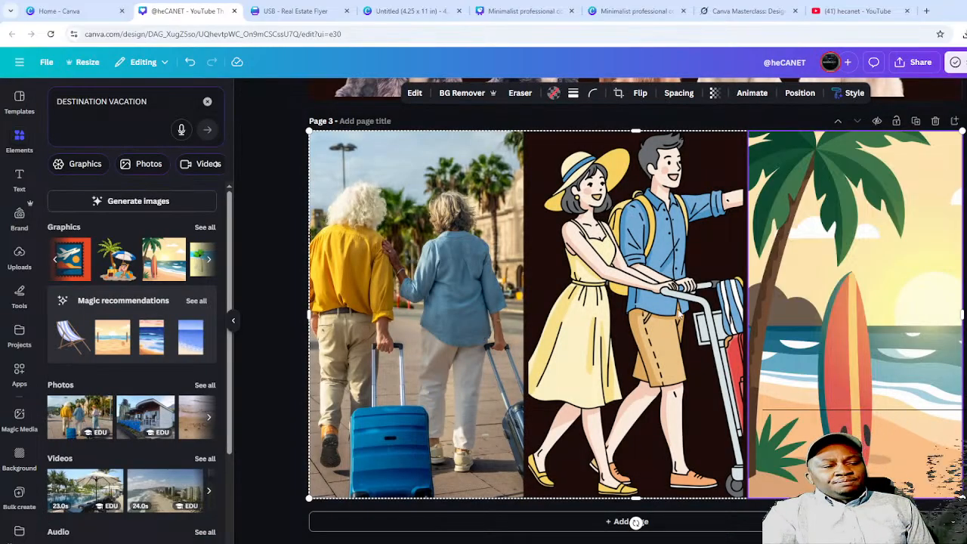
click(966, 325)
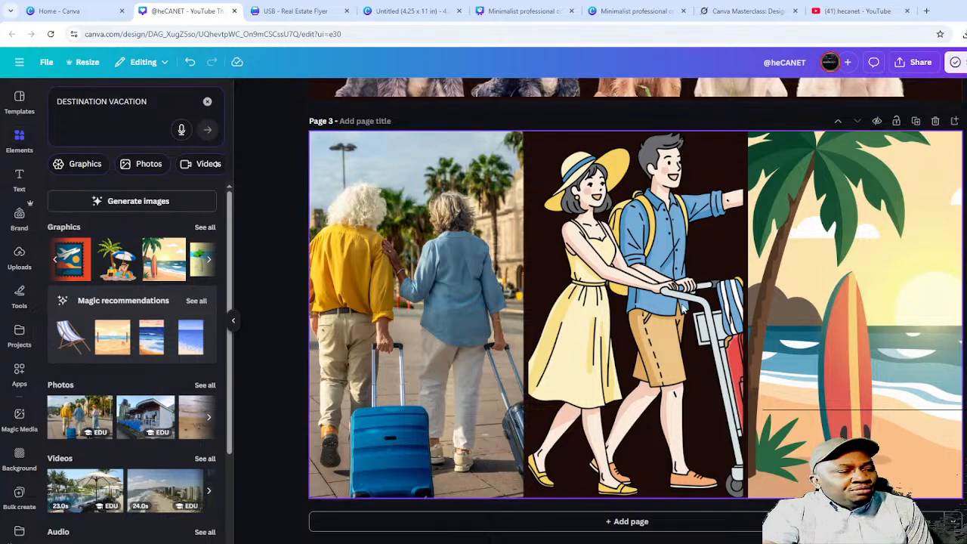
- Slide the couple illustration around within the middle cell
double_click(625, 290)
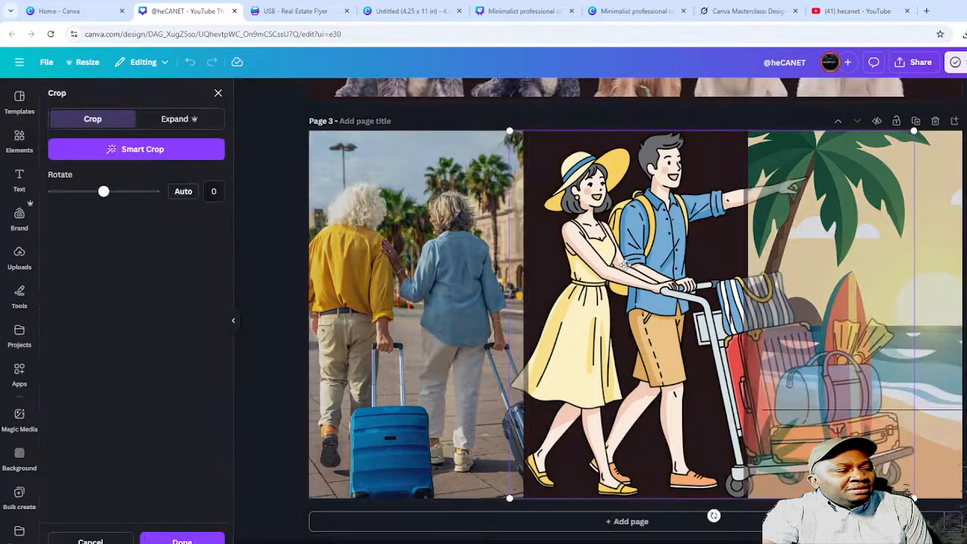
drag(626, 263, 355, 363)
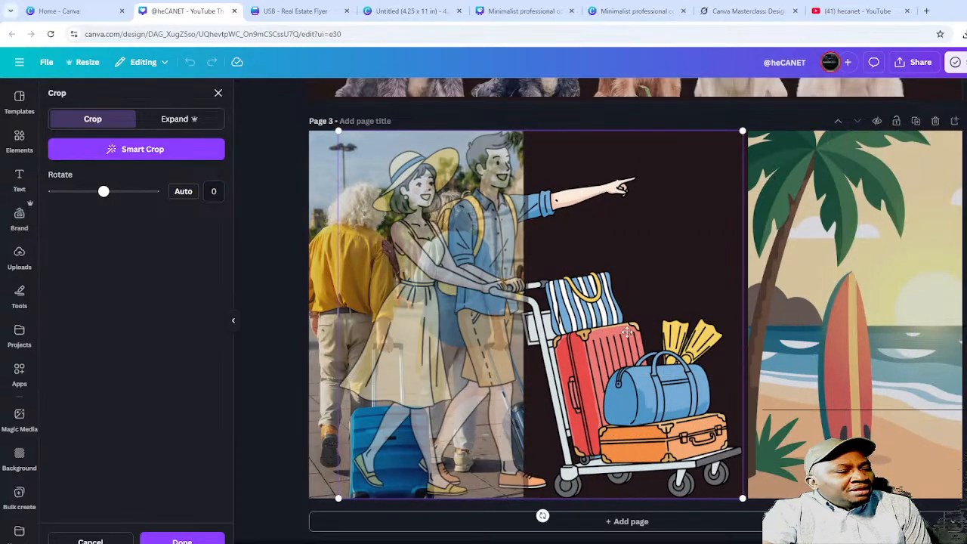
drag(628, 332, 523, 314)
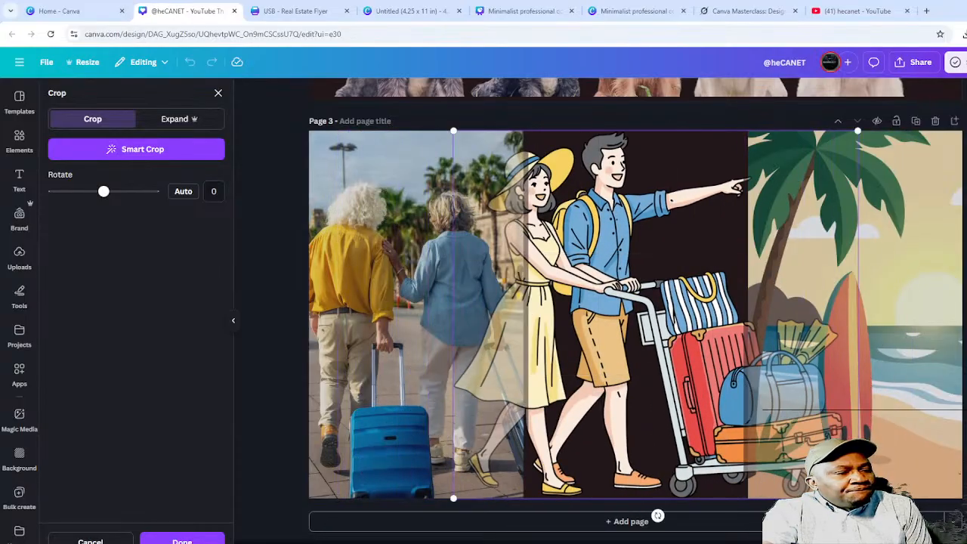
click(908, 262)
- Reposition the elderly couple photo in the left cell, then delete it
click(458, 288)
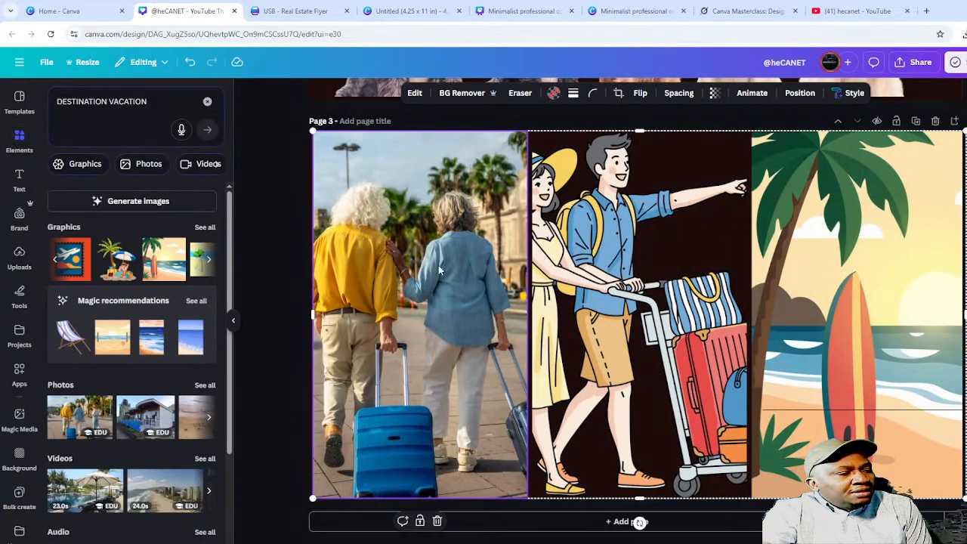
double_click(438, 266)
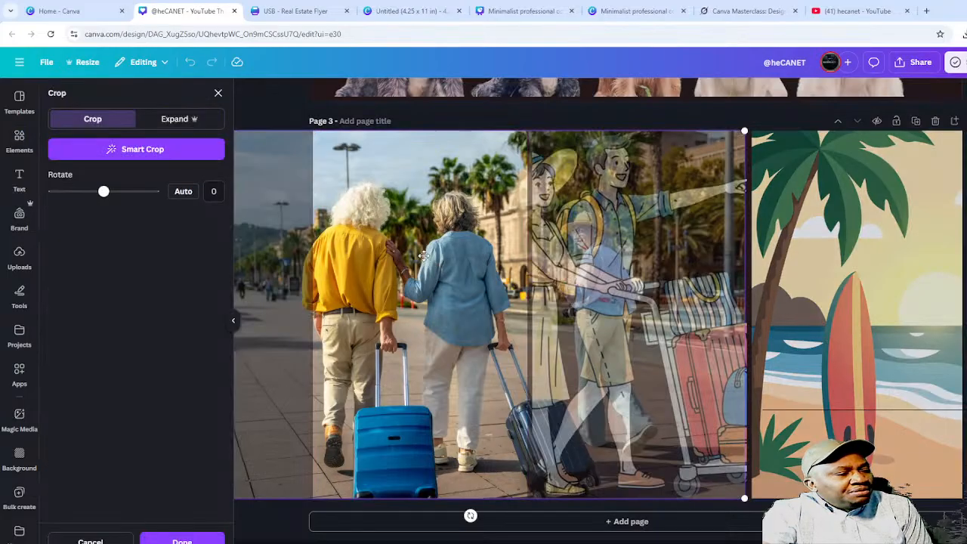
drag(421, 260, 676, 292)
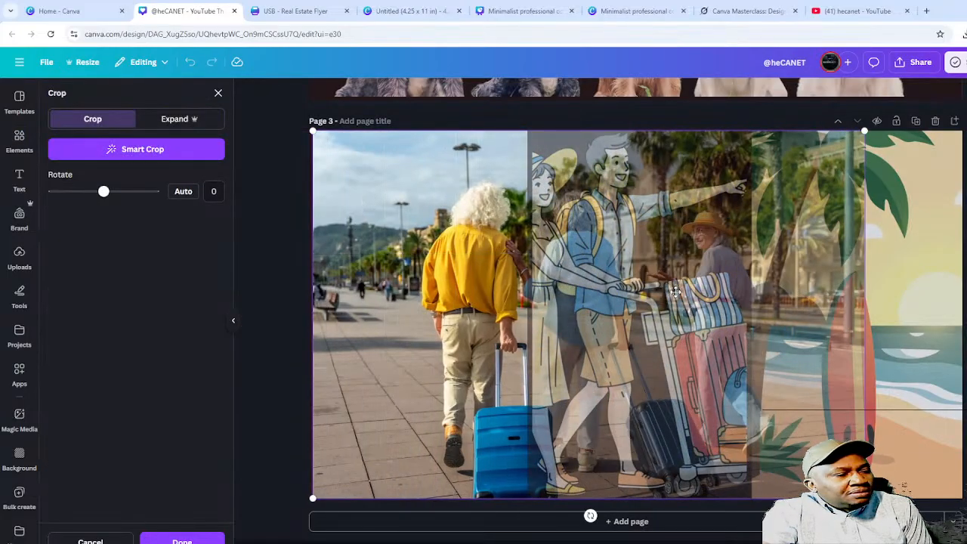
click(662, 274)
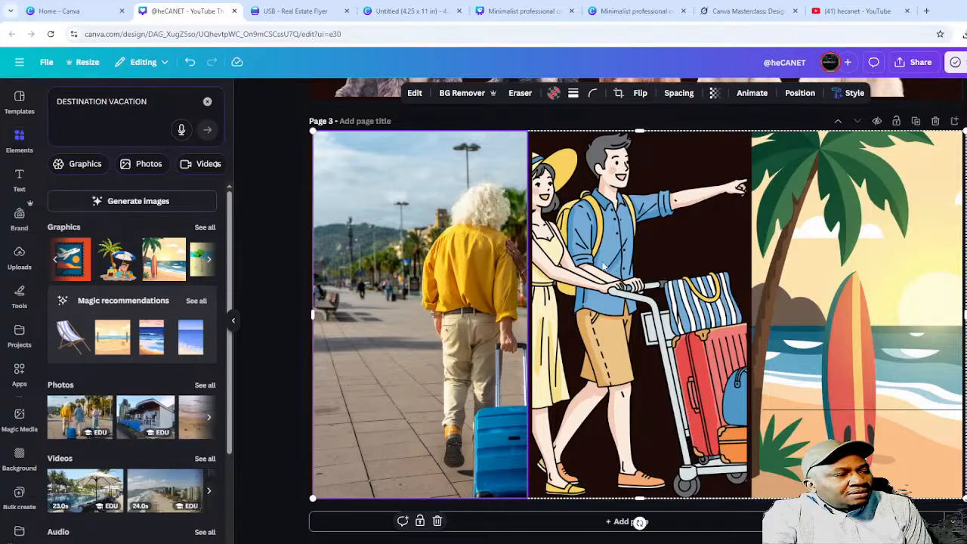
drag(439, 275, 444, 275)
click(444, 277)
key(Delete)
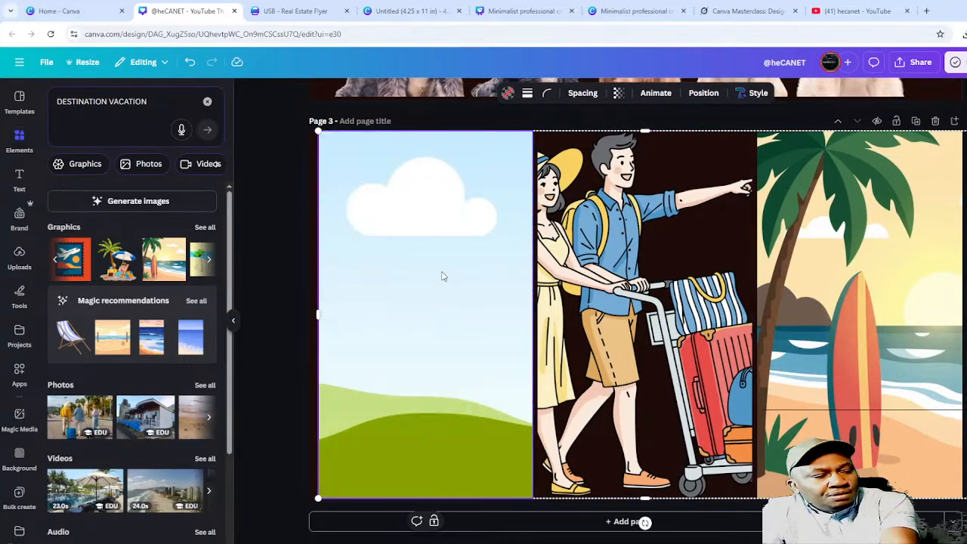
- Remove the couple illustration from the middle cell, leaving its placeholder scene
click(642, 250)
double_click(626, 258)
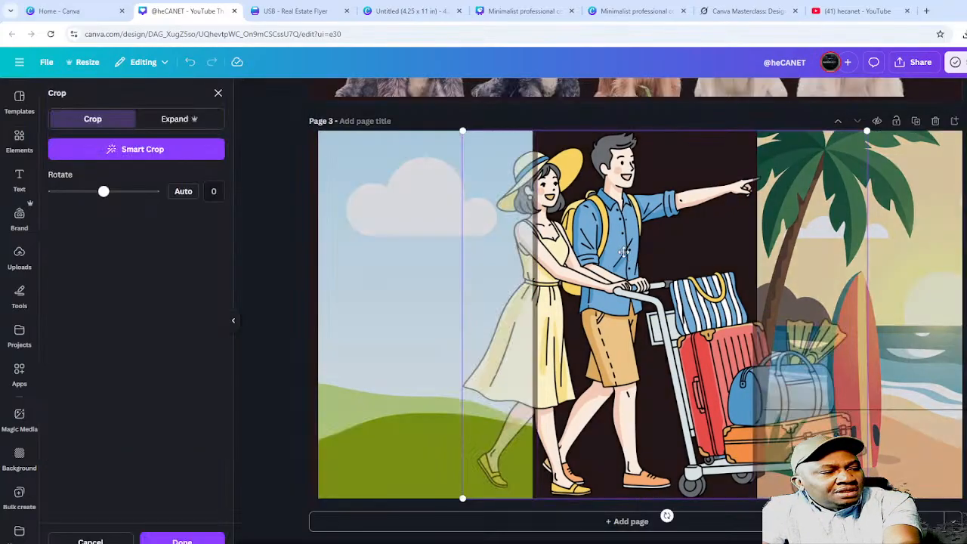
drag(633, 262, 306, 266)
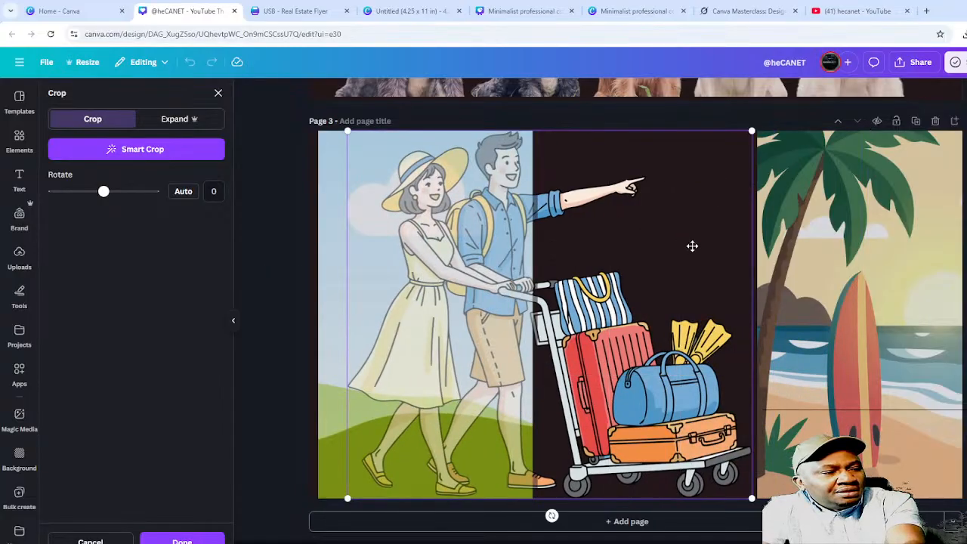
key(Delete)
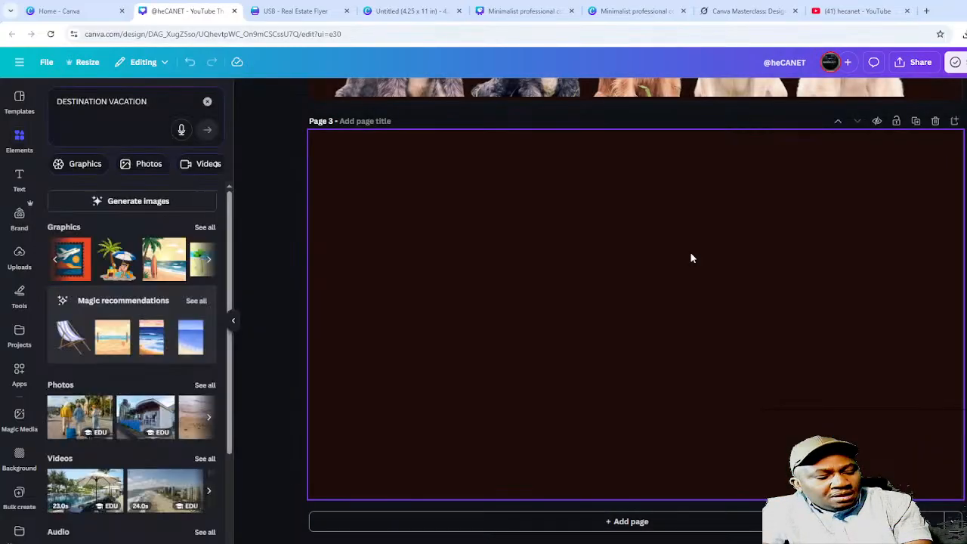
drag(605, 259, 615, 255)
double_click(613, 255)
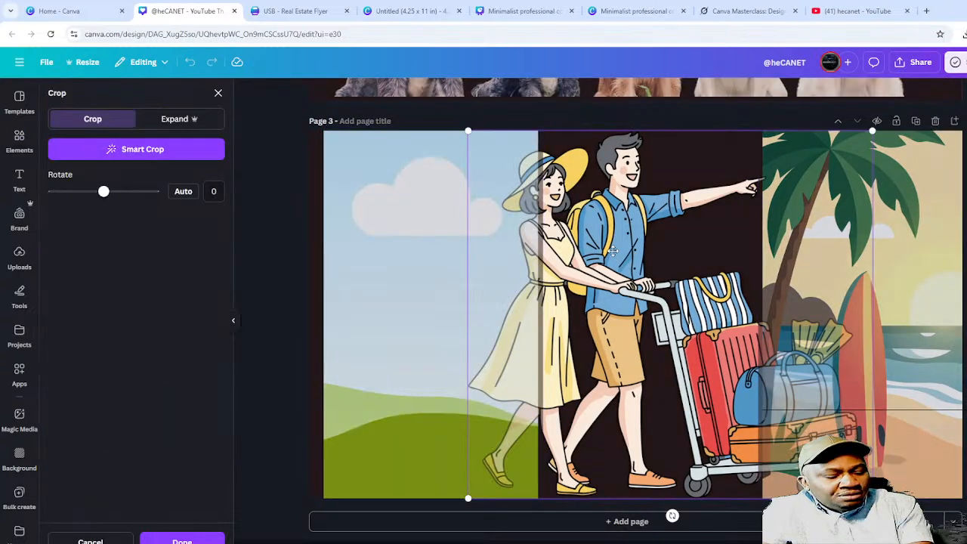
key(Delete)
key(ctrl+z)
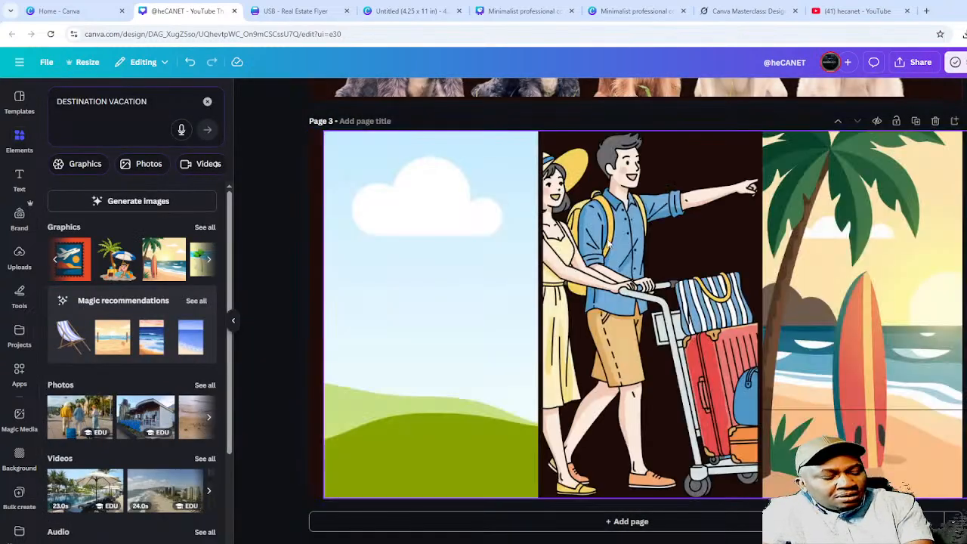
double_click(607, 245)
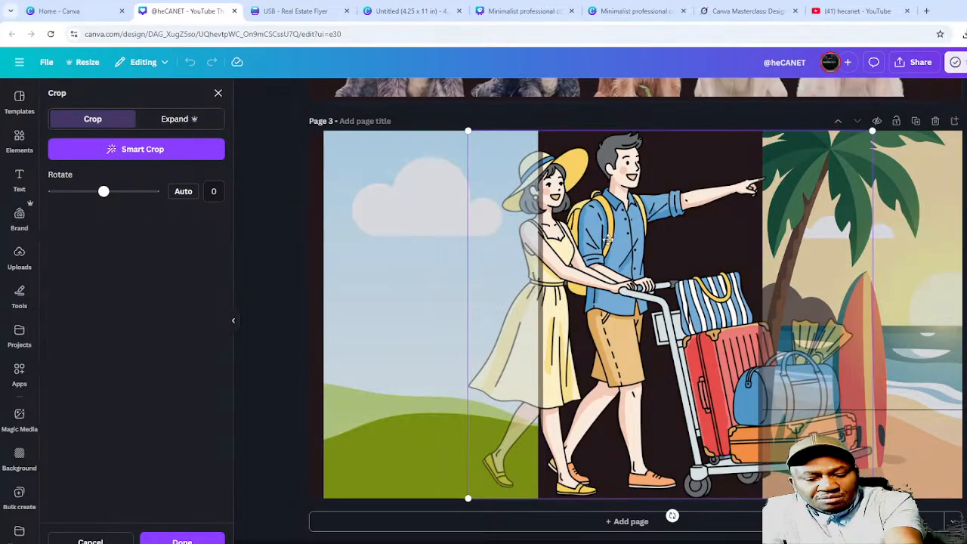
key(Delete)
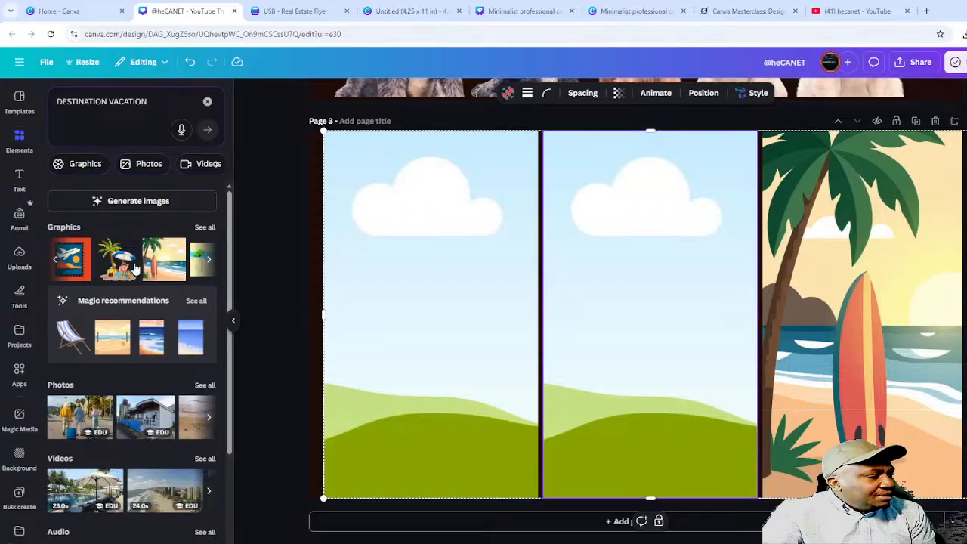
- Page through the vacation graphics carousel to view suitcase and traveller illustrations
click(54, 259)
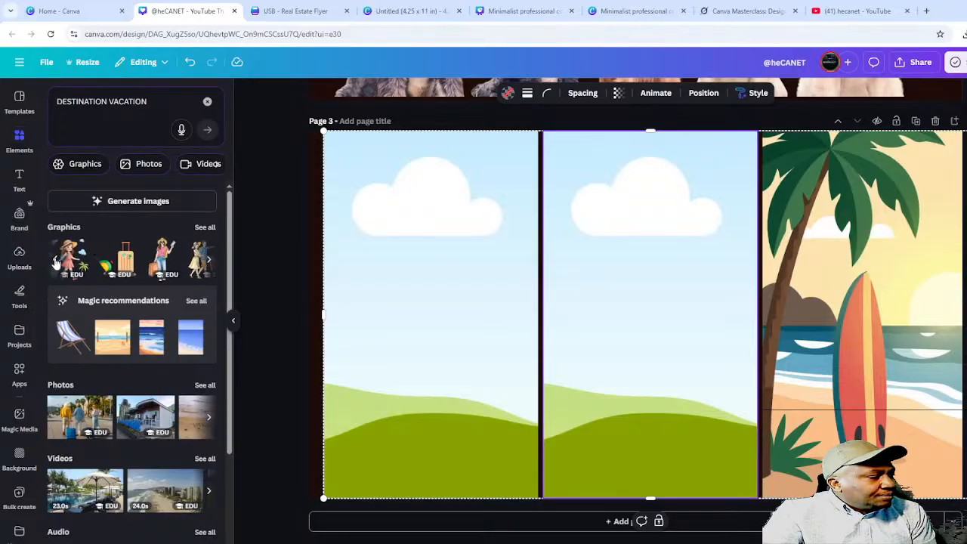
click(55, 260)
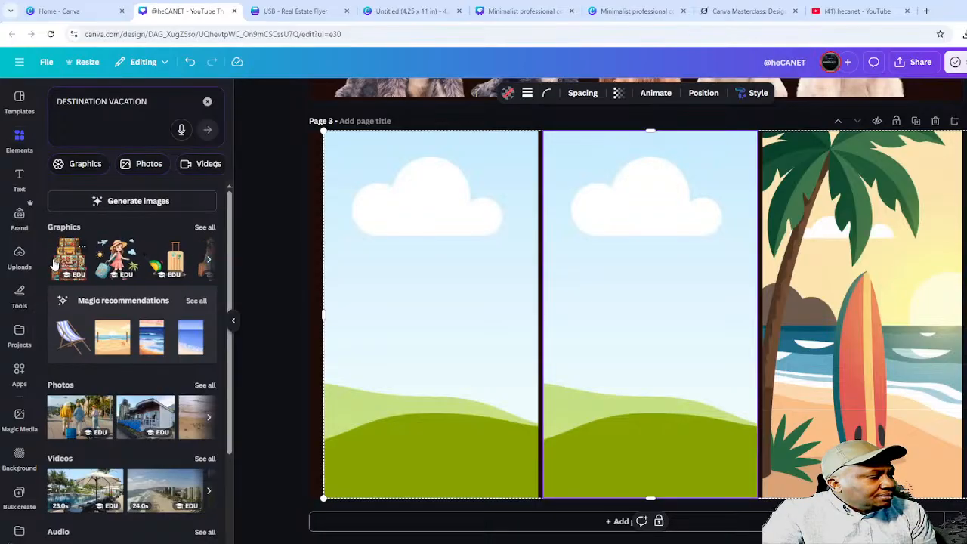
click(210, 264)
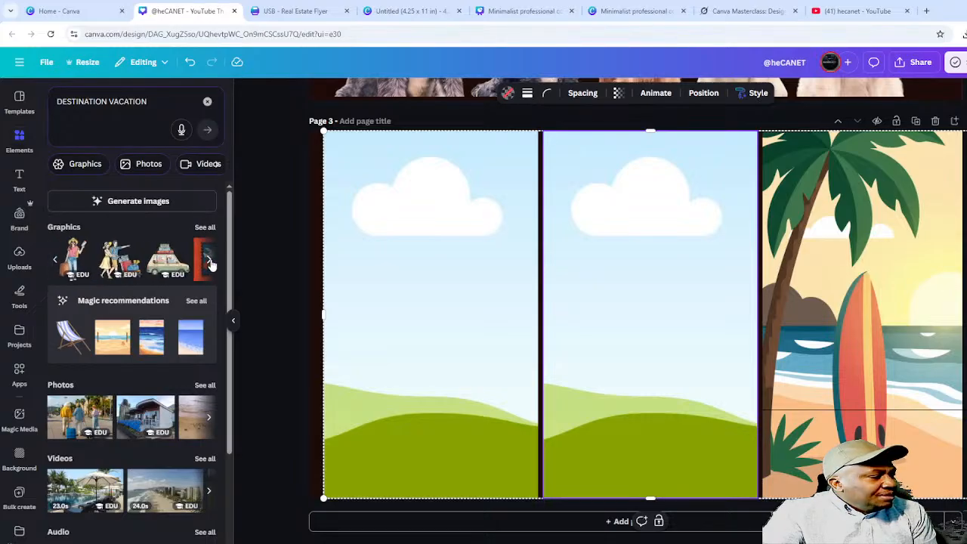
click(209, 262)
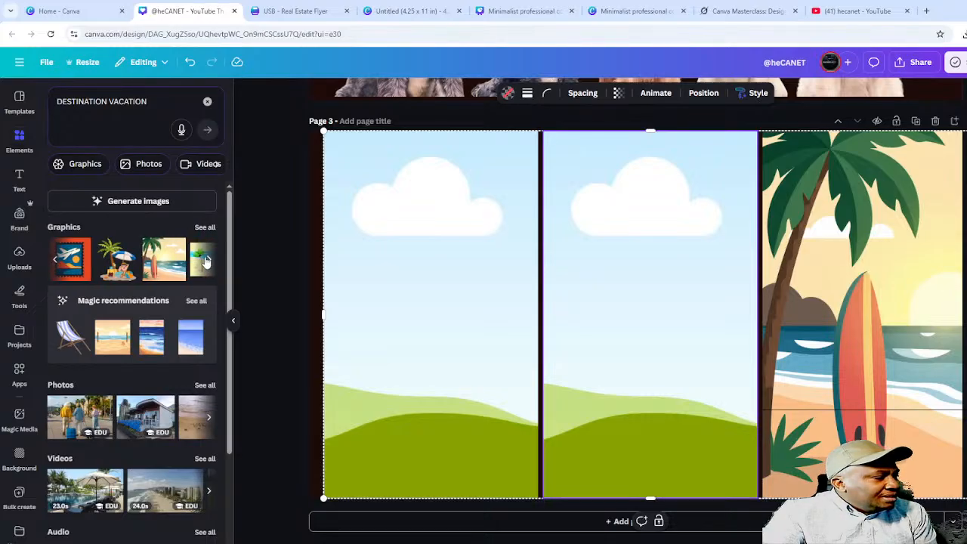
click(209, 262)
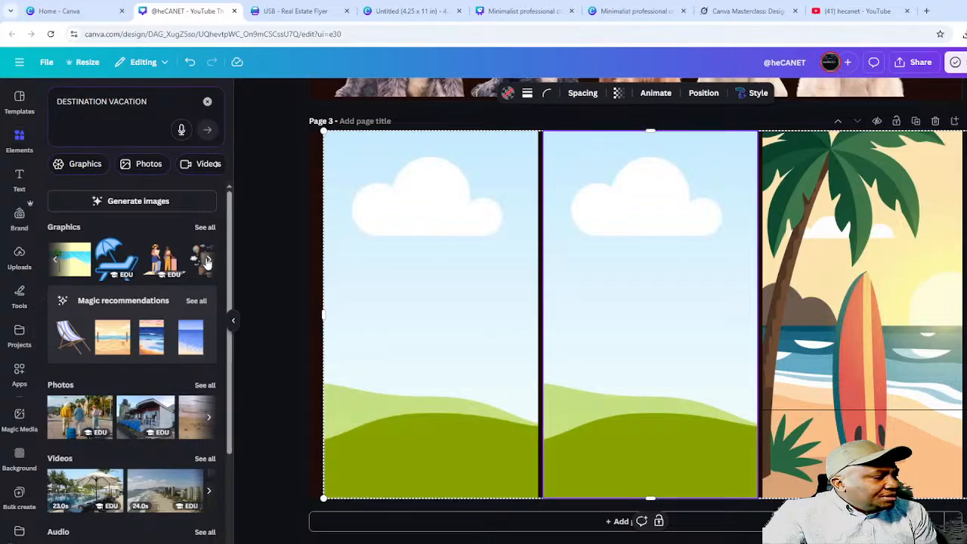
click(211, 262)
click(210, 261)
click(209, 261)
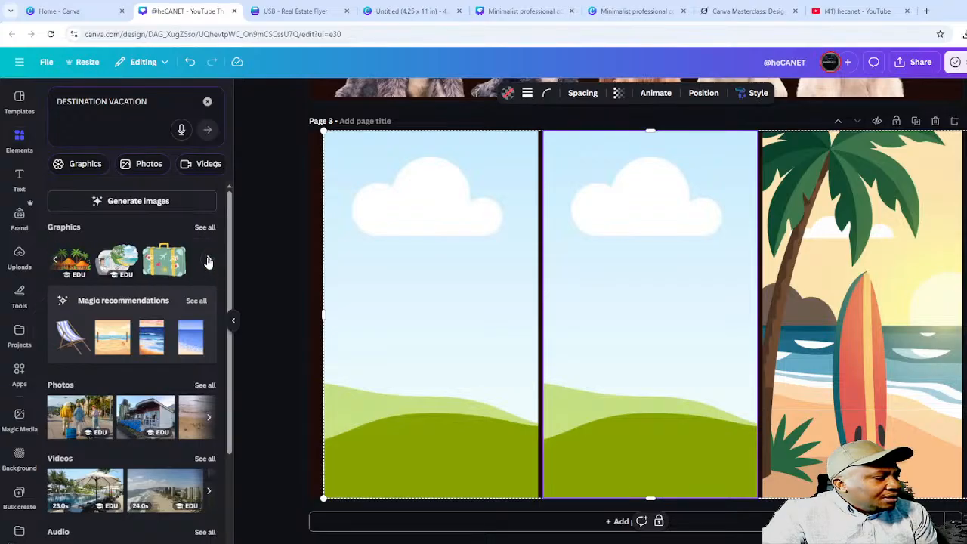
click(209, 261)
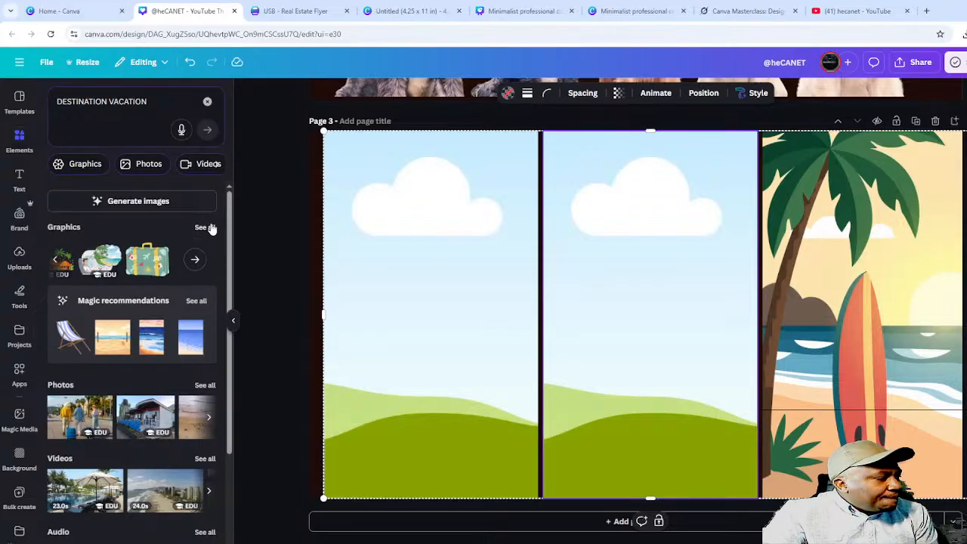
- Show all DESTINATION VACATION graphic results and scroll through the list
click(205, 227)
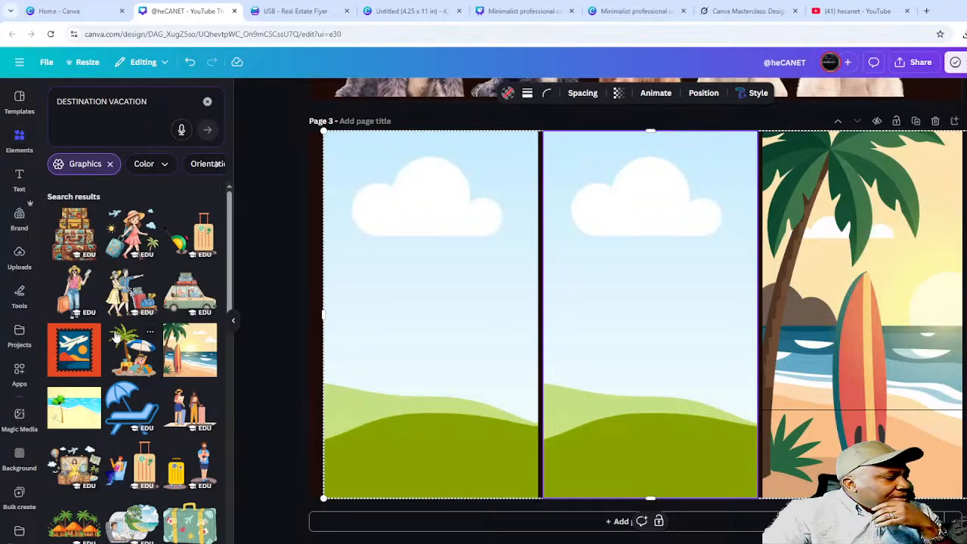
scroll(124, 338, down, 5)
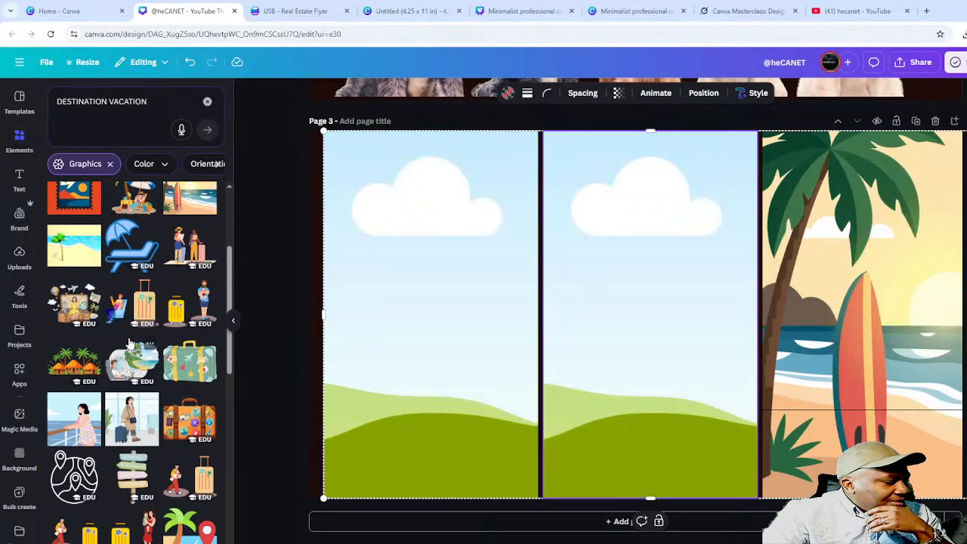
scroll(136, 344, down, 3)
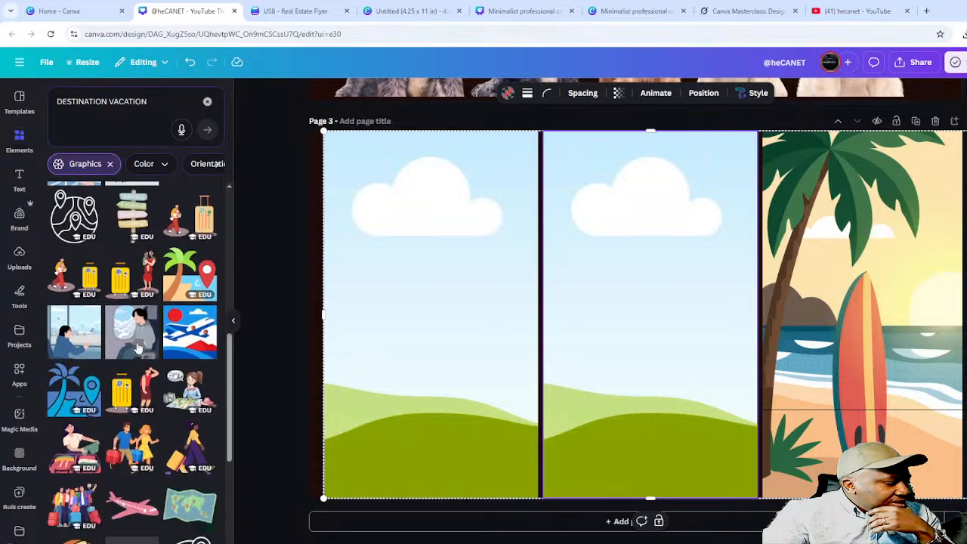
scroll(139, 346, down, 5)
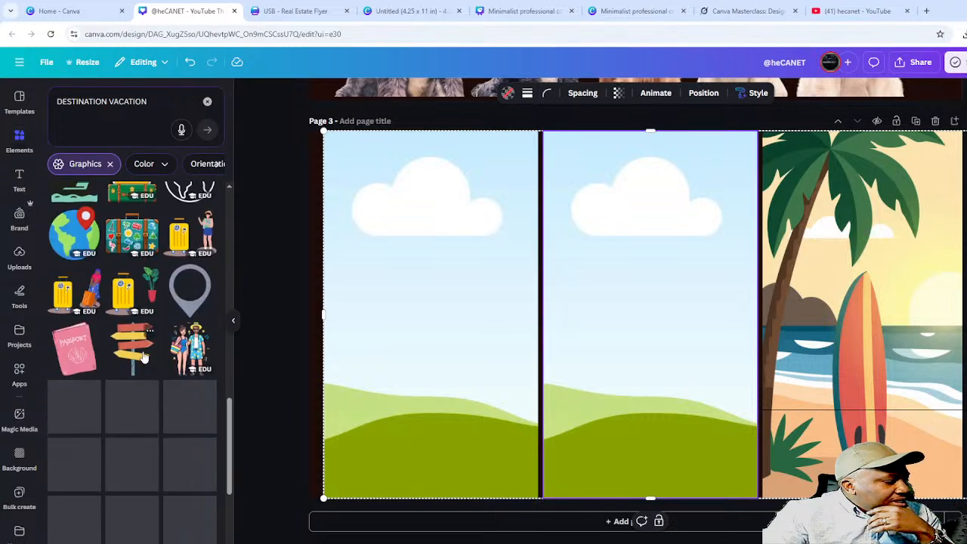
scroll(145, 358, down, 4)
scroll(149, 355, up, 2)
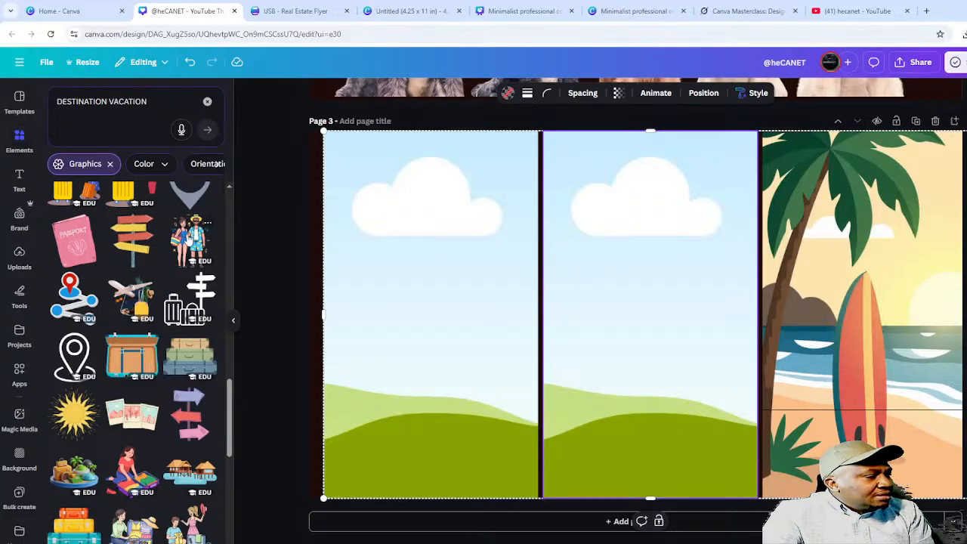
- Drop the swimwear beach couple illustration into the grid's middle frame
click(190, 240)
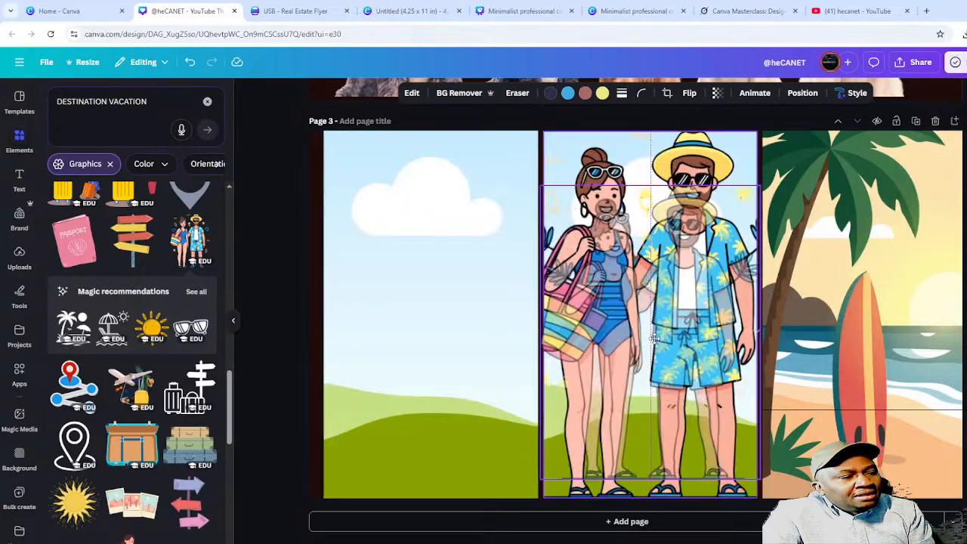
drag(655, 339, 685, 416)
click(402, 318)
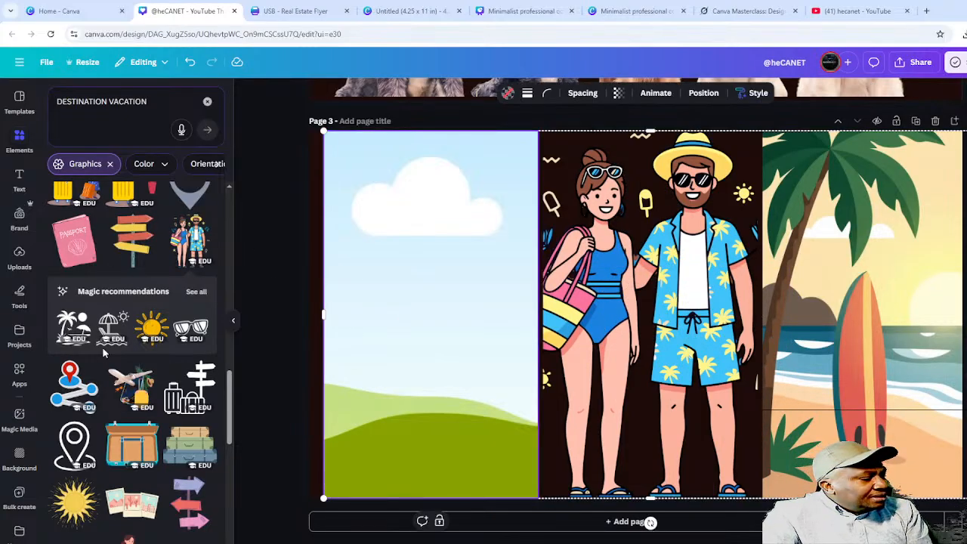
- Try the airplane graphic on the left panel's sky, then delete it
scroll(117, 274, down, 4)
scroll(173, 389, down, 5)
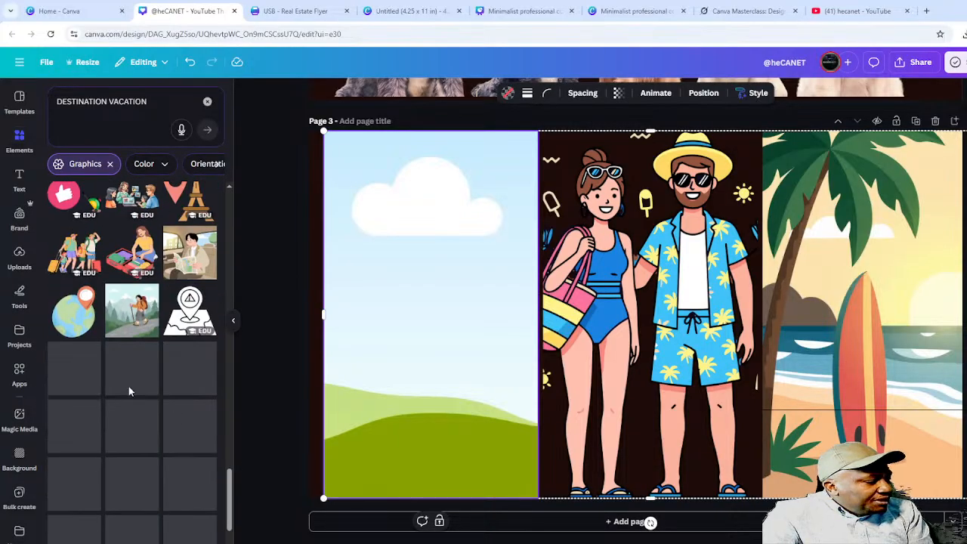
scroll(150, 384, down, 1)
scroll(152, 387, down, 4)
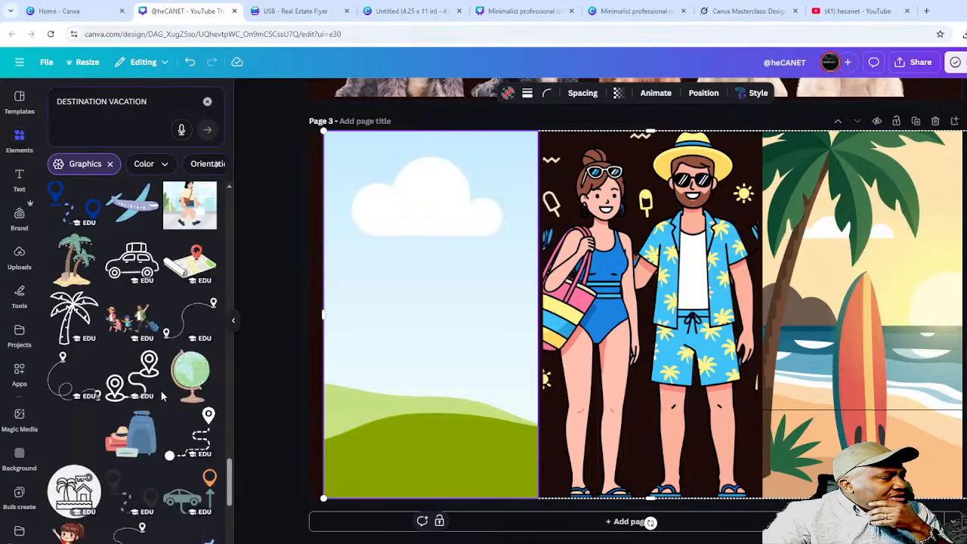
scroll(169, 349, up, 2)
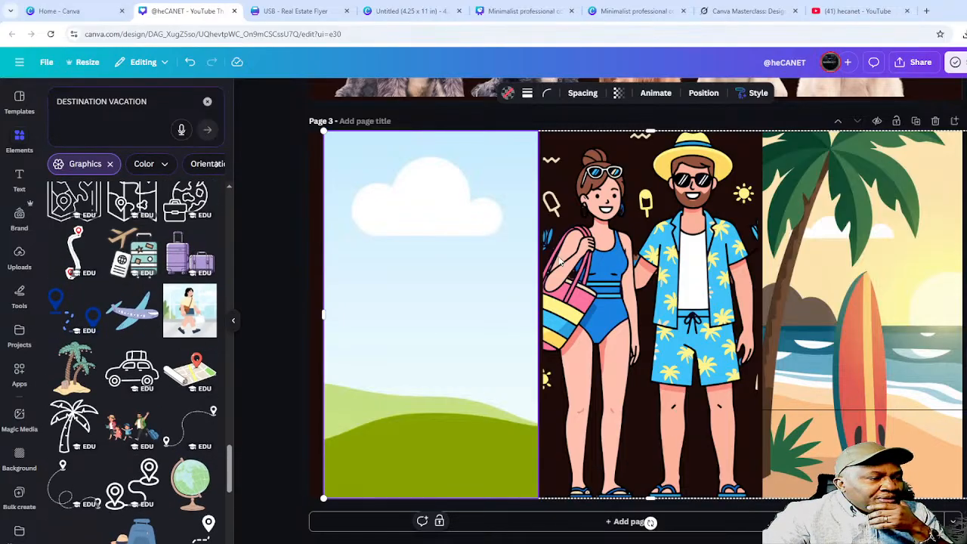
click(139, 321)
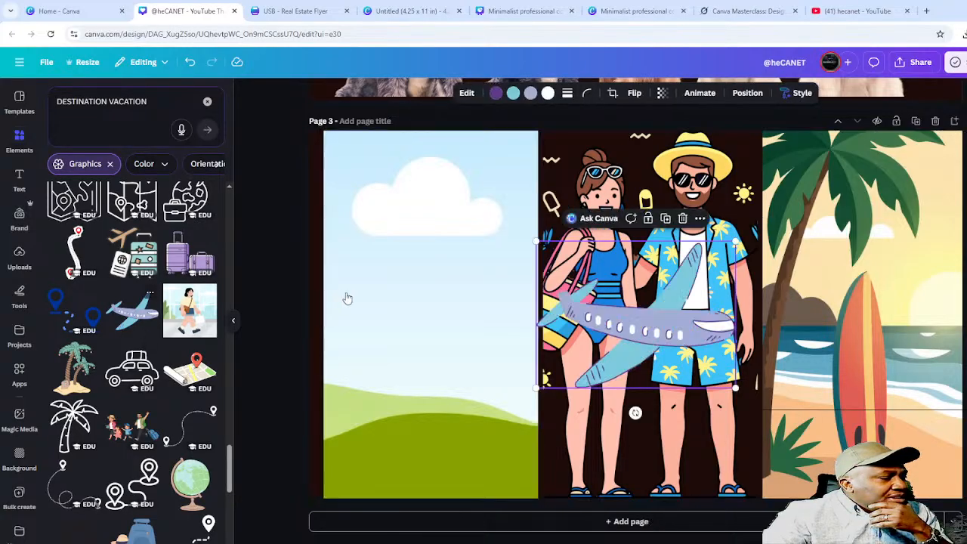
drag(666, 328, 412, 319)
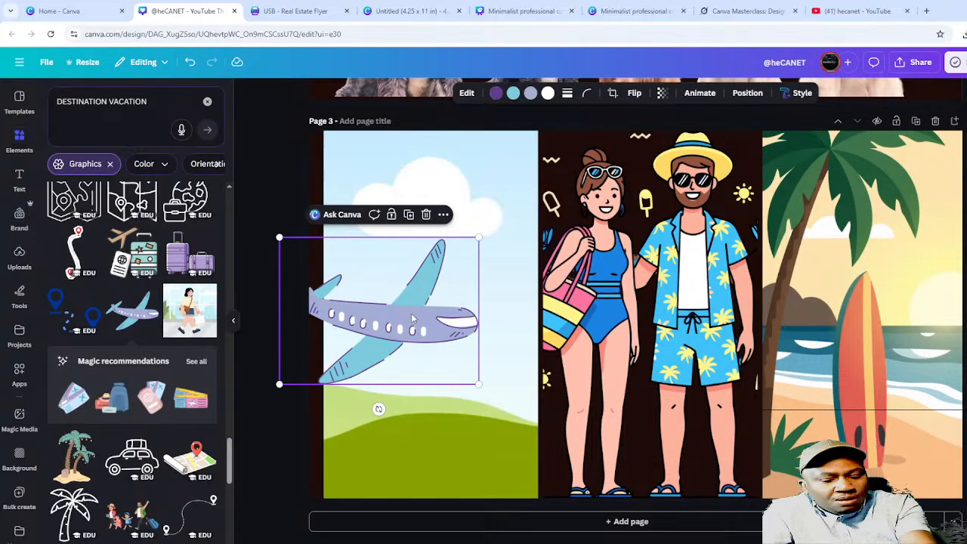
key(Delete)
scroll(121, 423, down, 4)
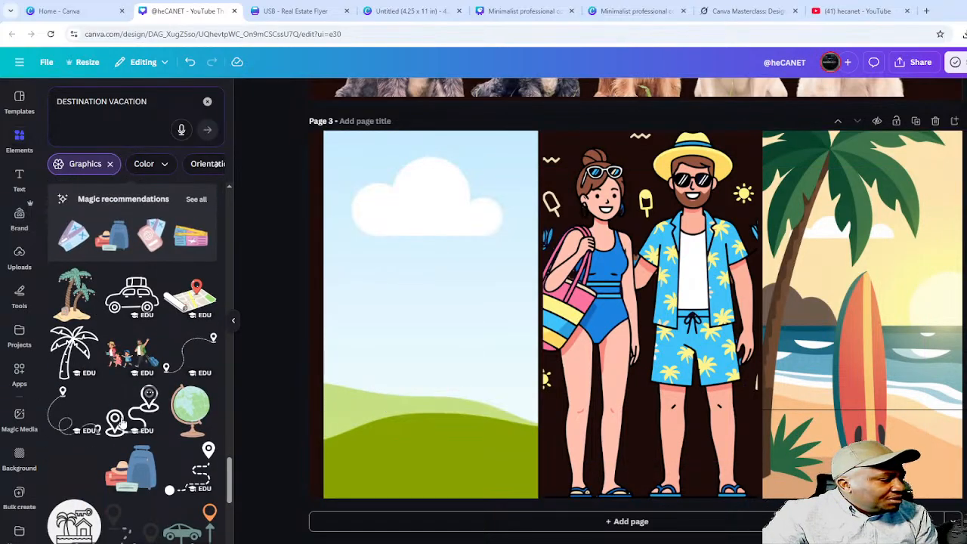
- Fill the left frame with the walking-family illustration, cropped to the waving traveller and suitcase
click(130, 356)
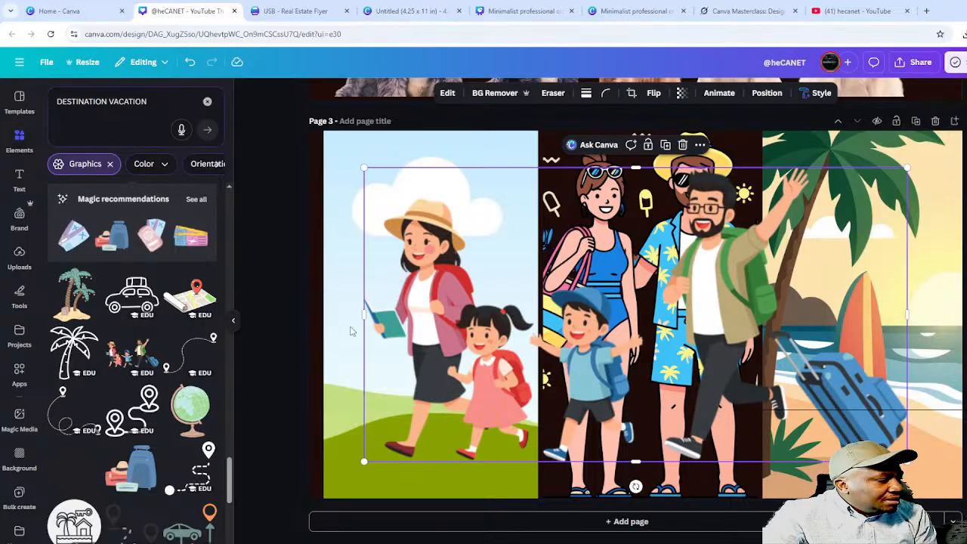
drag(493, 321, 425, 296)
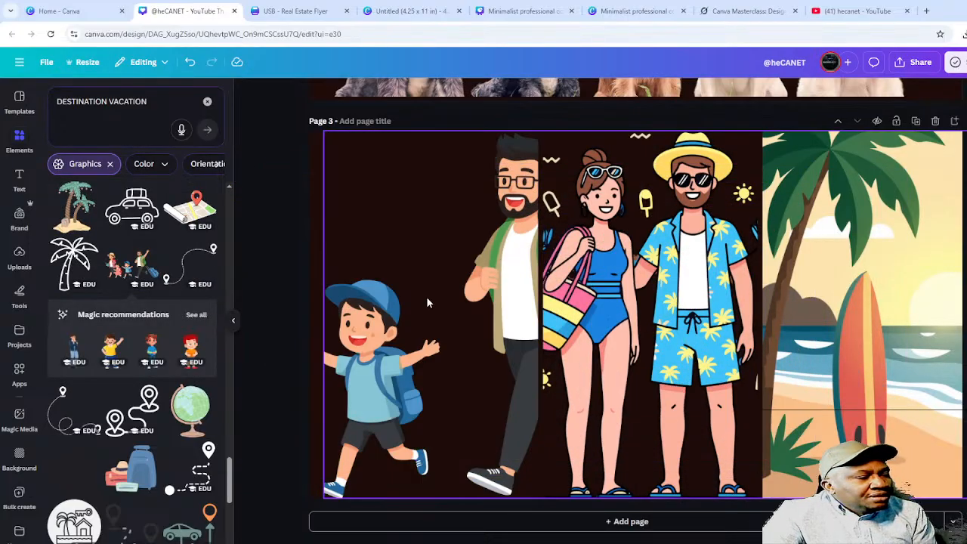
double_click(463, 271)
drag(463, 271, 316, 302)
key(Return)
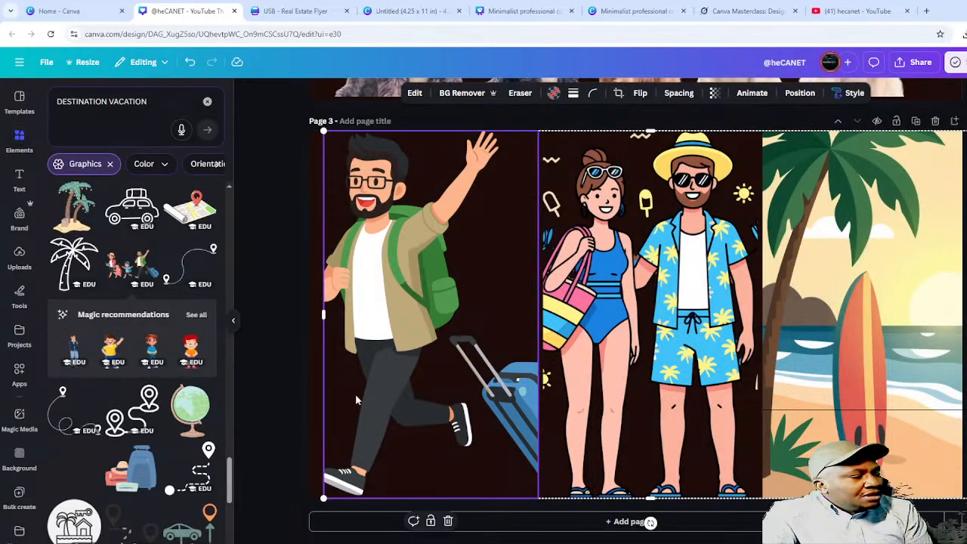
- Clear the Graphics filter and close the Elements panel to widen the canvas
click(110, 163)
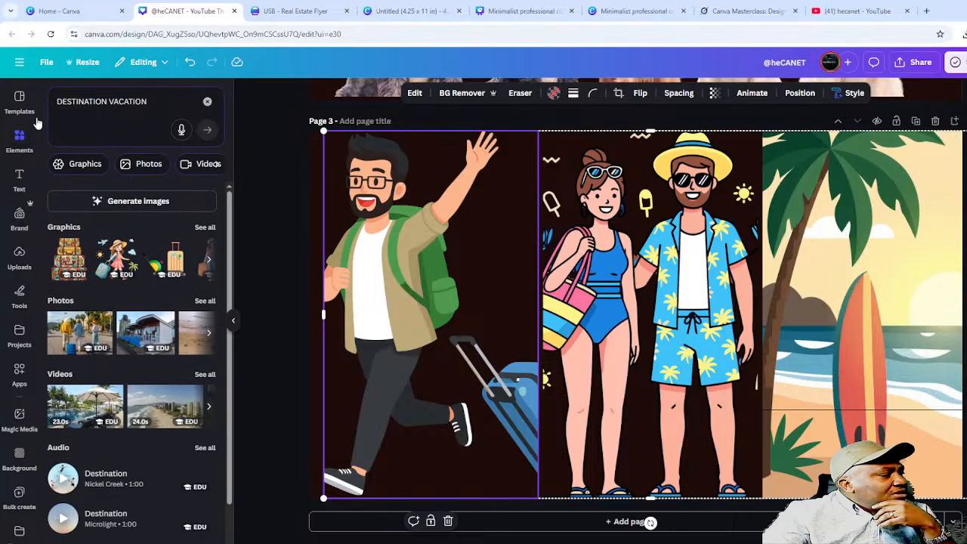
click(17, 144)
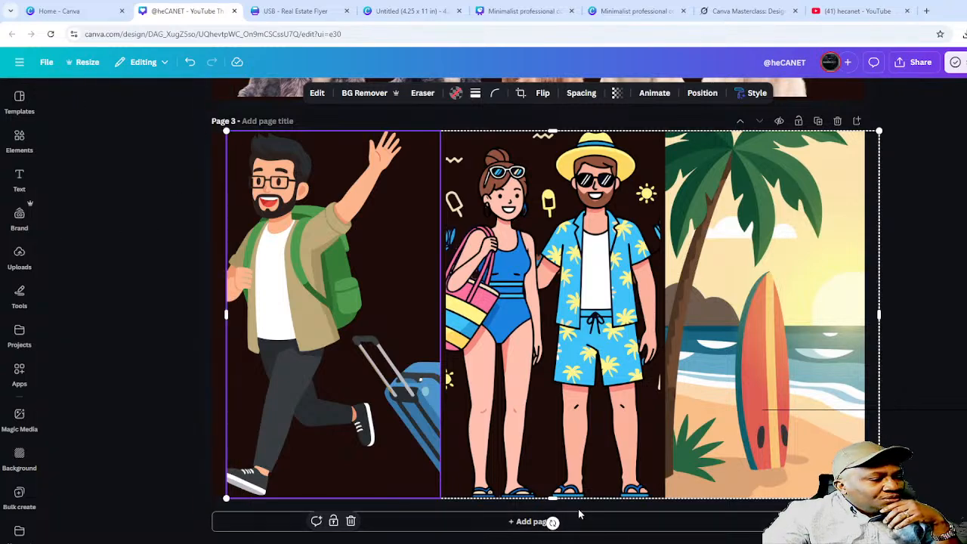
click(937, 350)
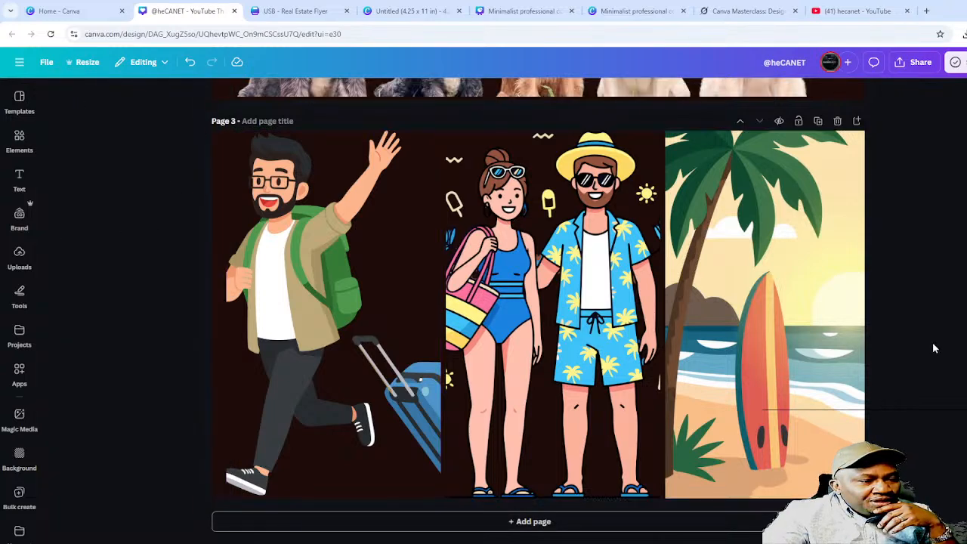
- Add a blank page 4 and clear the DESTINATION VACATION element search
click(557, 531)
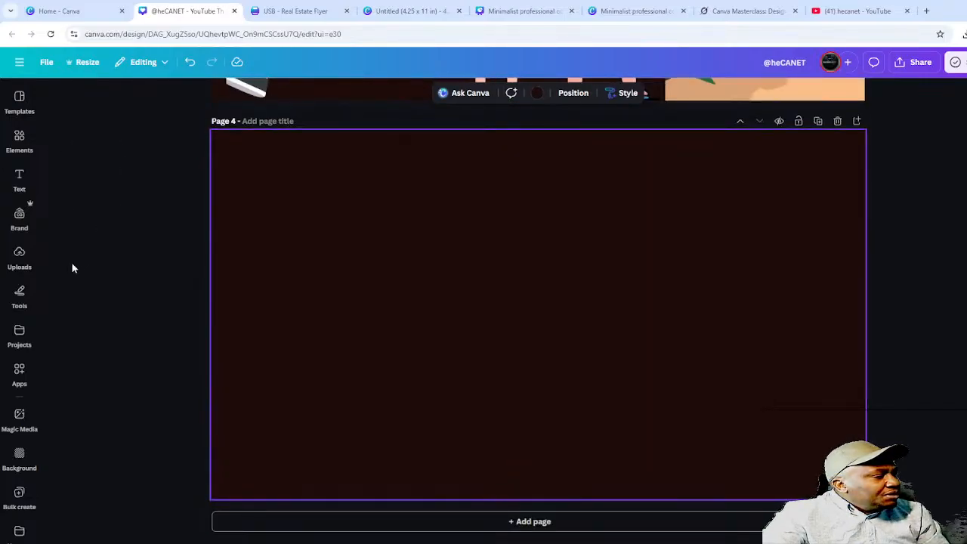
click(20, 138)
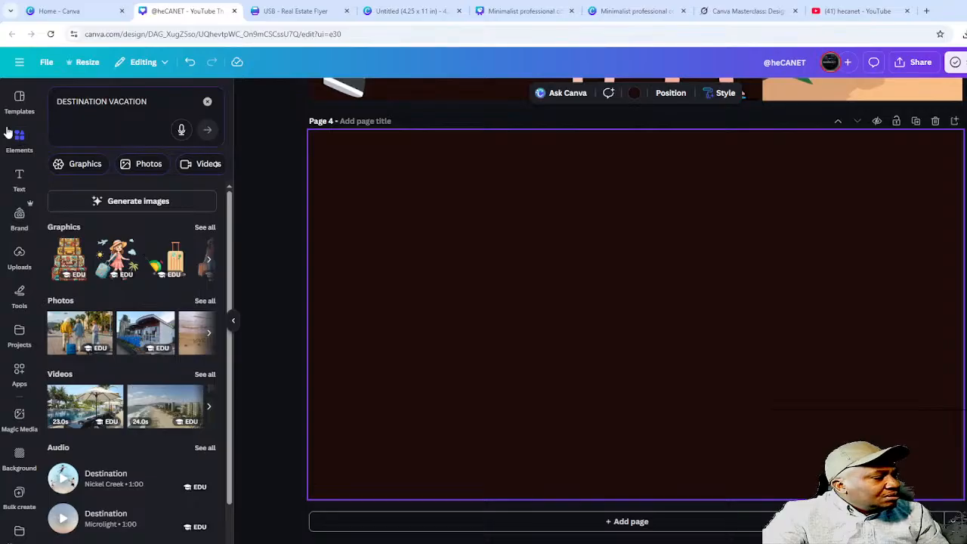
click(207, 102)
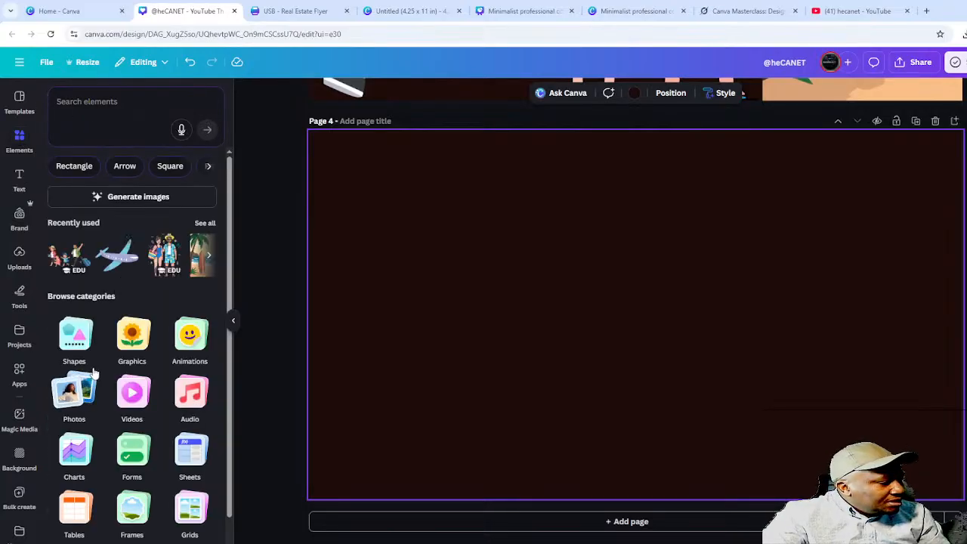
scroll(93, 371, down, 1)
scroll(93, 372, up, 1)
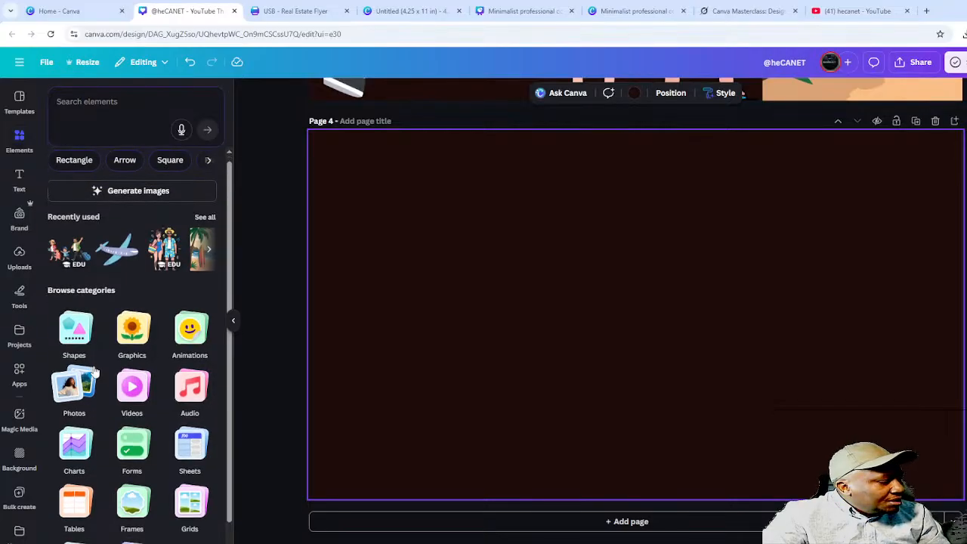
scroll(102, 401, down, 1)
click(130, 470)
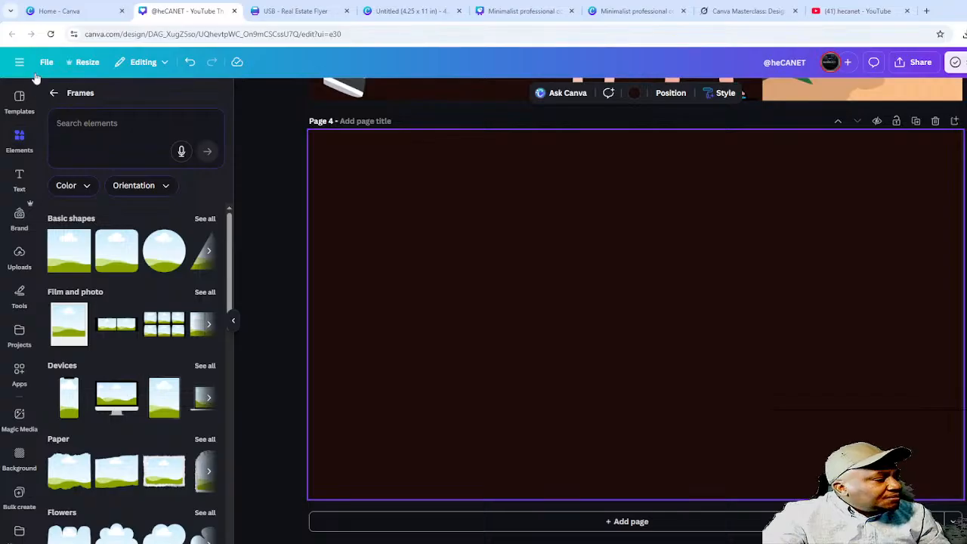
click(53, 93)
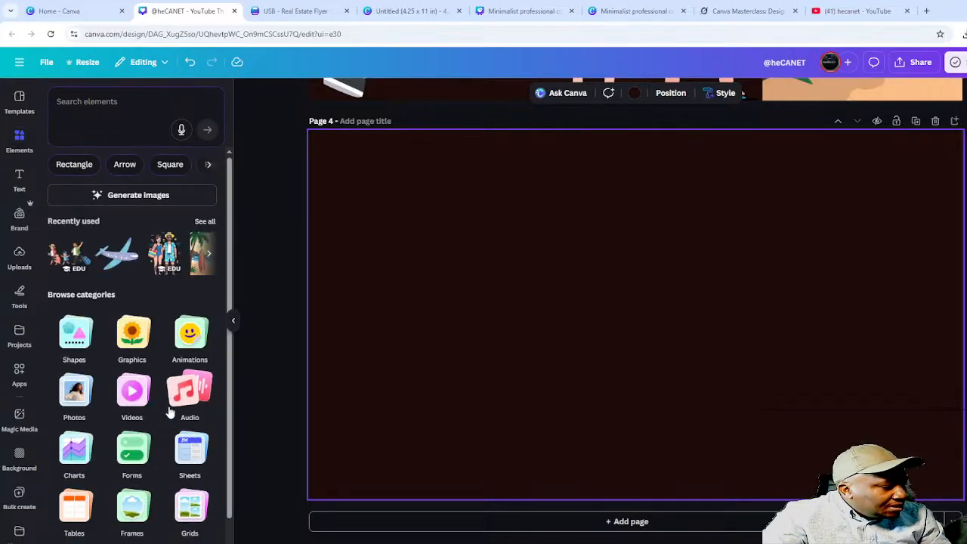
scroll(163, 422, down, 1)
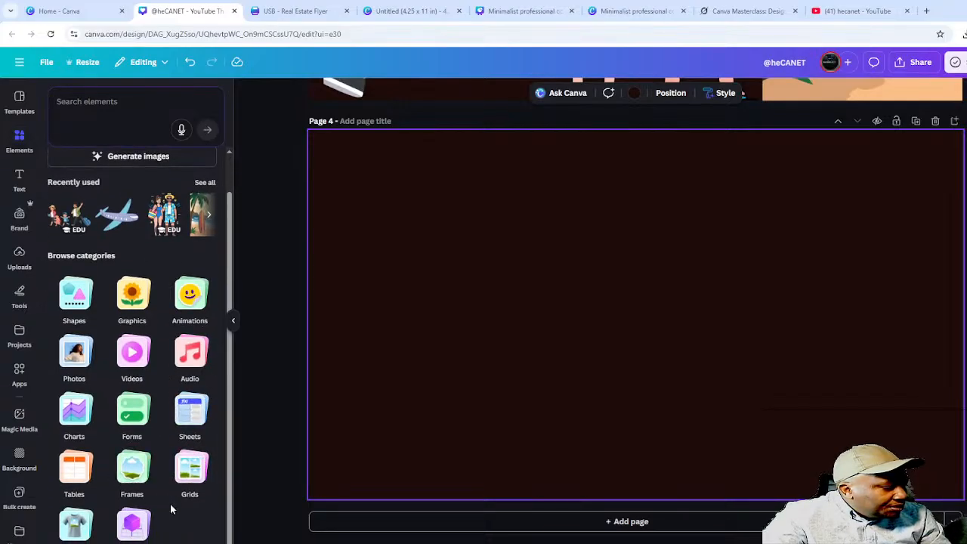
- Add a three-column grid to page 4, then switch it to two cells over one wide
click(191, 469)
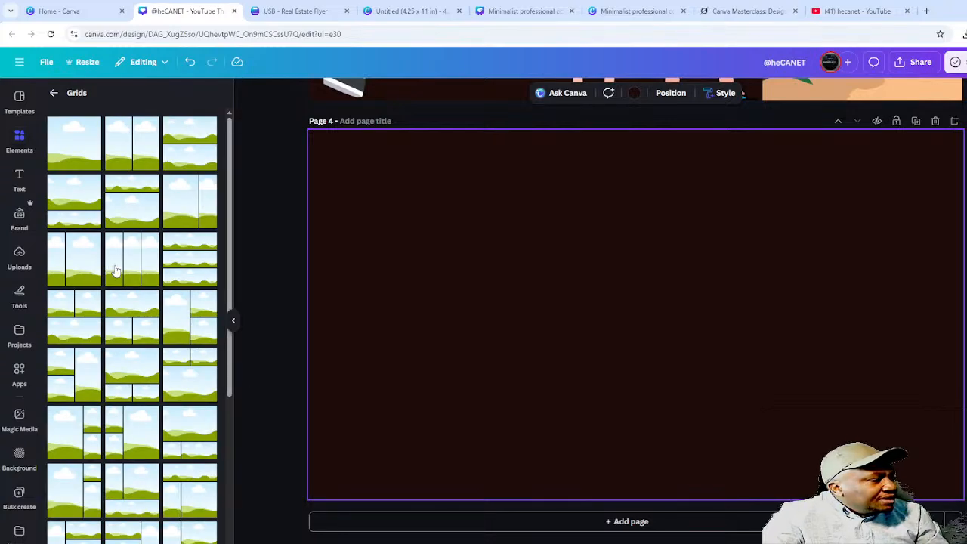
scroll(121, 317, down, 2)
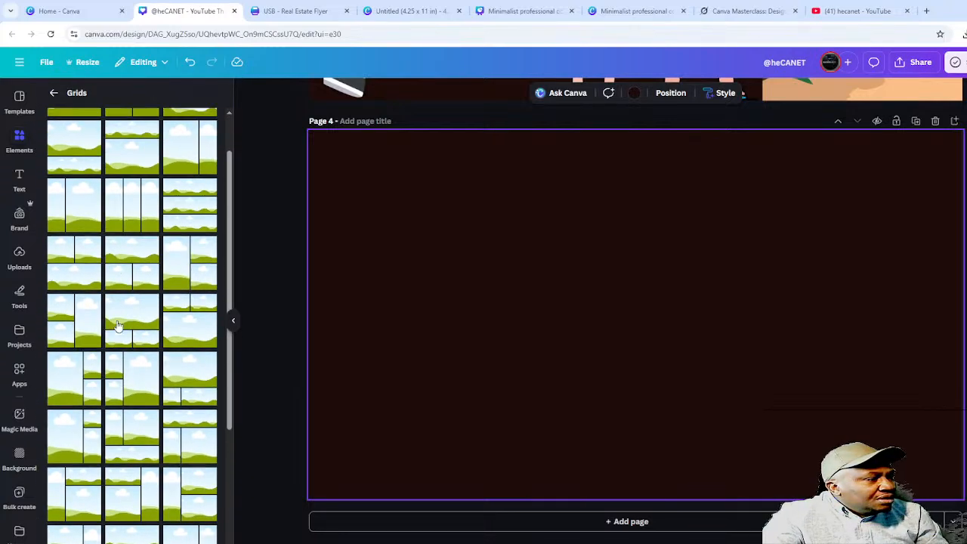
click(121, 200)
scroll(127, 249, down, 3)
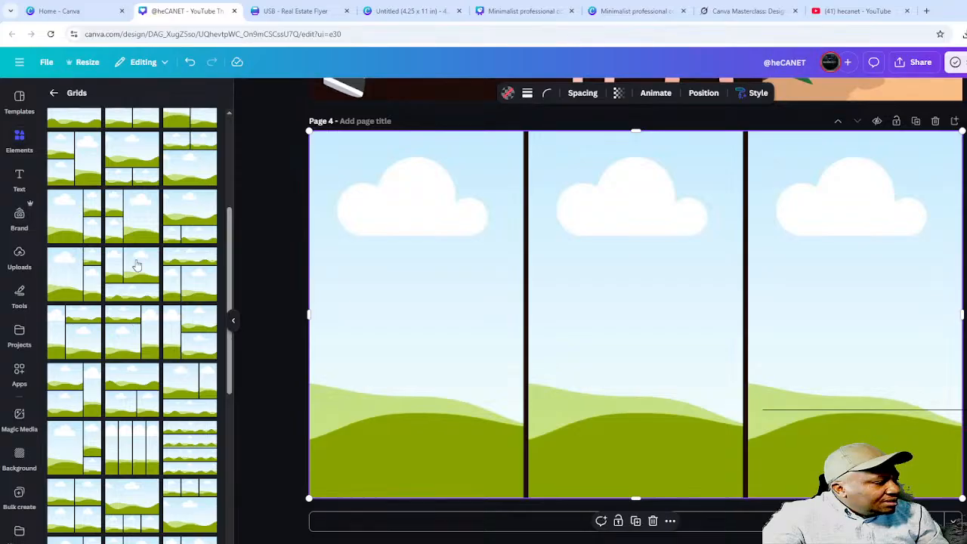
click(137, 264)
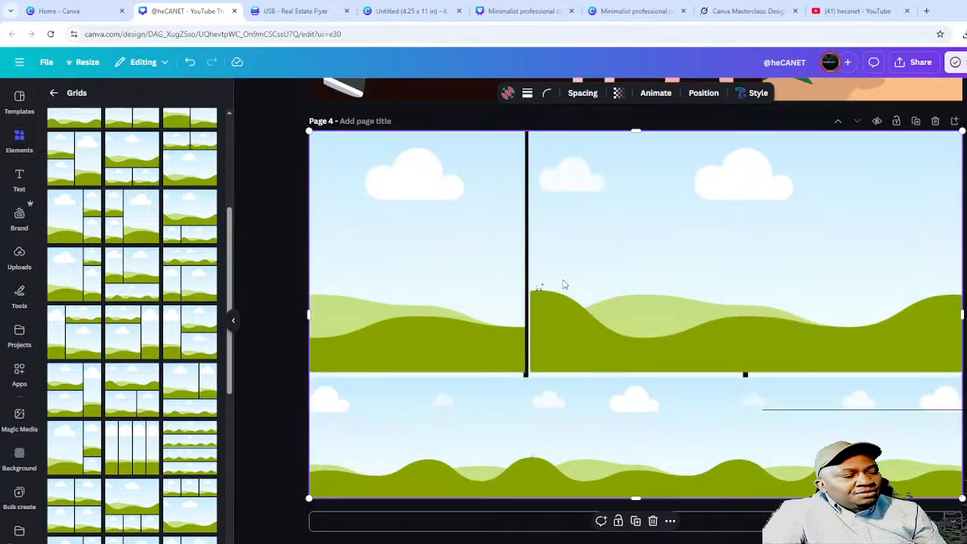
- Put the travellers photo in the grid's top-right cell
click(53, 92)
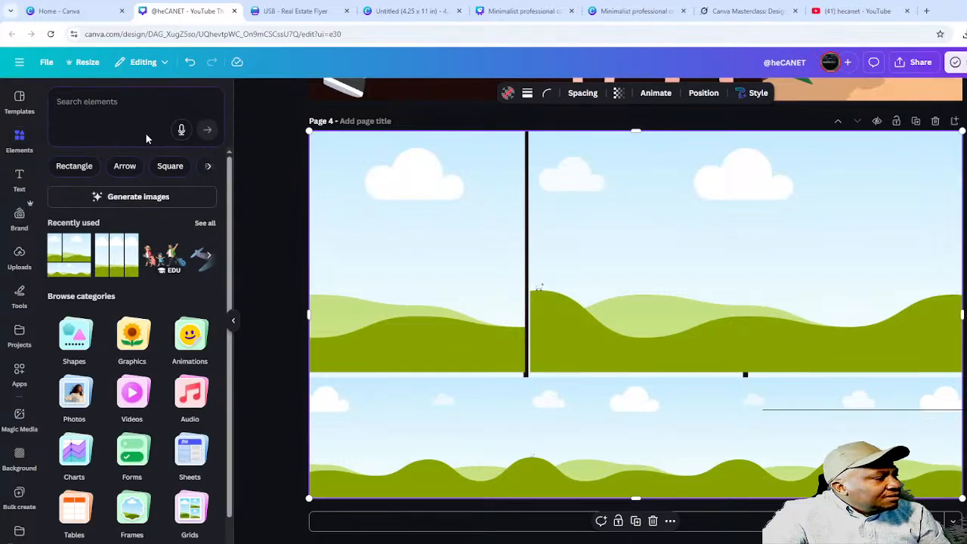
click(75, 393)
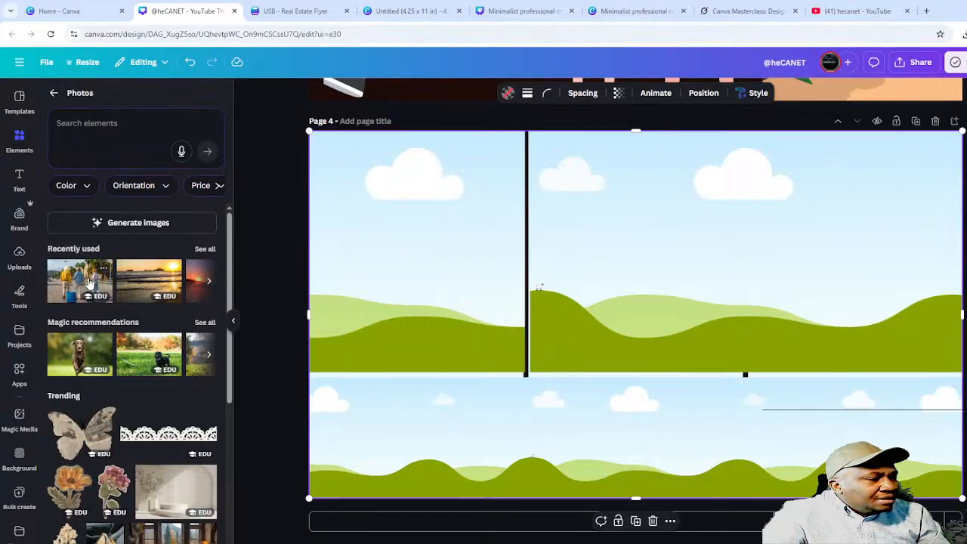
drag(89, 281, 664, 233)
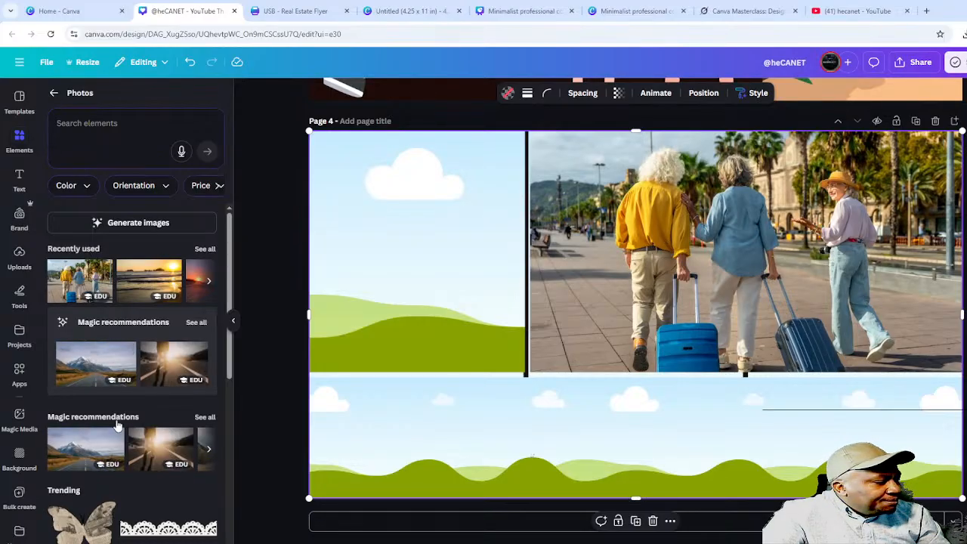
- Find the hand-and-flower photo in recently used photos and place it top-left
scroll(104, 368, down, 4)
scroll(151, 382, up, 4)
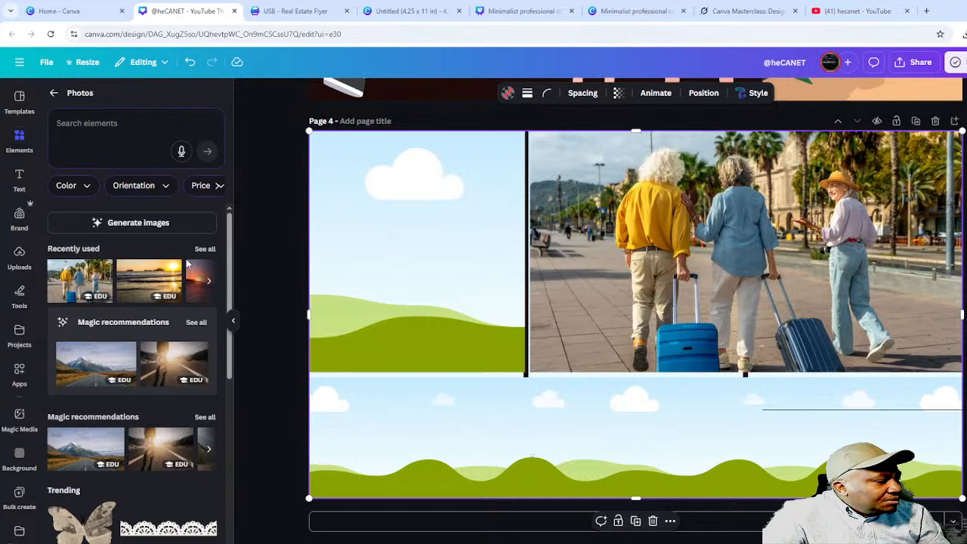
click(208, 284)
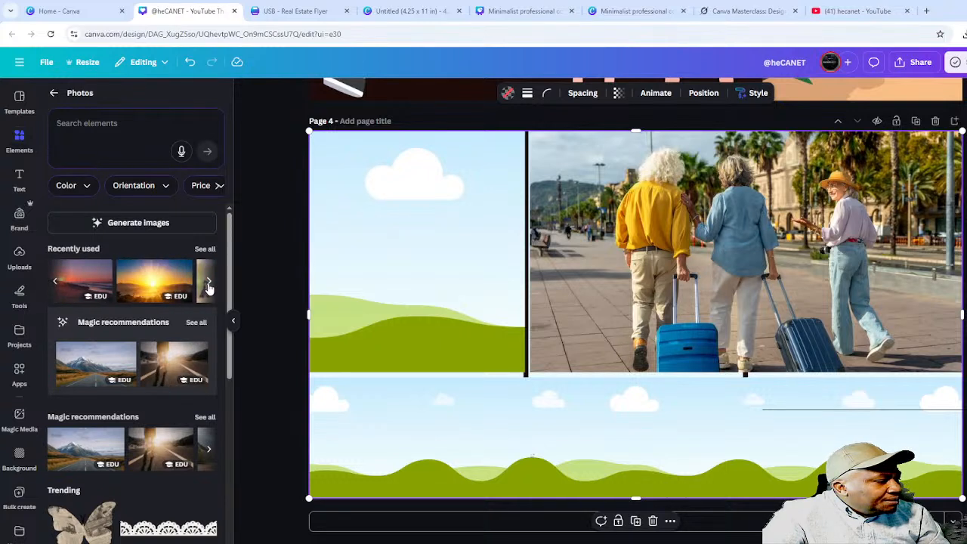
click(208, 283)
click(209, 284)
click(210, 284)
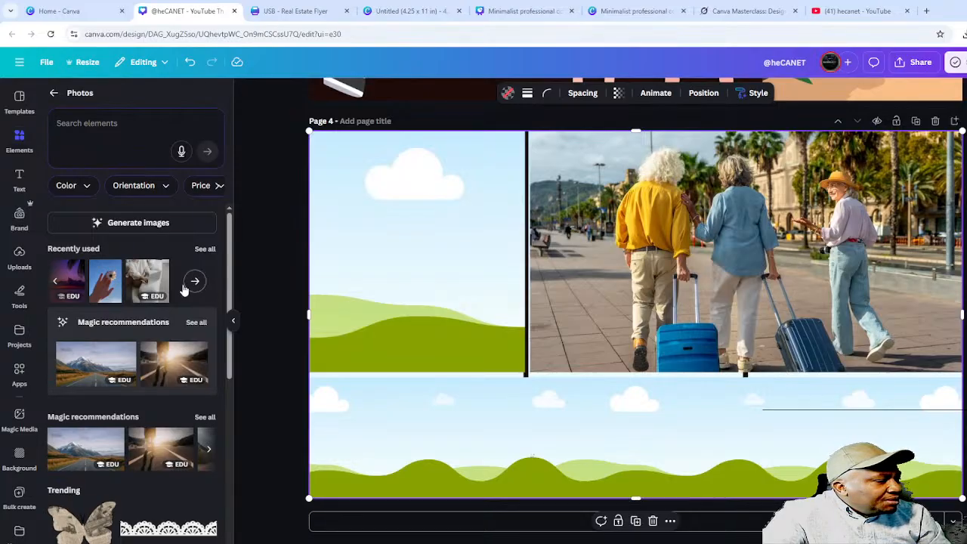
click(196, 283)
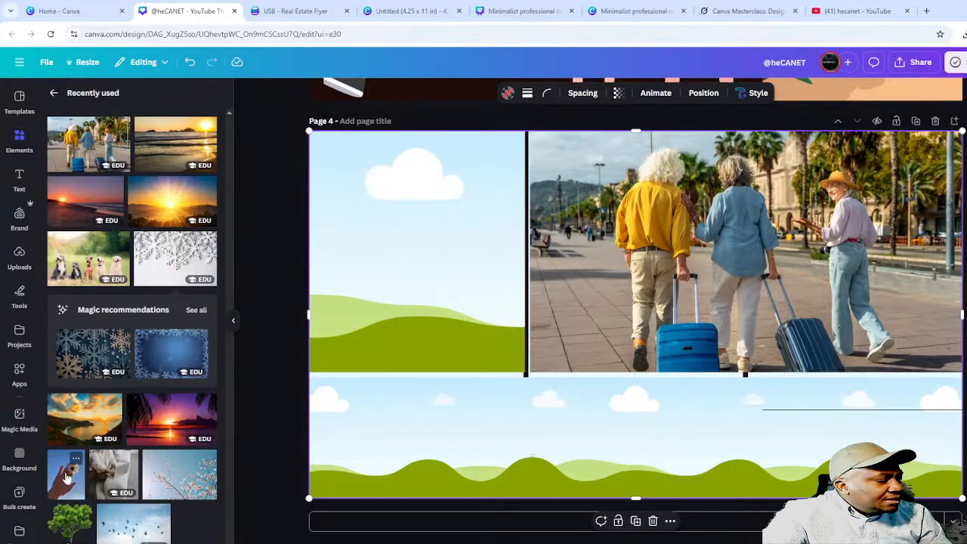
drag(67, 477, 327, 301)
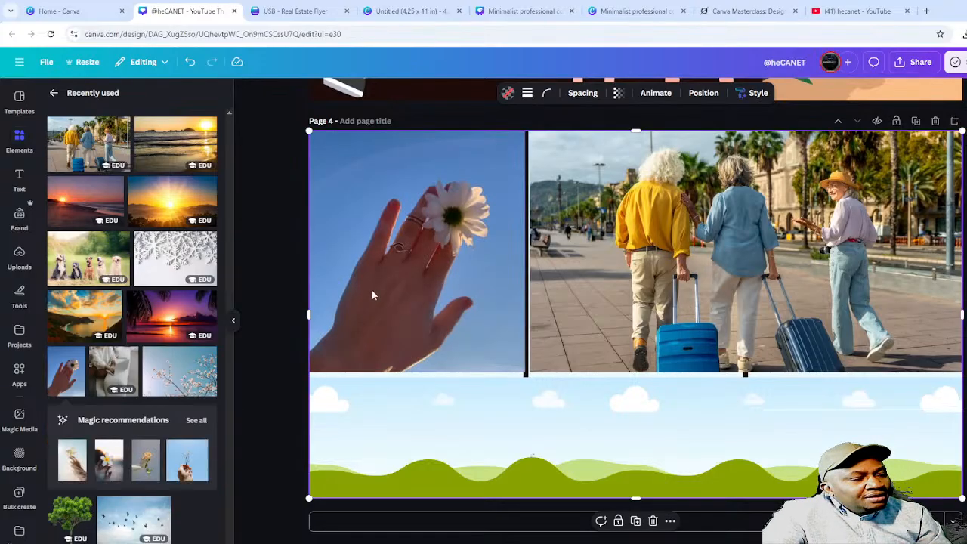
click(269, 308)
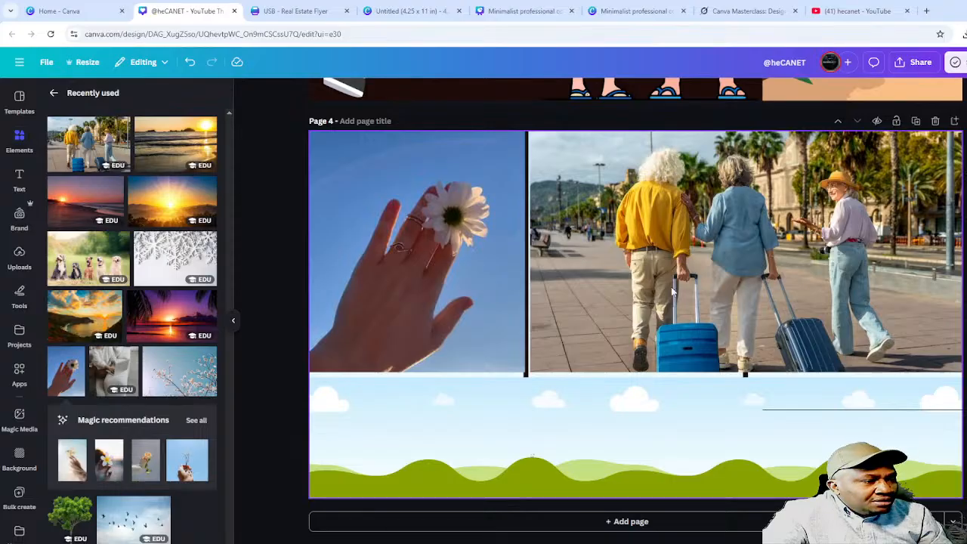
- Drop the dogs-in-a-meadow photo into the wide bottom cell
click(88, 250)
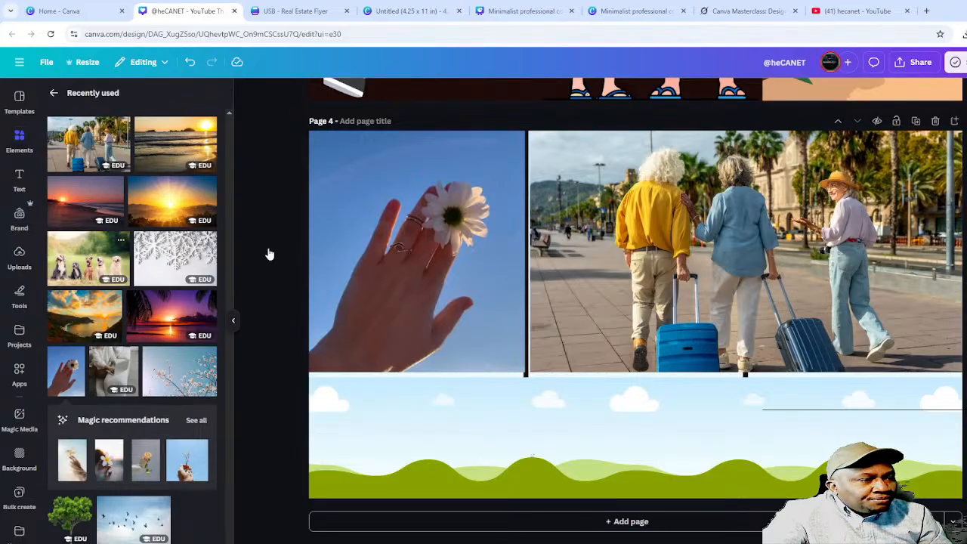
drag(614, 267, 747, 411)
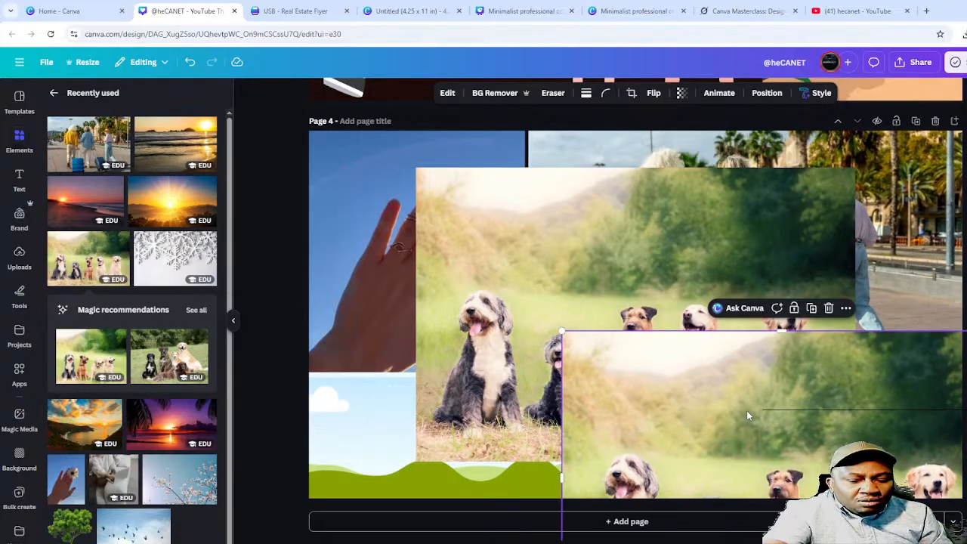
key(ctrl+z)
drag(645, 261, 668, 400)
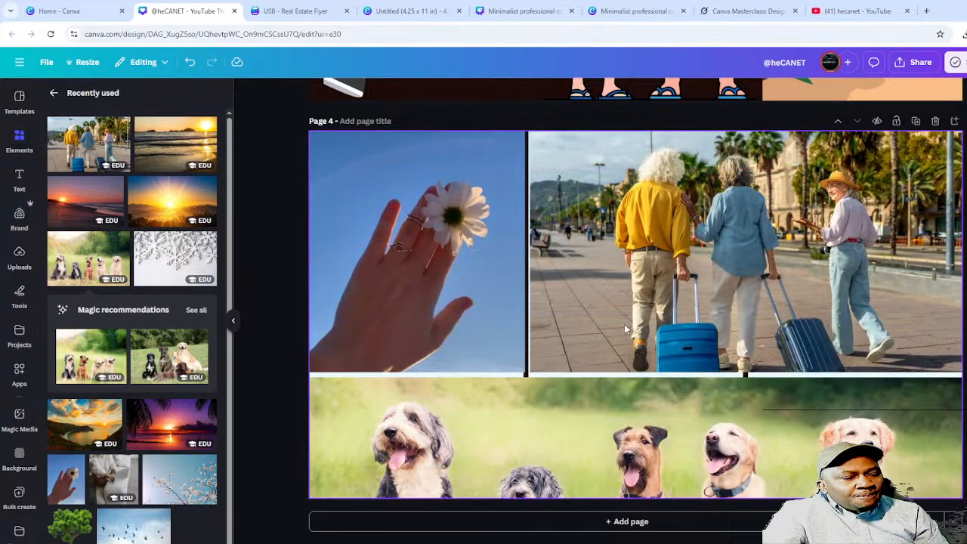
- Nudge the flower photo and move the travellers photo up within their grid cells
click(453, 306)
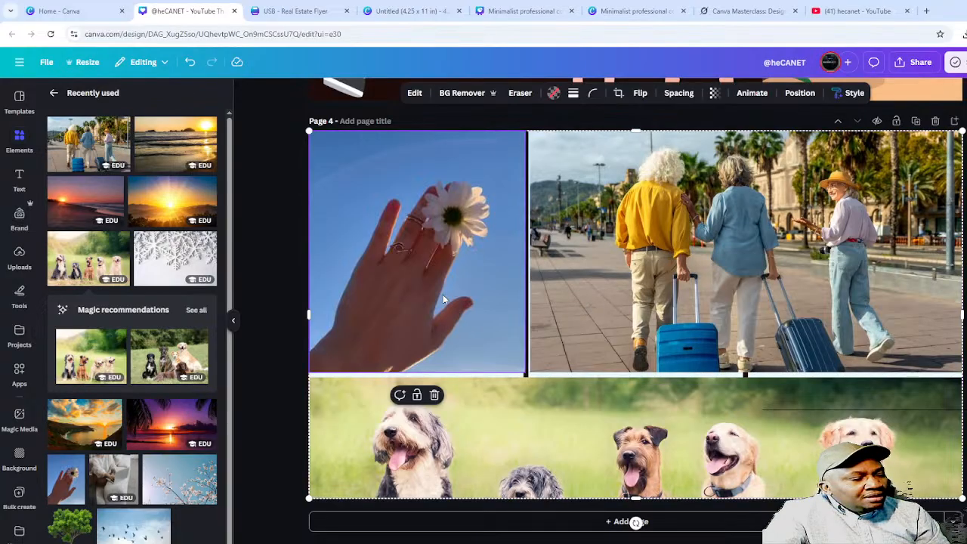
double_click(444, 300)
drag(413, 249, 424, 252)
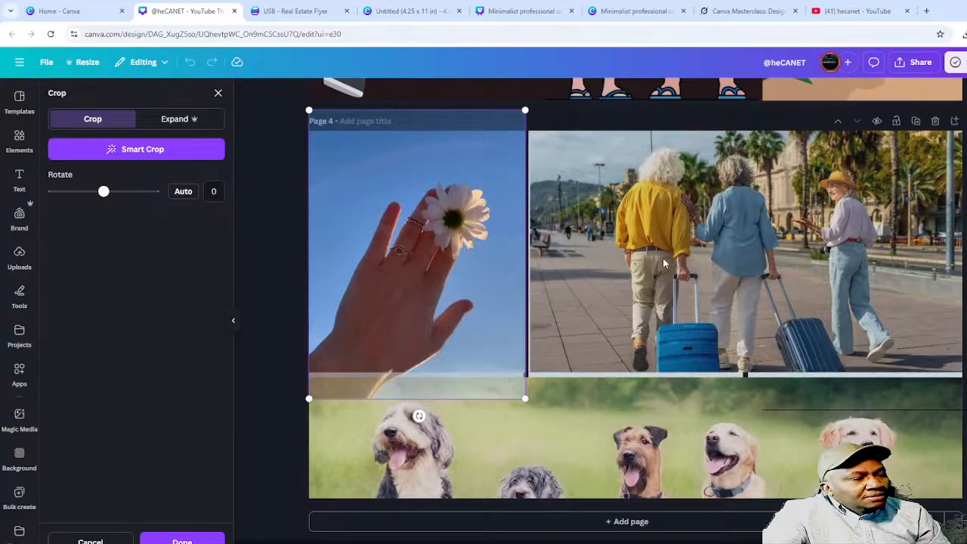
double_click(701, 248)
drag(702, 254, 690, 235)
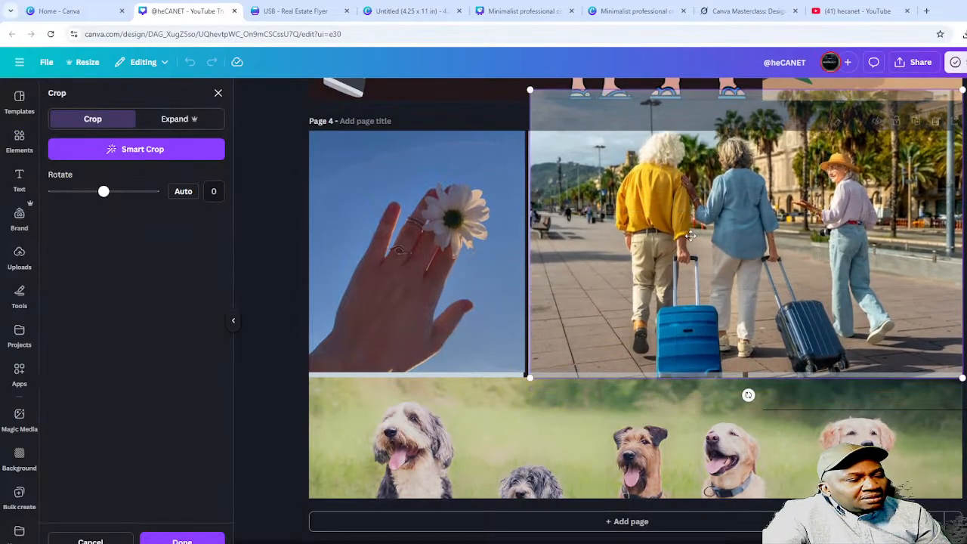
click(755, 447)
- Reframe the dogs photo so their faces fill the bottom strip
click(276, 433)
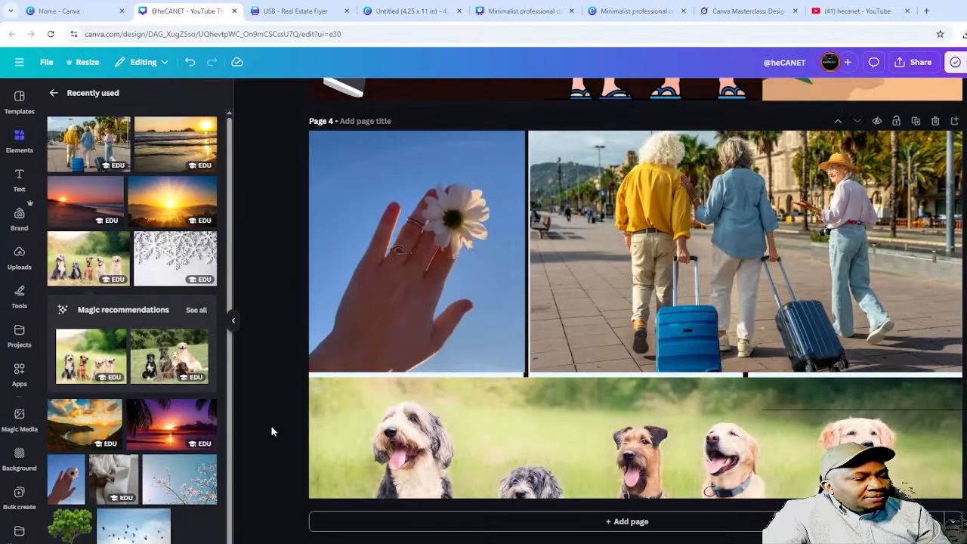
double_click(653, 421)
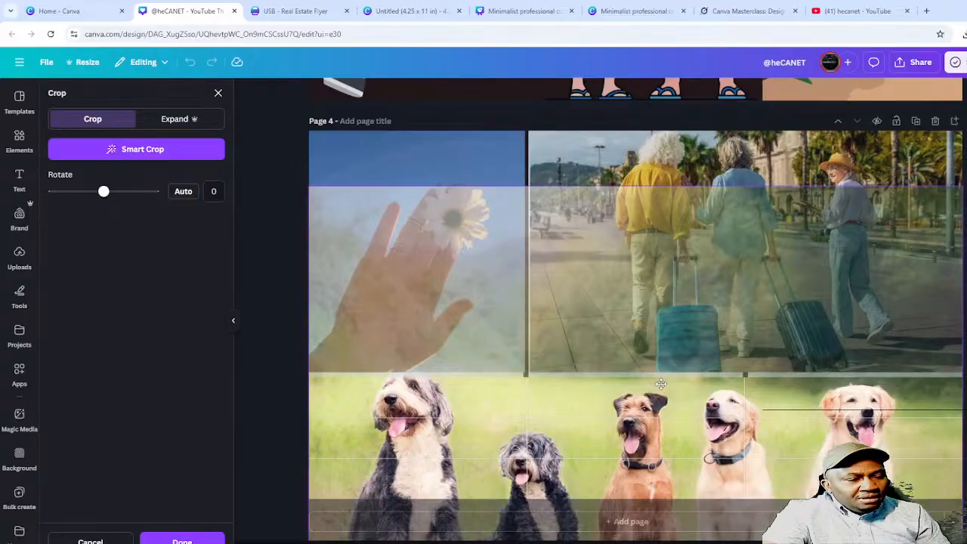
key(Escape)
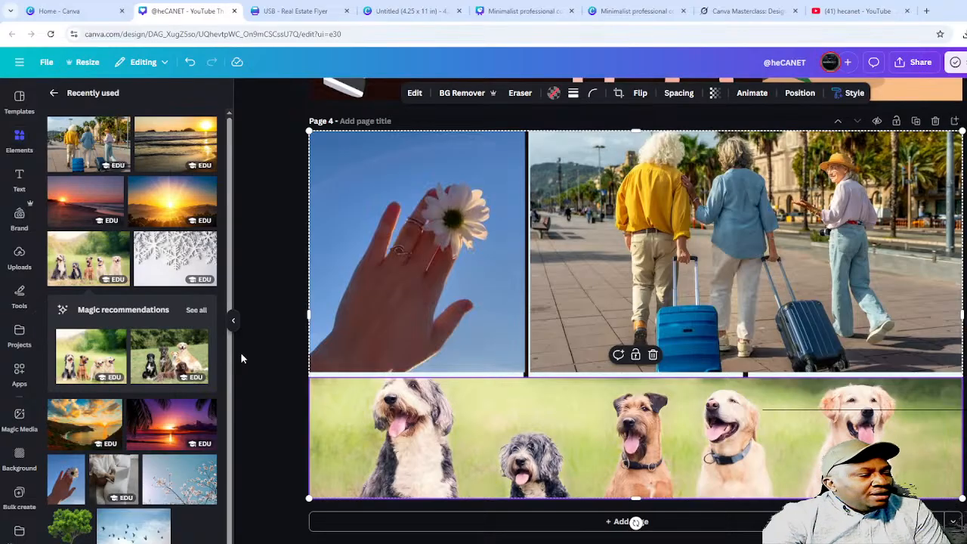
click(256, 368)
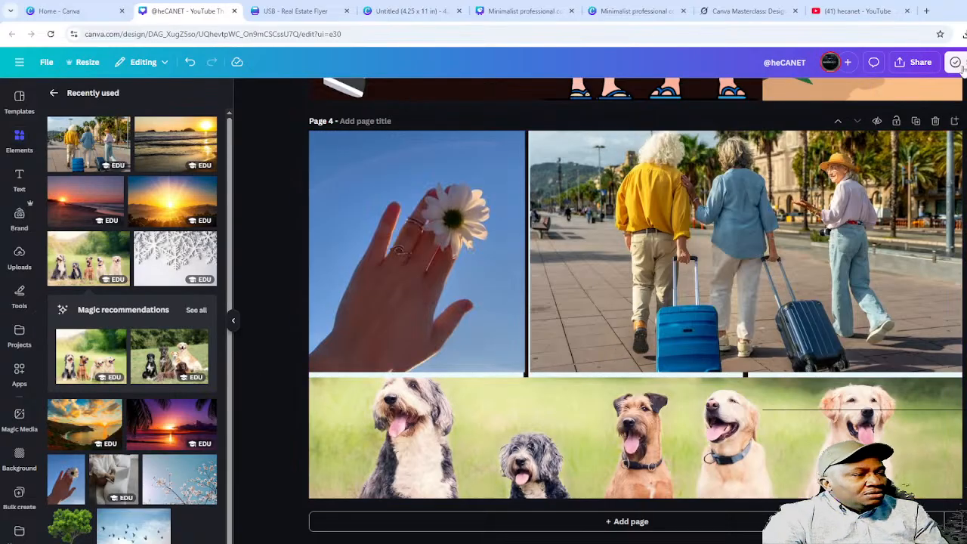
- Glance at the Meeting Agenda tab, then add a blank page 5 below page 4
click(639, 9)
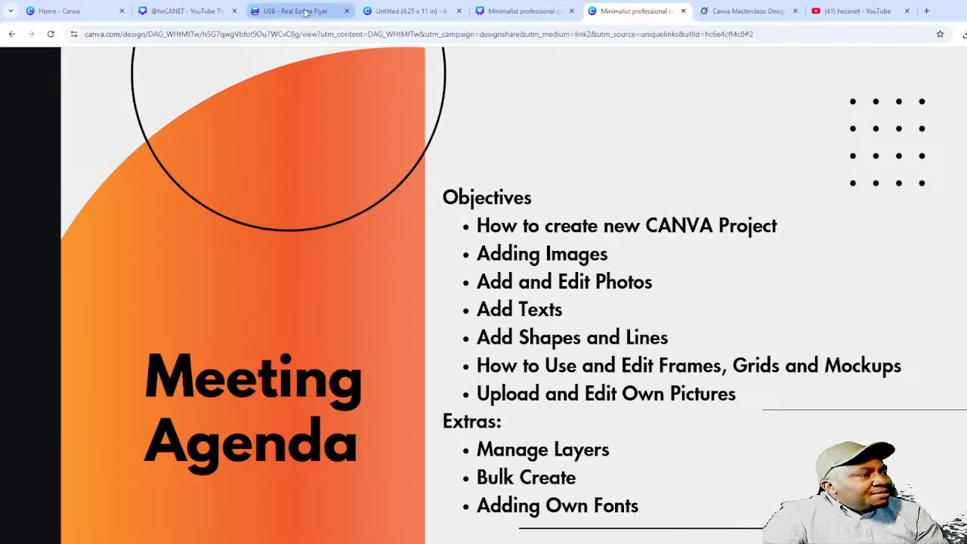
click(198, 15)
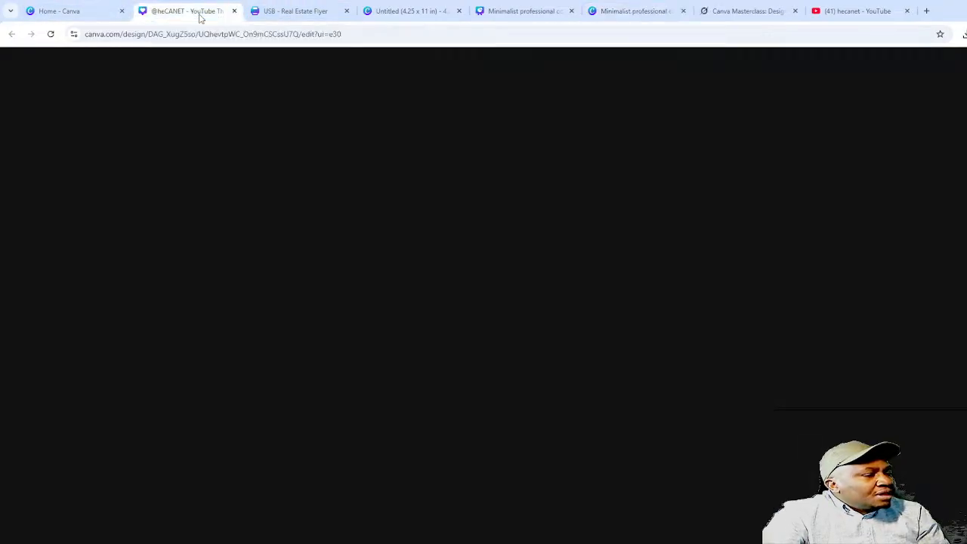
click(659, 522)
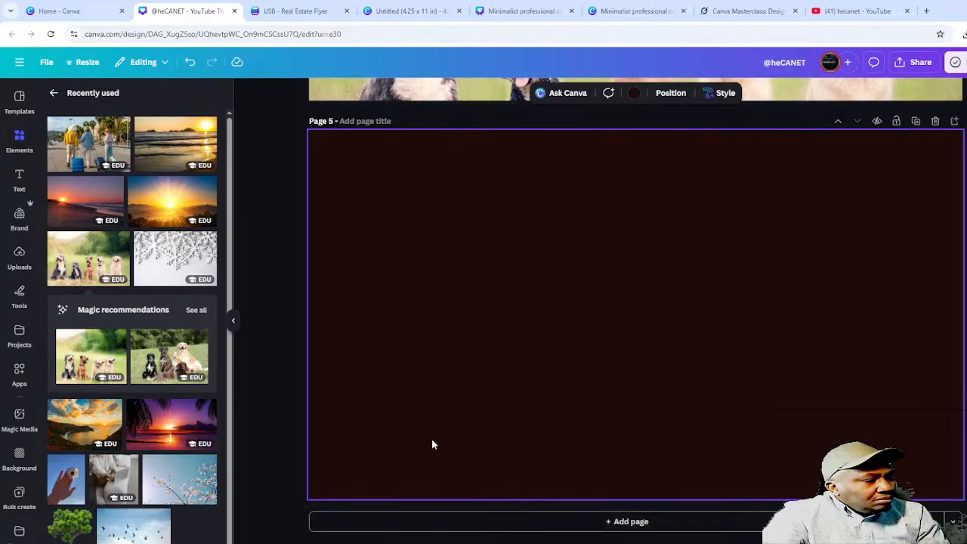
- Browse Elements to the Frames category and show all the Letters frames
click(21, 151)
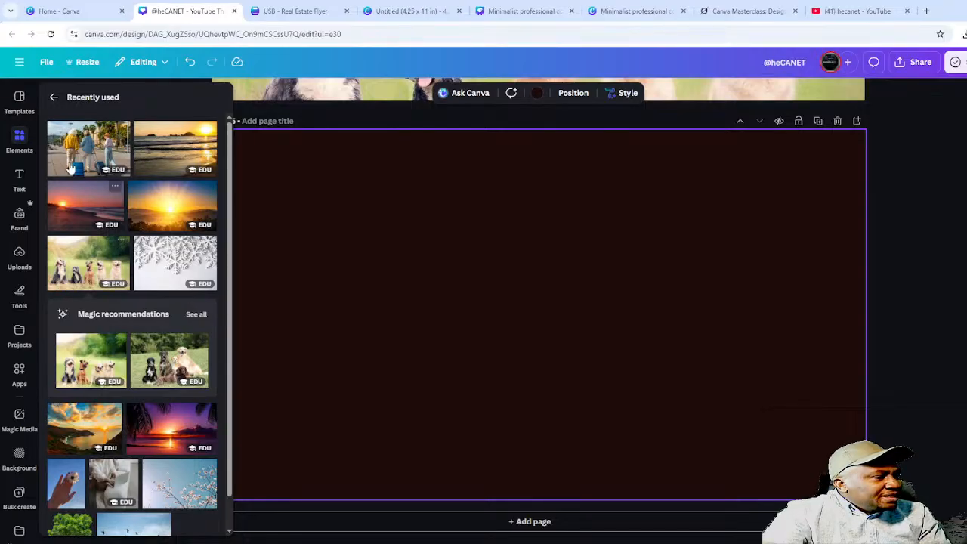
click(55, 102)
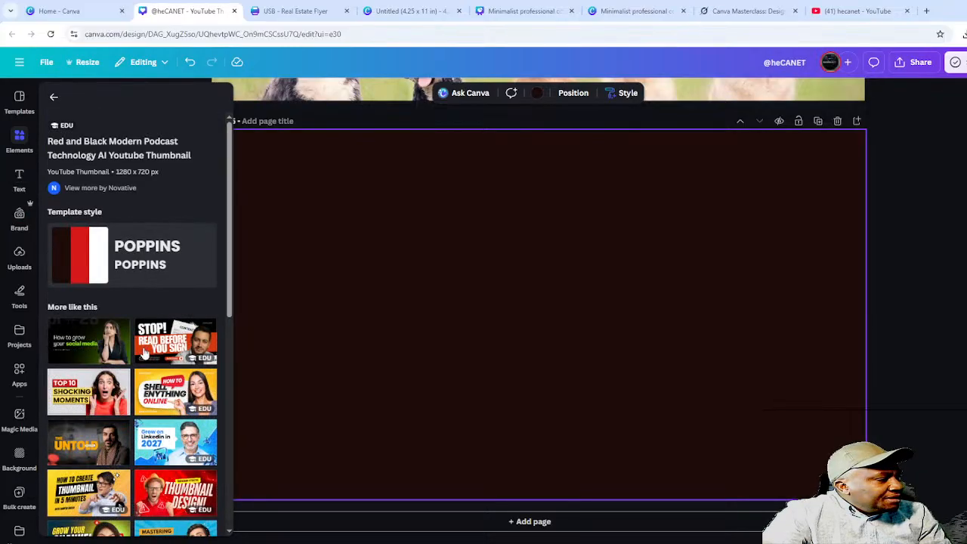
click(19, 136)
scroll(102, 361, down, 4)
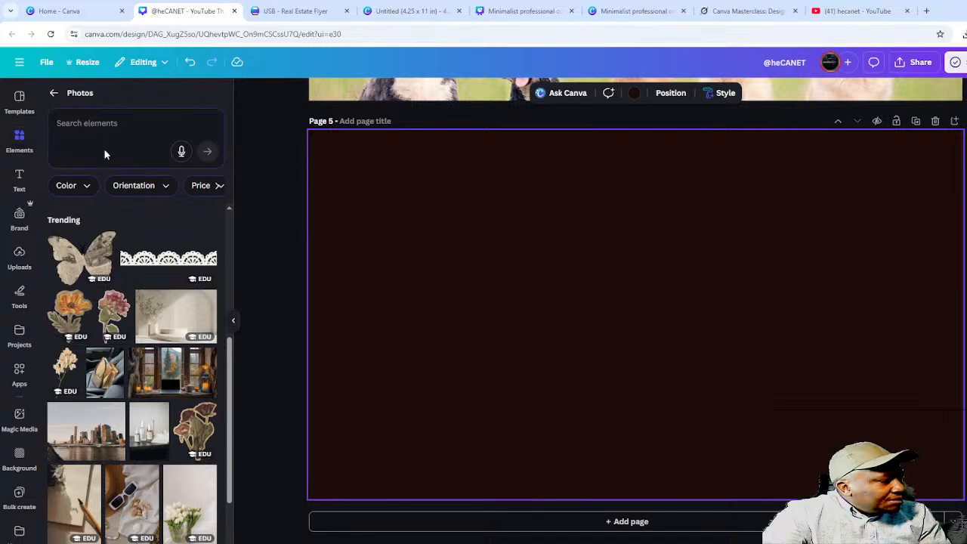
click(53, 93)
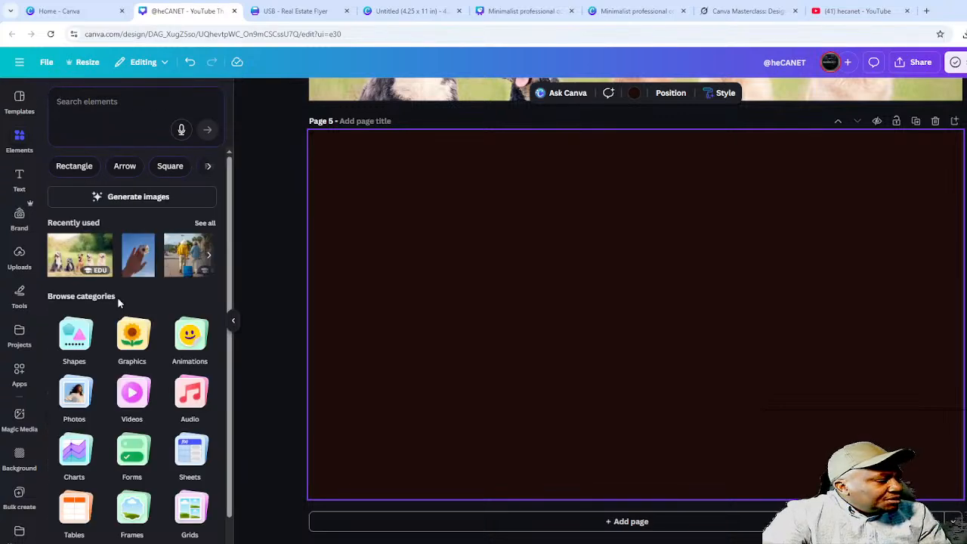
scroll(136, 416, down, 1)
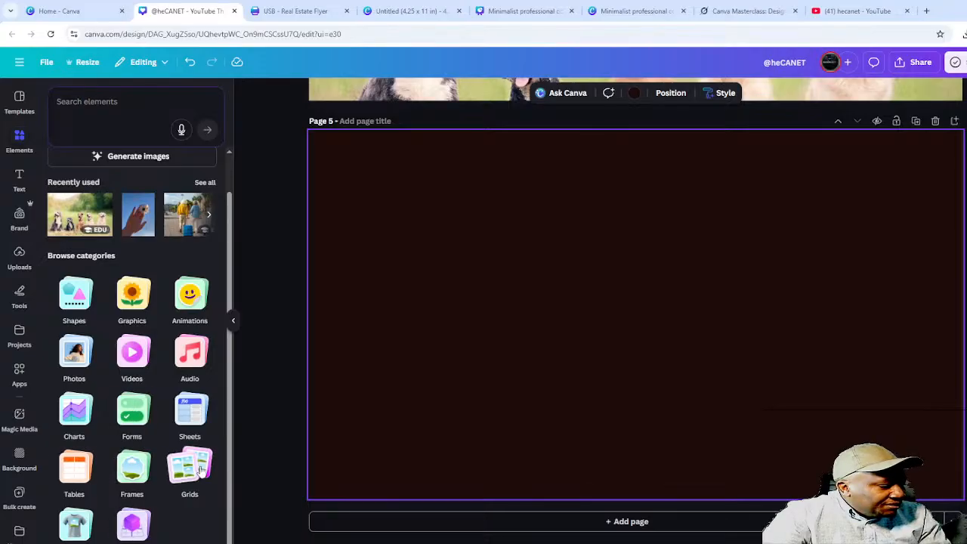
click(121, 479)
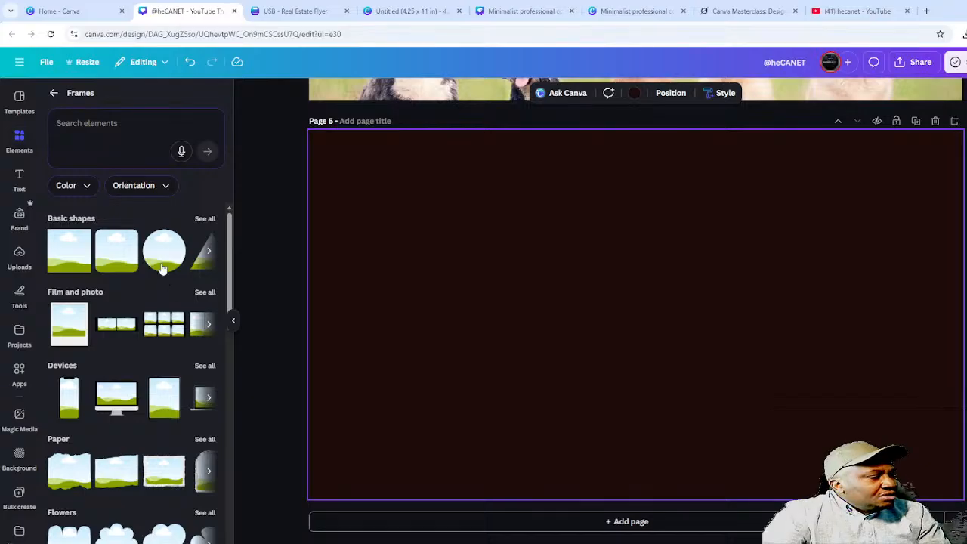
scroll(114, 439, down, 3)
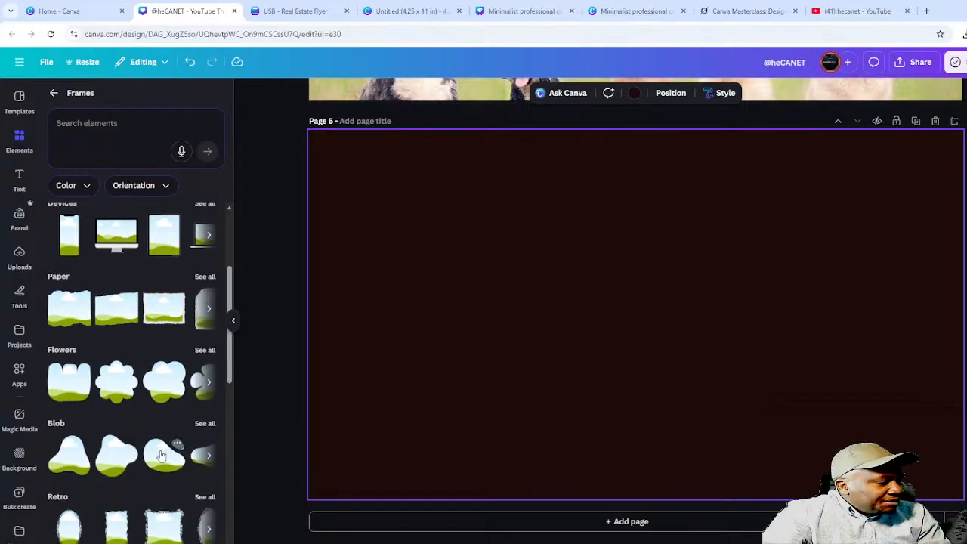
scroll(162, 461, down, 3)
scroll(162, 465, down, 3)
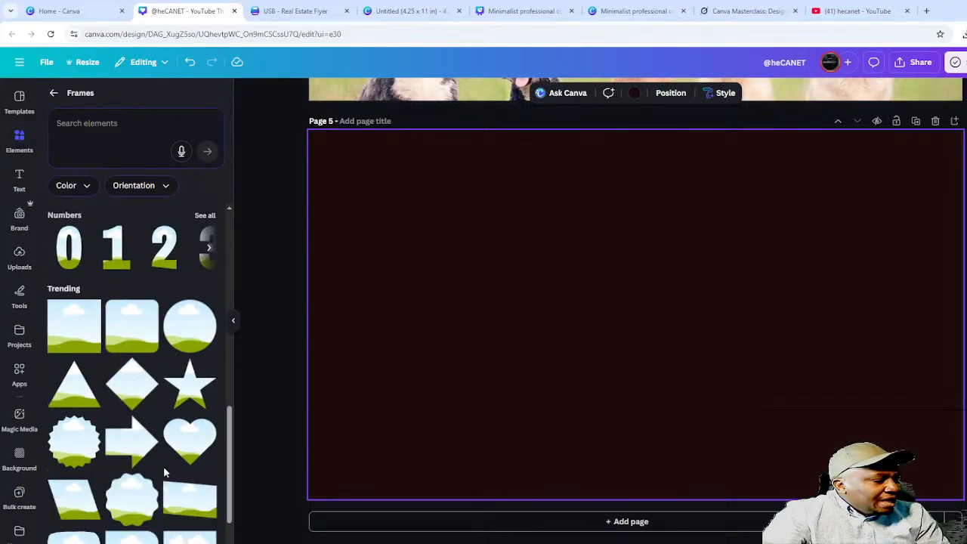
scroll(92, 395, up, 2)
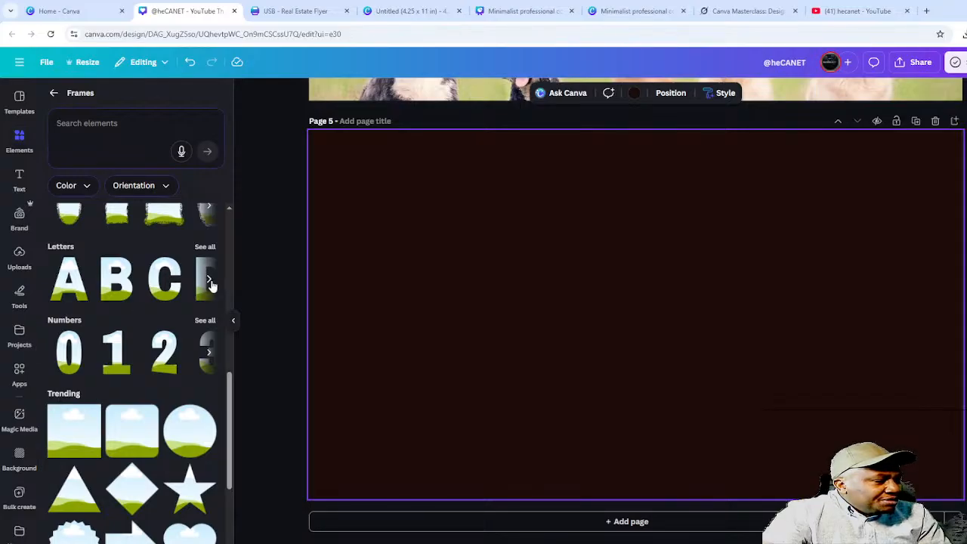
click(205, 248)
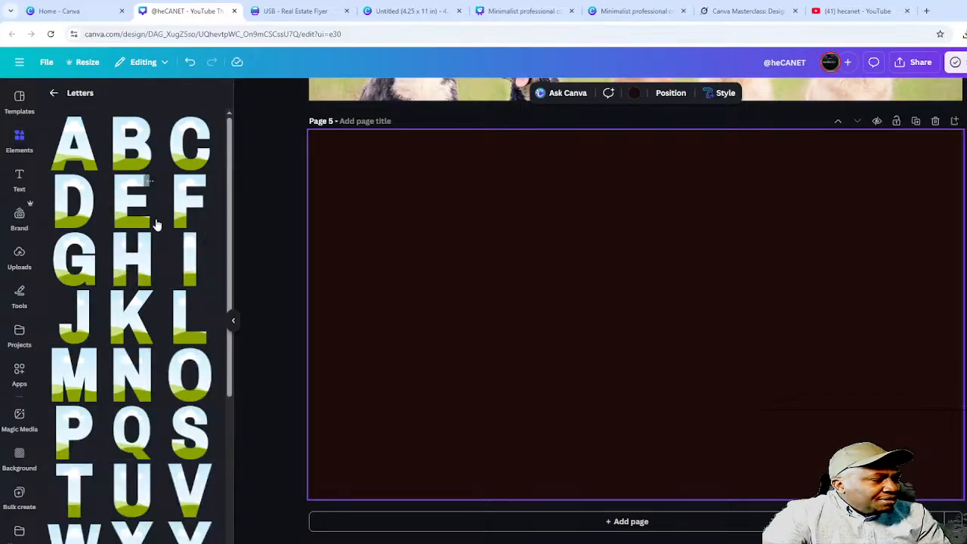
- Add the E, C and H letter frames and line them up as H, E, C
click(130, 203)
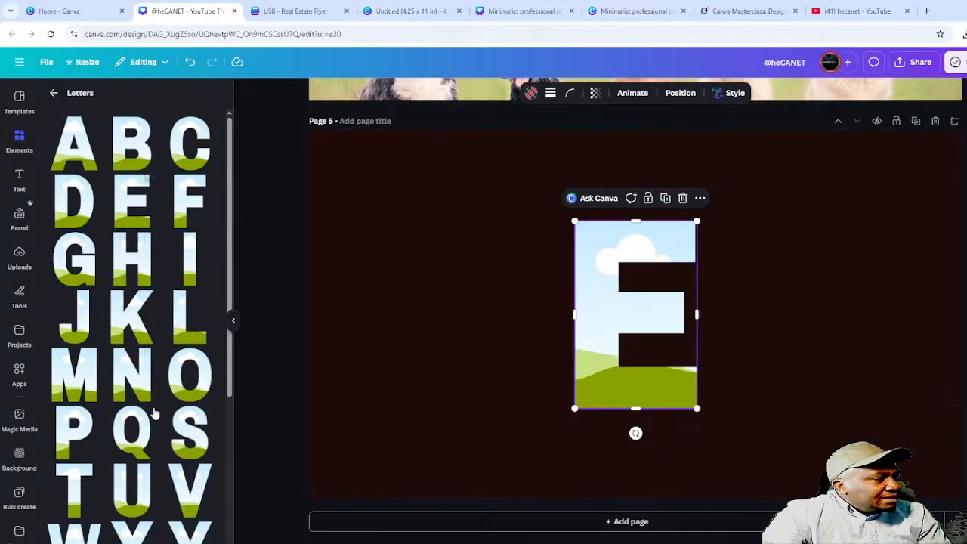
scroll(118, 397, down, 3)
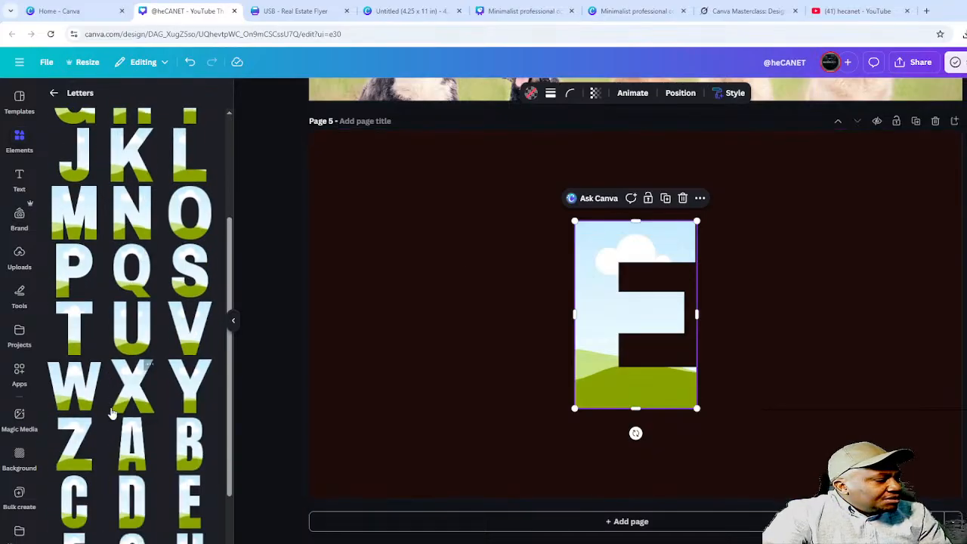
scroll(145, 408, up, 3)
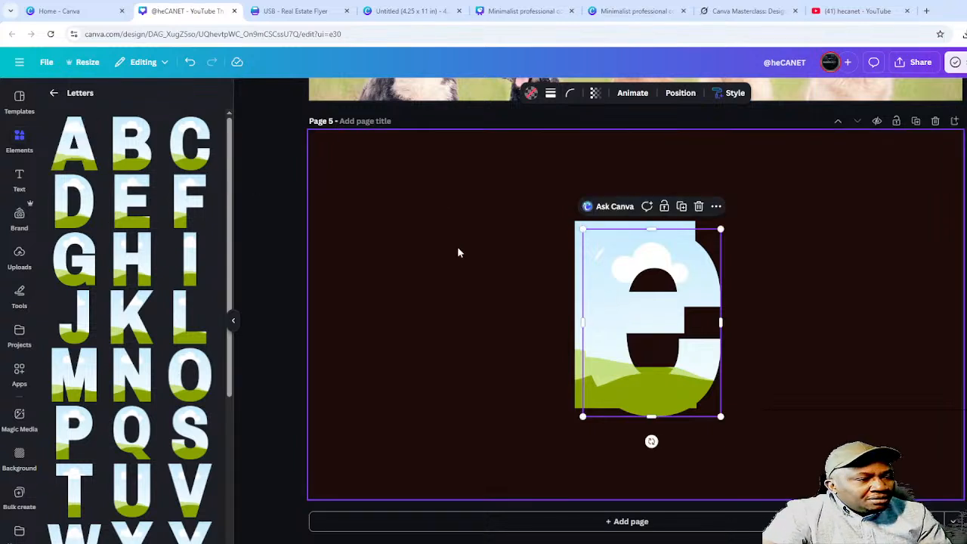
drag(625, 302, 851, 301)
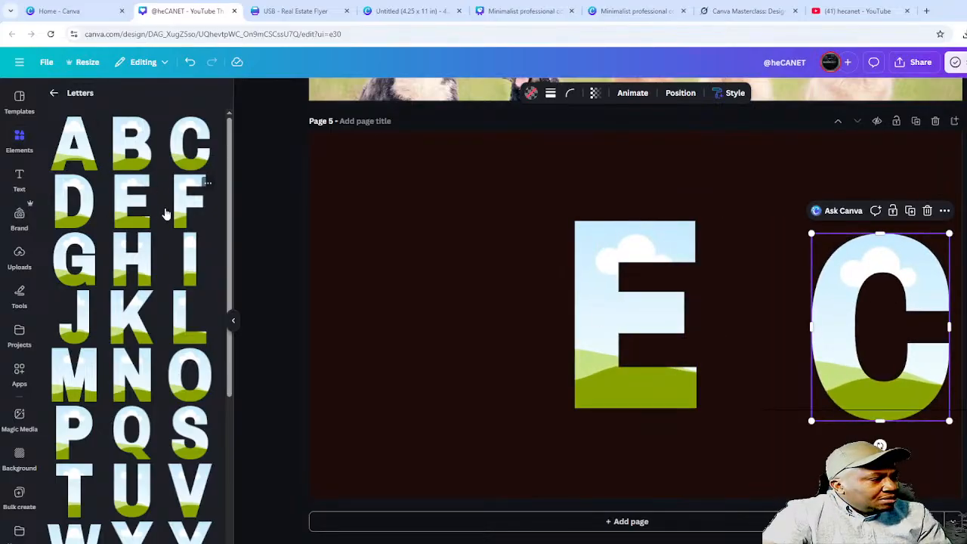
click(131, 271)
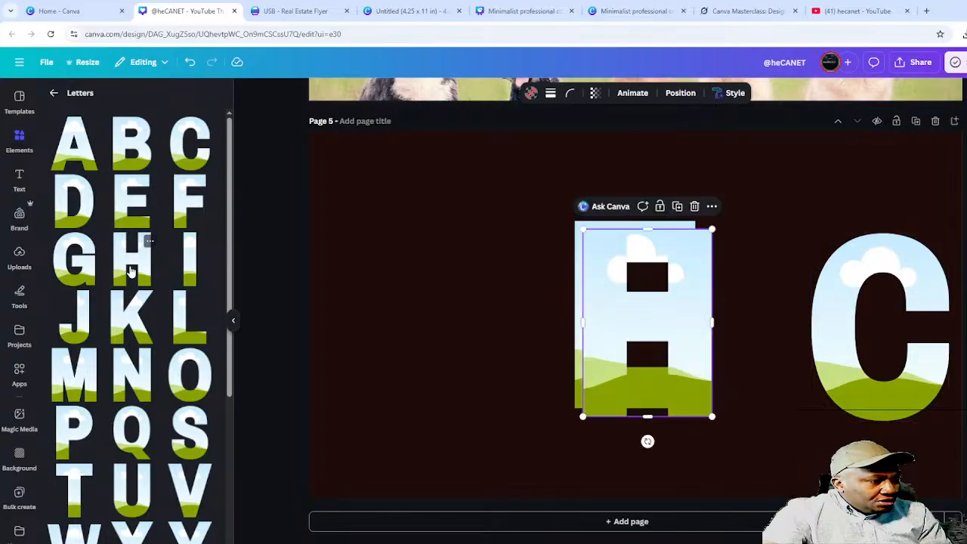
drag(597, 295, 345, 267)
drag(611, 308, 495, 288)
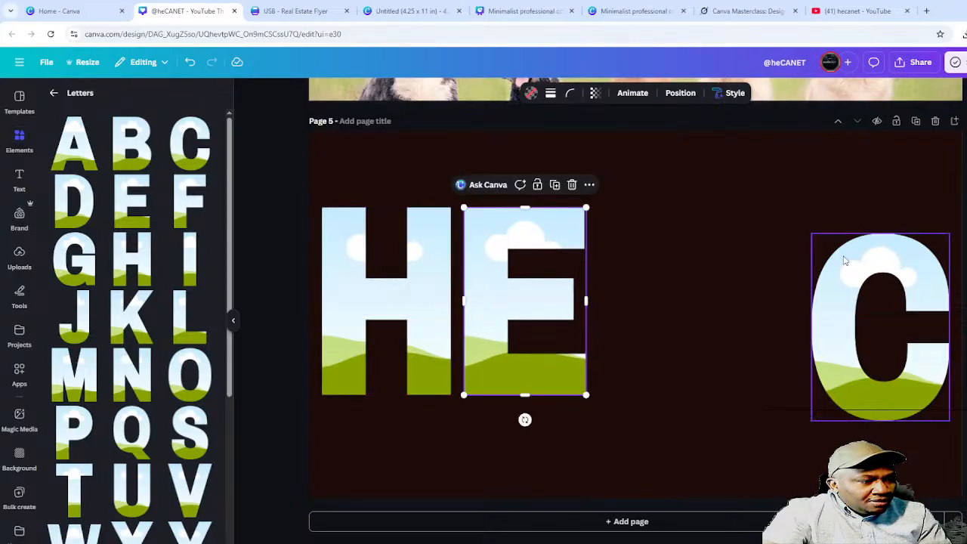
drag(845, 300, 633, 272)
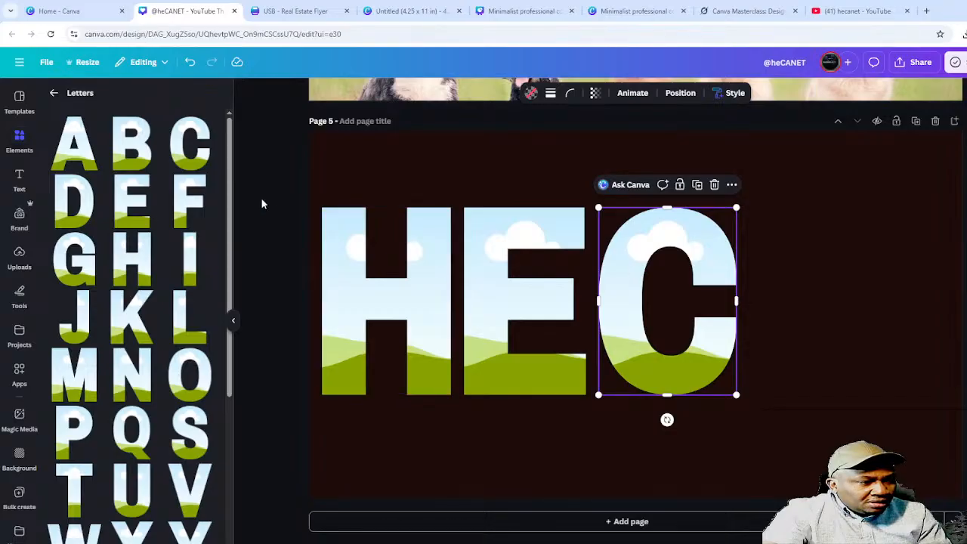
- Add the A frame after the C and even out the spacing across HECA
click(76, 157)
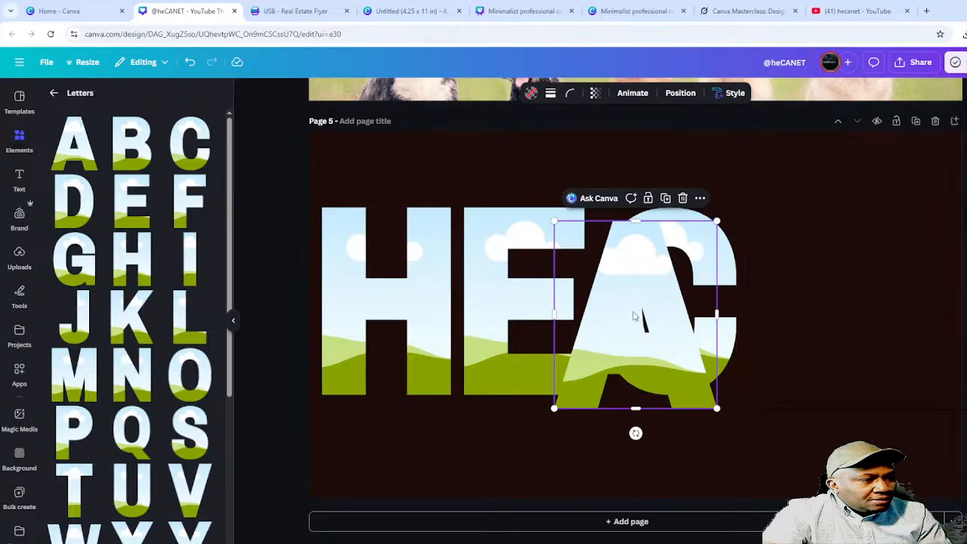
drag(635, 315, 829, 294)
click(723, 442)
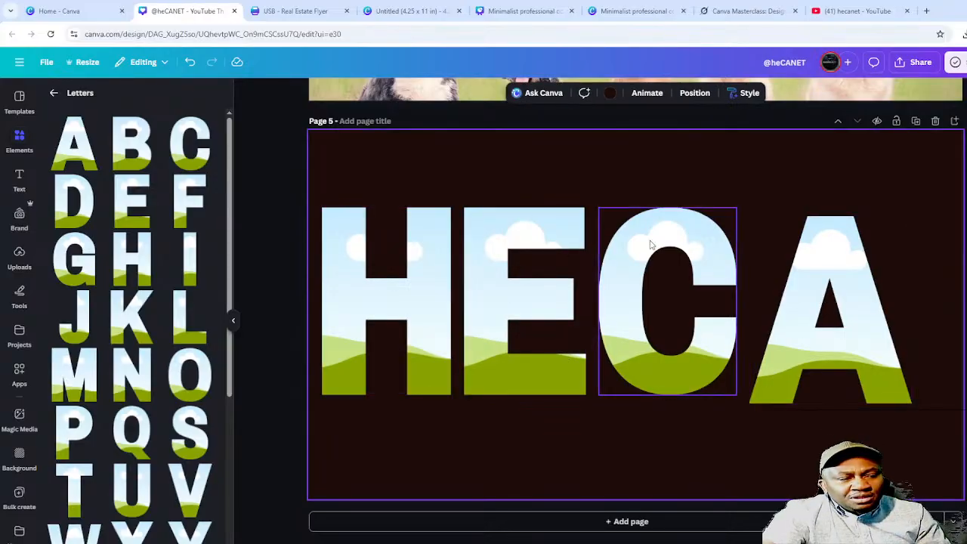
drag(486, 301, 484, 297)
drag(616, 280, 617, 276)
click(799, 281)
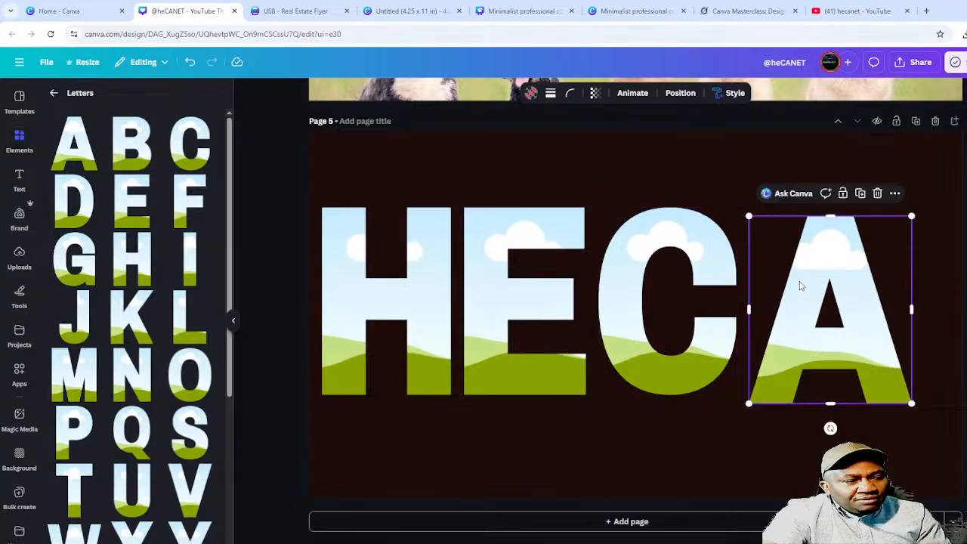
mouse_move(799, 281)
mouse_down()
mouse_move(761, 276)
mouse_move(800, 272)
mouse_up()
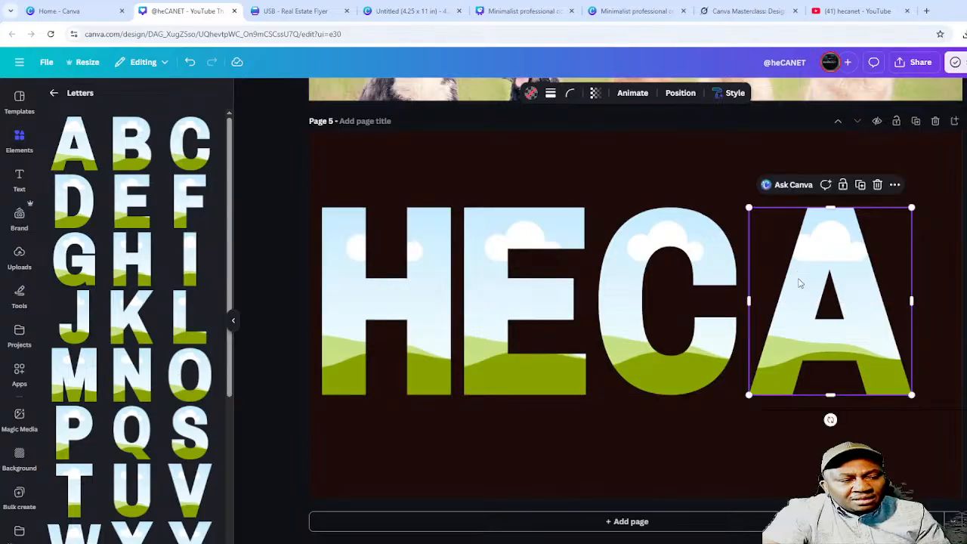
click(749, 437)
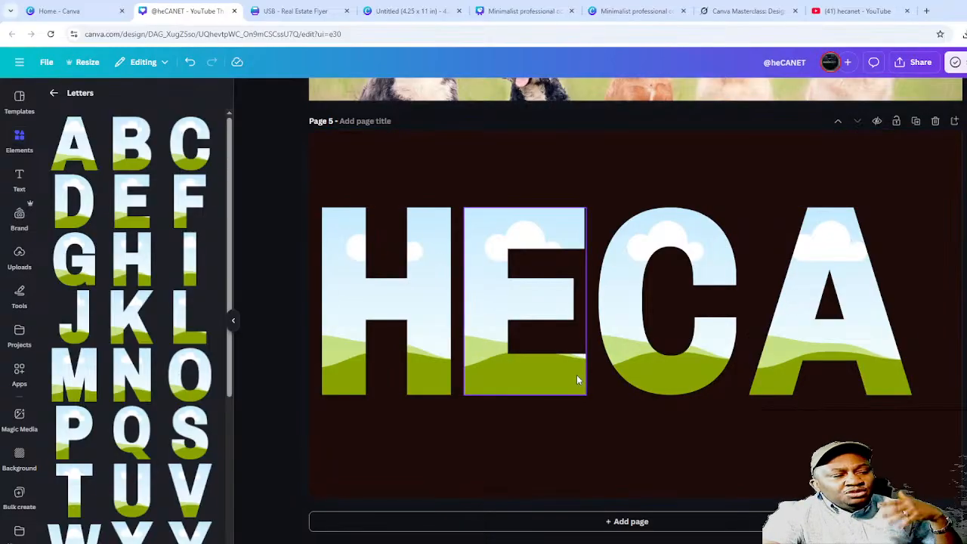
- Fill the H frame with the landscape upload and the E frame with the HIGH POWER image
click(20, 257)
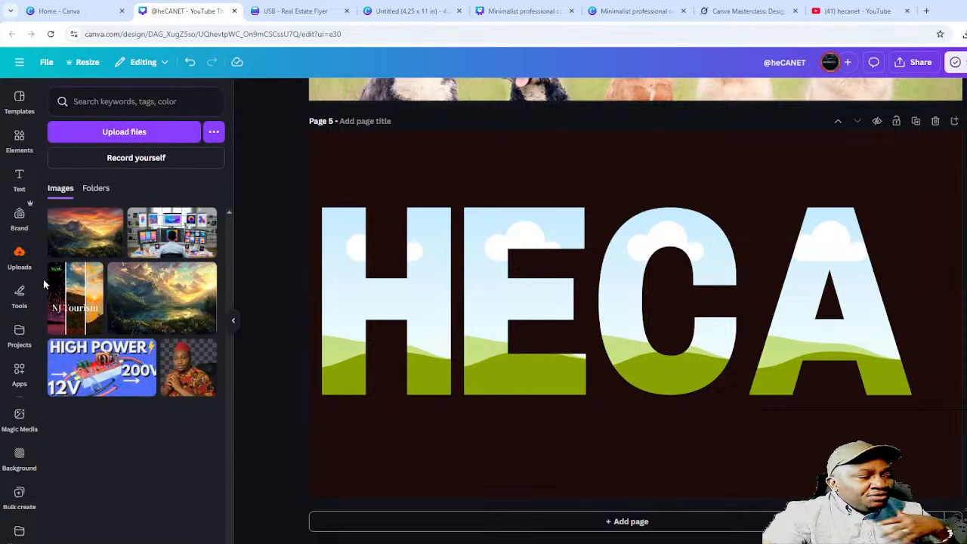
drag(81, 238, 322, 258)
click(441, 447)
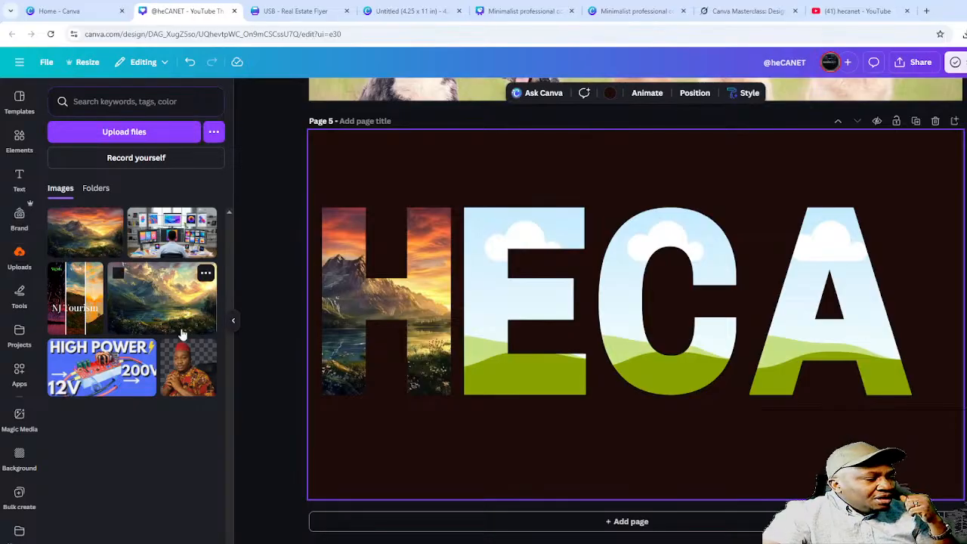
click(101, 368)
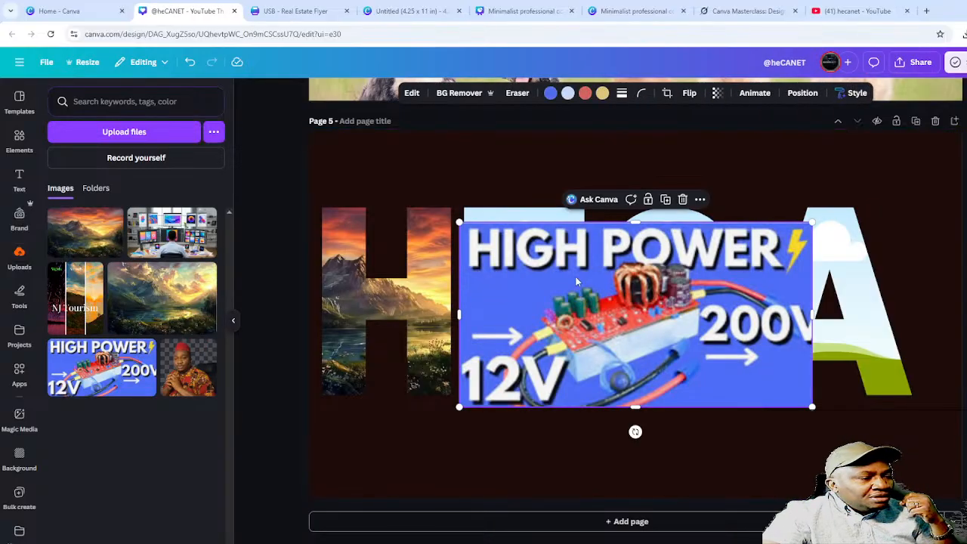
drag(576, 281, 515, 289)
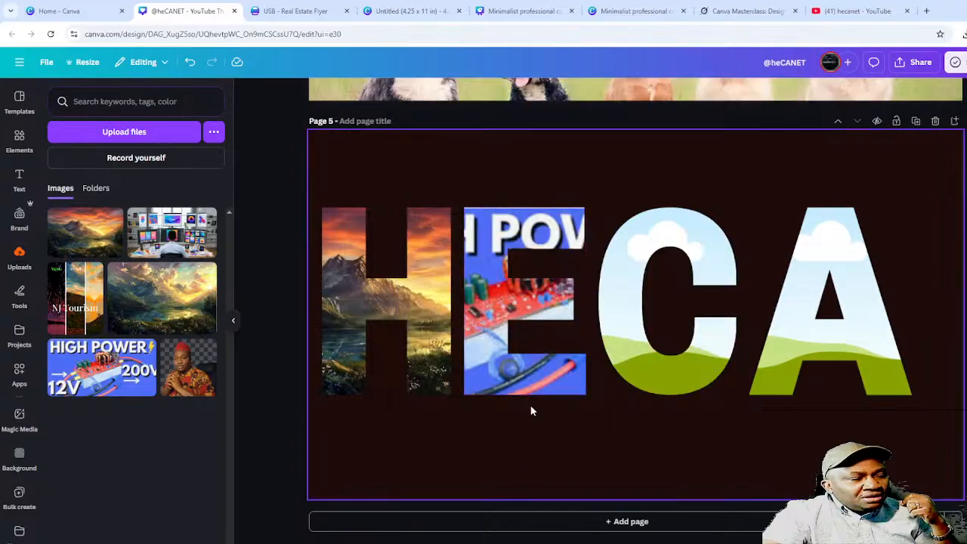
- Enlarge and reposition the image inside the E frame
click(507, 281)
double_click(496, 292)
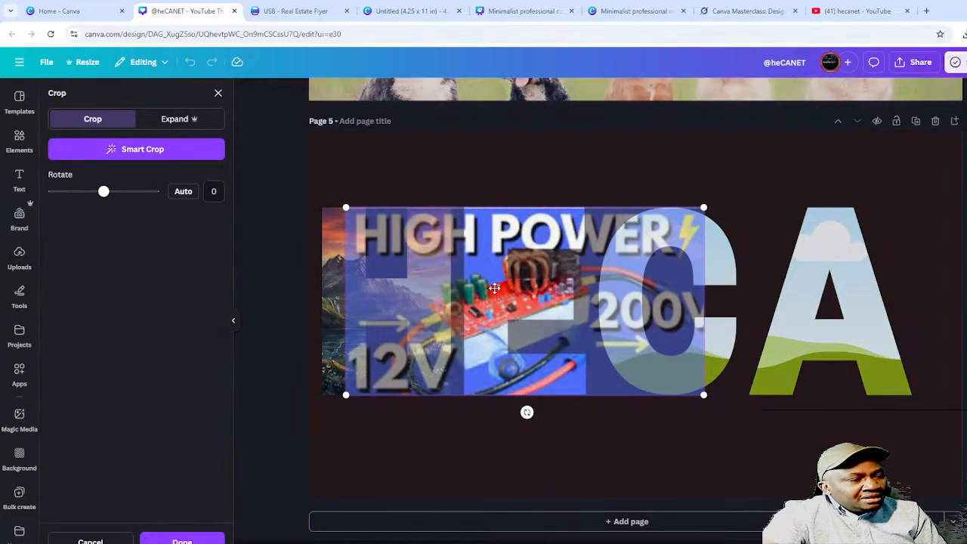
drag(495, 292, 549, 252)
drag(709, 205, 821, 150)
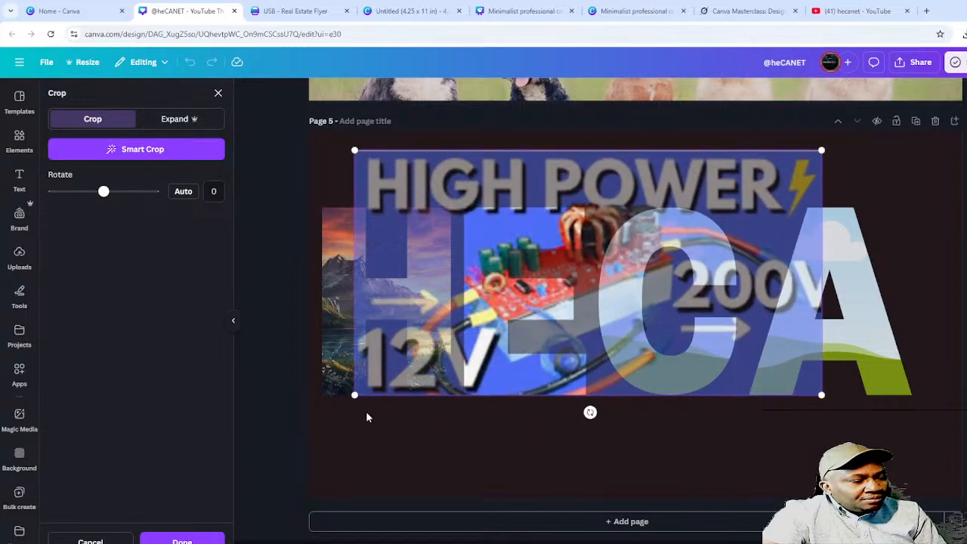
drag(355, 395, 337, 404)
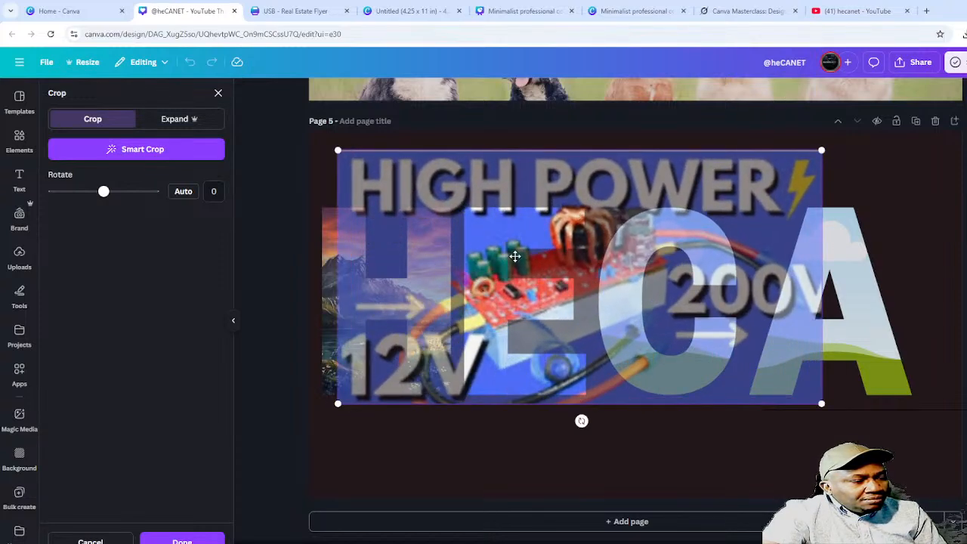
drag(514, 257, 509, 276)
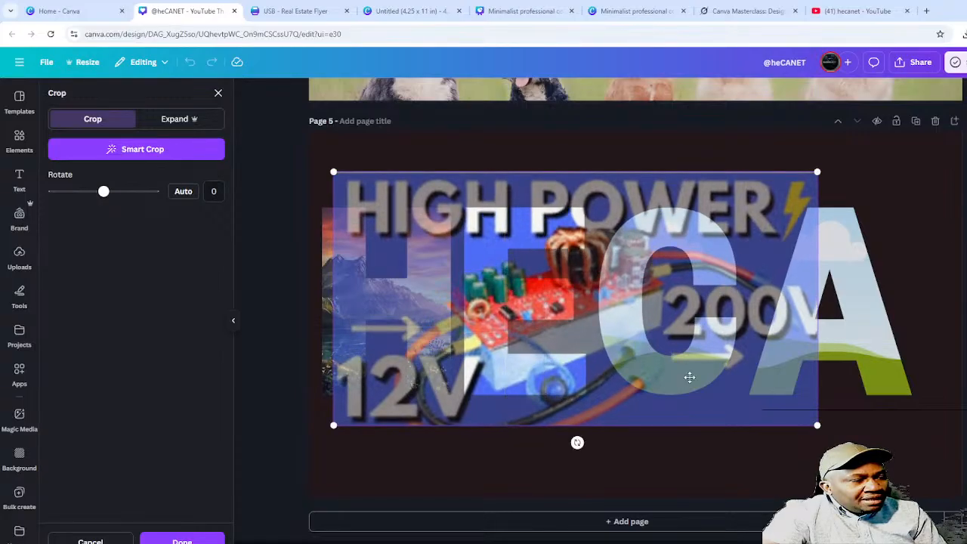
click(731, 440)
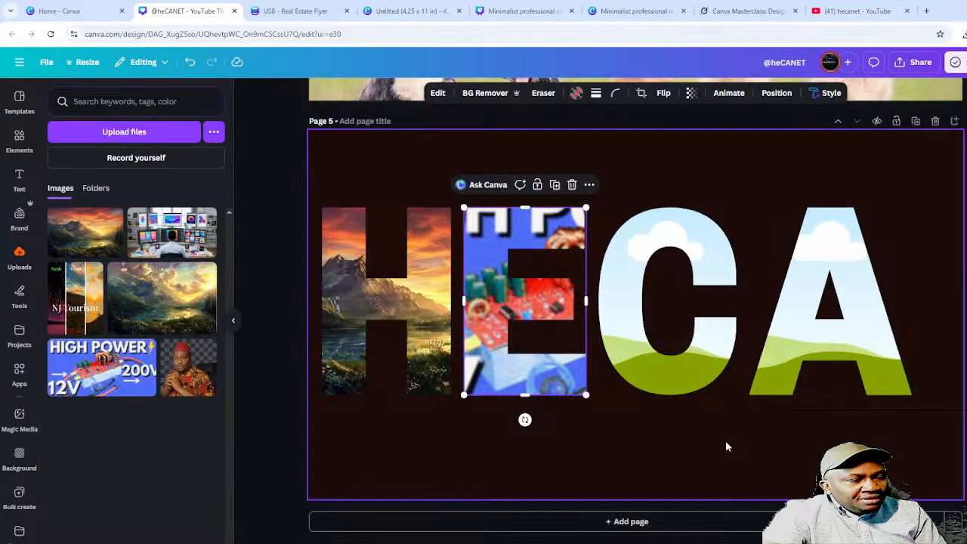
click(800, 451)
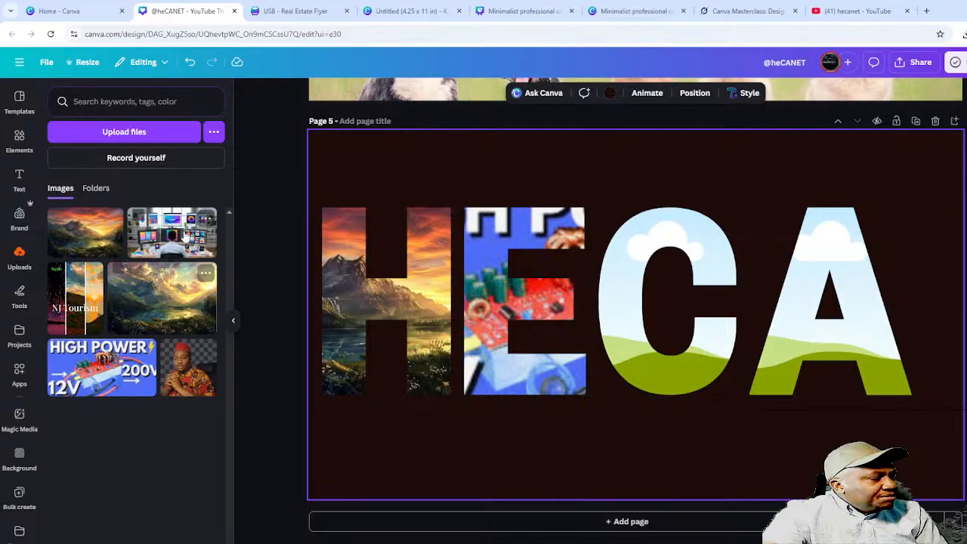
- Drop the office-desk photo into the C letter frame
drag(163, 234, 651, 257)
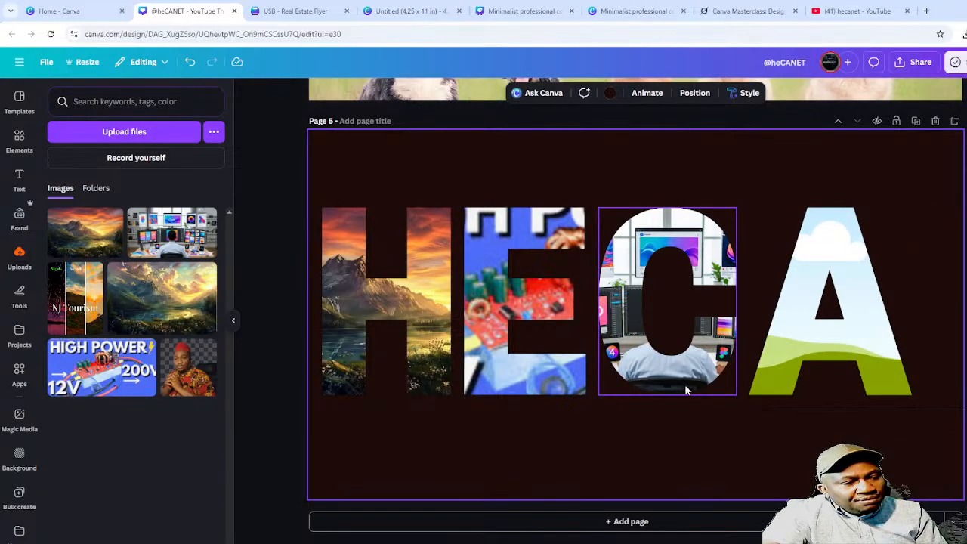
click(695, 476)
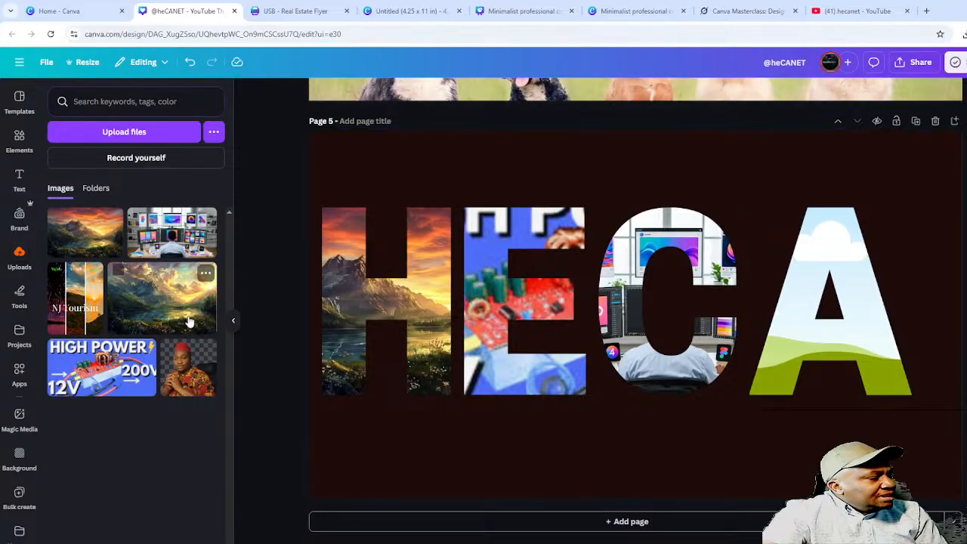
click(19, 139)
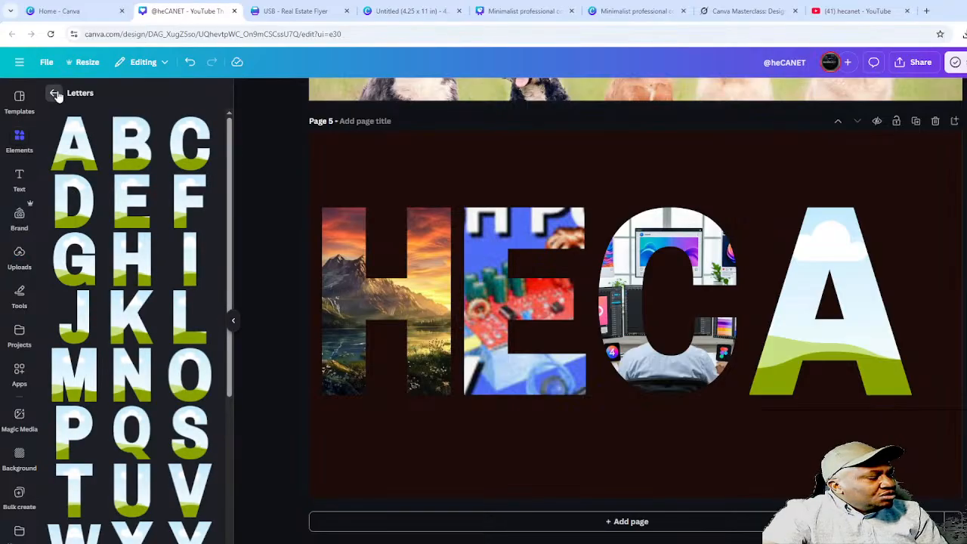
- Go back from Letters to the element categories and open Graphics
click(54, 93)
scroll(127, 324, down, 3)
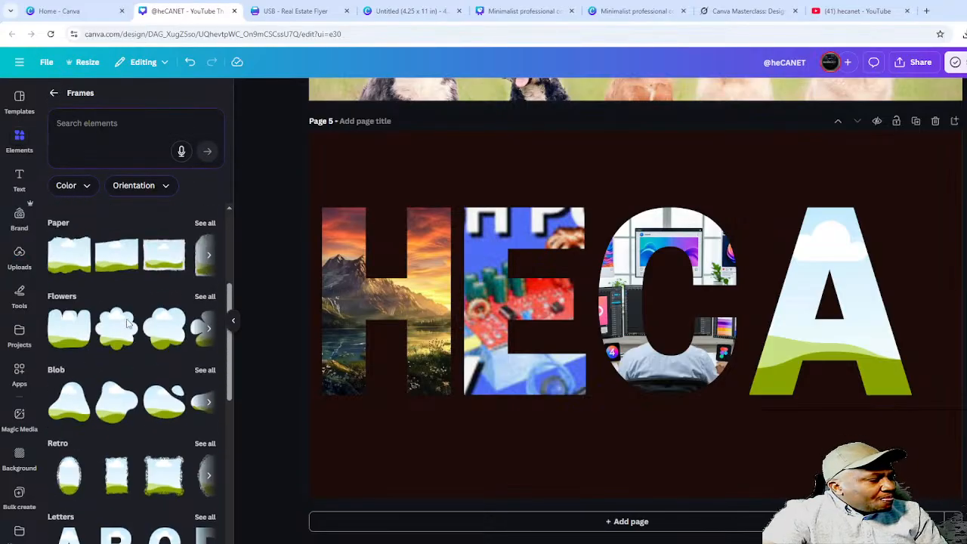
scroll(127, 323, up, 3)
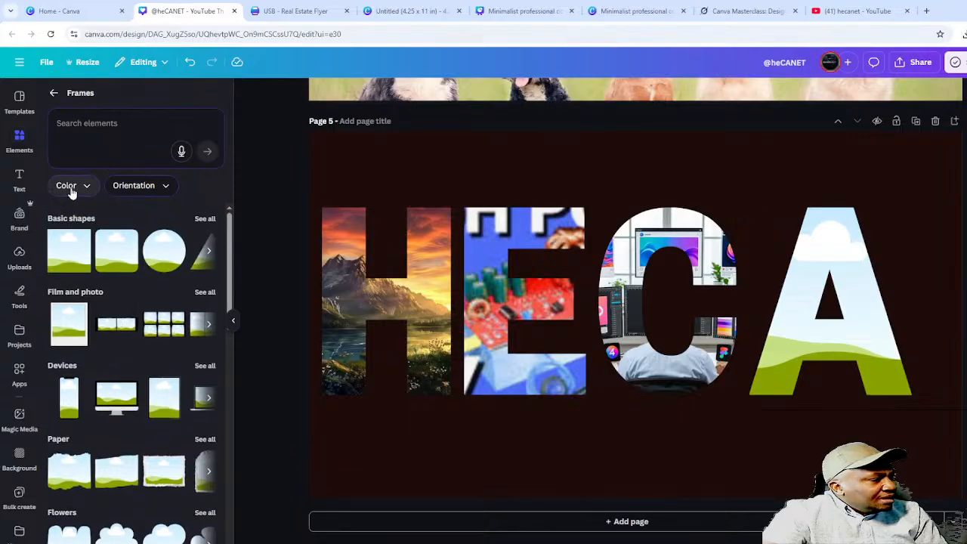
click(54, 93)
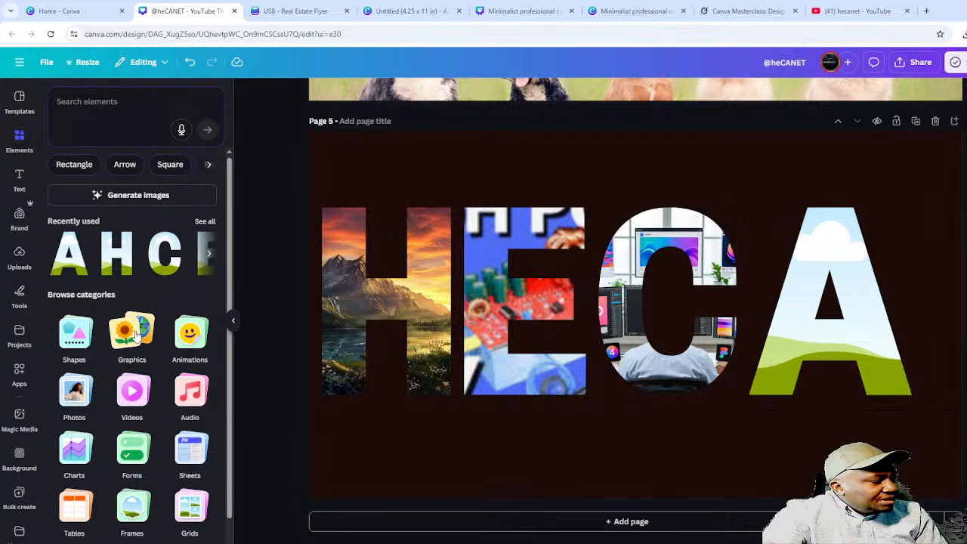
click(135, 333)
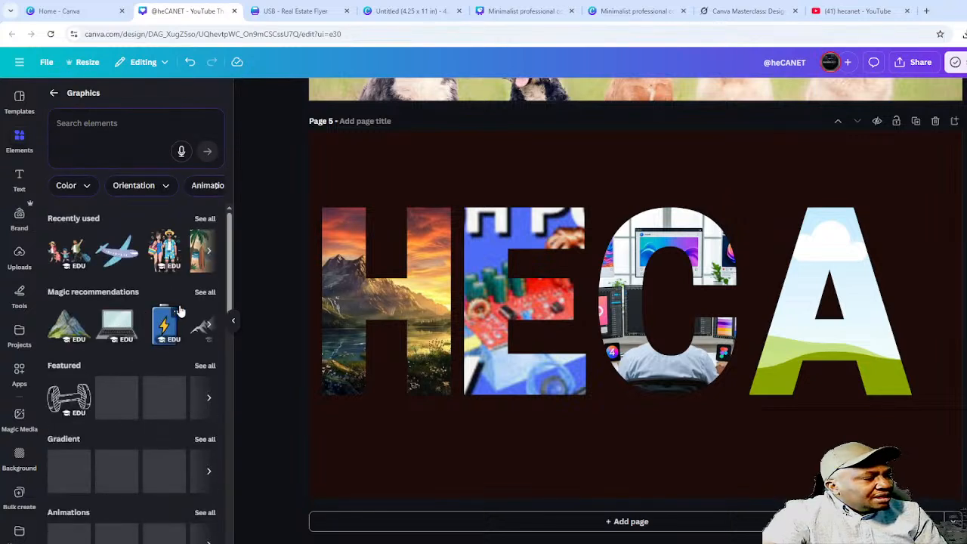
- Try the family illustration in the A and C frames, undo each fill, and delete it
click(63, 255)
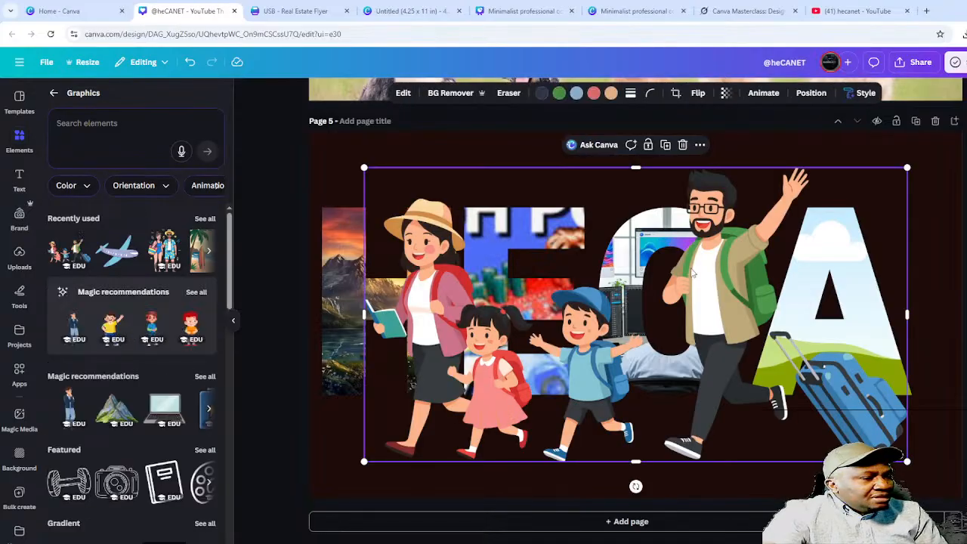
drag(684, 277, 831, 268)
drag(830, 268, 853, 304)
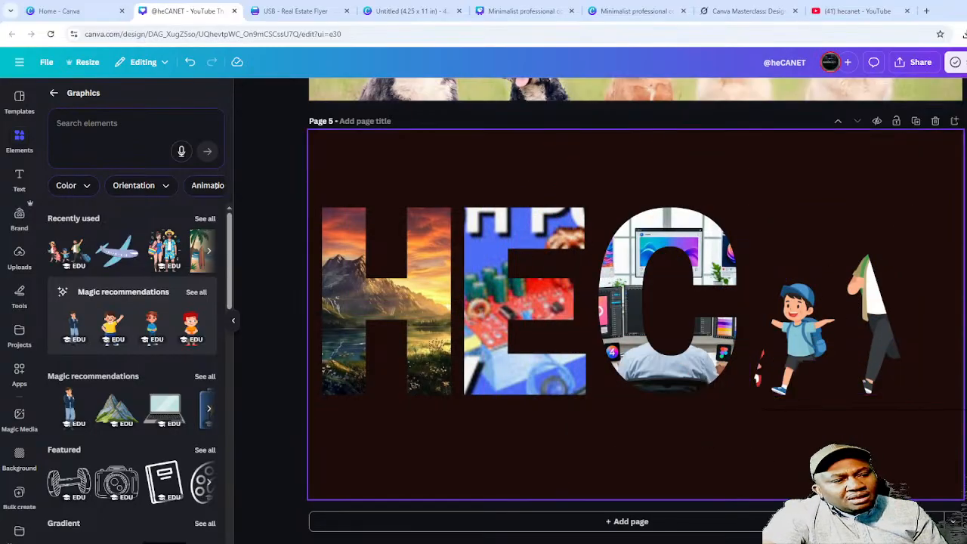
drag(812, 339, 903, 320)
key(ctrl+z)
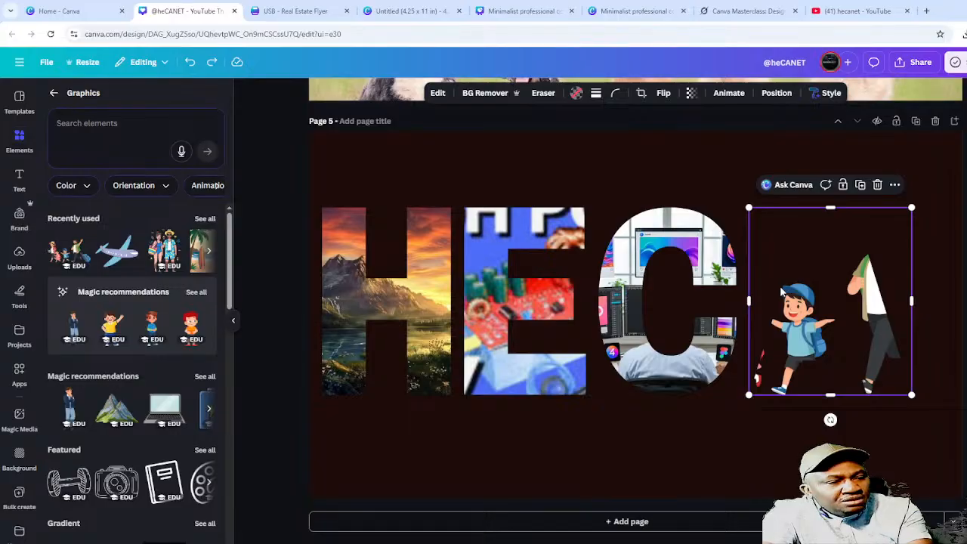
key(ctrl+z)
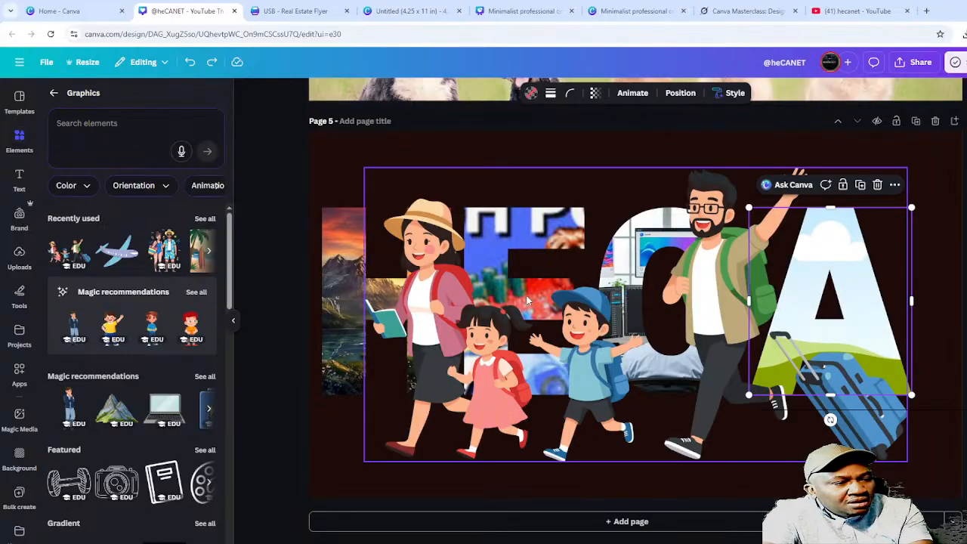
drag(747, 305, 875, 255)
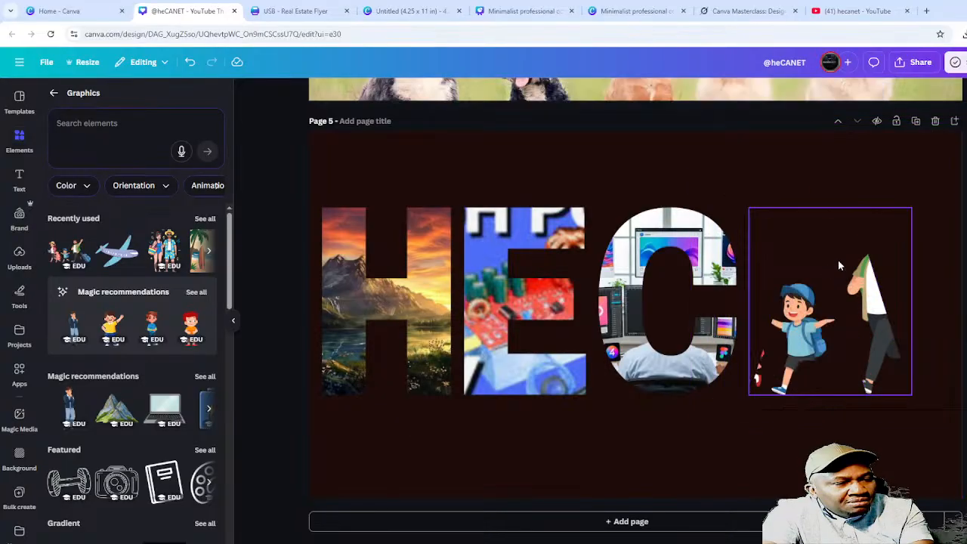
click(801, 434)
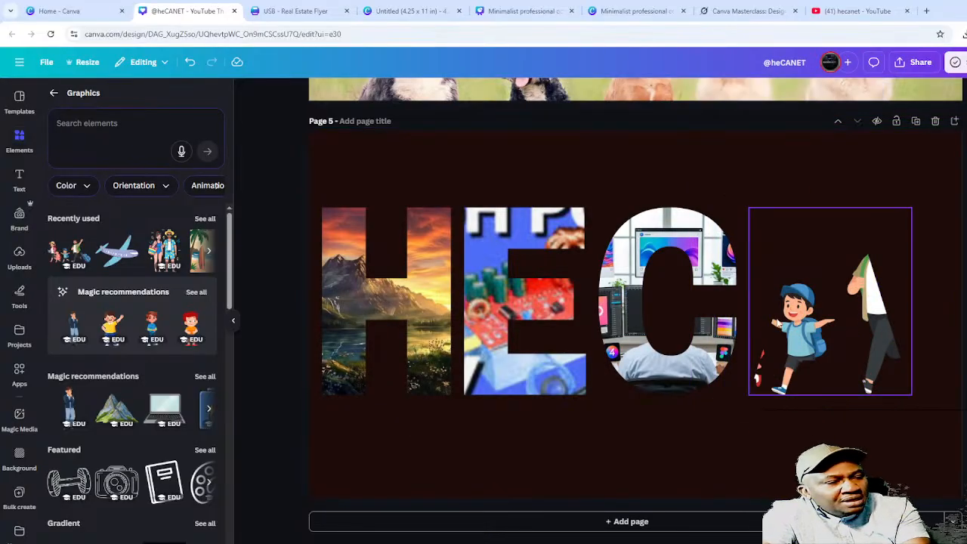
key(ctrl+z)
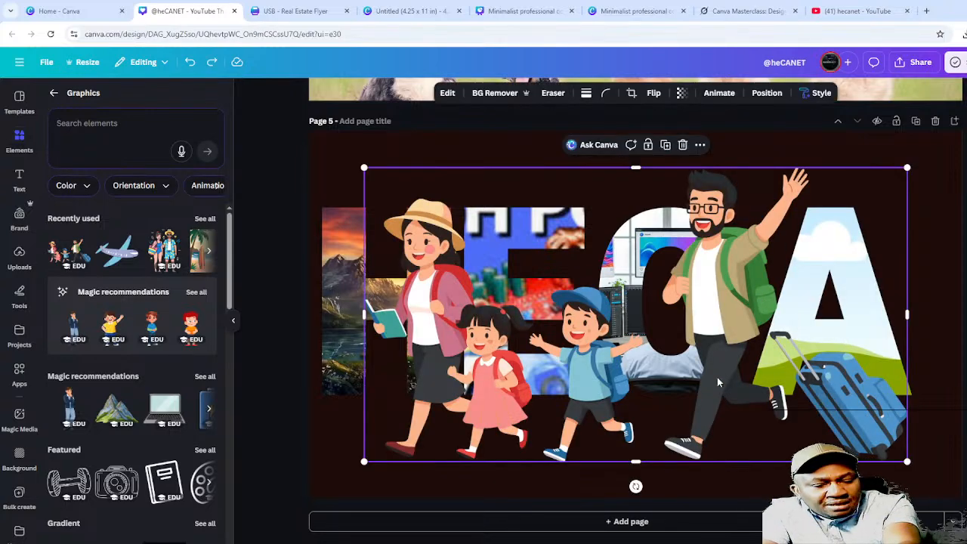
drag(717, 377, 687, 285)
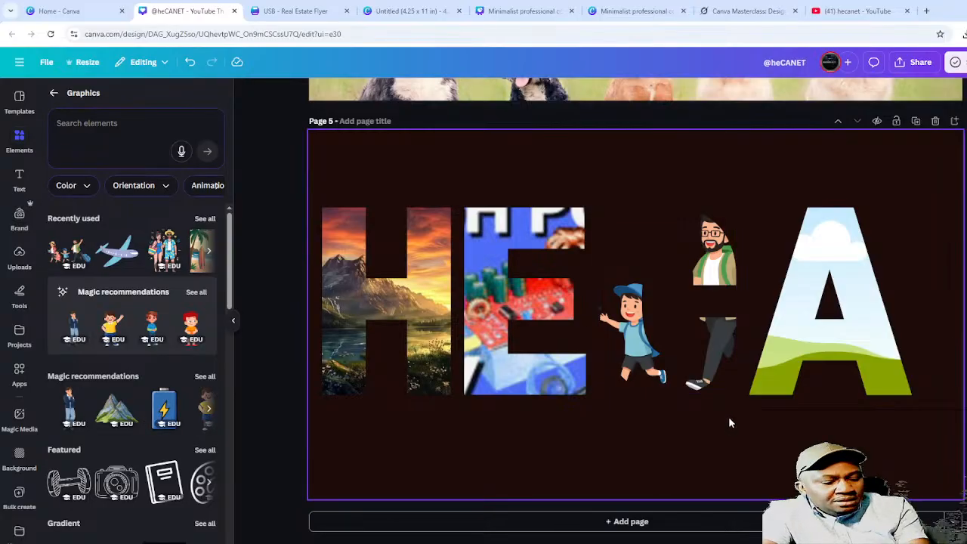
key(ctrl+z)
key(Delete)
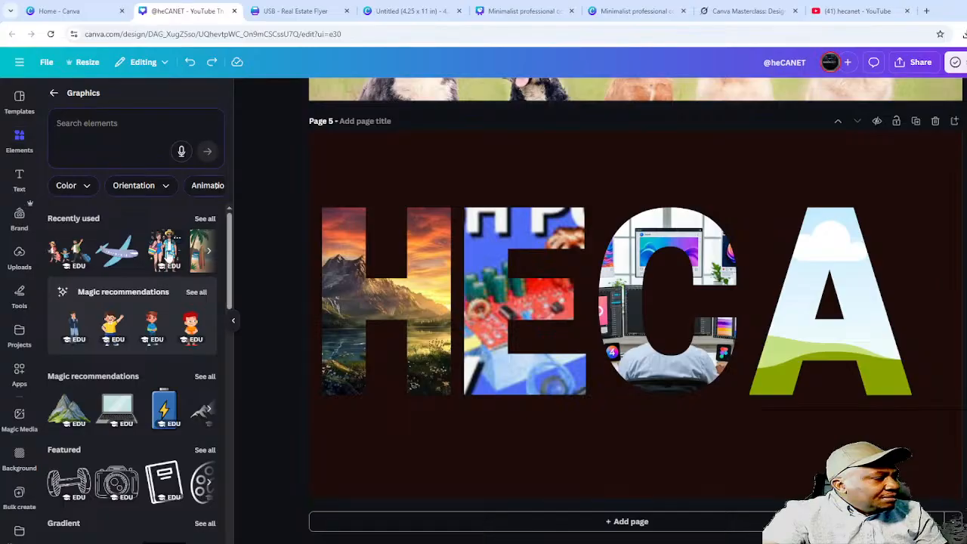
- Try the beach-couple illustration in the A frame, undo it, and delete the illustration
click(166, 250)
drag(670, 291, 811, 293)
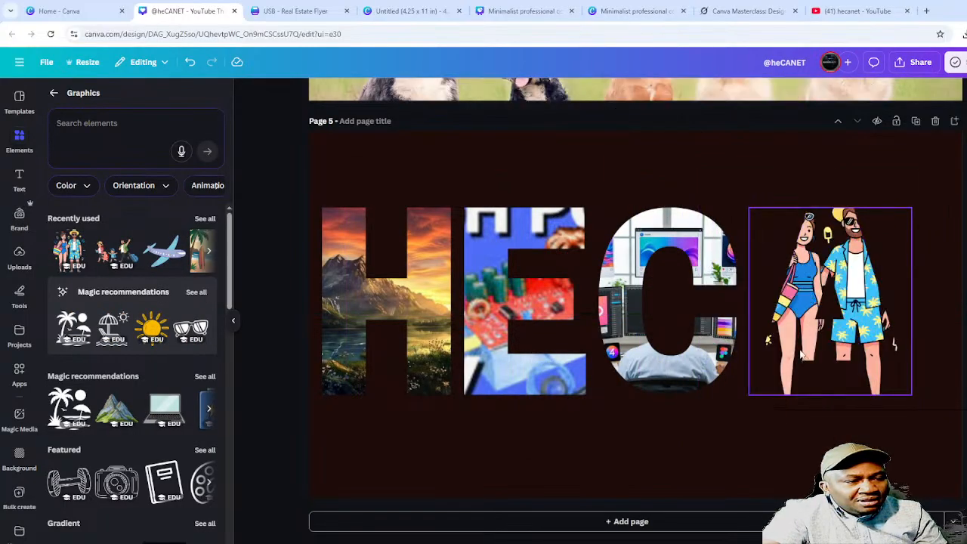
click(736, 447)
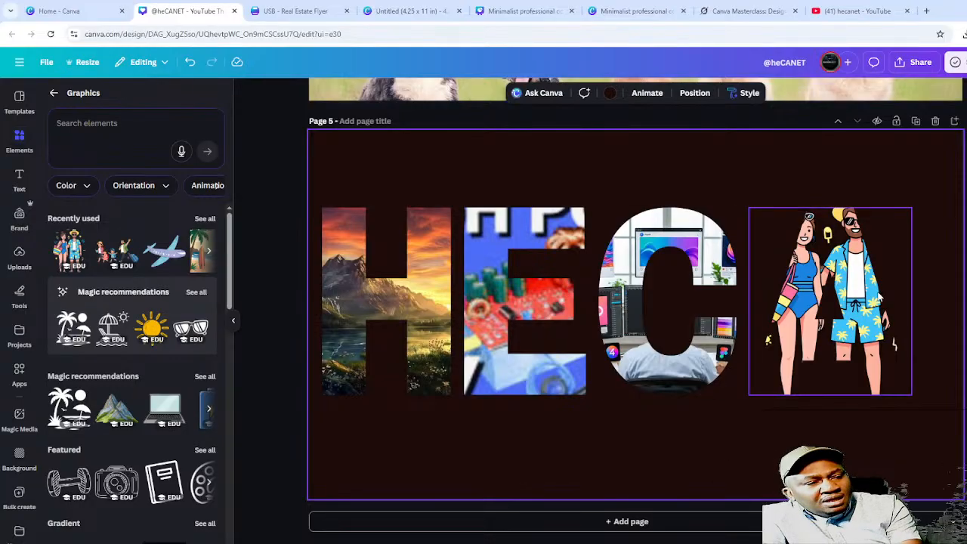
key(ctrl+z)
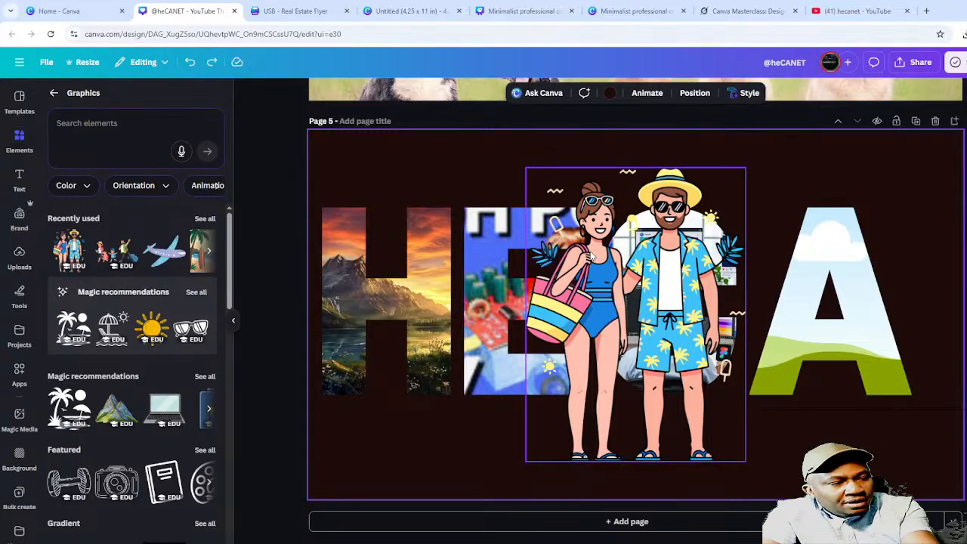
click(626, 250)
key(Delete)
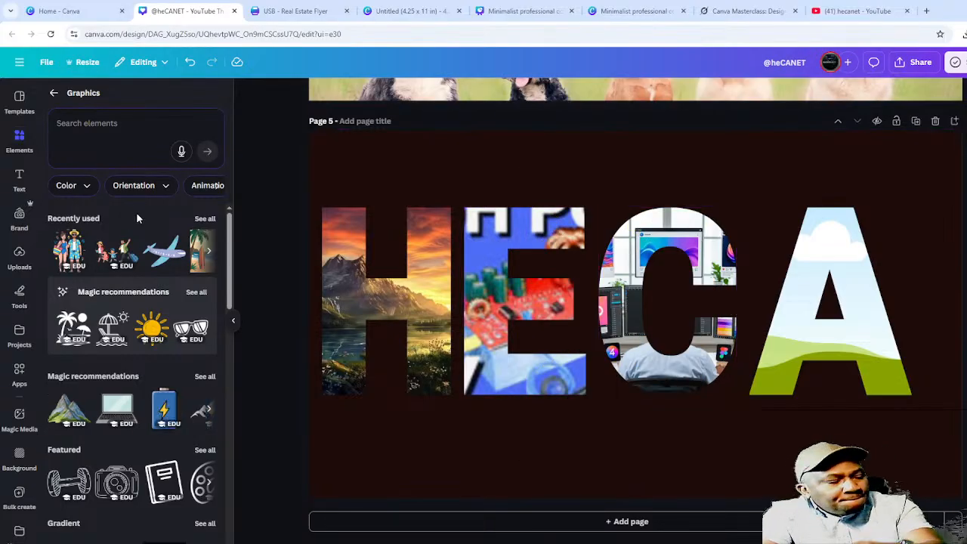
- Drop the hand-with-flower photo from Photos into the A letter frame
click(56, 93)
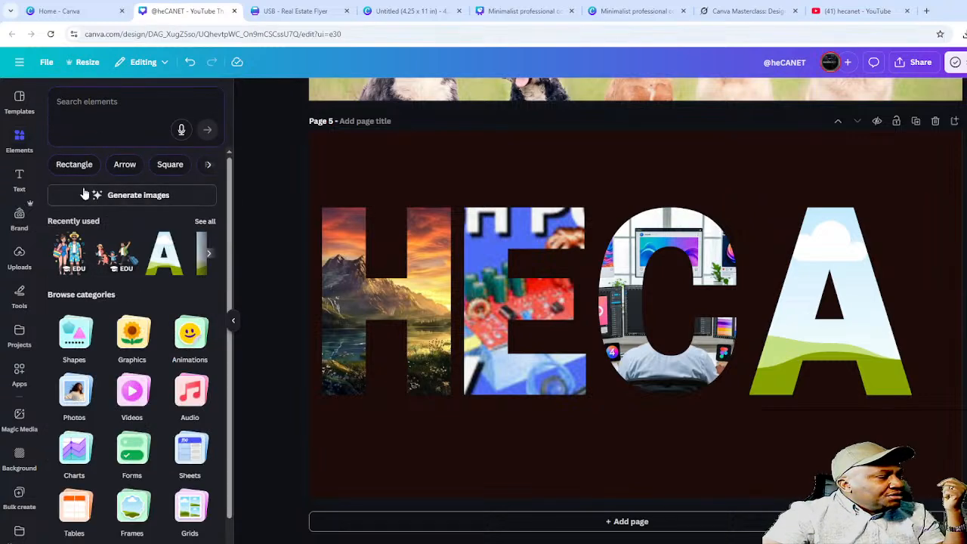
click(71, 393)
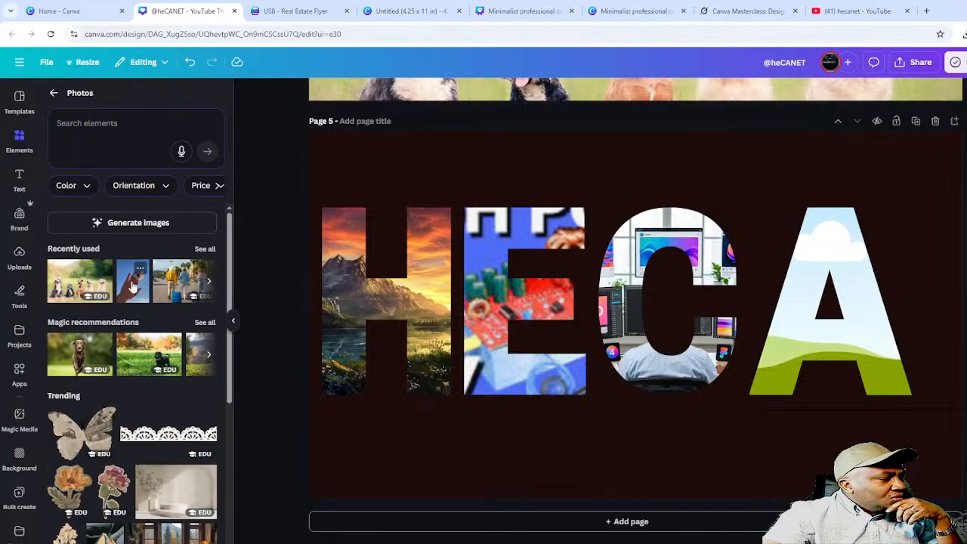
scroll(157, 408, down, 2)
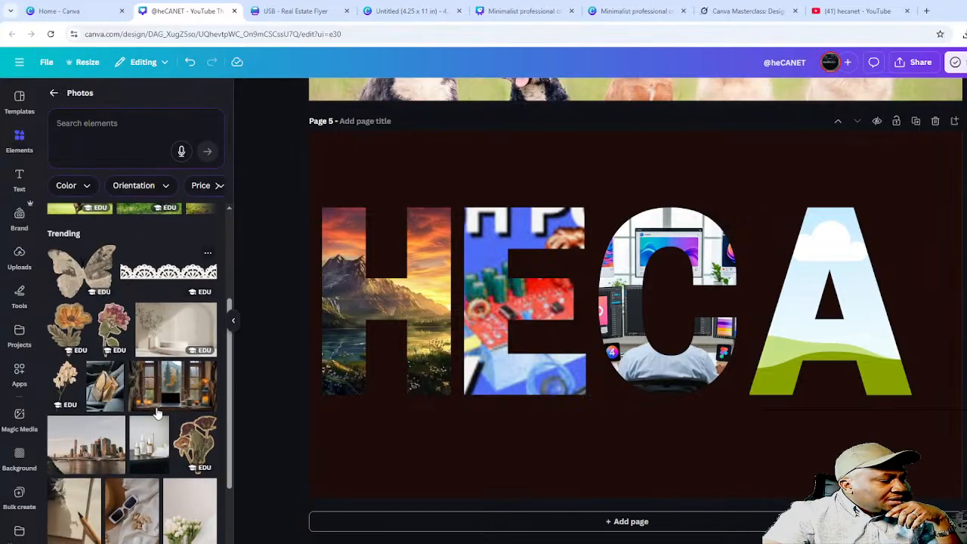
scroll(157, 412, up, 2)
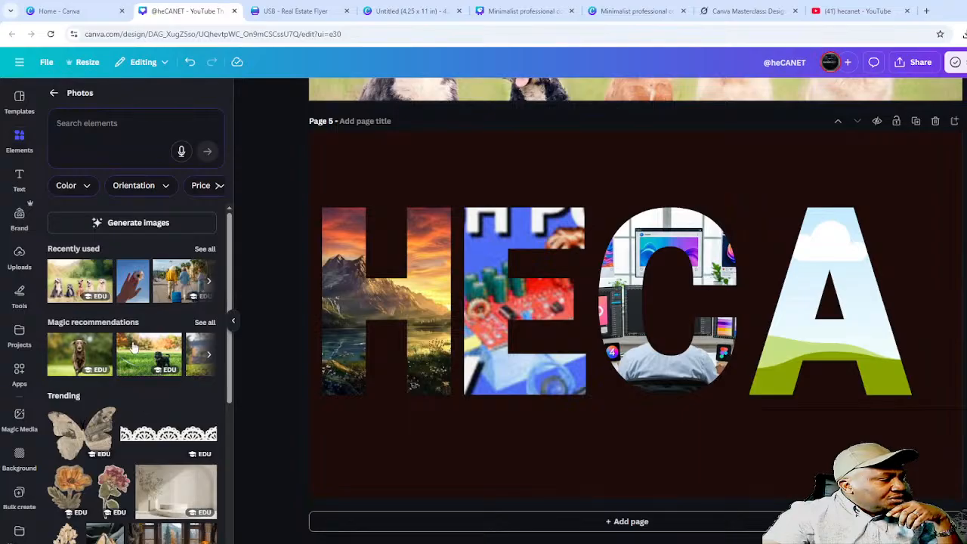
click(128, 284)
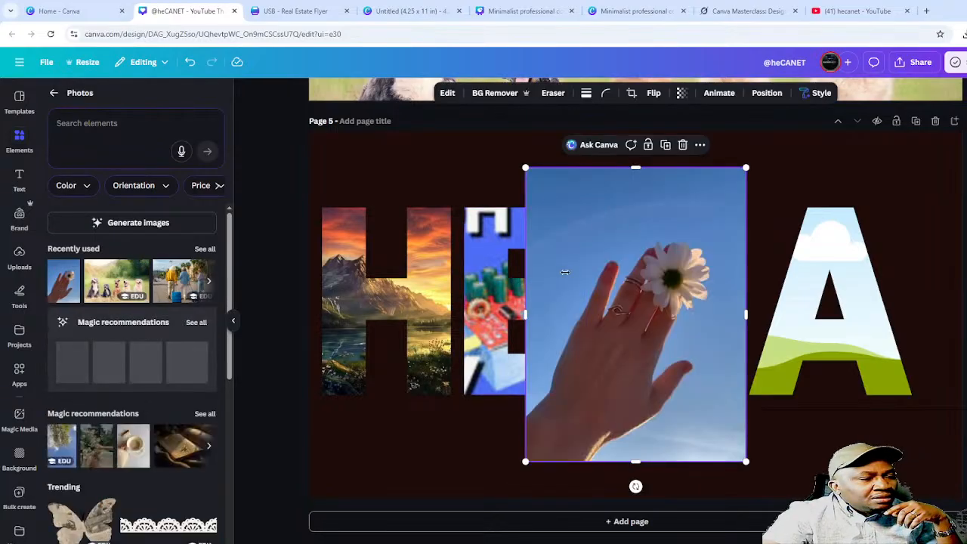
drag(567, 272, 791, 306)
click(713, 437)
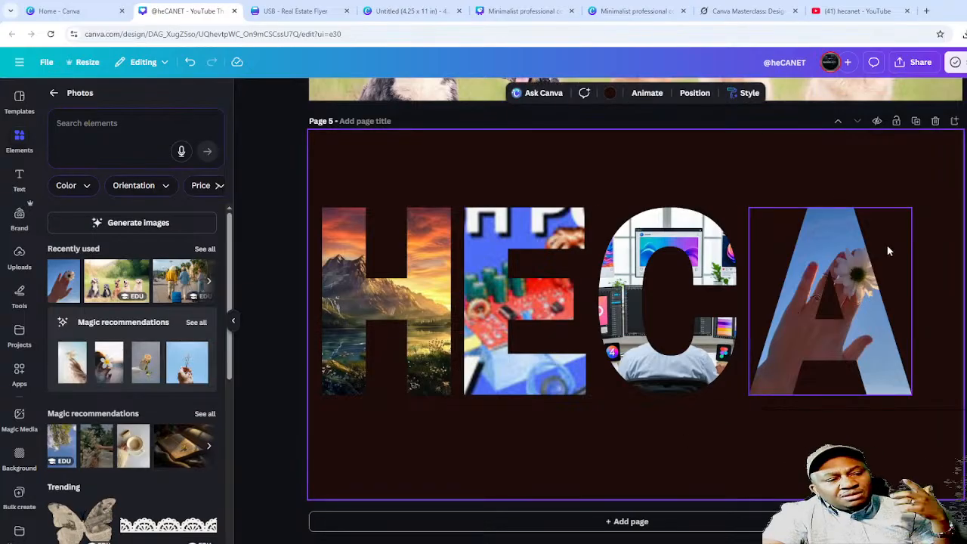
- Select the A frame and enter crop mode, undoing an accidental nudge of the letter
click(871, 288)
double_click(847, 277)
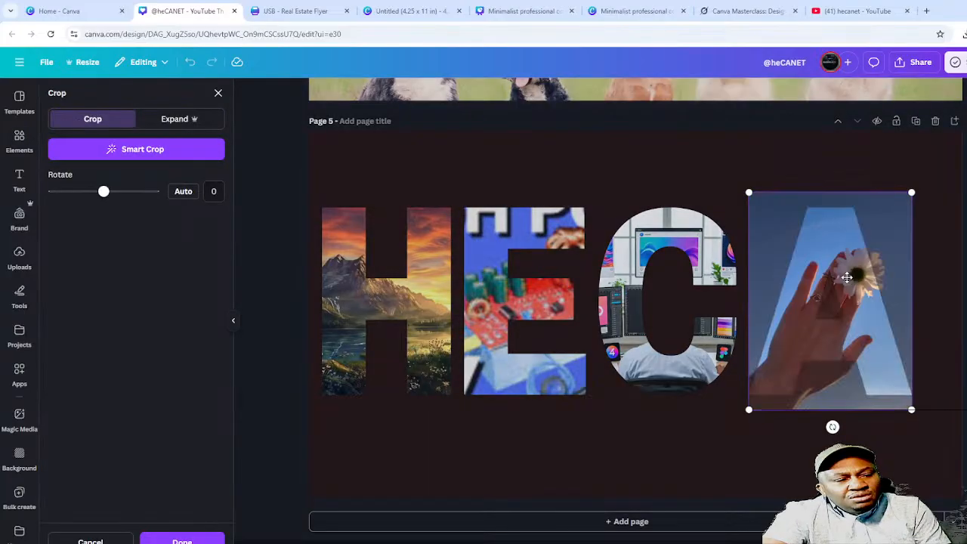
double_click(846, 276)
drag(842, 254, 824, 251)
key(ctrl+z)
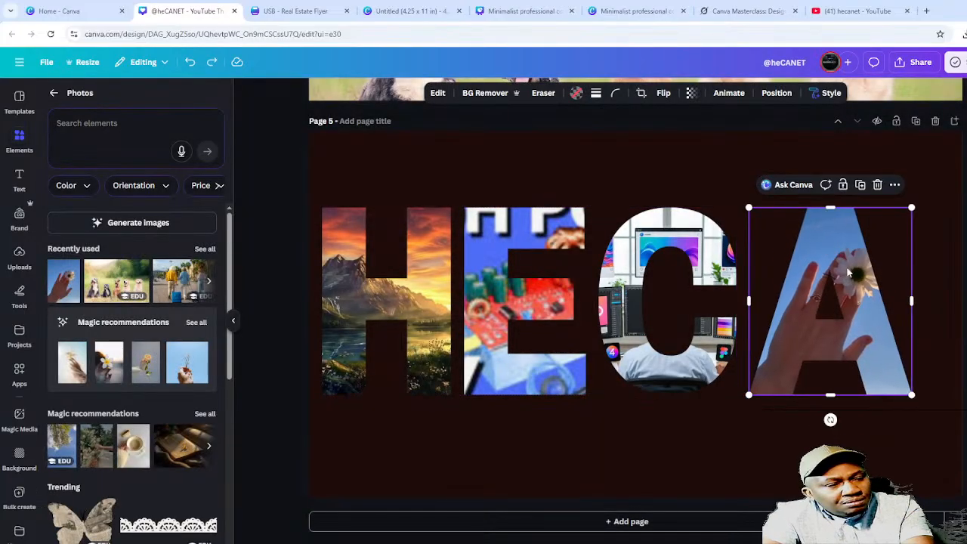
double_click(848, 274)
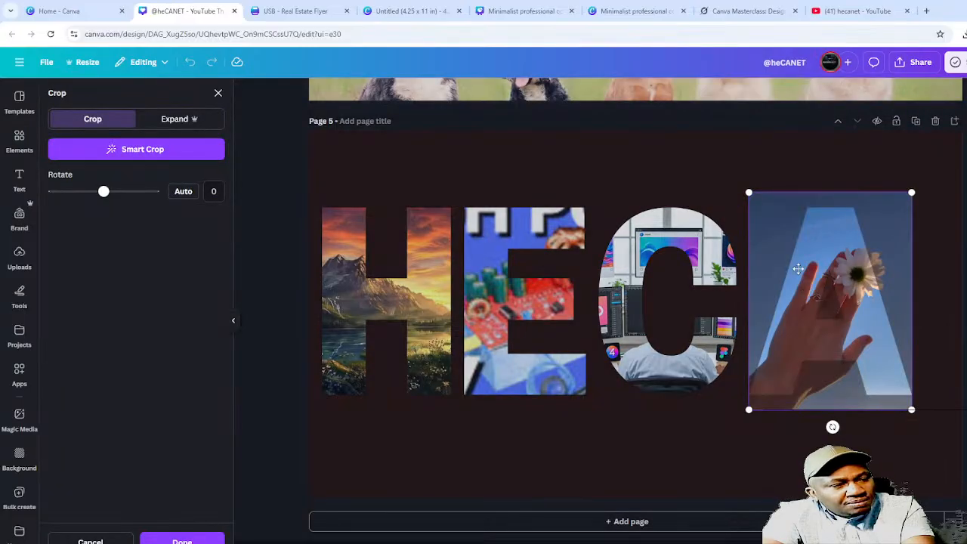
double_click(759, 240)
double_click(815, 348)
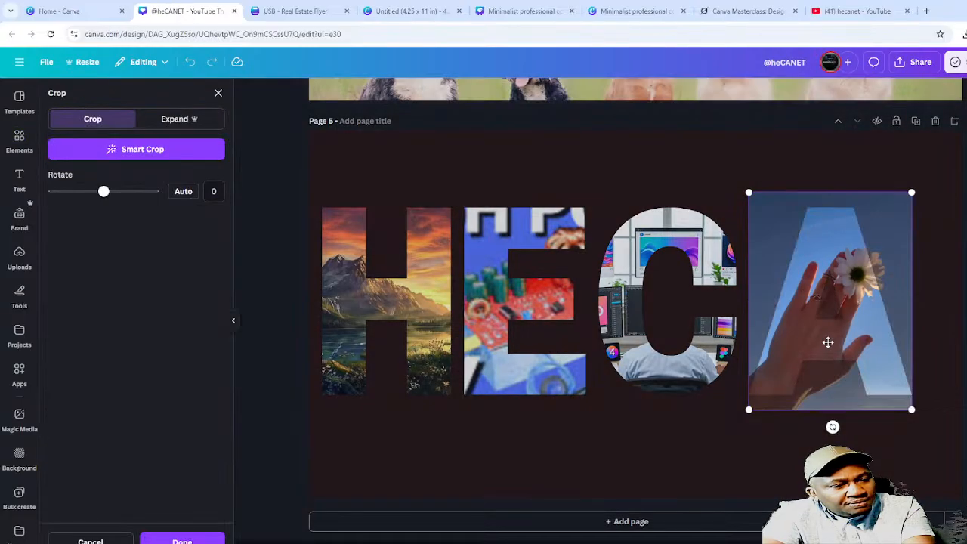
double_click(829, 342)
click(721, 423)
click(824, 321)
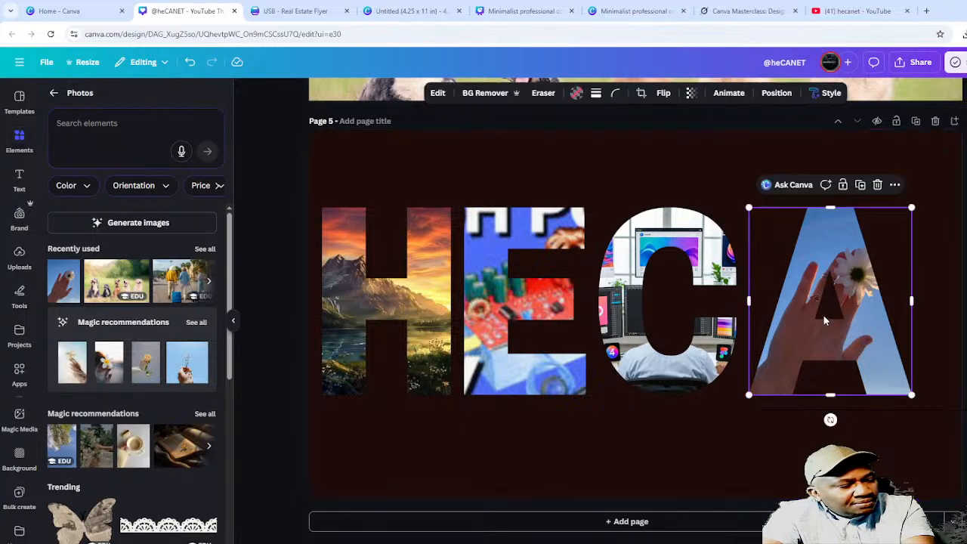
- Enlarge the hand photo inside the A and shift it up and right to show the hand
double_click(825, 319)
drag(850, 258, 858, 278)
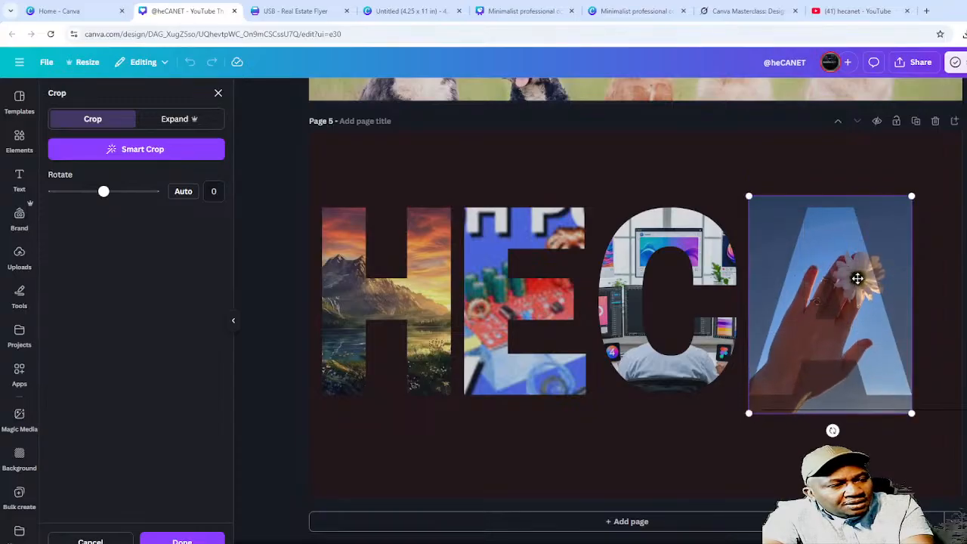
drag(747, 411, 703, 462)
drag(758, 436, 834, 336)
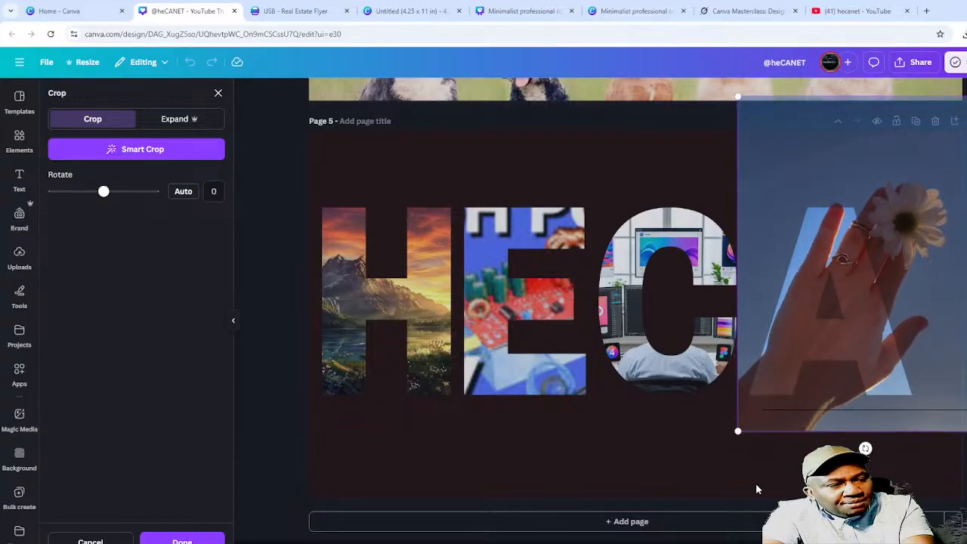
click(645, 474)
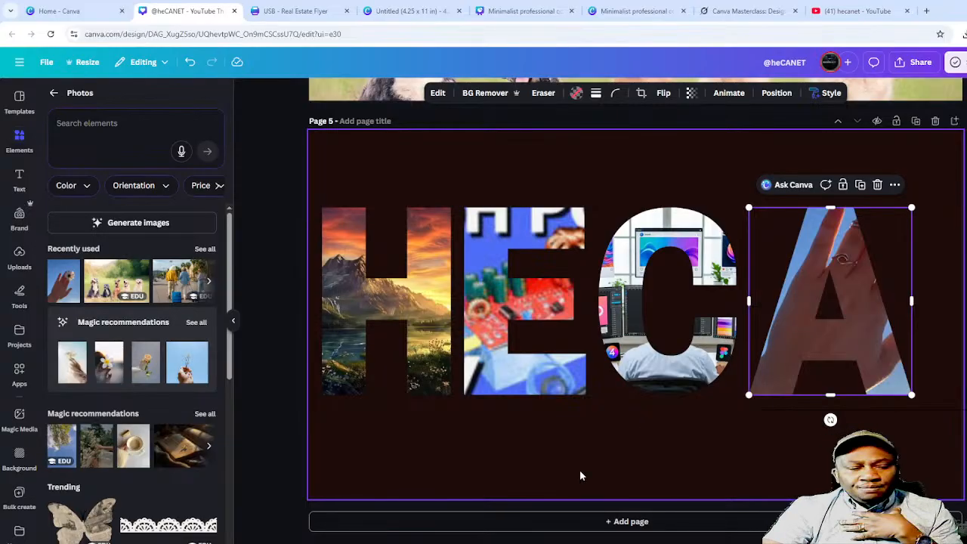
click(676, 423)
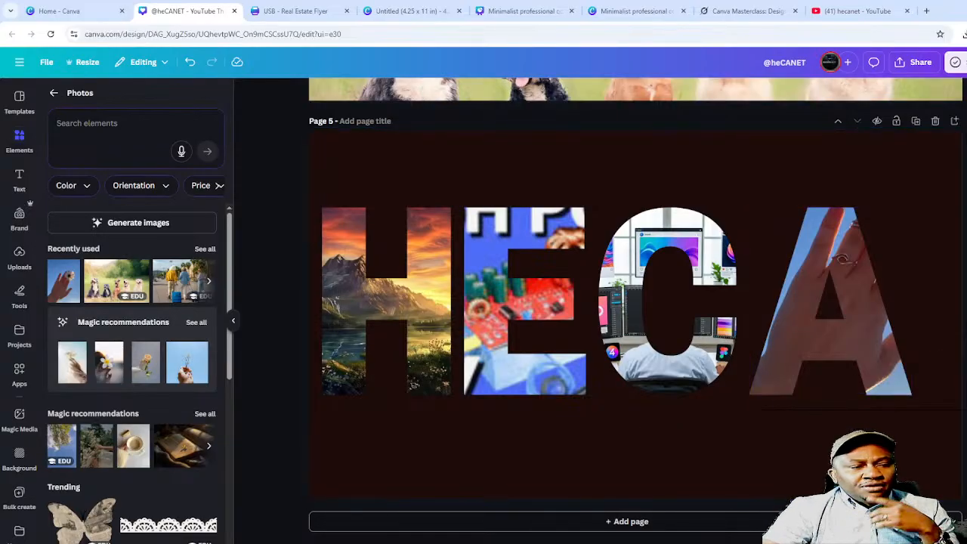
- Leave the Photos panel and switch to the Meeting Agenda presentation's objectives list
click(53, 95)
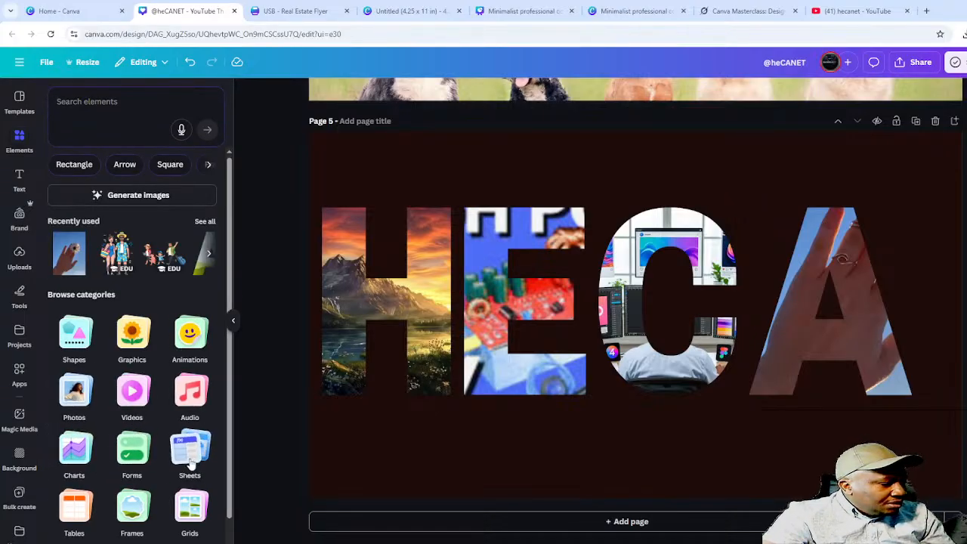
scroll(178, 476, down, 1)
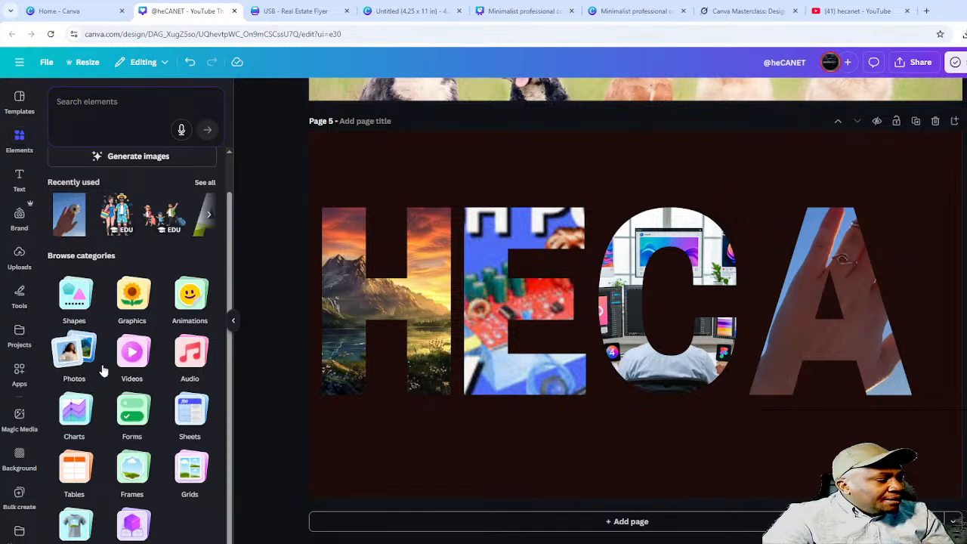
click(633, 10)
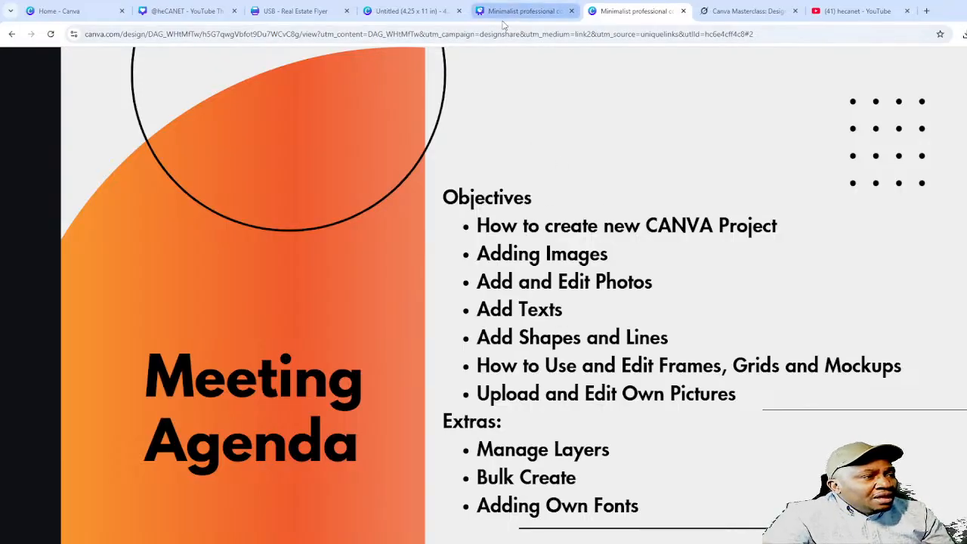
- Back on the HECA design, select page 5's background and show its Layers list
click(186, 12)
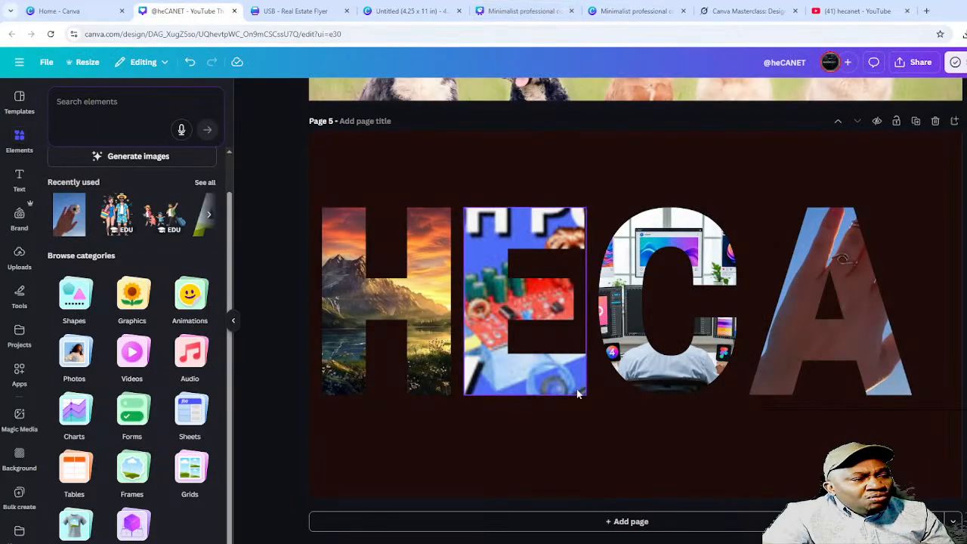
scroll(592, 388, up, 3)
scroll(592, 387, down, 3)
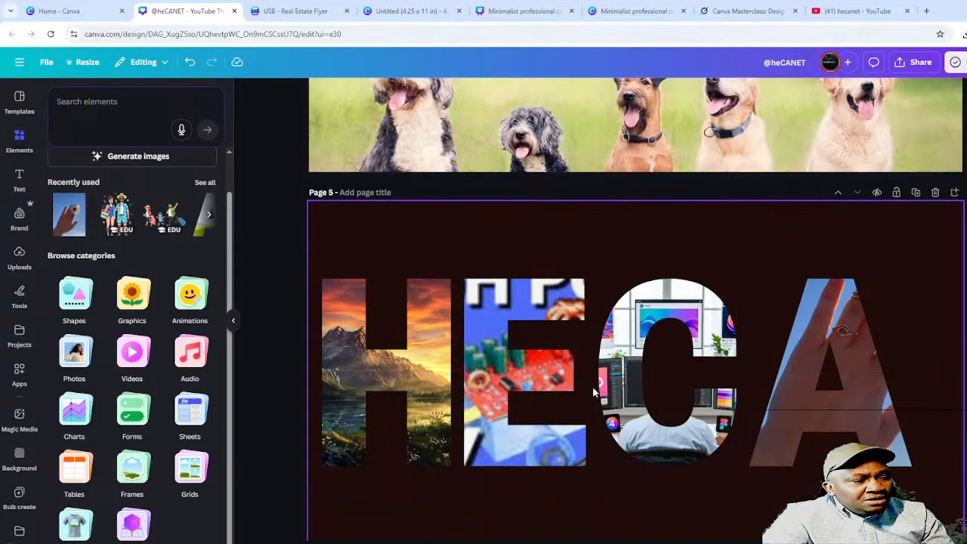
click(786, 456)
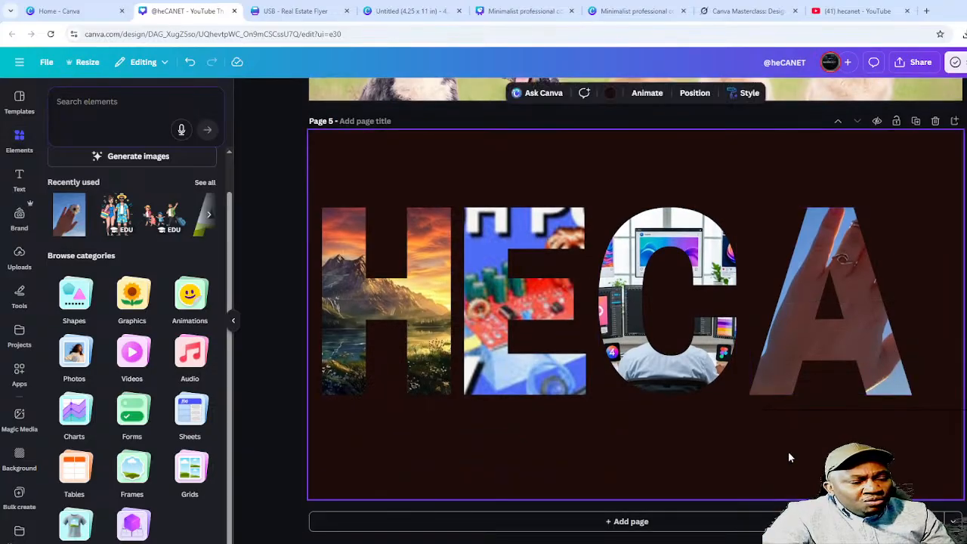
click(695, 93)
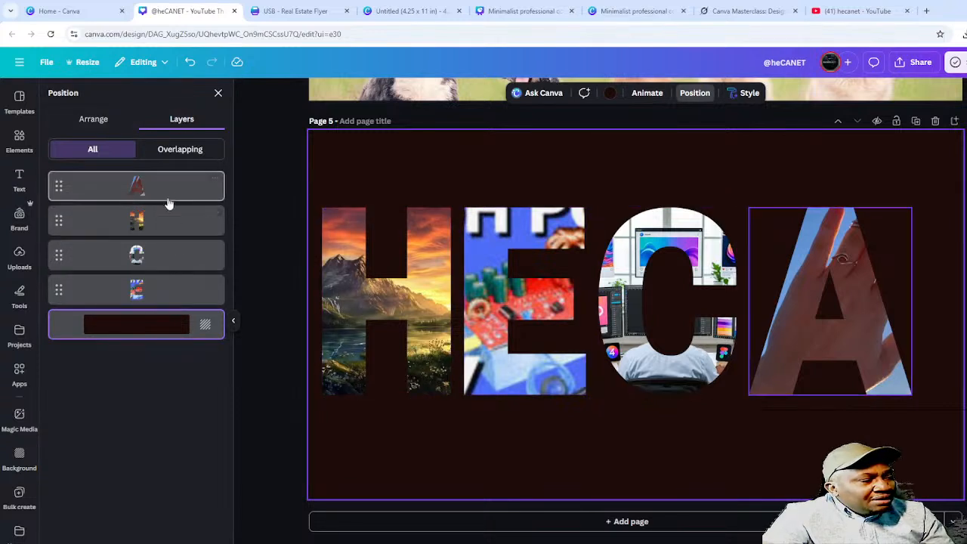
- Move the A letter below the H in the Layers list
drag(172, 223, 164, 261)
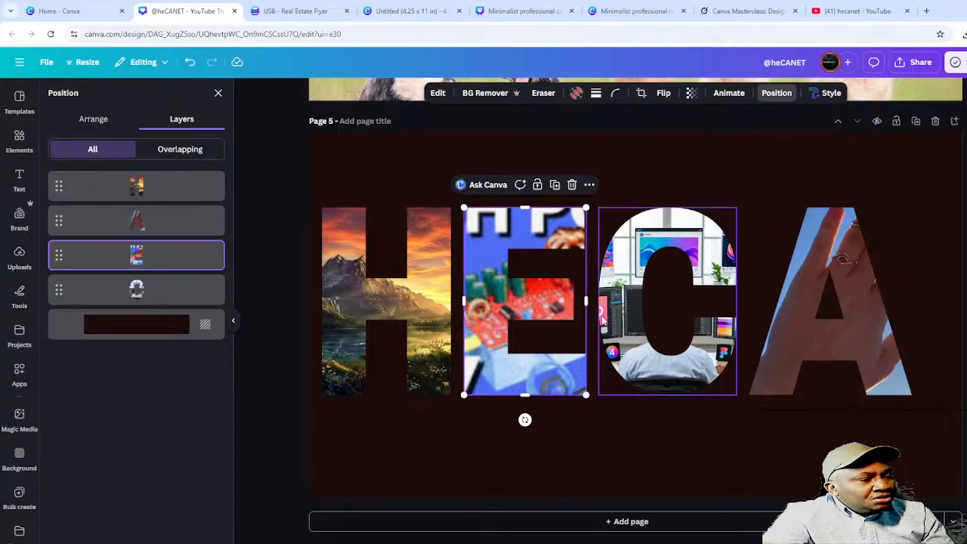
scroll(610, 317, up, 4)
scroll(610, 318, up, 15)
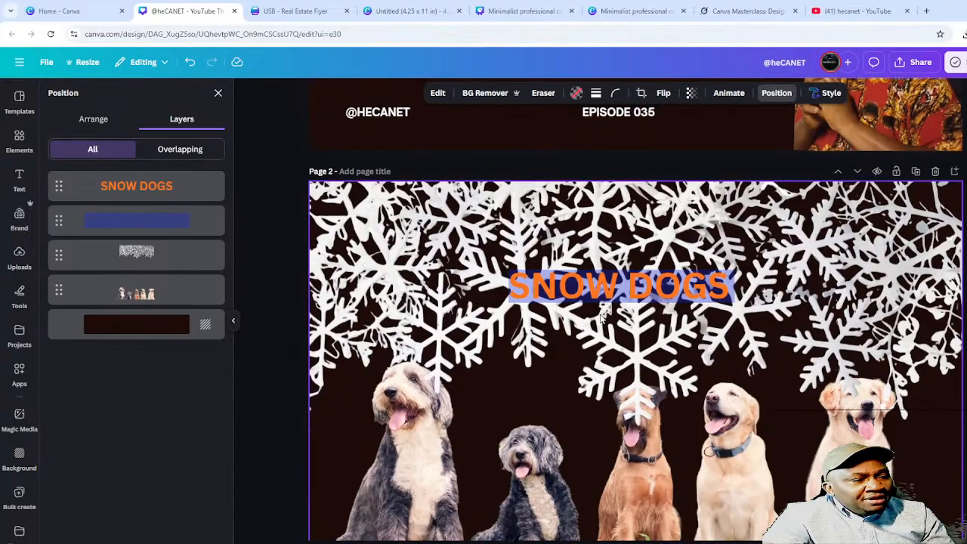
scroll(602, 319, up, 1)
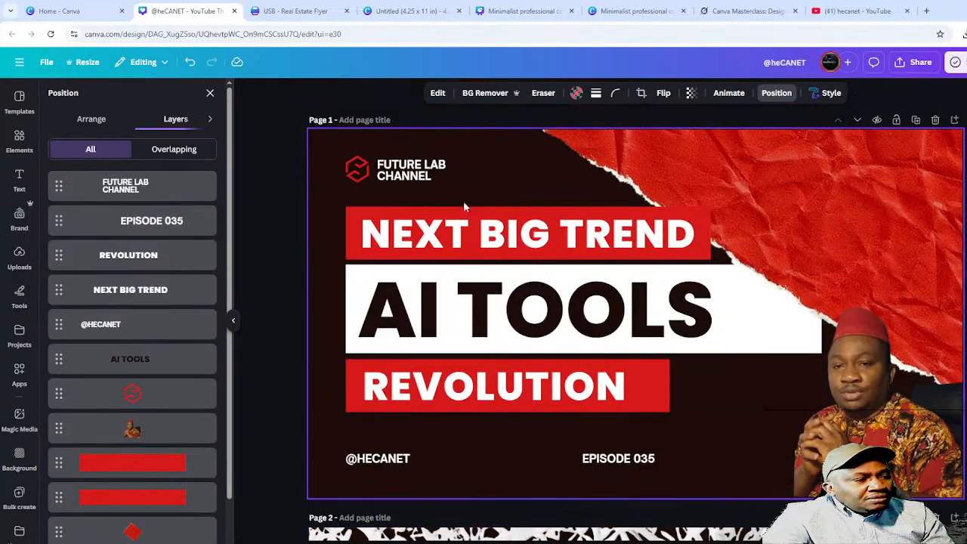
- Enlarge the presenter photo on the AI TOOLS page to span beneath the headline
click(501, 175)
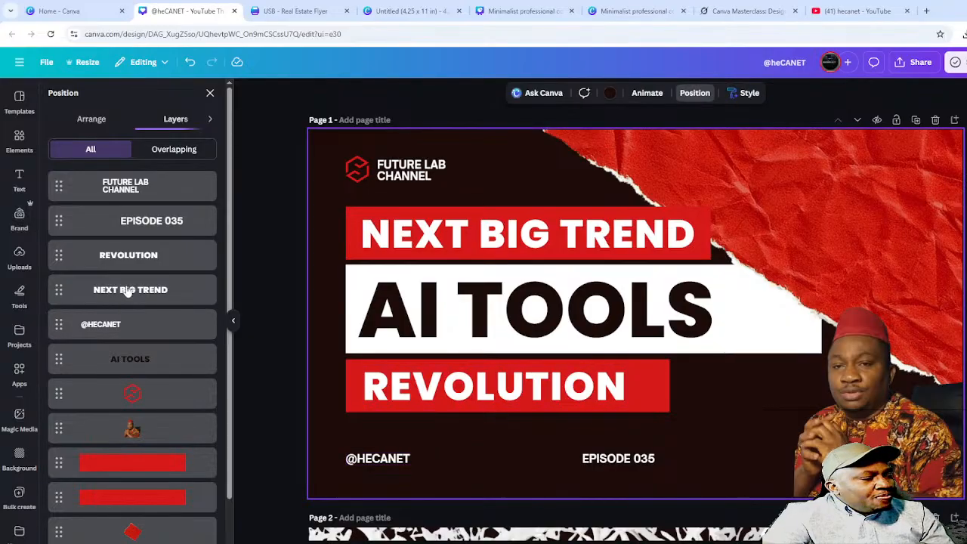
click(869, 400)
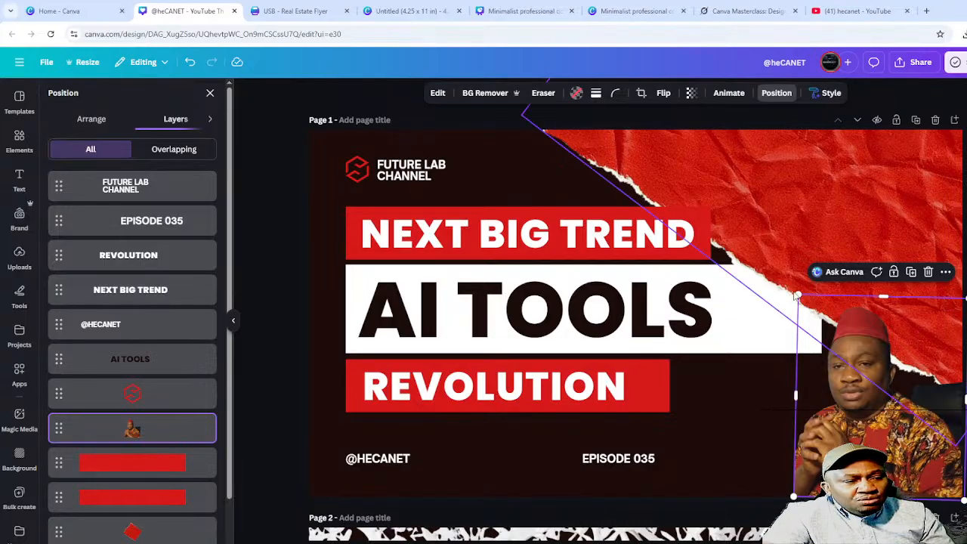
drag(797, 293, 2, 184)
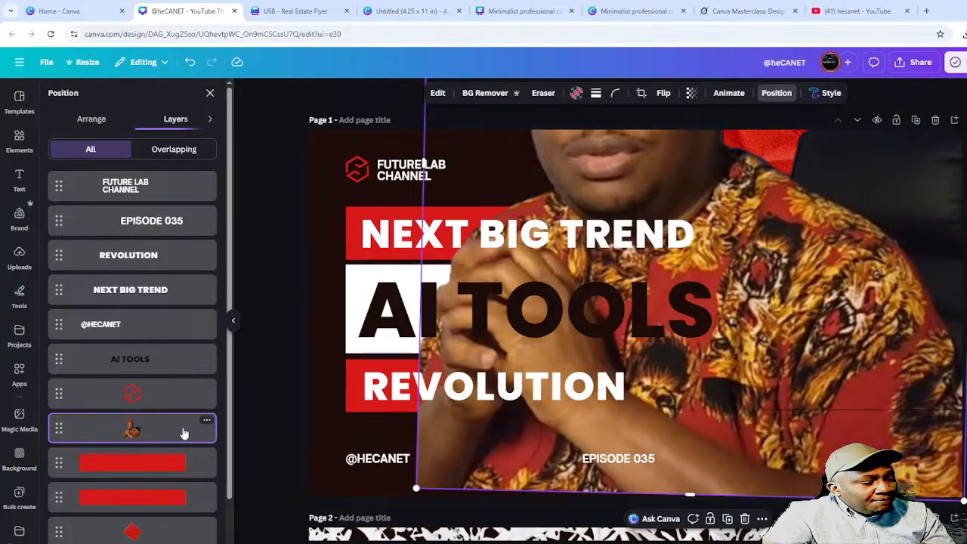
- Bring the presenter photo to the front and shrink it so his head shows
drag(180, 426, 192, 189)
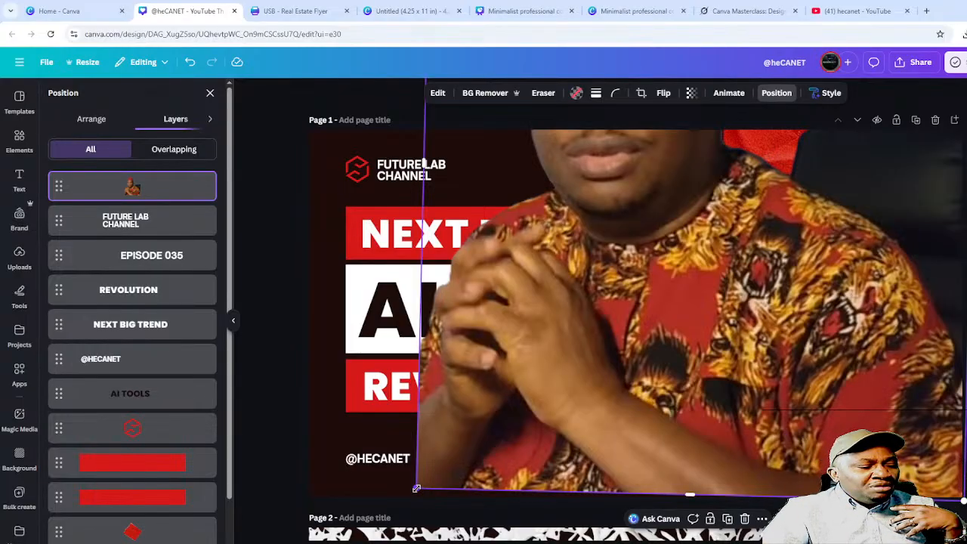
drag(417, 489, 644, 233)
drag(752, 156, 475, 331)
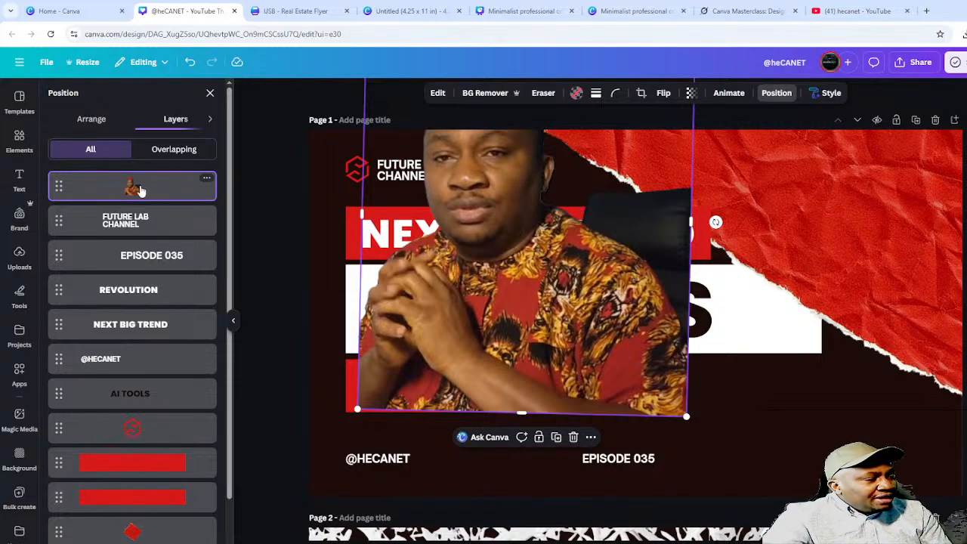
- Layer the photo behind the channel name, logo and red diamond, then shift it right
drag(134, 188, 164, 409)
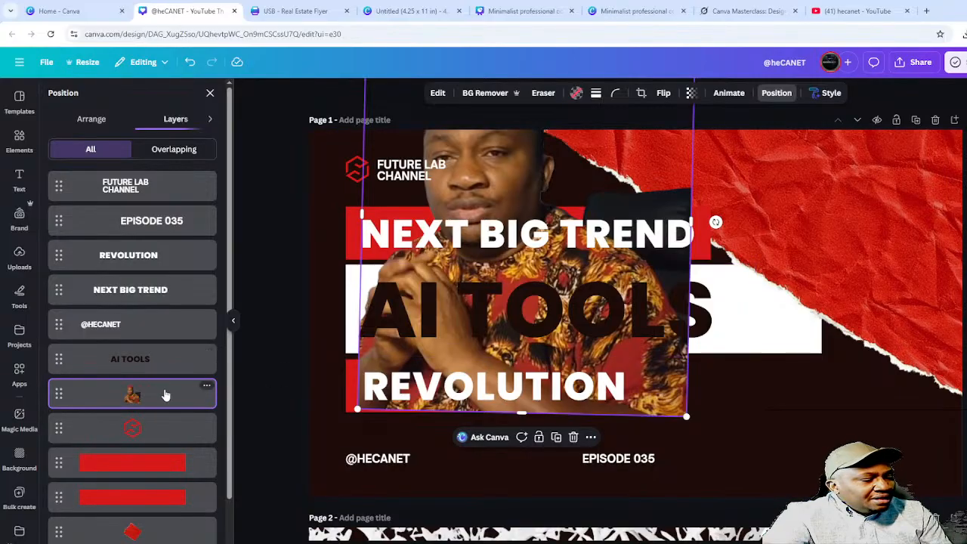
drag(166, 395, 153, 505)
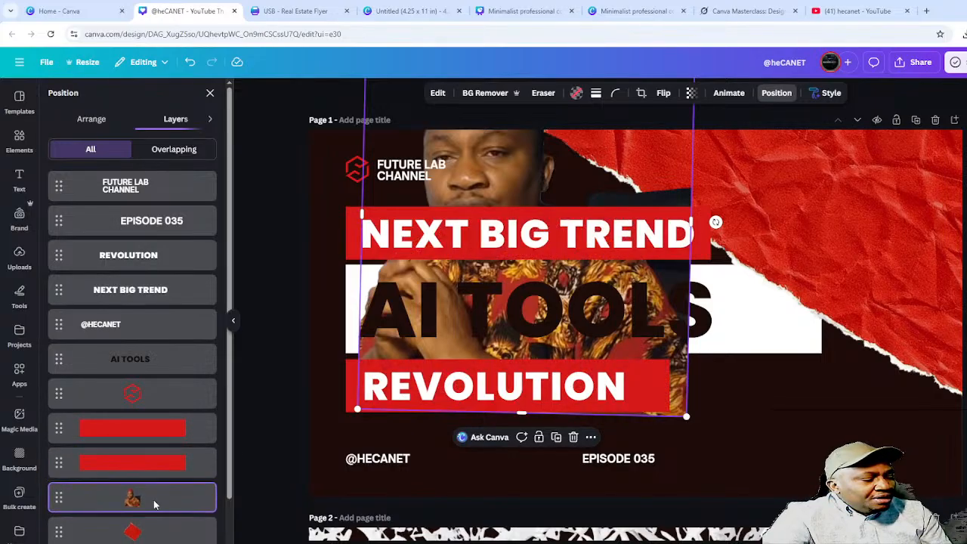
scroll(148, 470, down, 1)
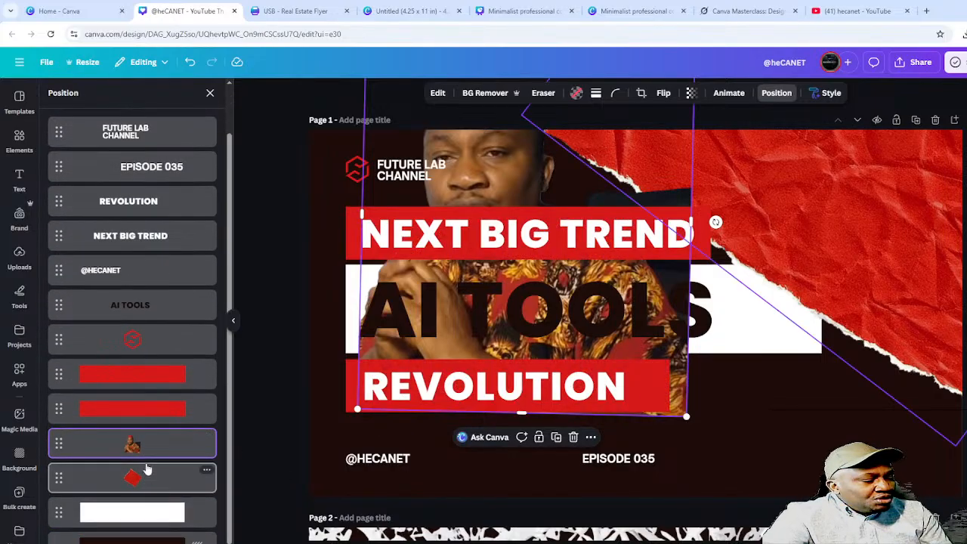
drag(146, 443, 151, 514)
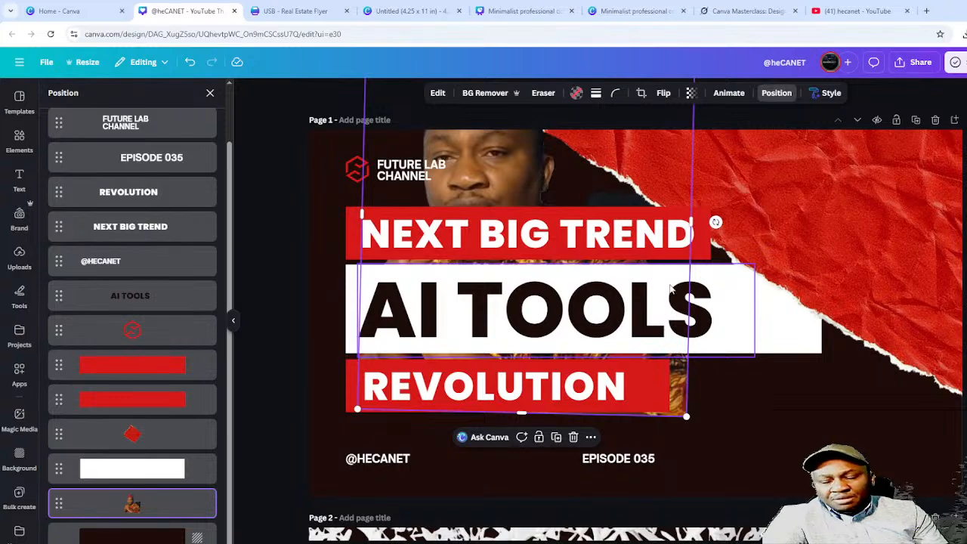
scroll(678, 302, down, 3)
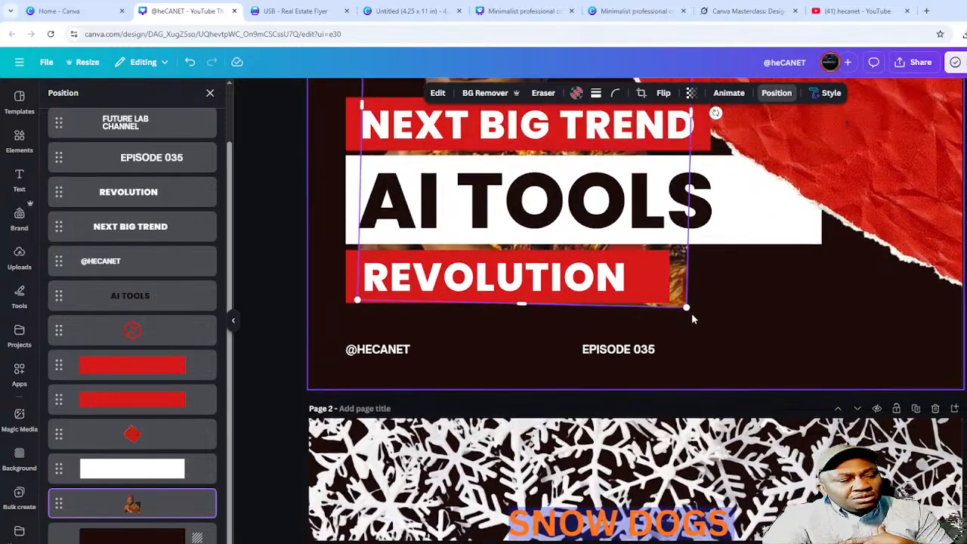
scroll(692, 319, up, 3)
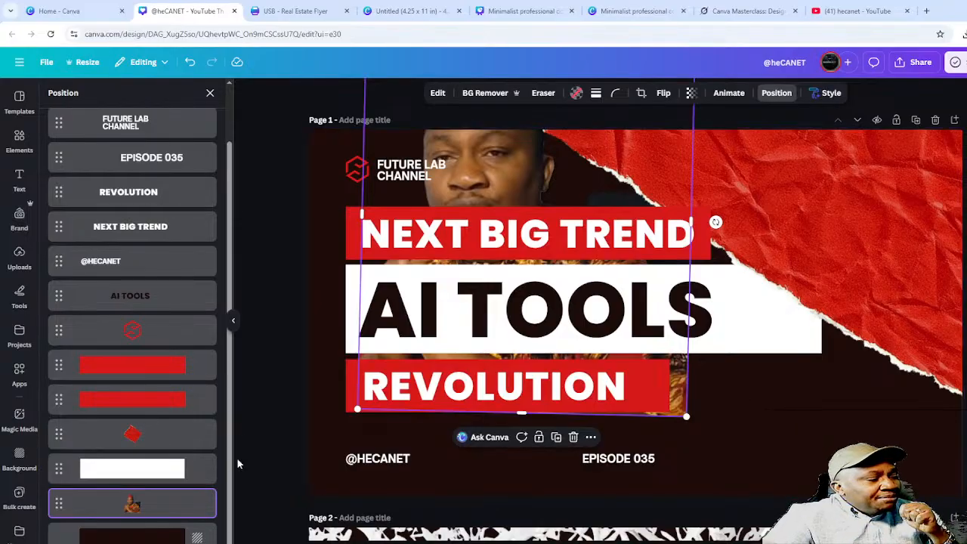
drag(129, 504, 150, 316)
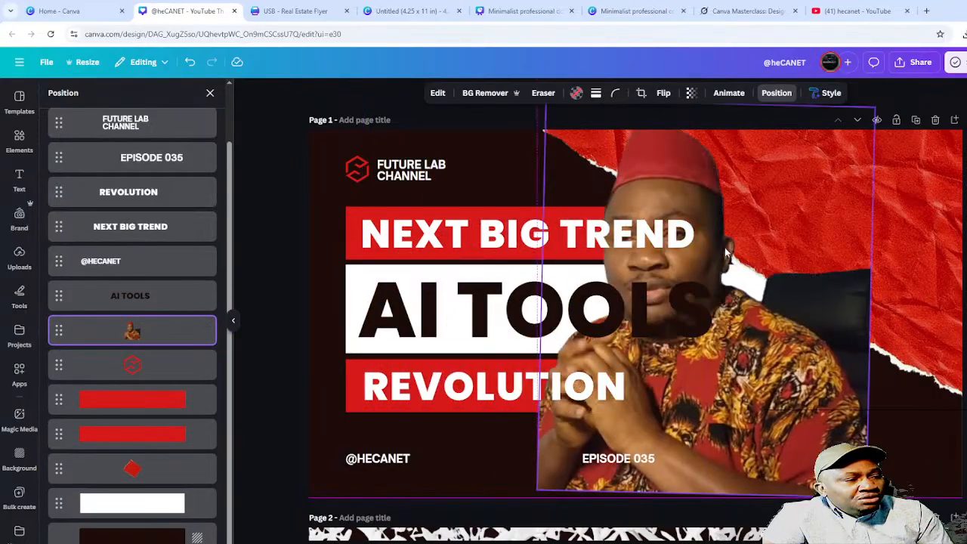
drag(727, 253, 769, 242)
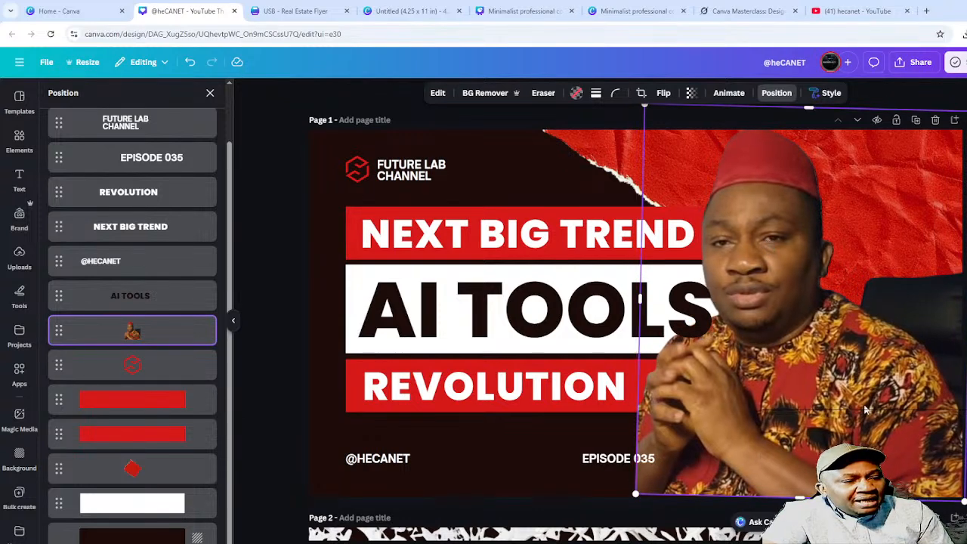
- Straighten the presenter photo, resize it to 386×457 and push it flush to the right edge
key(alt+1)
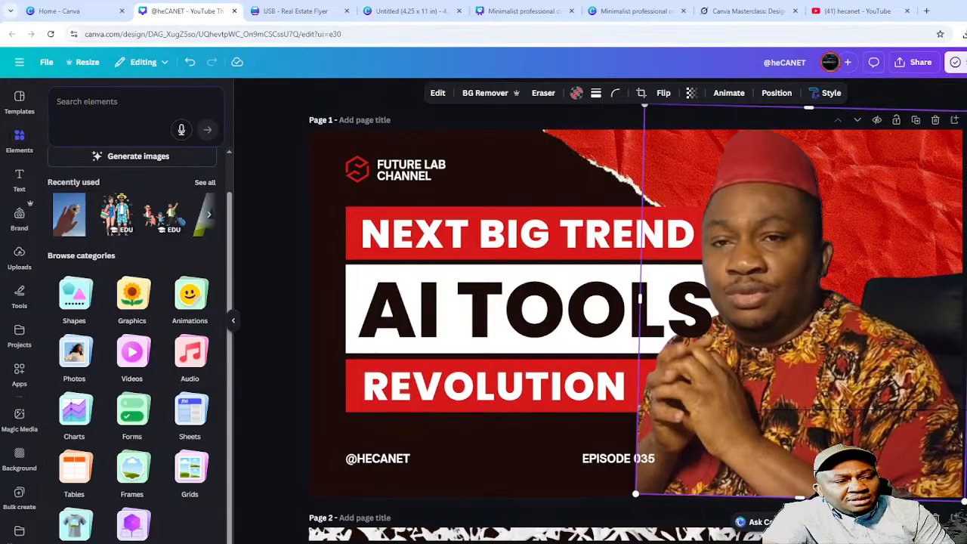
drag(799, 523, 804, 523)
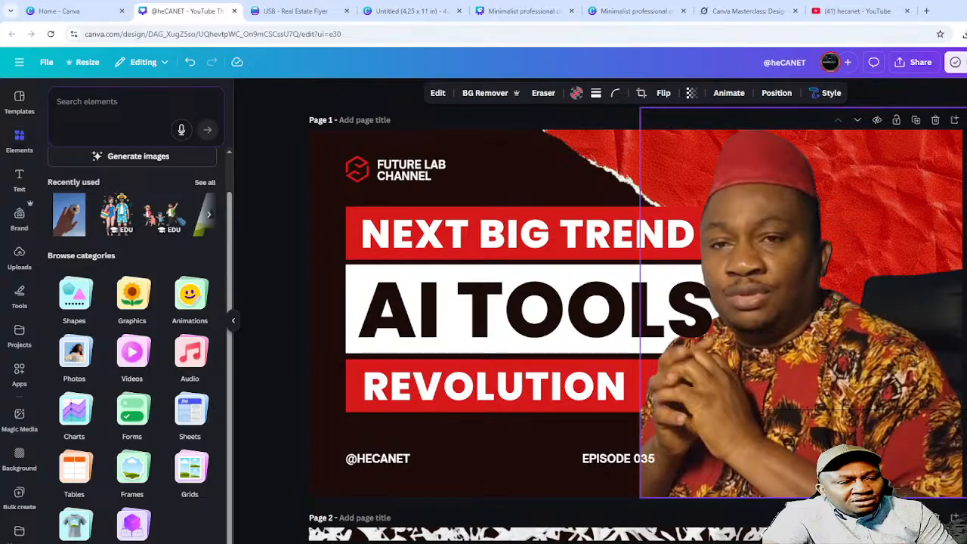
click(798, 517)
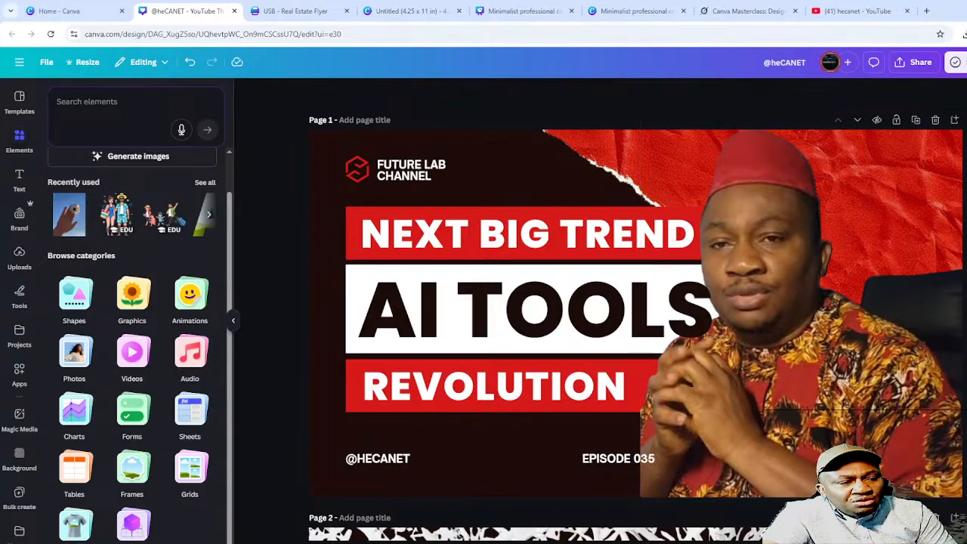
click(779, 401)
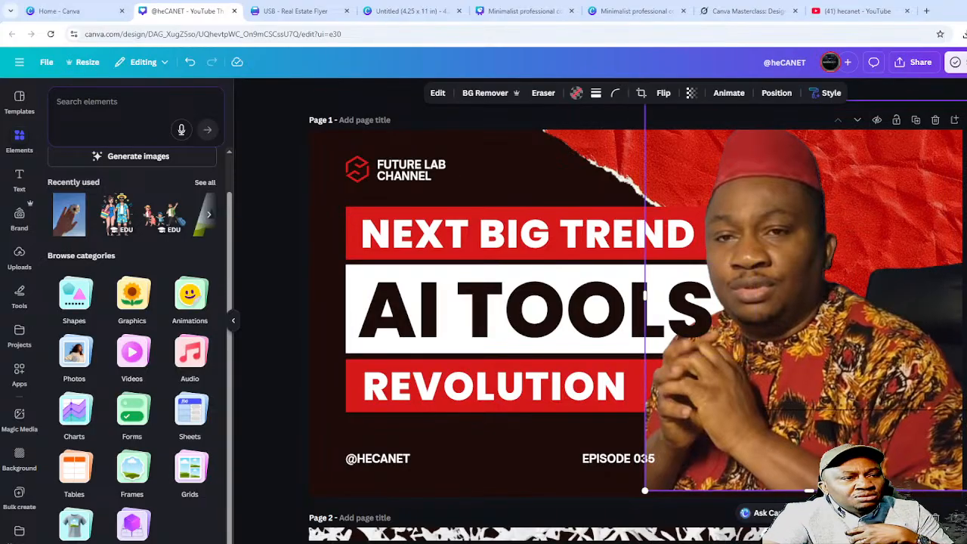
drag(929, 164, 847, 292)
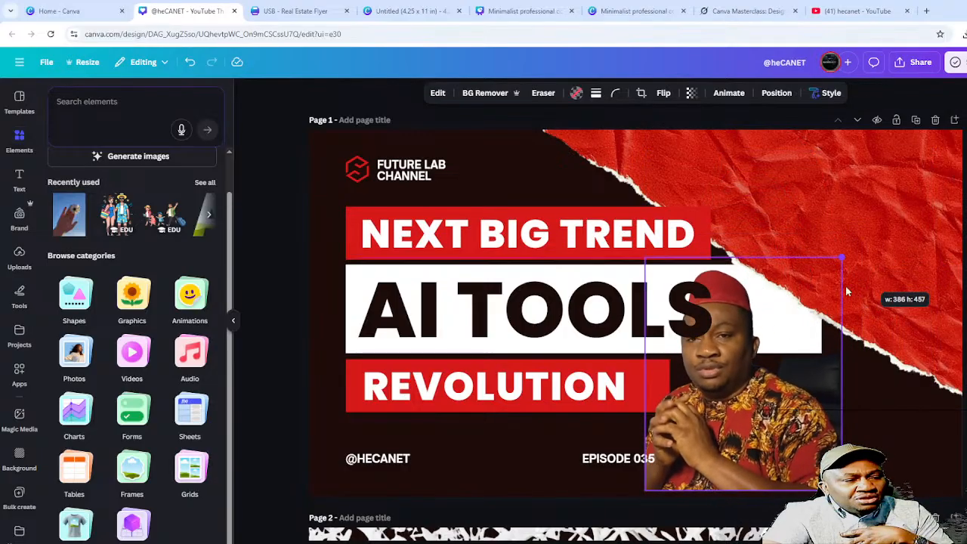
drag(746, 353, 872, 355)
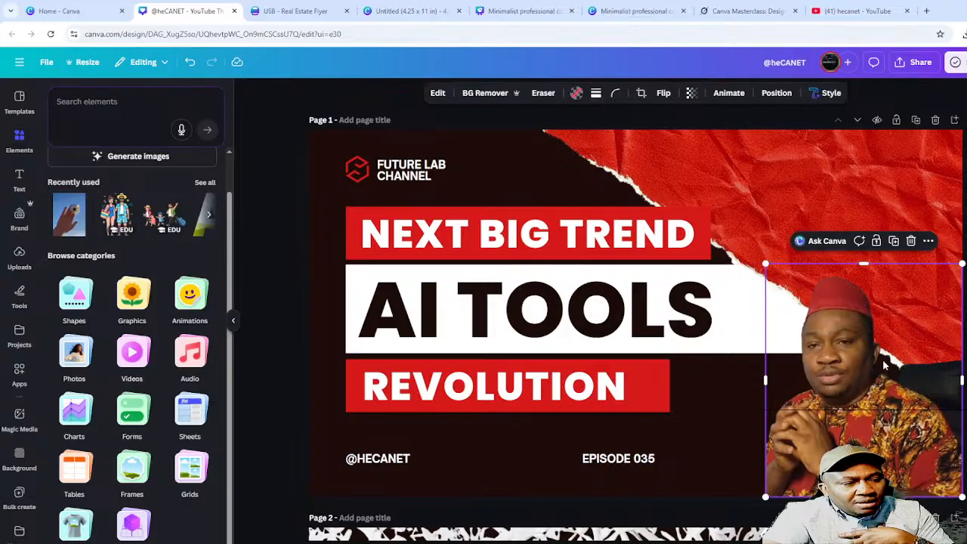
key(Escape)
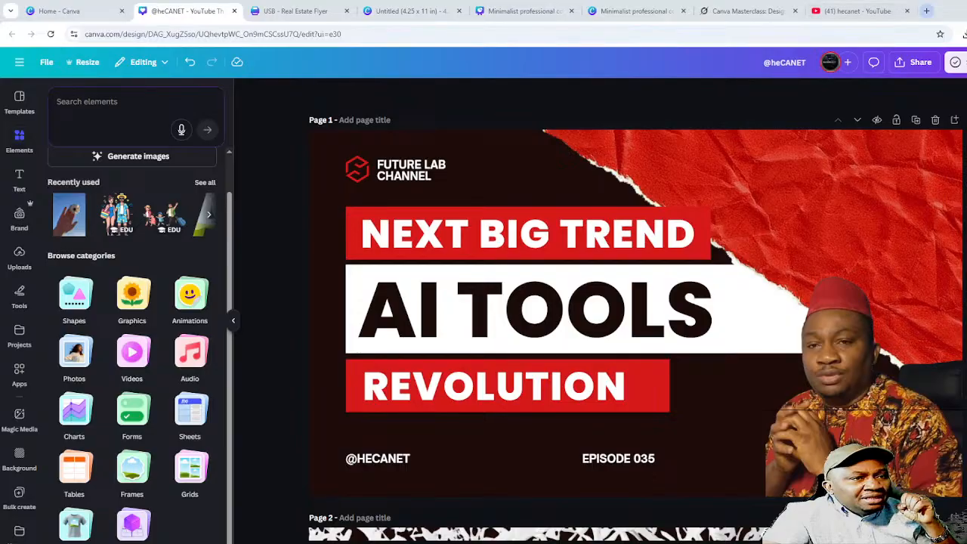
- Go to the Grok site in a new browser tab
click(926, 11)
click(775, 32)
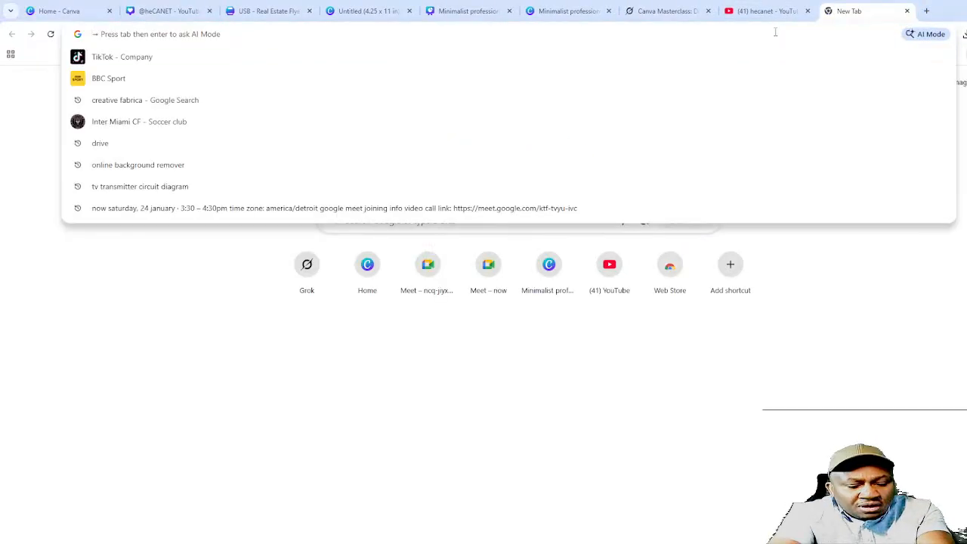
text(GROK)
key(Return)
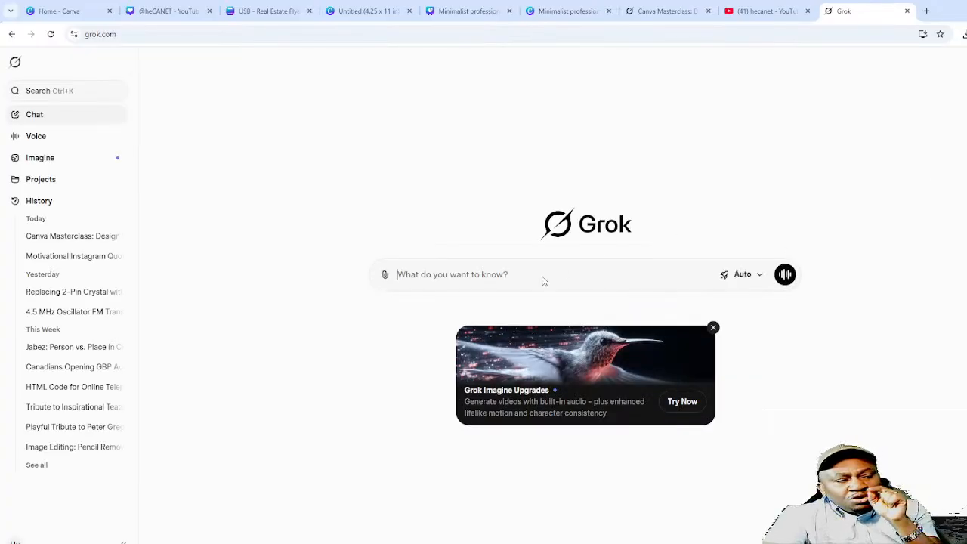
- Paste the thumbnail image into the prompt and write 'Generate a clone for canva'
key(ctrl+v)
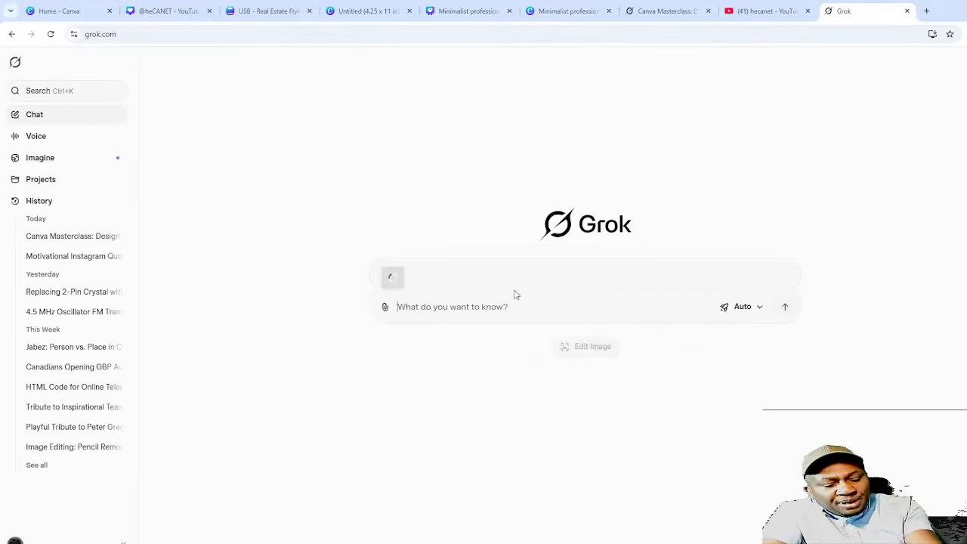
click(432, 307)
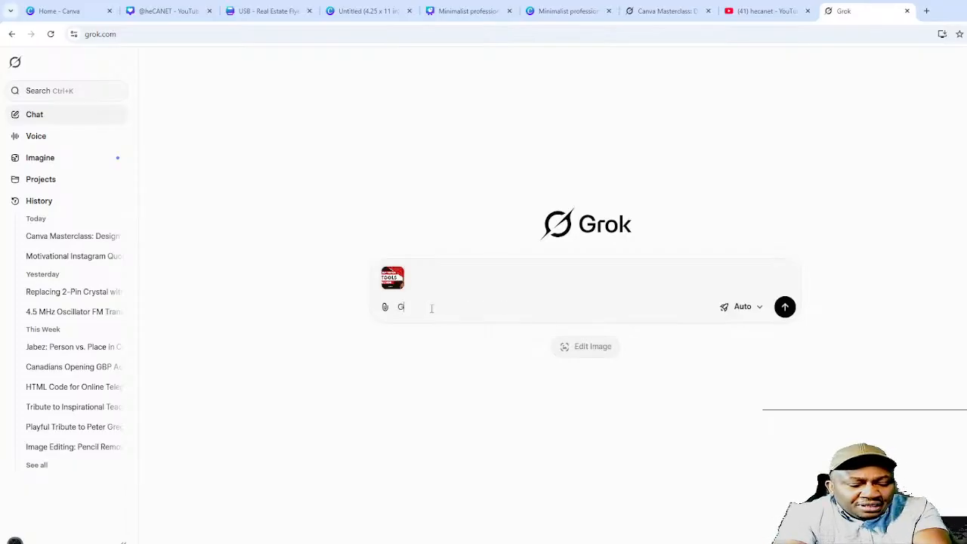
text(Generate a)
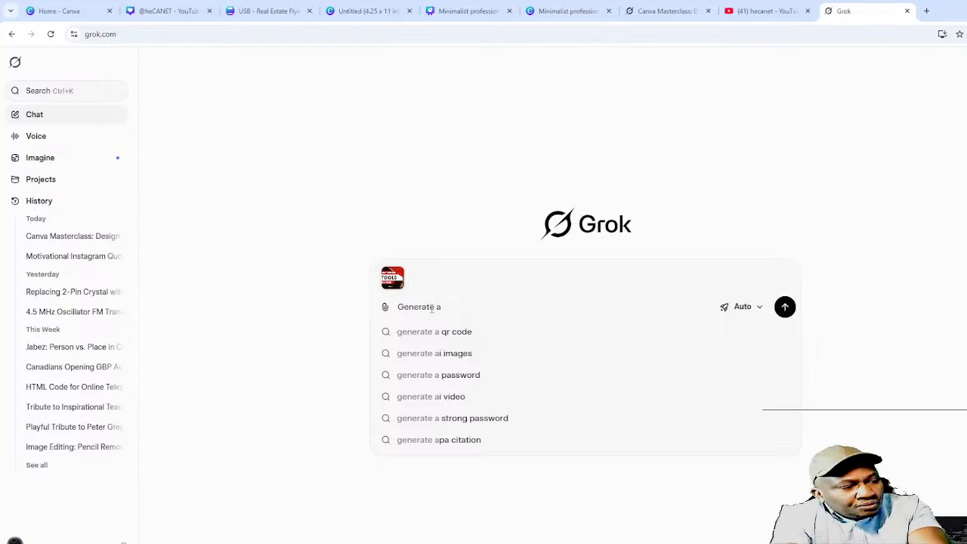
text( clone for )
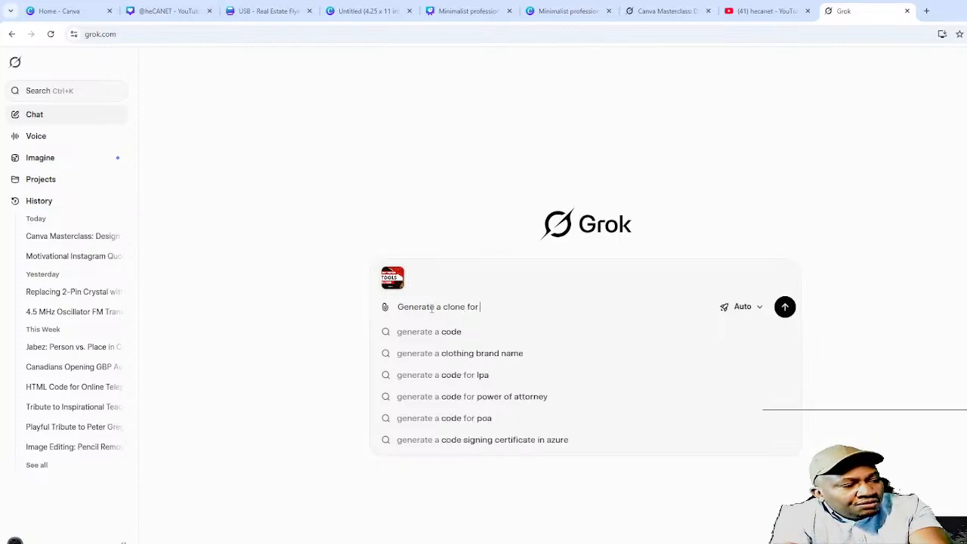
text(canva)
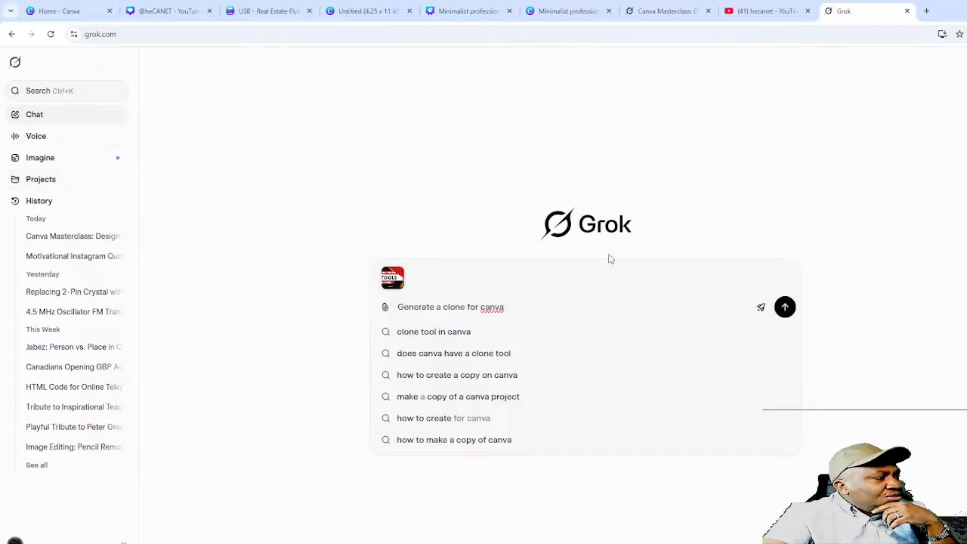
- Send the request, then reword it to 'Generate a clone of the attached image for canva' and resubmit
click(785, 307)
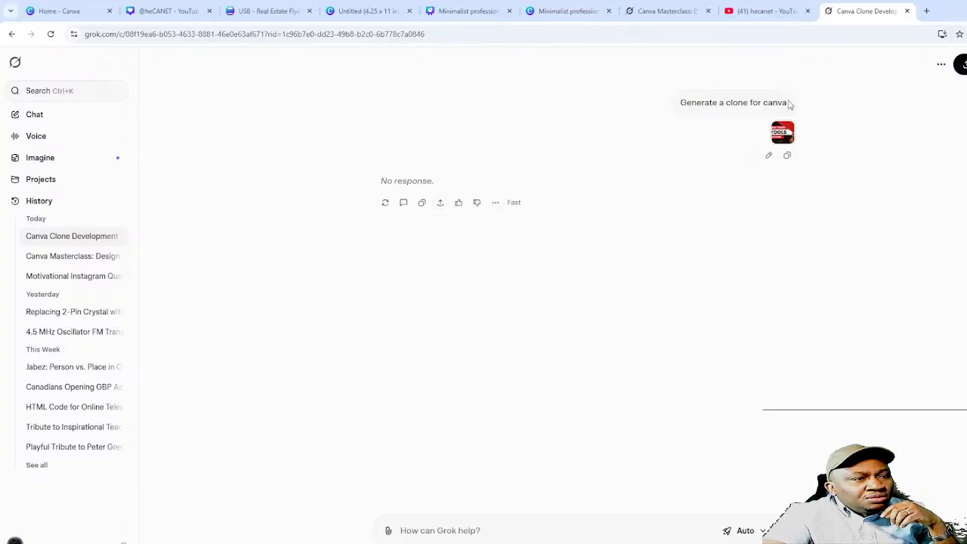
click(769, 156)
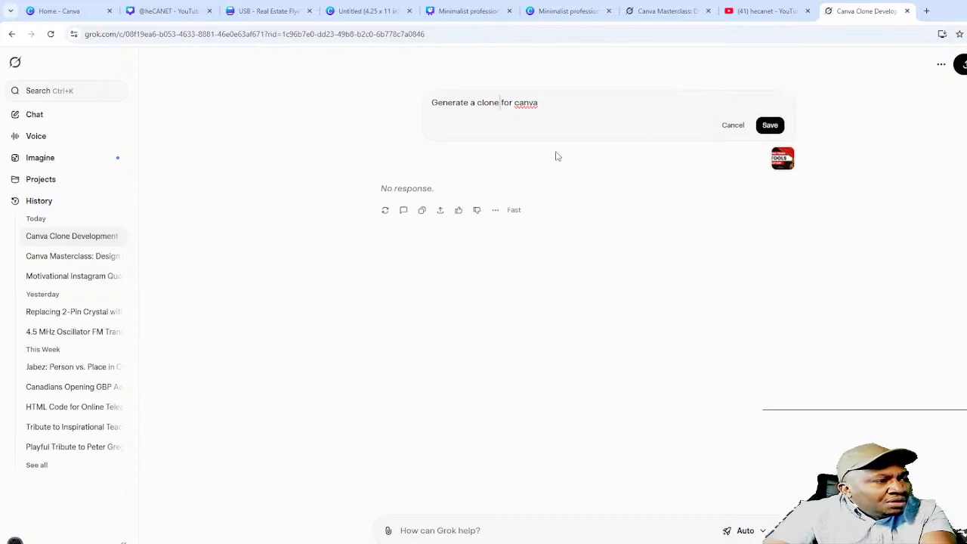
text(of th)
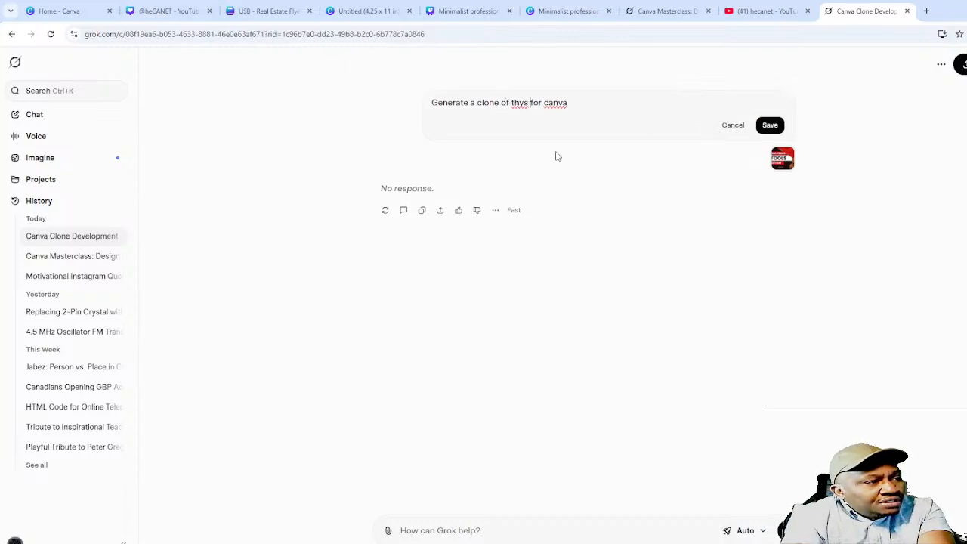
text(e attache)
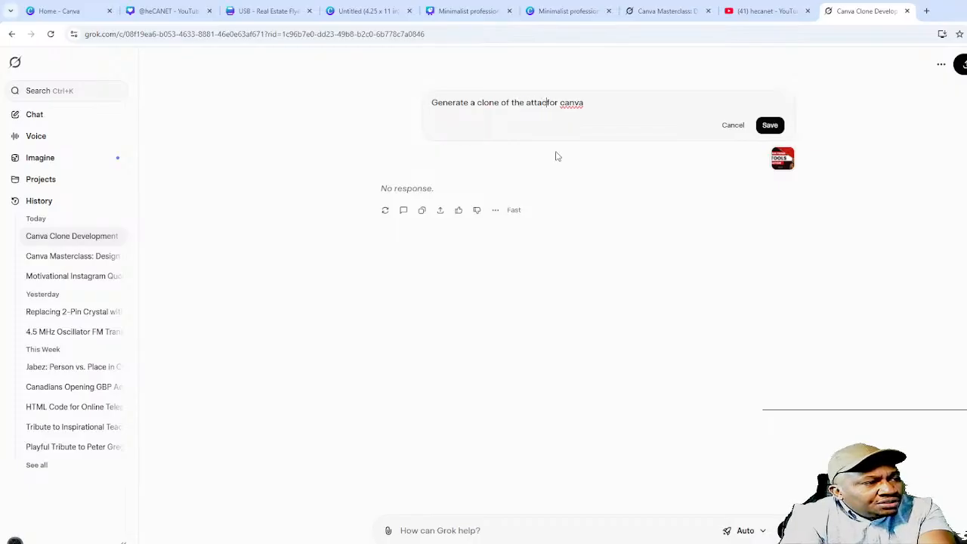
key(BackSpace)
text(d image)
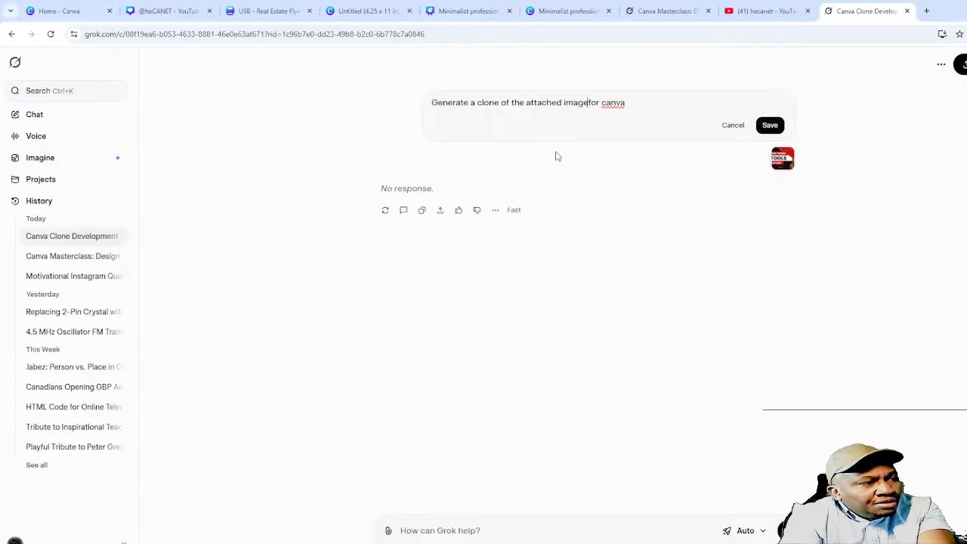
key(Return)
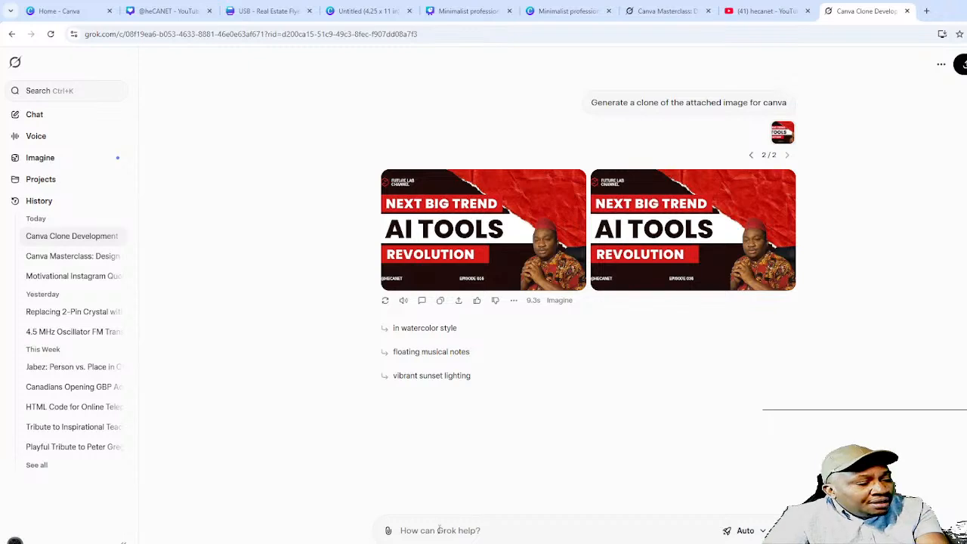
- Request the vibrant sunset lighting variation and view the right-hand sunset version full size
click(425, 378)
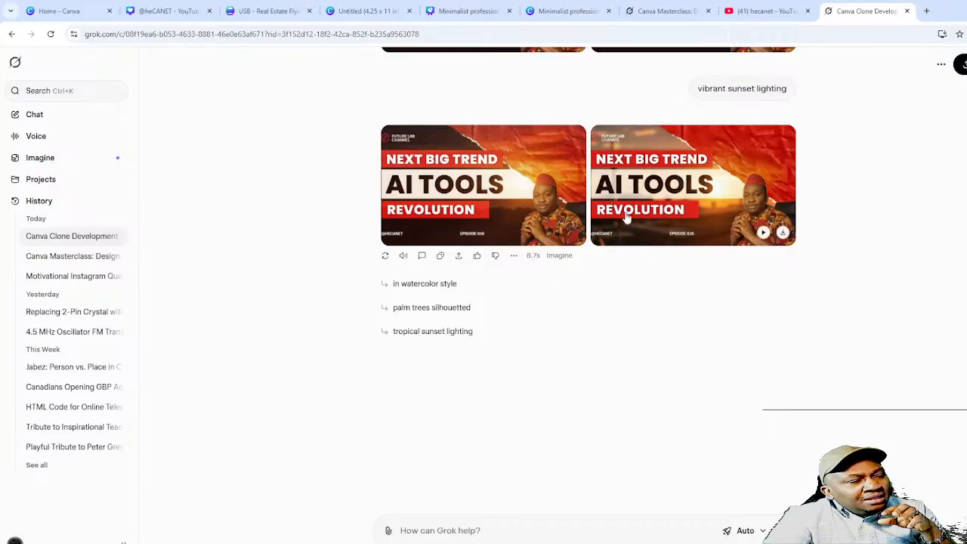
scroll(701, 261, up, 2)
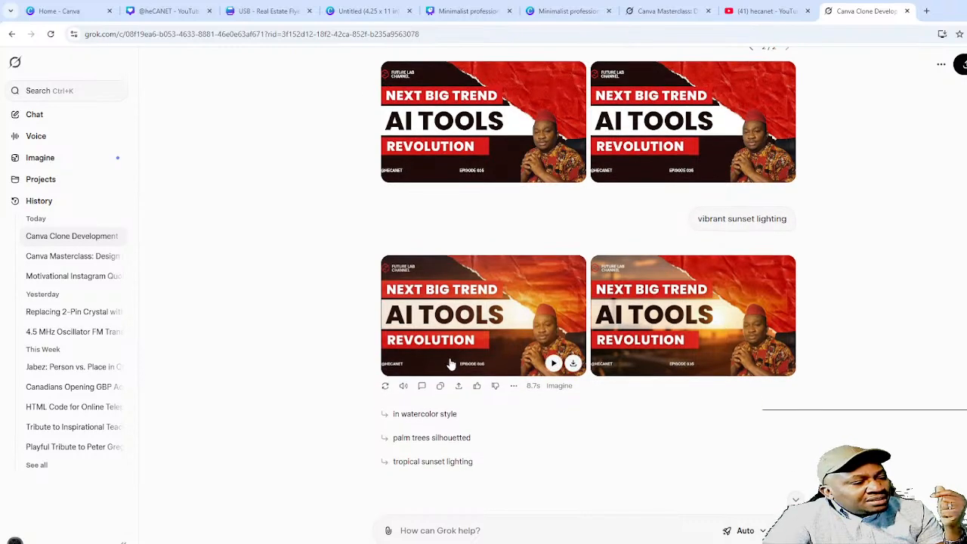
click(670, 298)
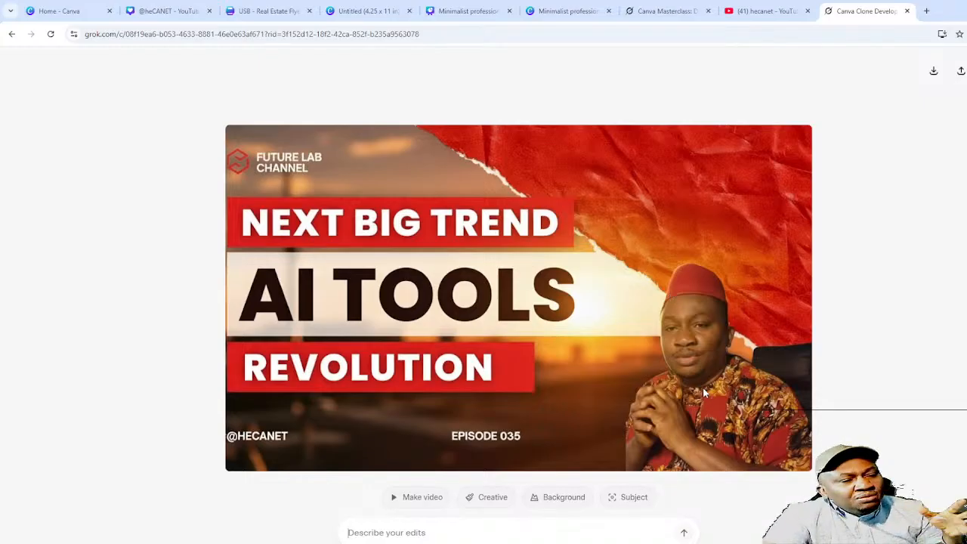
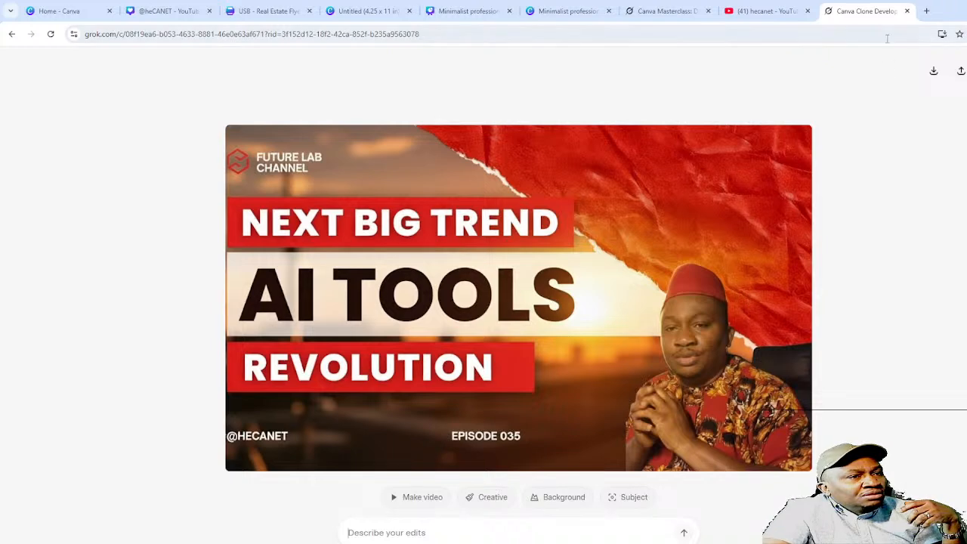
- Leave the generated thumbnail pages, check the other Grok conversation, and return to the Grok home page
click(11, 37)
click(668, 15)
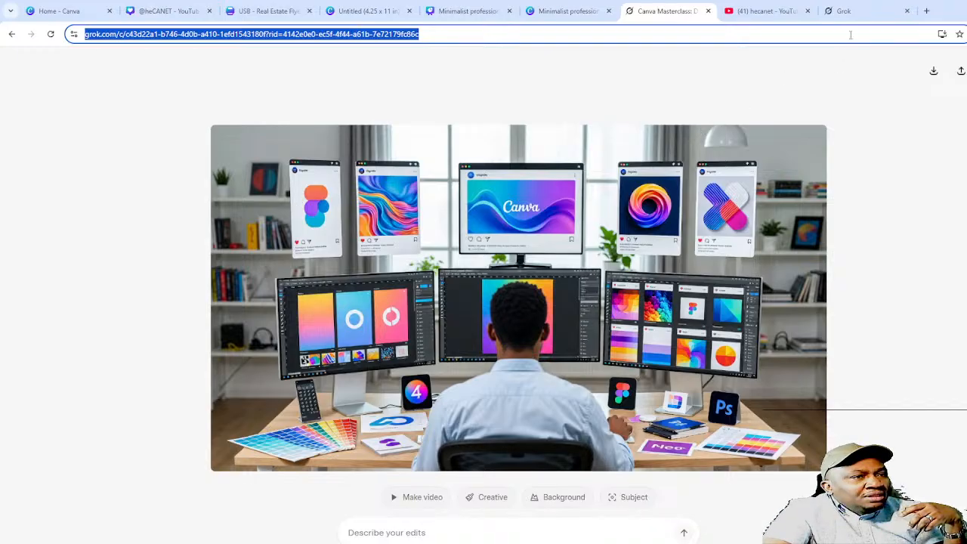
click(853, 11)
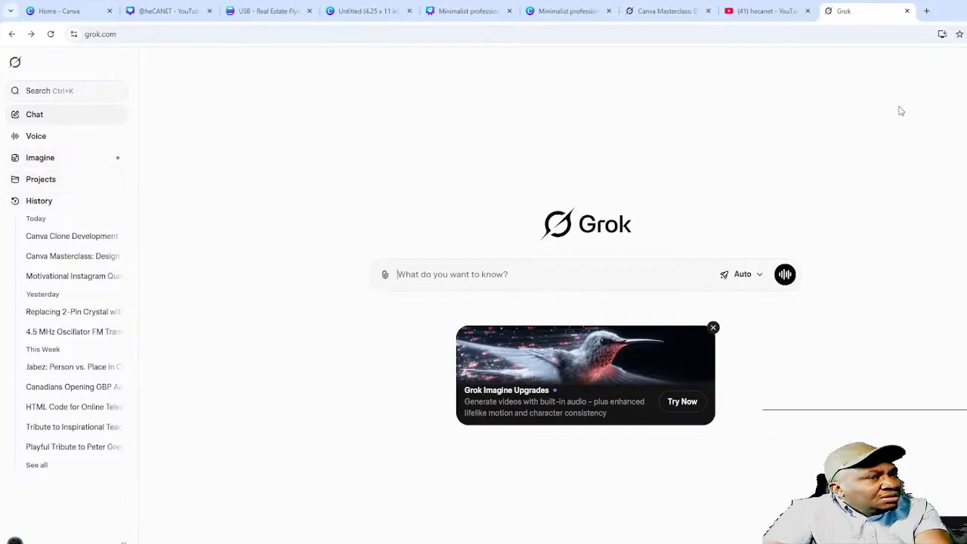
- Search 'chatgpt' in a new tab, open the ChatGPT site, and log in with Google
click(928, 12)
text(xh)
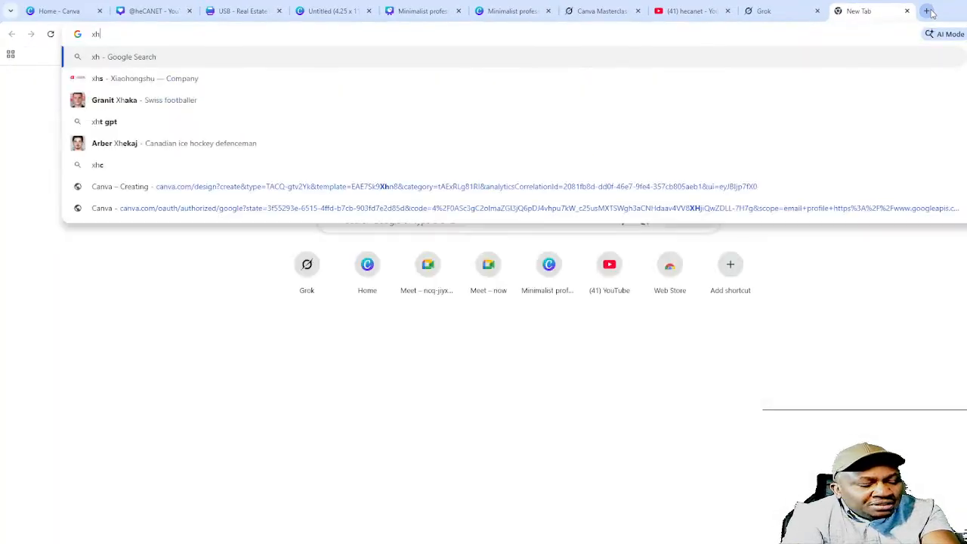
key(BackSpace)
key(BackSpace)
text(chat)
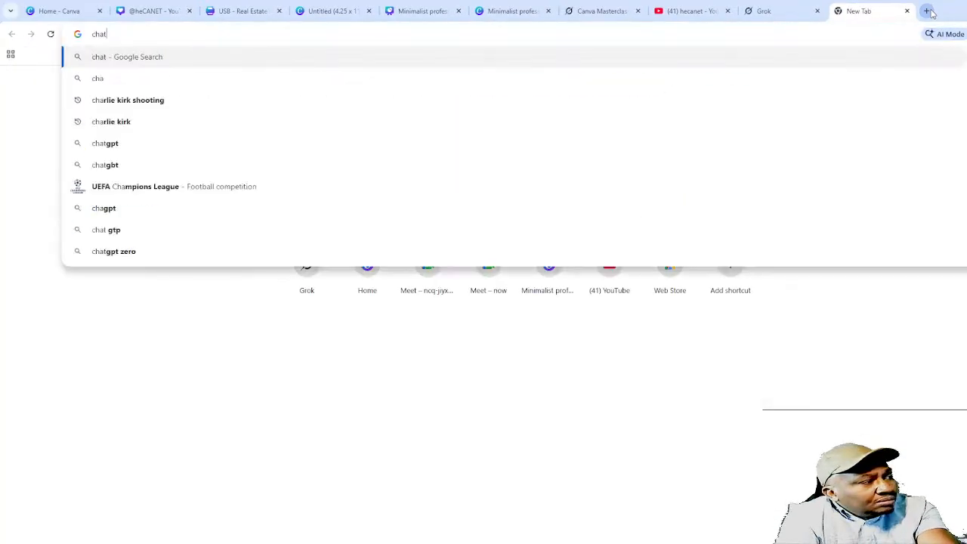
text(gp)
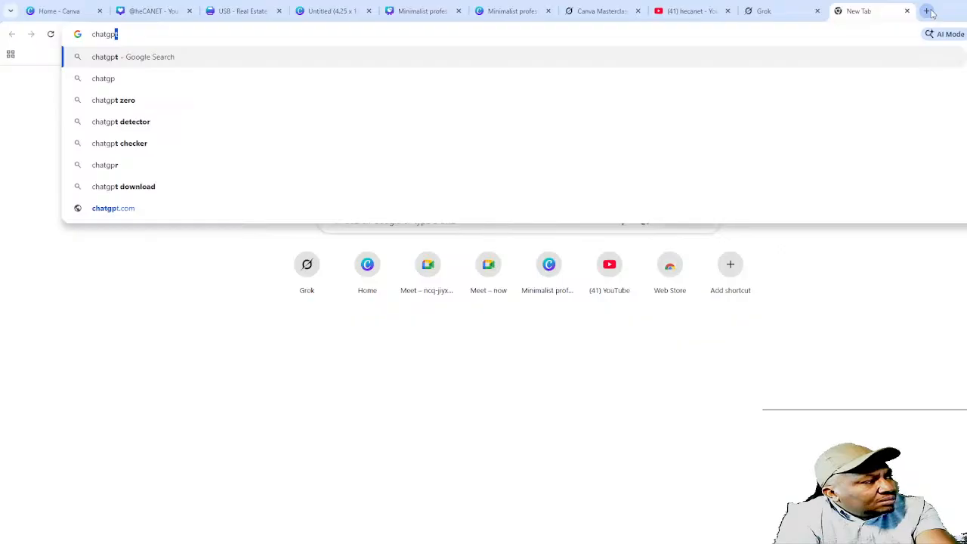
key(Return)
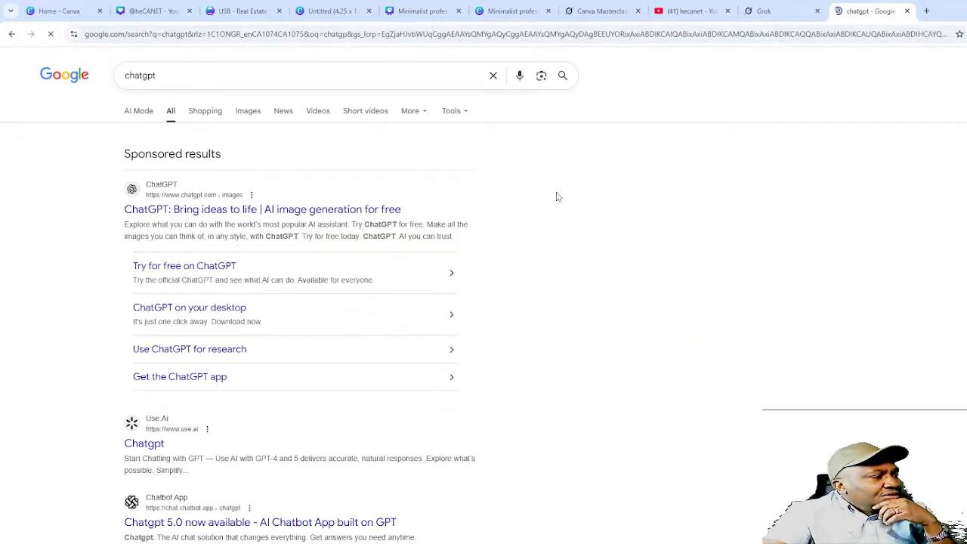
click(328, 212)
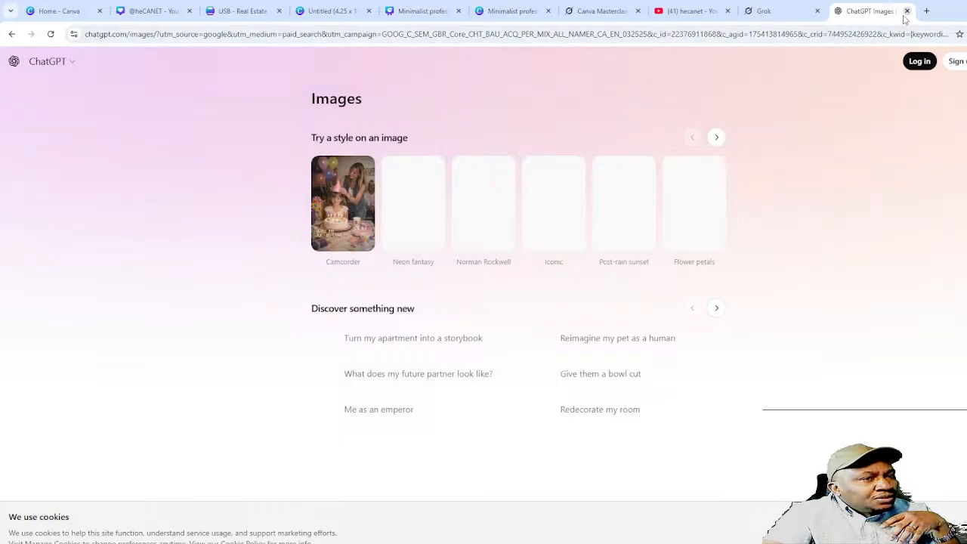
click(912, 64)
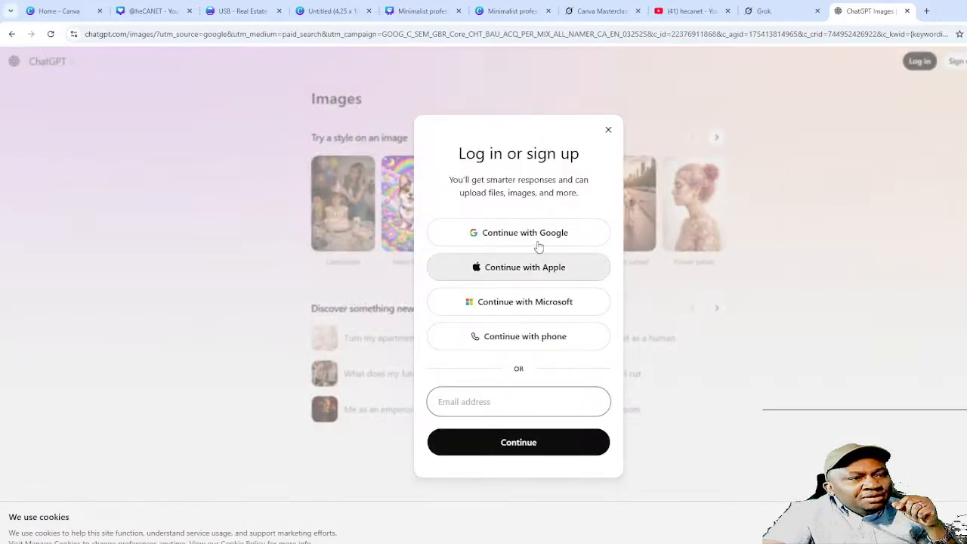
click(531, 233)
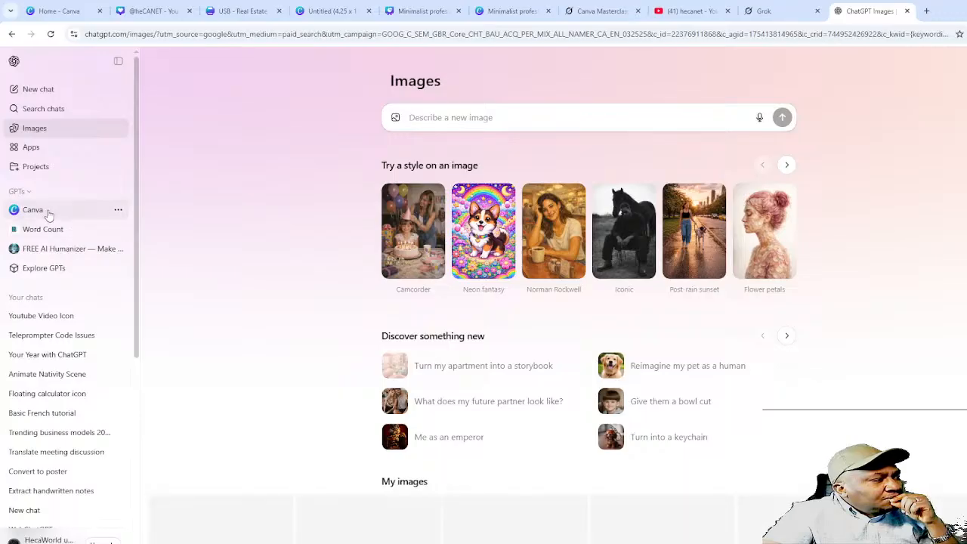
- Send the pasted thumbnail to the Canva GPT with 'Generate a similar image', confirm, and open the design
click(47, 213)
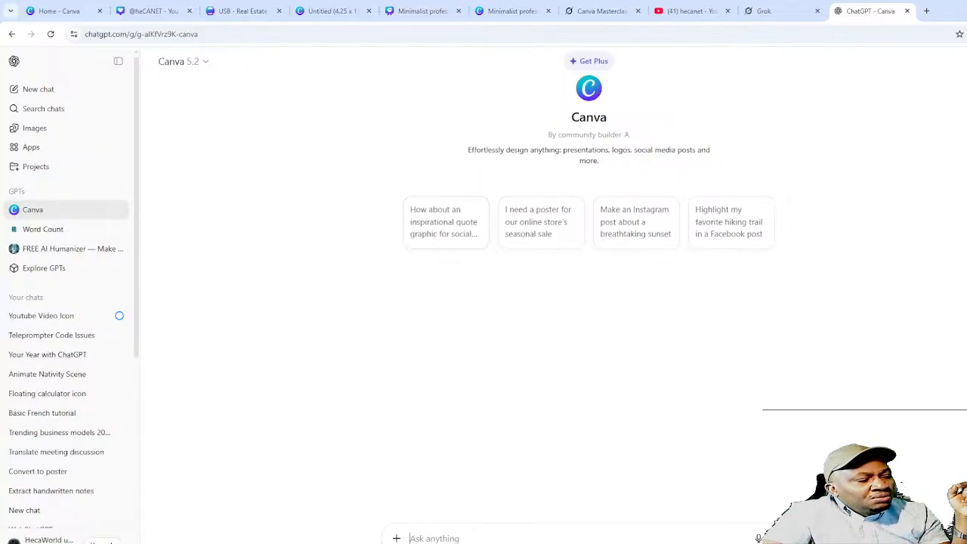
key(ctrl+v)
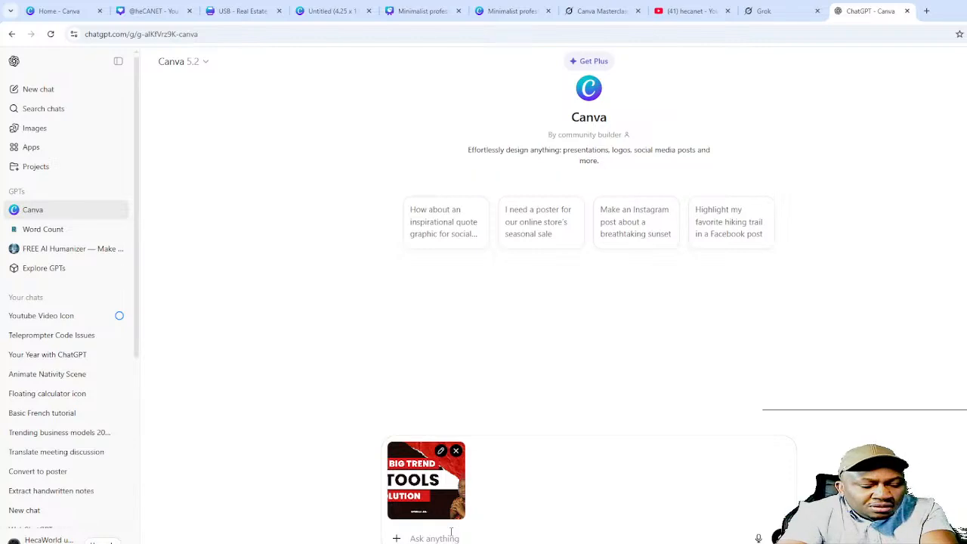
text(Generate a m)
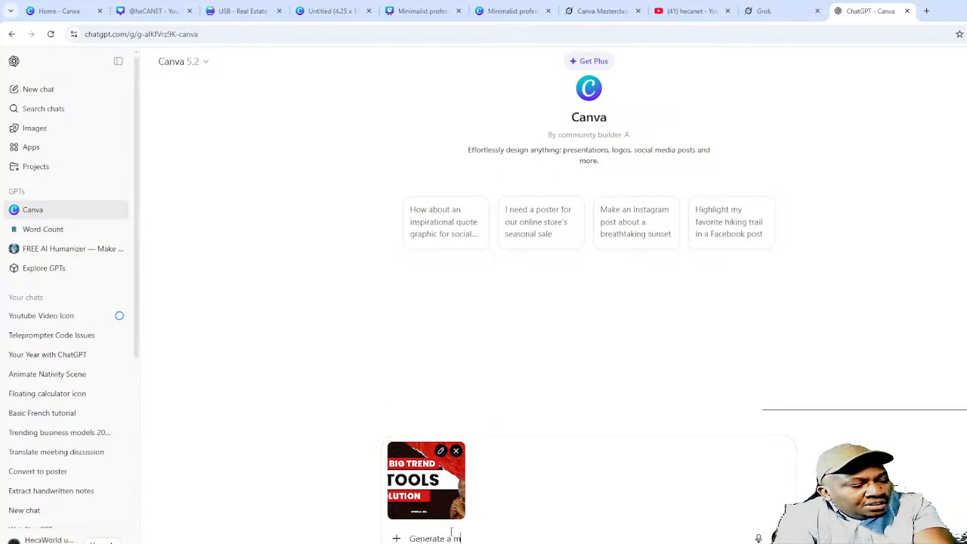
key(BackSpace)
text(similar im)
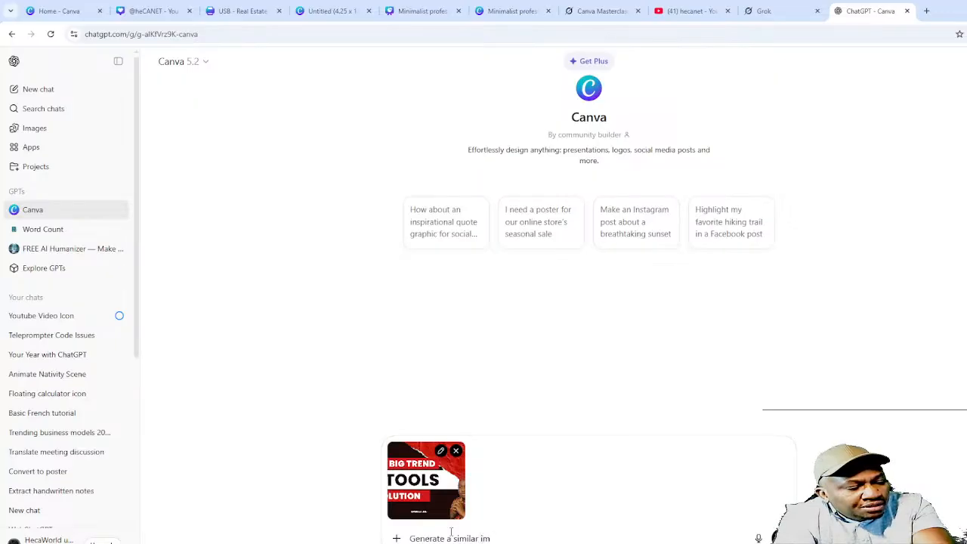
text(age for editing with Canva)
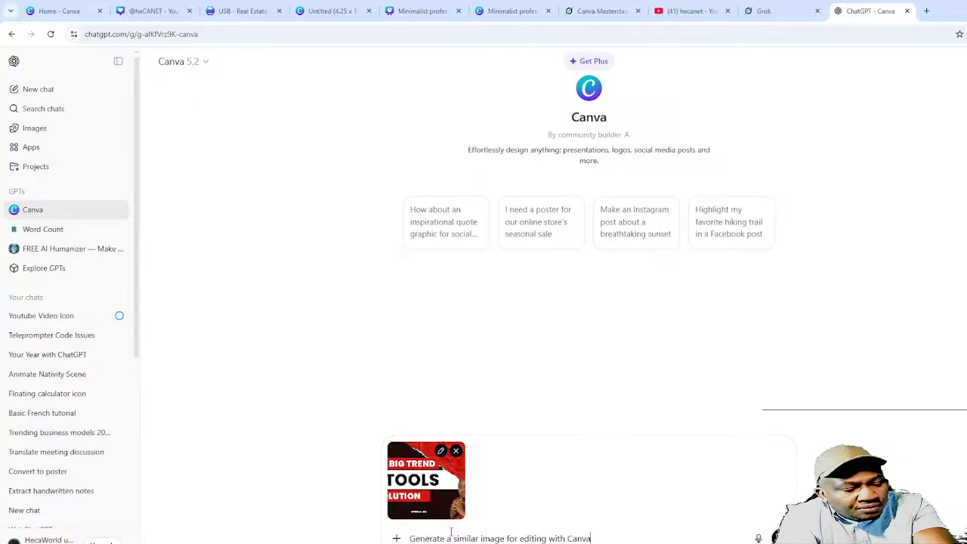
key(Return)
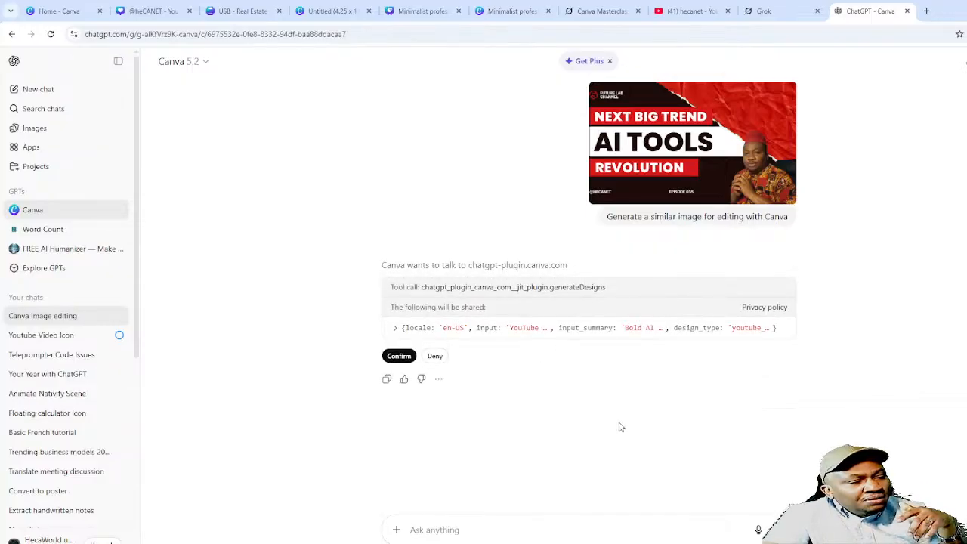
click(400, 356)
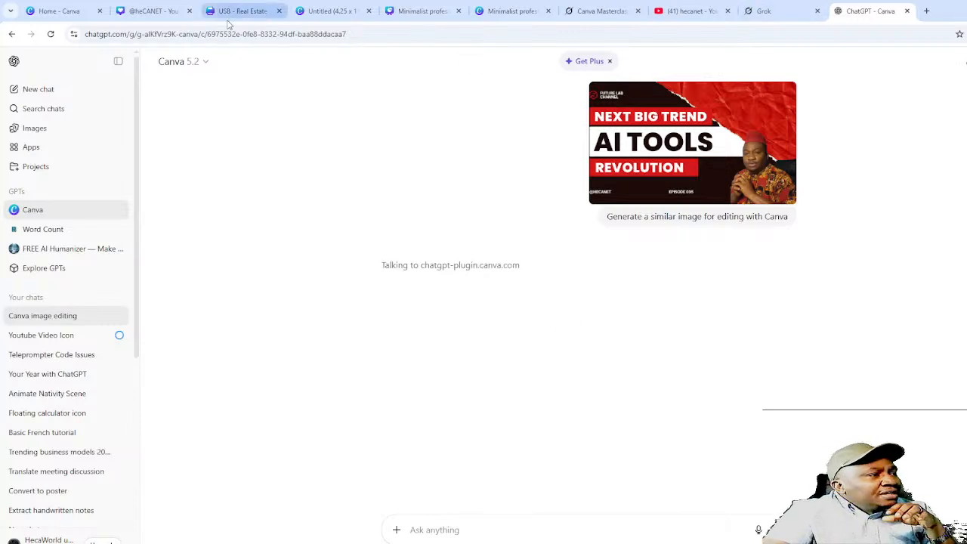
click(149, 11)
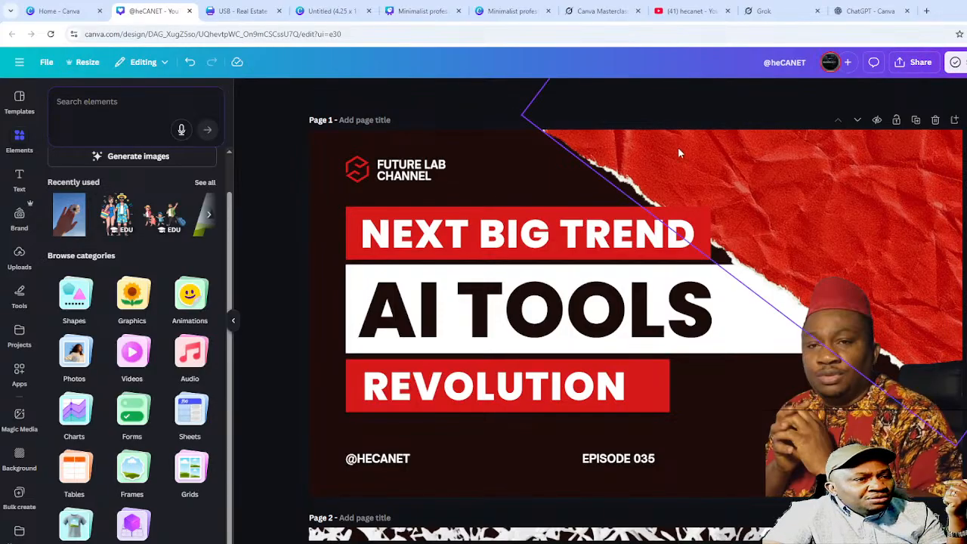
- Download the AI TOOLS thumbnail as a PNG with only the current page (Page 1) selected
click(46, 62)
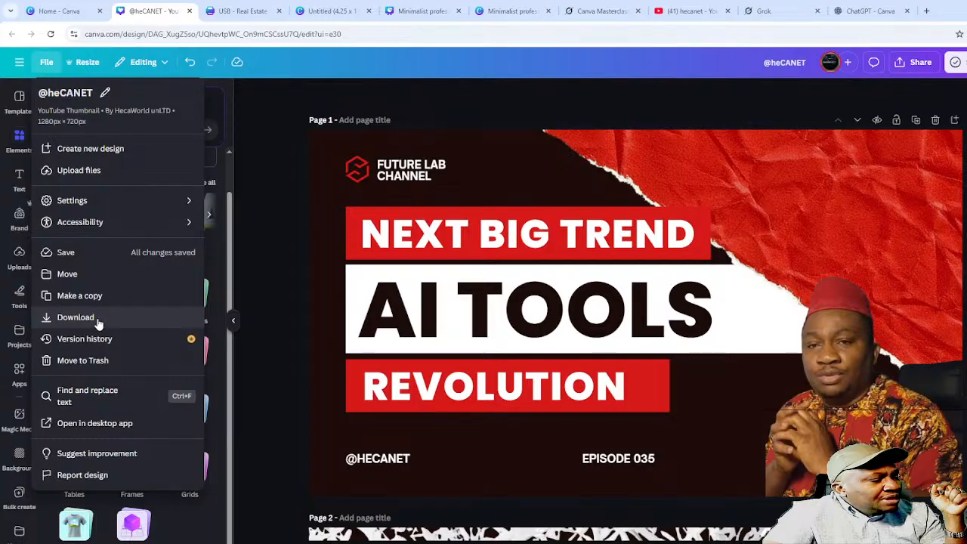
click(97, 317)
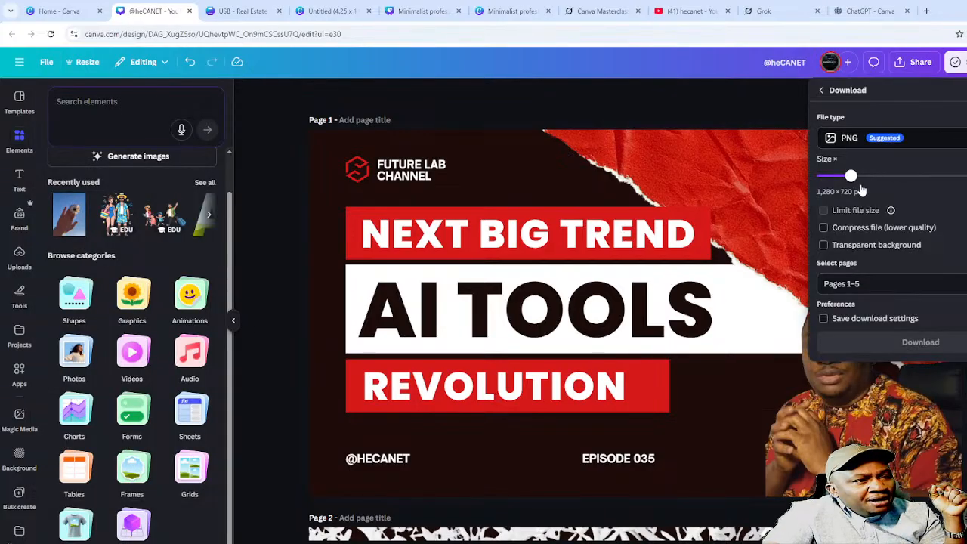
click(877, 286)
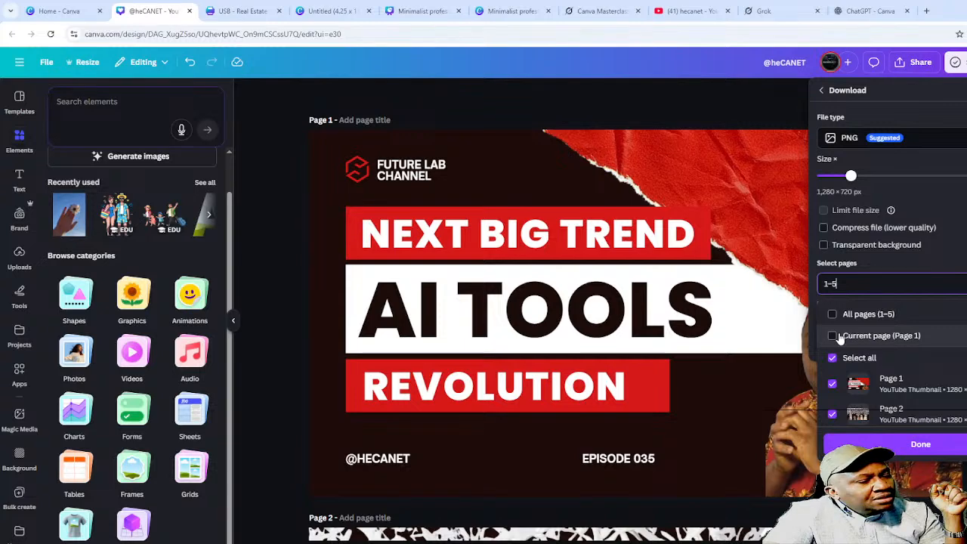
click(838, 338)
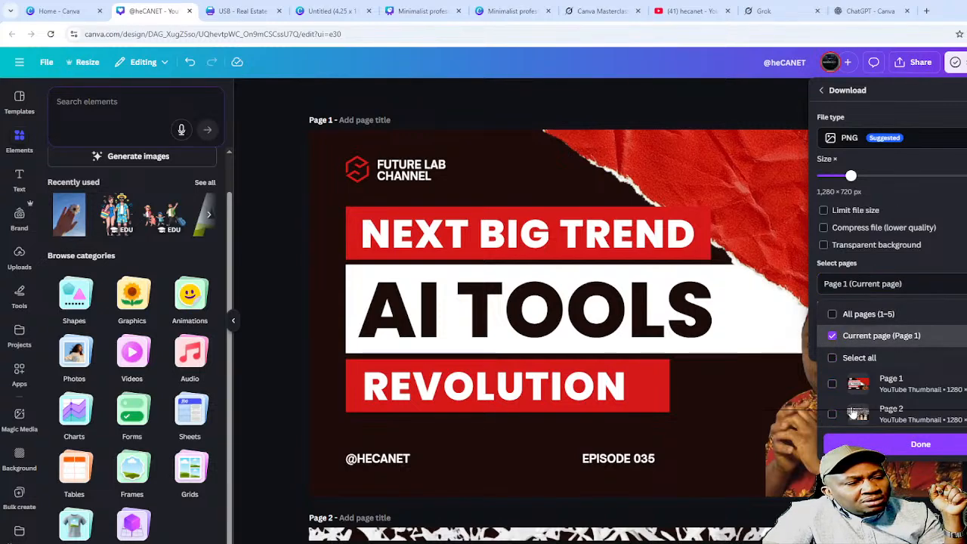
click(871, 441)
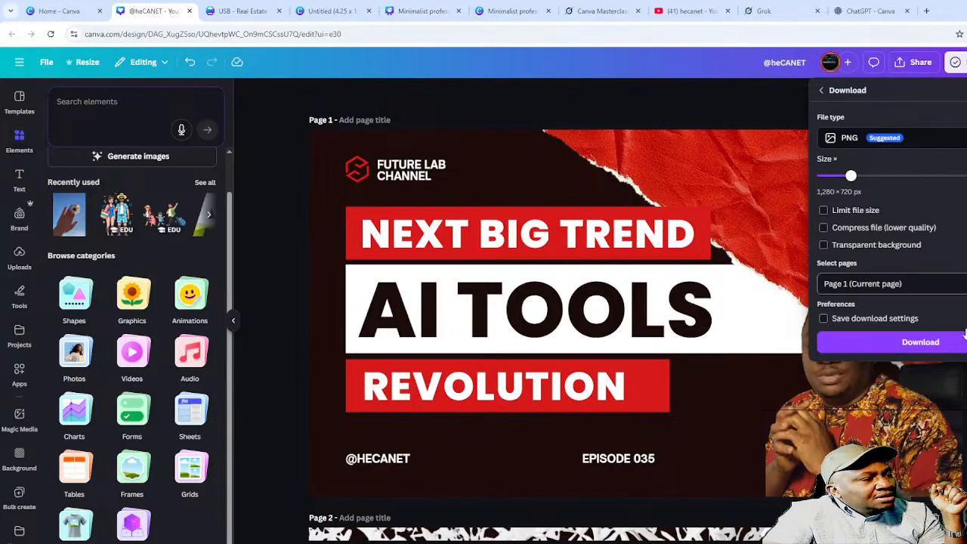
click(924, 344)
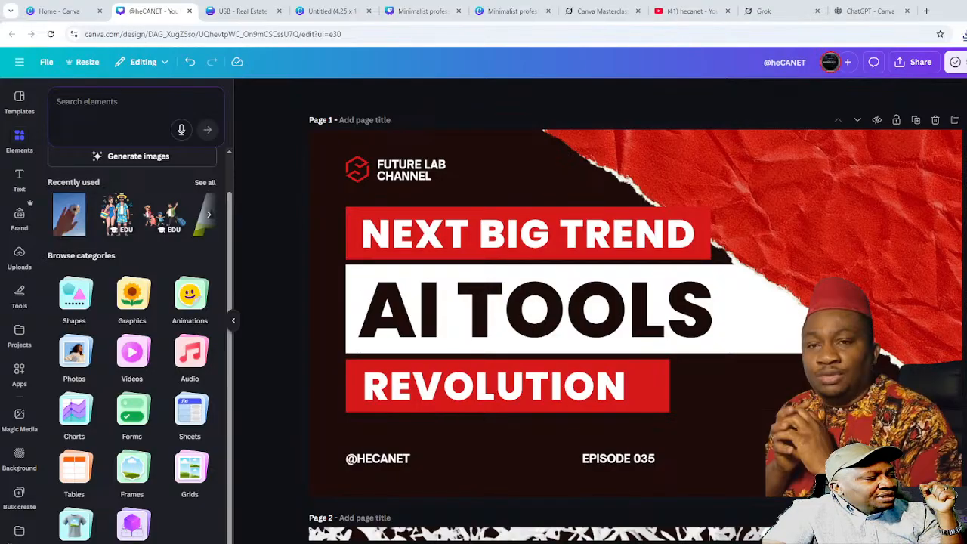
- Drag the downloaded AI Tools thumbnail PNG into Canva's Uploads panel
click(23, 268)
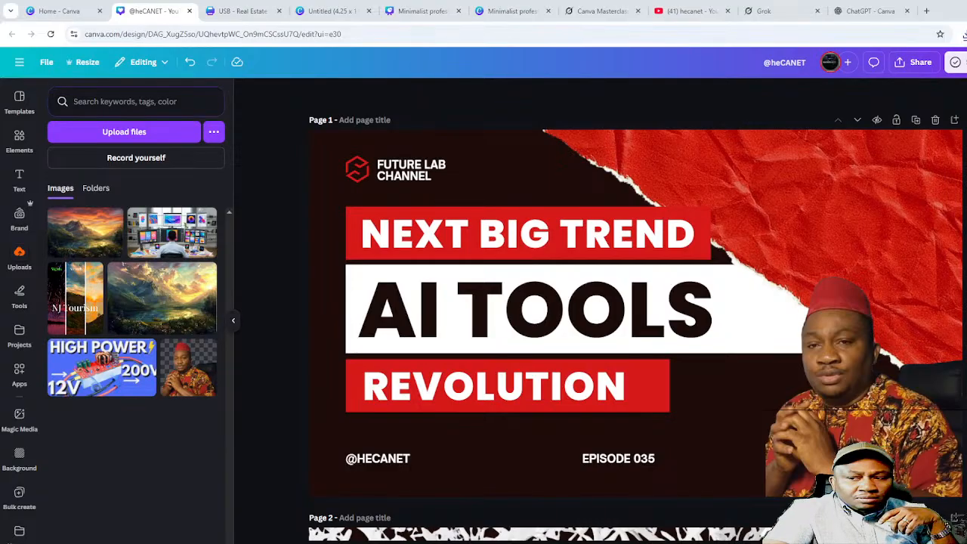
drag(964, 37, 422, 342)
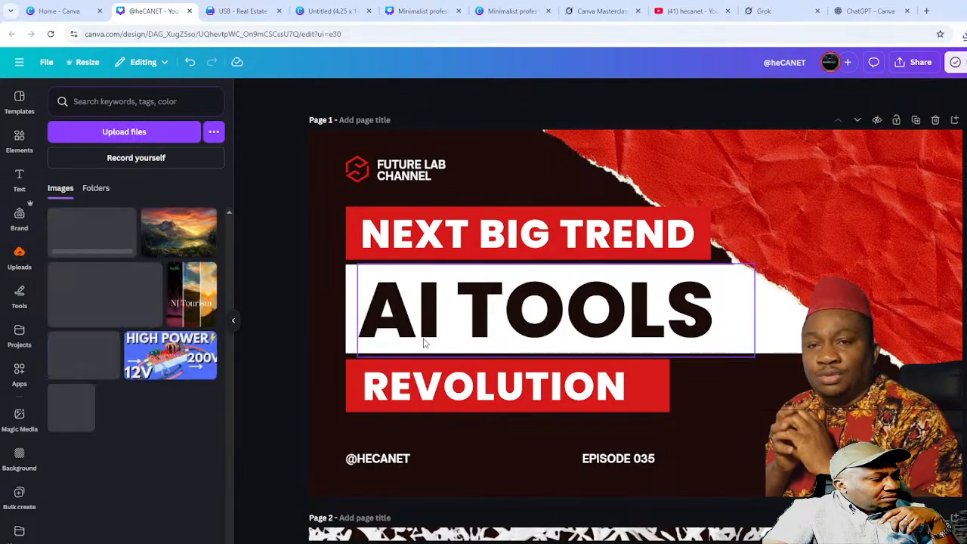
click(21, 137)
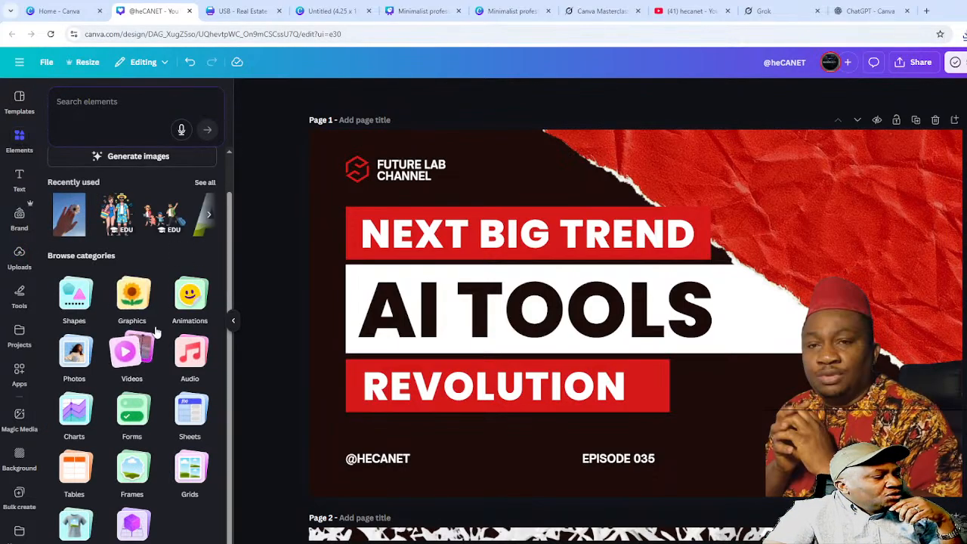
- Browse the Mockups collection in Elements to the Home & Living mockups
click(79, 524)
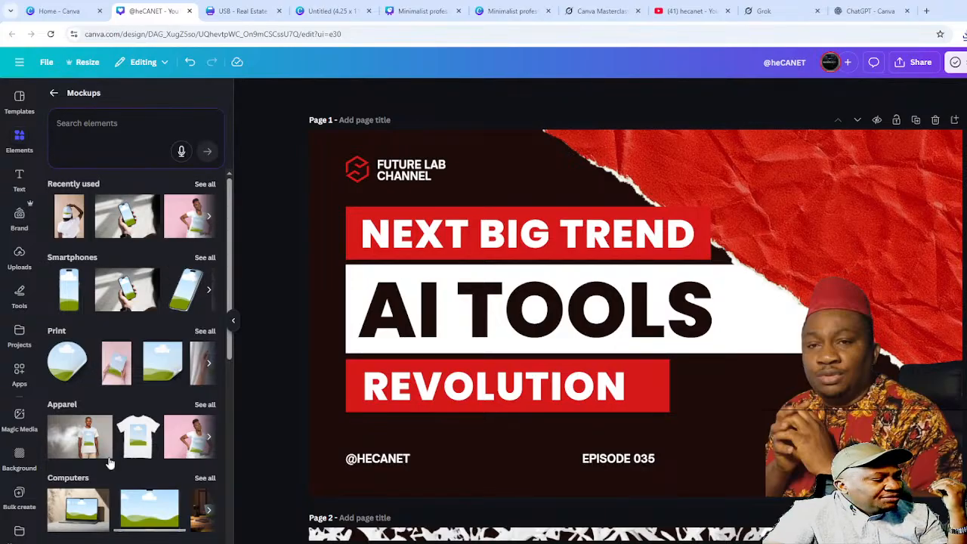
scroll(110, 459, down, 3)
scroll(113, 363, down, 5)
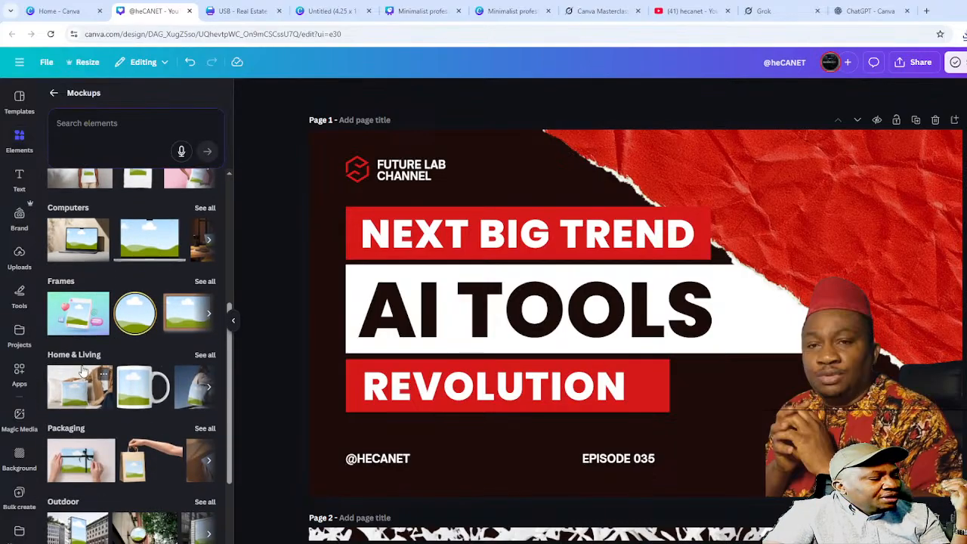
scroll(123, 465, down, 3)
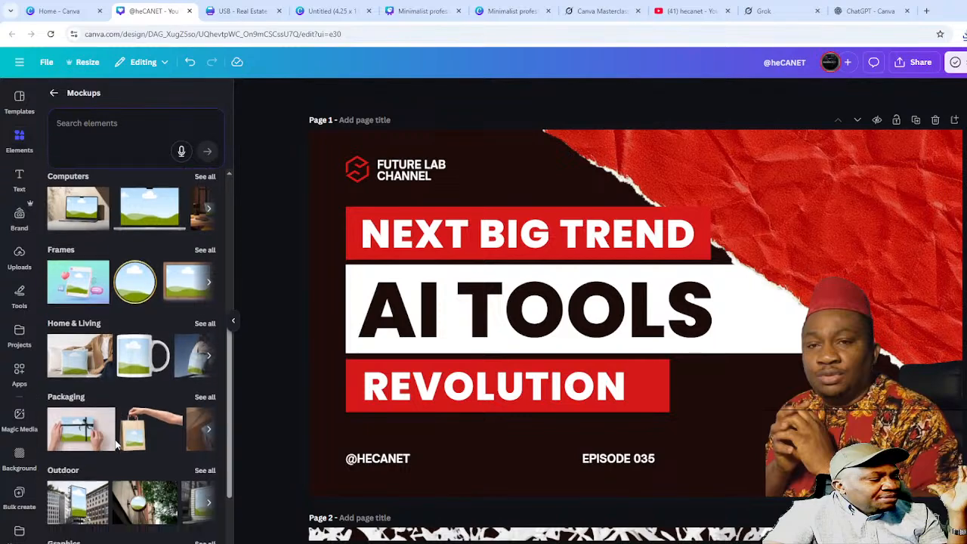
scroll(158, 492, down, 1)
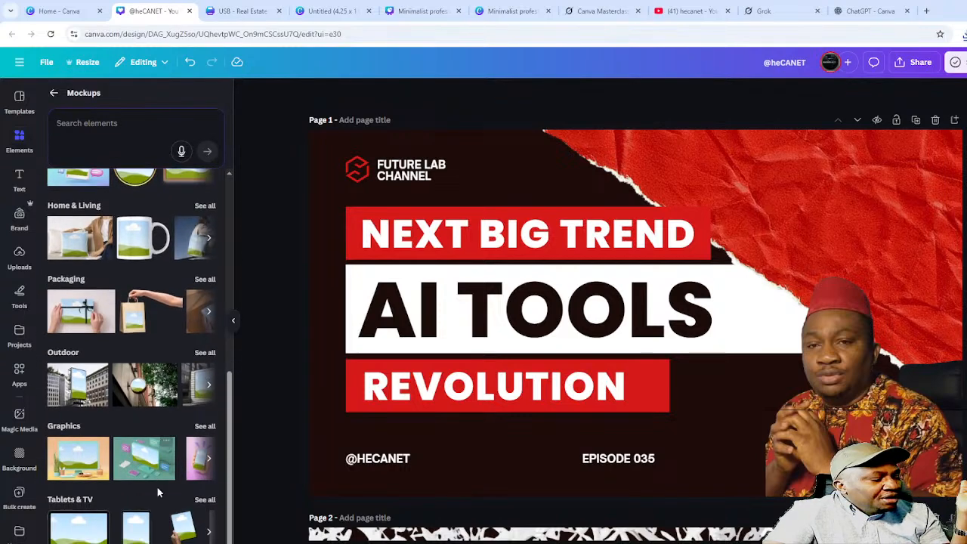
scroll(143, 378, up, 3)
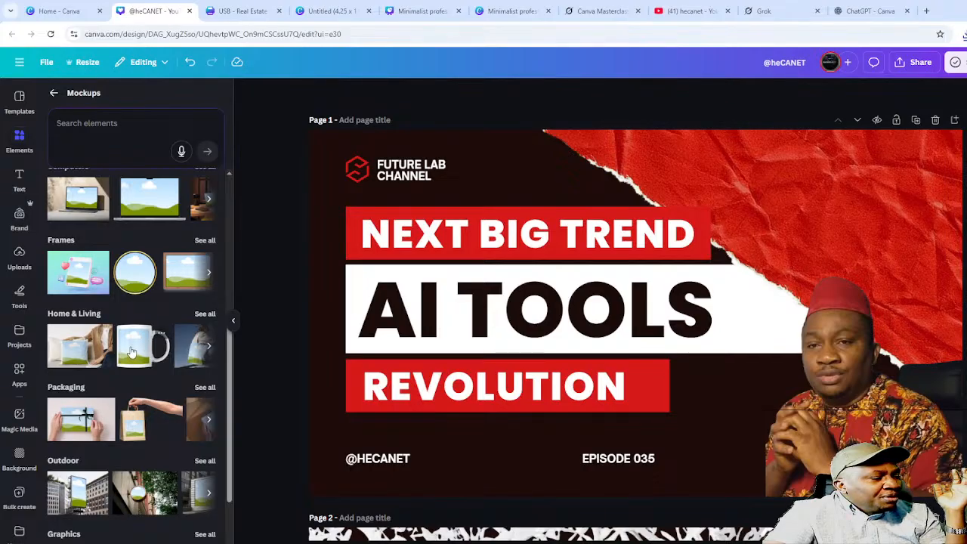
- Try a mug mockup on the thumbnail, delete it, and scroll down to Page 5
click(159, 361)
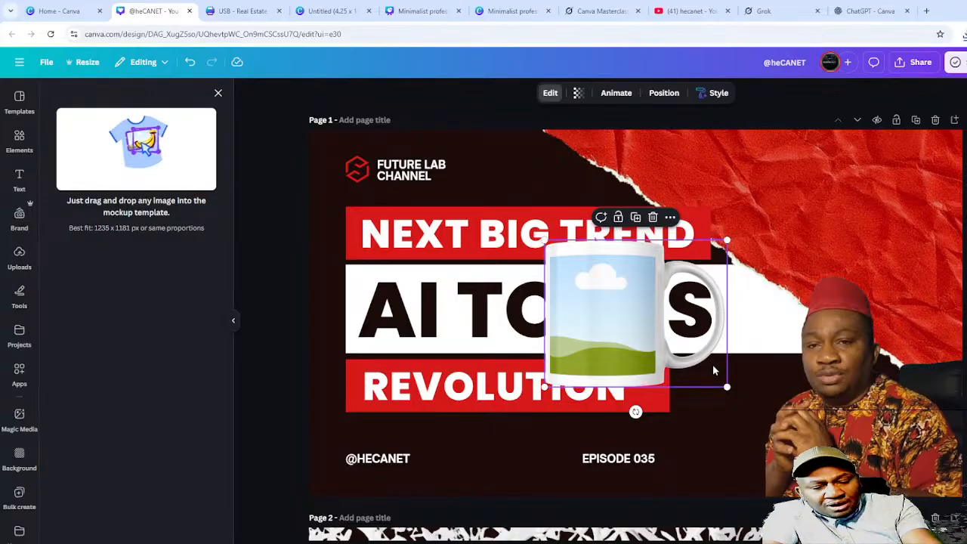
key(Delete)
scroll(684, 507, down, 15)
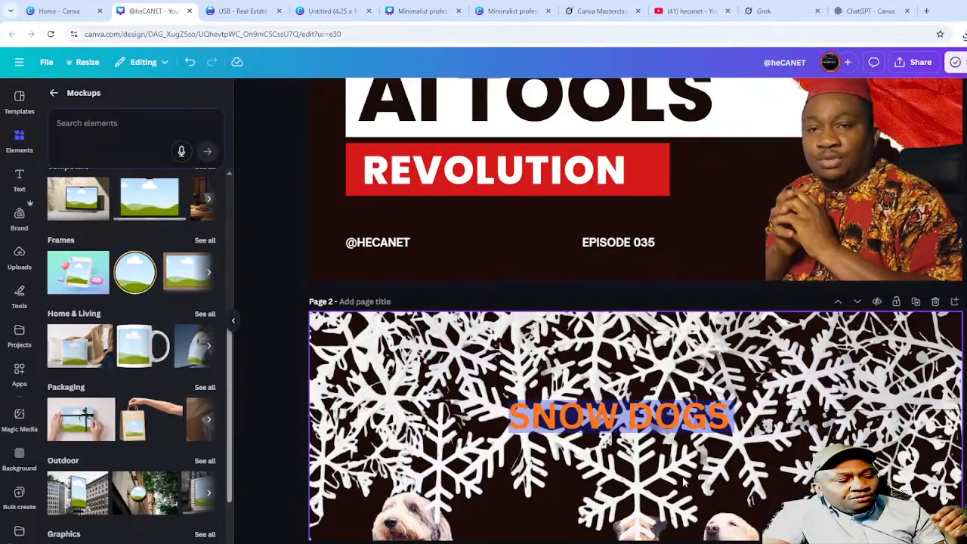
scroll(654, 400, down, 6)
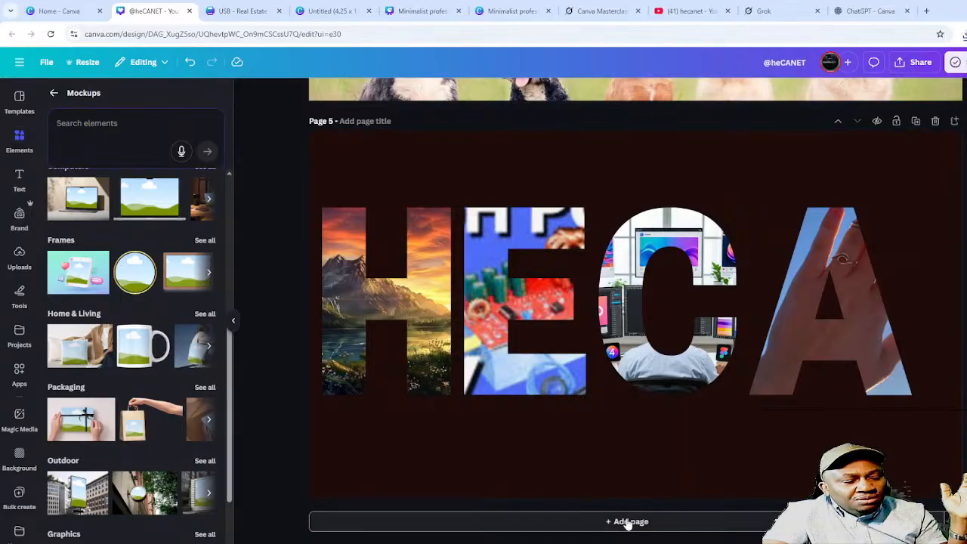
- Add Page 6 and build the top row: social frame, mug and coffee cup mockups
click(626, 522)
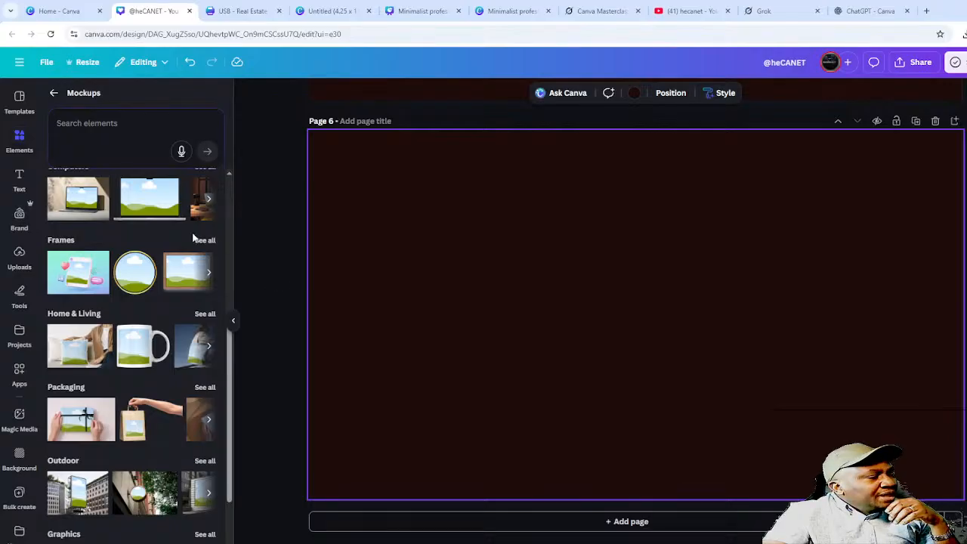
click(86, 276)
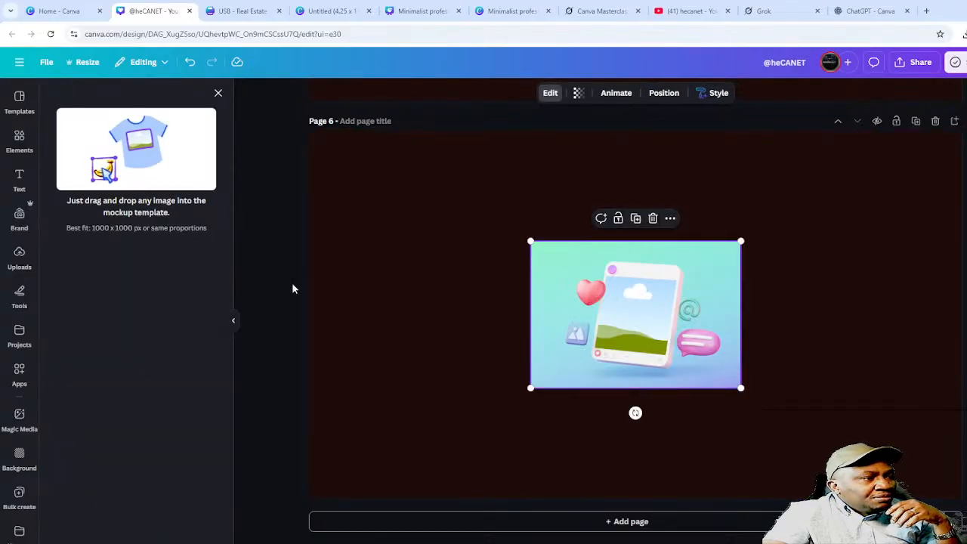
drag(639, 302, 421, 195)
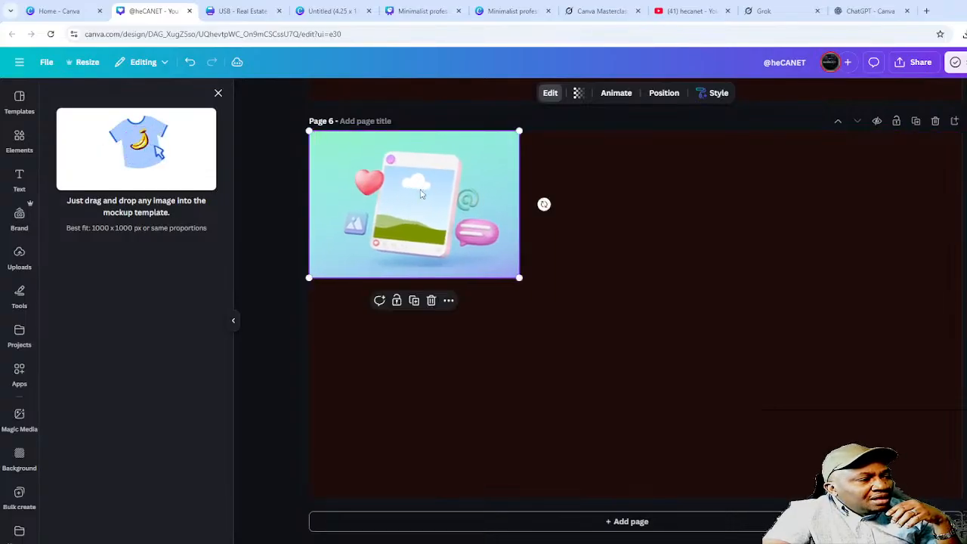
click(219, 93)
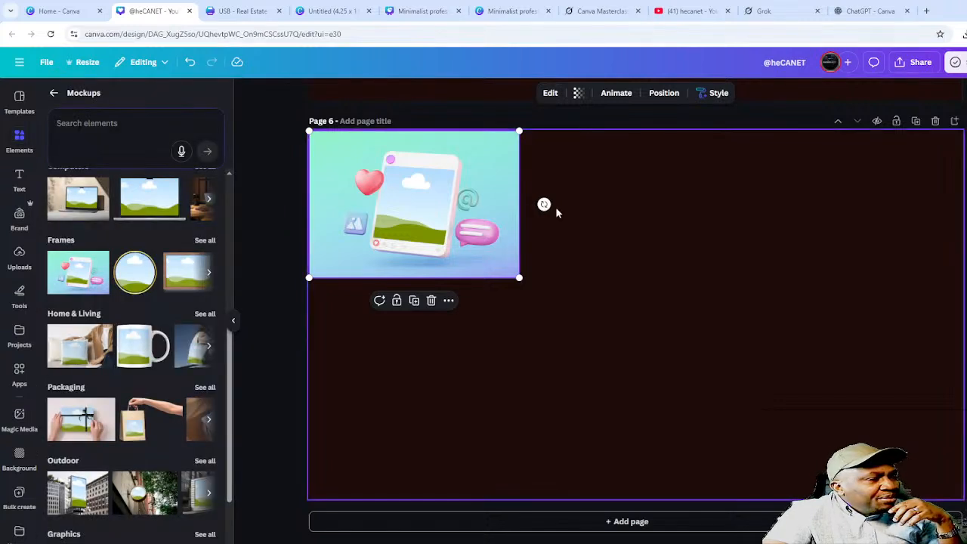
drag(136, 338, 533, 153)
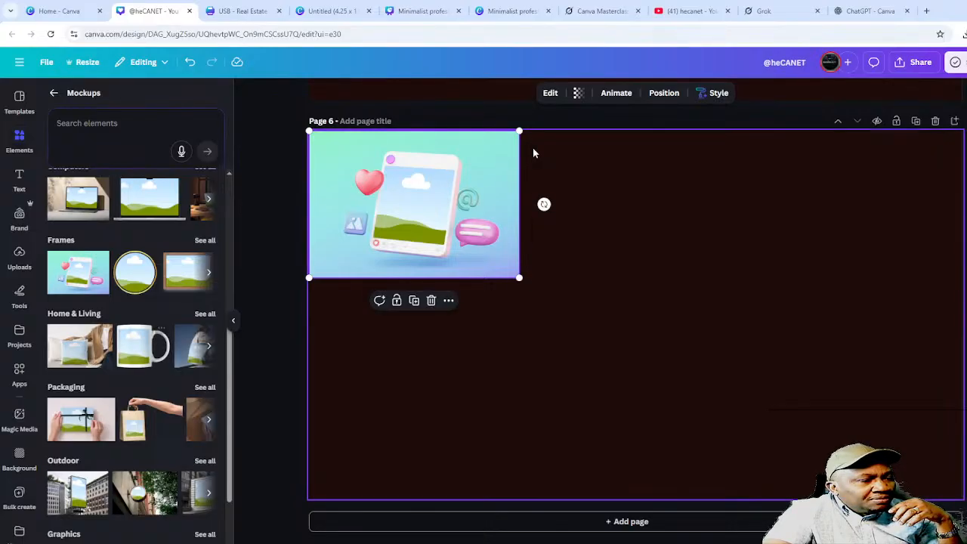
click(452, 357)
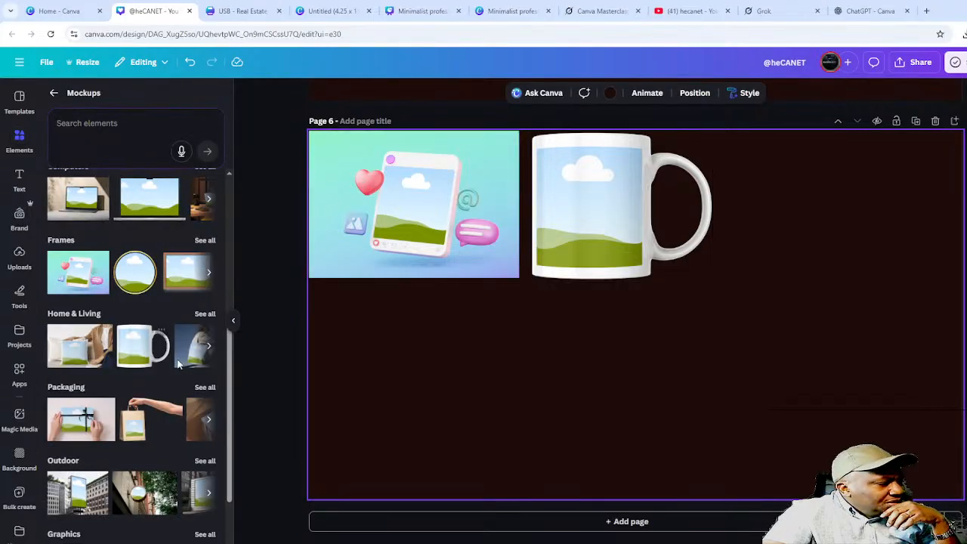
click(209, 349)
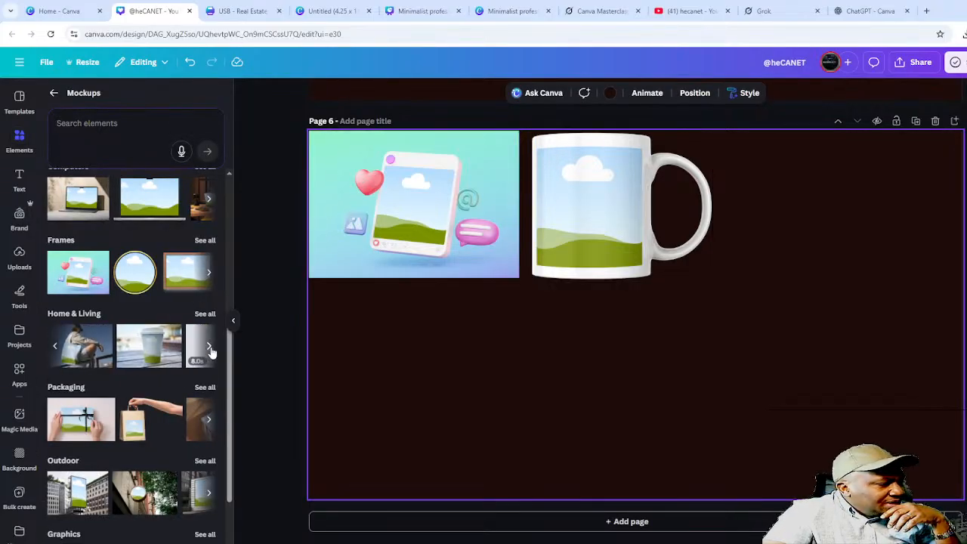
click(152, 350)
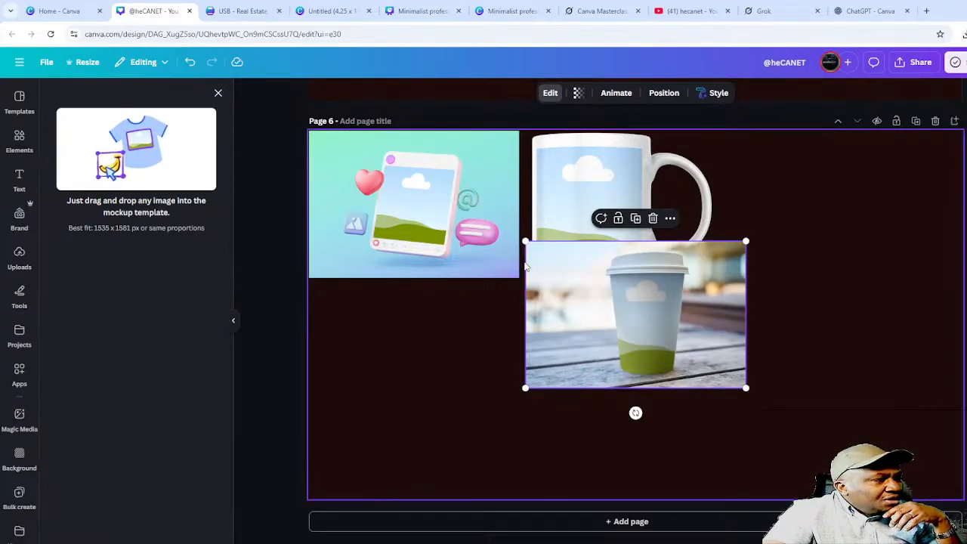
drag(574, 316, 792, 207)
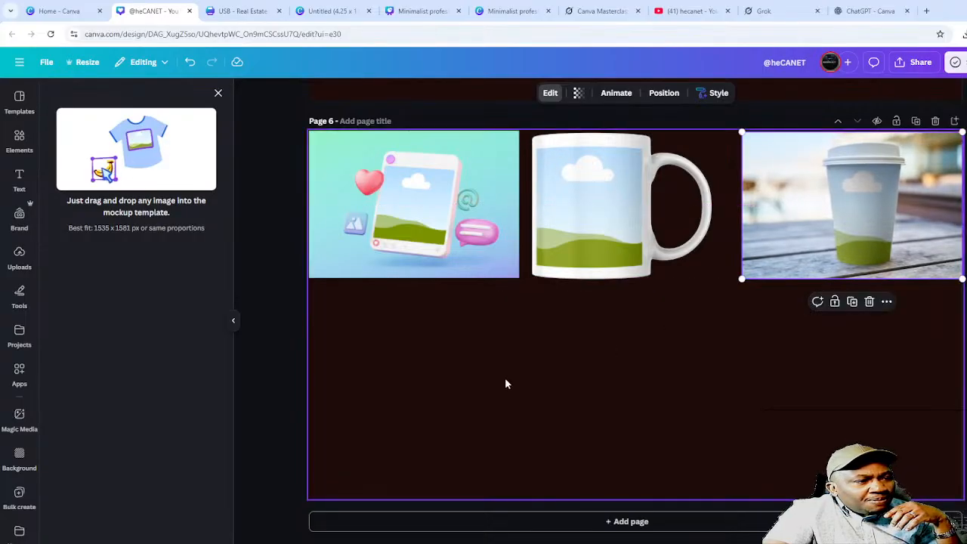
click(506, 383)
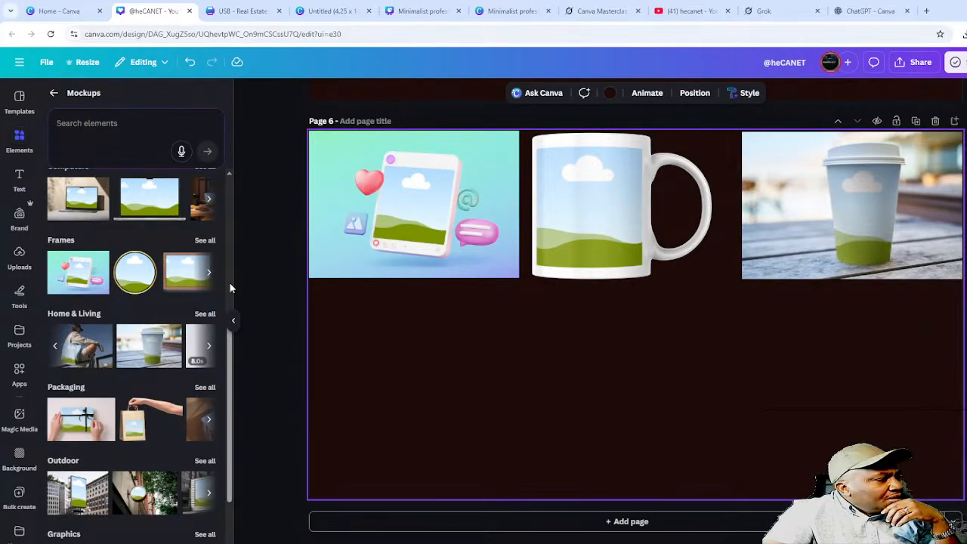
- Build the bottom row with tote bag, laptop and T-shirt mockups, aligned under the top row
click(83, 353)
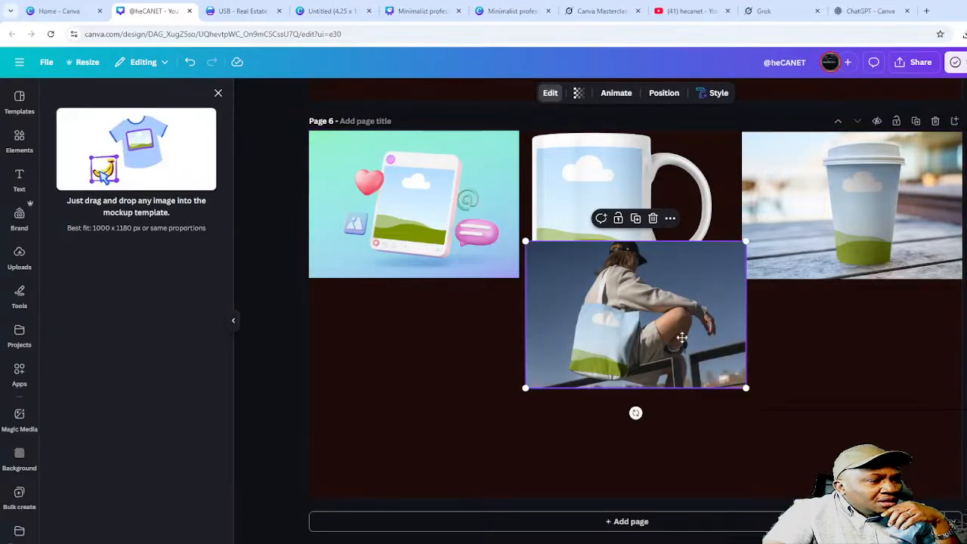
drag(683, 340, 495, 361)
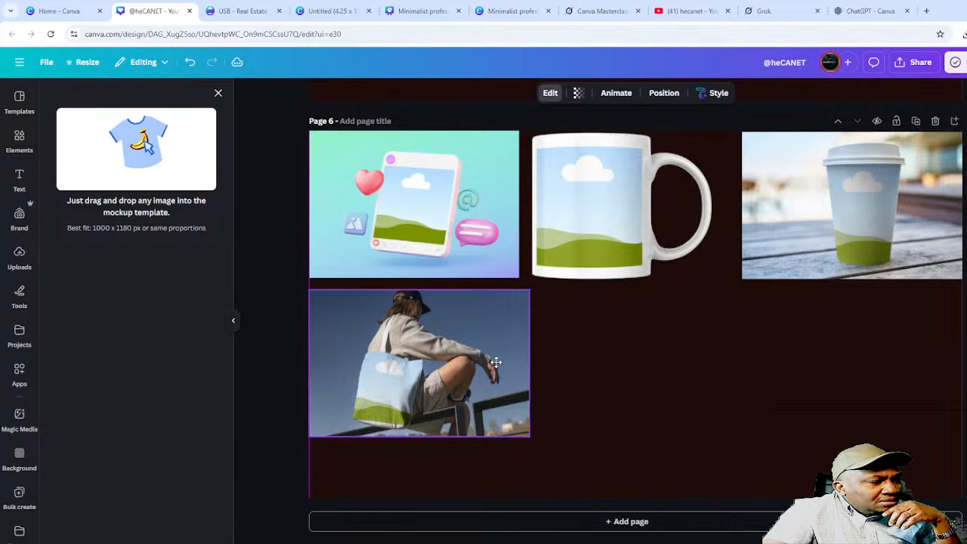
click(218, 93)
scroll(164, 272, up, 2)
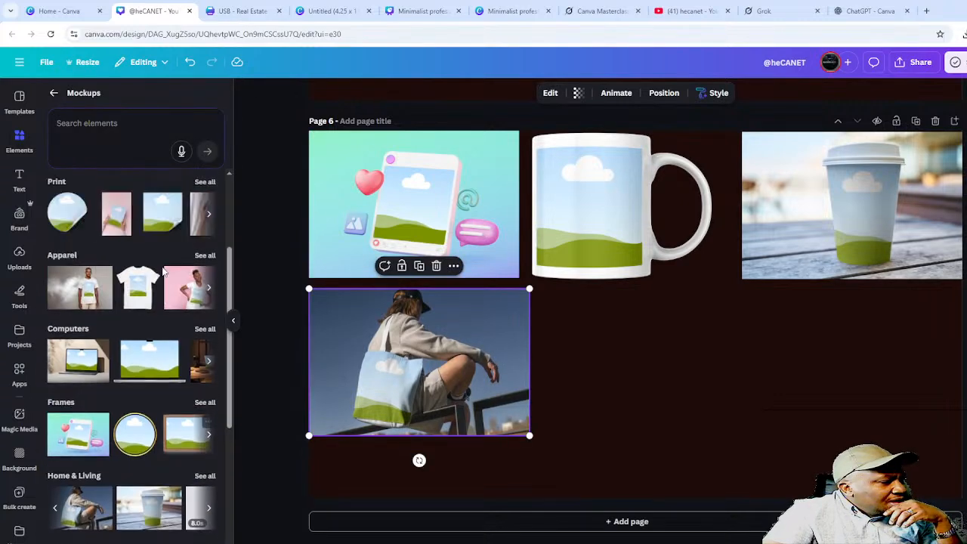
click(82, 364)
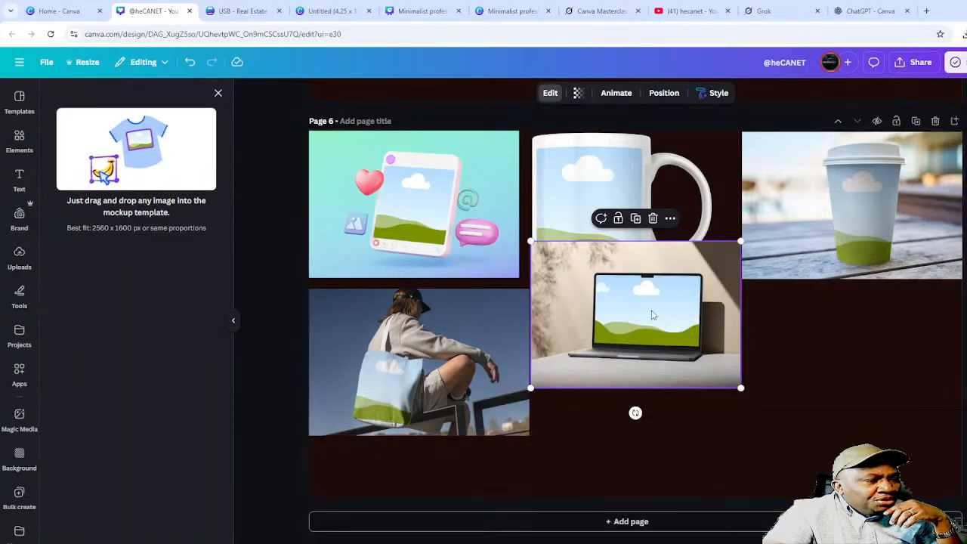
drag(639, 299, 643, 347)
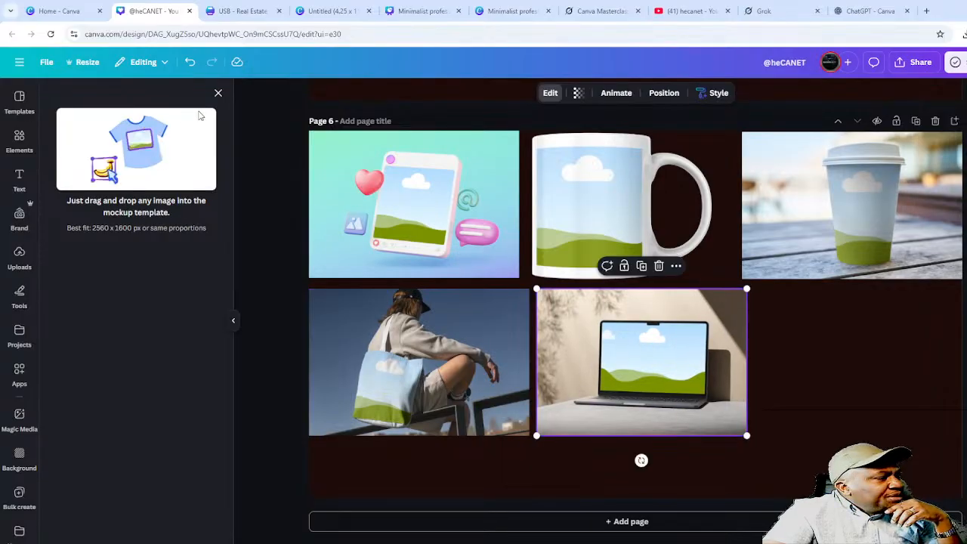
click(217, 92)
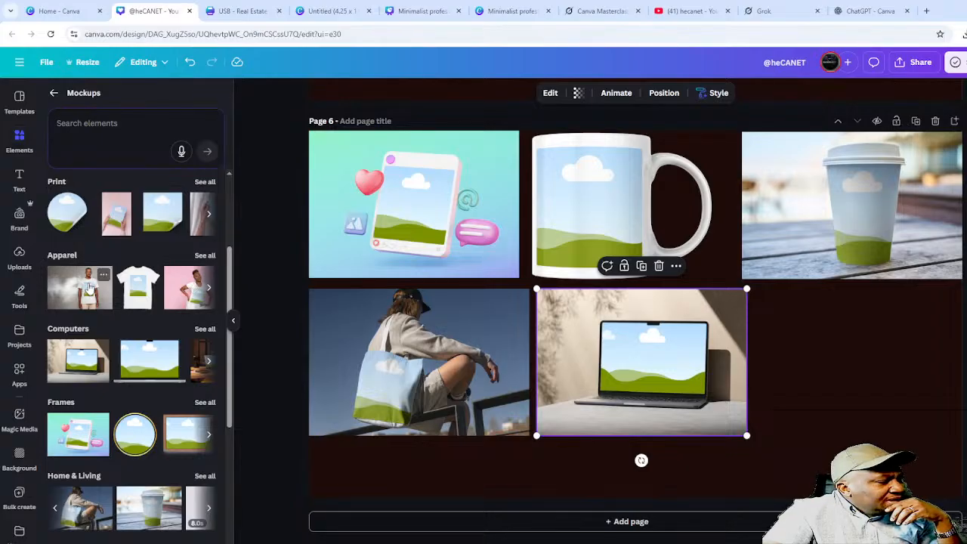
drag(78, 280, 858, 350)
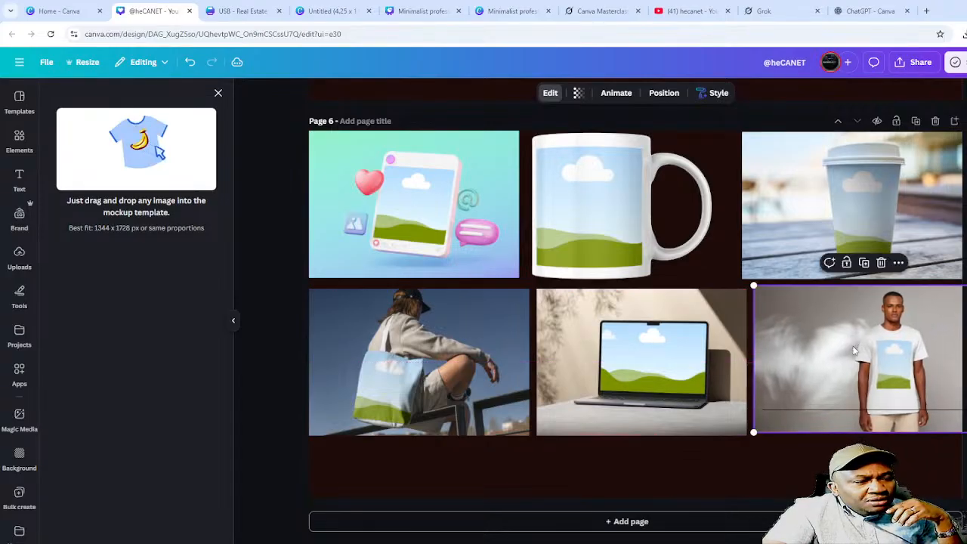
drag(811, 375, 807, 377)
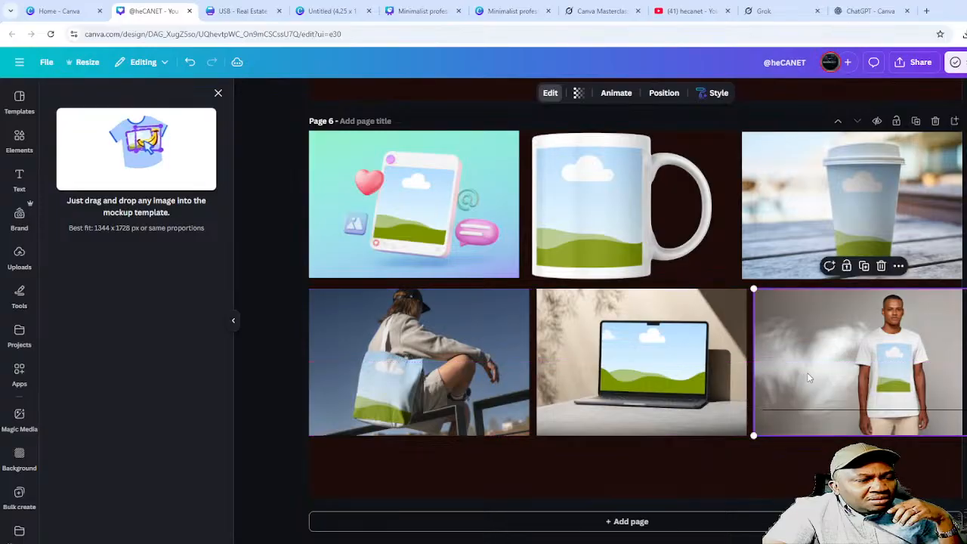
click(697, 458)
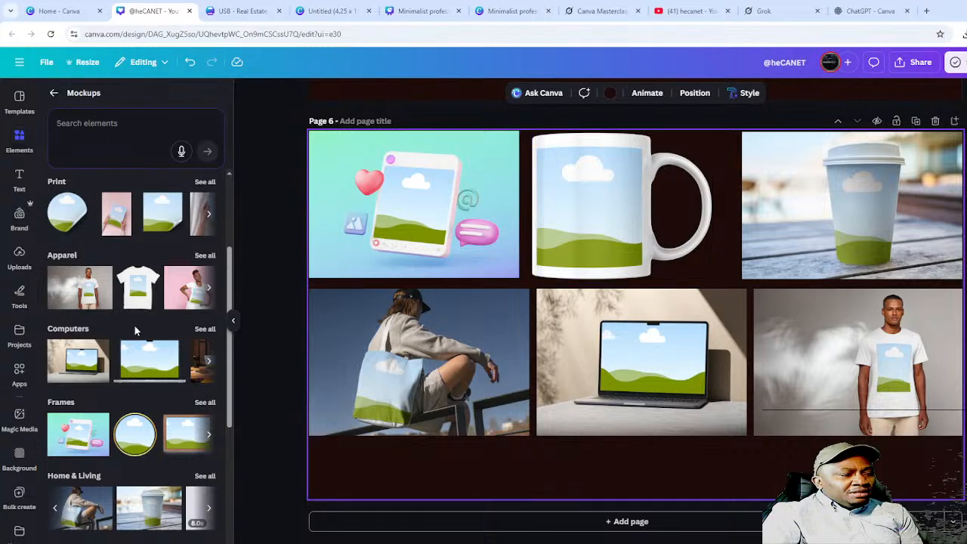
- Drop the AI TOOLS thumbnail into the social frame mockup and crop it so the full title shows
click(20, 257)
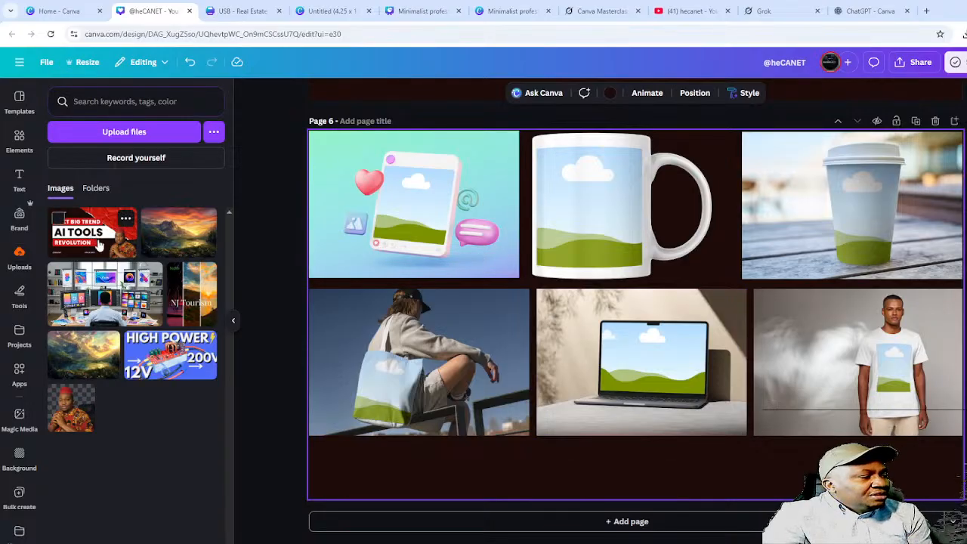
drag(92, 241, 434, 206)
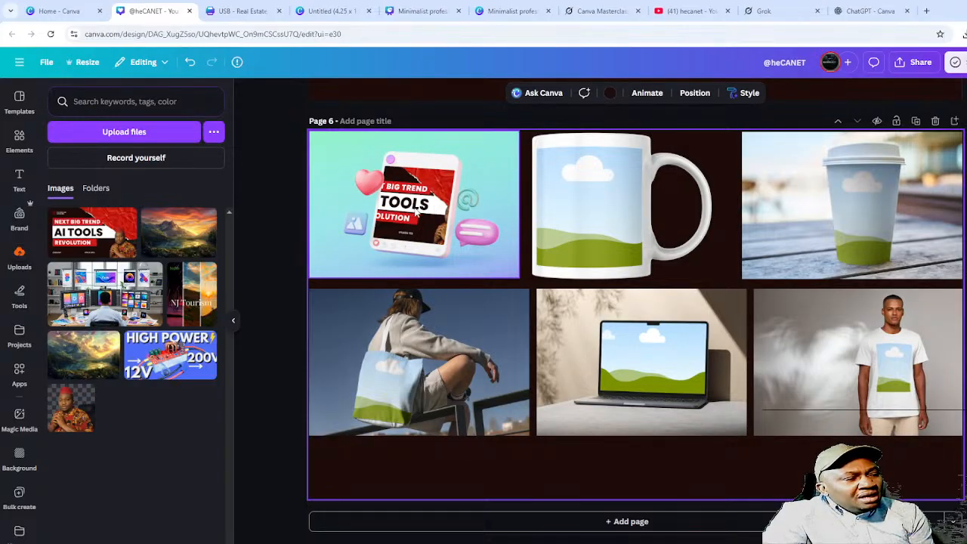
click(415, 222)
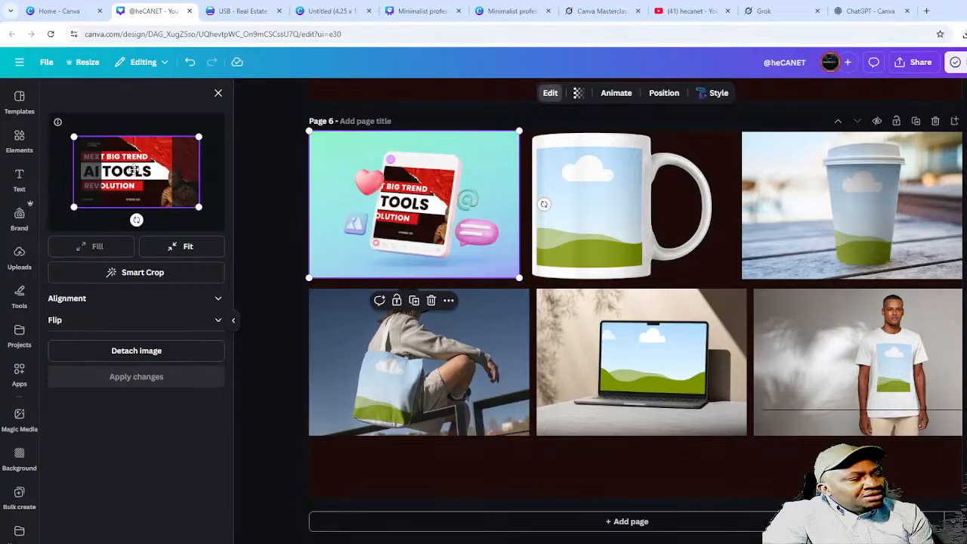
mouse_move(134, 171)
mouse_down()
mouse_move(158, 175)
mouse_move(135, 171)
mouse_up()
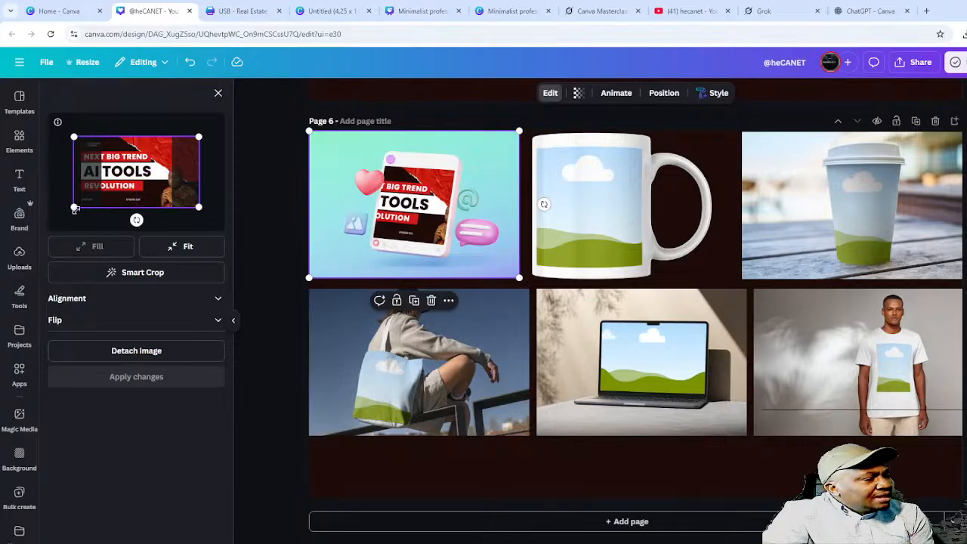
drag(73, 206, 101, 193)
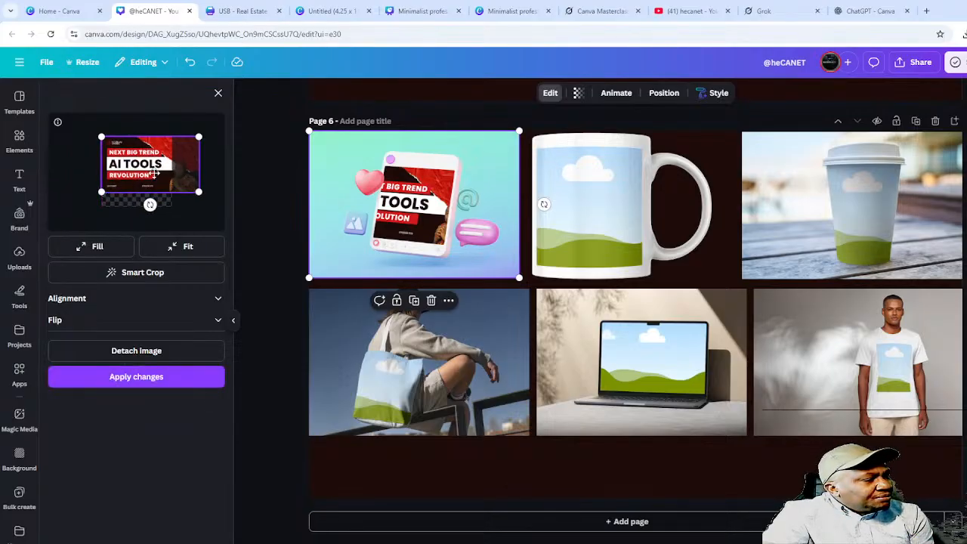
drag(155, 173, 142, 177)
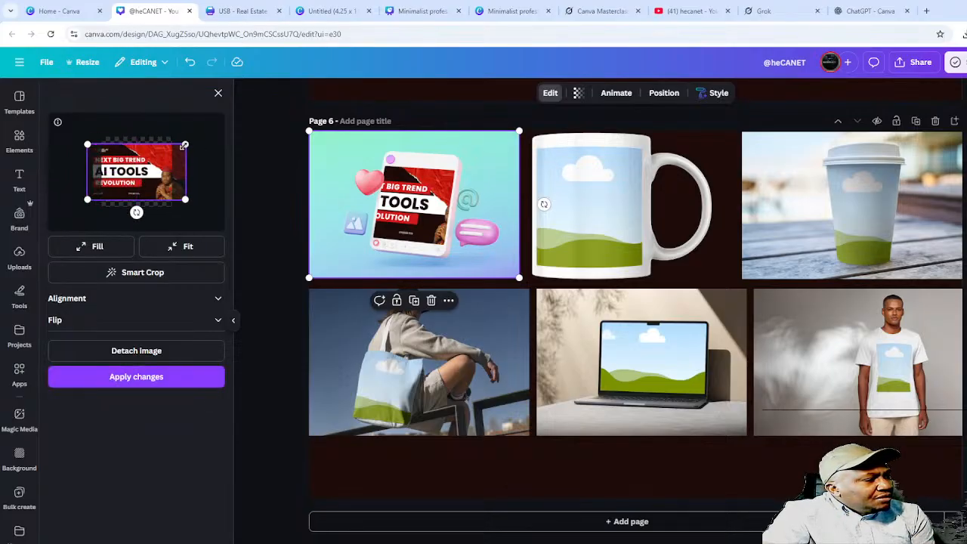
drag(184, 144, 141, 168)
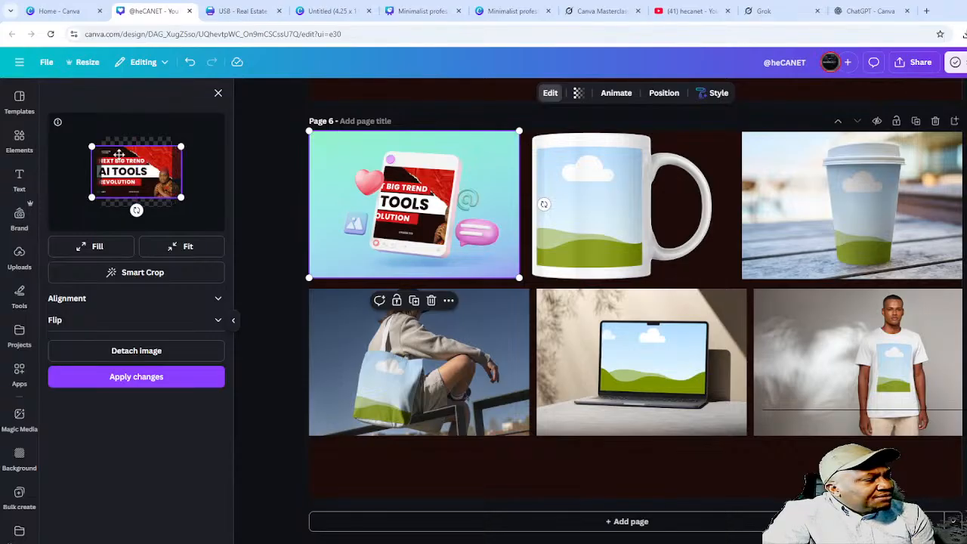
drag(91, 148, 96, 173)
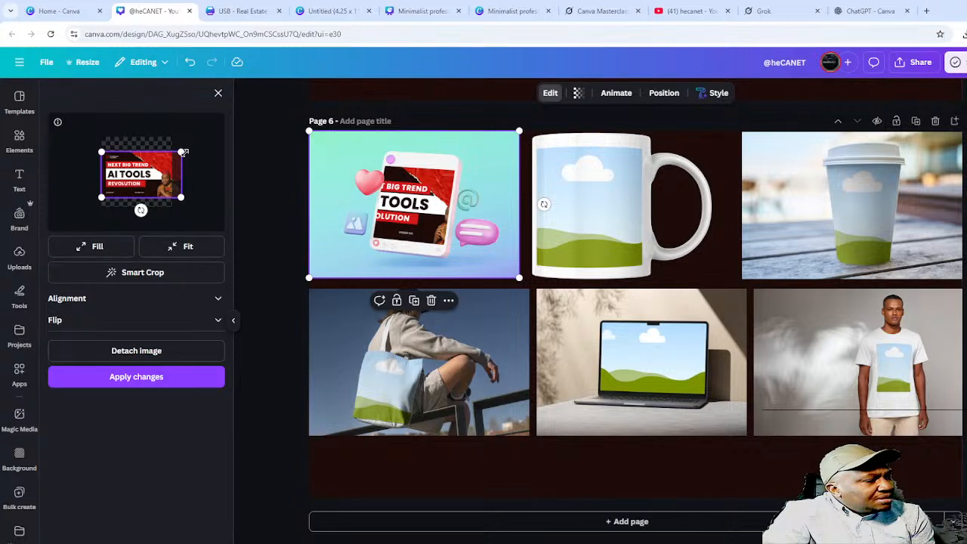
drag(184, 153, 171, 156)
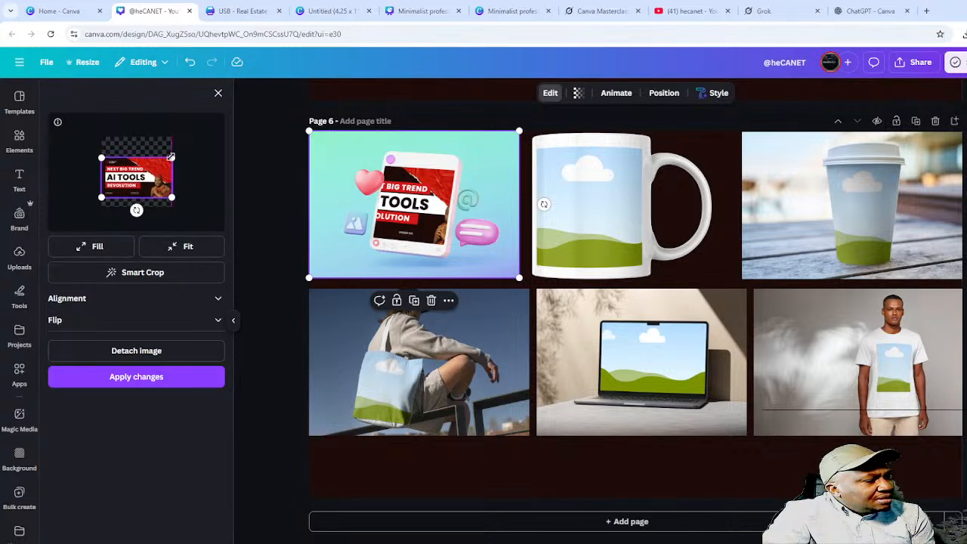
click(152, 375)
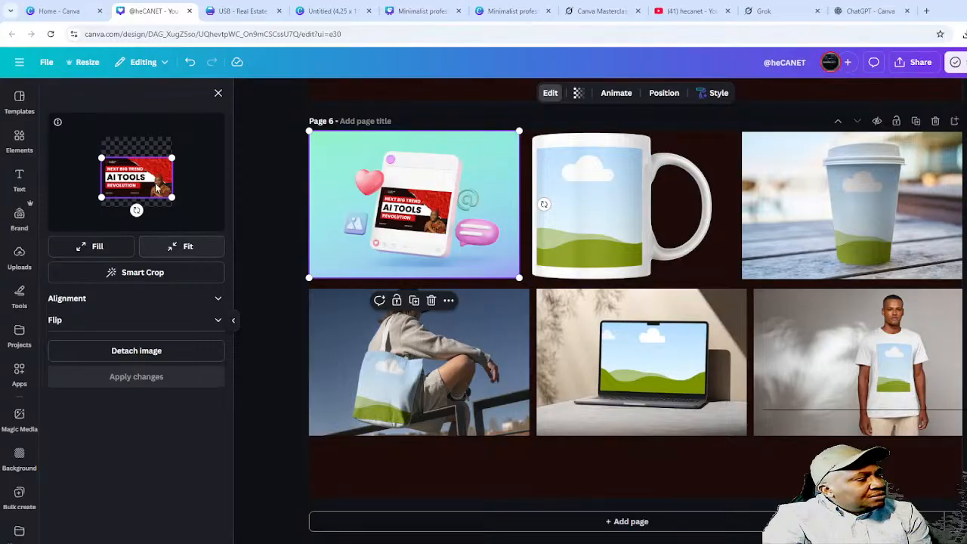
click(220, 95)
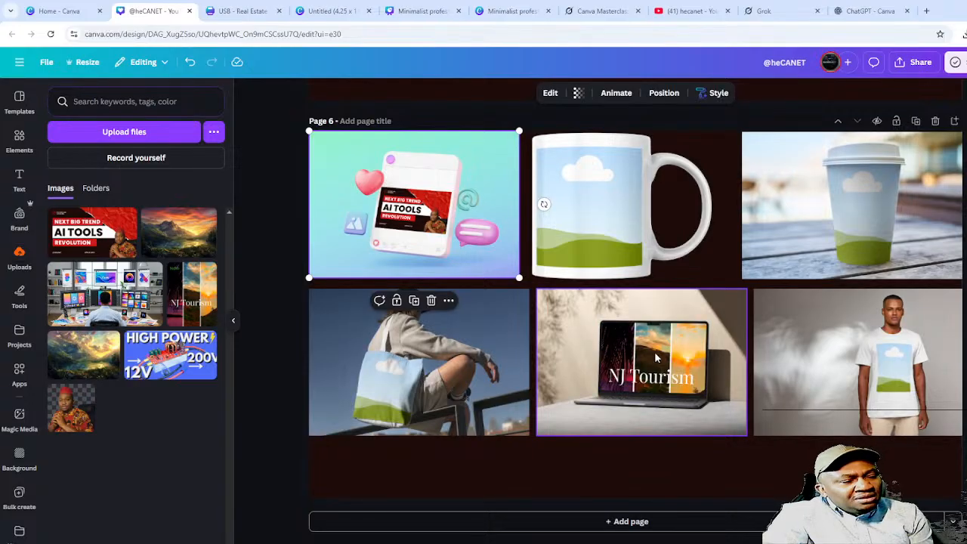
- Shrink and recentre the NJ Tourism image on the laptop screen, then drop it onto the T-shirt
double_click(659, 366)
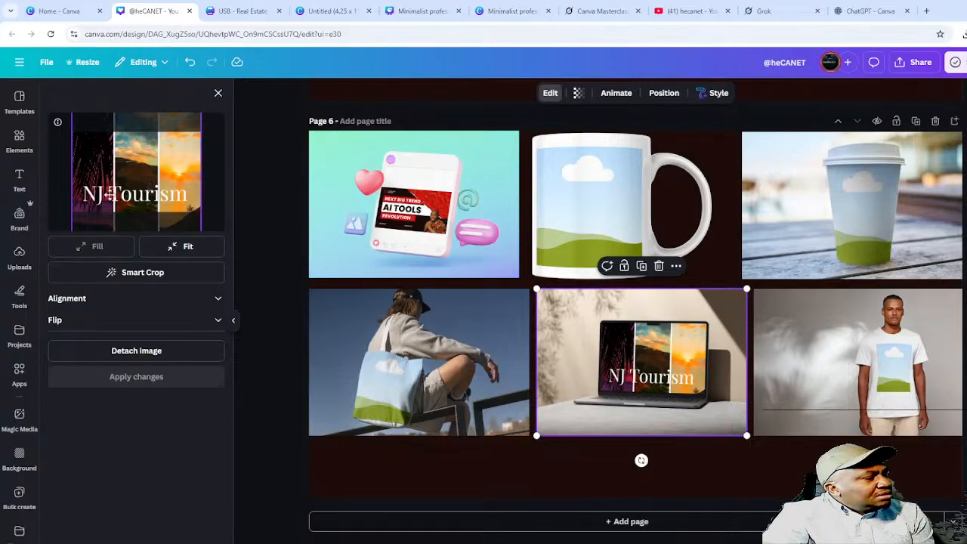
drag(142, 196, 153, 160)
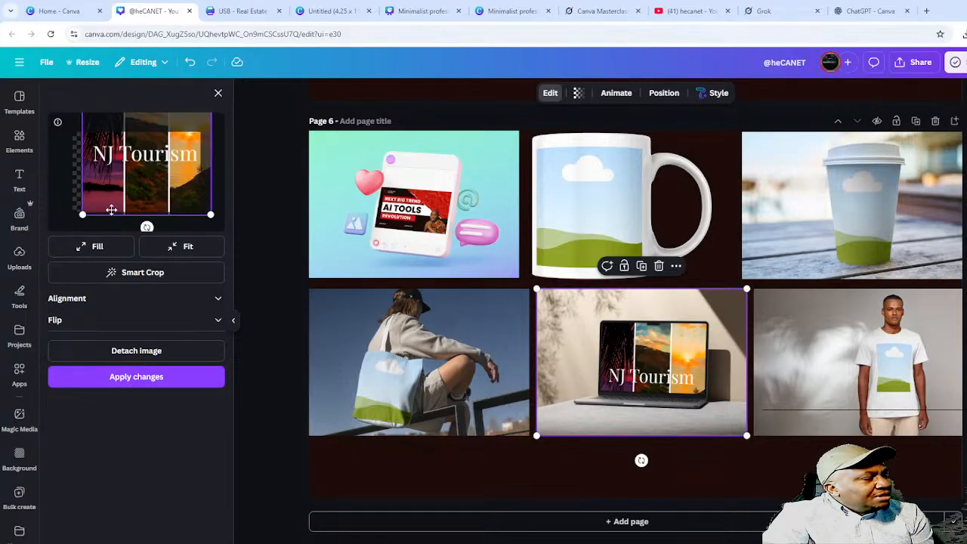
drag(79, 217, 154, 172)
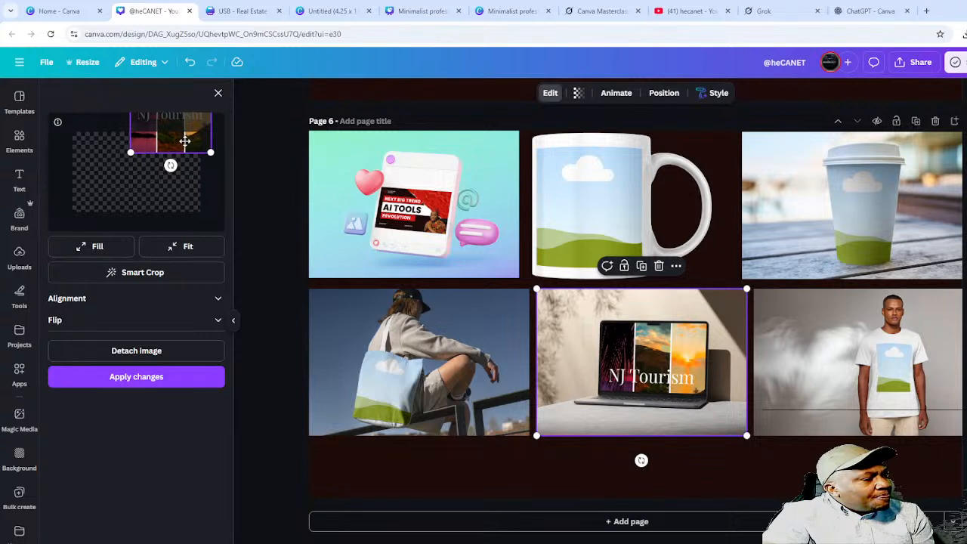
drag(184, 142, 147, 210)
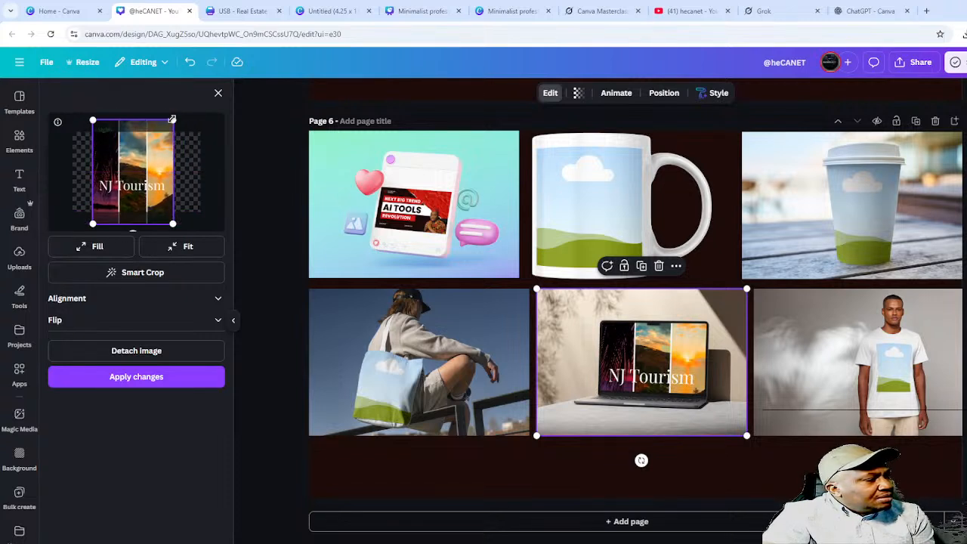
drag(173, 120, 156, 142)
drag(126, 195, 140, 183)
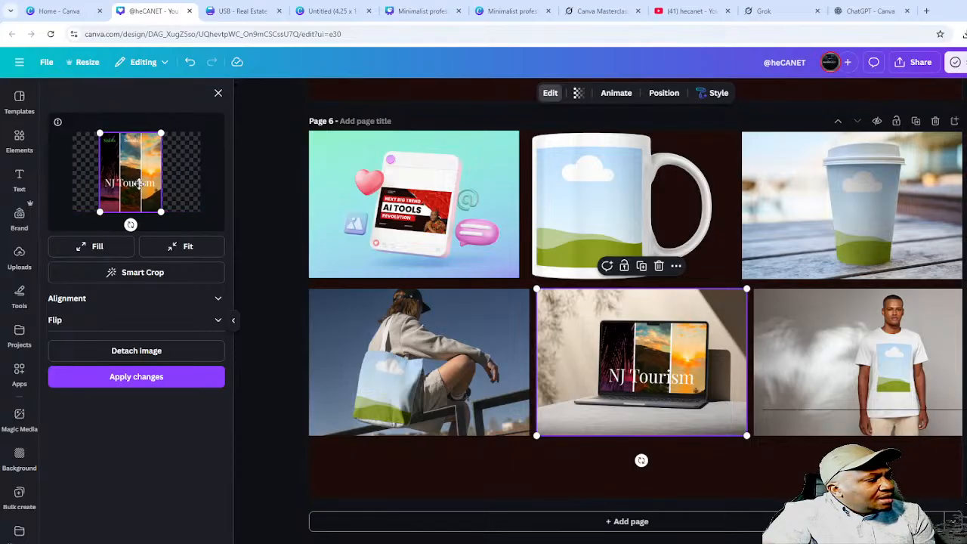
click(161, 377)
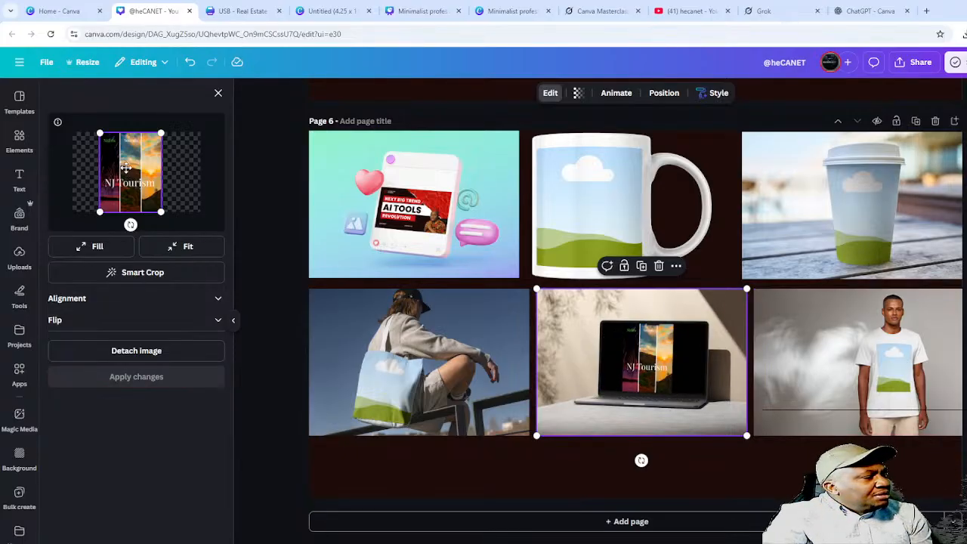
click(219, 94)
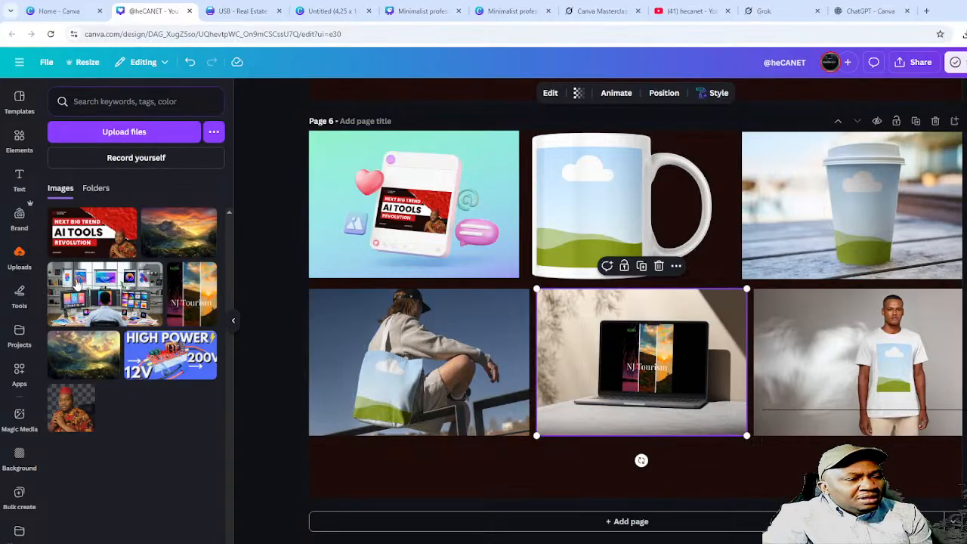
drag(195, 300, 895, 366)
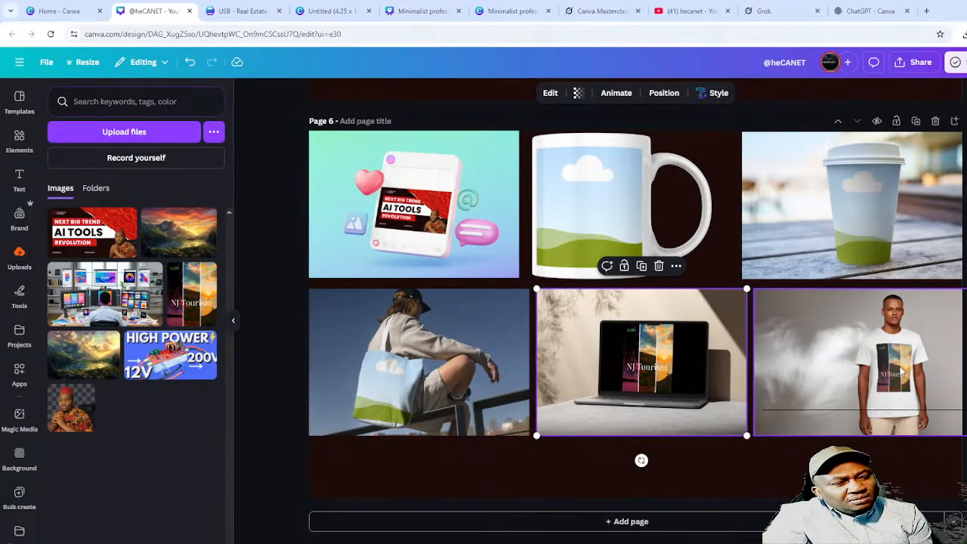
click(794, 495)
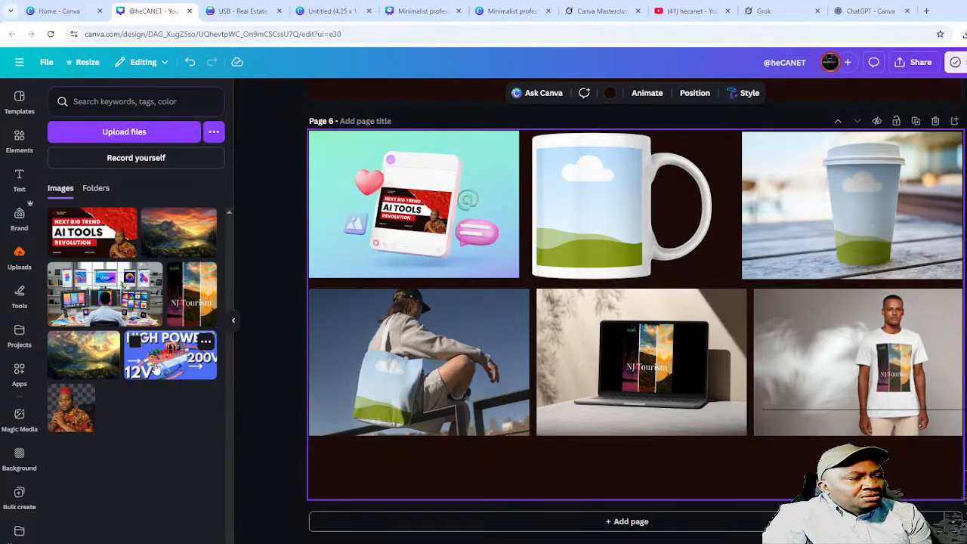
- Fill the mockups: HIGH POWER on laptop, portrait on mug, landscape on cup, desk setup on tote
click(646, 358)
drag(170, 355, 609, 347)
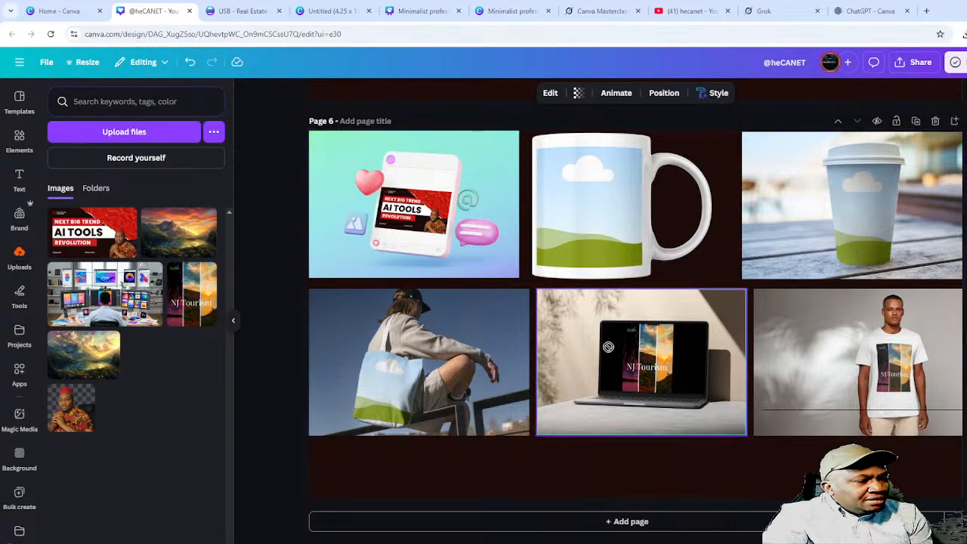
drag(673, 367, 665, 368)
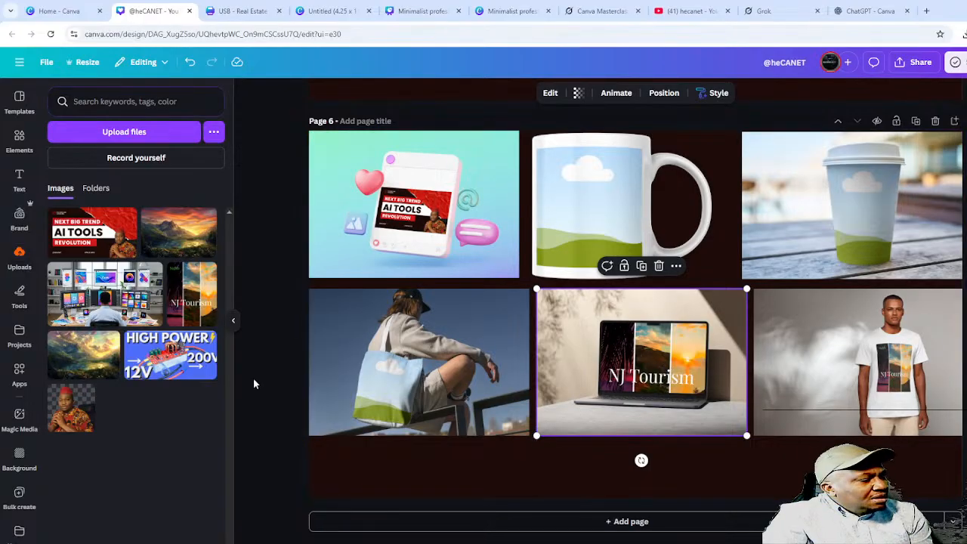
drag(155, 356, 615, 347)
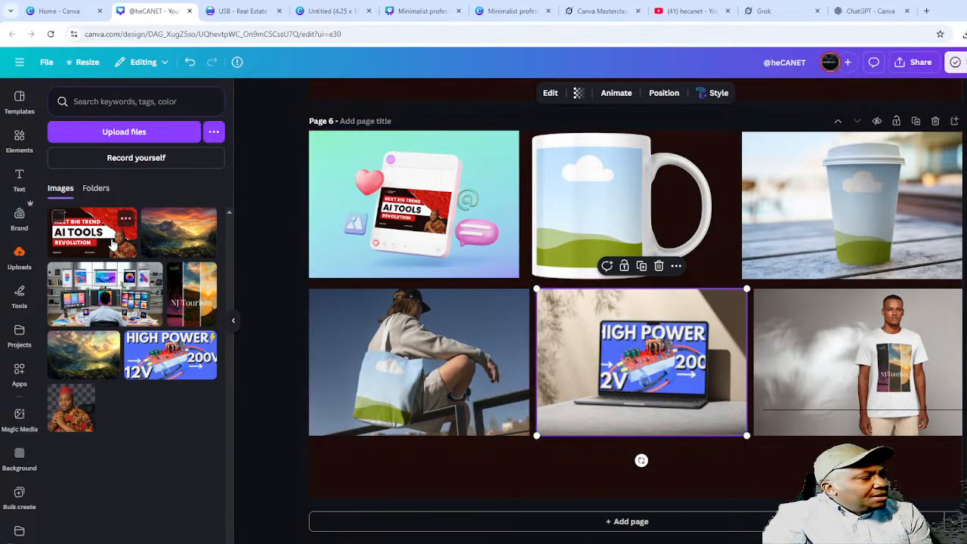
drag(76, 416, 579, 219)
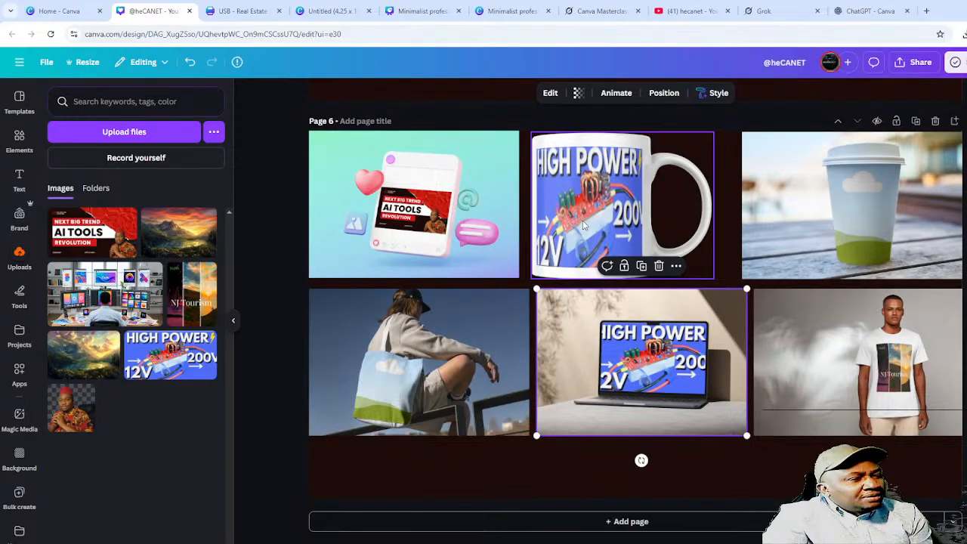
click(69, 414)
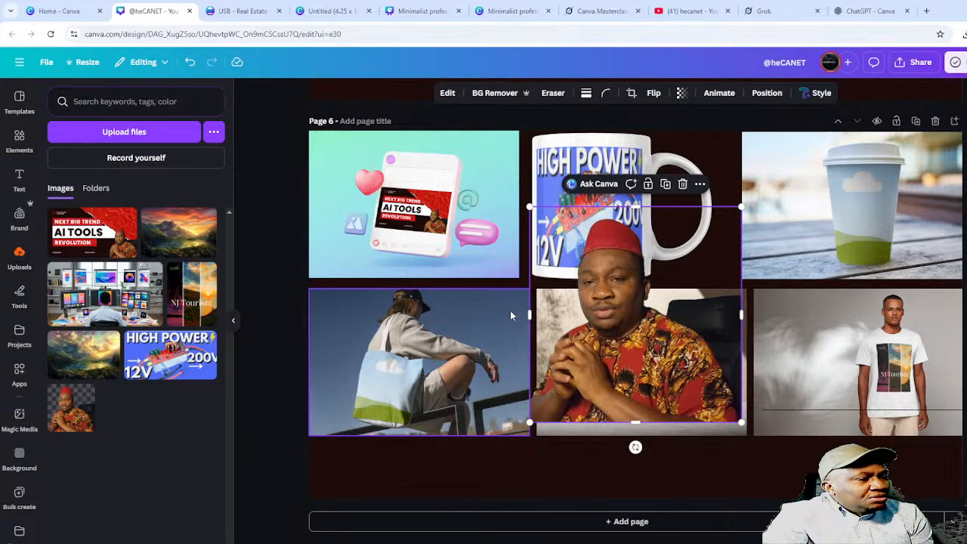
drag(601, 300, 600, 187)
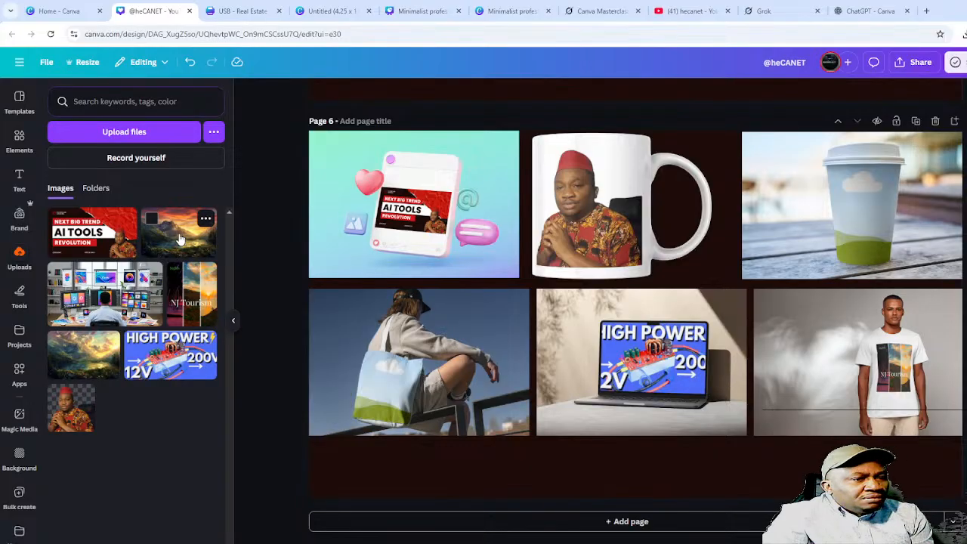
drag(180, 239, 865, 187)
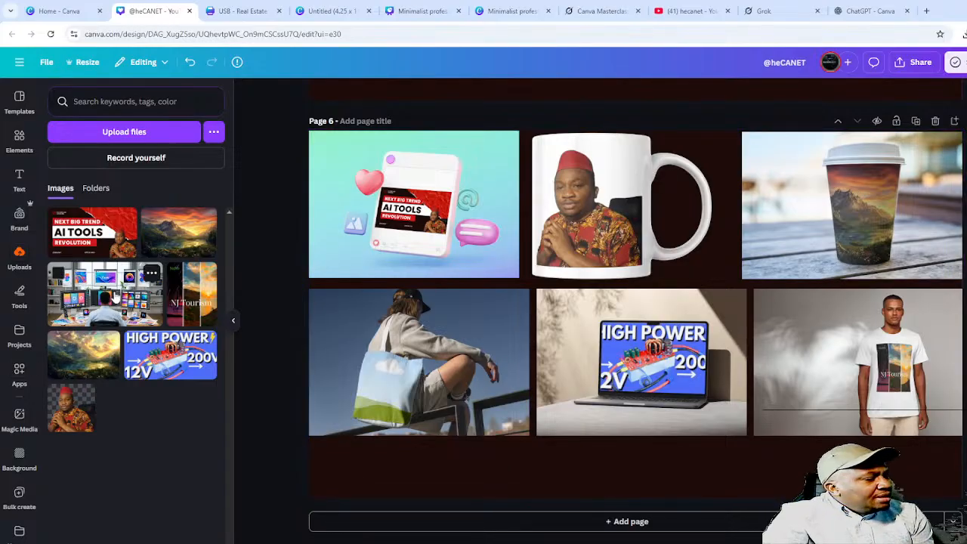
drag(113, 296, 409, 348)
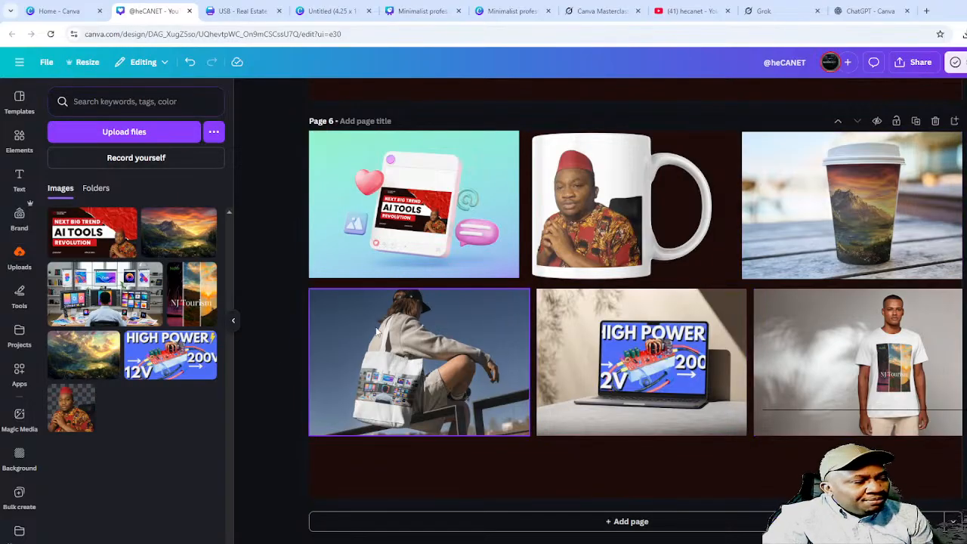
click(176, 290)
drag(649, 257, 384, 352)
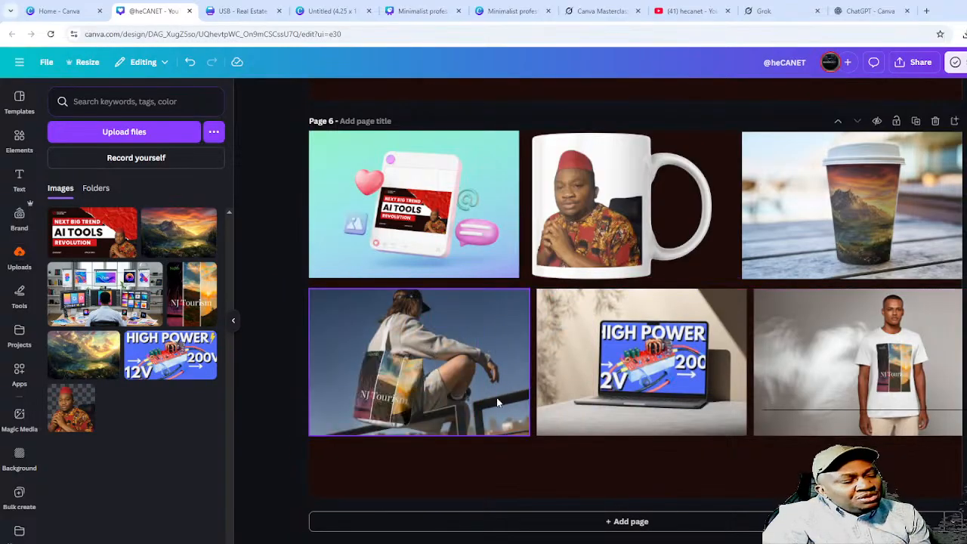
click(432, 453)
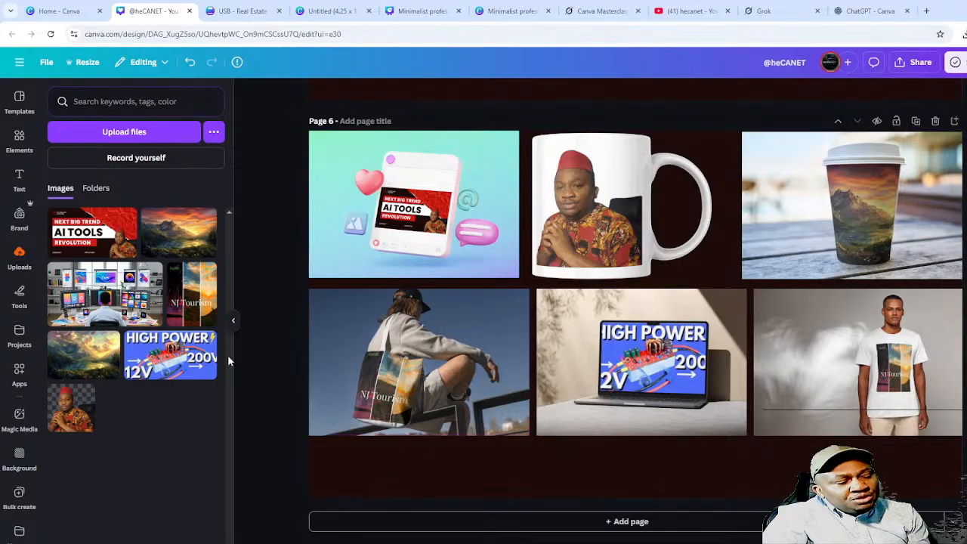
drag(182, 291, 394, 207)
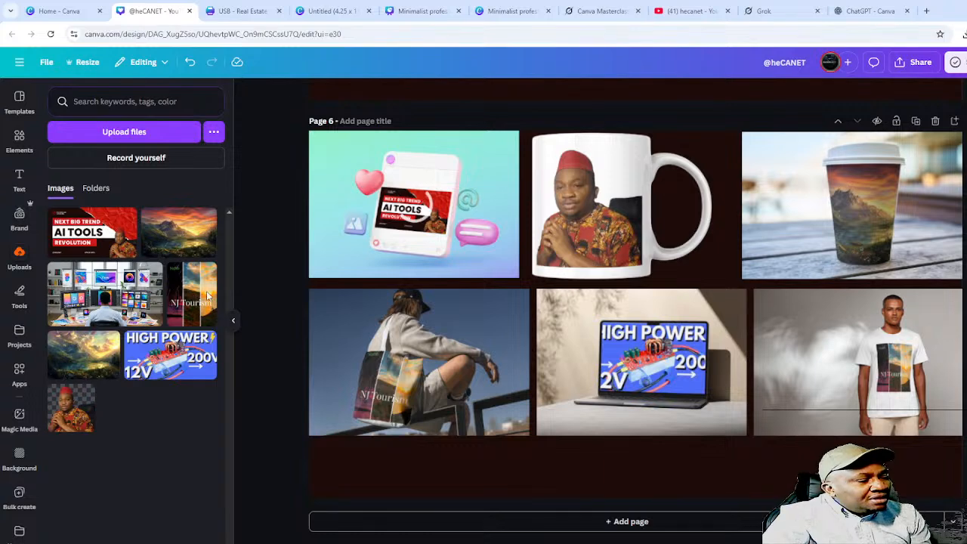
drag(189, 291, 581, 185)
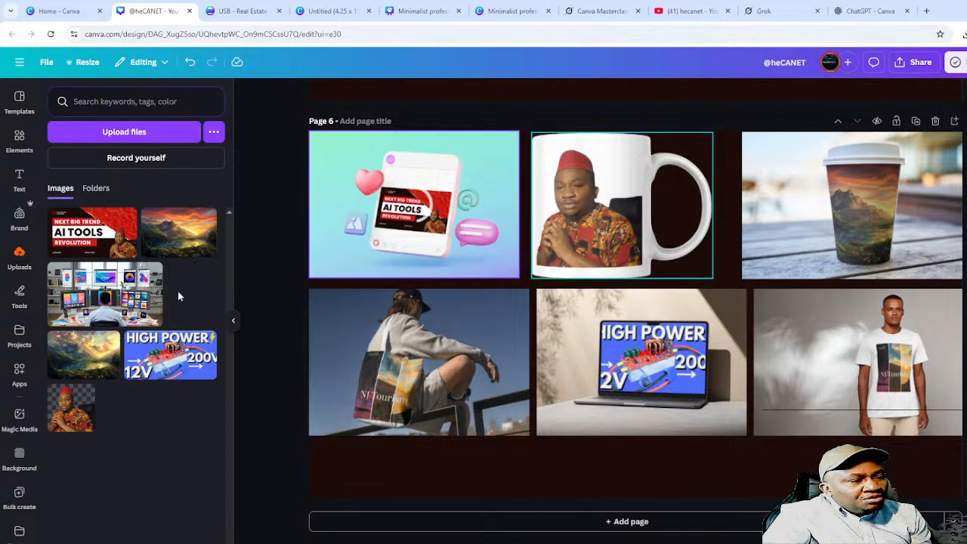
drag(189, 295, 867, 168)
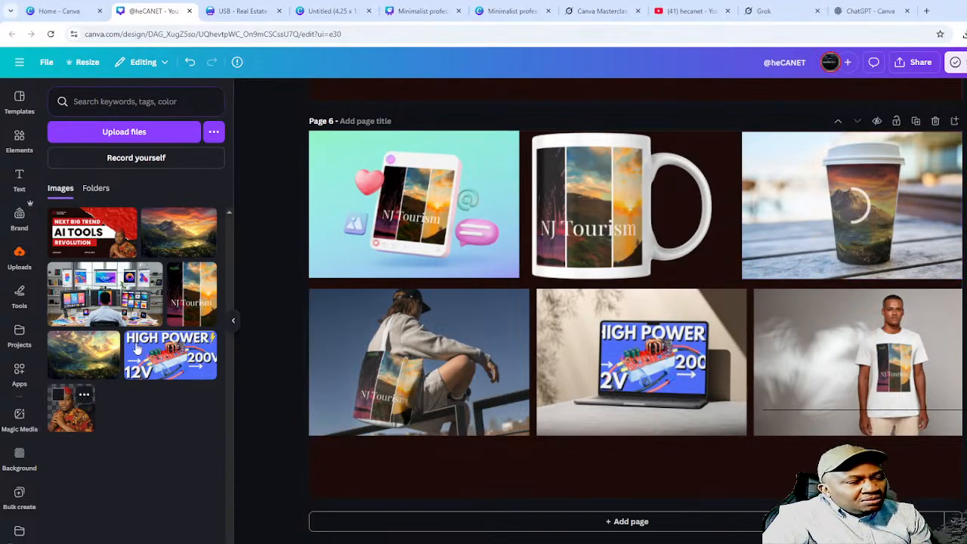
drag(198, 279, 664, 346)
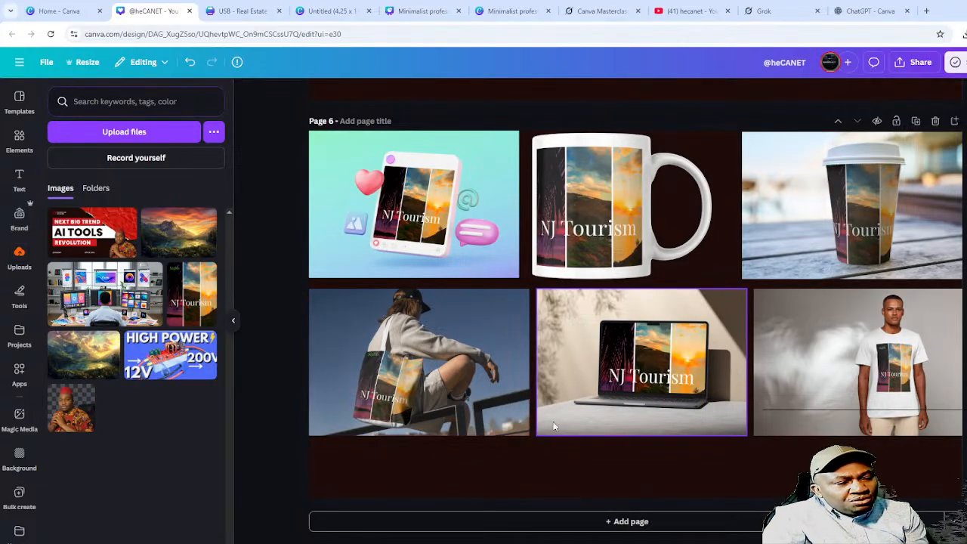
click(721, 470)
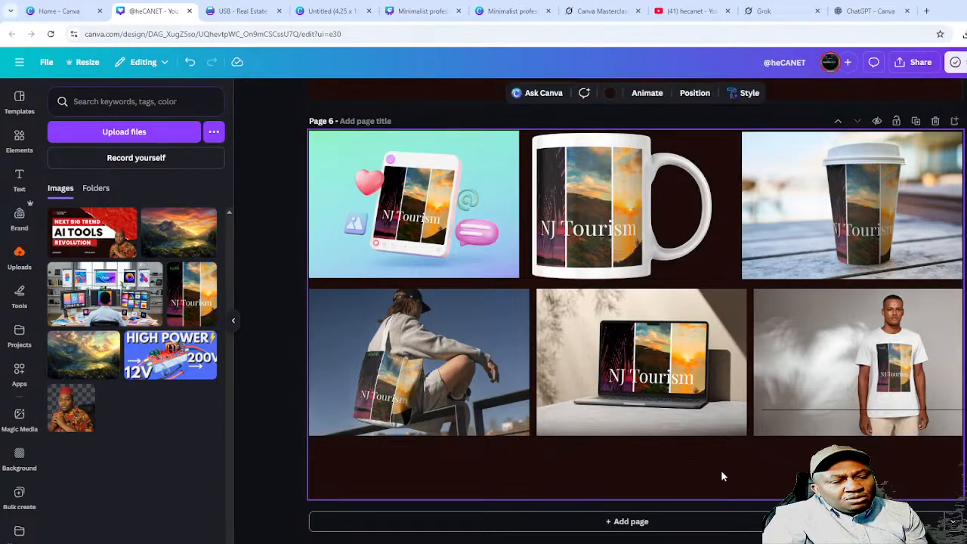
key(Escape)
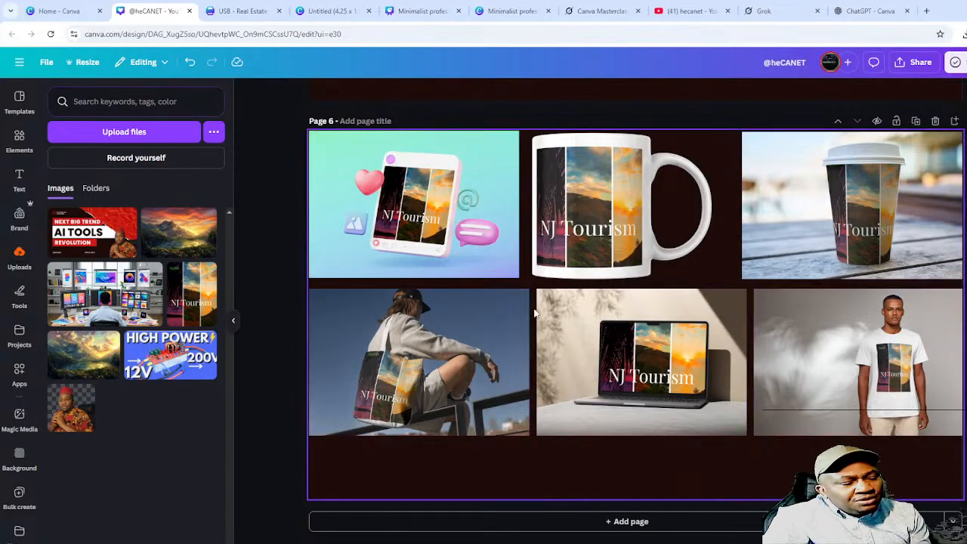
click(513, 12)
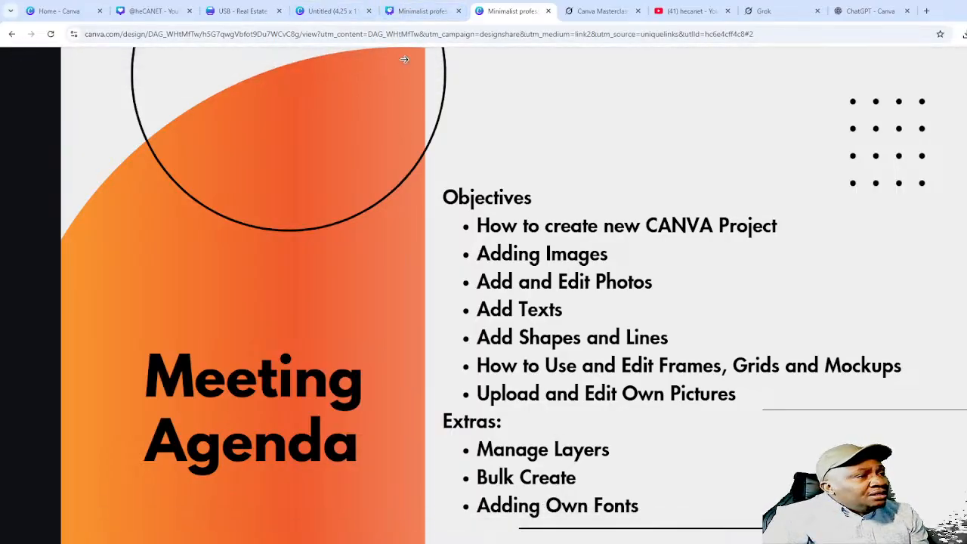
click(148, 11)
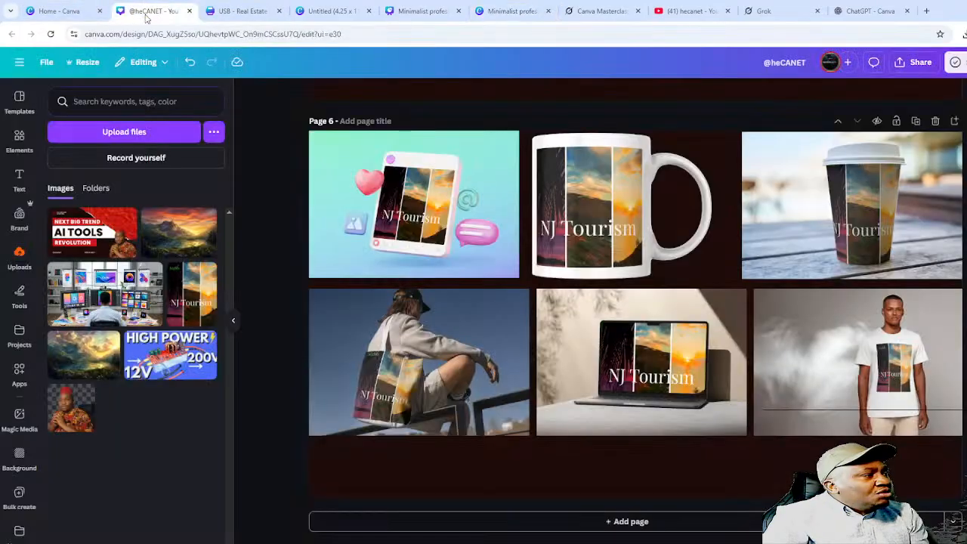
- Clear the Thumbnail search on Canva Home, try an Instagram Post (4:5), then close it
click(68, 11)
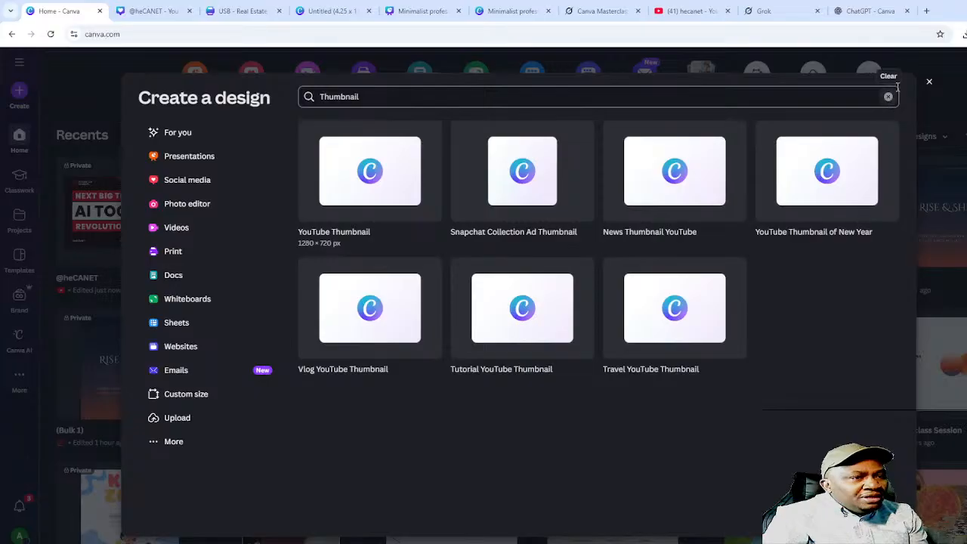
click(890, 98)
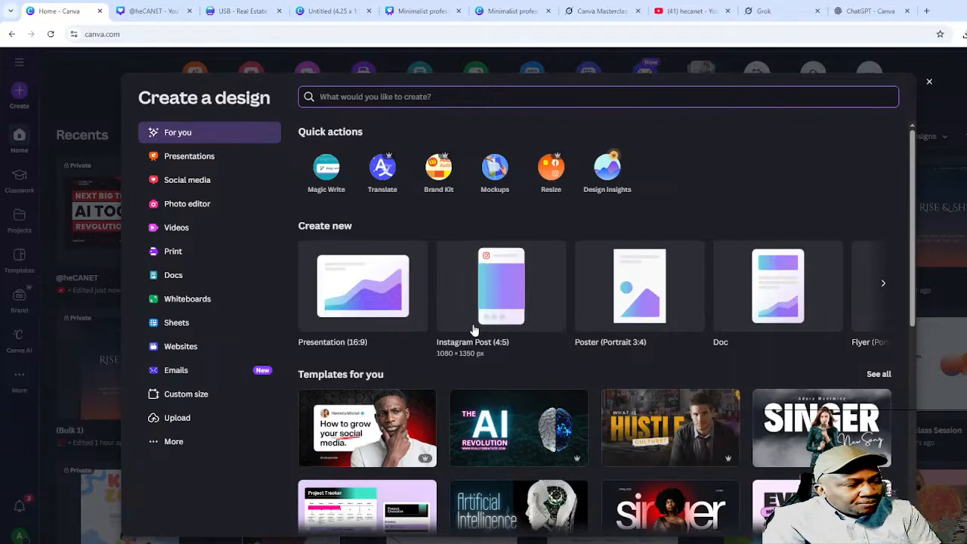
click(513, 308)
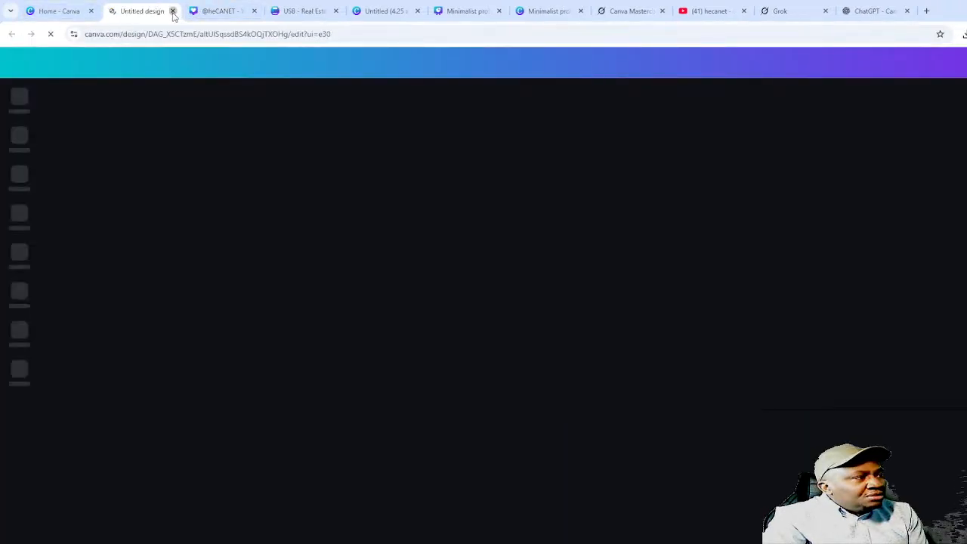
click(173, 12)
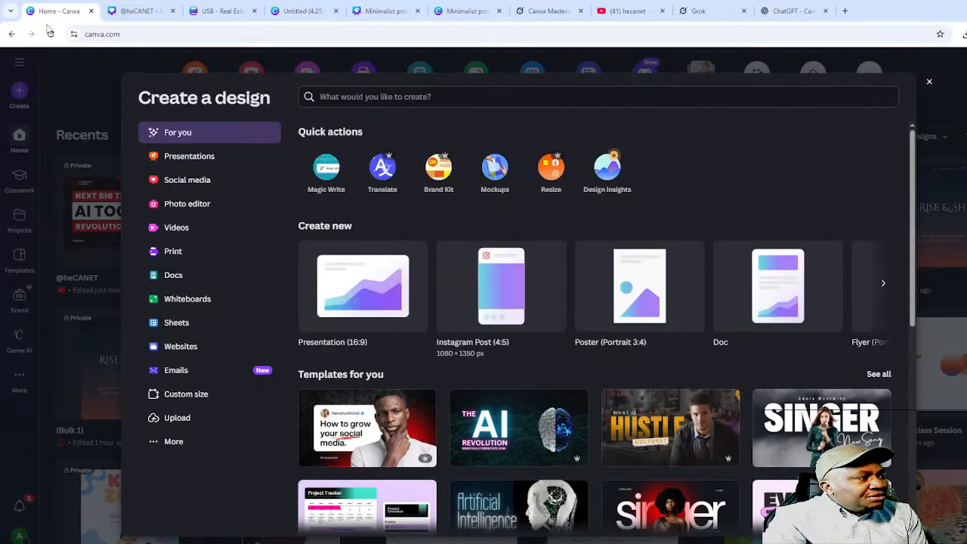
click(931, 83)
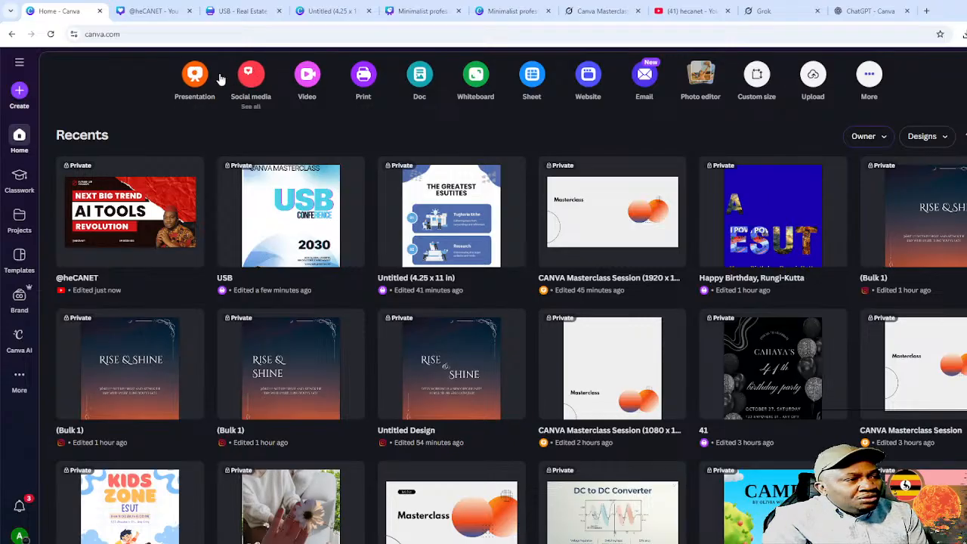
- Create a new blank Instagram Post (4:5) design from the Social media formats
scroll(272, 174, up, 3)
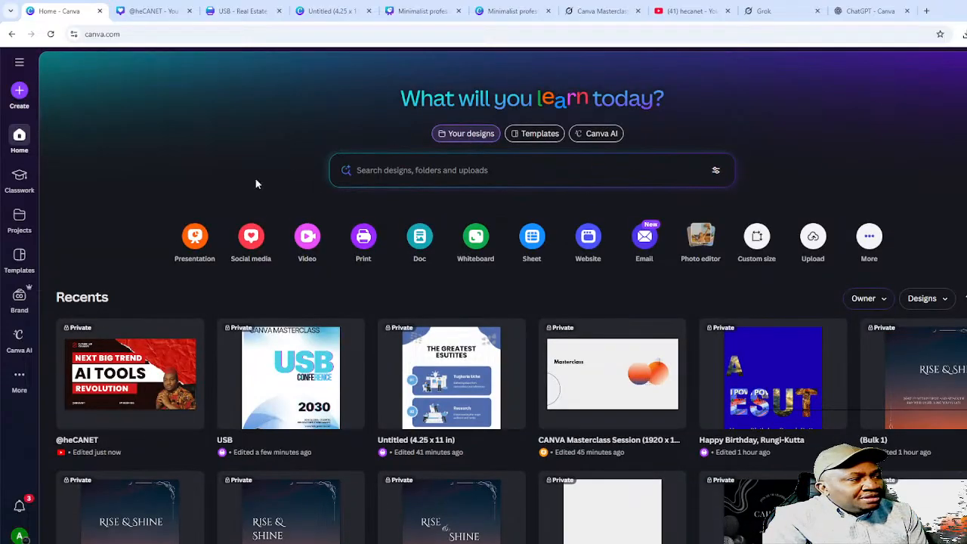
click(251, 237)
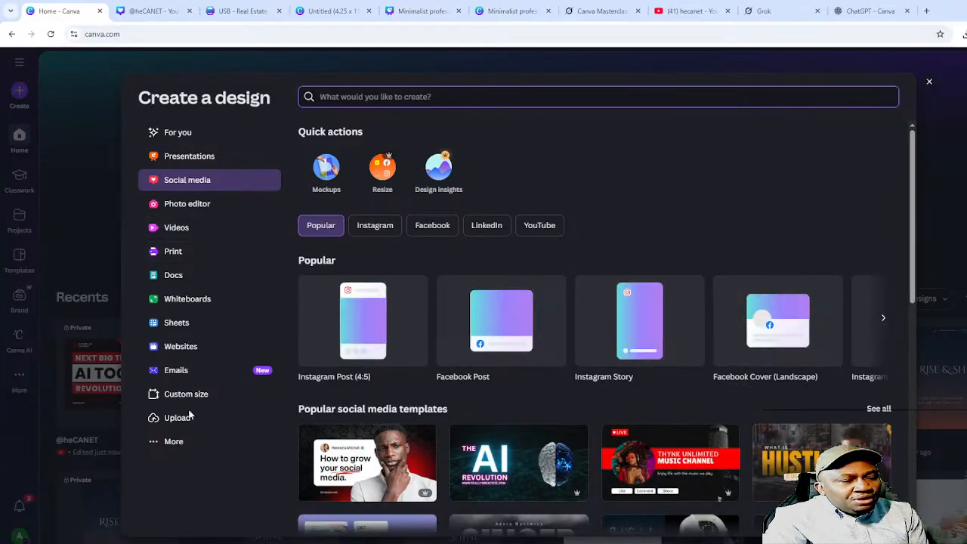
scroll(574, 441, down, 2)
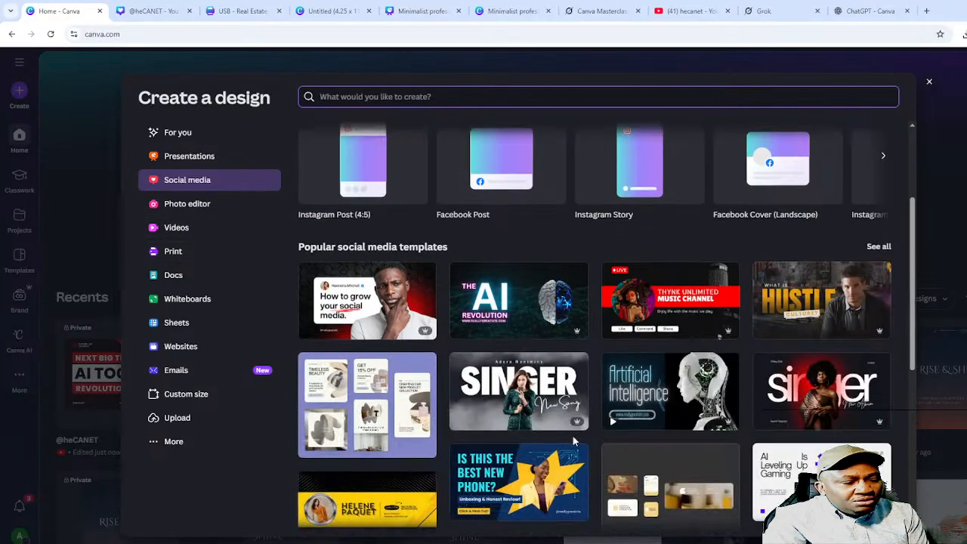
scroll(465, 344, up, 2)
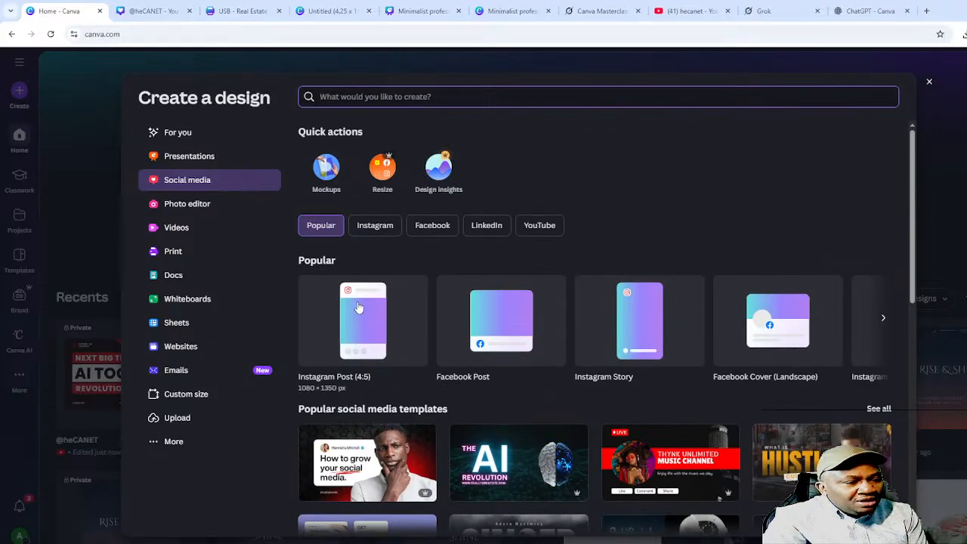
click(362, 336)
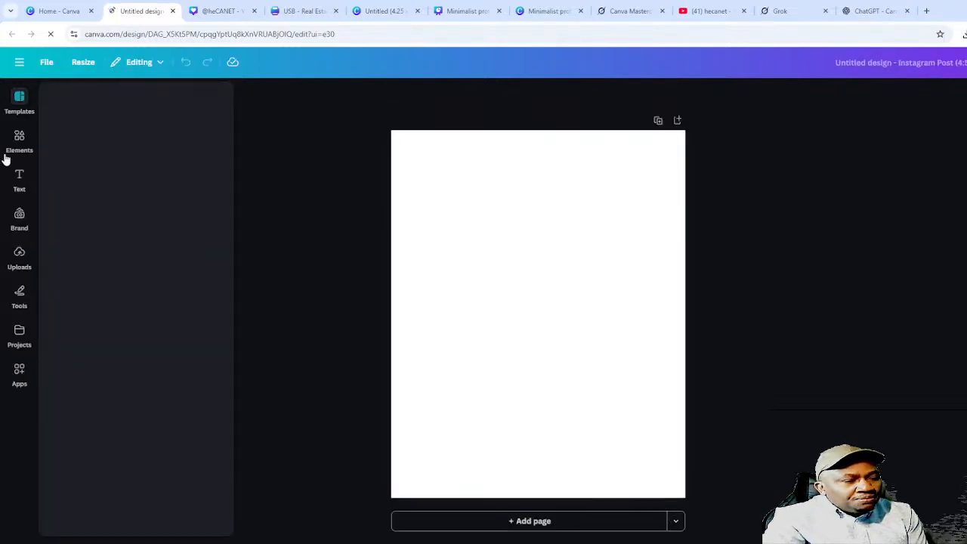
- Apply the Rise & Shine template, then start another blank Instagram Post (4:5) from Home
click(102, 105)
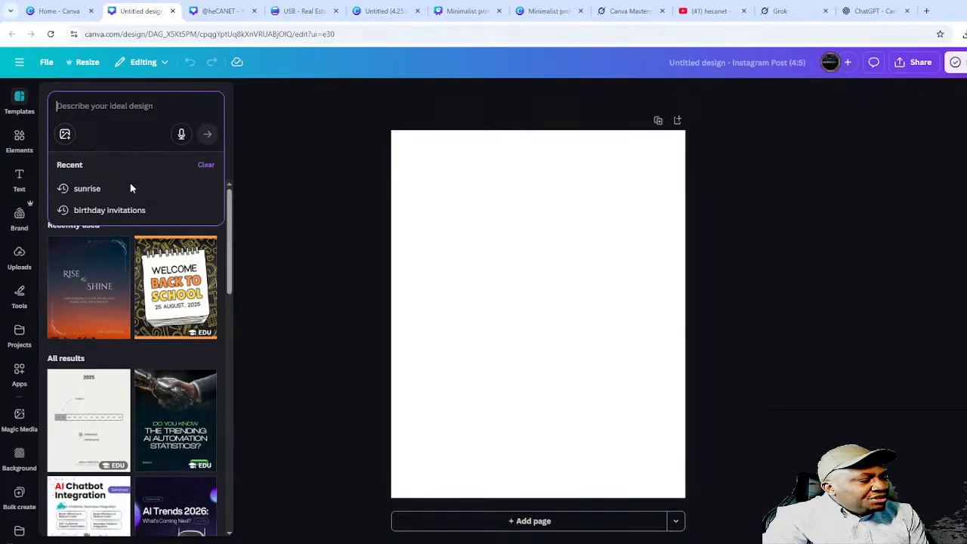
click(75, 281)
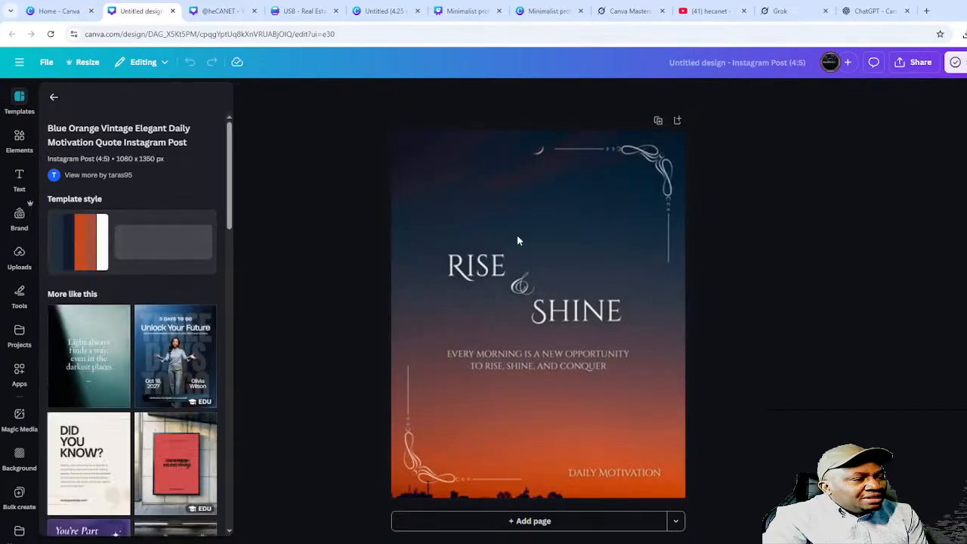
click(59, 14)
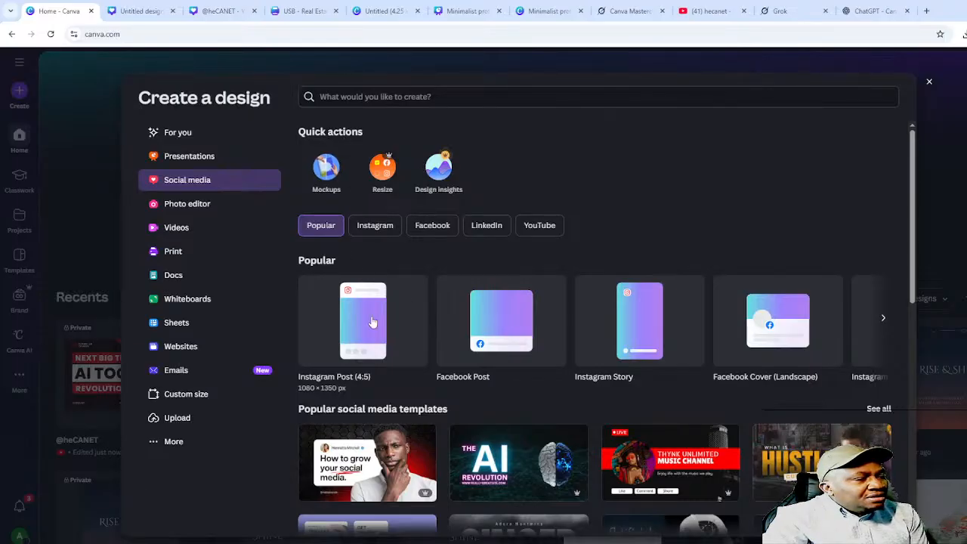
click(358, 321)
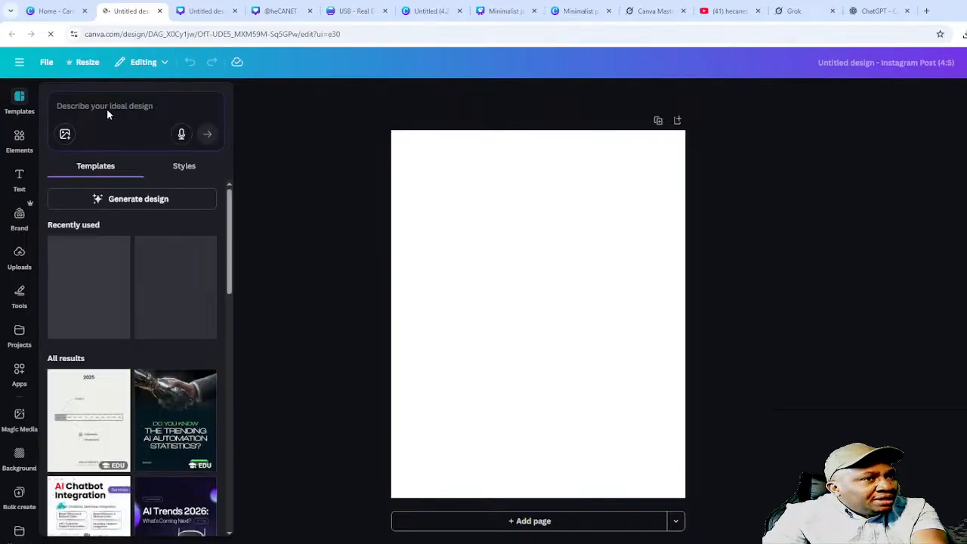
click(108, 110)
text(mo)
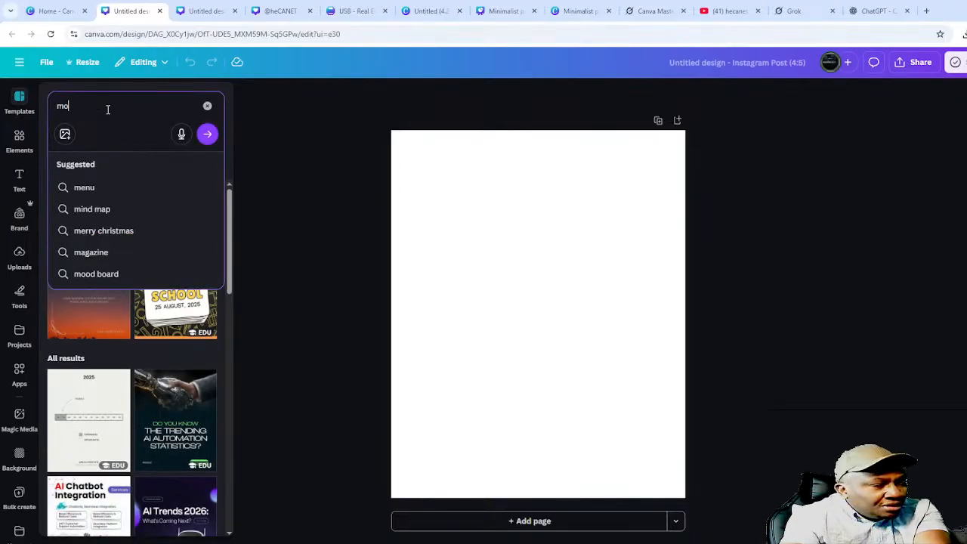
text(tivational)
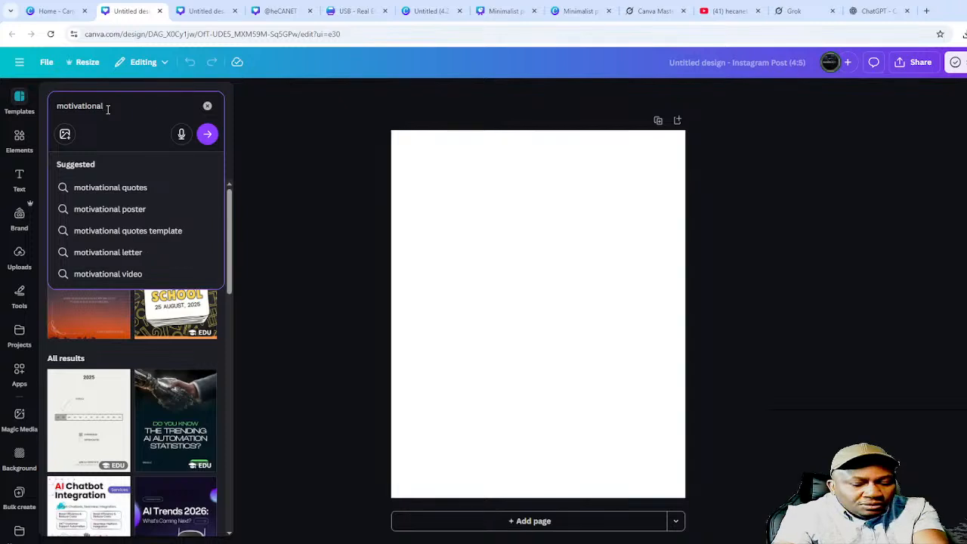
key(Return)
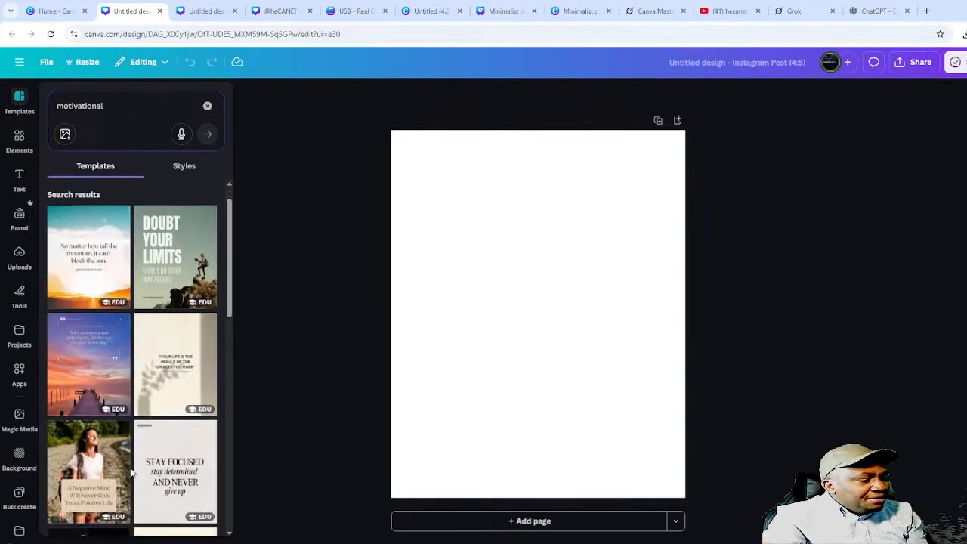
scroll(114, 487, down, 5)
scroll(129, 489, down, 4)
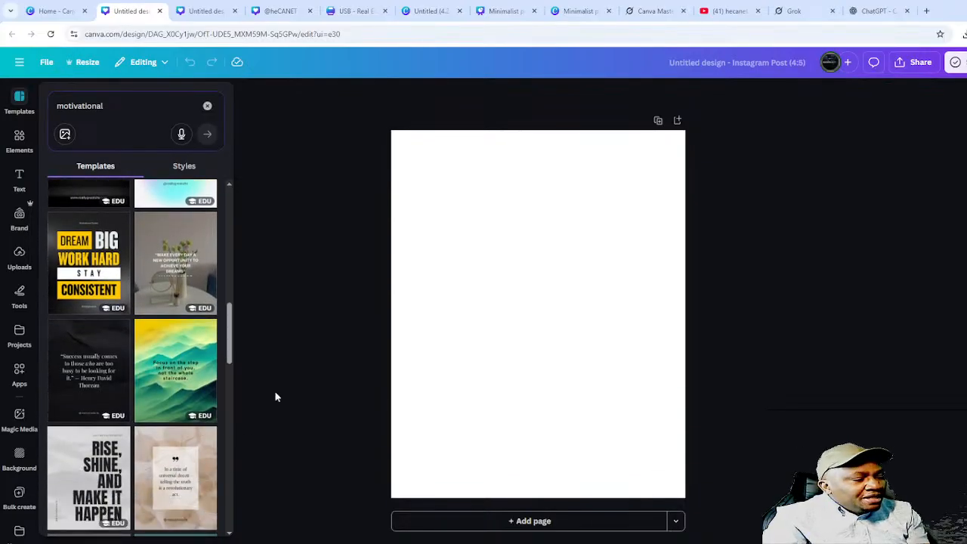
scroll(170, 419, down, 6)
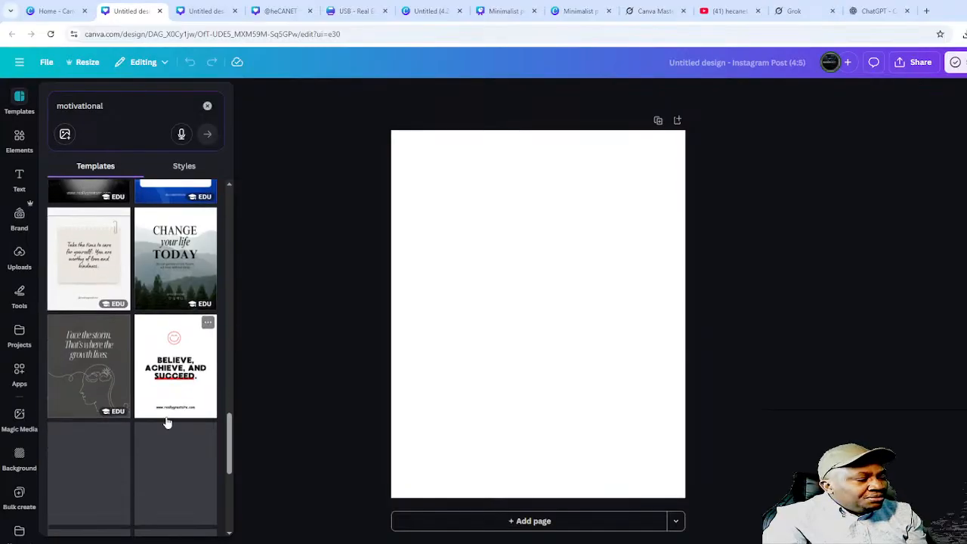
scroll(169, 425, down, 3)
scroll(169, 427, down, 7)
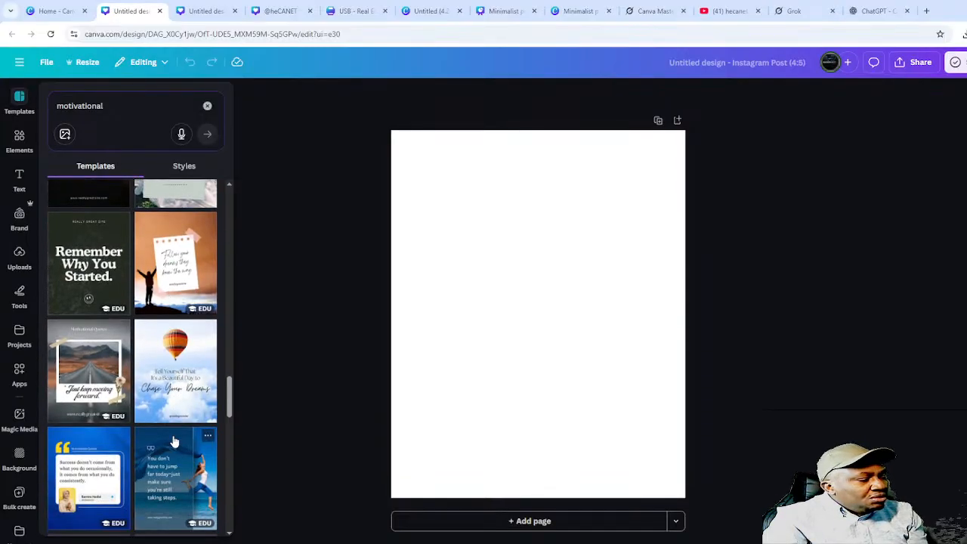
scroll(179, 432, down, 6)
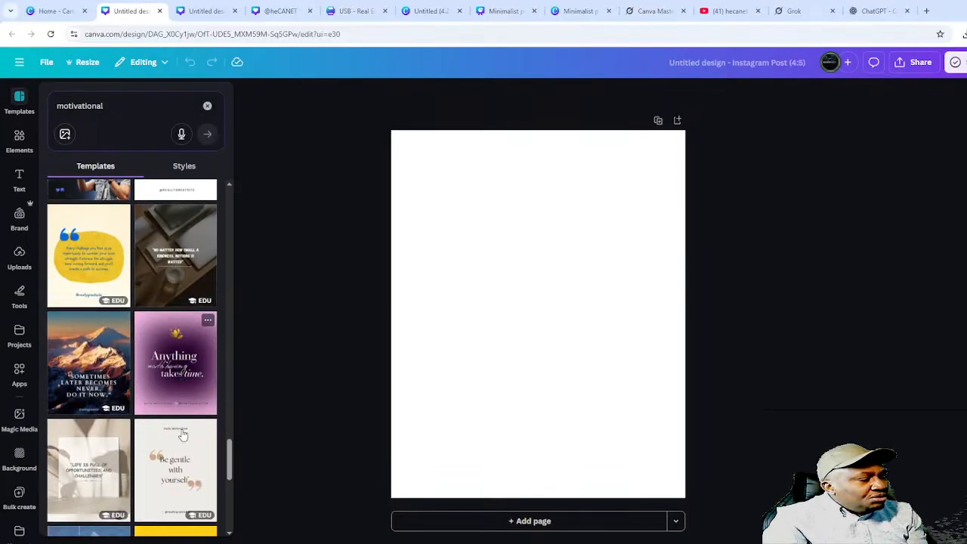
scroll(183, 440, down, 8)
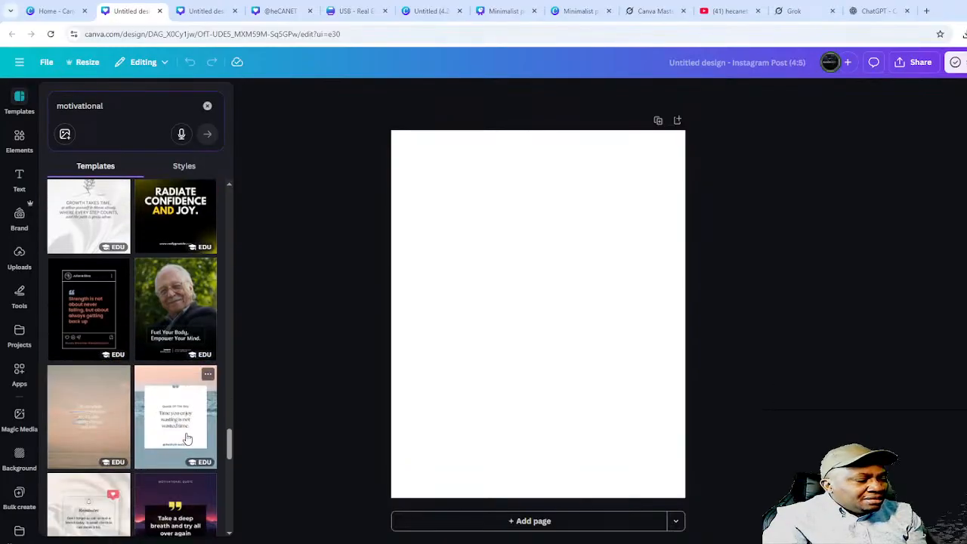
scroll(189, 446, down, 9)
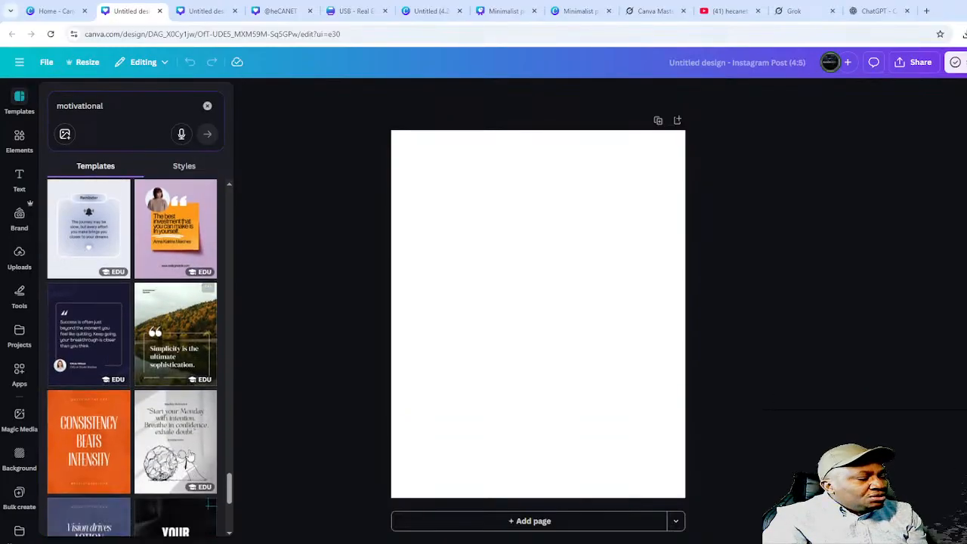
scroll(192, 460, down, 2)
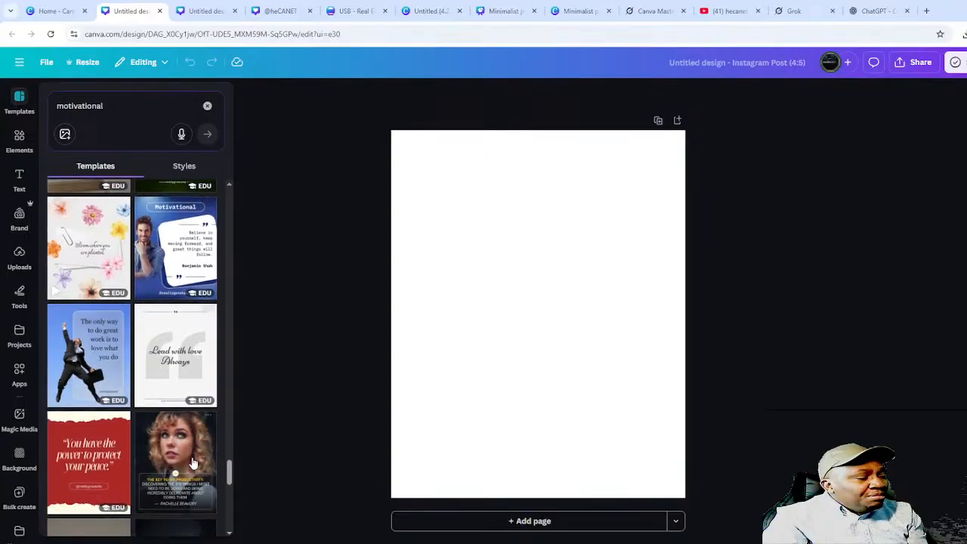
scroll(192, 462, down, 8)
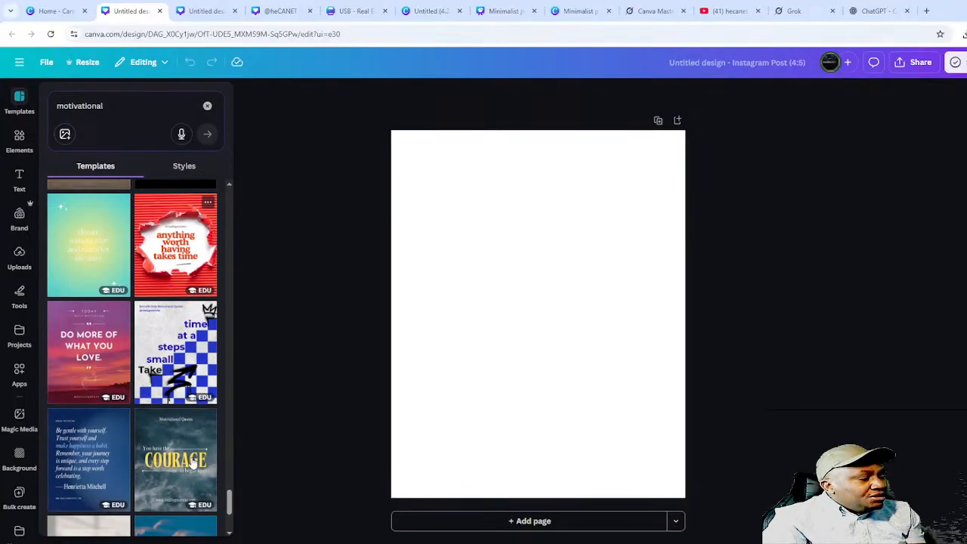
scroll(191, 464, down, 6)
scroll(189, 467, up, 5)
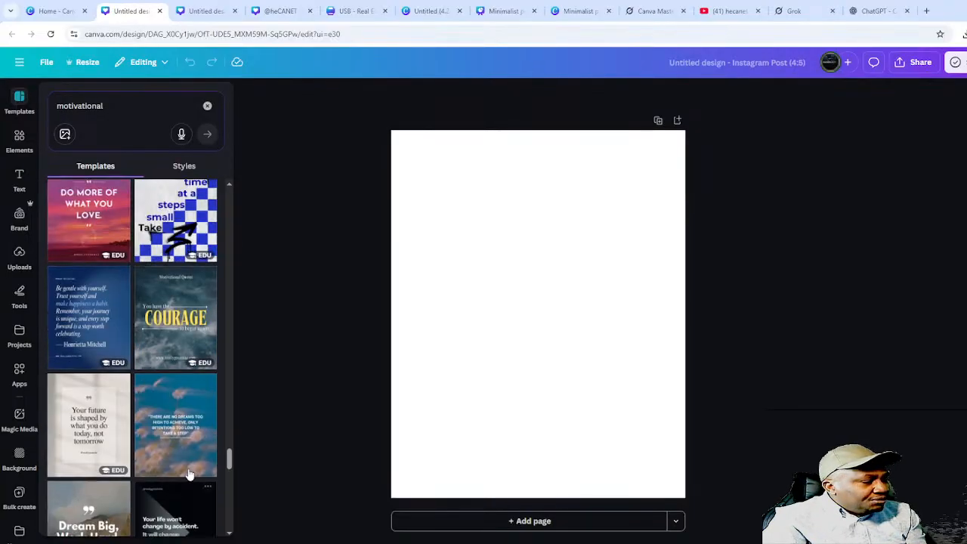
scroll(168, 393, down, 10)
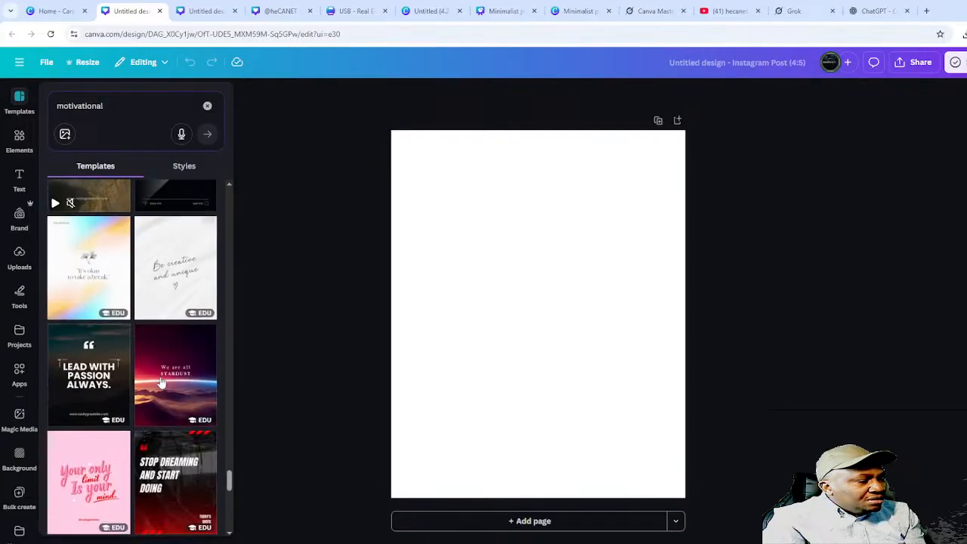
scroll(172, 427, down, 7)
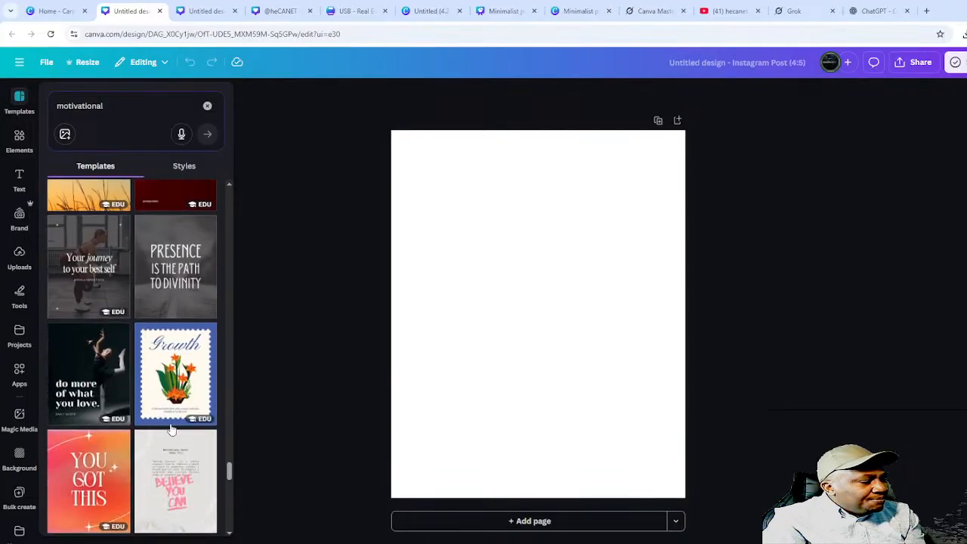
scroll(173, 438, down, 10)
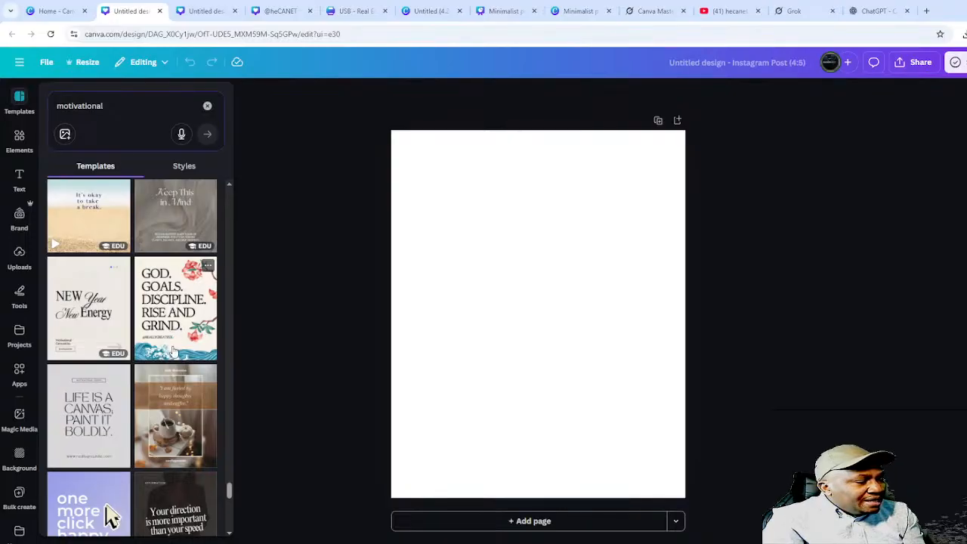
scroll(129, 378, down, 10)
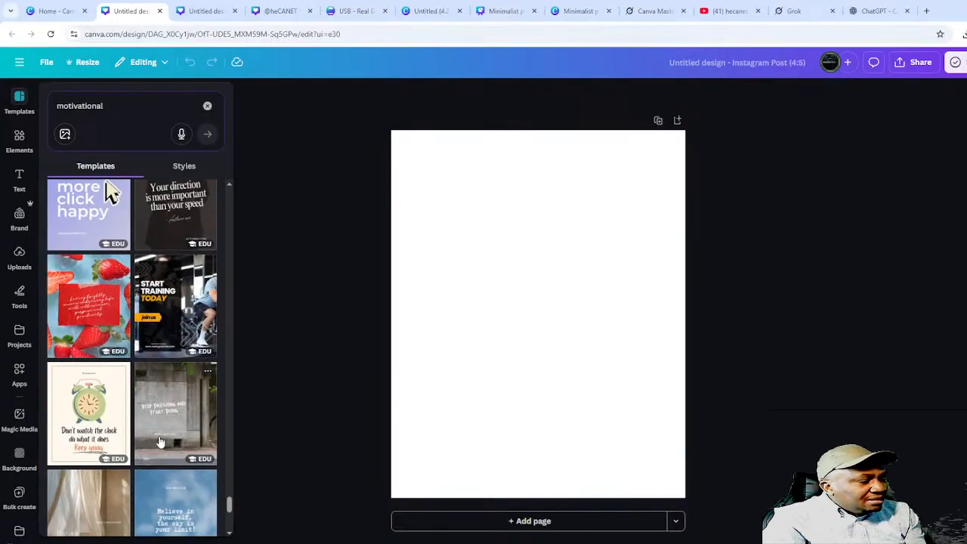
scroll(160, 480, down, 10)
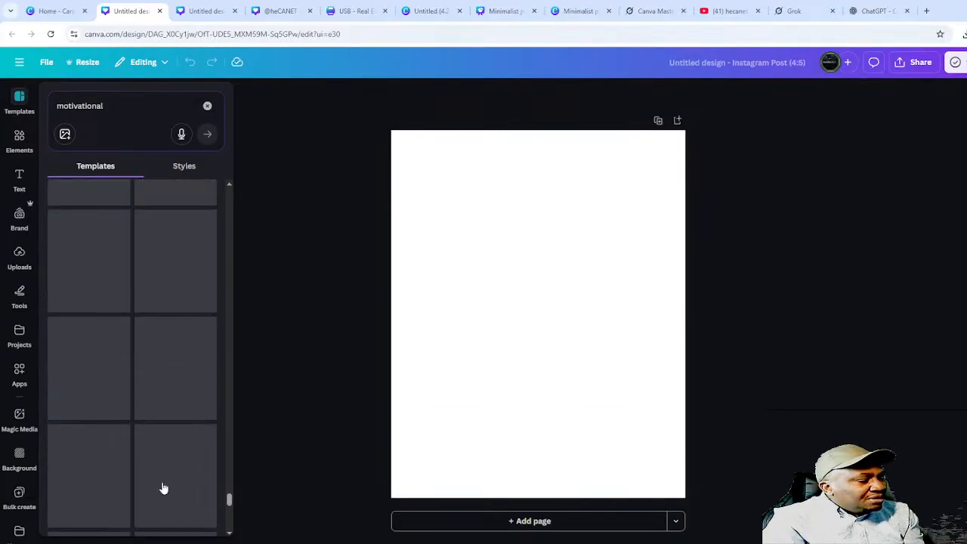
scroll(162, 483, down, 5)
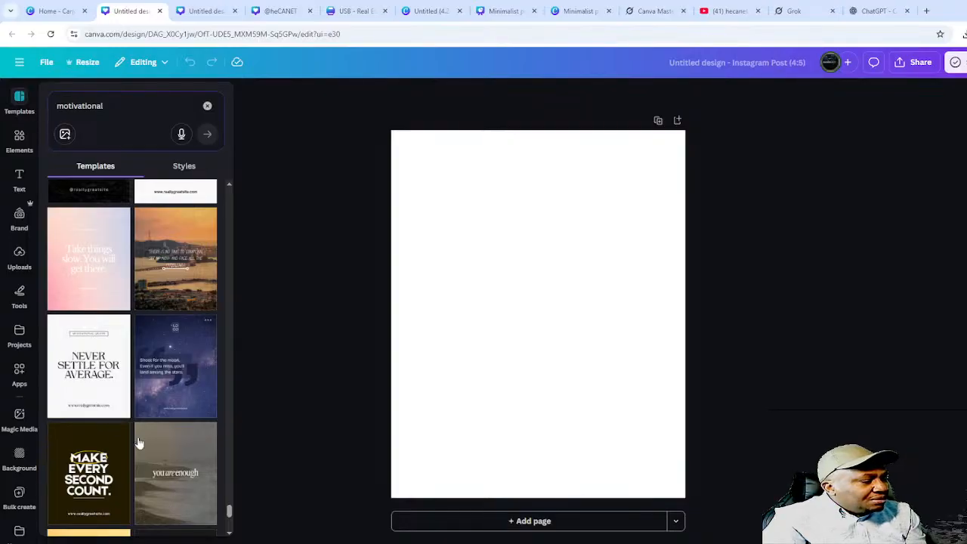
scroll(143, 438, down, 10)
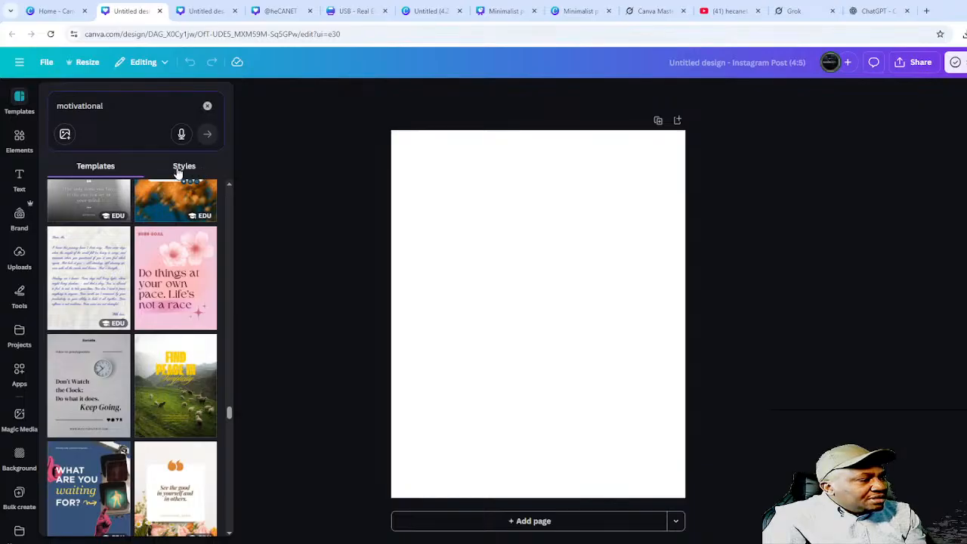
click(180, 173)
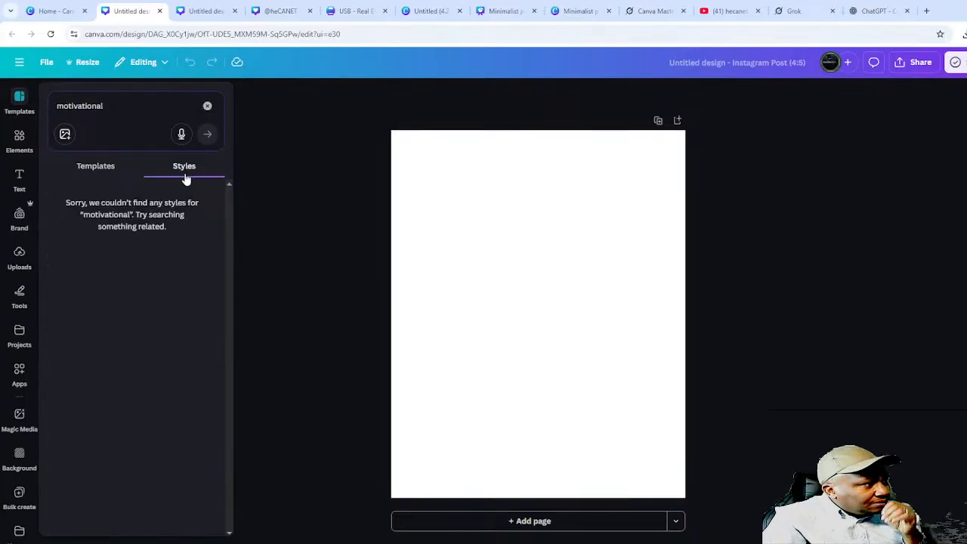
click(107, 171)
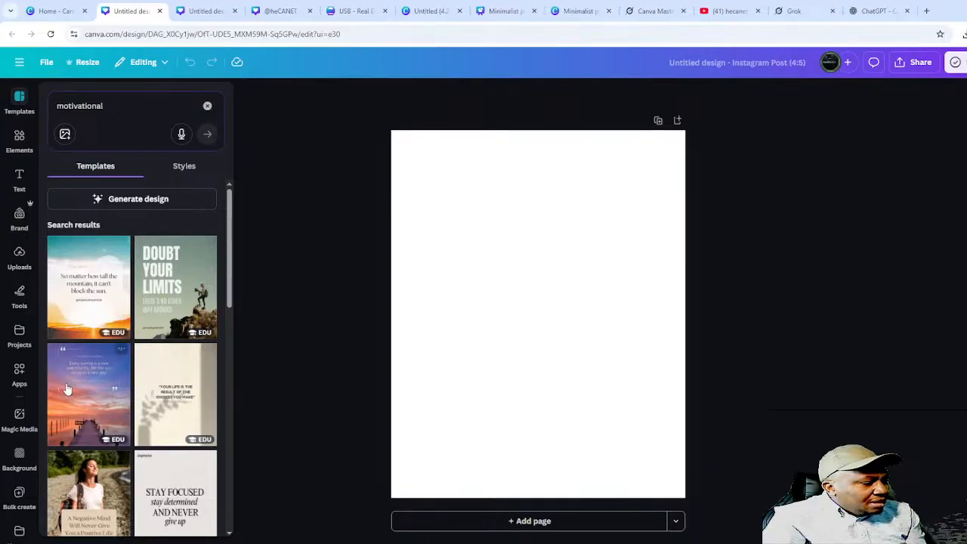
- Apply the Blue Orange Vintage sunrise pier quote template, then switch to the Rise & Shine design
click(94, 399)
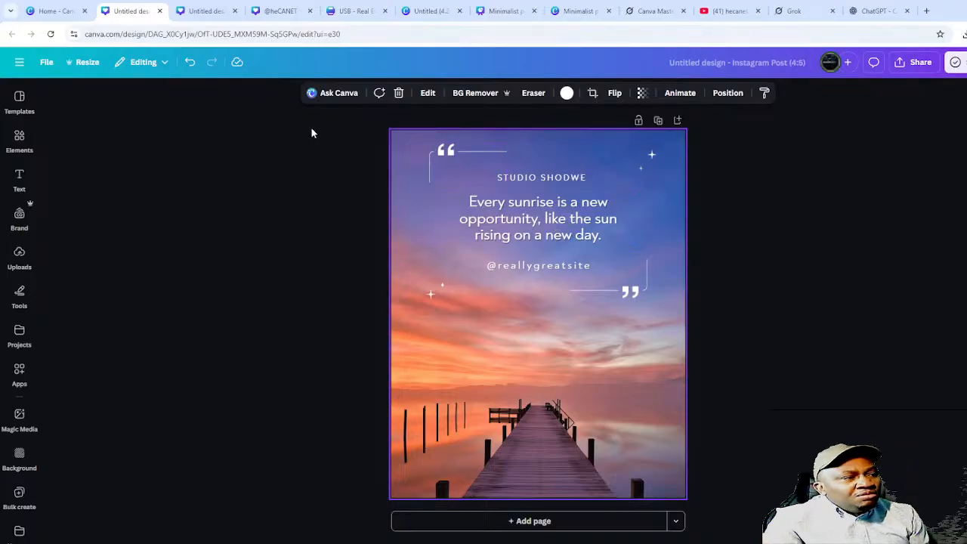
click(207, 13)
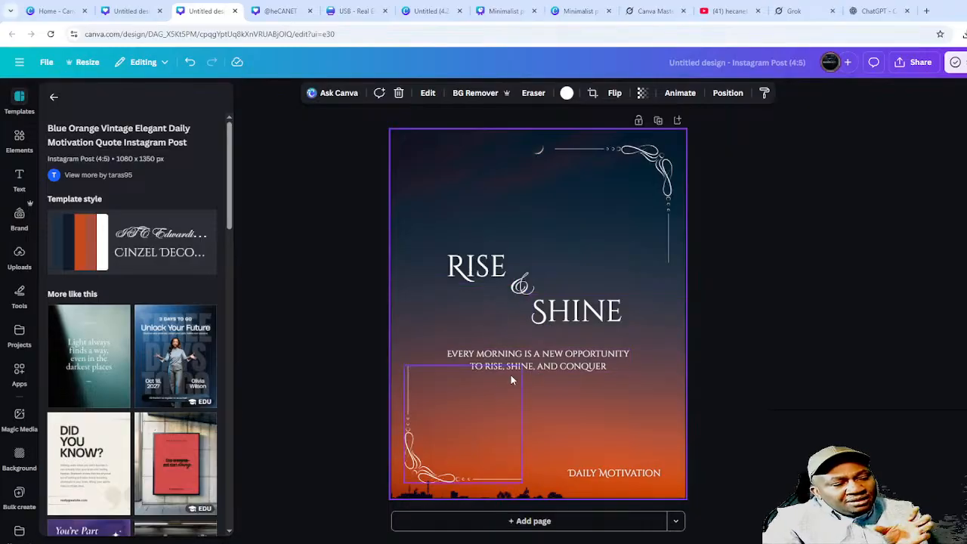
- Inspect the RISE, SHINE and subtitle text boxes, deselect them, and open a new browser tab
click(476, 262)
click(582, 316)
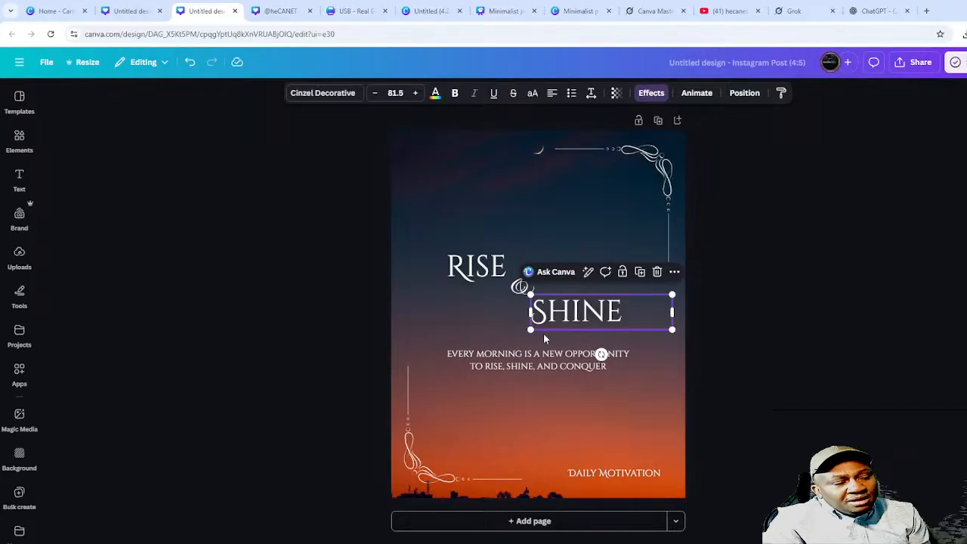
click(541, 356)
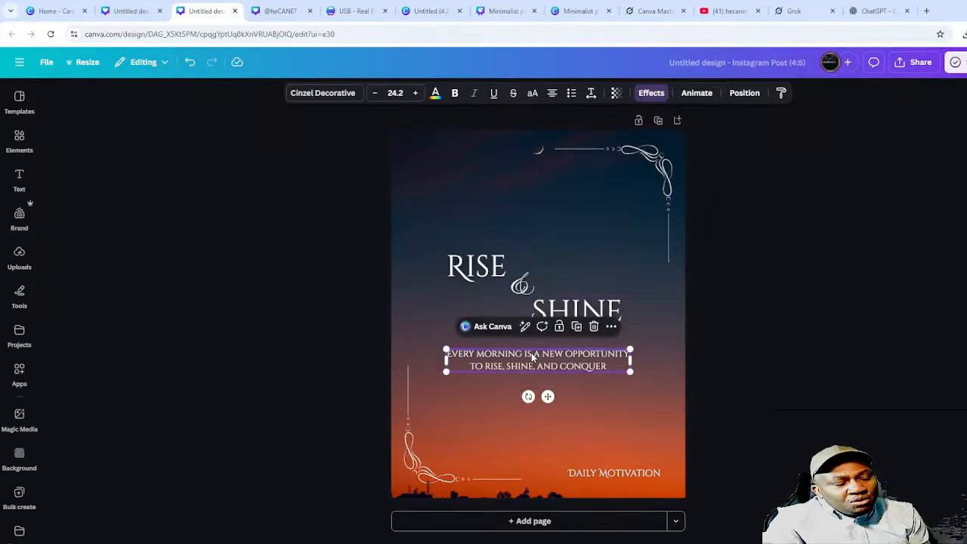
click(751, 346)
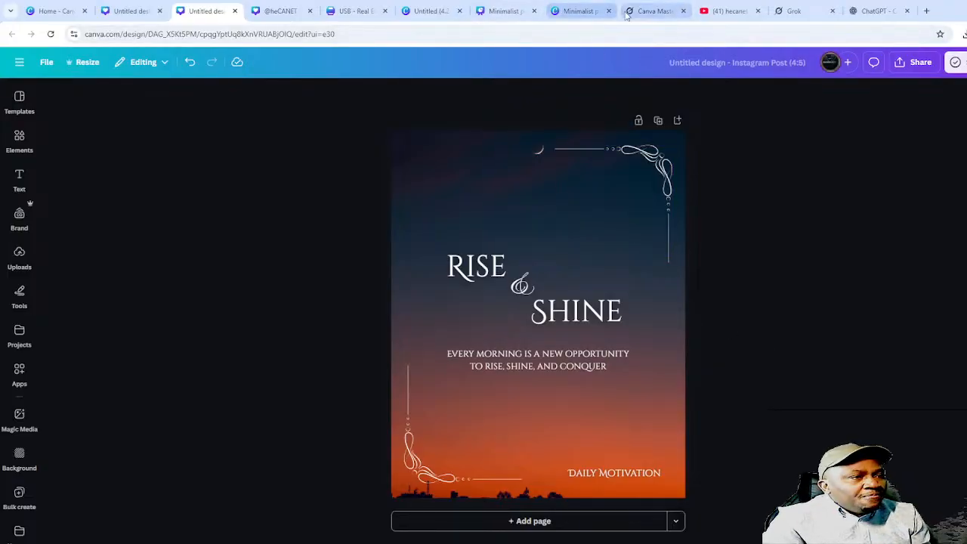
click(928, 11)
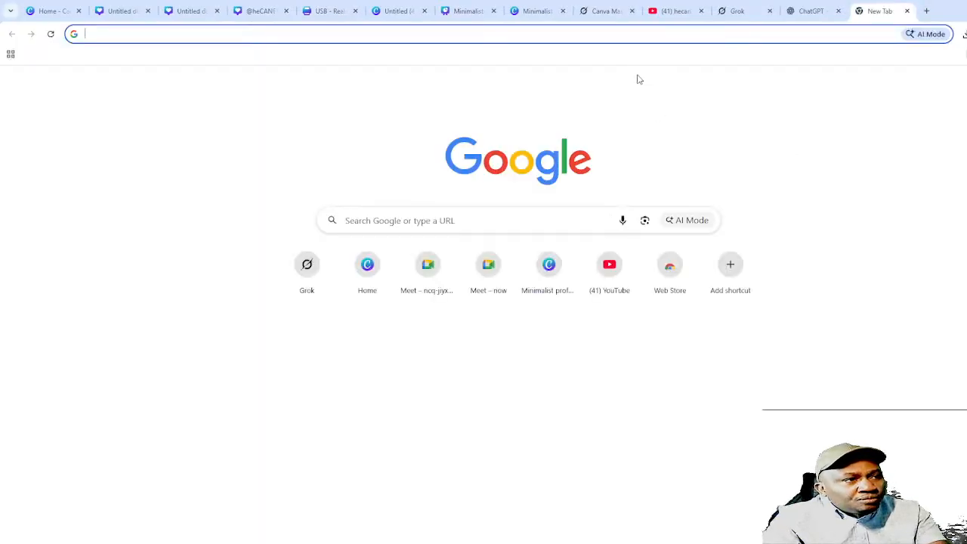
- Load grok.com in the new tab using the address-bar autocomplete
text(gor)
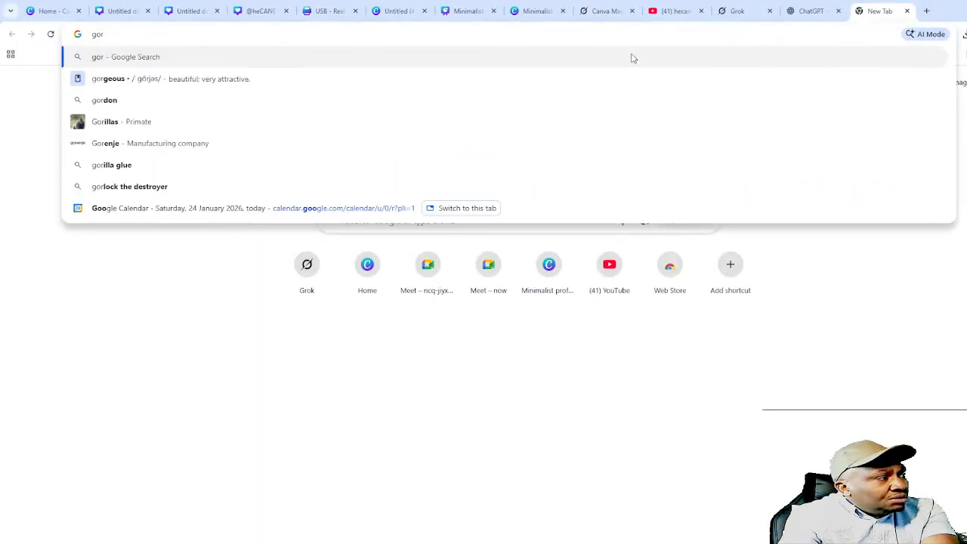
key(BackSpace)
key(BackSpace)
text(rok.com)
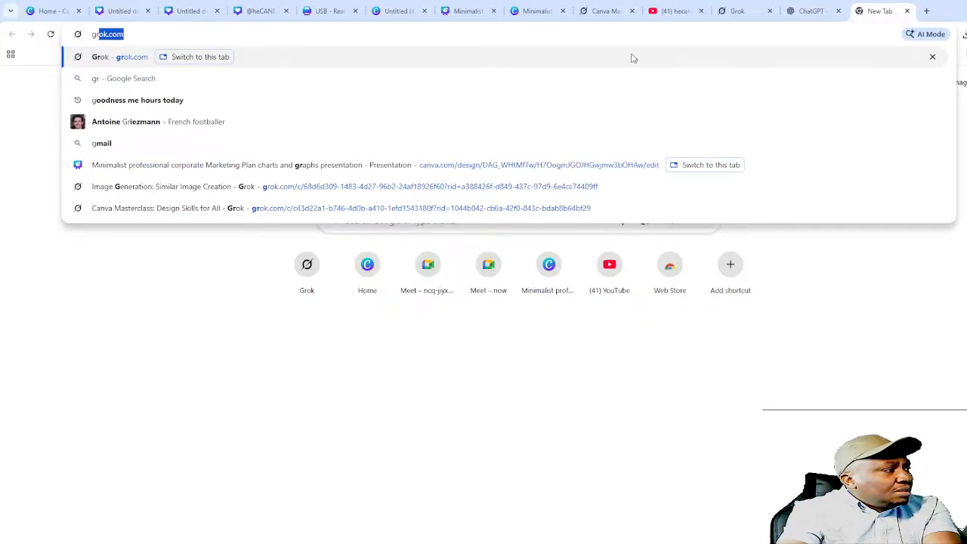
key(Return)
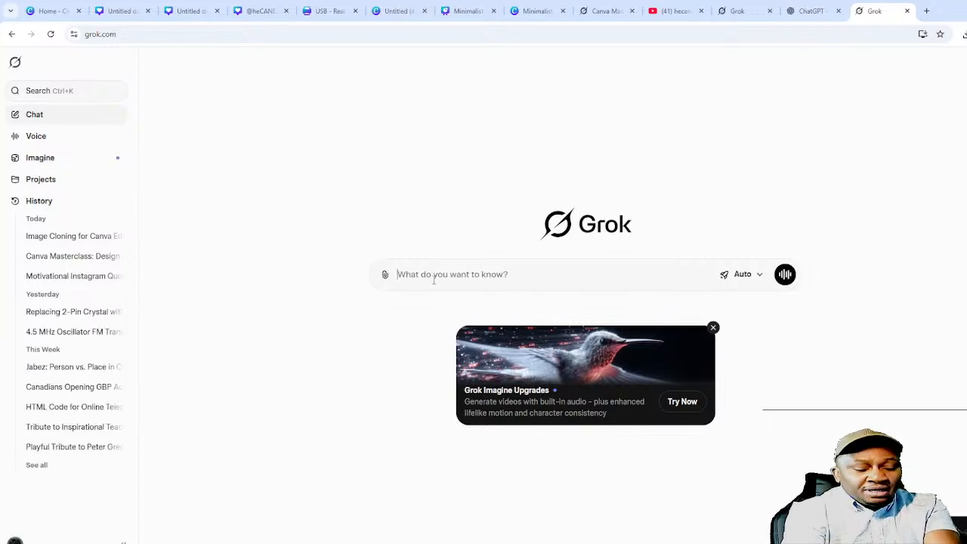
- Type a request for 31 inspirational/motivational Instagram quotes under 20 words with a one-word header
text(c)
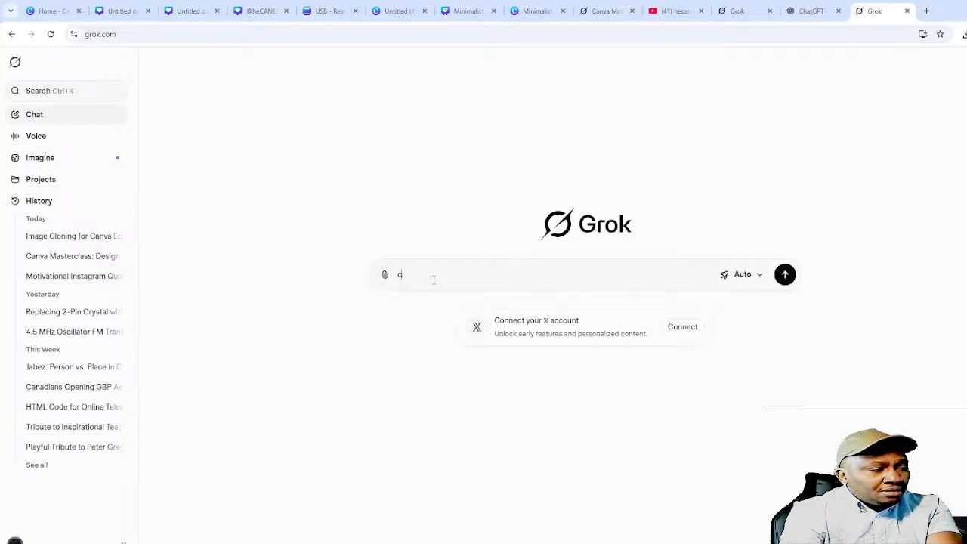
text(reate 3)
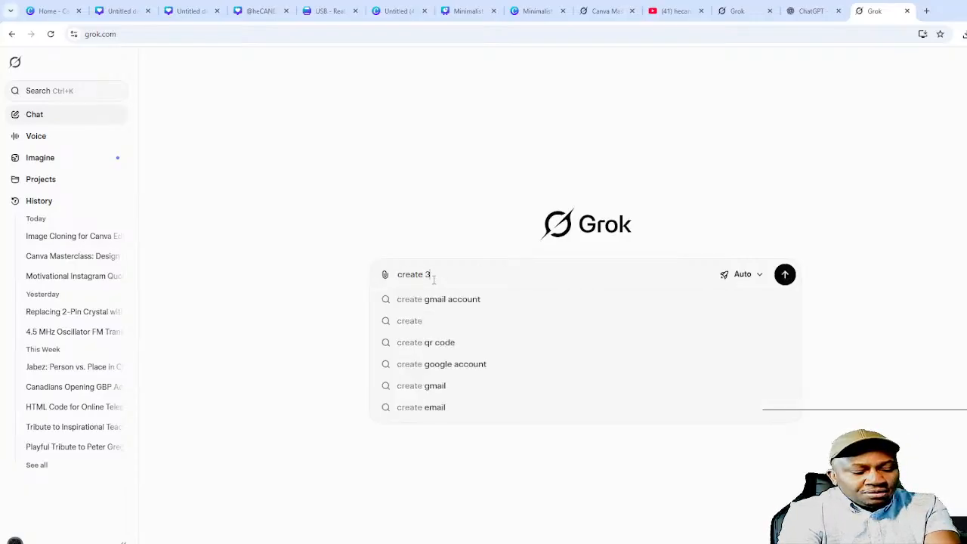
text(1 inspiration)
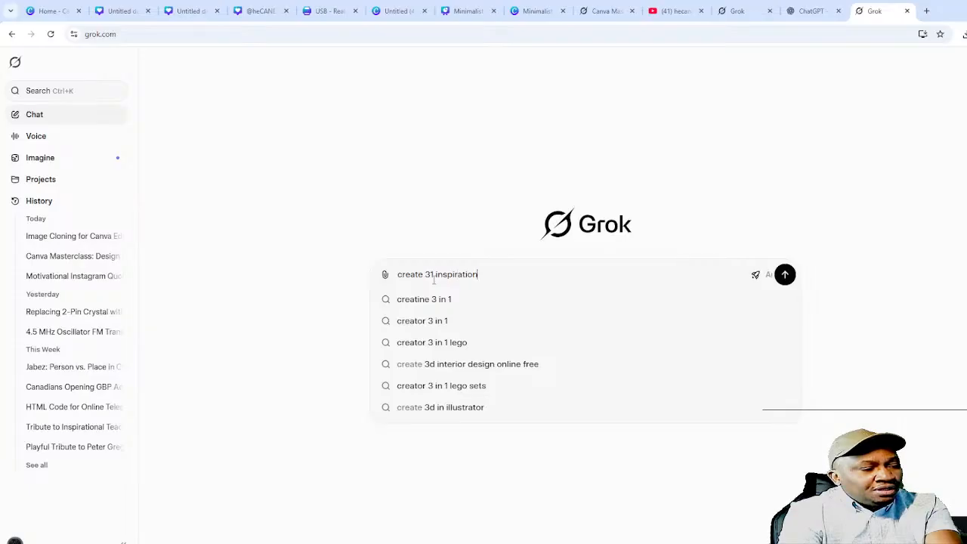
text(al mov)
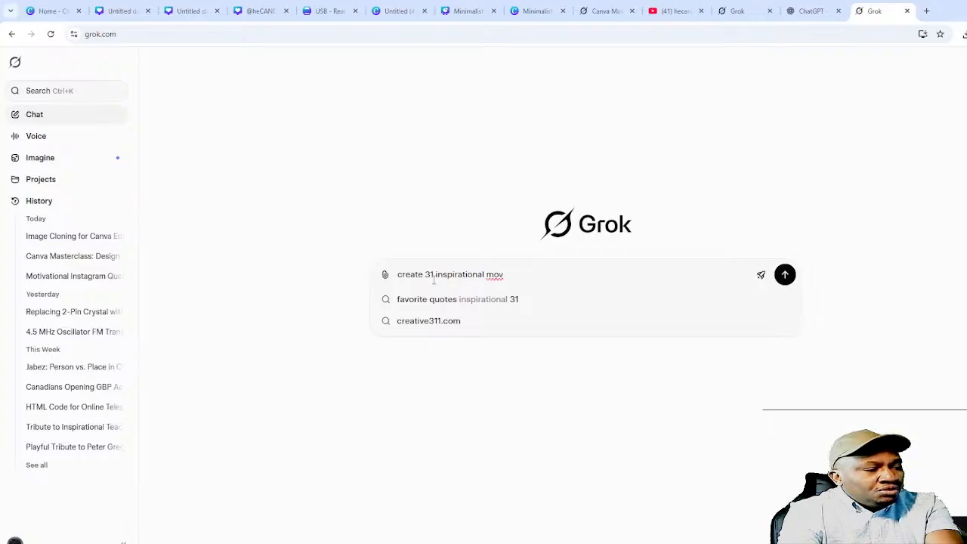
key(BackSpace)
text(tivational )
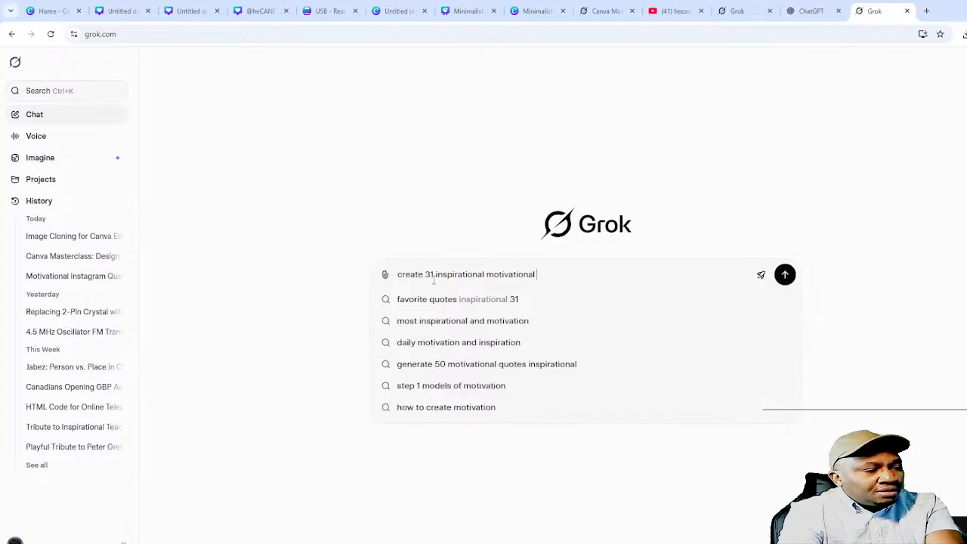
text(quotes)
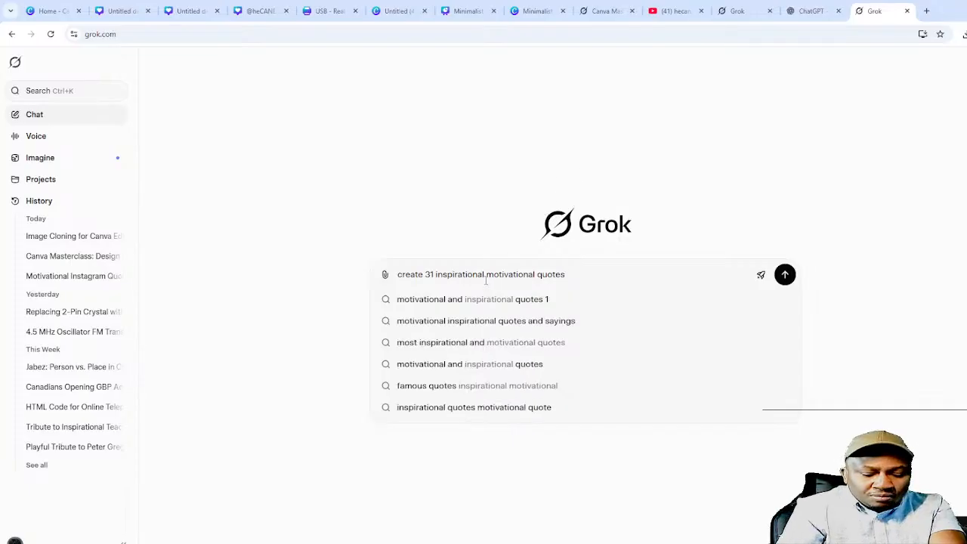
text(/)
key(Delete)
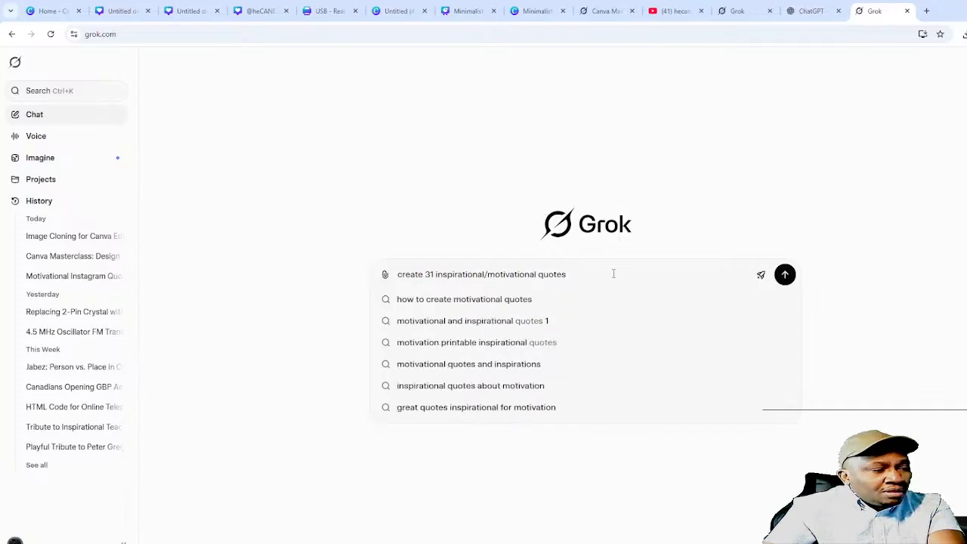
text(for instatn)
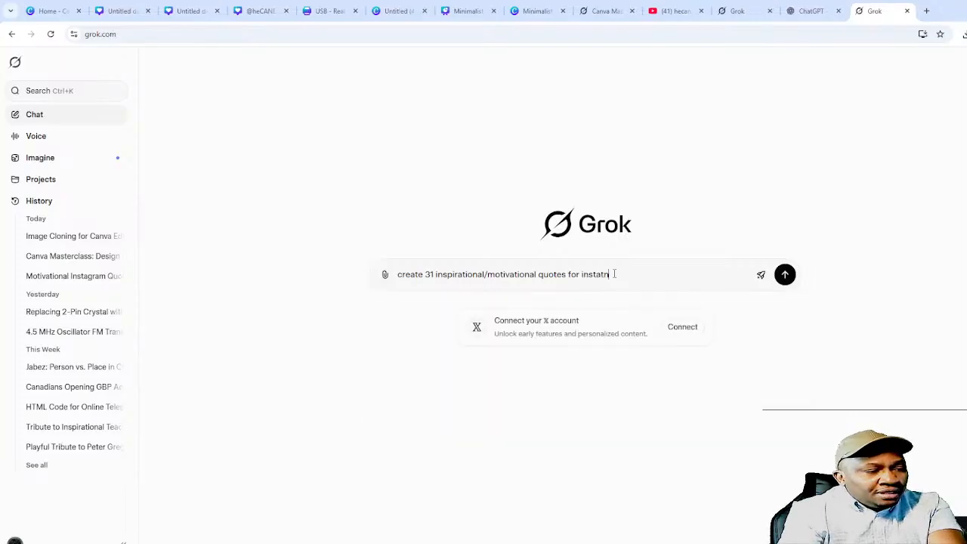
key(BackSpace)
key(BackSpace)
text(gram)
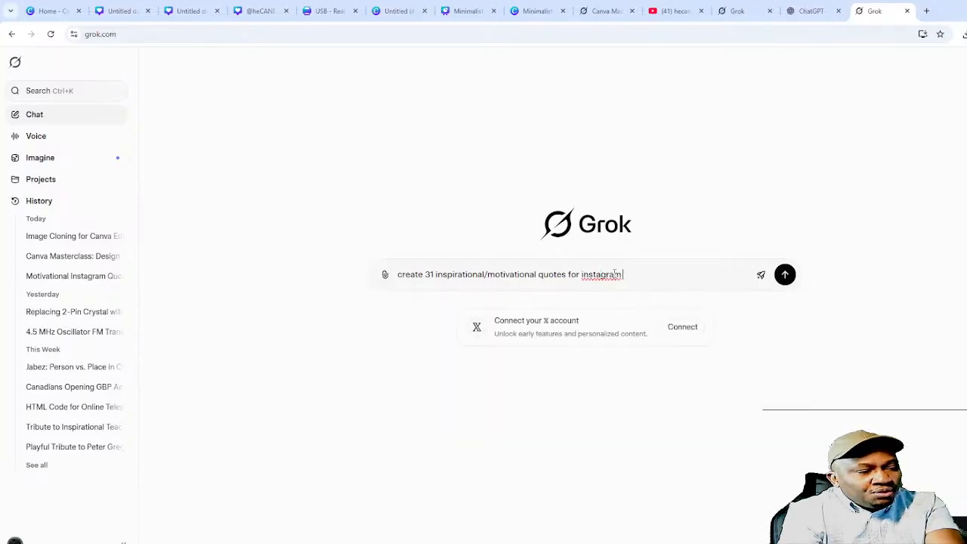
text( post. It should not)
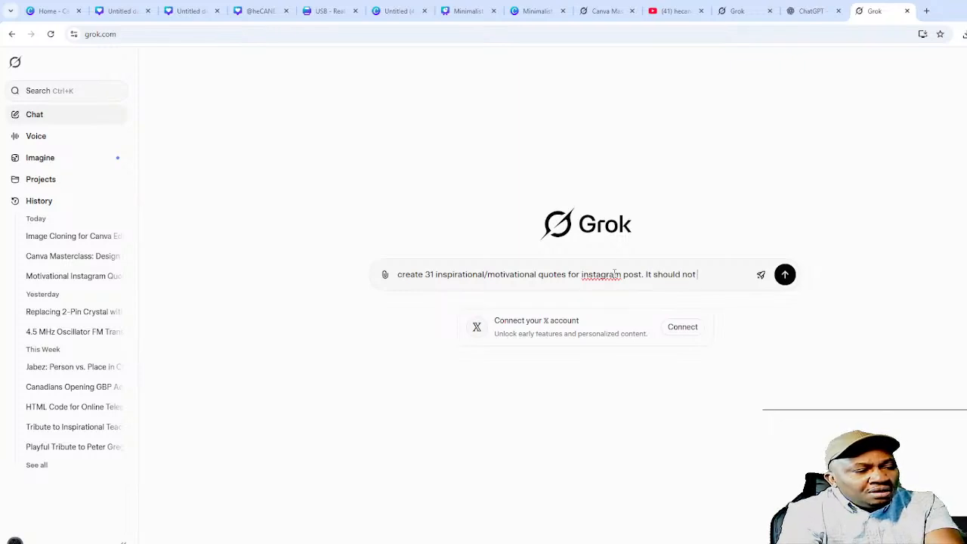
text( exceed )
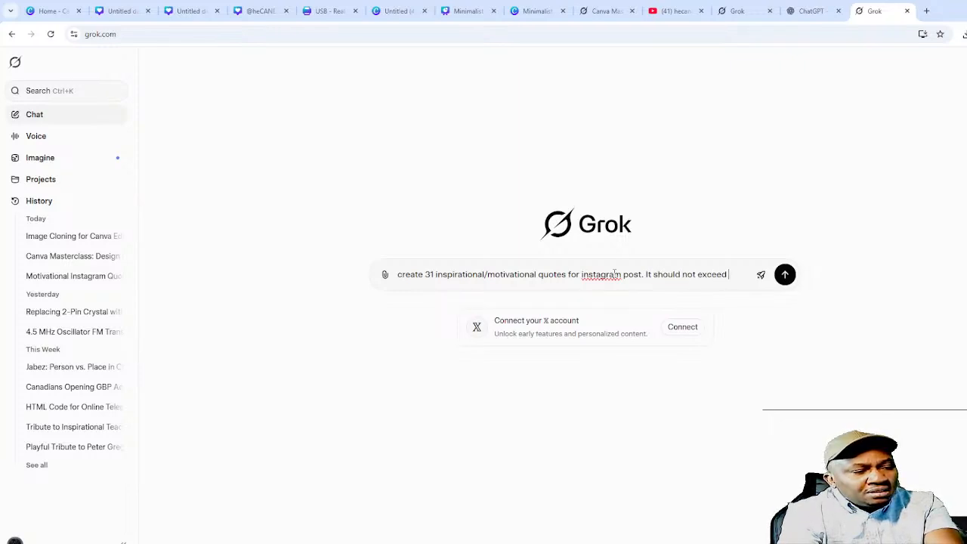
text(20 word)
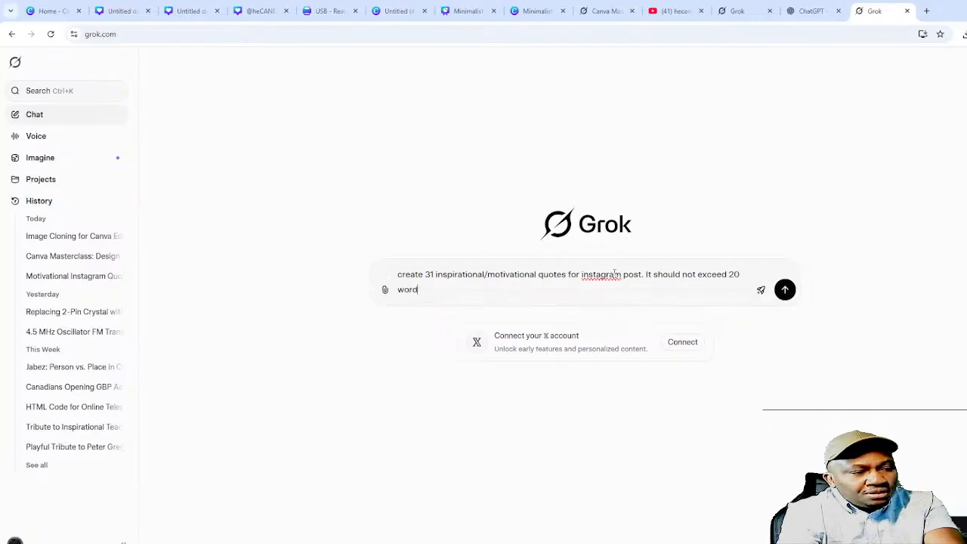
text(s each. I ne)
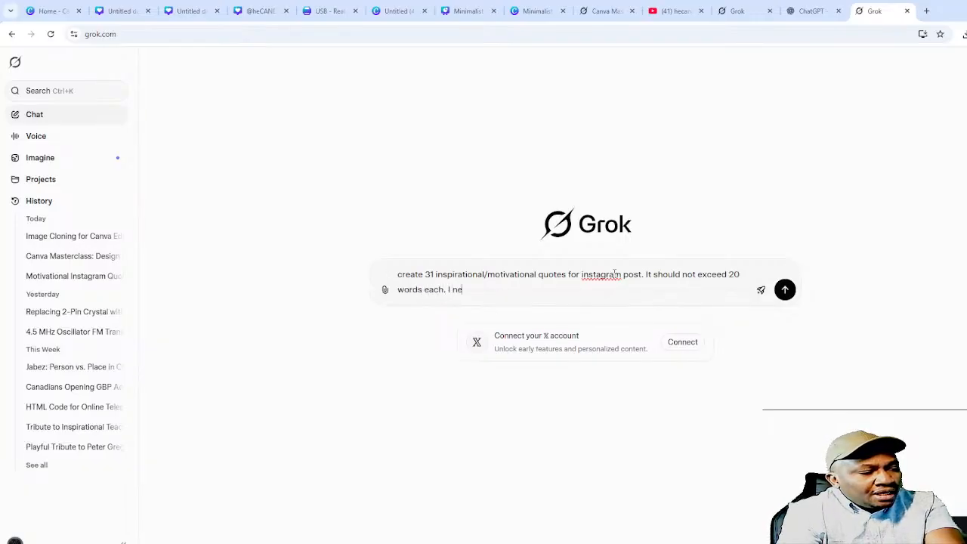
text(ed a head)
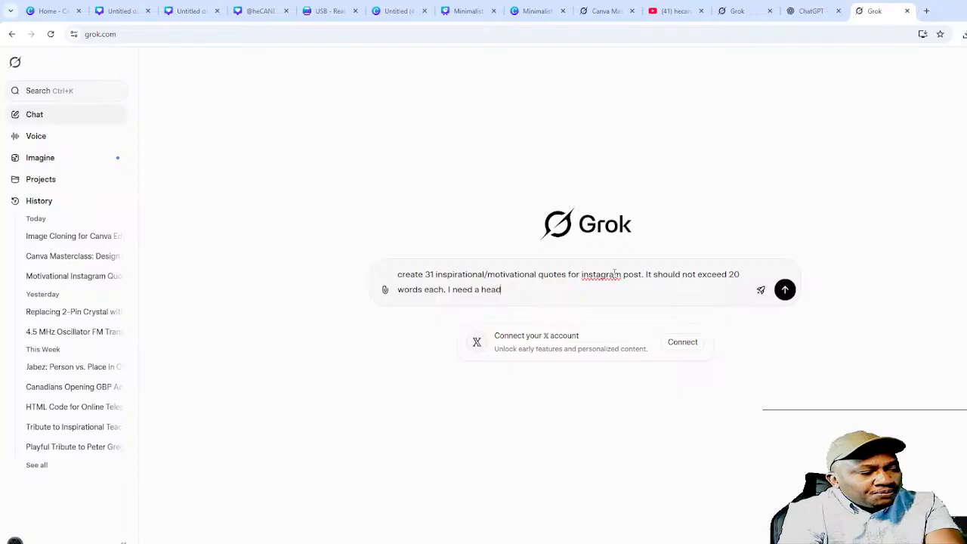
text(er with on)
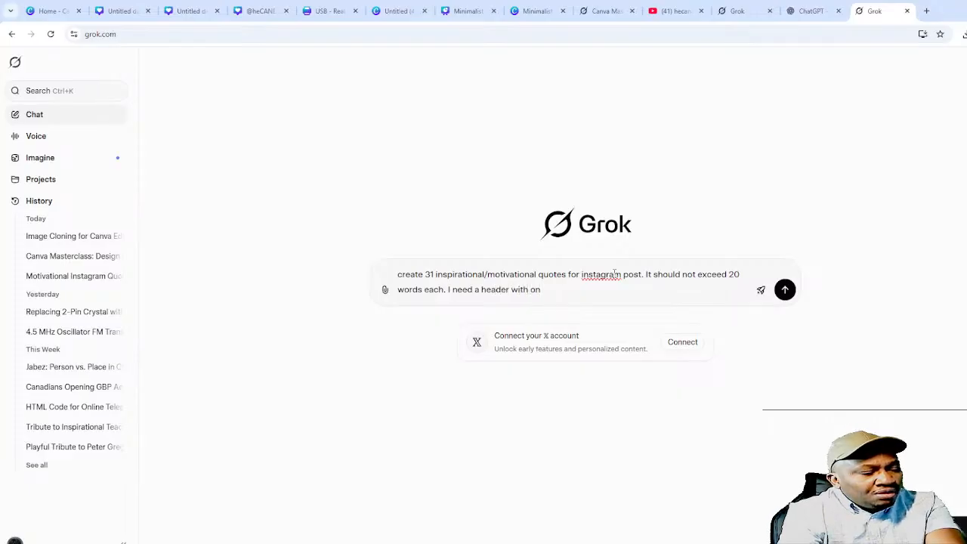
text(e word,)
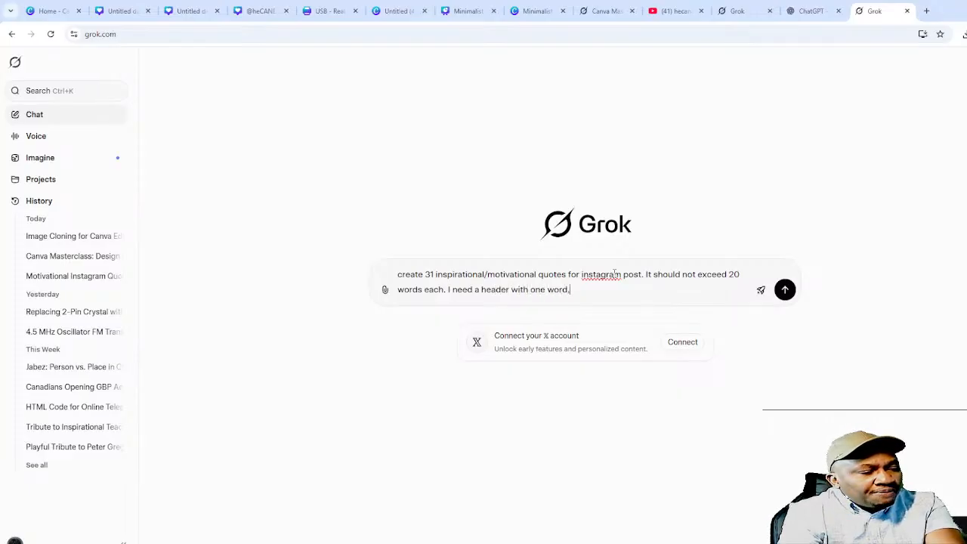
text( a s)
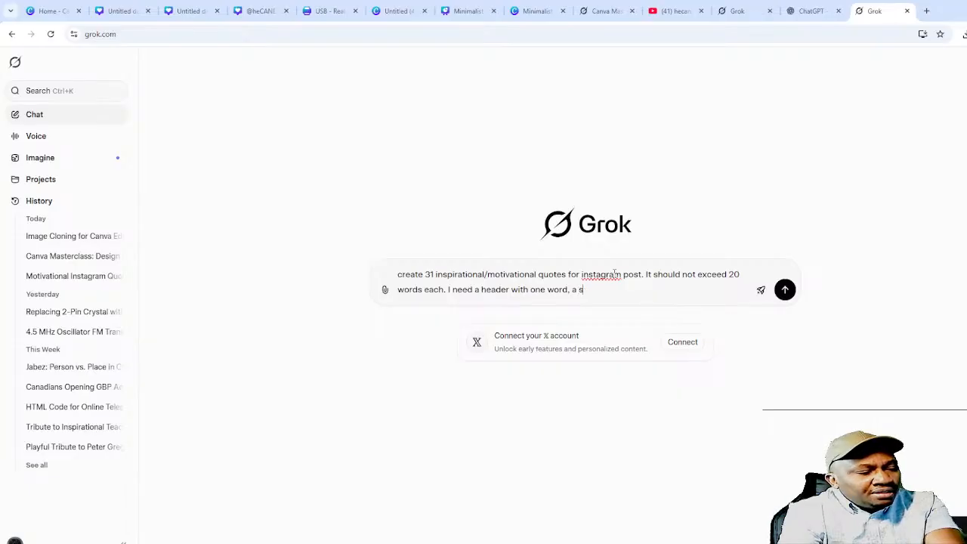
text(uyb)
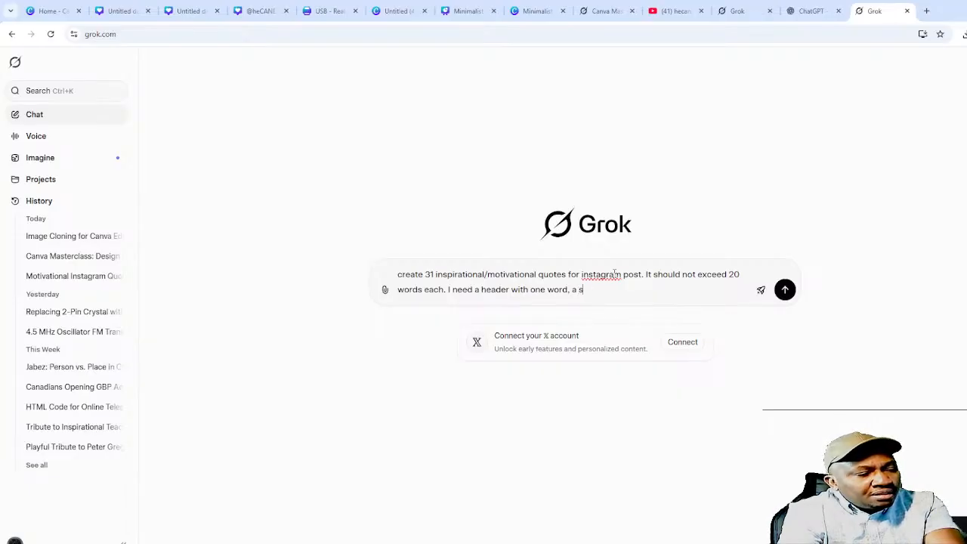
text(header w)
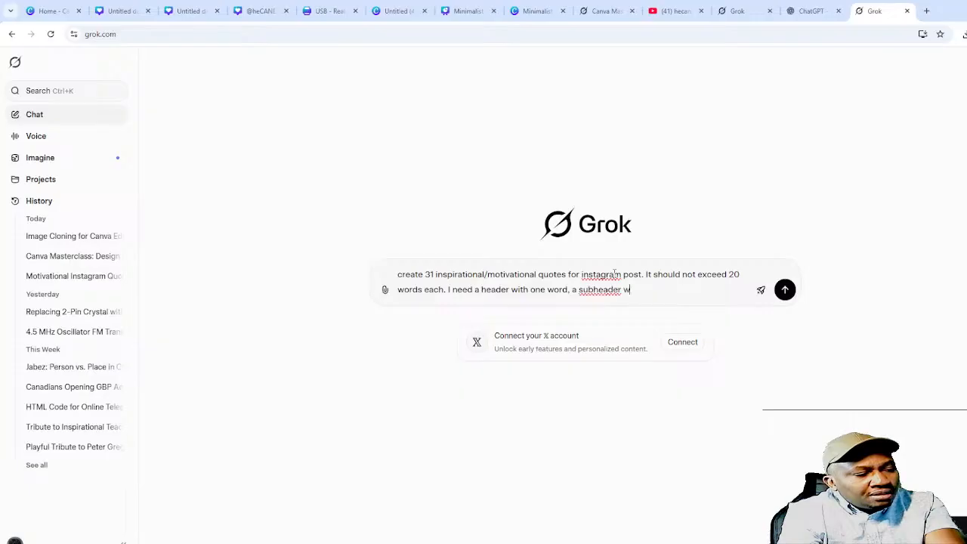
text(ith one )
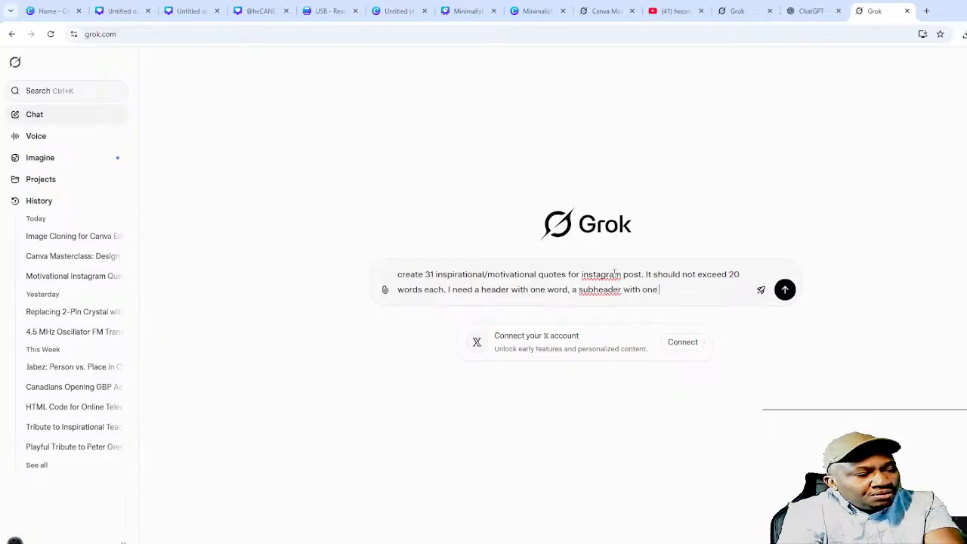
text(word and the ma)
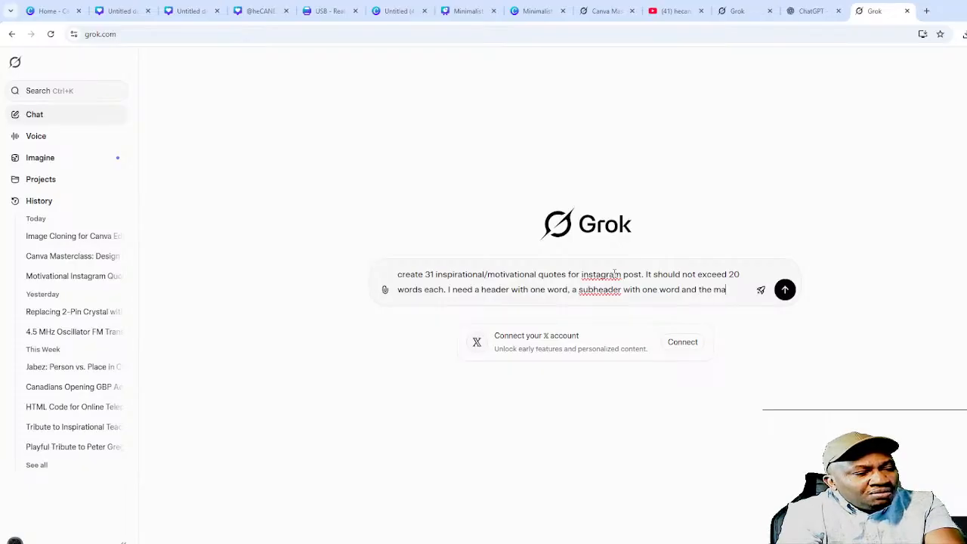
text(in qu)
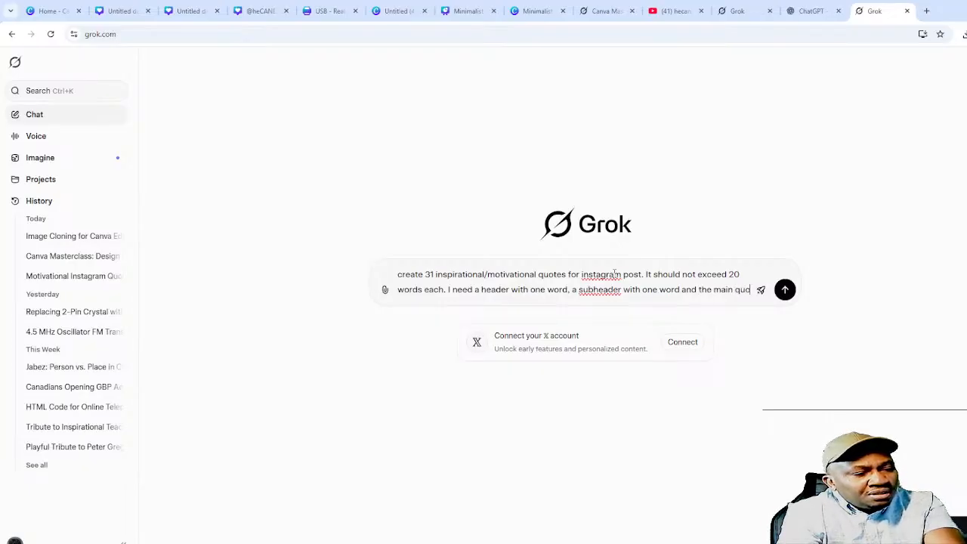
text(ote should be)
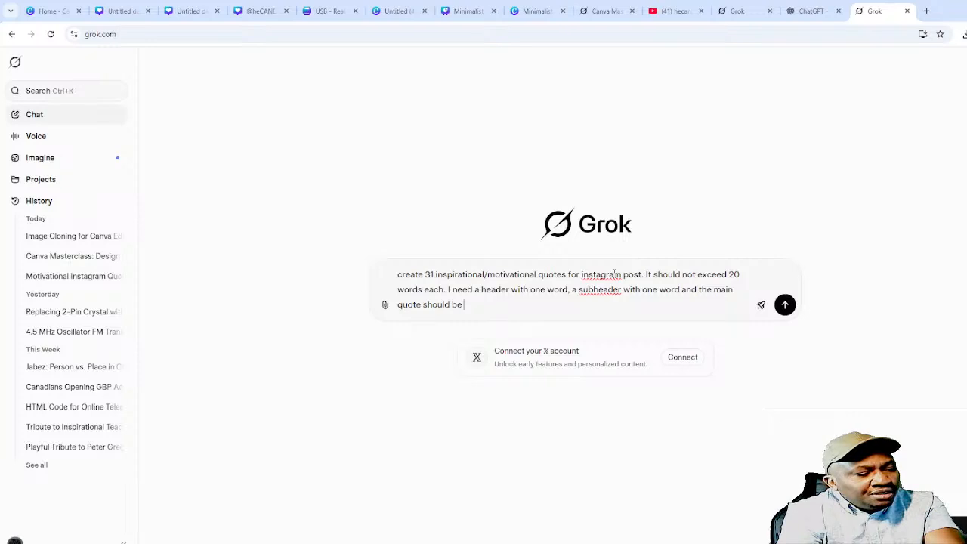
text( u)
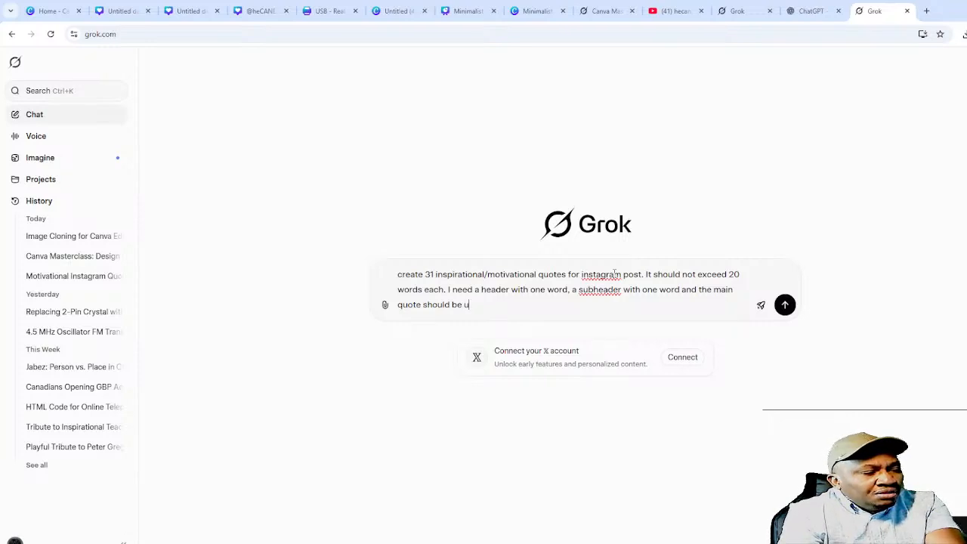
text(nder 20 wordds)
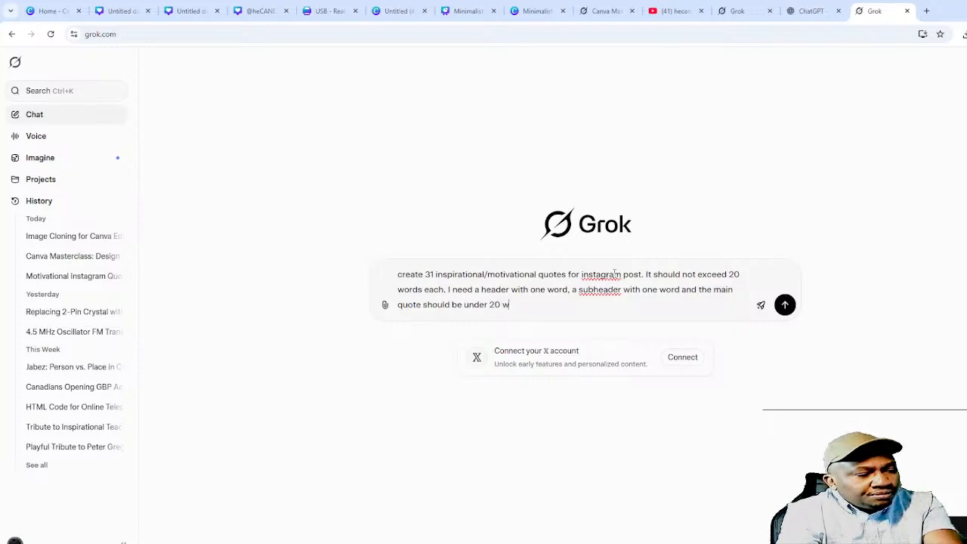
key(BackSpace)
key(BackSpace)
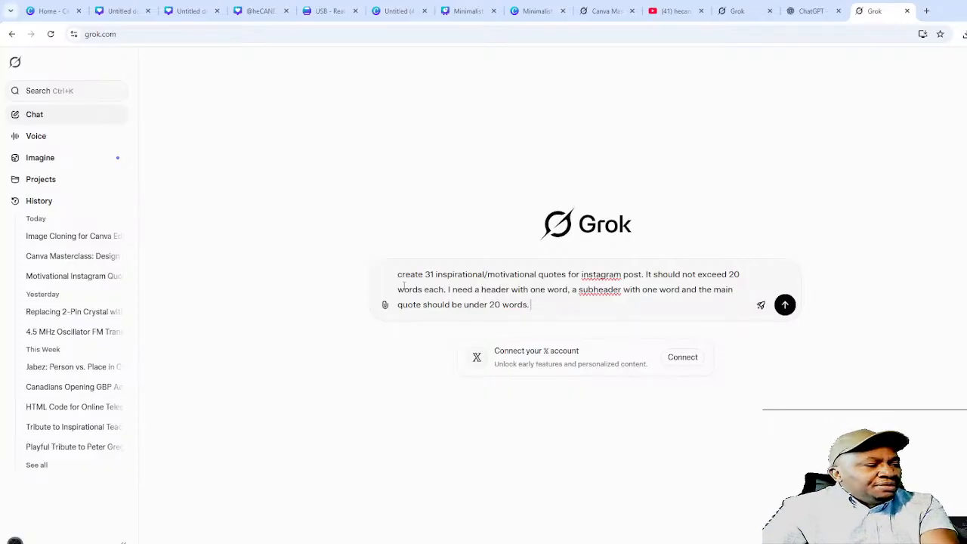
- Add 'In a table with 3 columns' to the prompt and capitalise Instagram
text(In a )
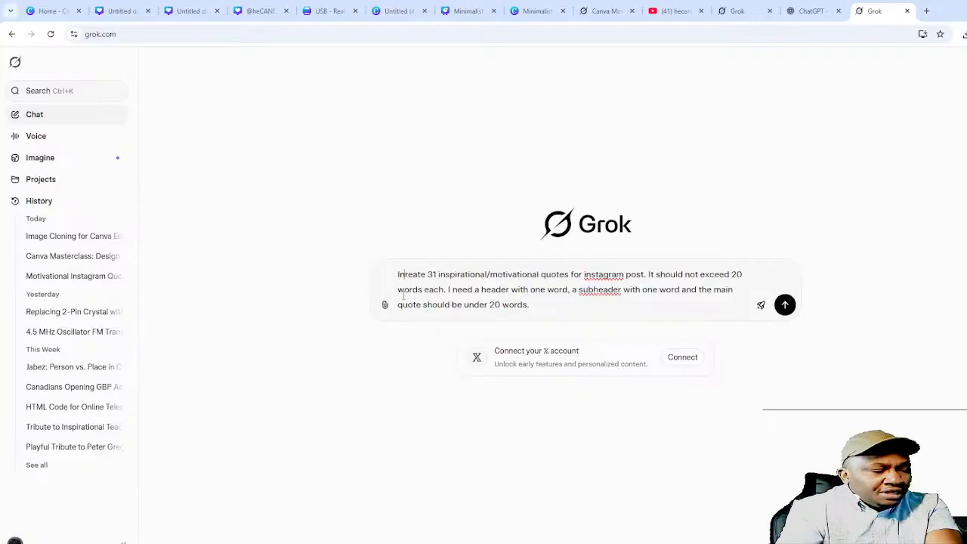
text(table)
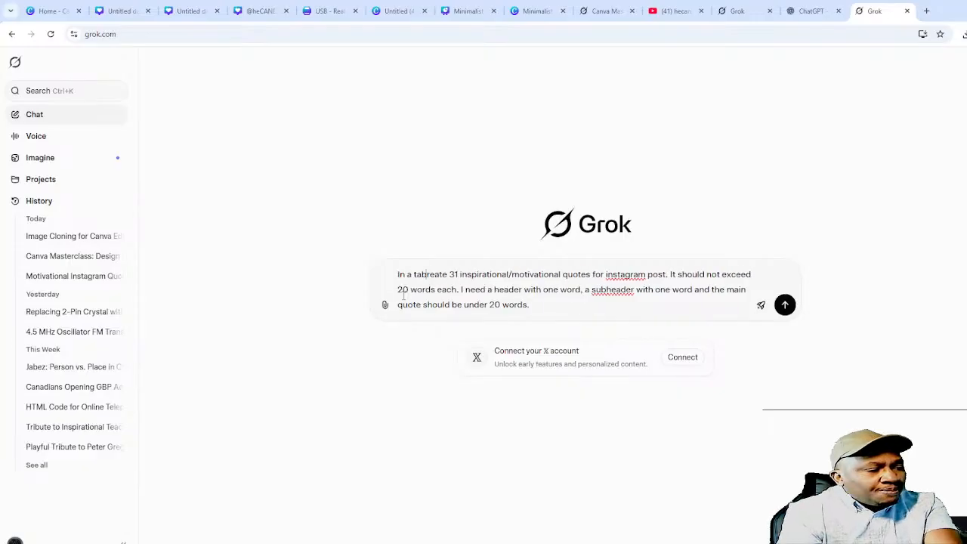
text( with )
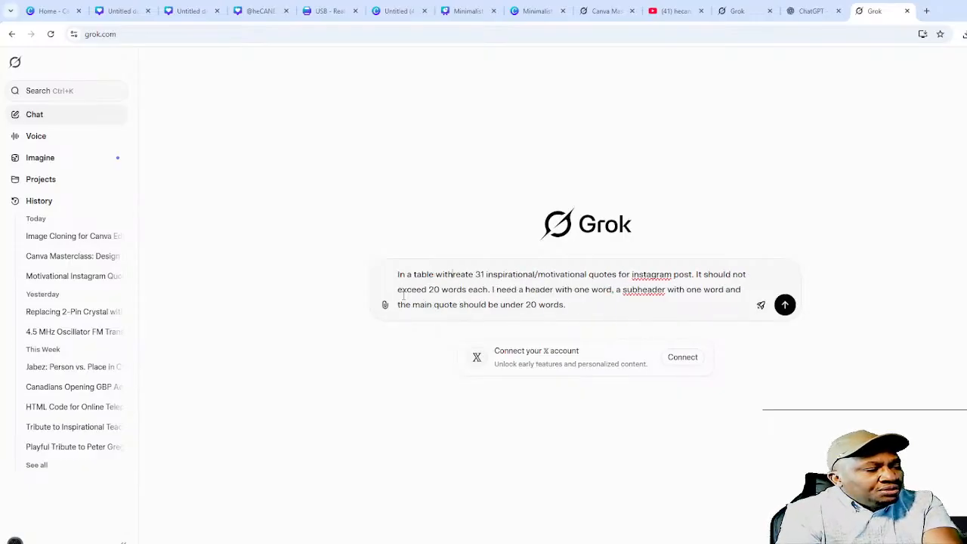
text(3 columens)
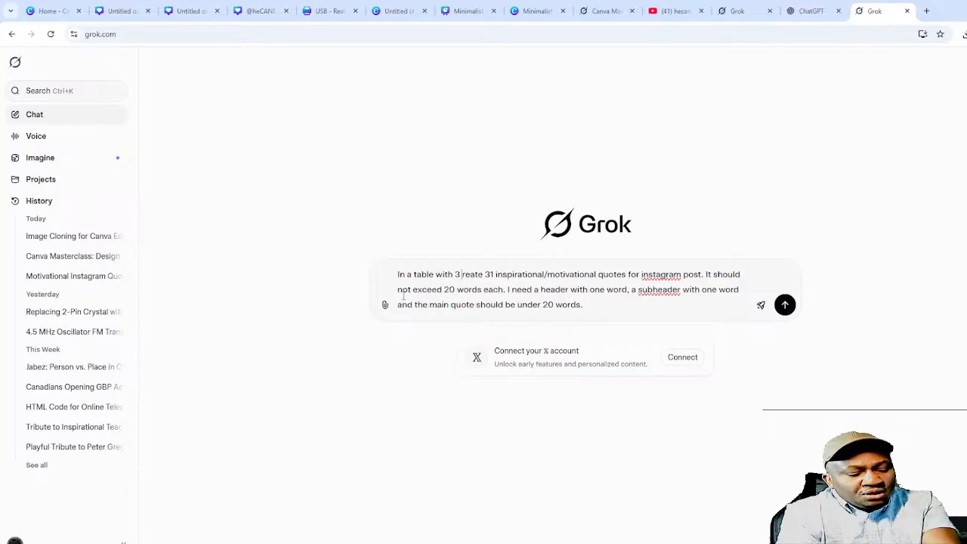
key(BackSpace)
key(BackSpace)
key(BackSpace)
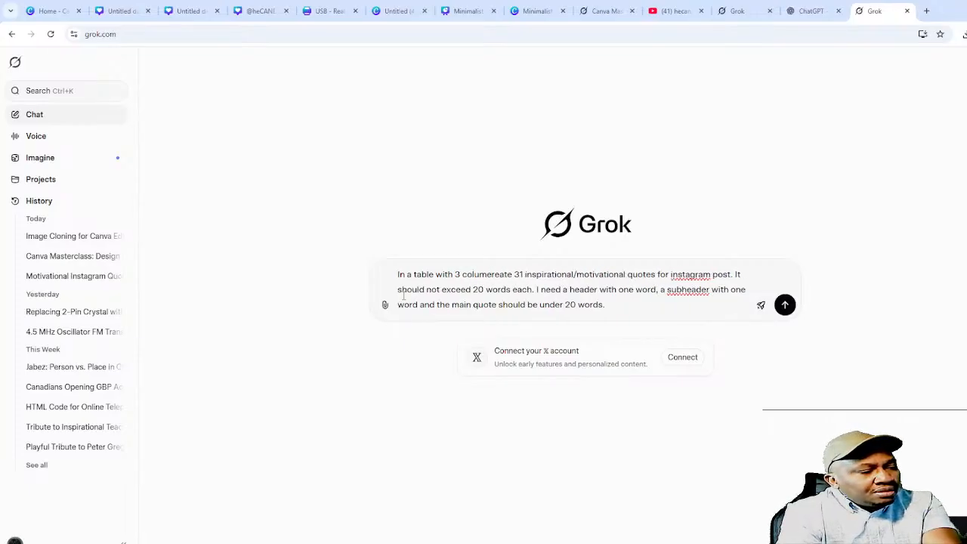
text(ms, c)
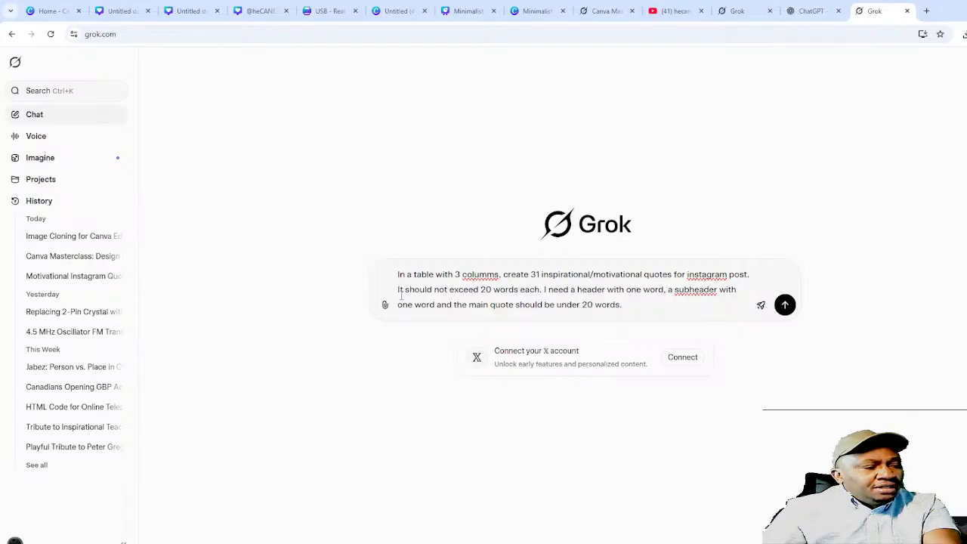
click(487, 274)
text(n)
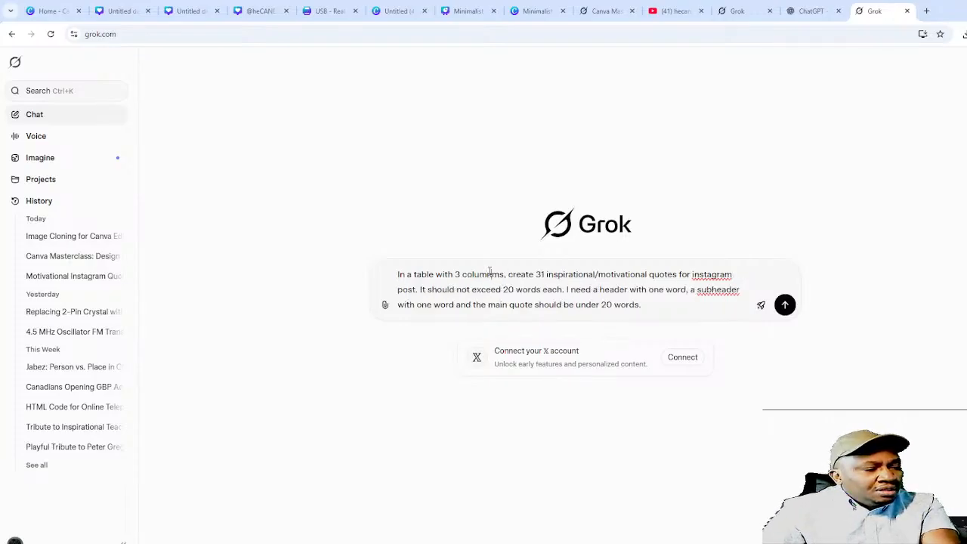
key(Delete)
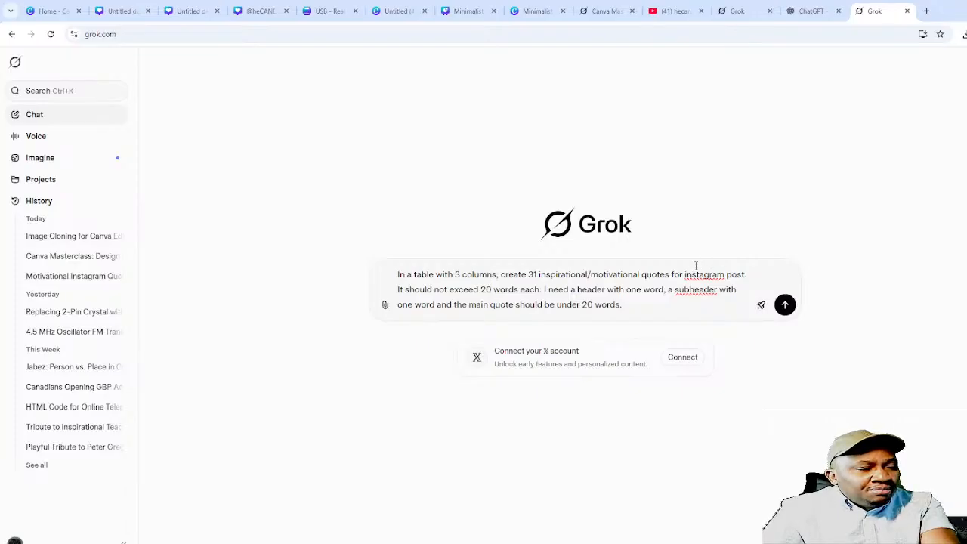
key(Delete)
- Specify header and subheader read together like 'Arise' & 'Shine', table omitting '&', and send
text(I)
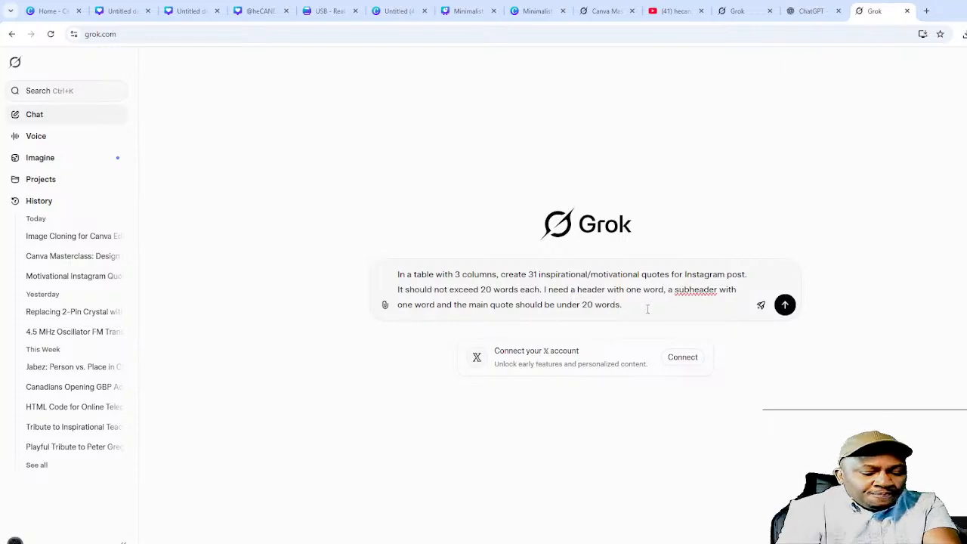
text( The hgeader)
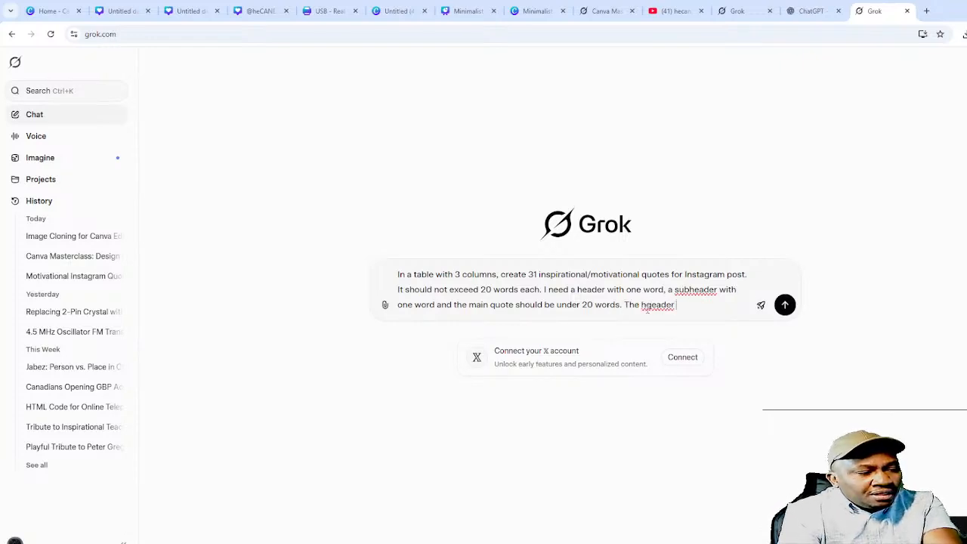
key(BackSpace)
key(BackSpace)
key(BackSpace)
key(BackSpace)
key(BackSpace)
key(BackSpace)
key(BackSpace)
text(ead)
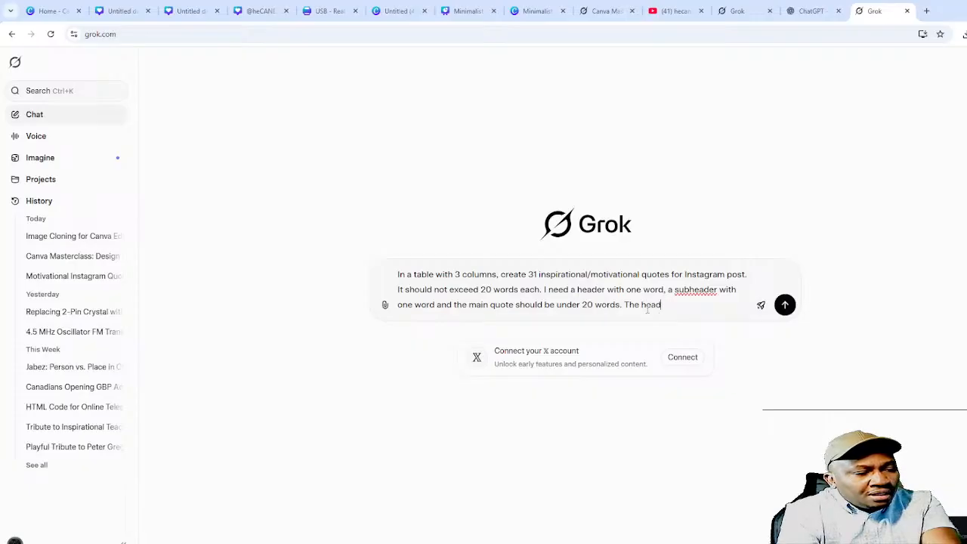
text(er and s)
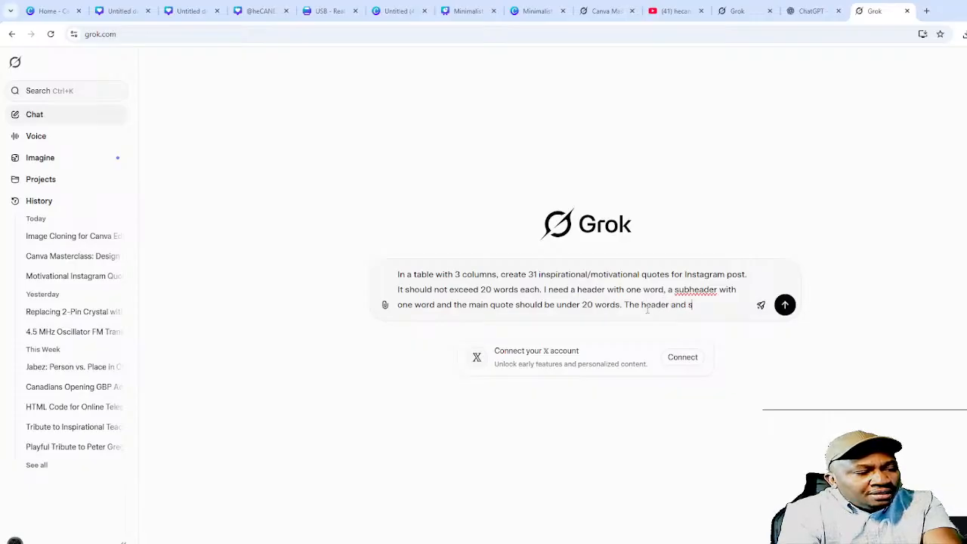
text(ubheae)
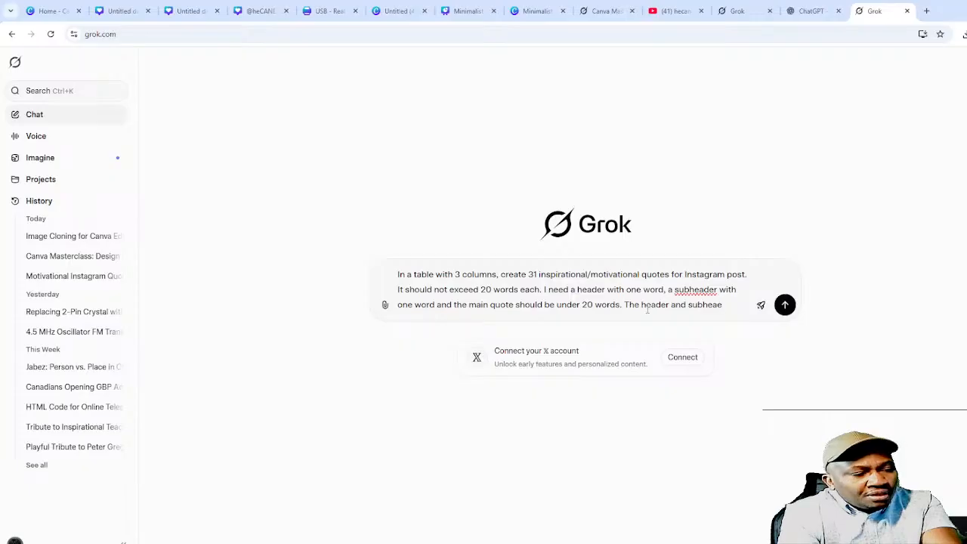
key(BackSpace)
text(der shou)
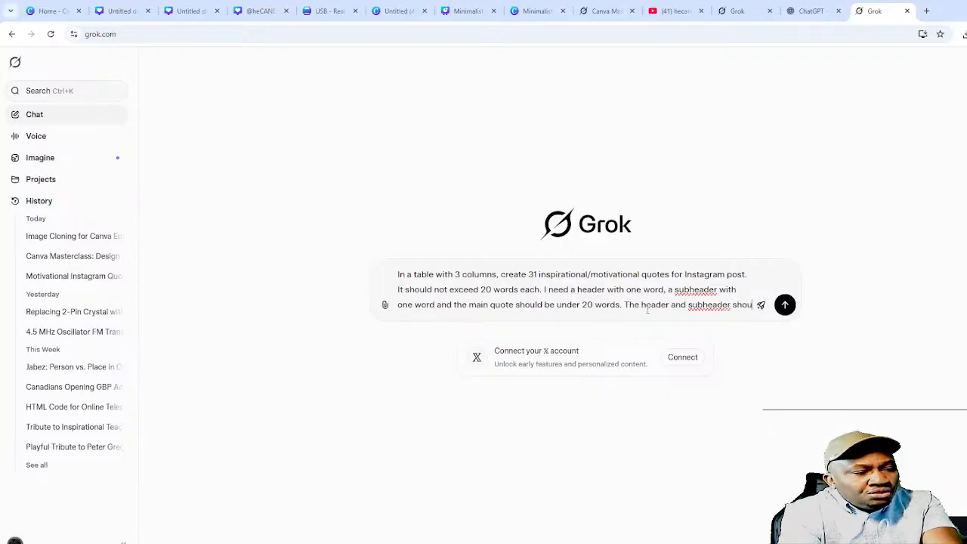
text(ld read toget)
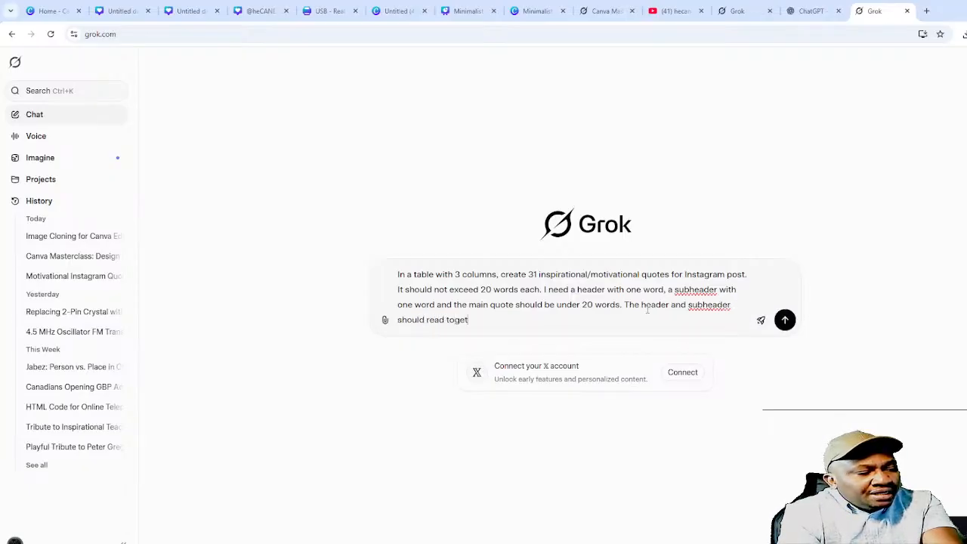
text(her like )
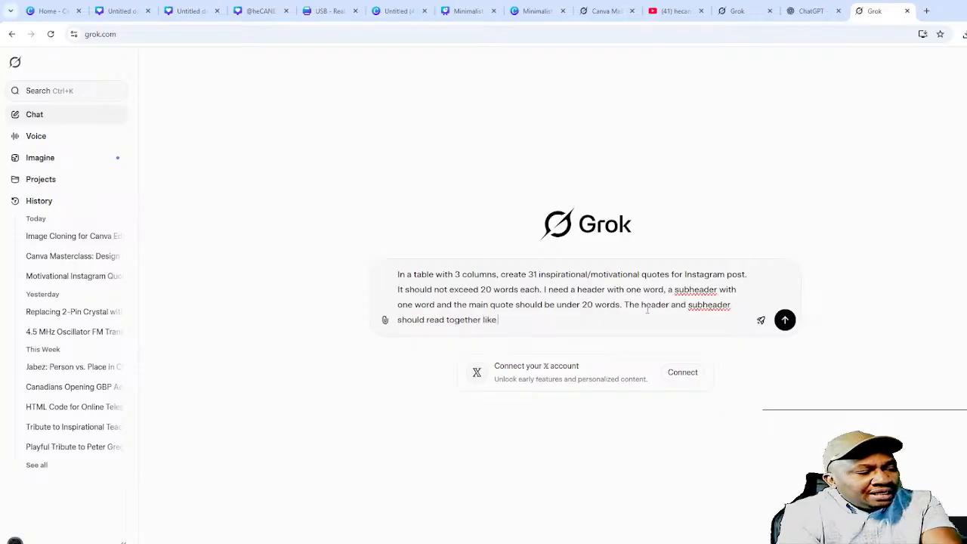
text('Arise' &)
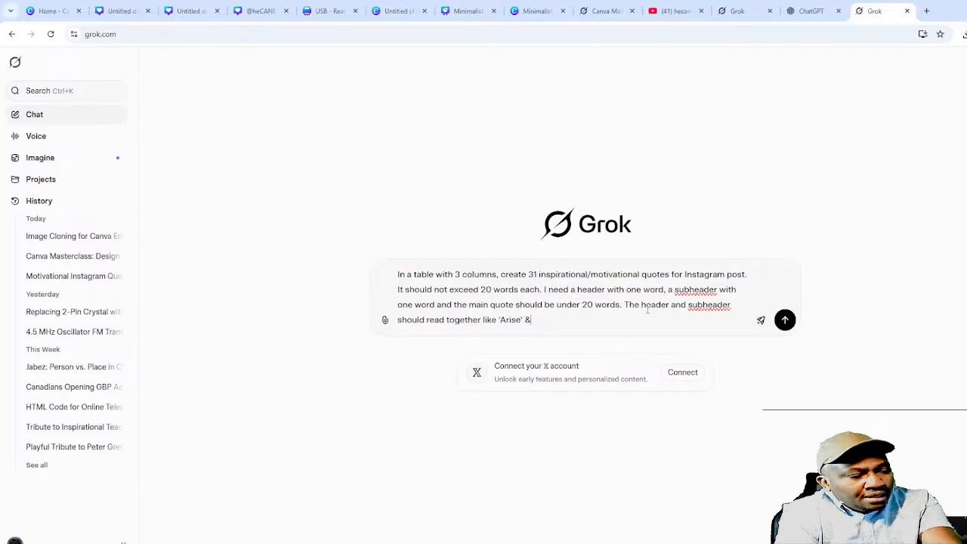
text('S)
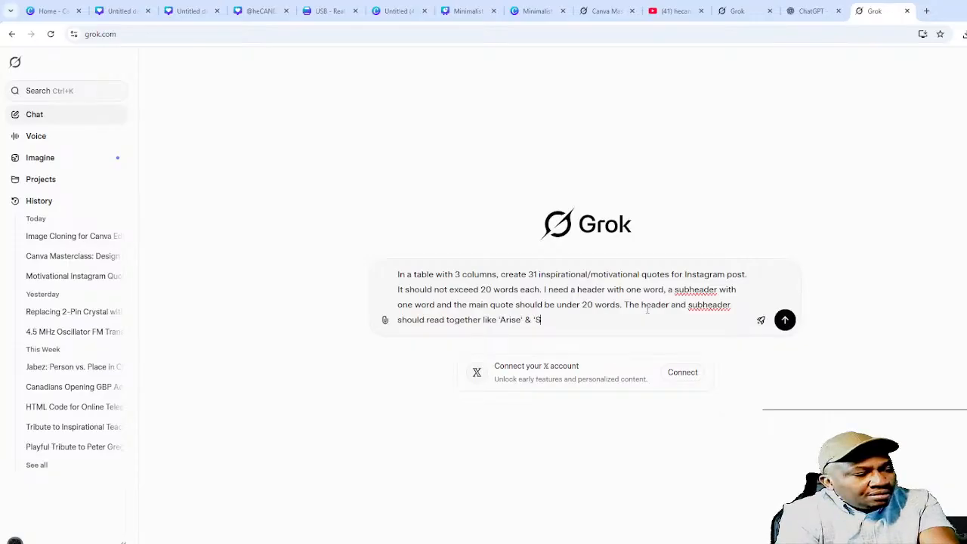
text(hyin)
key(BackSpace)
key(BackSpace)
key(BackSpace)
text(in)
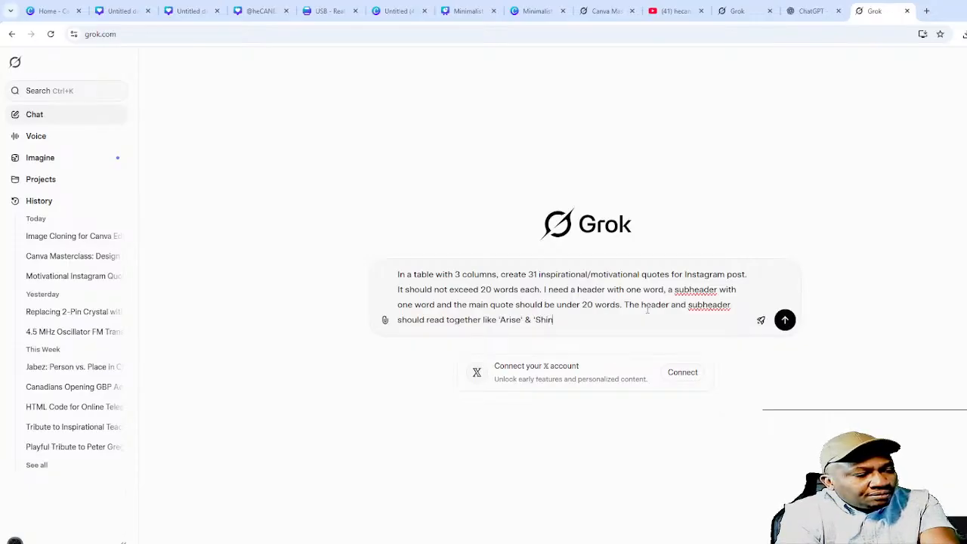
text(e', )
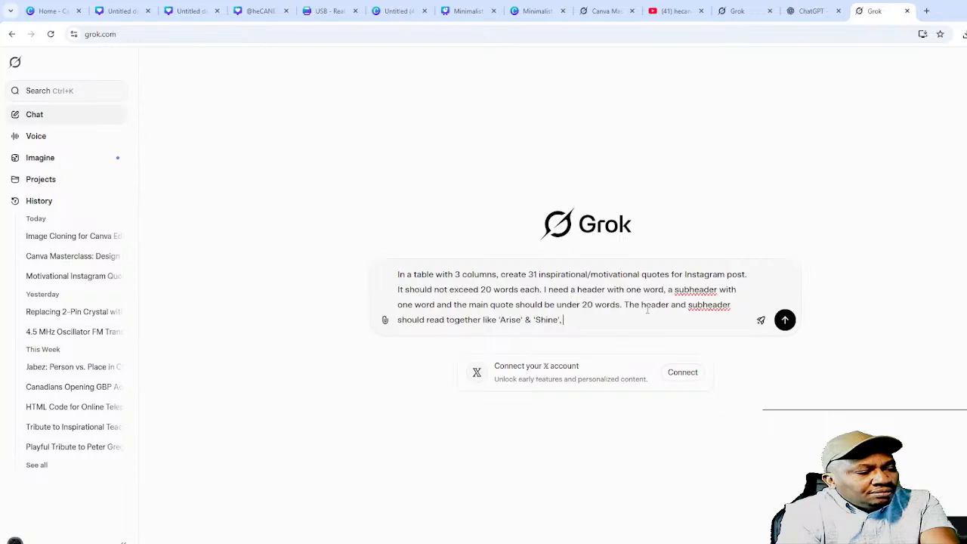
text(whithout)
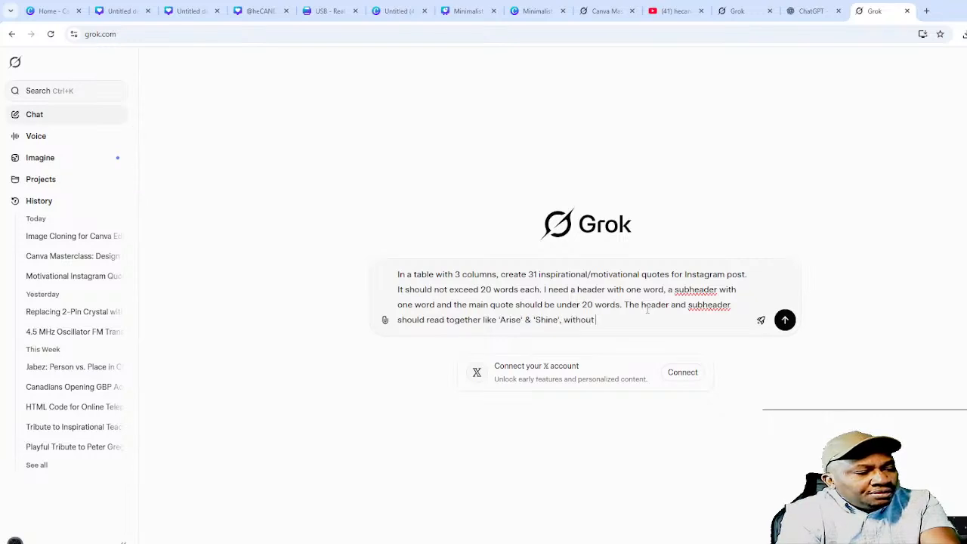
text( the quotes, )
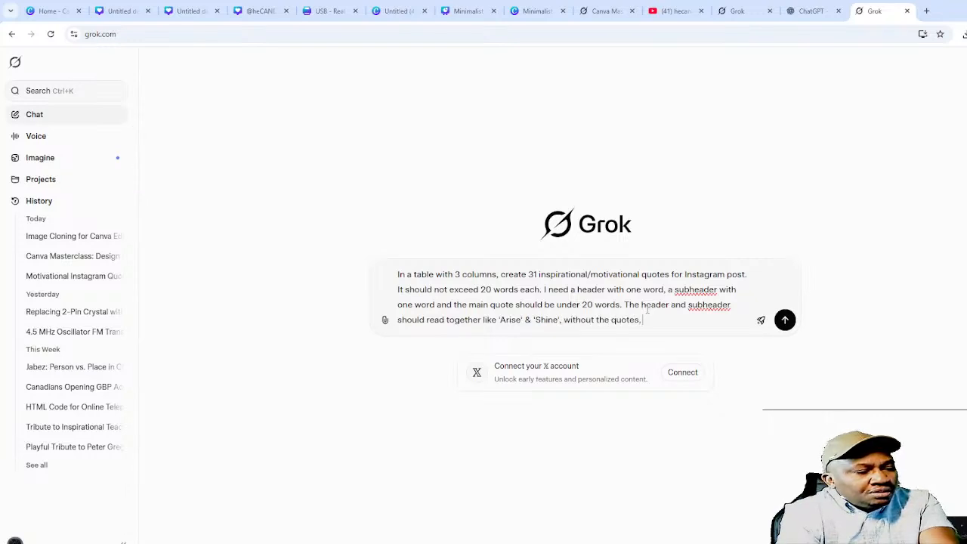
text(however, the th)
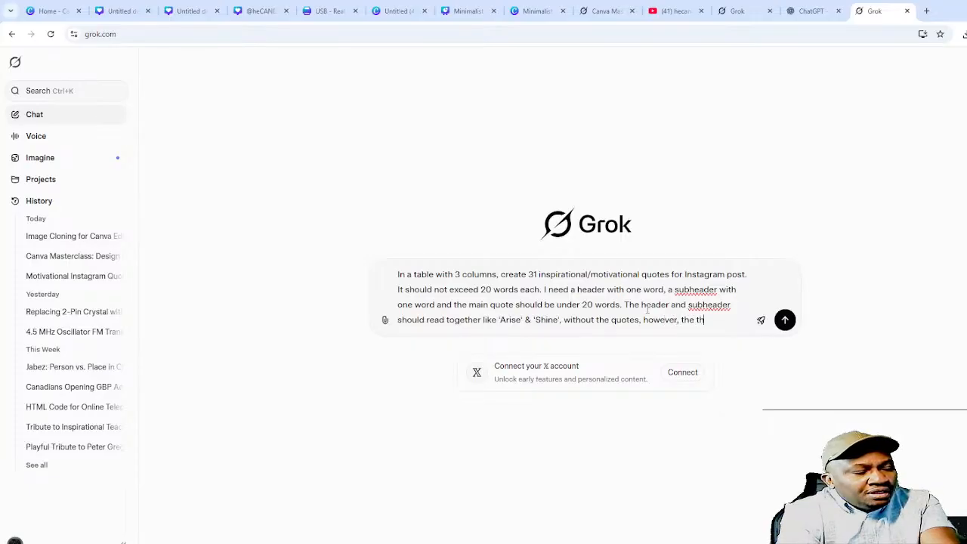
text(e table omit )
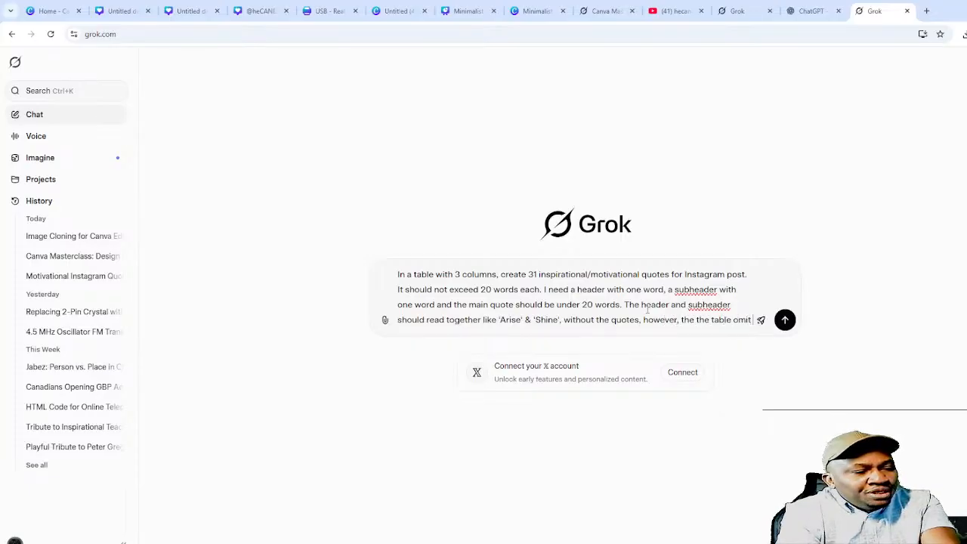
text(the)
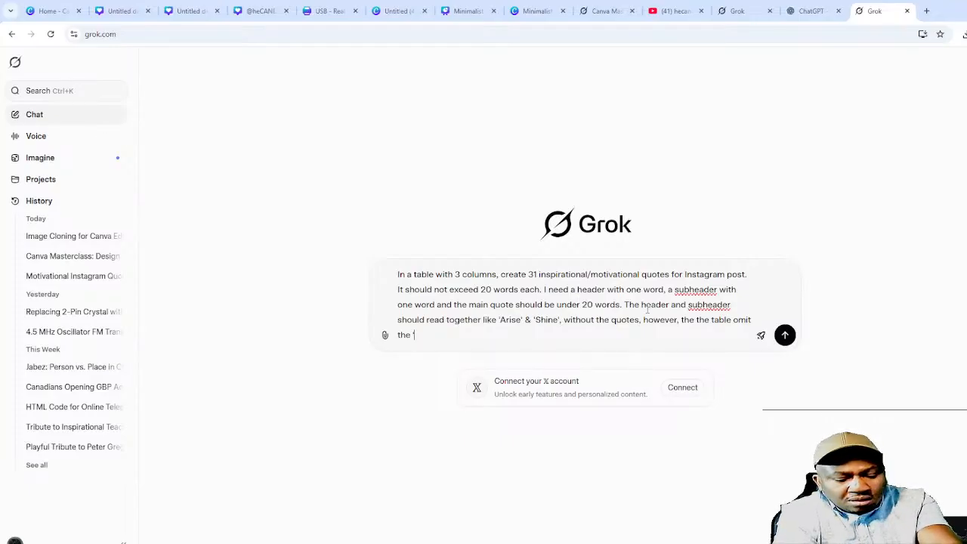
text('&'.)
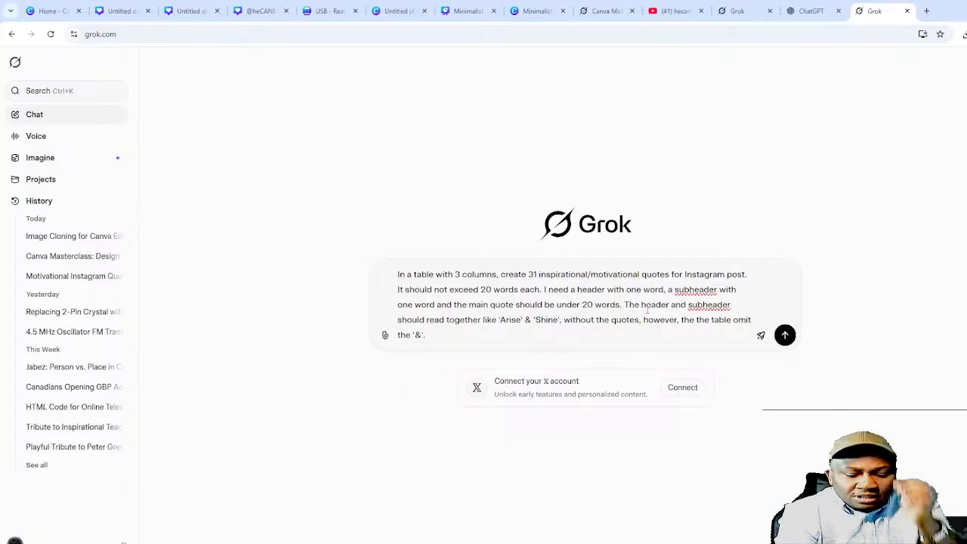
key(Return)
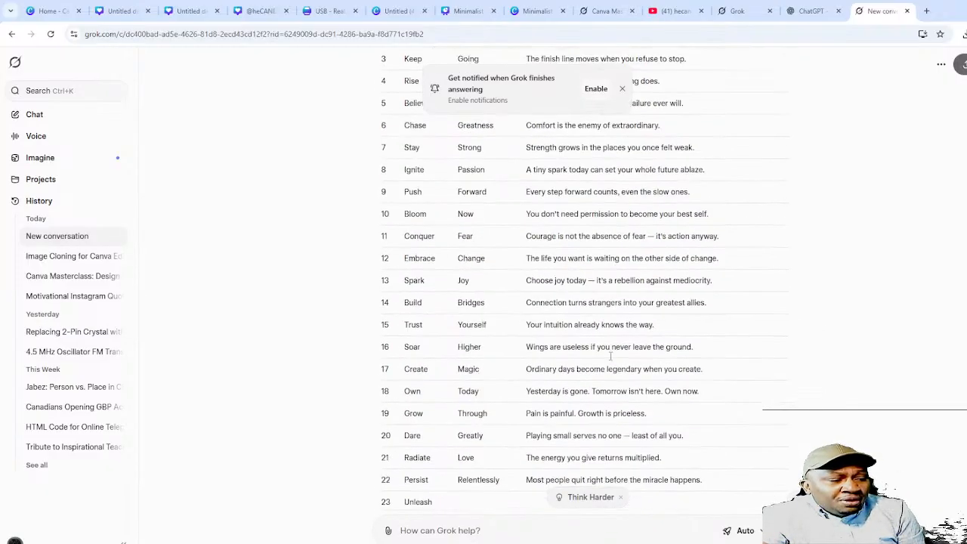
scroll(584, 370, up, 5)
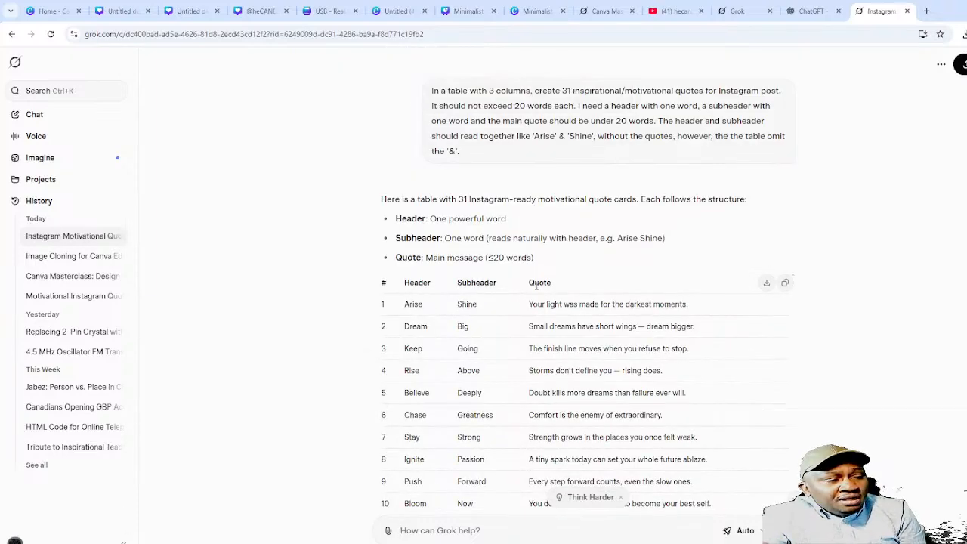
scroll(565, 339, down, 1)
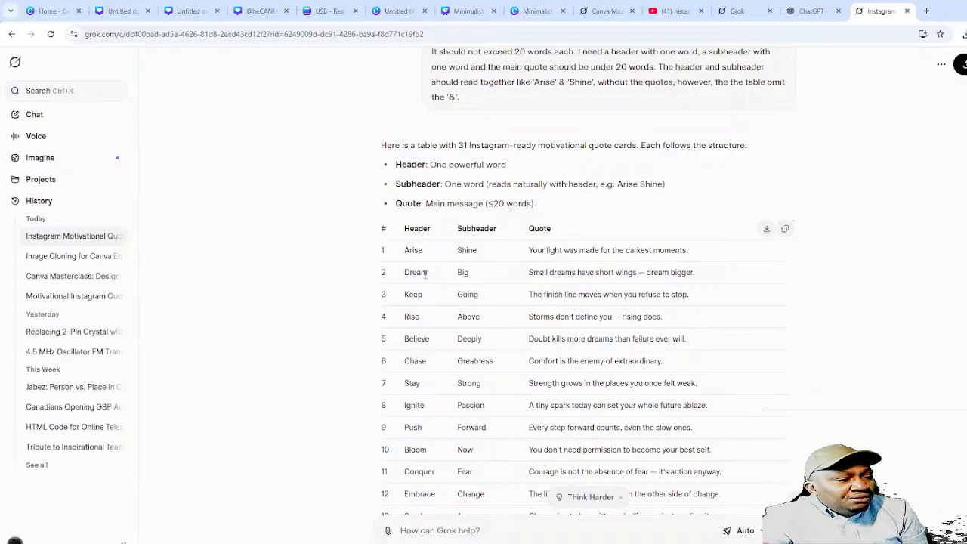
scroll(466, 273, down, 4)
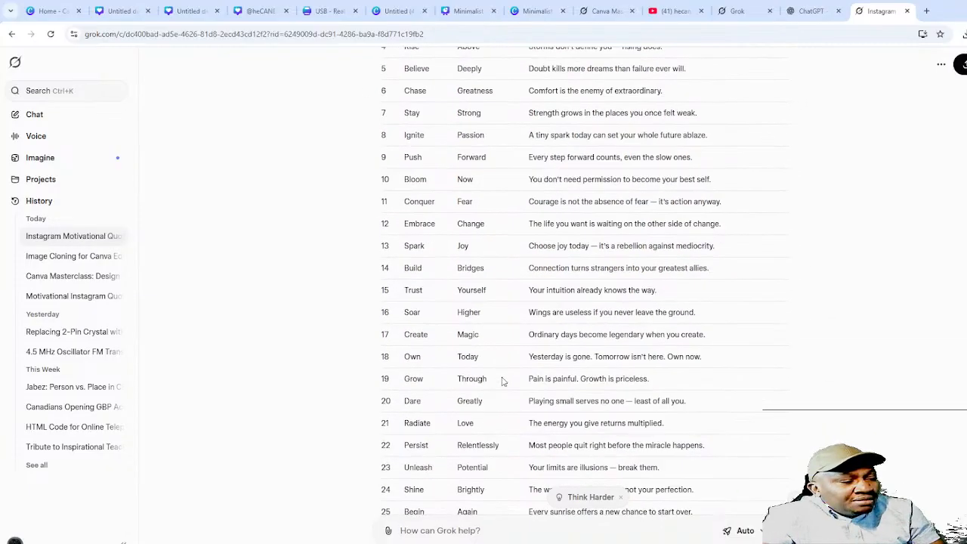
scroll(582, 483, down, 2)
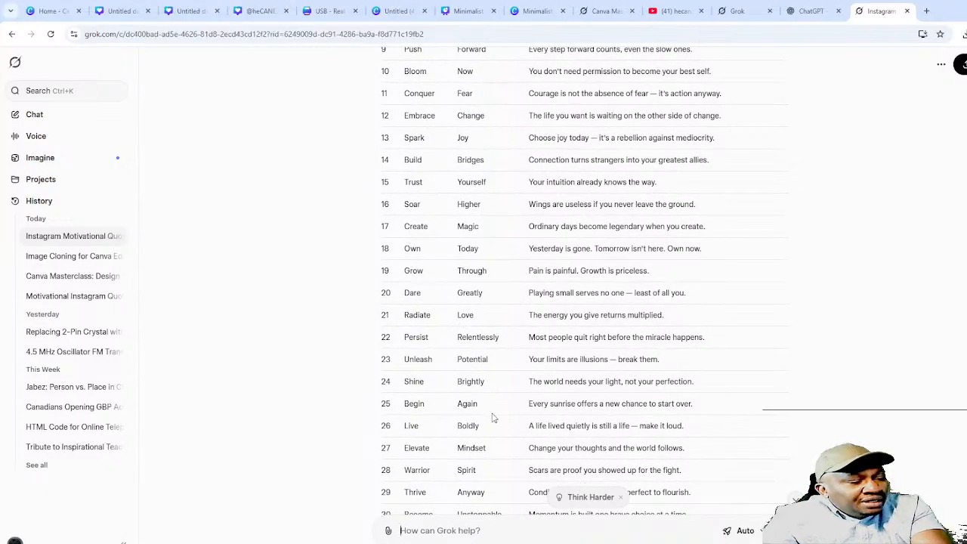
scroll(492, 417, down, 3)
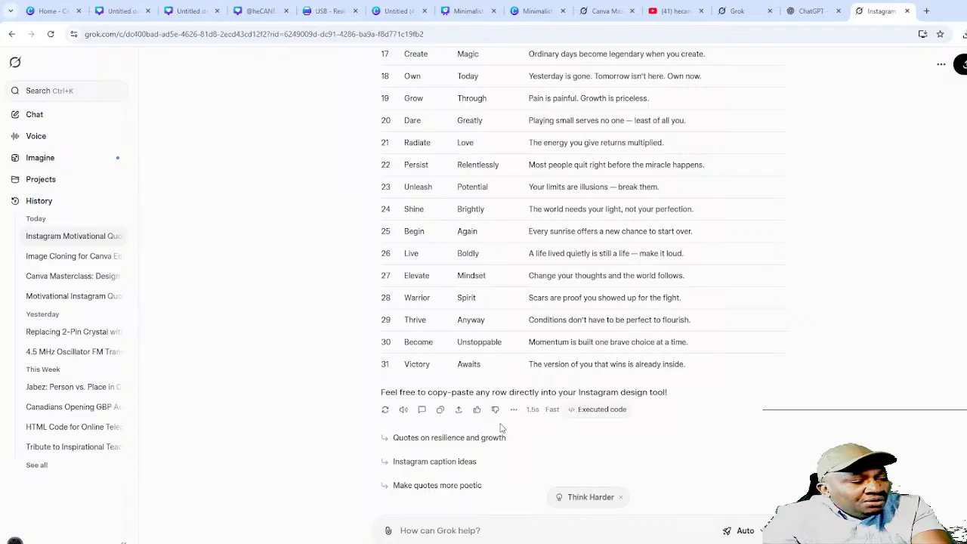
- Send the follow-up 'I want it to read as Arise & Shine. Thrive and Away doesn't fit this bill.'
click(480, 533)
text(I want)
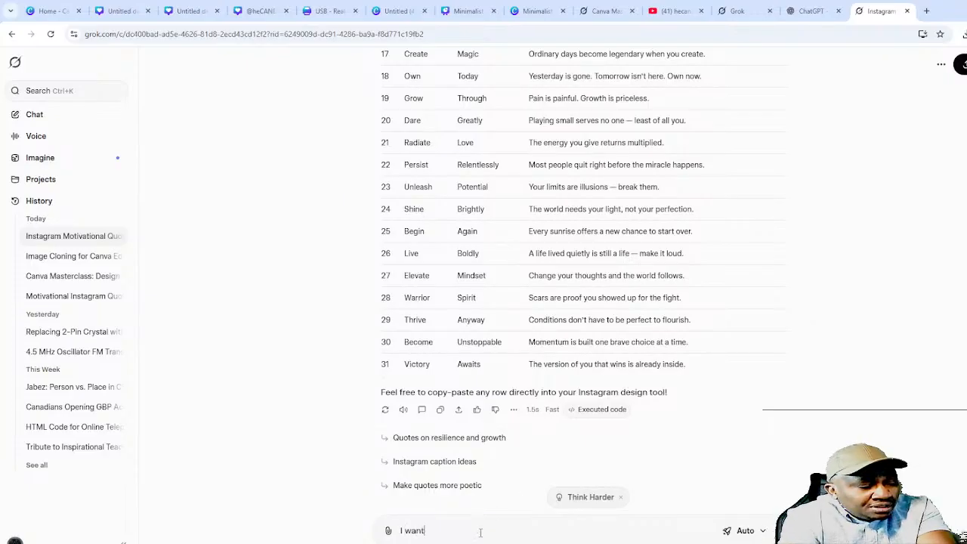
text( it to rea)
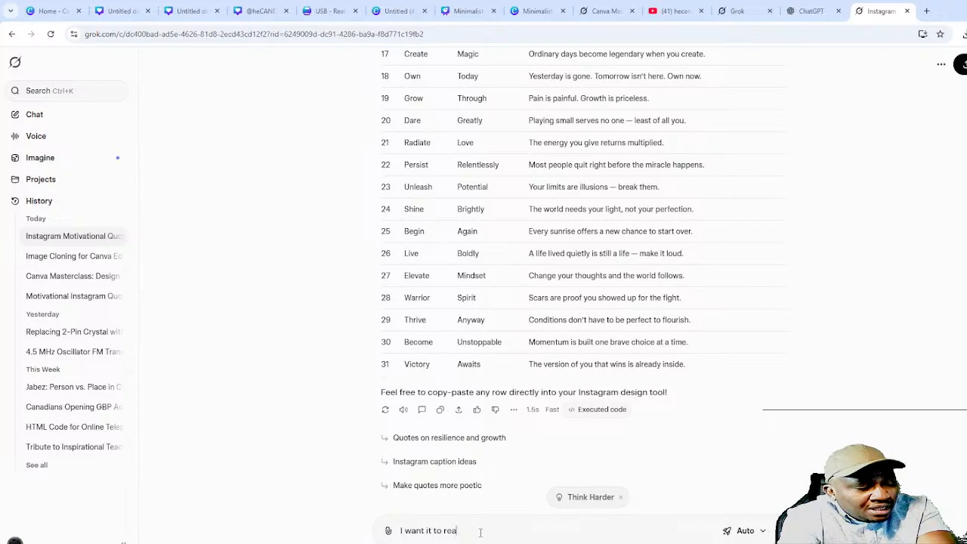
text(d as A)
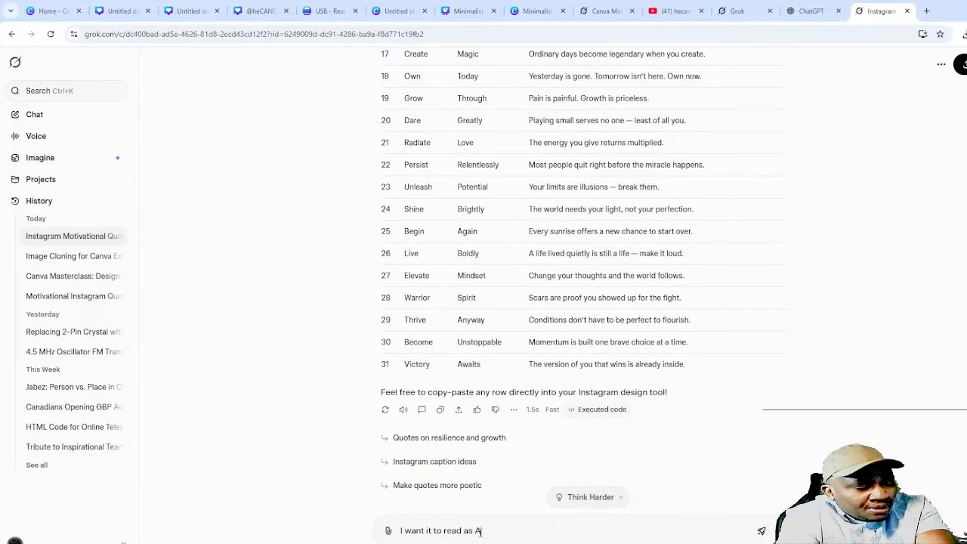
text(rise %)
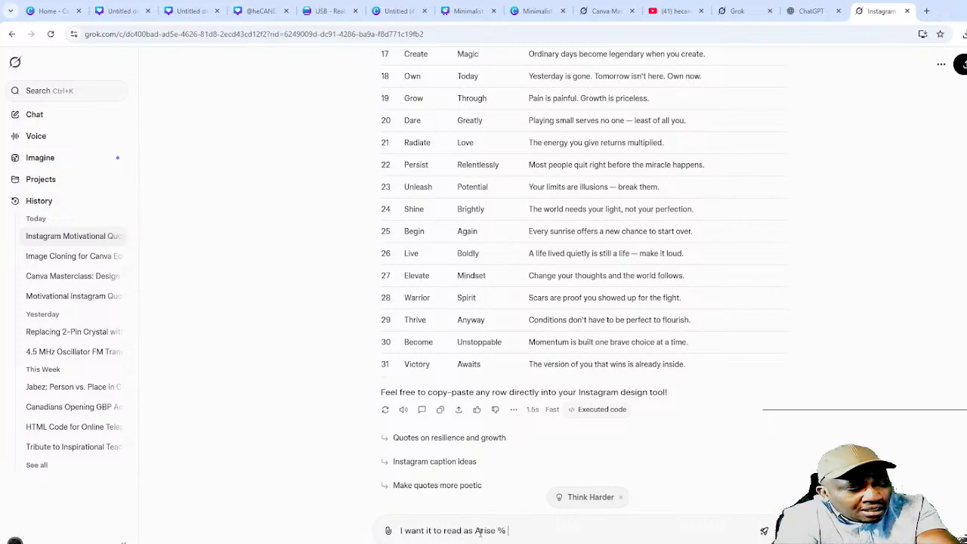
text(& Shme)
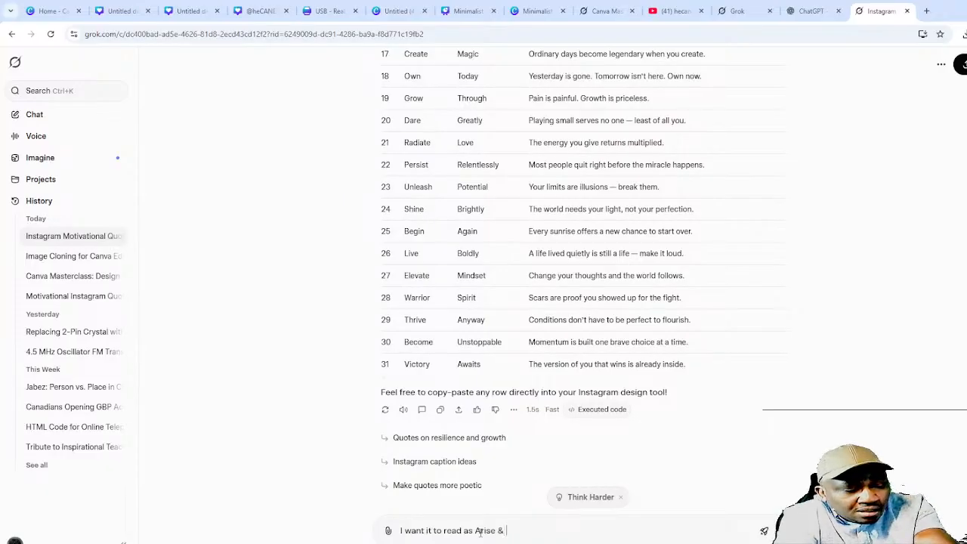
key(BackSpace)
key(BackSpace)
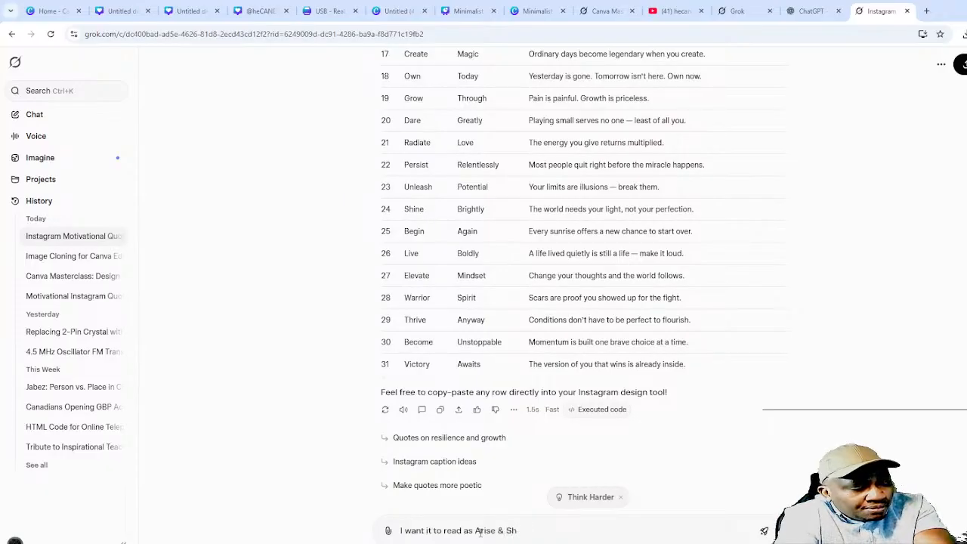
text(ime)
key(BackSpace)
key(BackSpace)
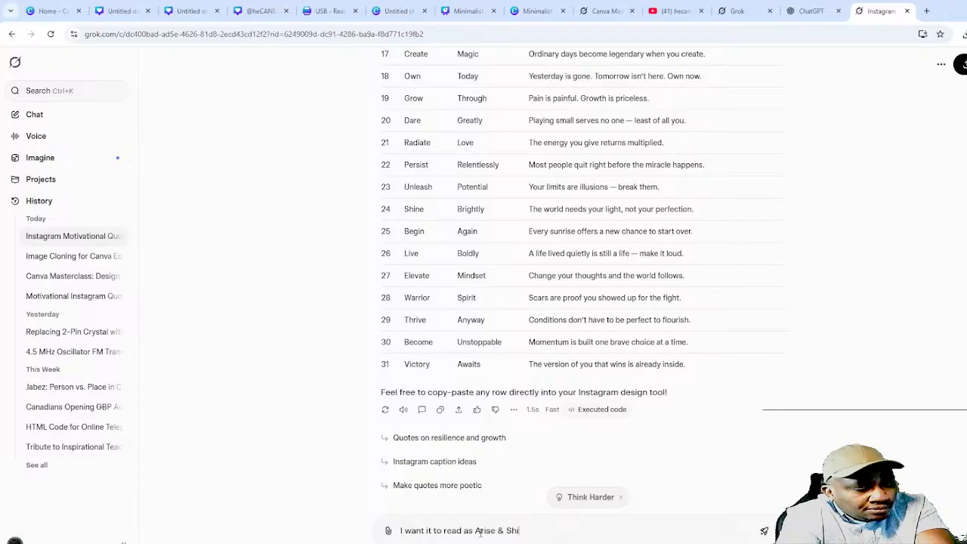
text(e)
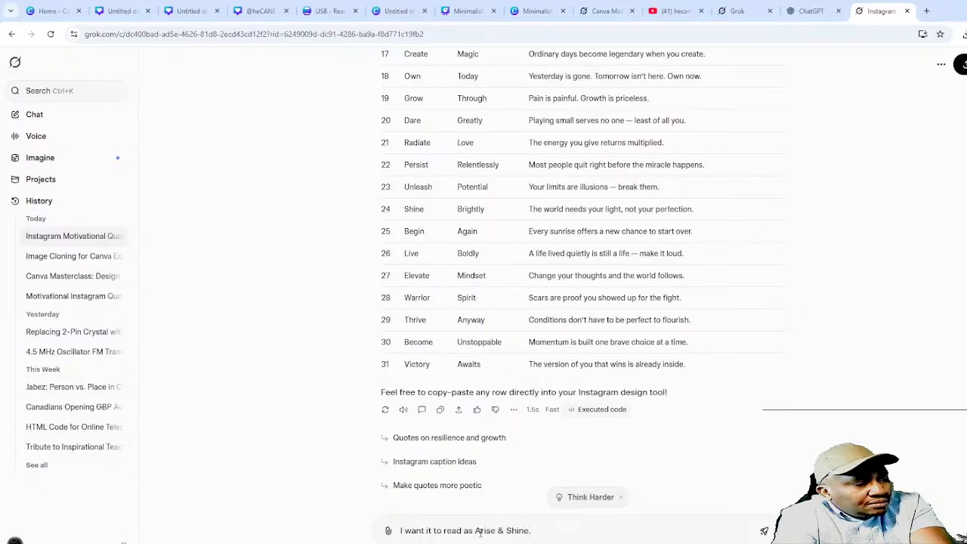
text(. Thrieve)
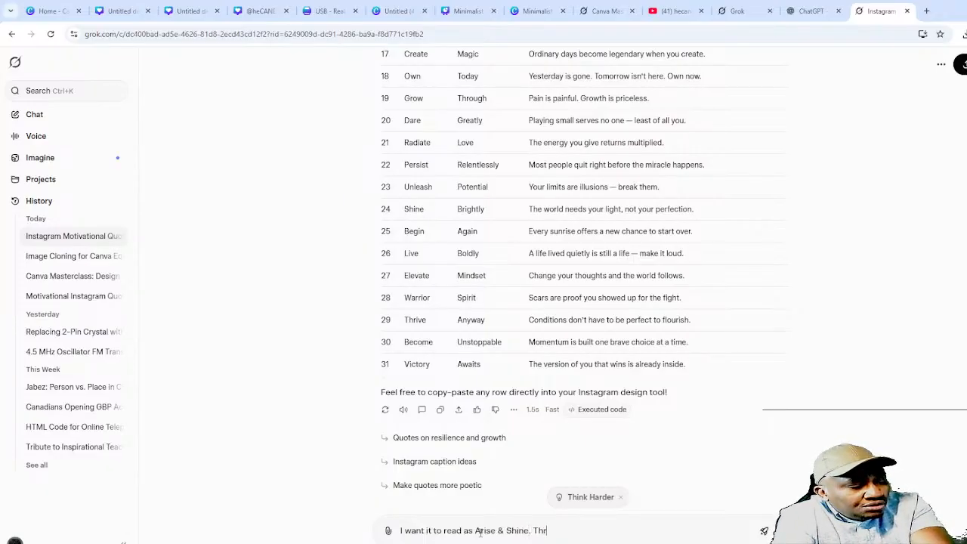
key(BackSpace)
key(BackSpace)
key(BackSpace)
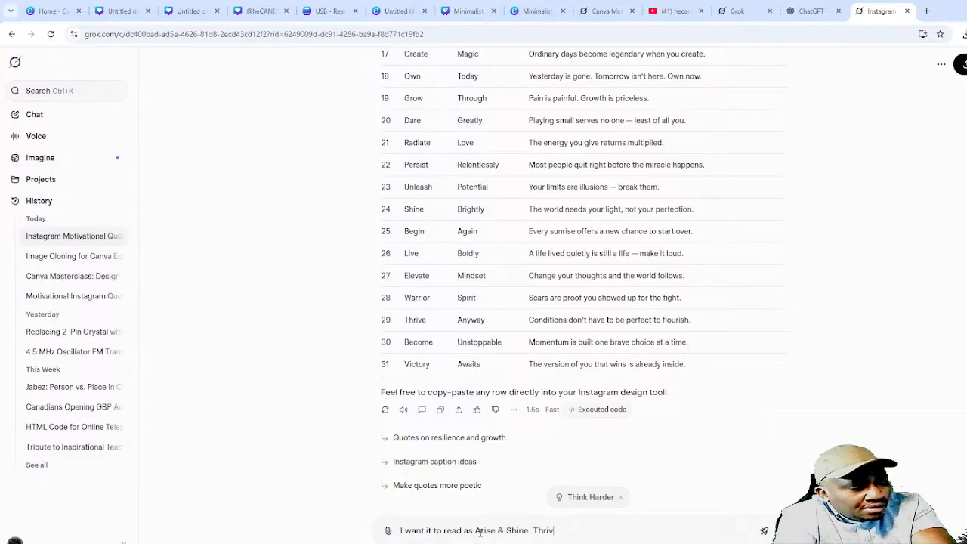
text(and )
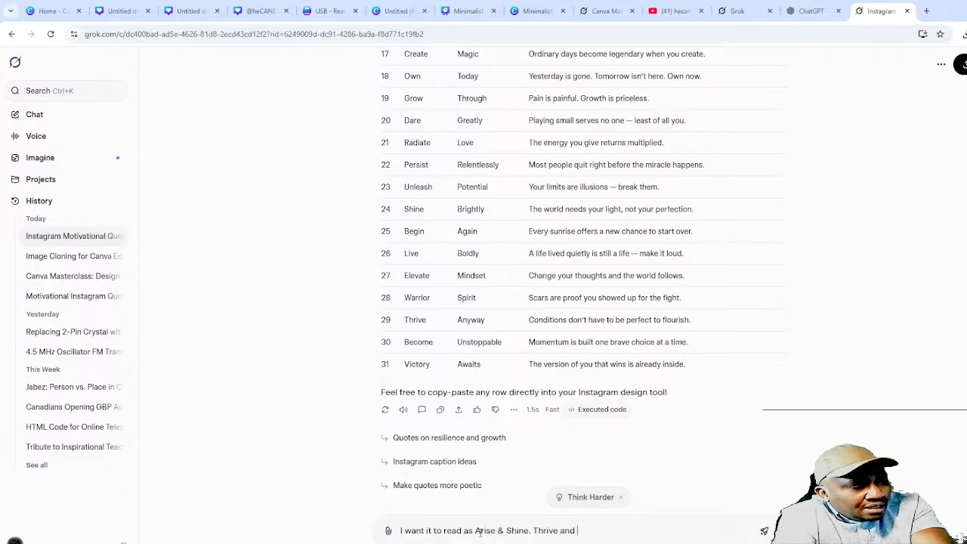
text(Aa)
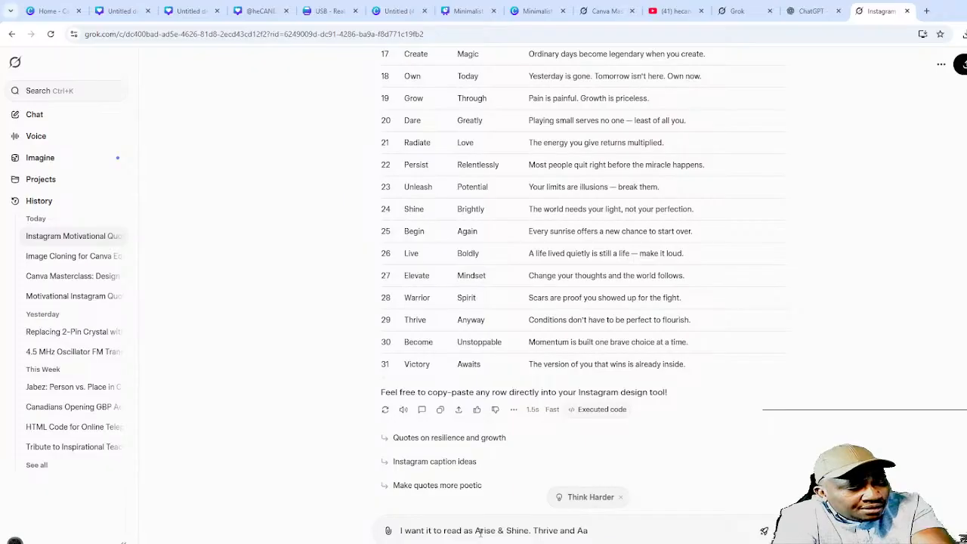
key(BackSpace)
text(way d)
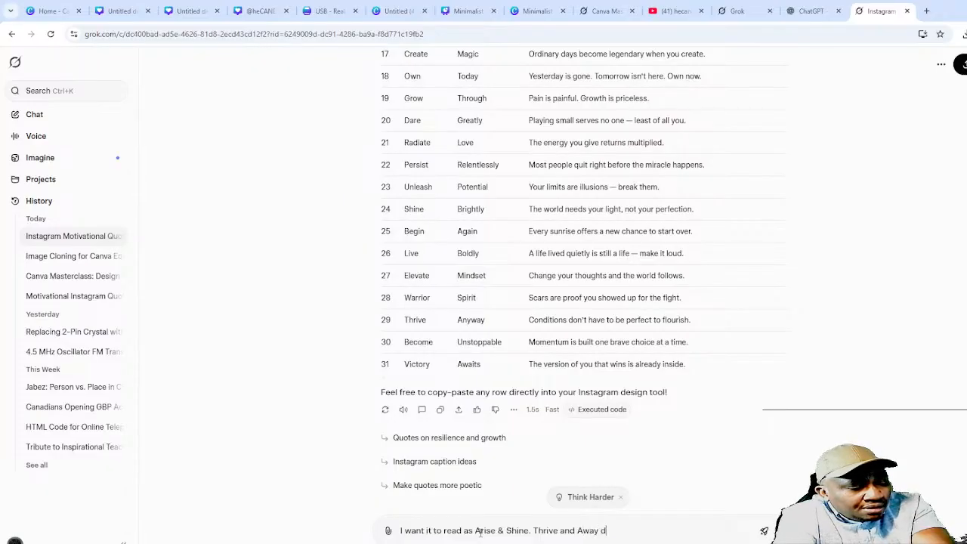
text(oesn't fit this t)
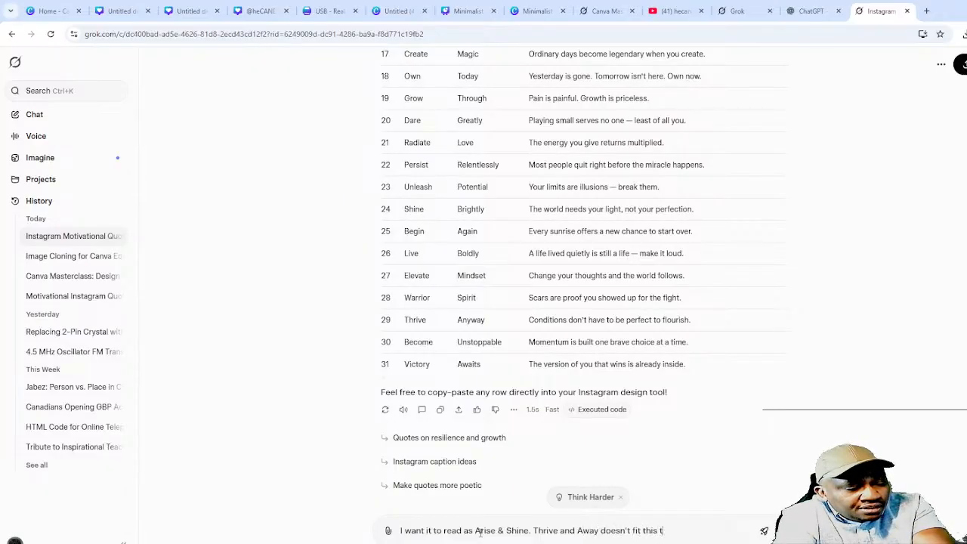
key(BackSpace)
text(bill.)
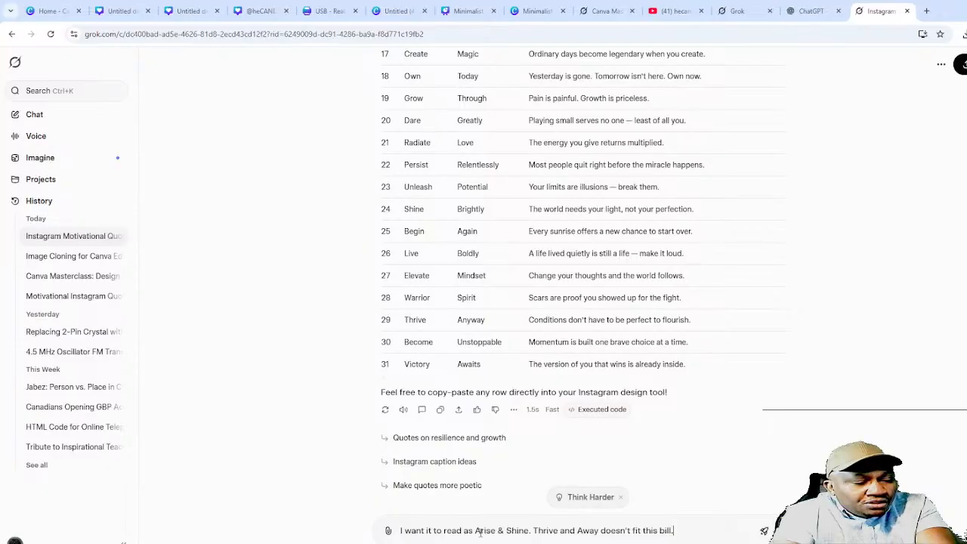
key(Return)
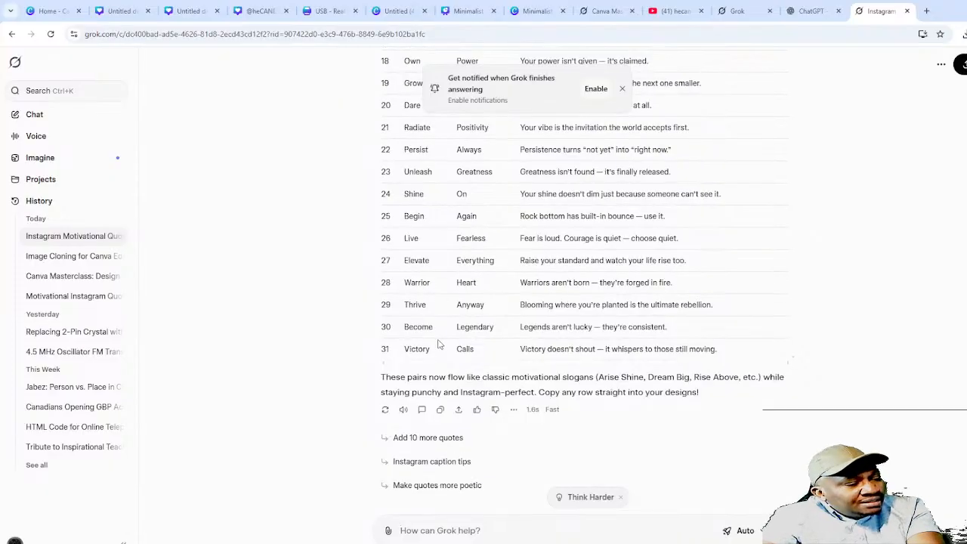
scroll(458, 325, up, 1)
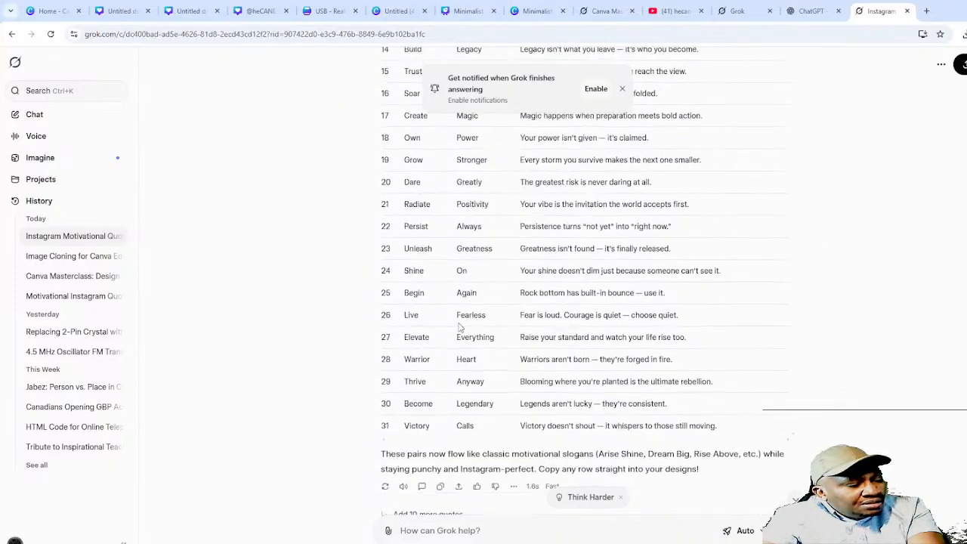
scroll(460, 327, down, 1)
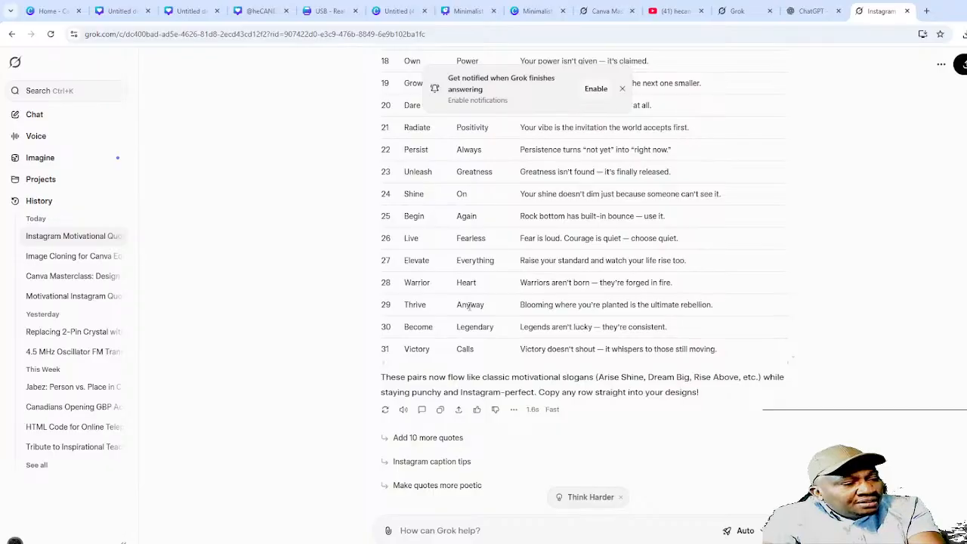
scroll(593, 207, up, 3)
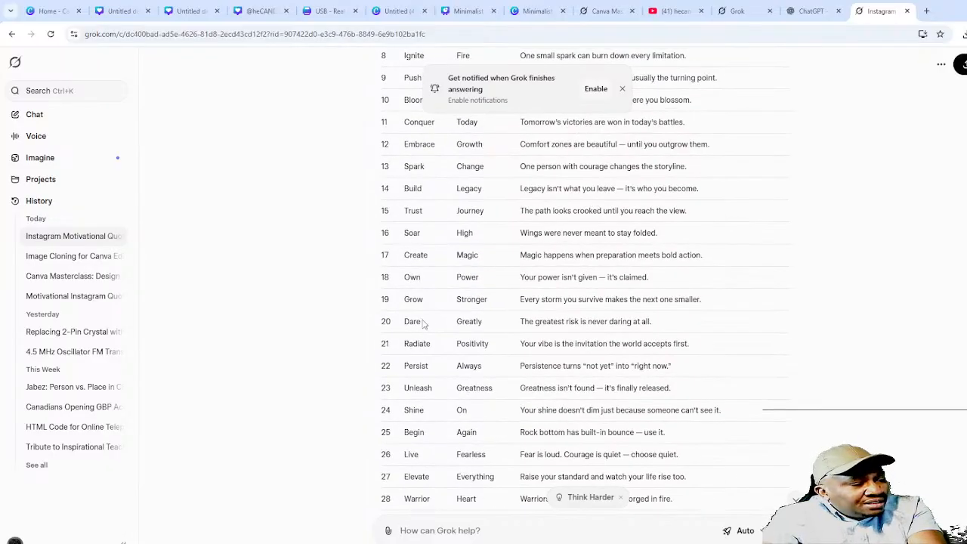
scroll(462, 321, down, 2)
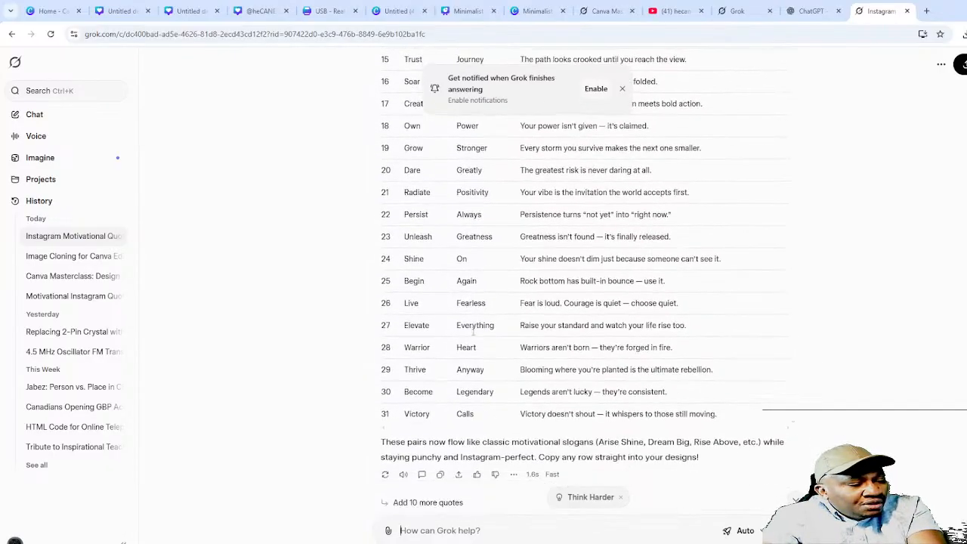
scroll(474, 331, down, 1)
- Send the follow-up 'Then read together the header and subheader must include &'
text(Th)
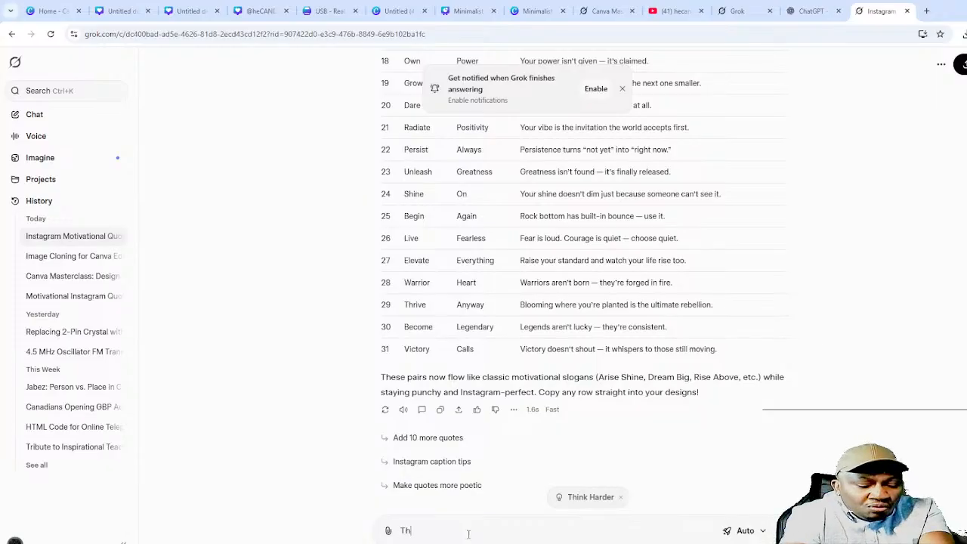
text(en read togheter it)
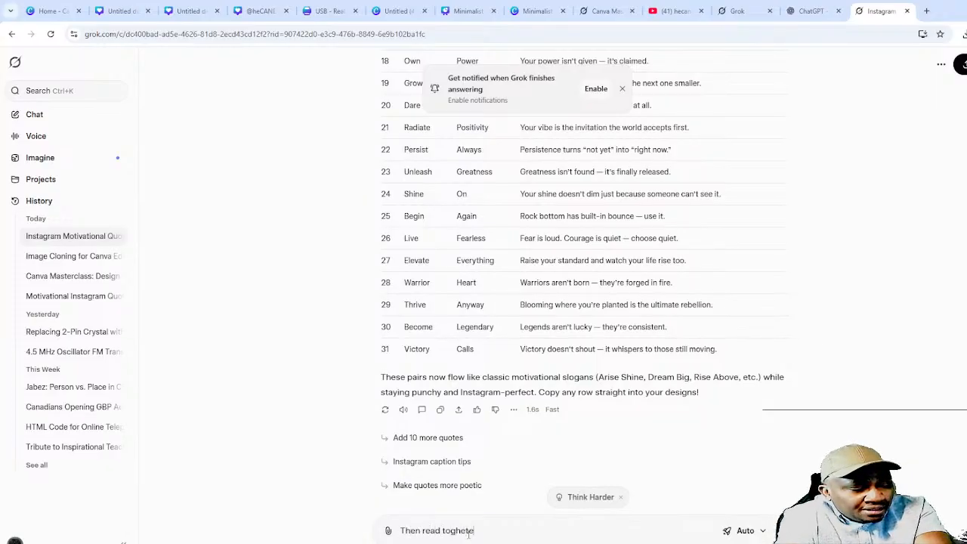
key(BackSpace)
key(BackSpace)
key(BackSpace)
key(BackSpace)
key(BackSpace)
key(BackSpace)
key(BackSpace)
key(BackSpace)
key(BackSpace)
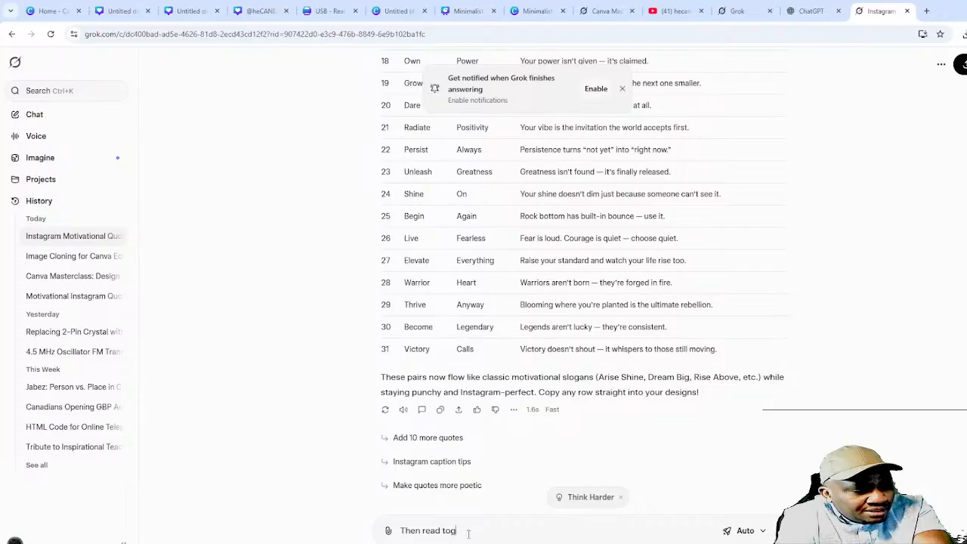
text(ether the hea)
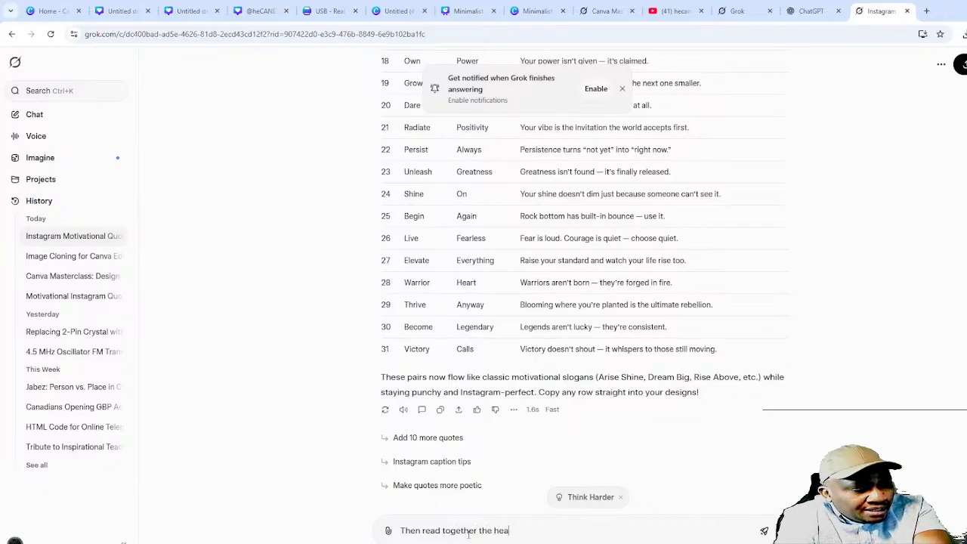
text(der and sub)
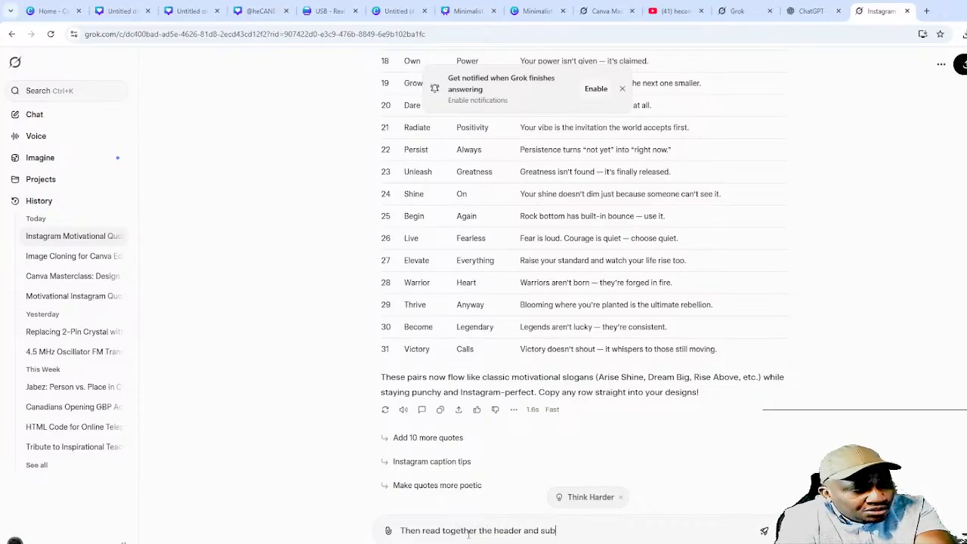
text(header must )
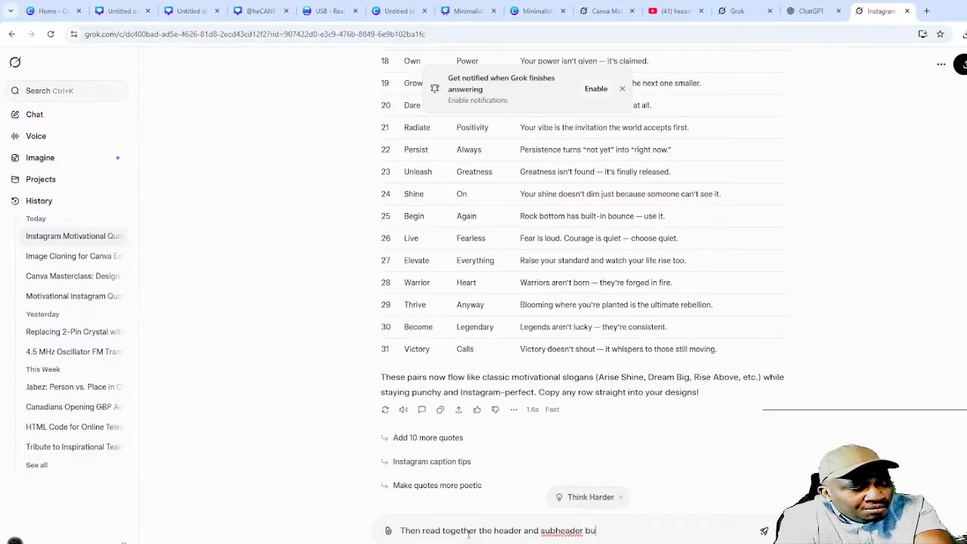
text(include )
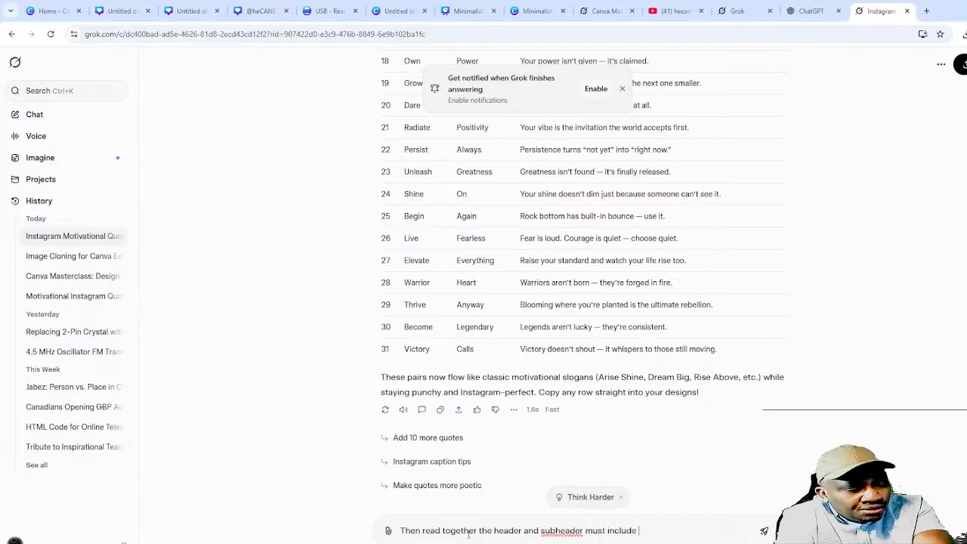
text($)
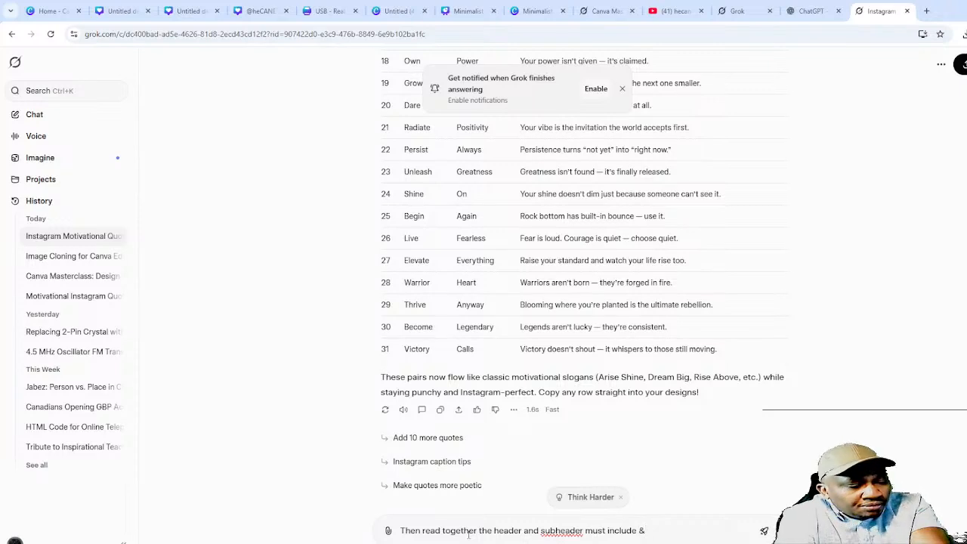
key(Return)
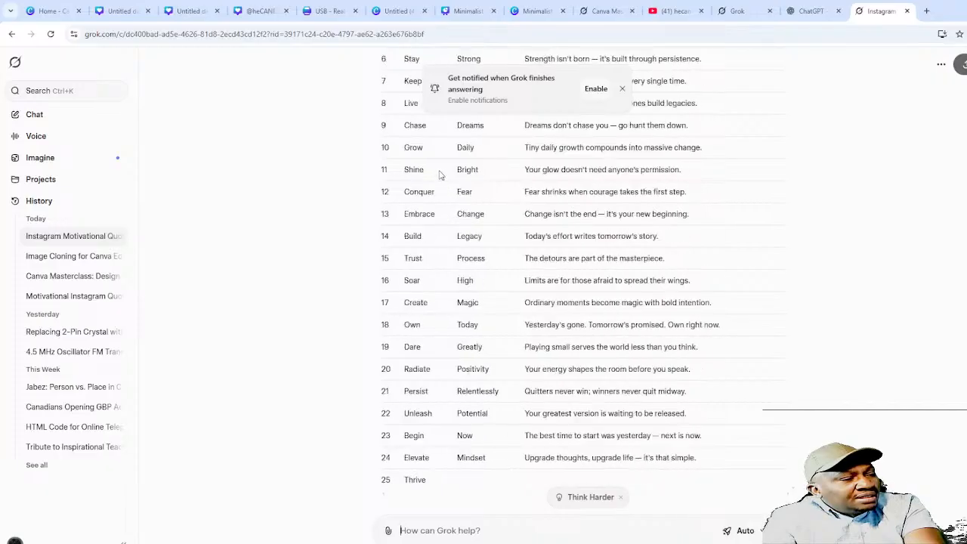
- Highlight Push Through in row 5 and send the complaint that Push & Through don't read together
scroll(438, 182, up, 3)
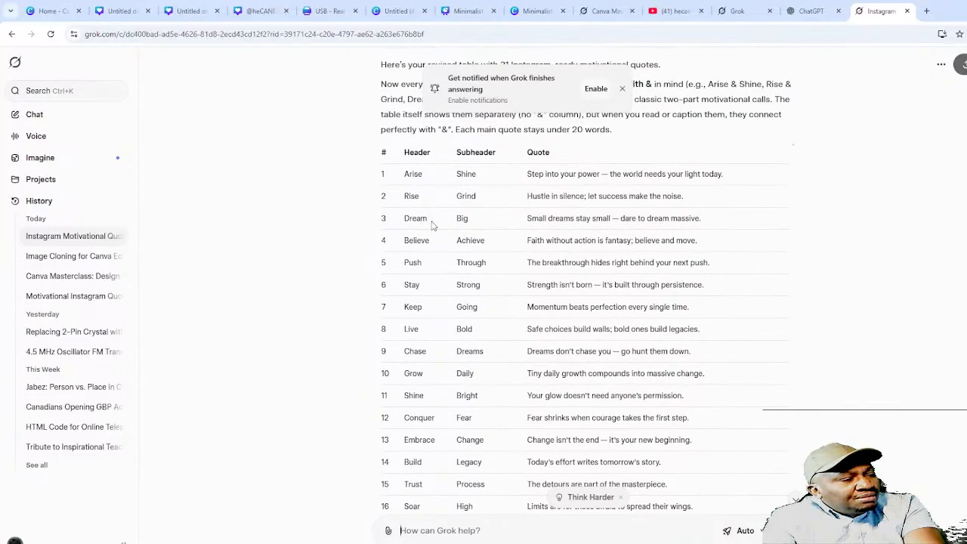
scroll(433, 225, up, 1)
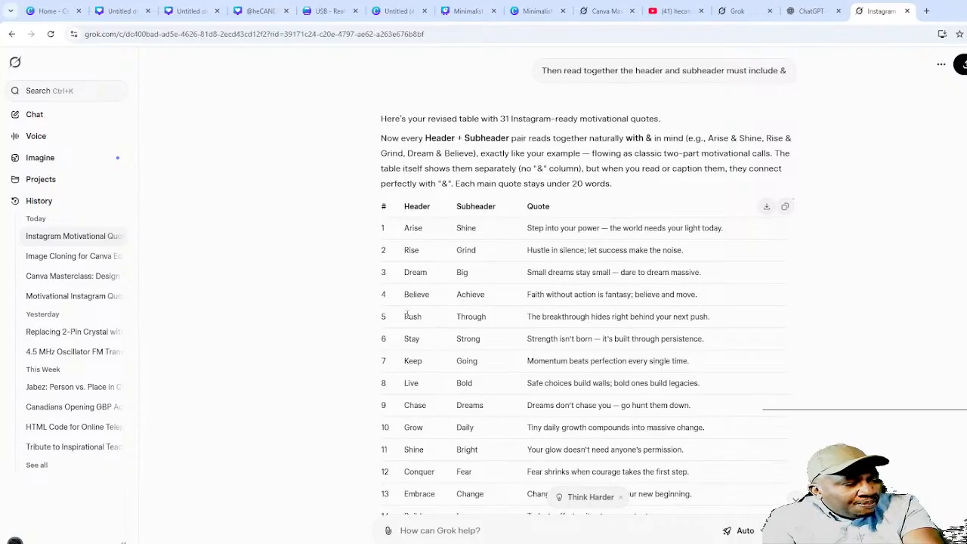
drag(406, 316, 484, 329)
click(501, 538)
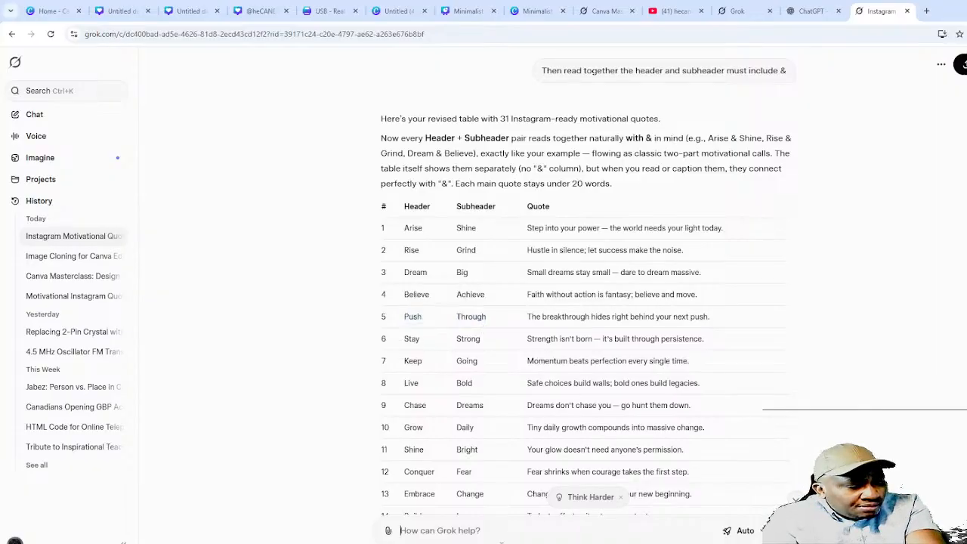
text(no. Push Through)
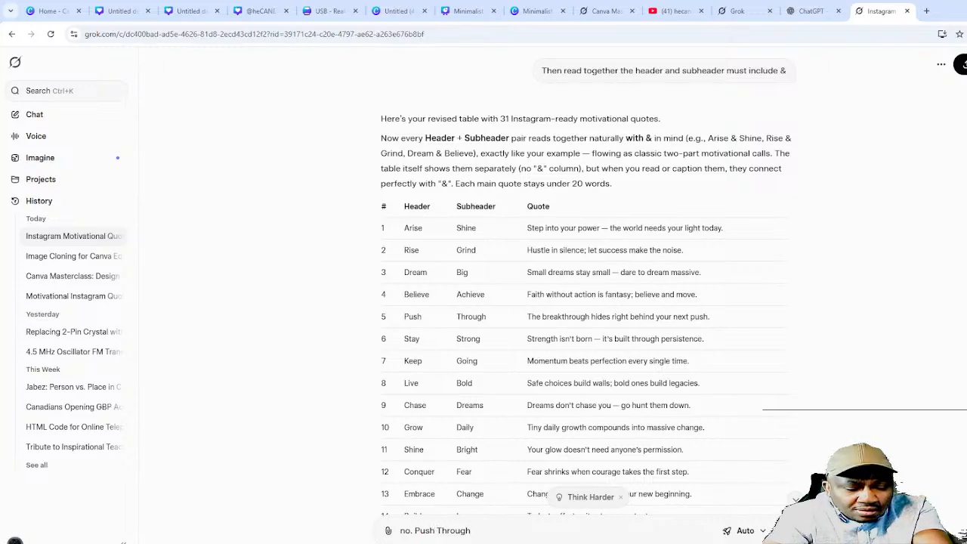
text(&)
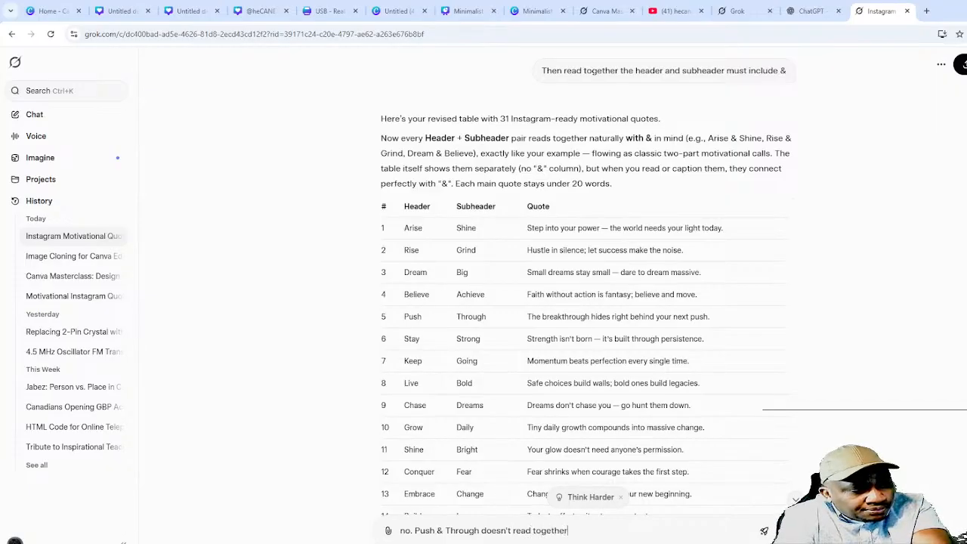
key(Return)
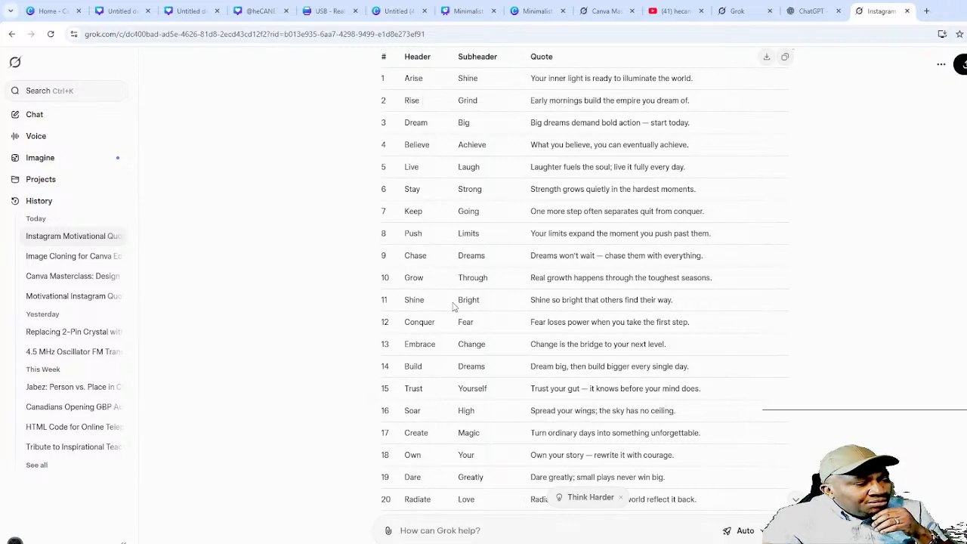
- Below the 31-row table, draft a follow-up asking how a two-word '&' header reads as one header
scroll(450, 337, up, 3)
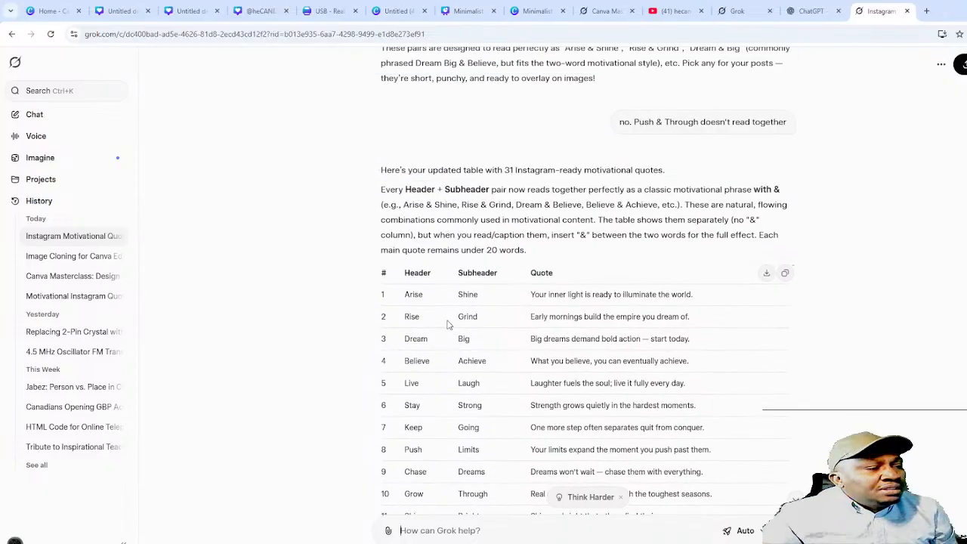
scroll(451, 325, up, 3)
scroll(459, 324, up, 3)
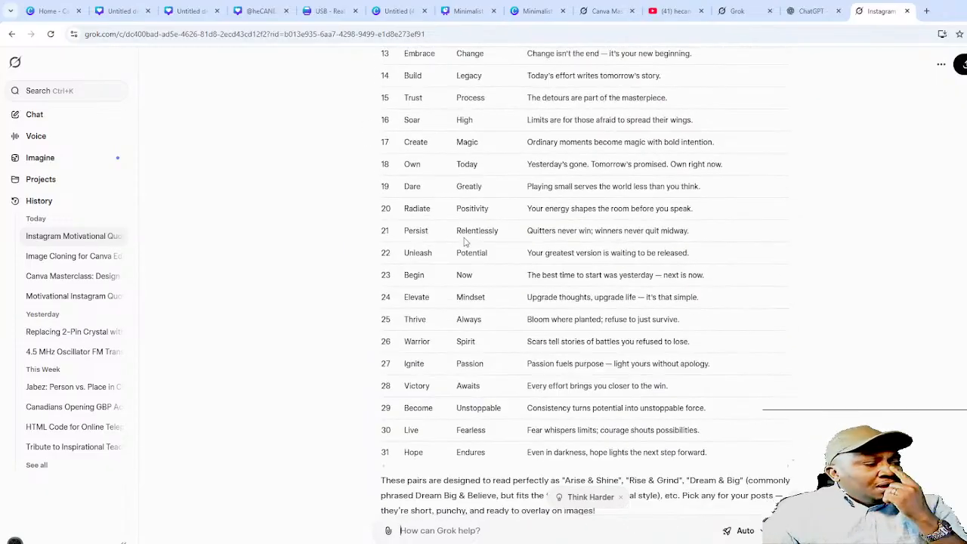
scroll(465, 242, up, 9)
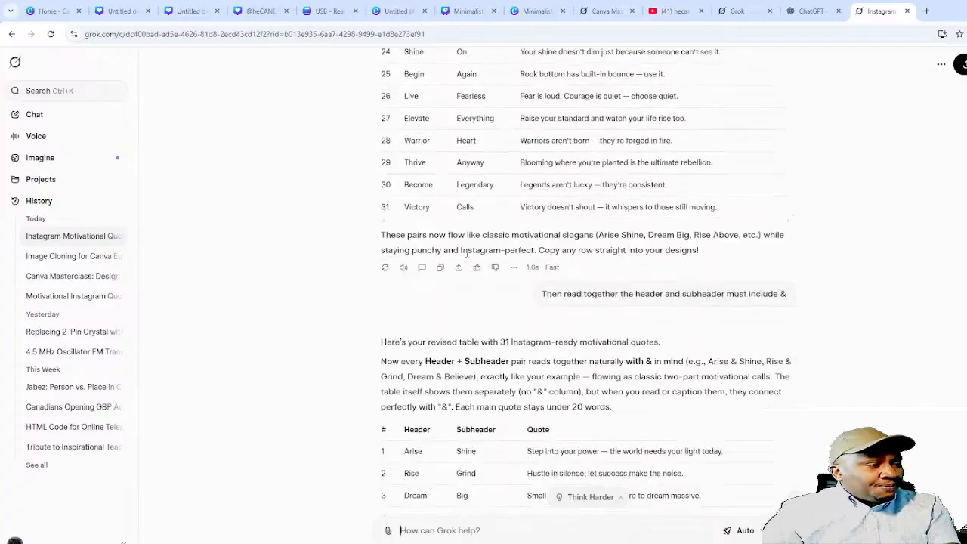
scroll(469, 265, down, 15)
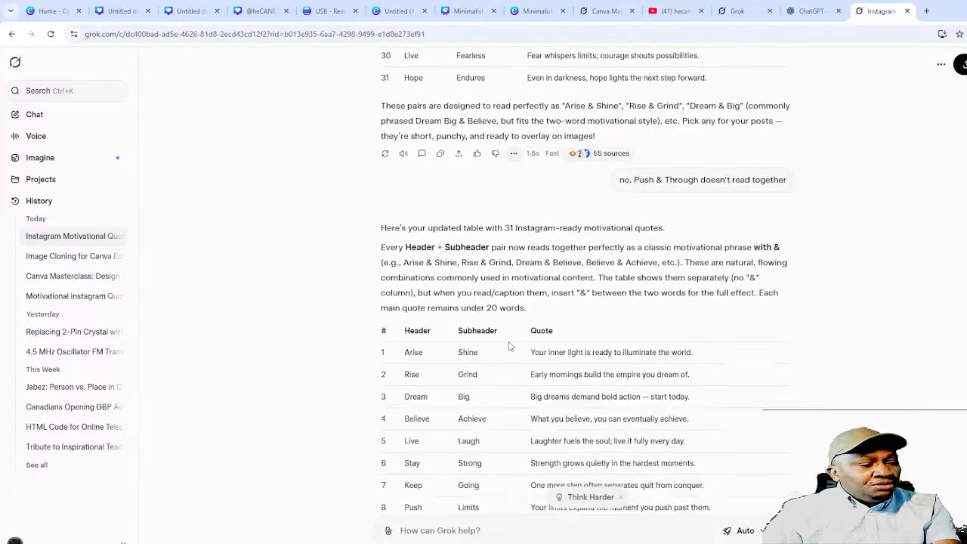
scroll(510, 346, down, 9)
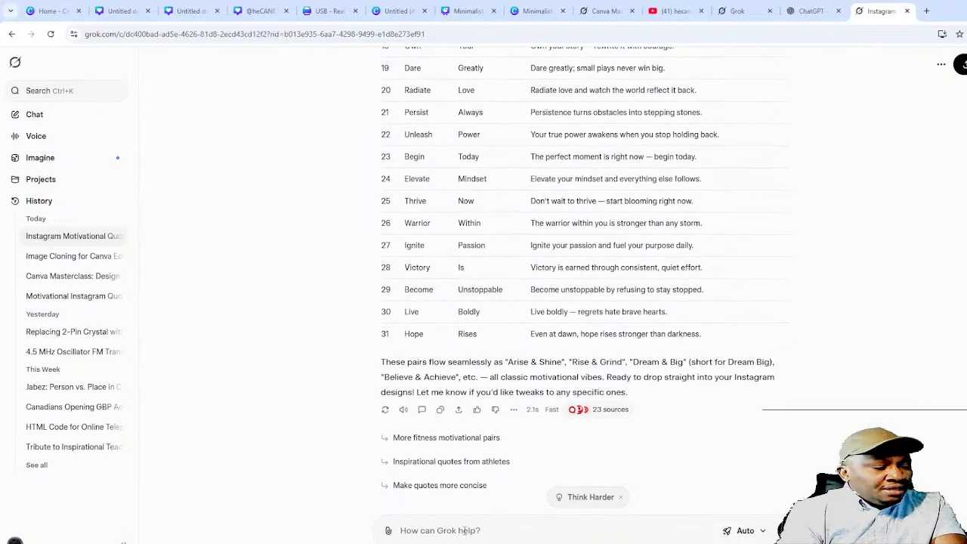
text(image for)
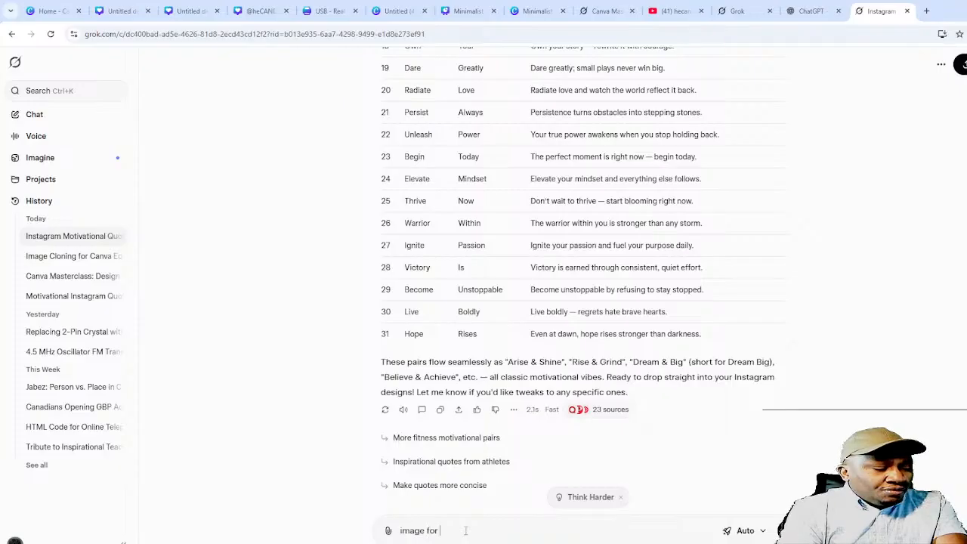
text( one momen)
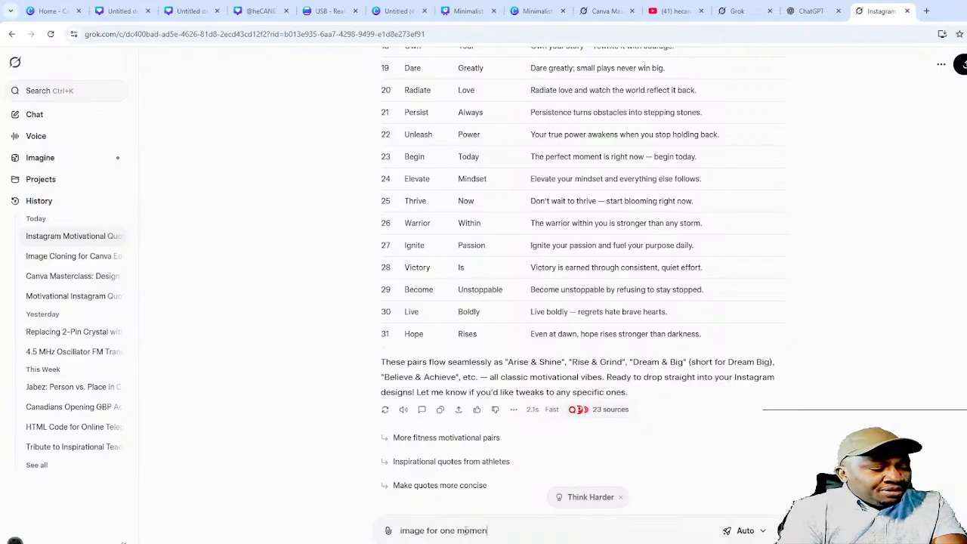
text(t that there is only one header, how would a two-word heae)
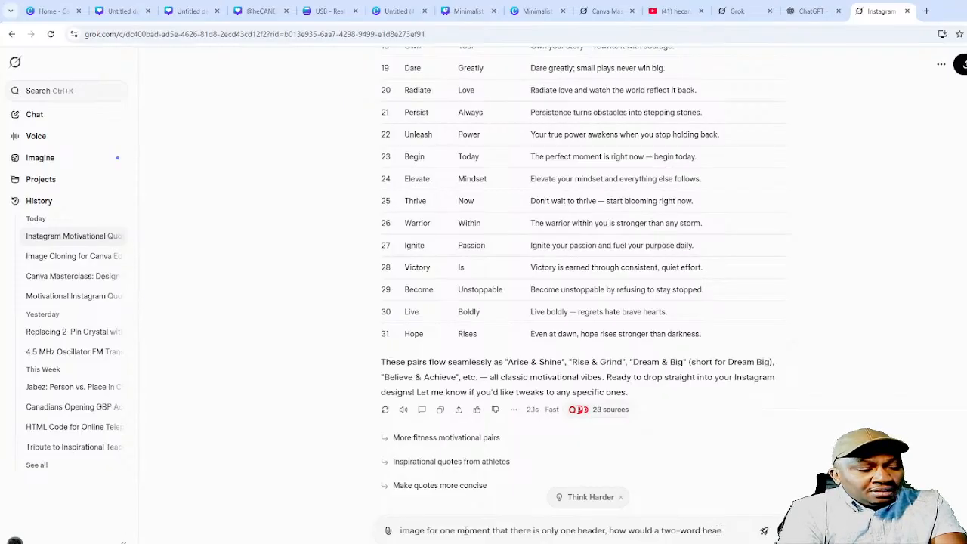
text(d with & read)
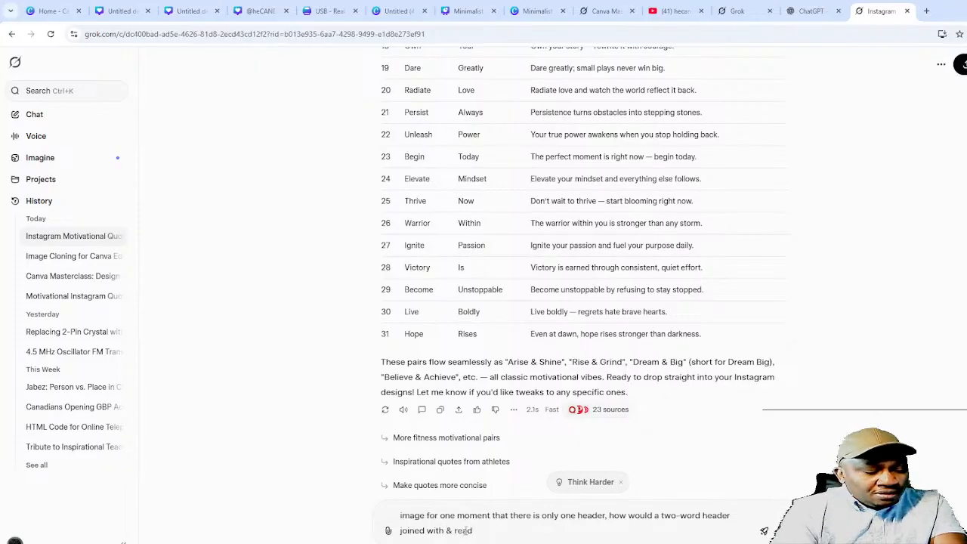
- Send the two-word '&' header question to Grok and follow the chat while it searches the web
key(Return)
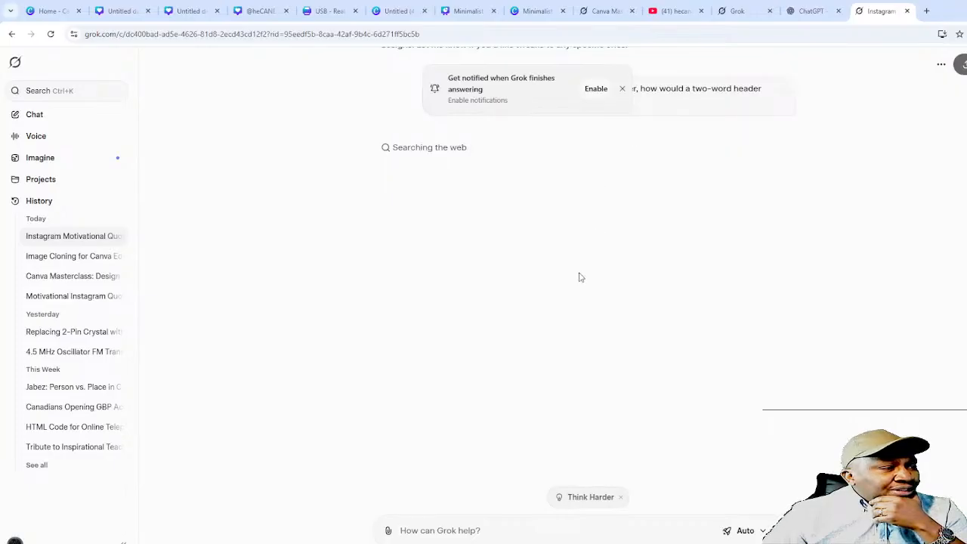
scroll(574, 287, up, 2)
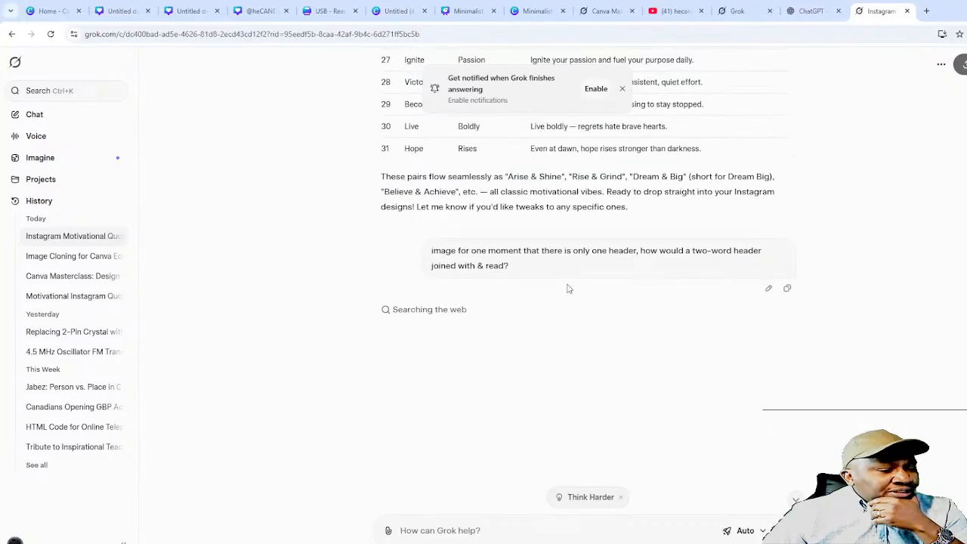
scroll(567, 287, down, 1)
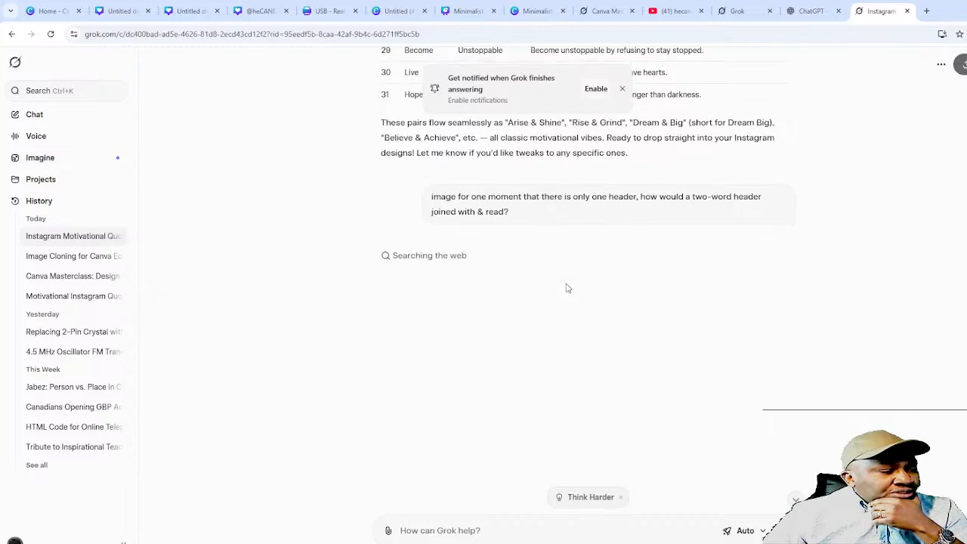
scroll(562, 287, down, 2)
scroll(559, 287, up, 4)
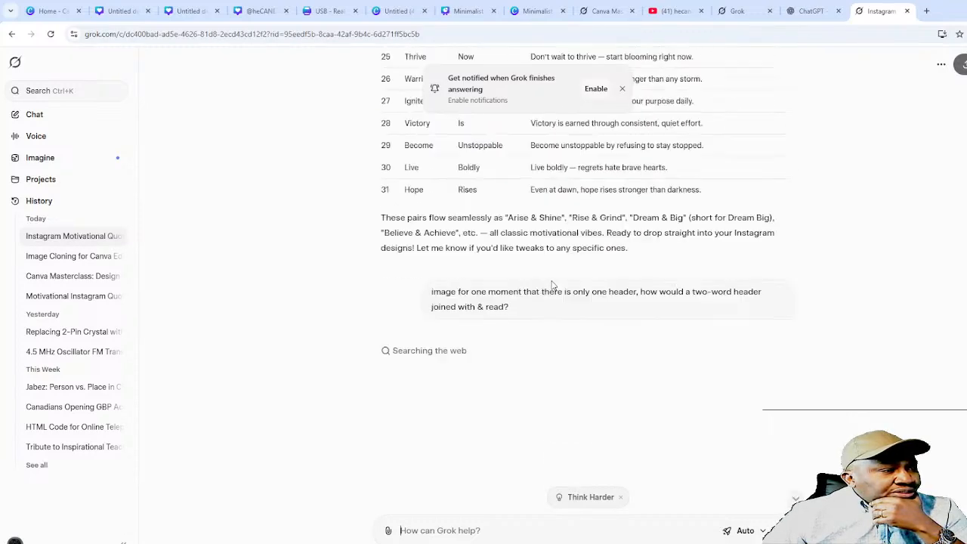
scroll(545, 286, down, 3)
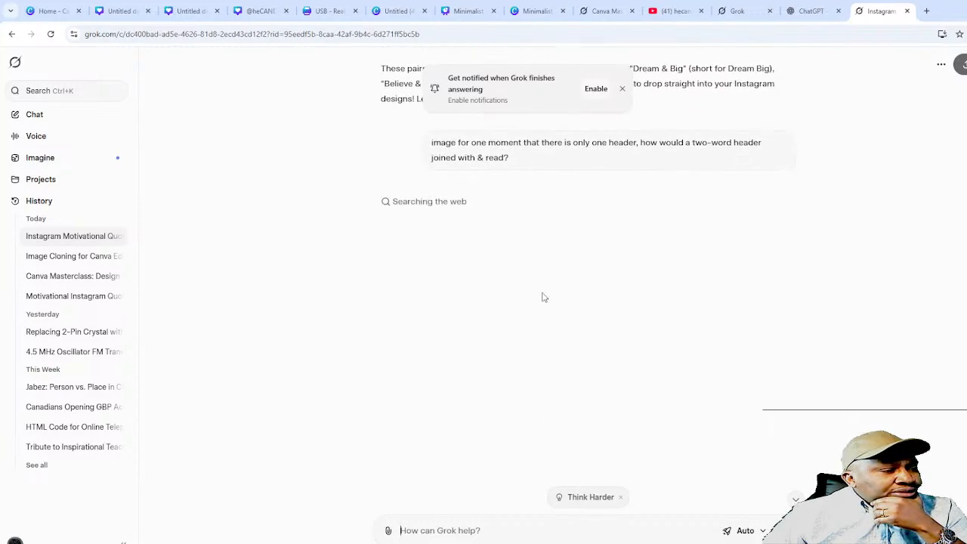
scroll(542, 297, down, 1)
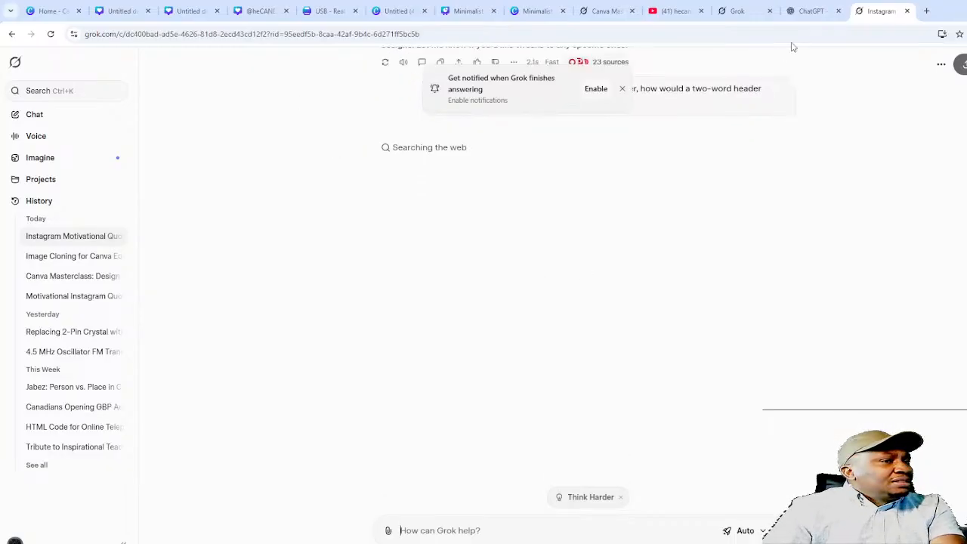
scroll(811, 133, up, 2)
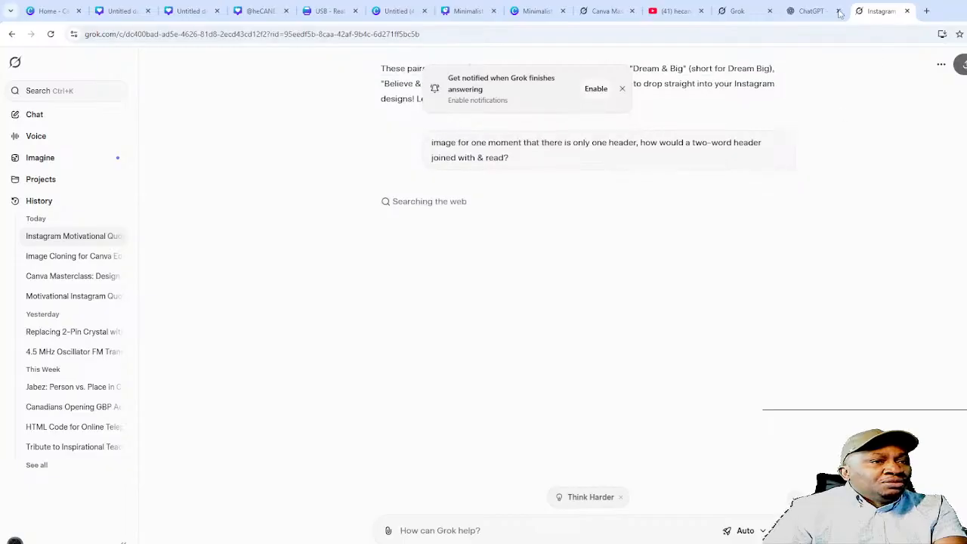
- In ChatGPT, try the 'Option 1' Canva design link, dismiss the safety warning, then start a new tab
click(809, 11)
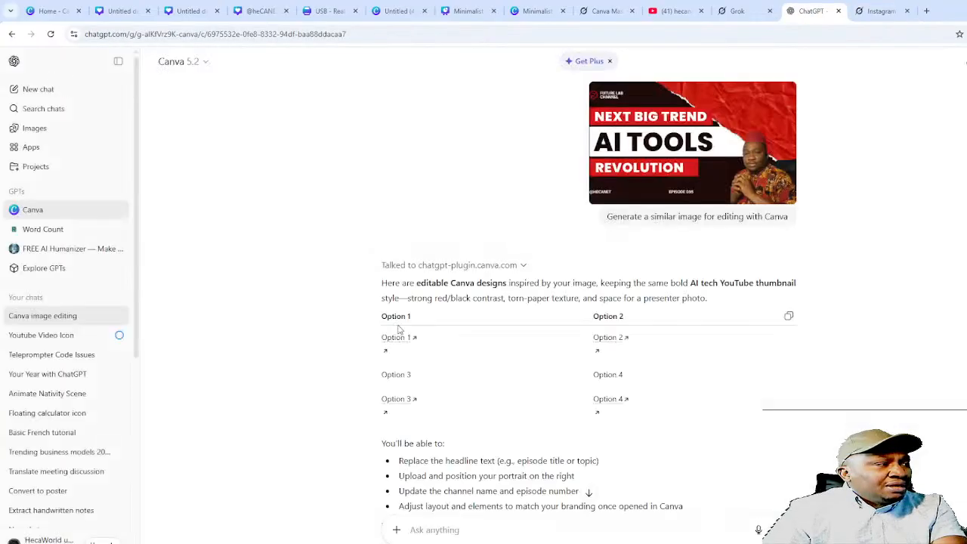
scroll(628, 244, down, 2)
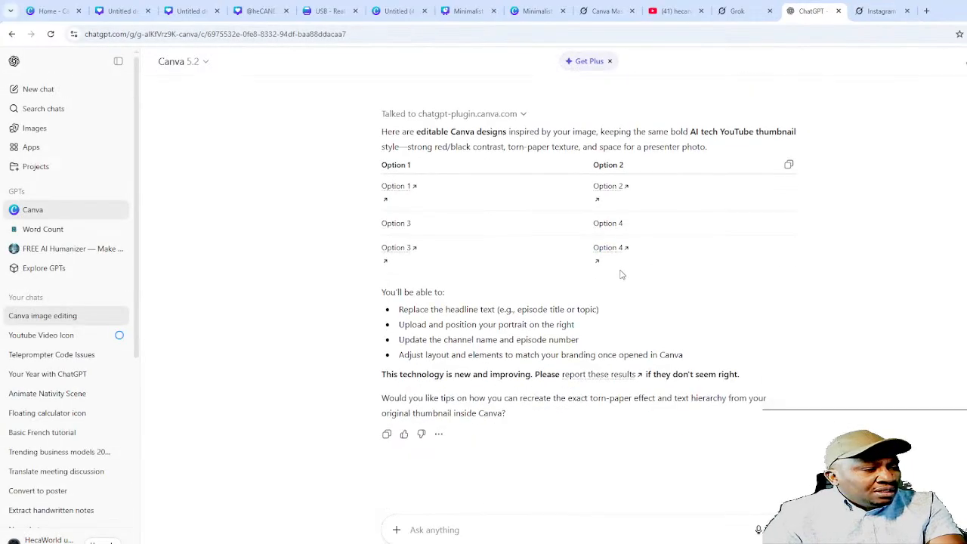
scroll(619, 274, up, 2)
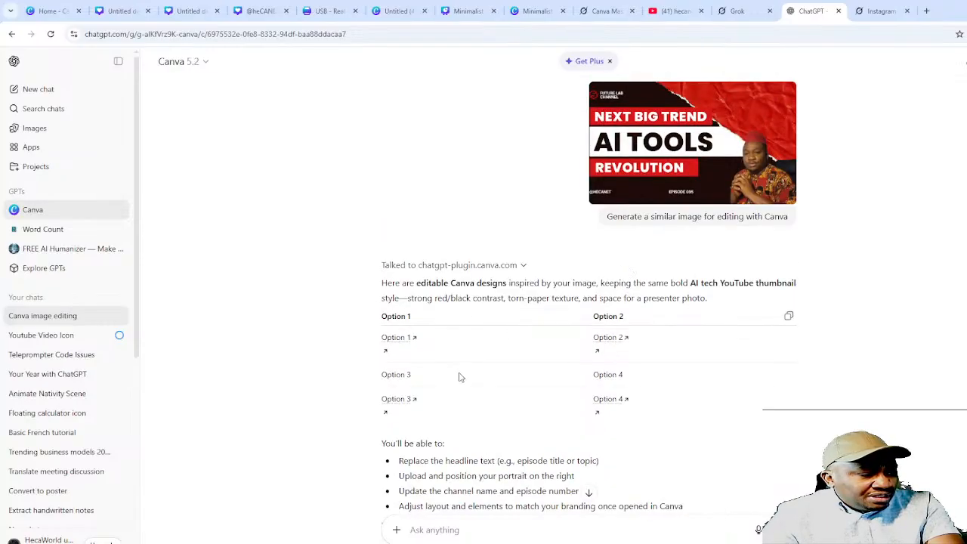
scroll(458, 378, down, 2)
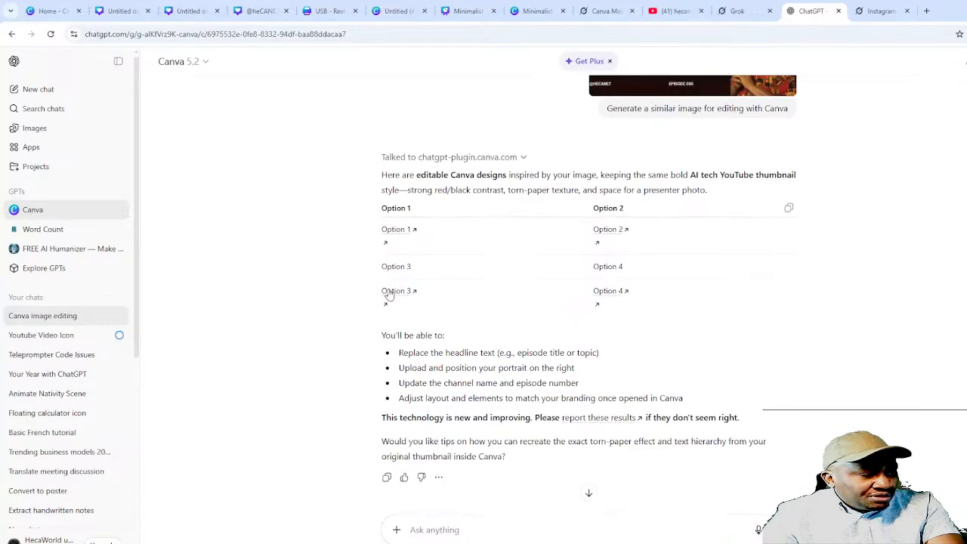
click(396, 232)
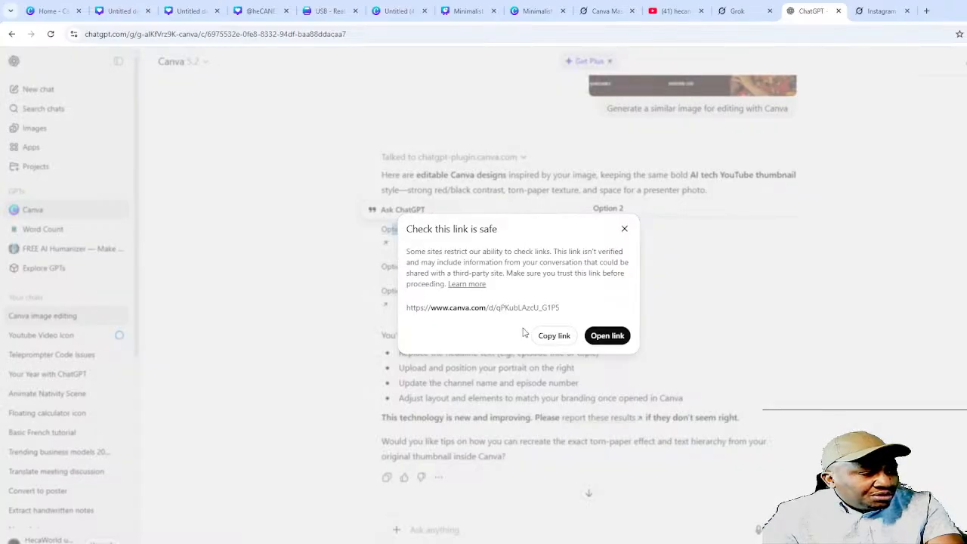
click(626, 230)
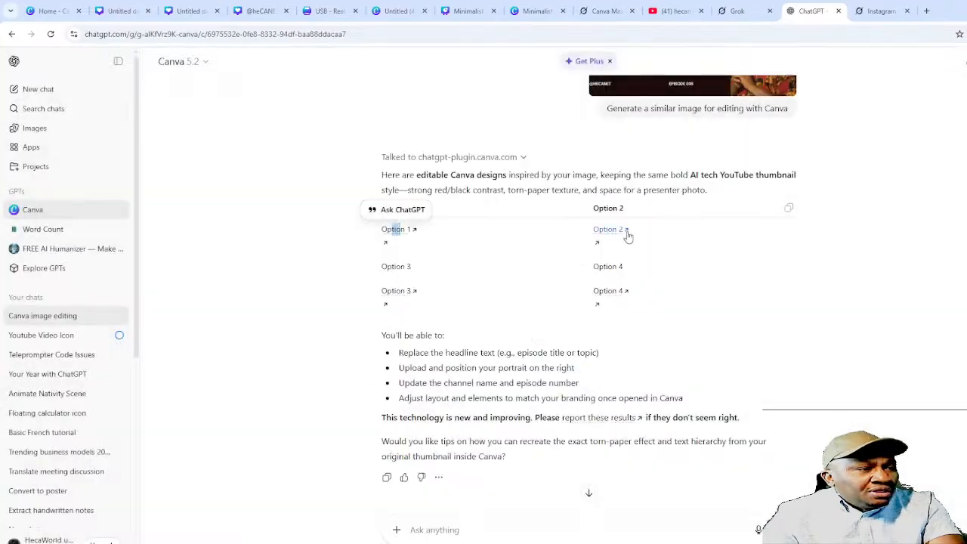
click(927, 11)
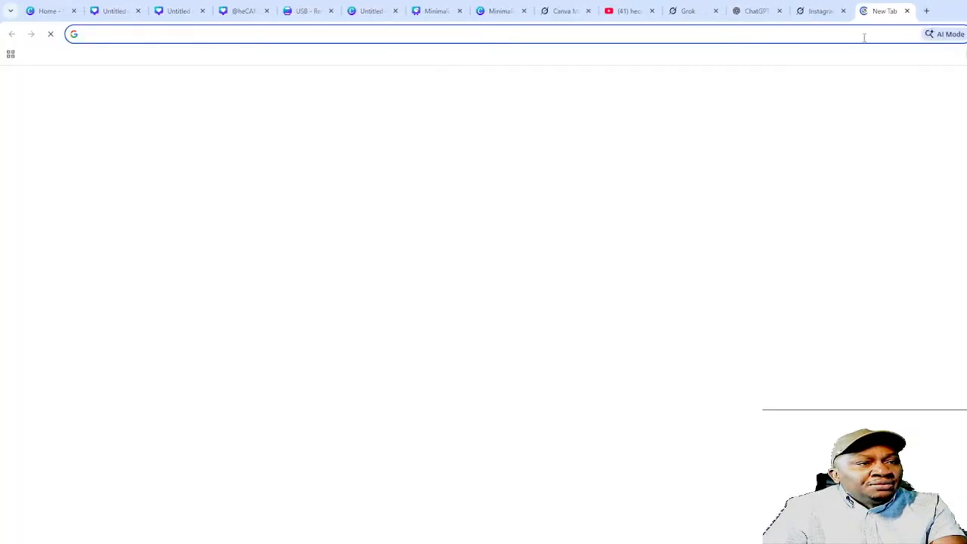
- Search Google for 'google drive' and open the 'Google Drive: Sign-in' result
text(drive)
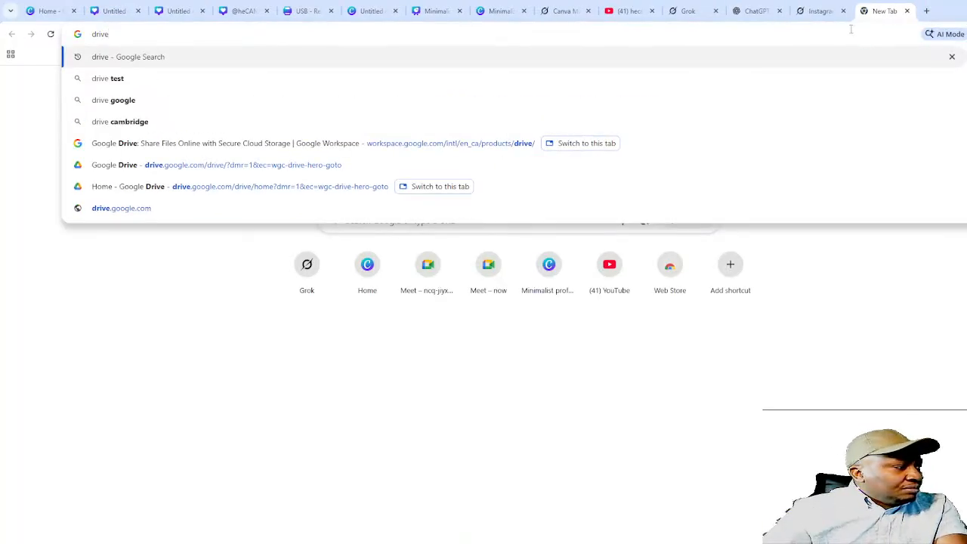
click(203, 151)
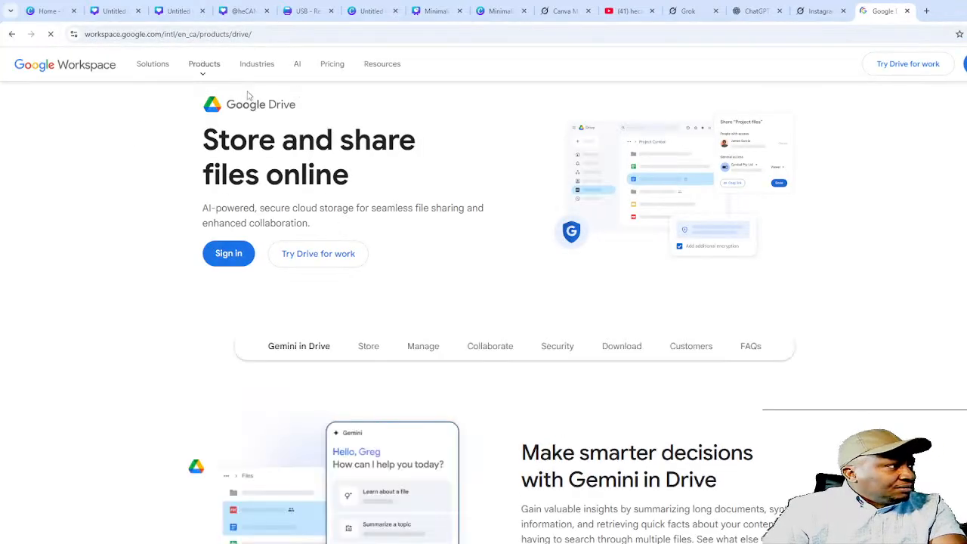
click(147, 36)
text(googgle)
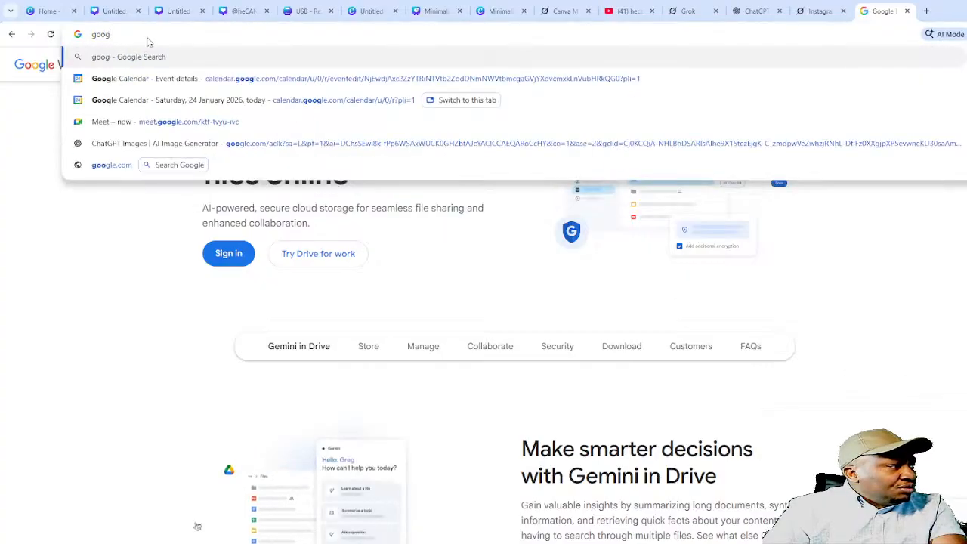
key(BackSpace)
key(BackSpace)
key(BackSpace)
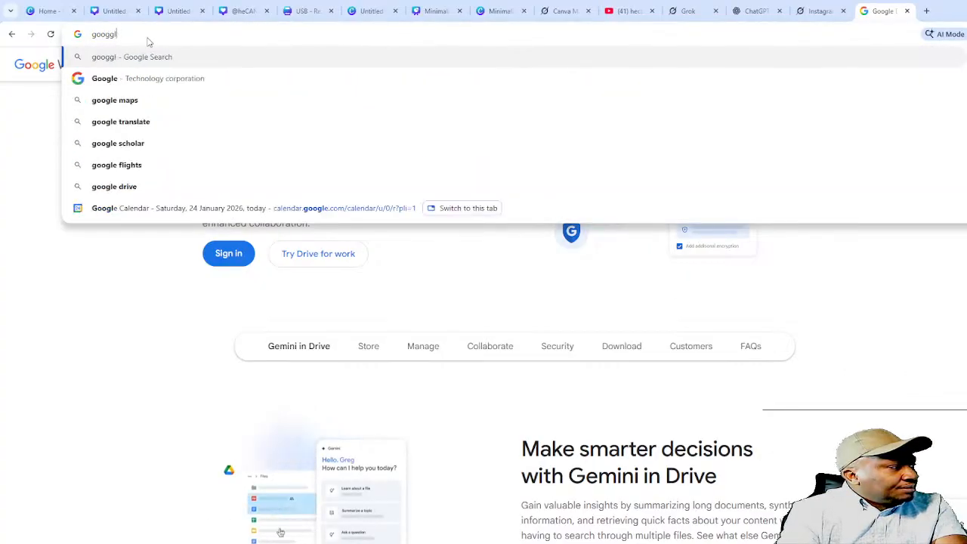
text(le drive)
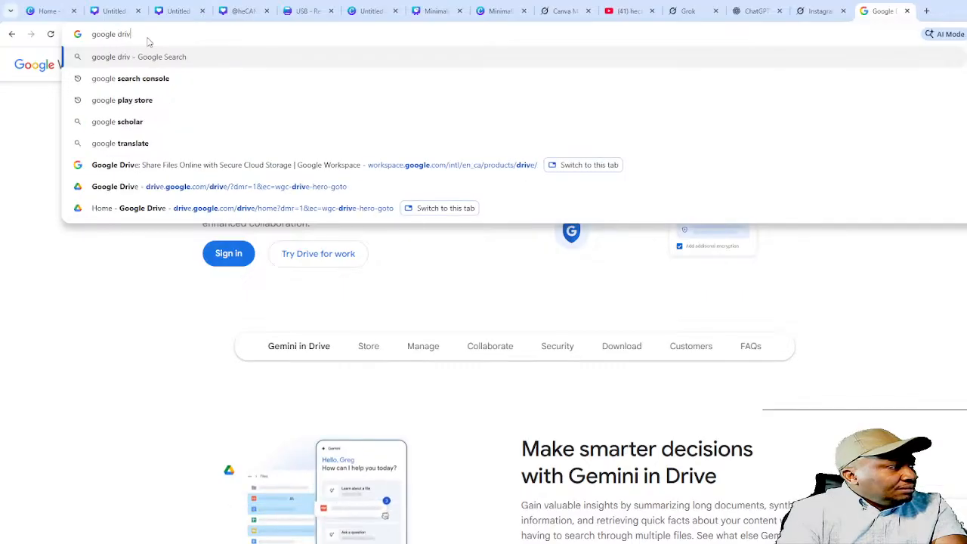
key(Return)
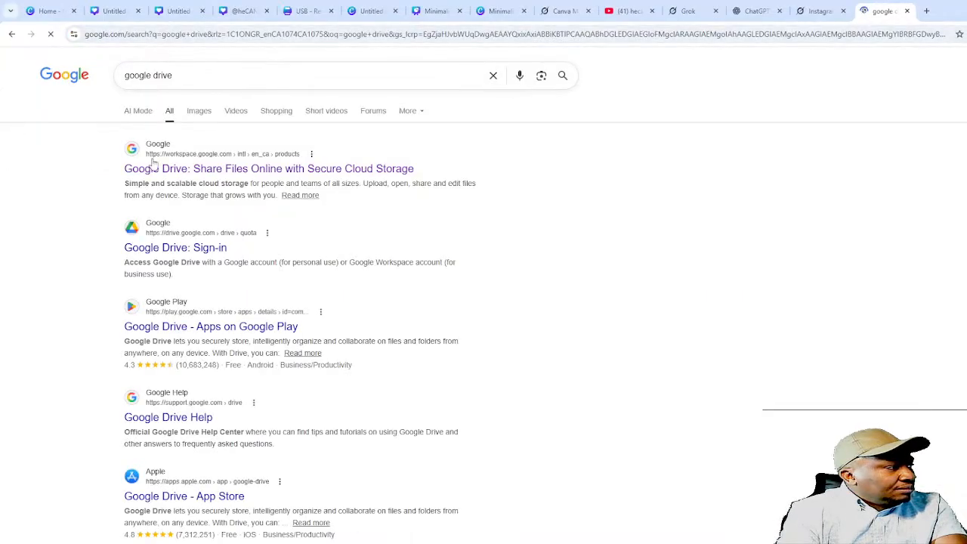
click(211, 247)
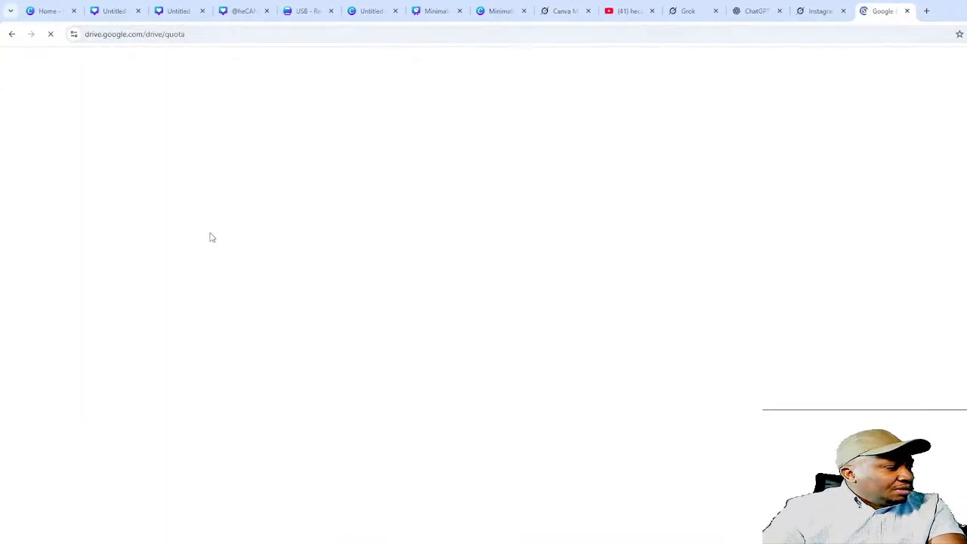
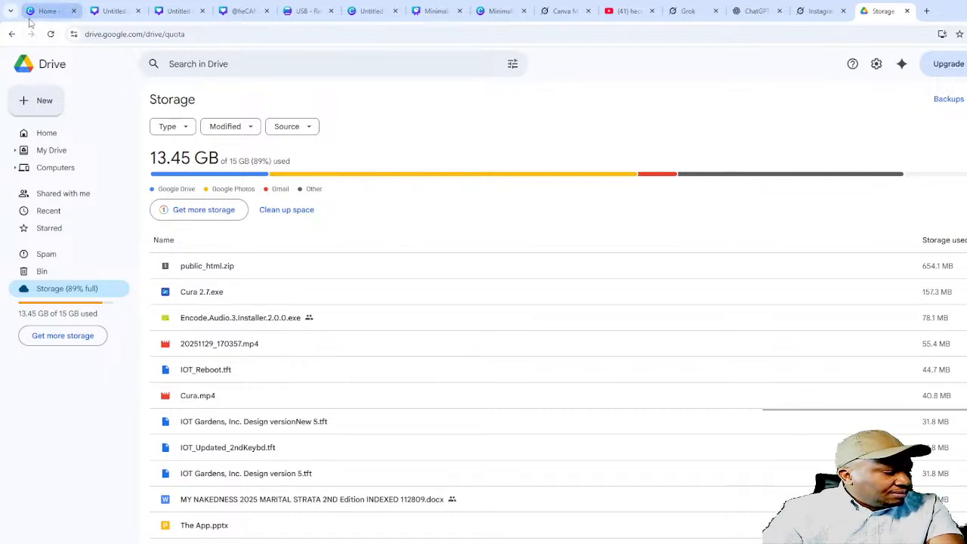
- Create a new blank Google Sheets spreadsheet, 'Untitled spreadsheet', from Google Drive
click(44, 103)
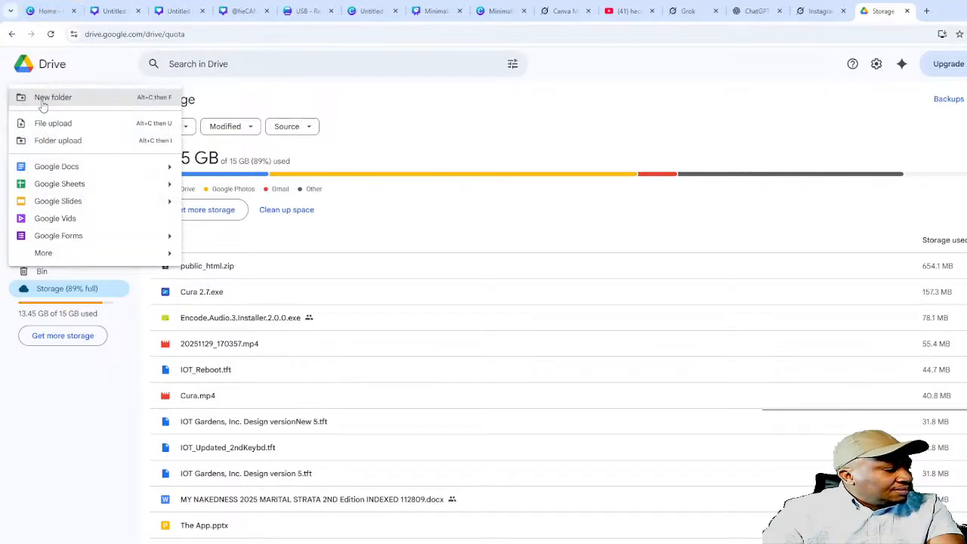
click(62, 187)
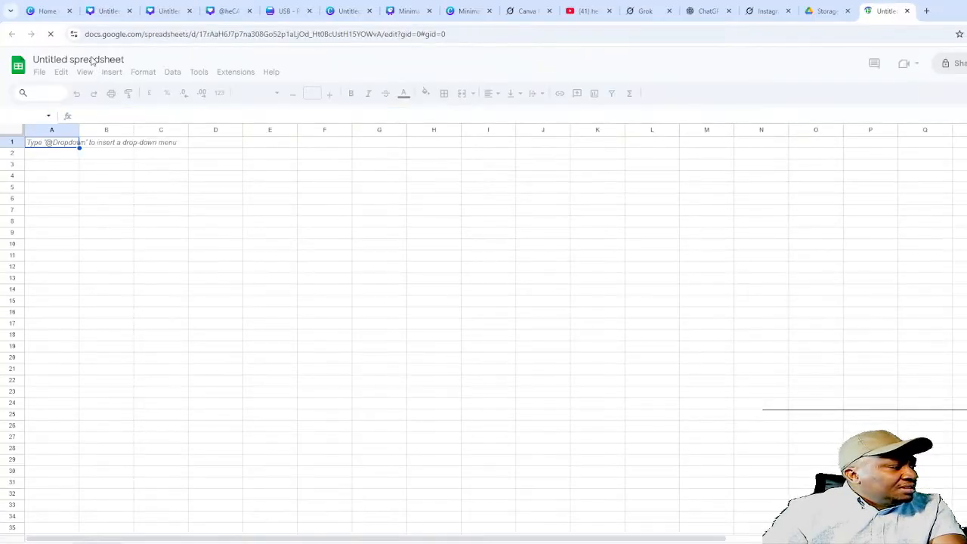
- Rename the spreadsheet to 'Daily motivational' and delete the stray 'D' from cell A1
double_click(91, 61)
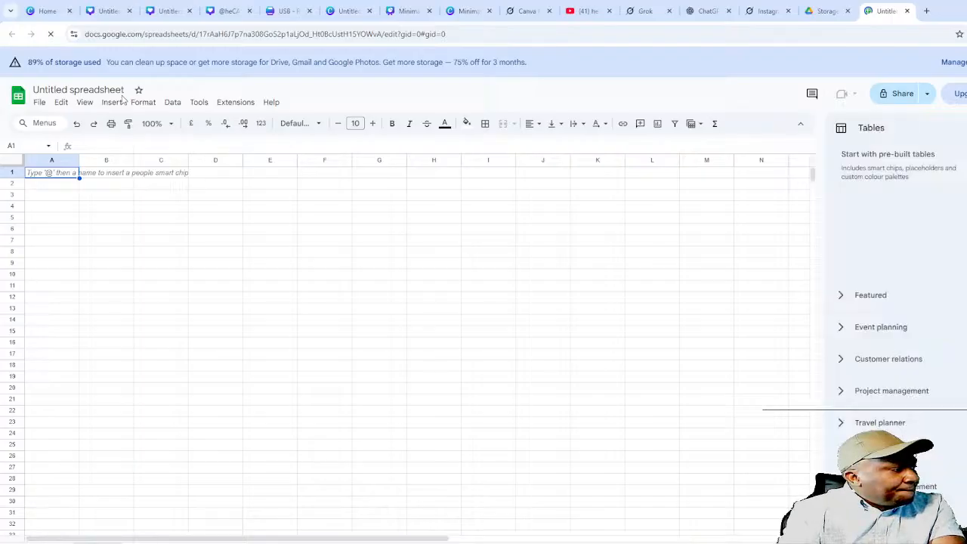
text(D)
click(106, 88)
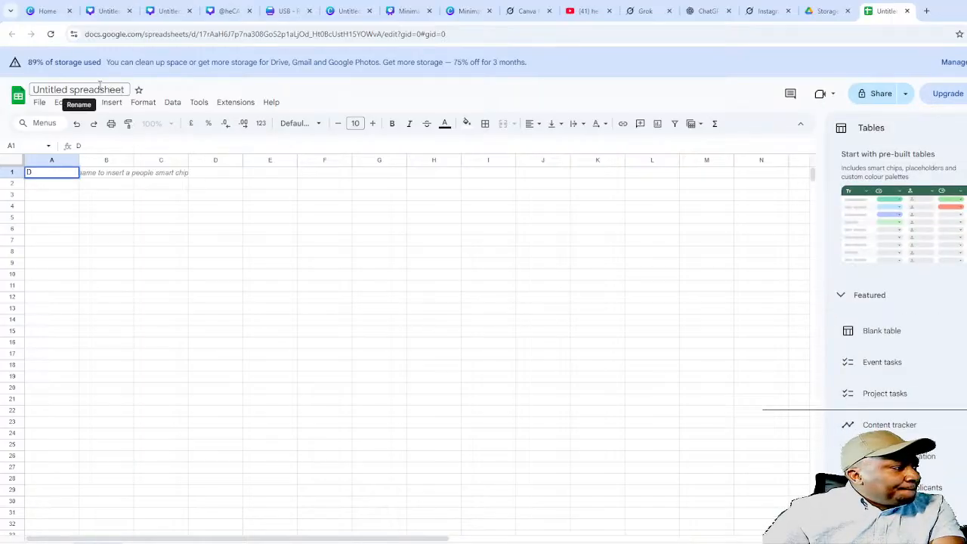
double_click(106, 90)
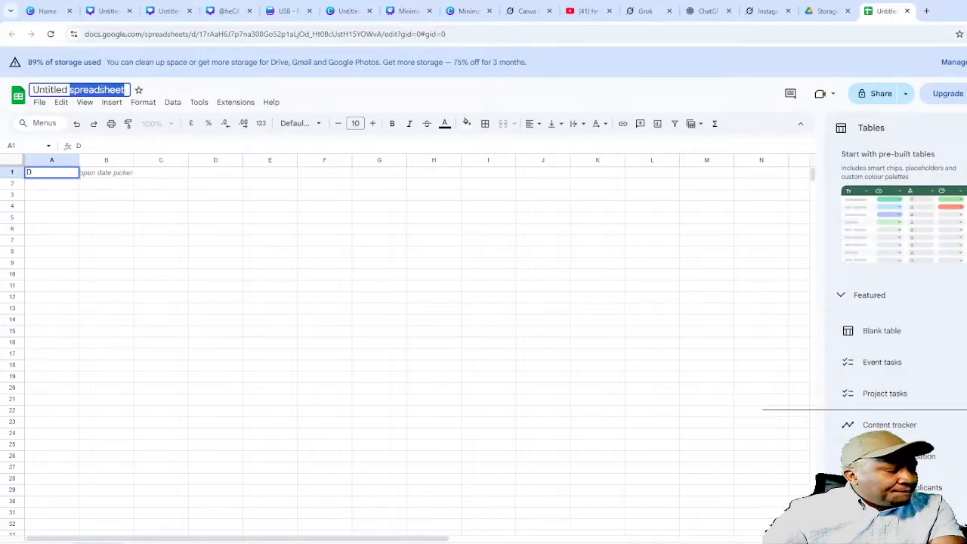
key(BackSpace)
key(BackSpace)
key(BackSpace)
key(BackSpace)
key(BackSpace)
key(BackSpace)
key(BackSpace)
key(BackSpace)
key(BackSpace)
key(BackSpace)
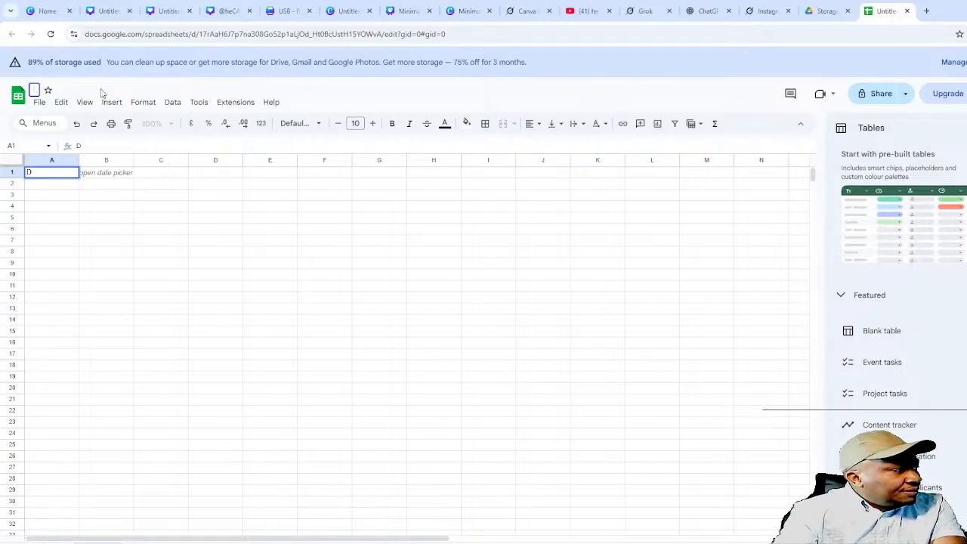
text(Daat)
key(BackSpace)
key(BackSpace)
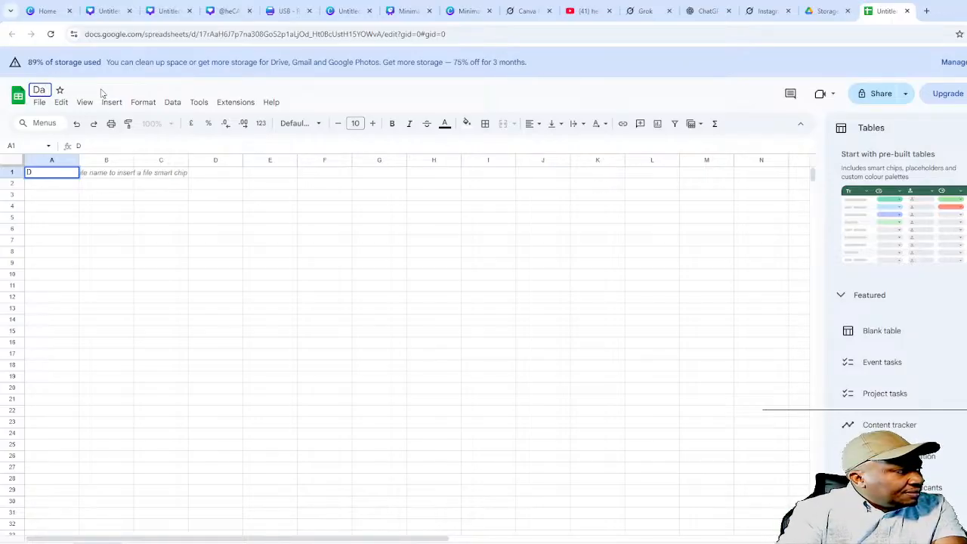
text(ily mo)
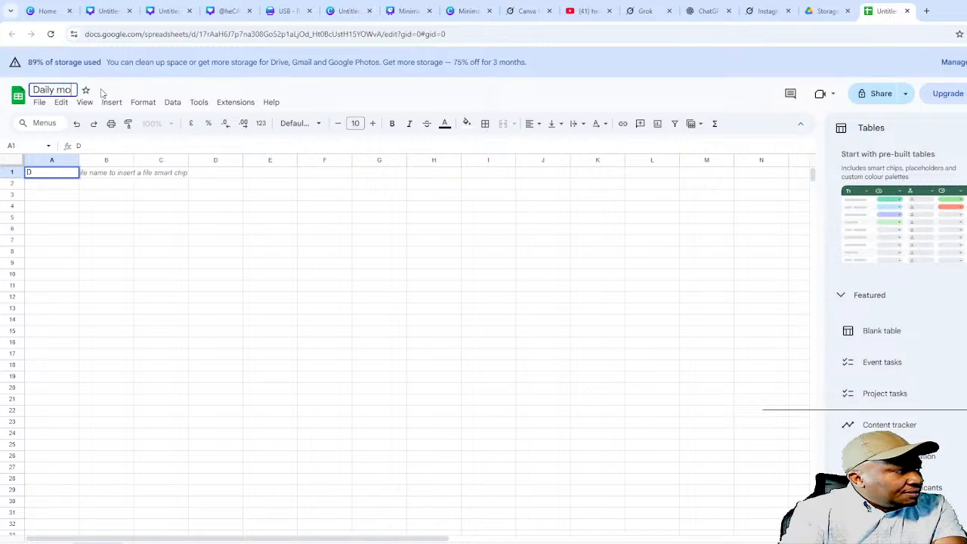
text(tivational)
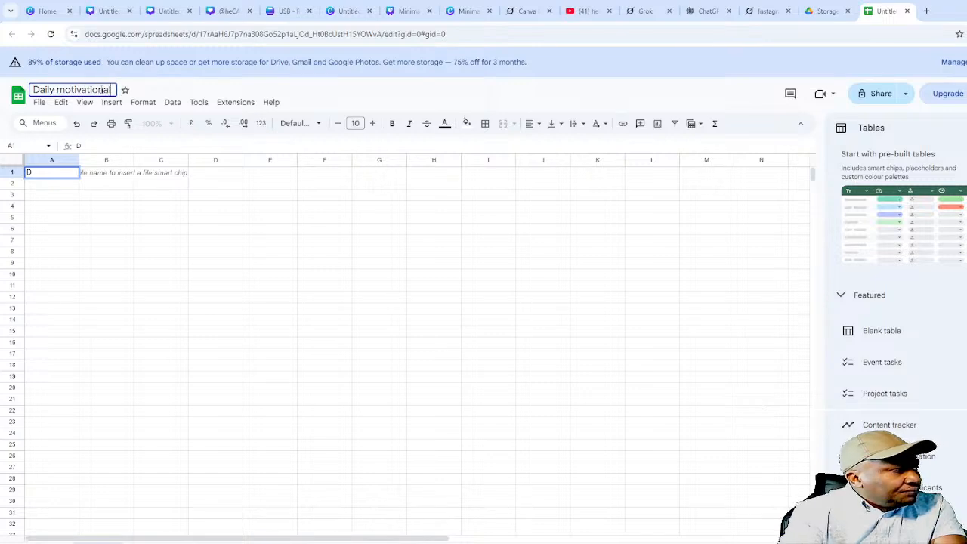
click(66, 266)
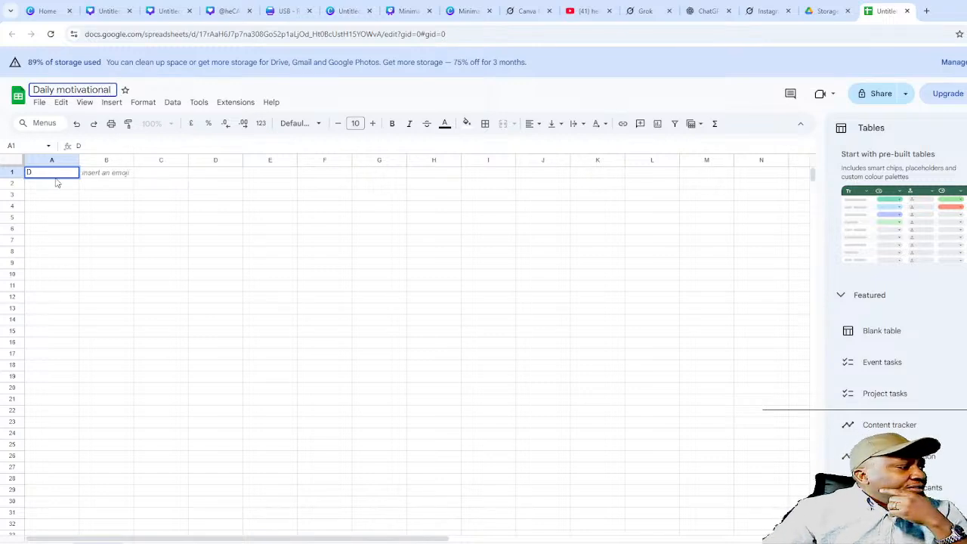
click(47, 175)
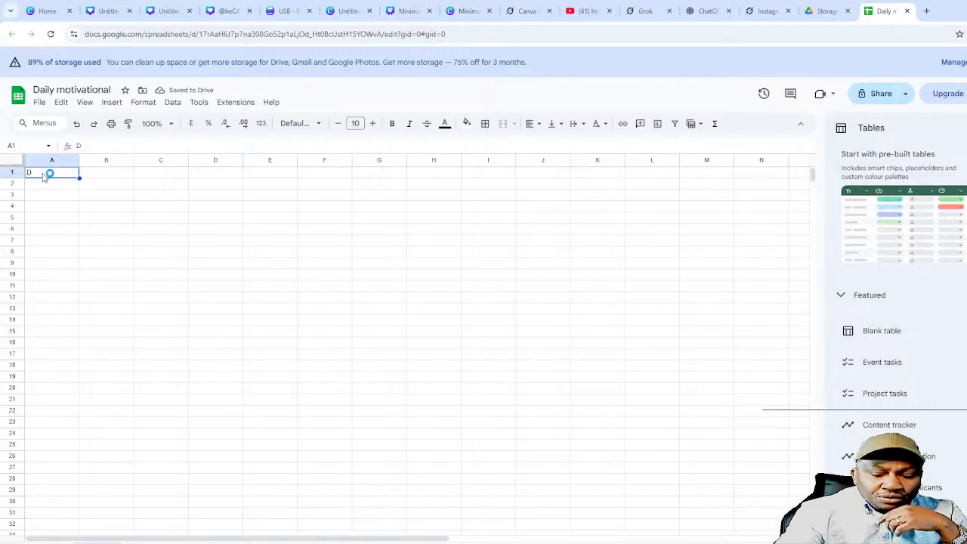
key(Delete)
click(217, 219)
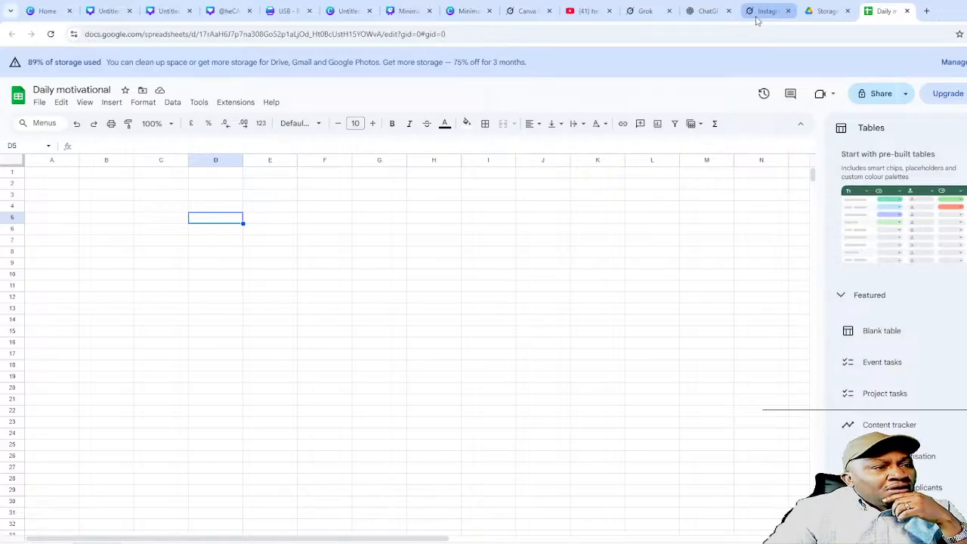
- Browse the Grok chats, including the earlier Motivational Instagram quotes chat, for the updated table
click(765, 12)
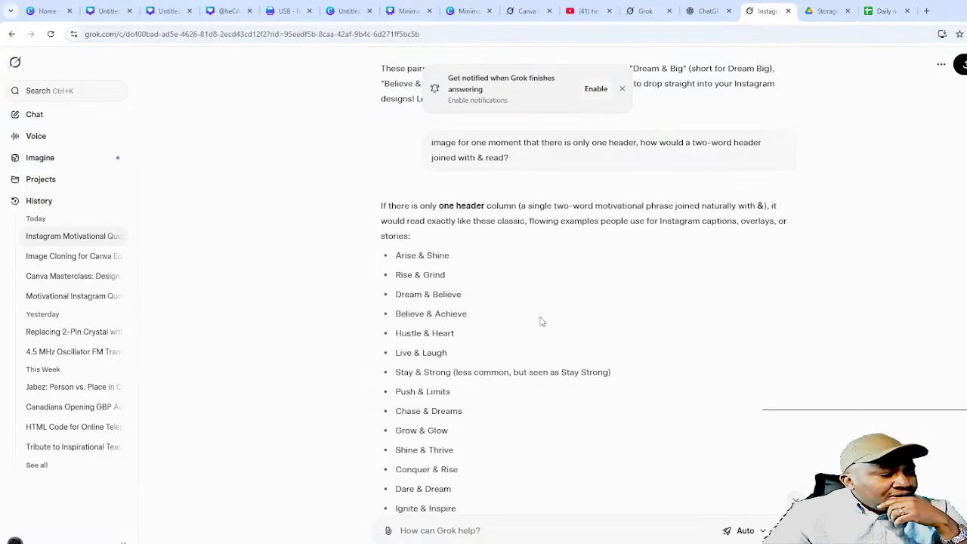
scroll(505, 401, down, 1)
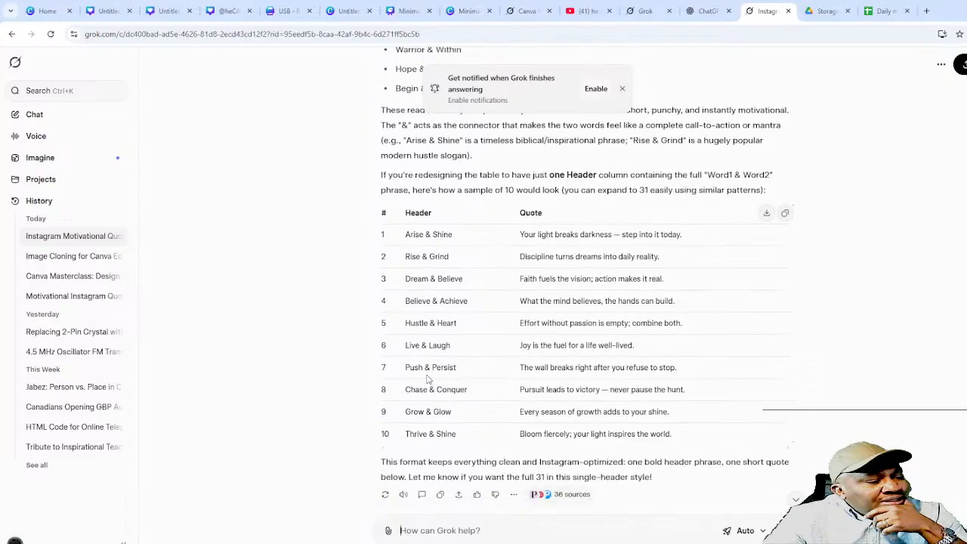
scroll(446, 398, up, 15)
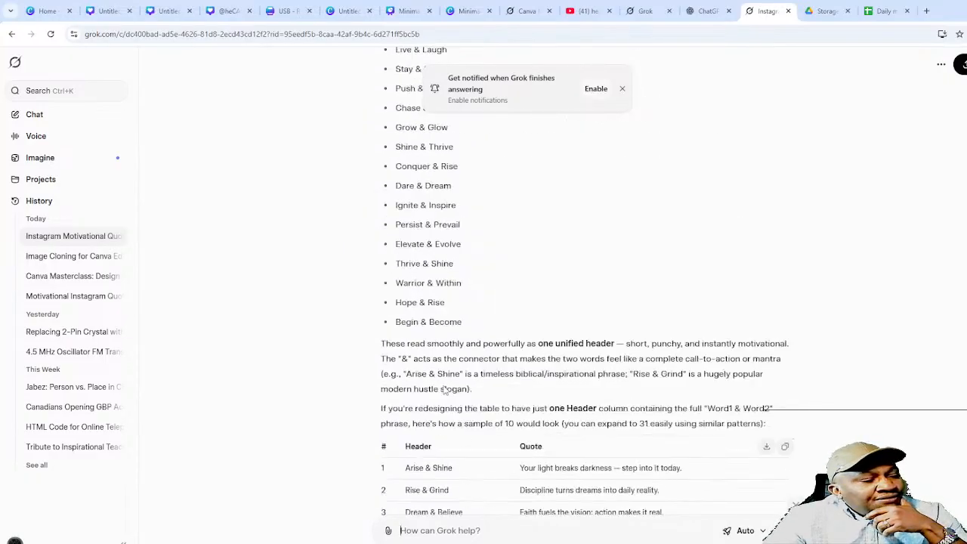
scroll(446, 388, up, 6)
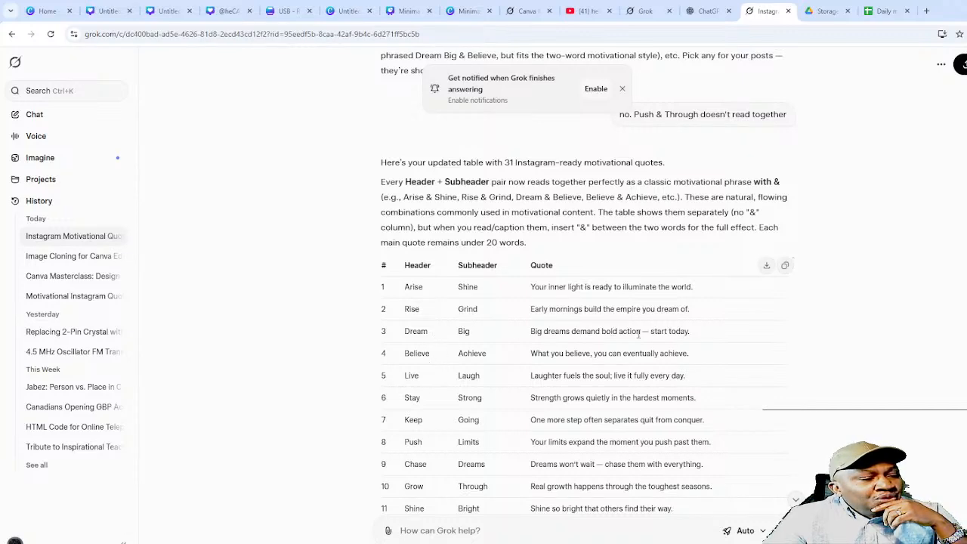
scroll(641, 333, up, 10)
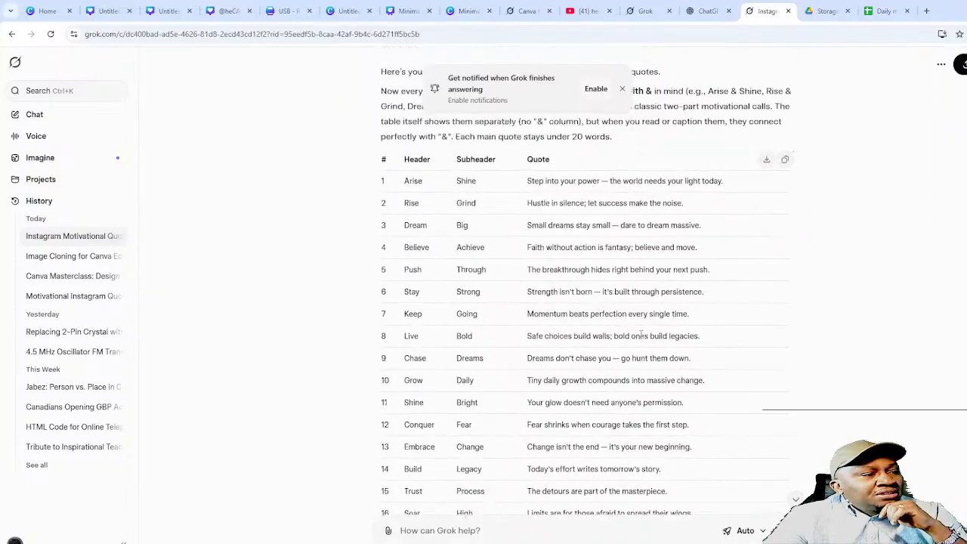
scroll(641, 335, down, 5)
scroll(641, 333, up, 12)
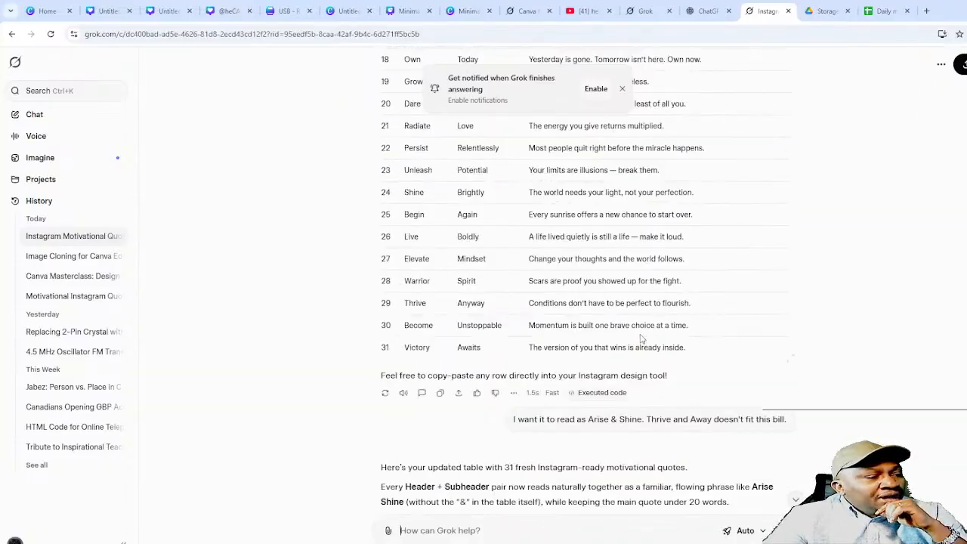
scroll(641, 338, up, 8)
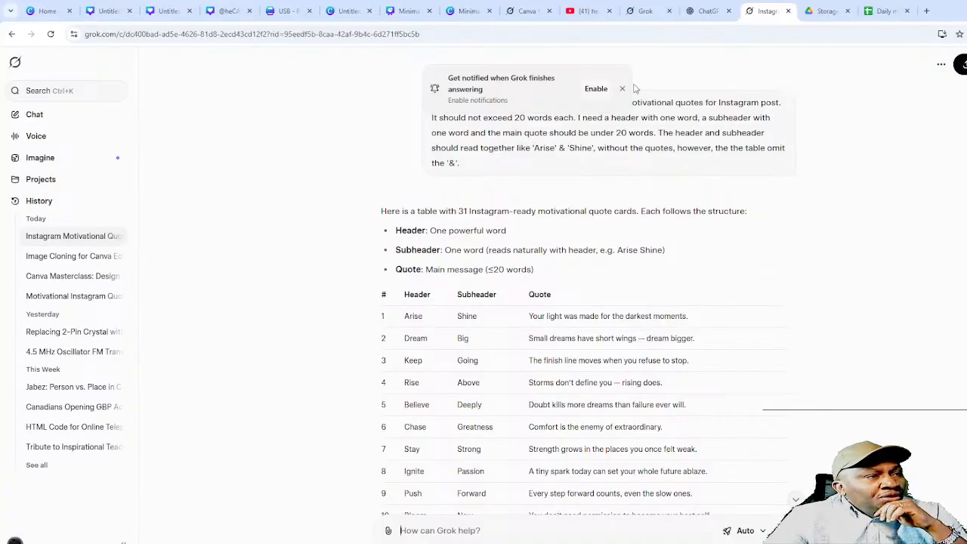
click(641, 13)
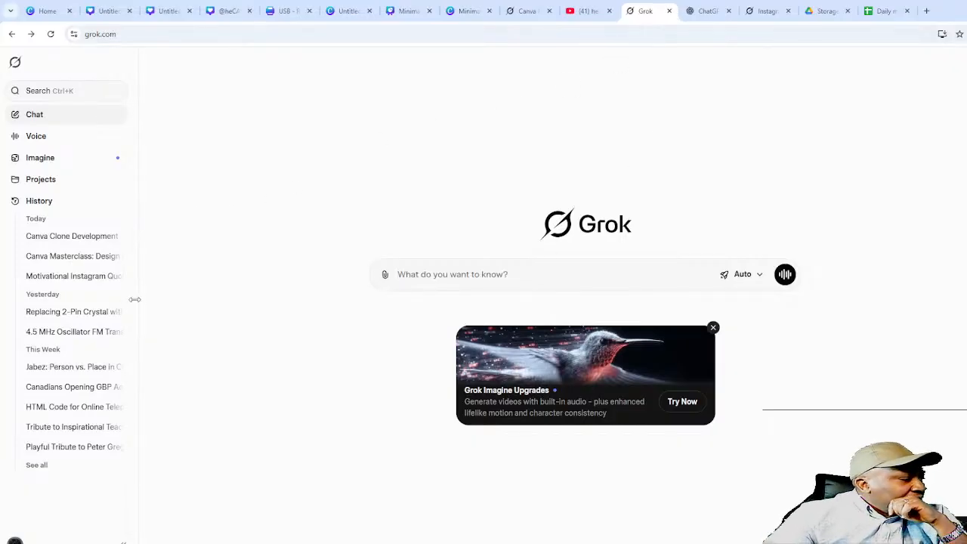
click(59, 281)
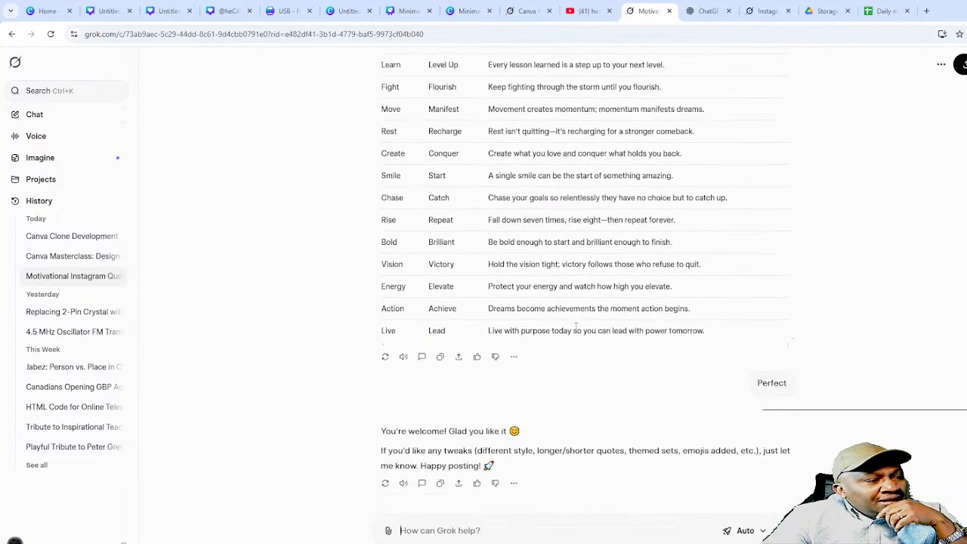
scroll(576, 326, up, 10)
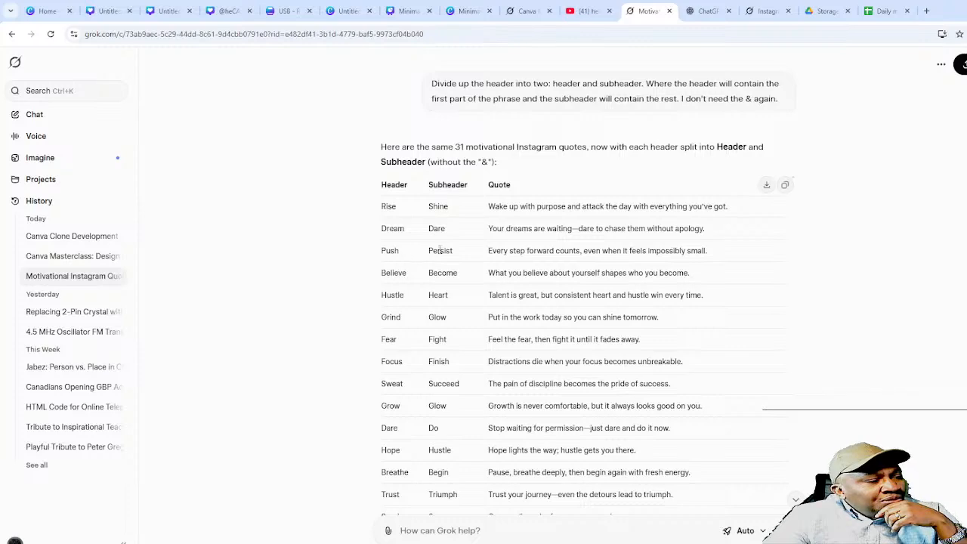
scroll(436, 313, down, 1)
scroll(438, 310, up, 3)
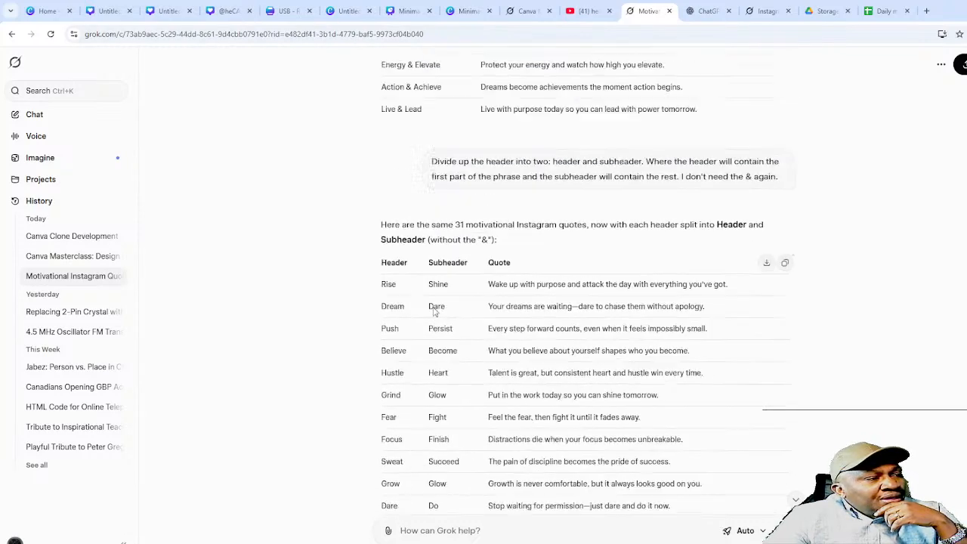
- In the Instagram quotes Grok chat, copy the updated 31-row Header/Subheader/Quote table
click(722, 11)
click(766, 11)
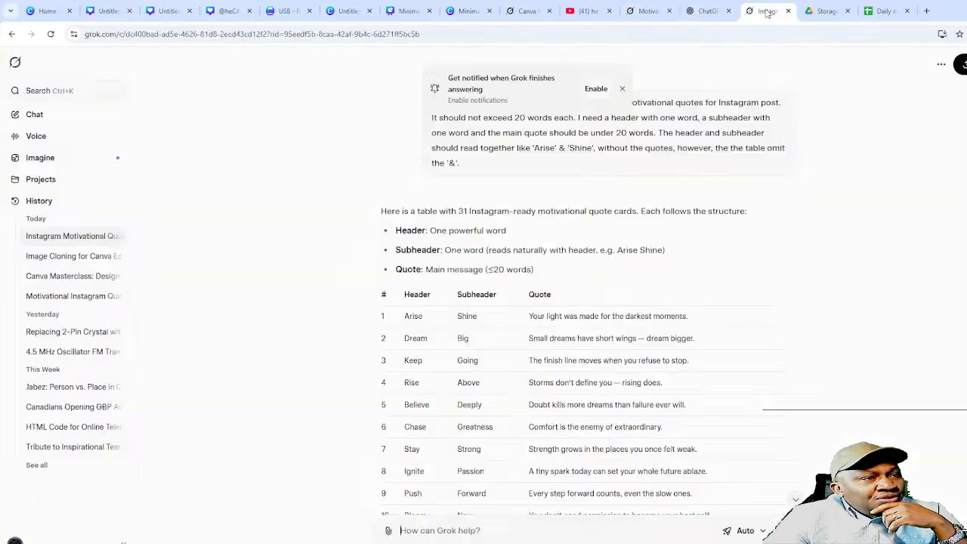
scroll(550, 271, down, 15)
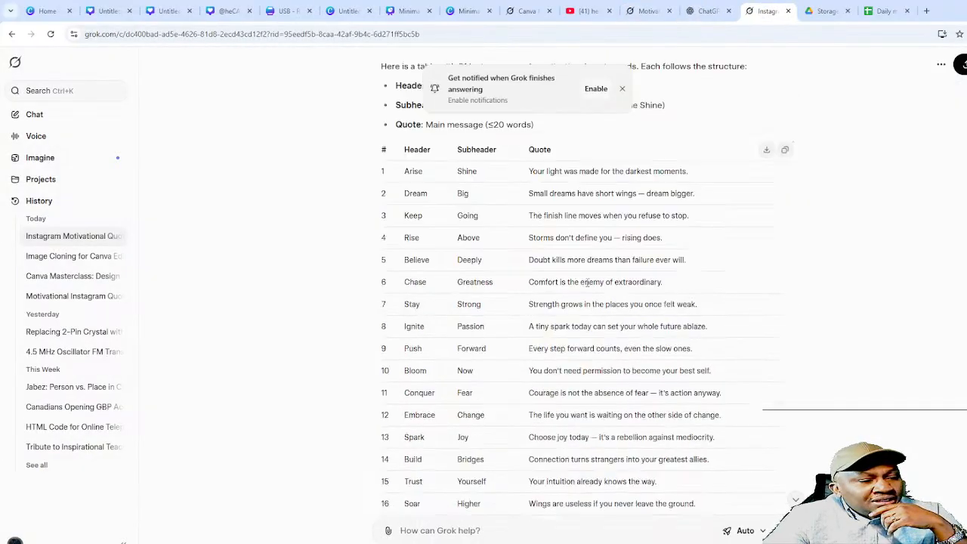
scroll(620, 344, down, 15)
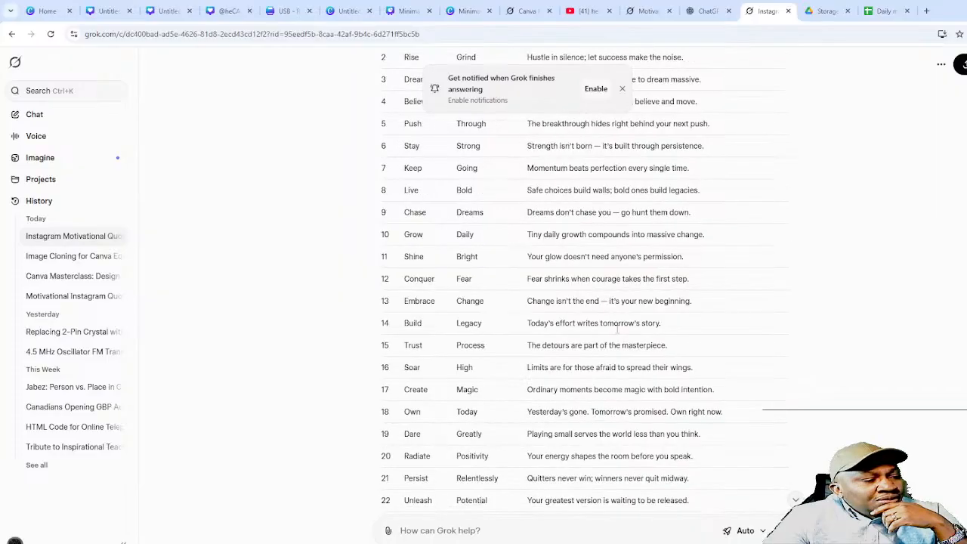
scroll(635, 308, down, 9)
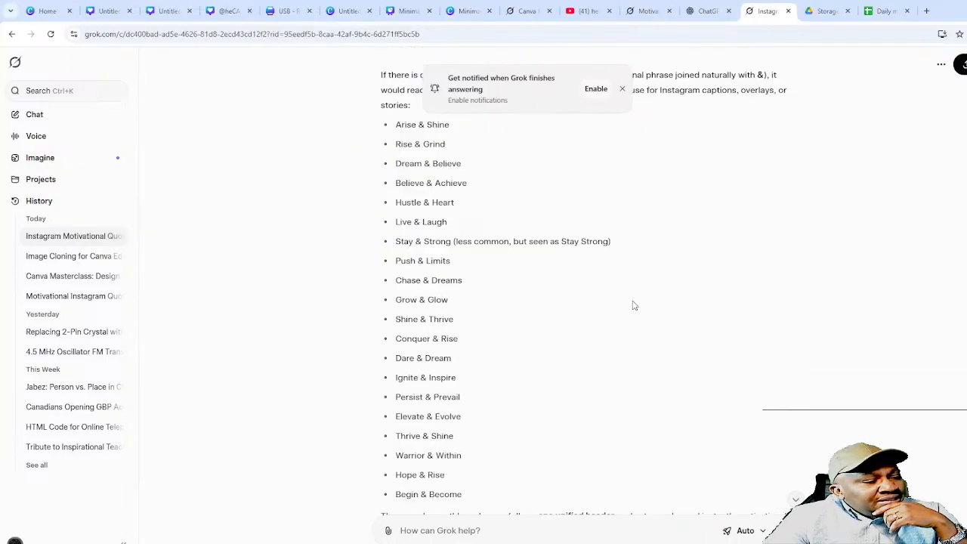
scroll(633, 304, up, 5)
scroll(639, 305, down, 5)
scroll(658, 302, down, 3)
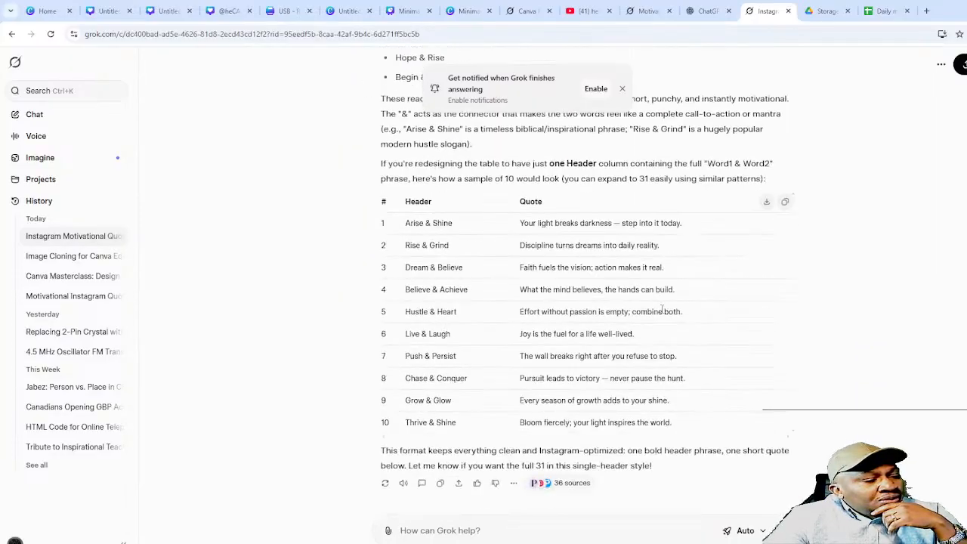
scroll(653, 304, up, 15)
scroll(645, 305, down, 10)
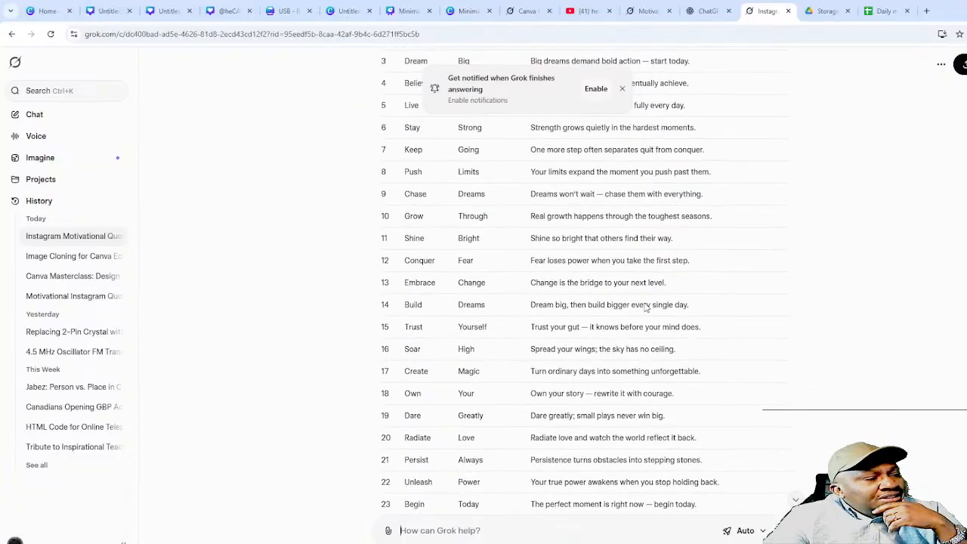
scroll(725, 298, up, 4)
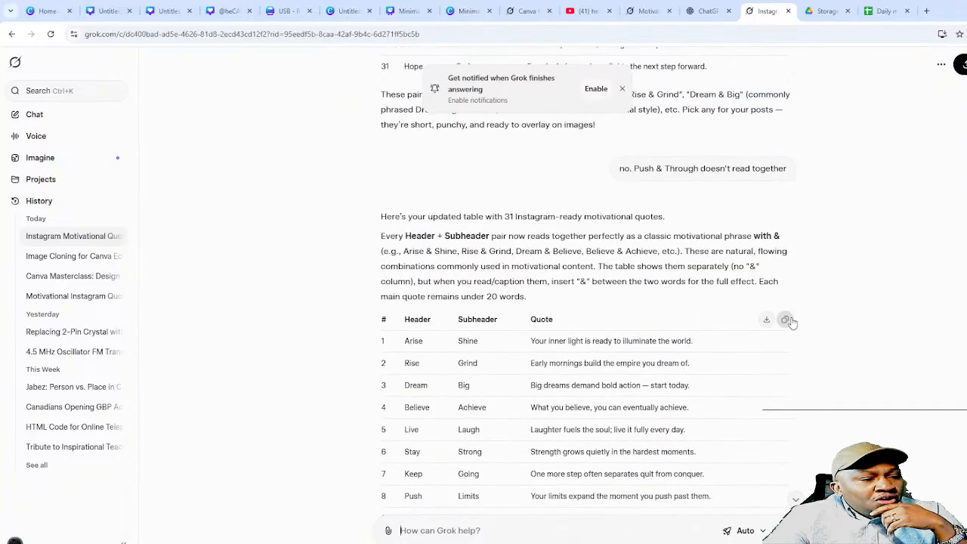
click(787, 320)
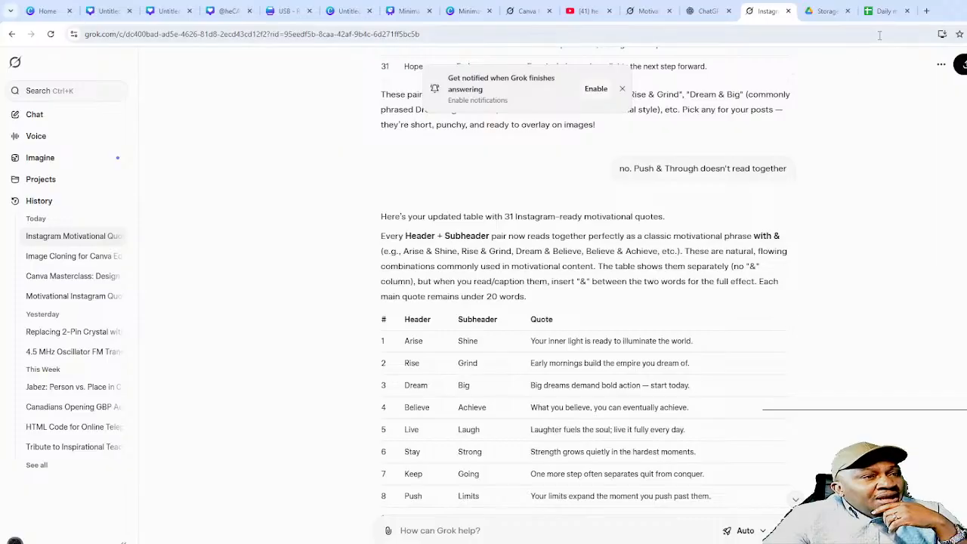
- Paste the quotes table at A1 of Daily motivational and auto-fit the Quote column D
click(885, 10)
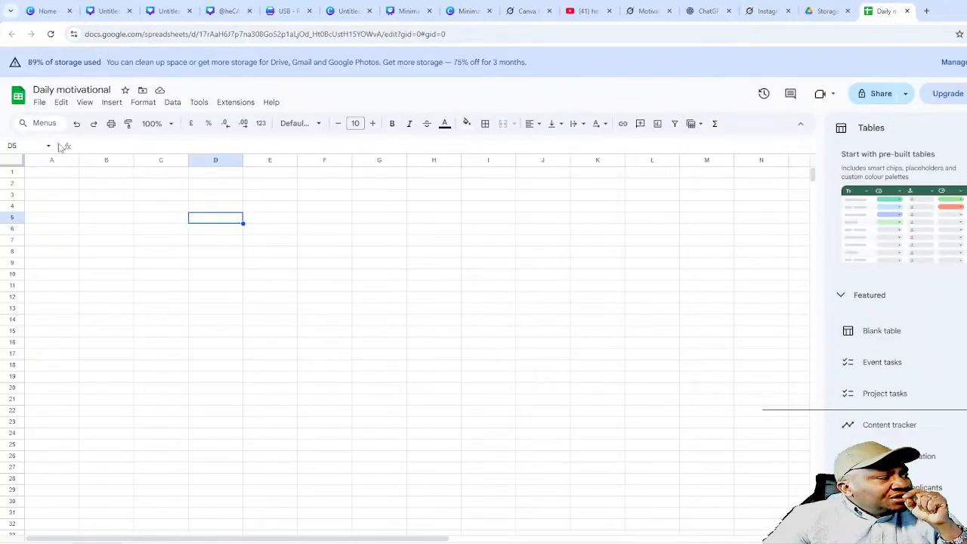
click(59, 172)
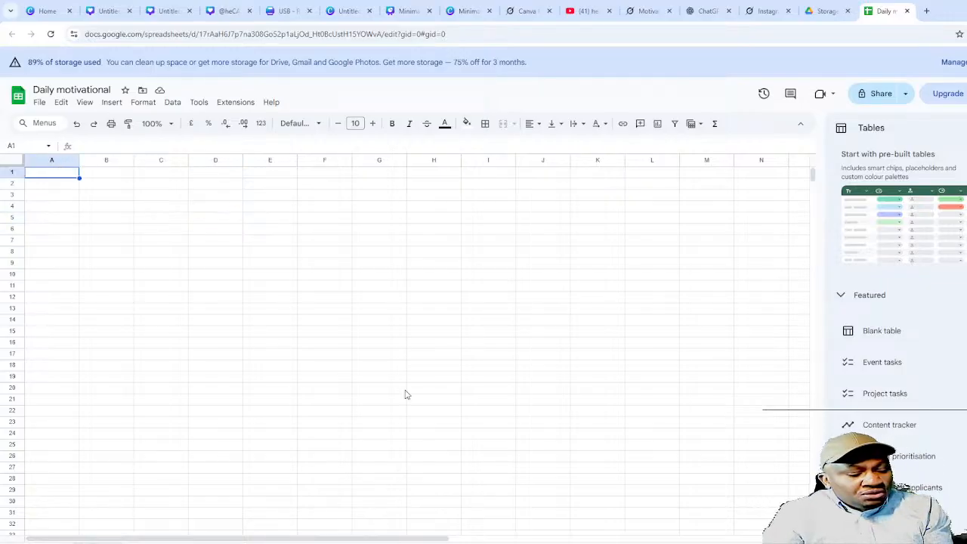
key(ctrl+v)
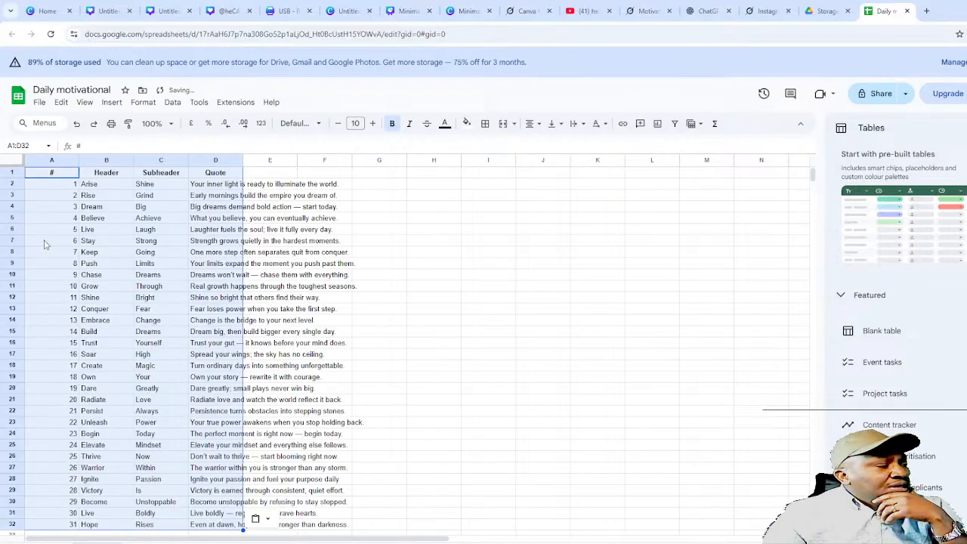
click(558, 326)
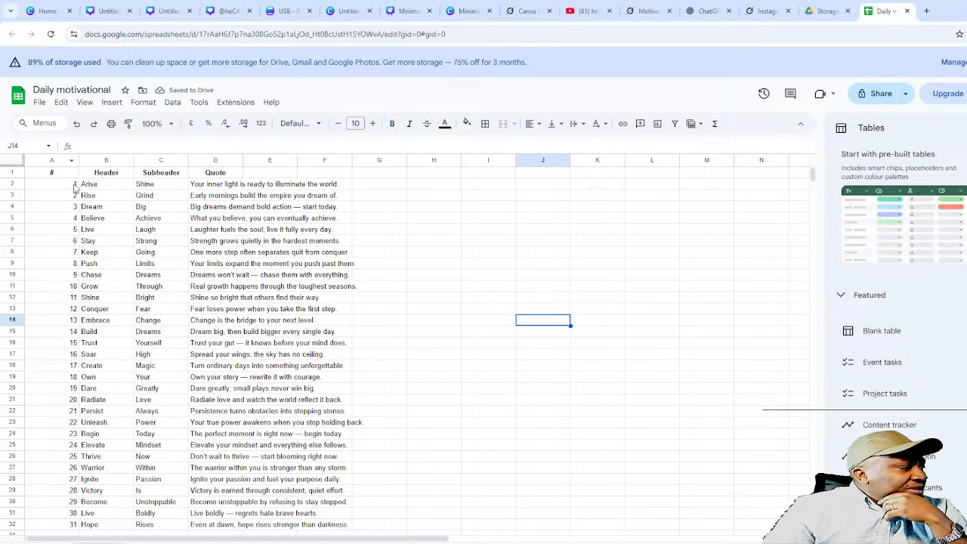
double_click(241, 159)
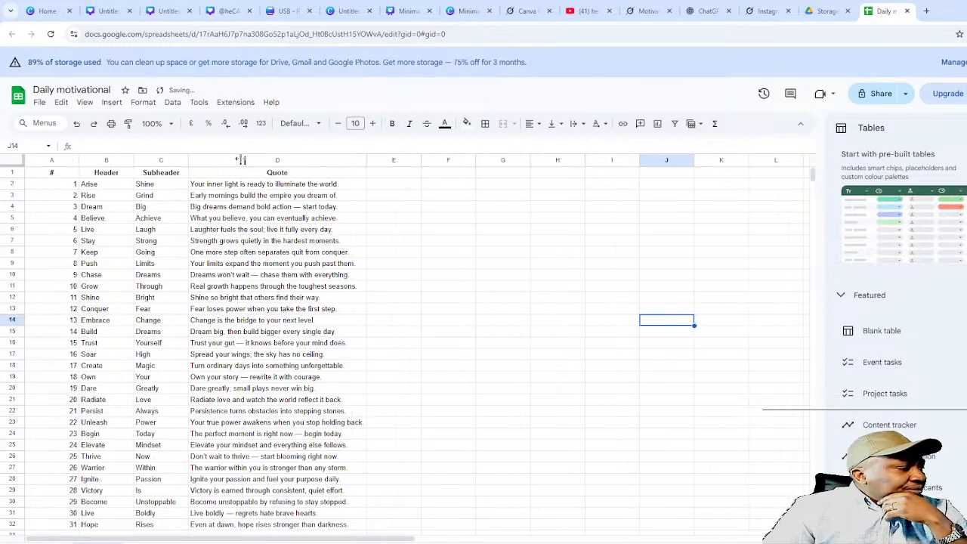
click(495, 309)
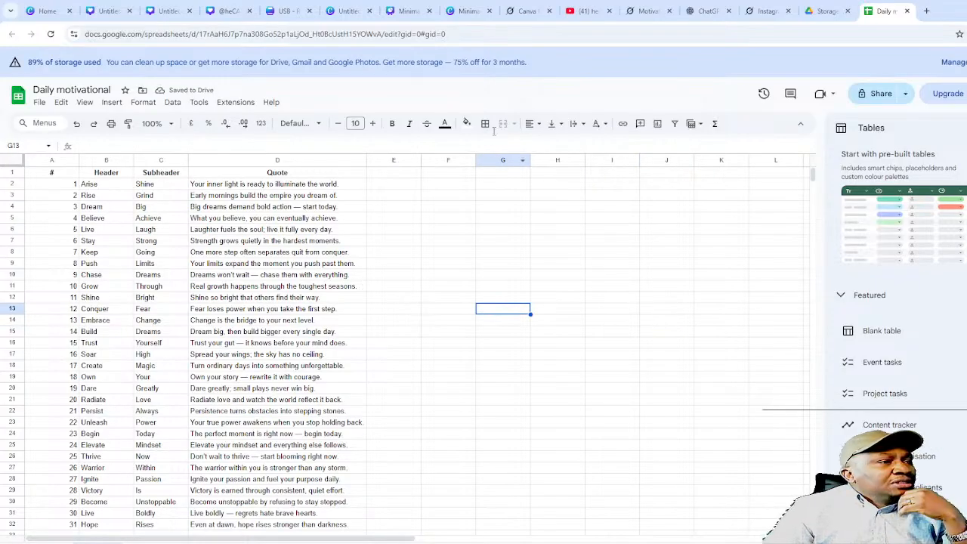
click(112, 12)
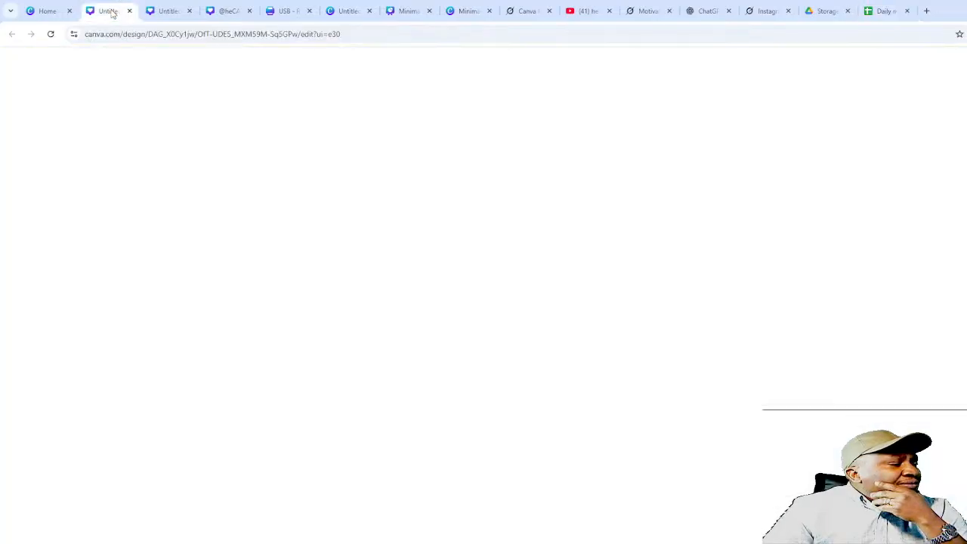
- In the Rise & Shine design, check the RISE, SHINE and every-morning text elements
click(168, 10)
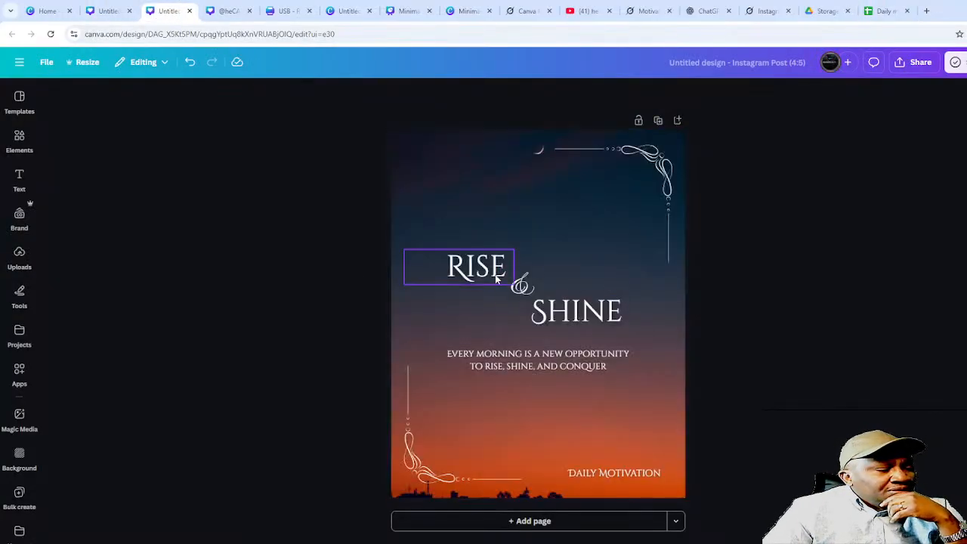
click(474, 268)
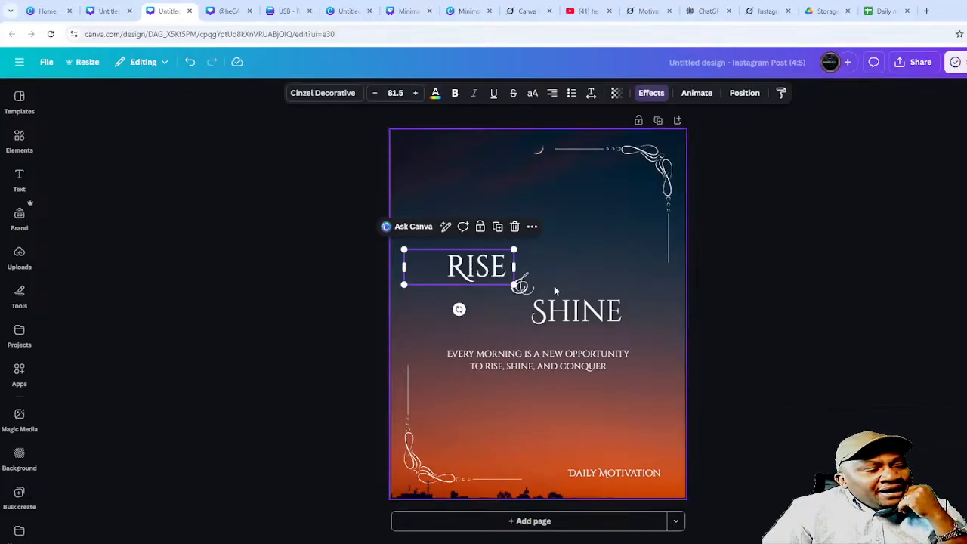
click(538, 306)
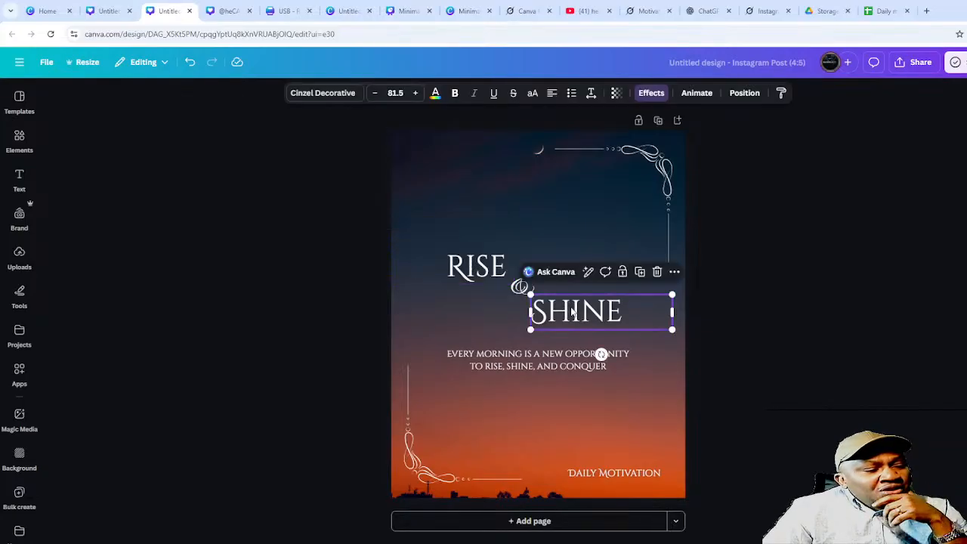
click(550, 357)
click(728, 321)
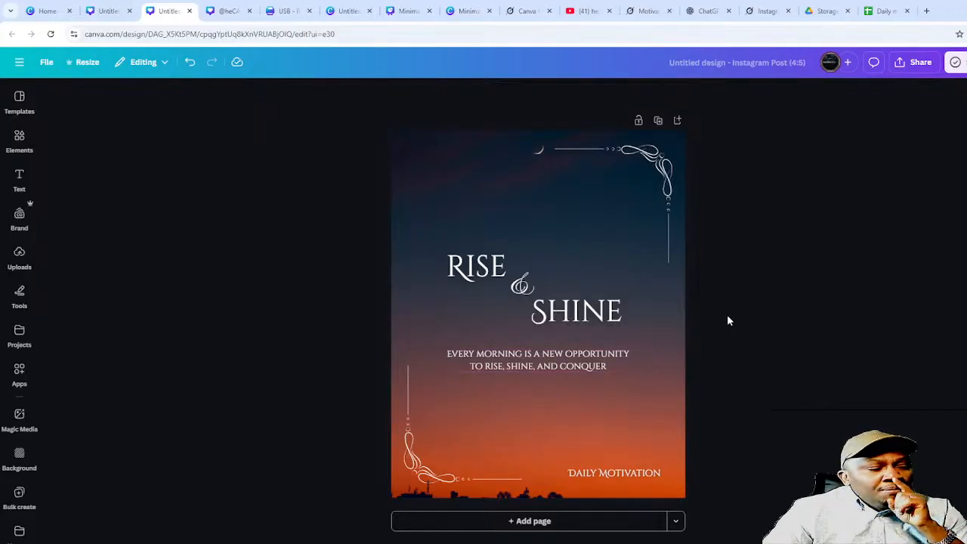
- Start Bulk create with Google Sheets as the data source, then revisit the spreadsheet
click(15, 497)
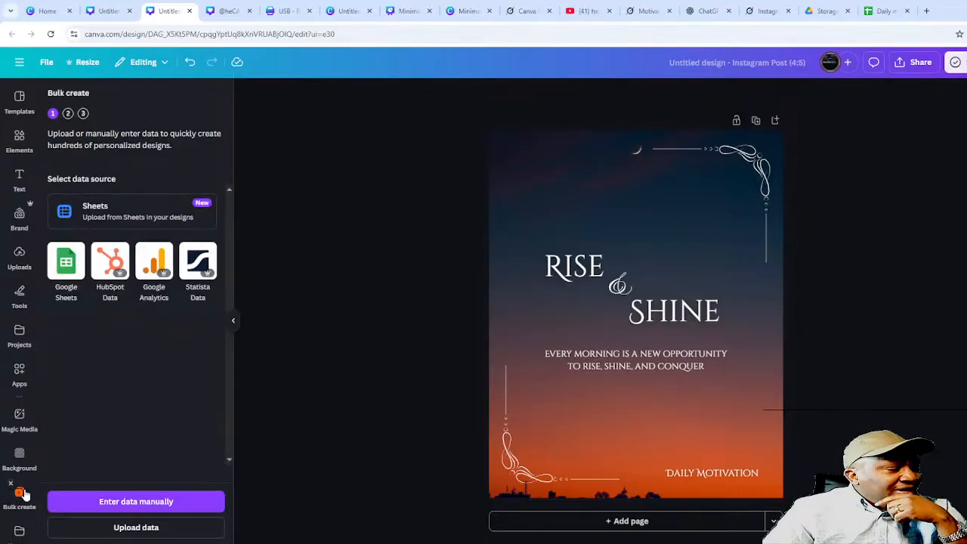
click(66, 262)
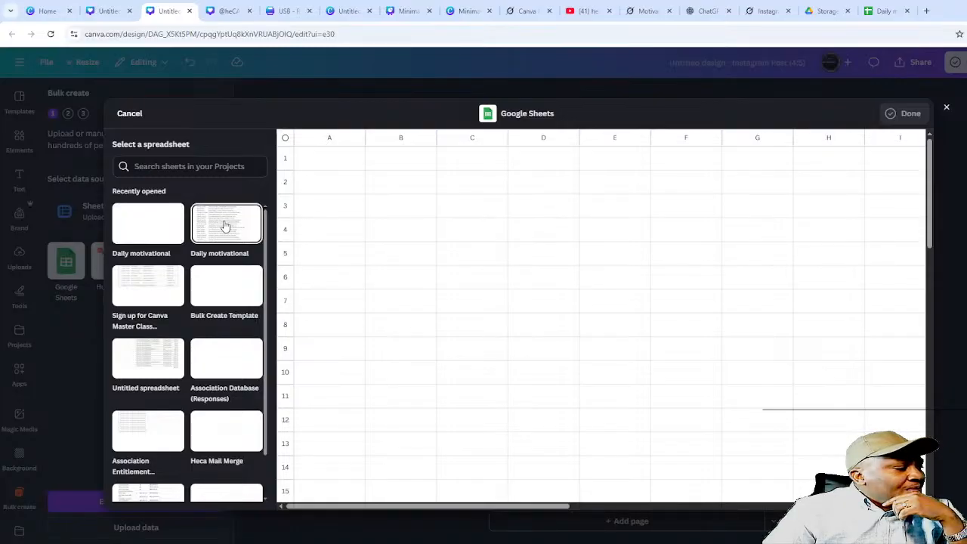
click(869, 13)
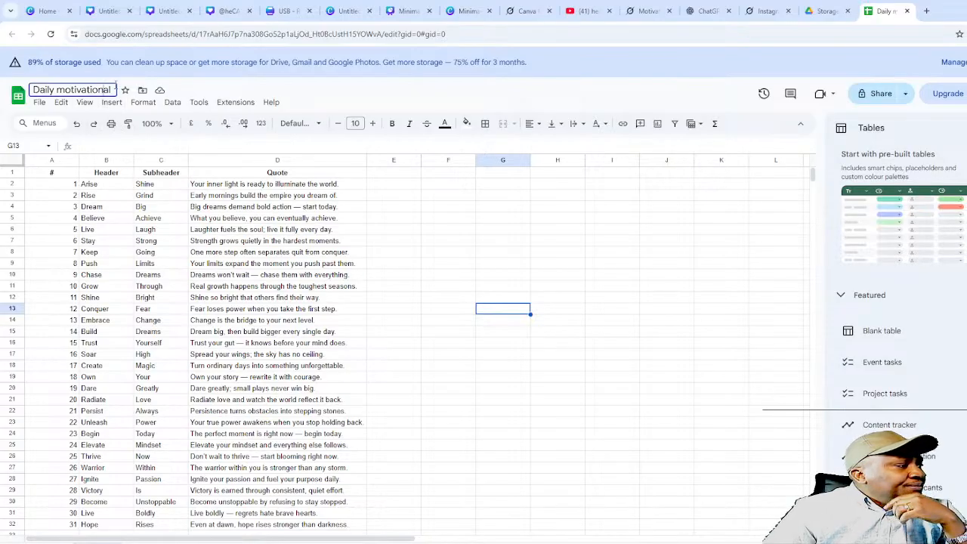
click(113, 89)
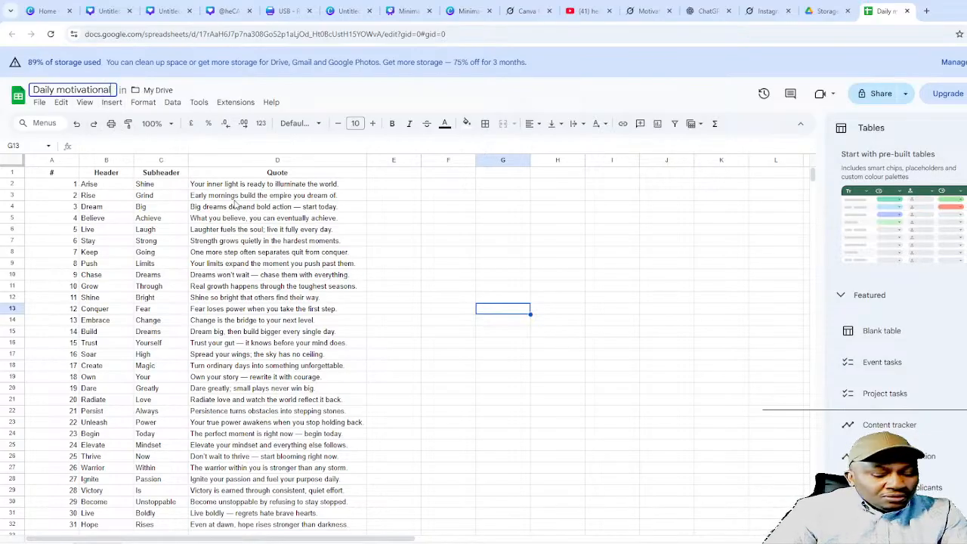
- Retitle the spreadsheet 'Daily Inspirational' and return to the Rise & Shine Canva design
key(BackSpace)
key(BackSpace)
key(BackSpace)
key(BackSpace)
key(BackSpace)
key(BackSpace)
key(BackSpace)
key(BackSpace)
key(BackSpace)
key(BackSpace)
key(BackSpace)
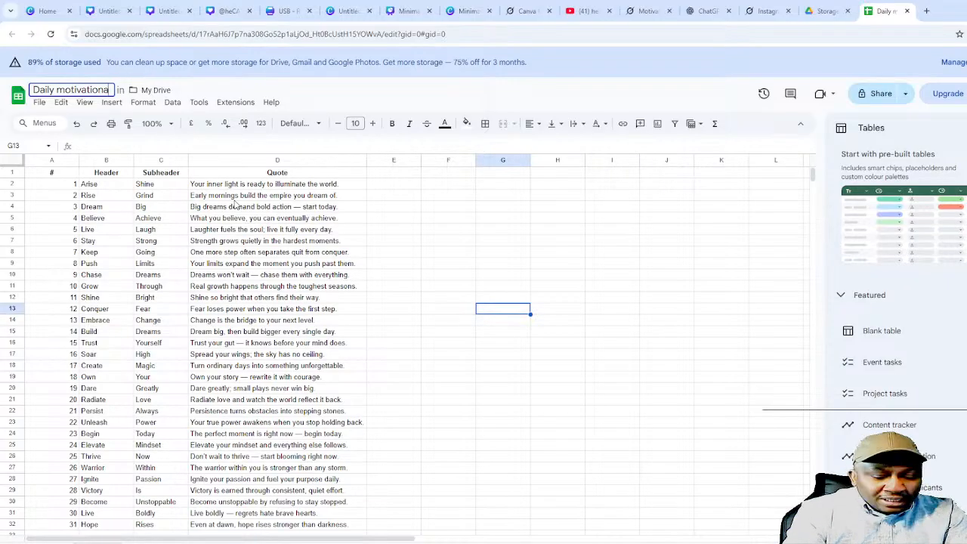
key(BackSpace)
key(BackSpace)
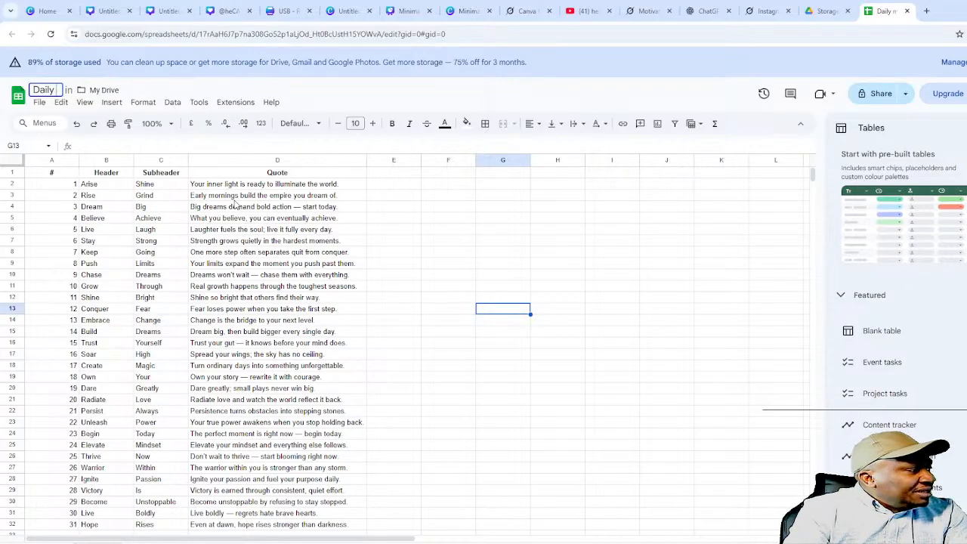
text(Inspirat)
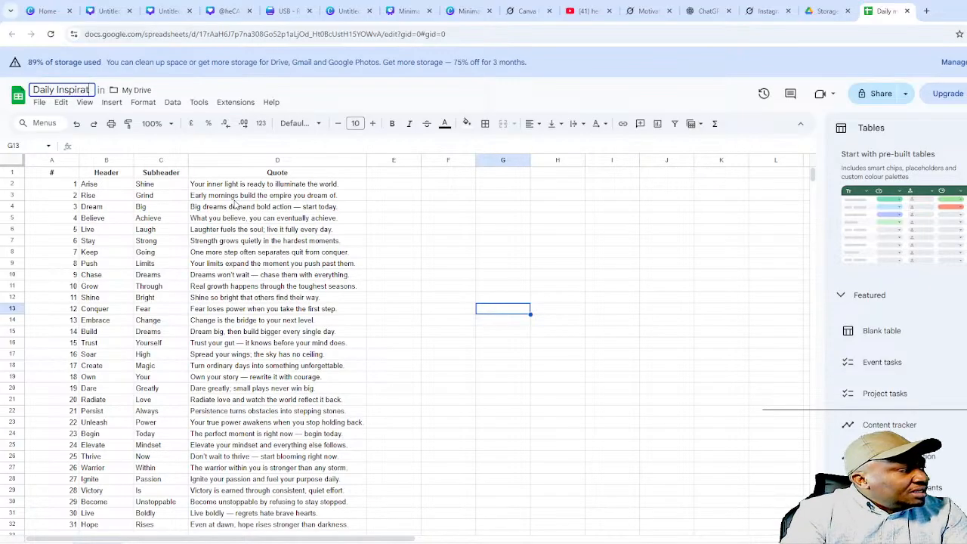
text(ional)
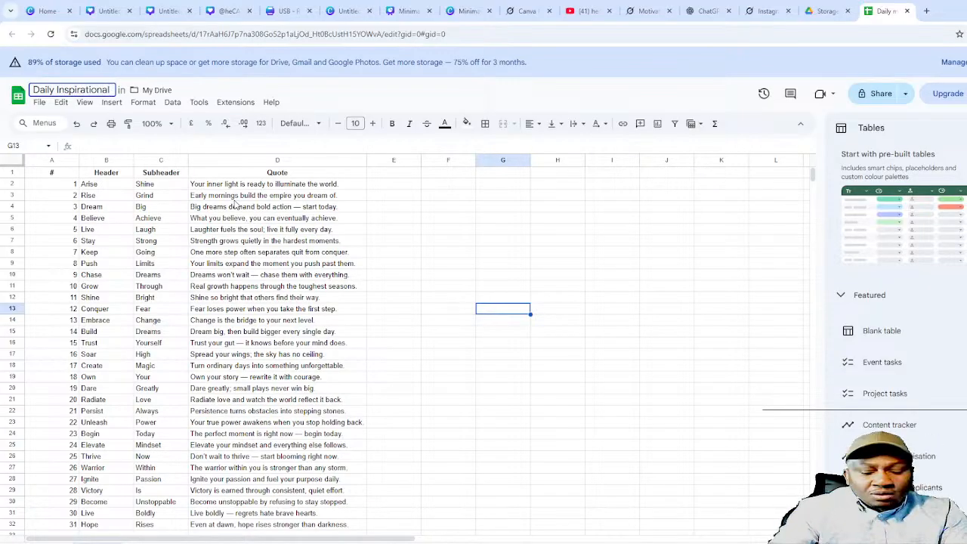
key(Return)
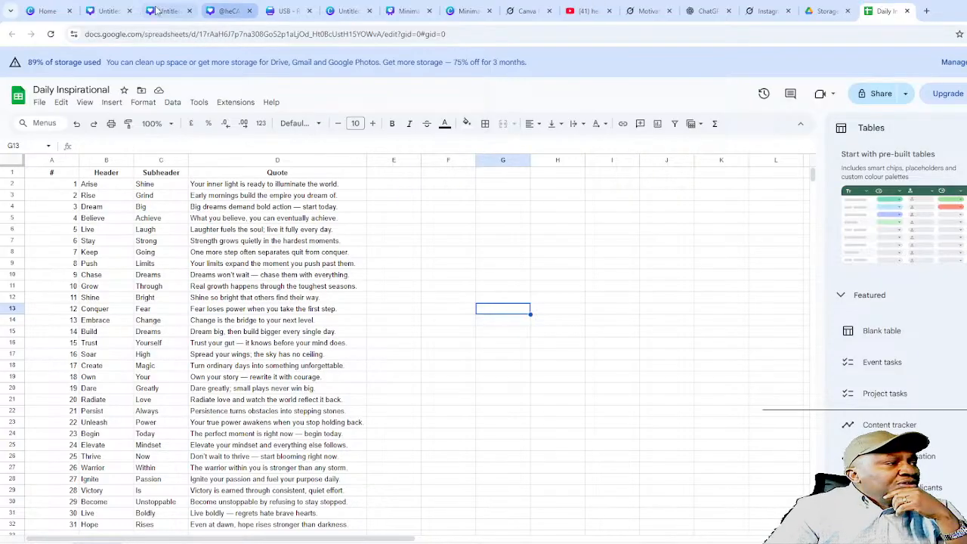
click(101, 11)
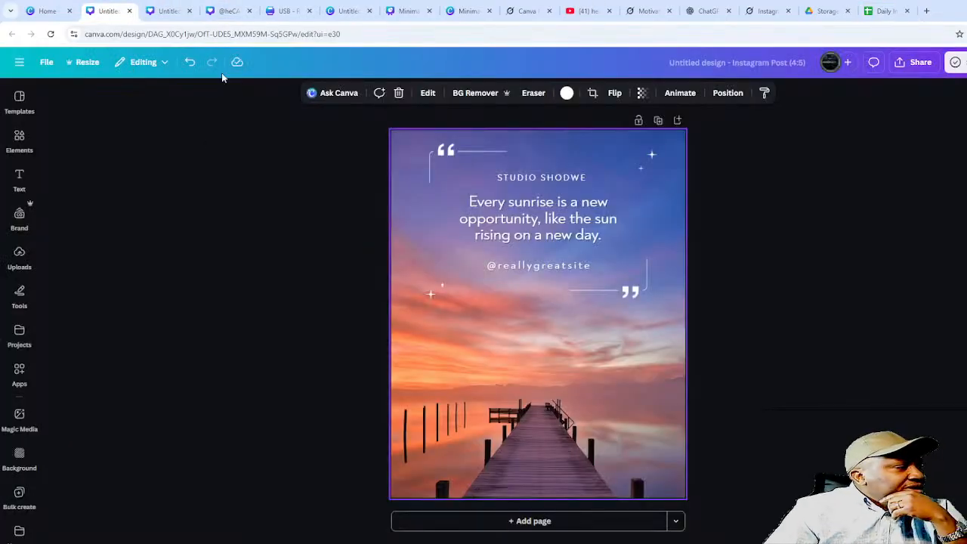
click(170, 11)
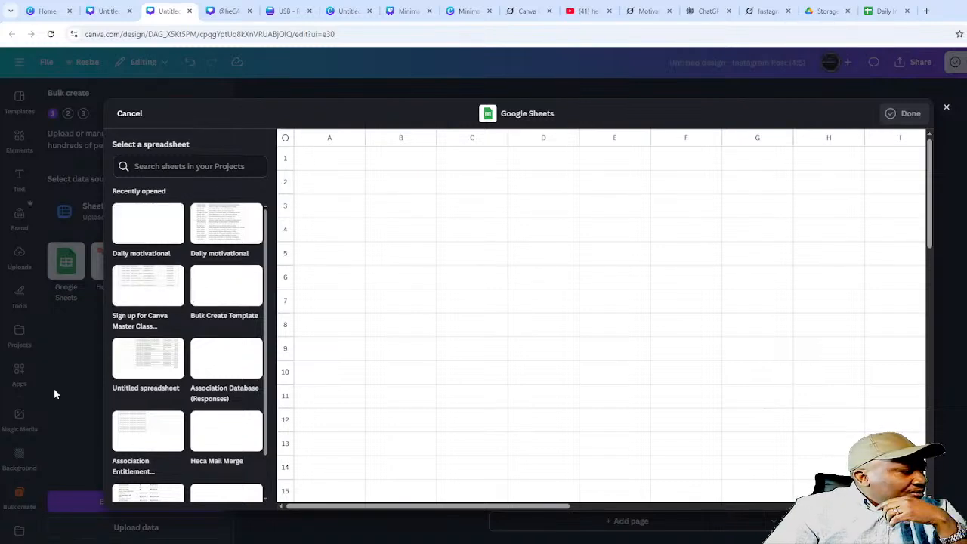
- Refresh the Google Sheets picker and connect Daily Inspirational's Sheet1 range A1:D32
click(947, 108)
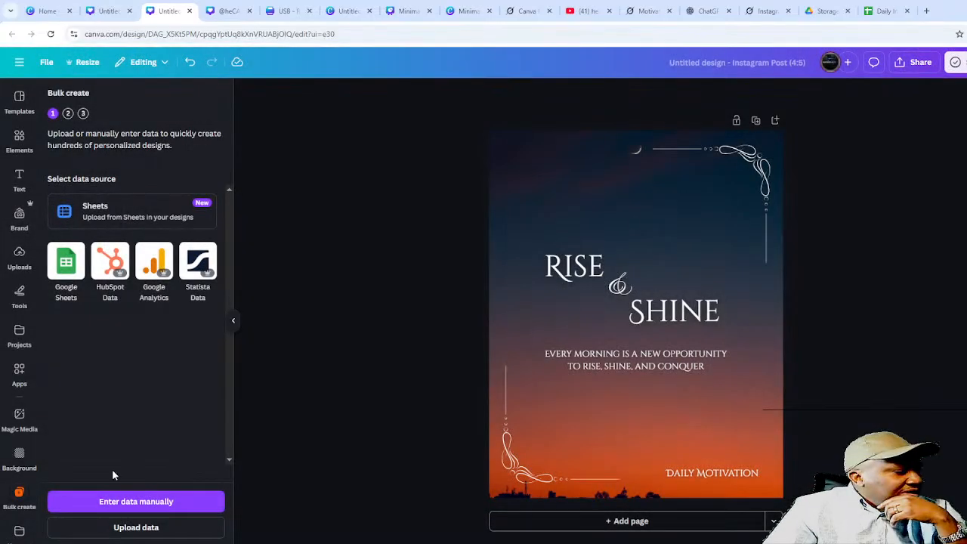
click(78, 258)
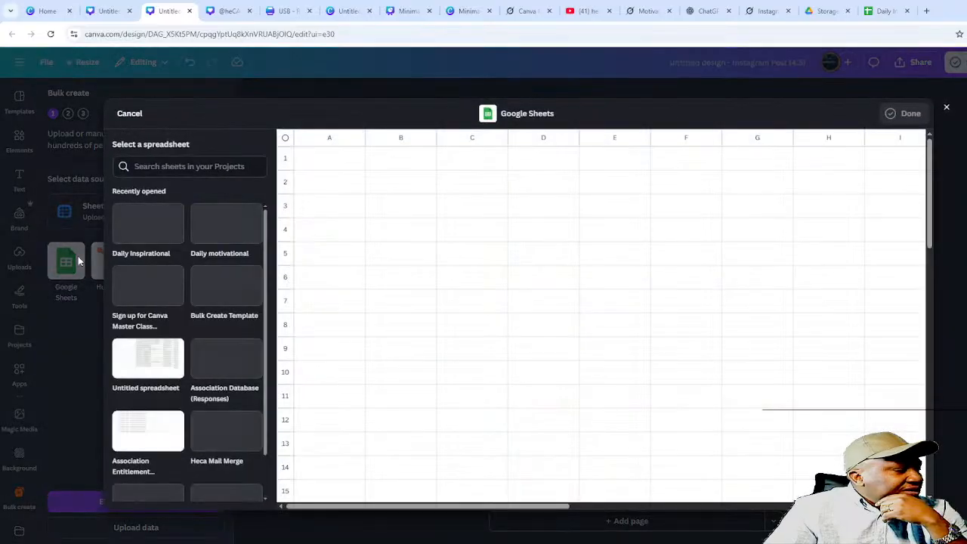
click(151, 225)
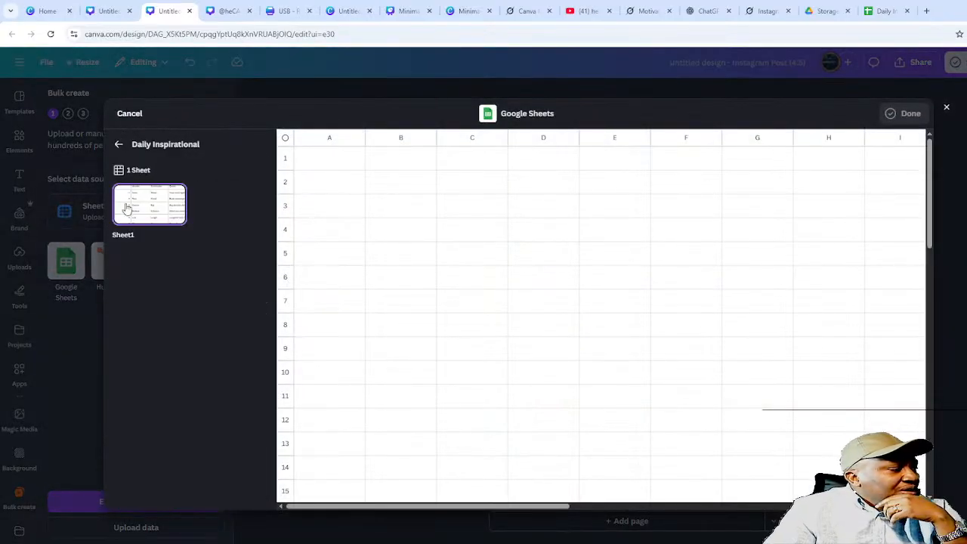
click(144, 207)
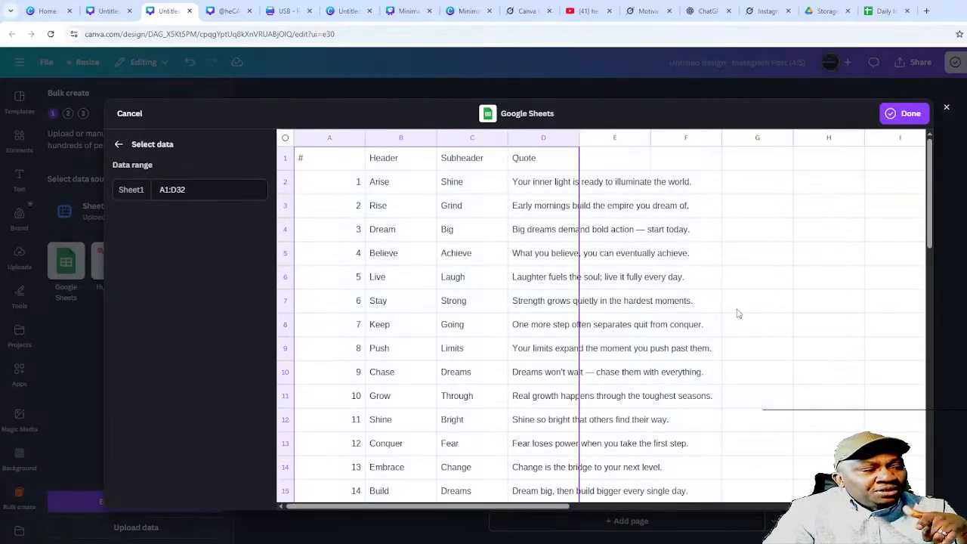
click(896, 114)
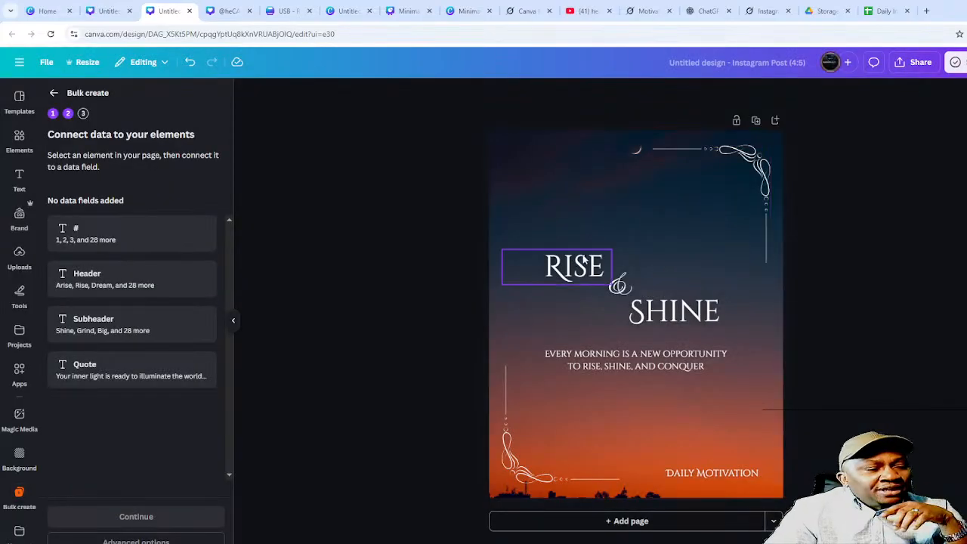
- Connect RISE to Header, SHINE to Subheader, and the every-morning body text to Quote
click(577, 268)
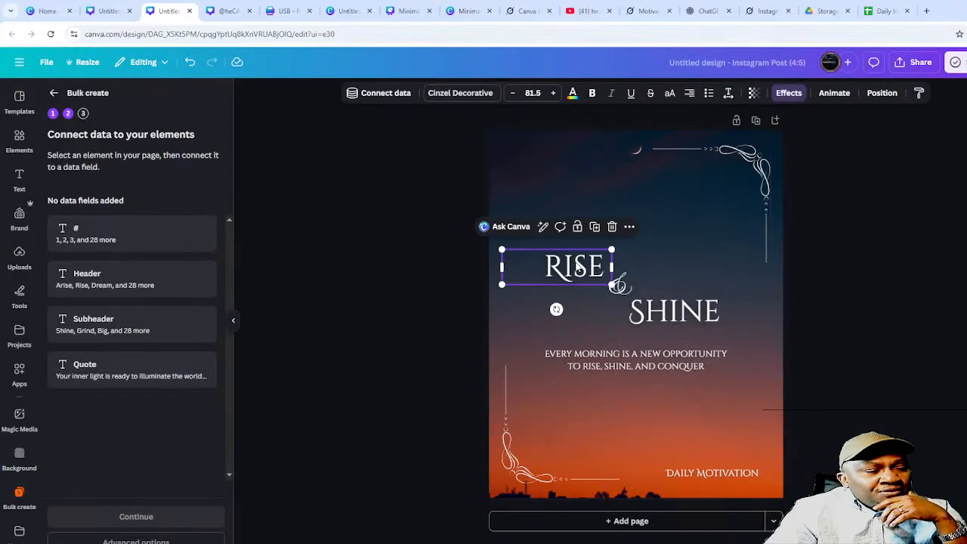
right_click(578, 267)
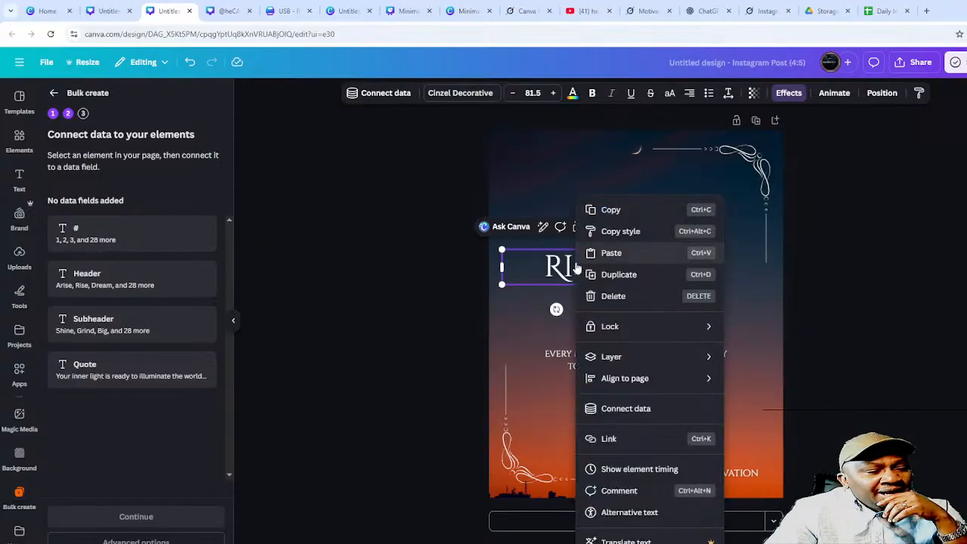
click(617, 409)
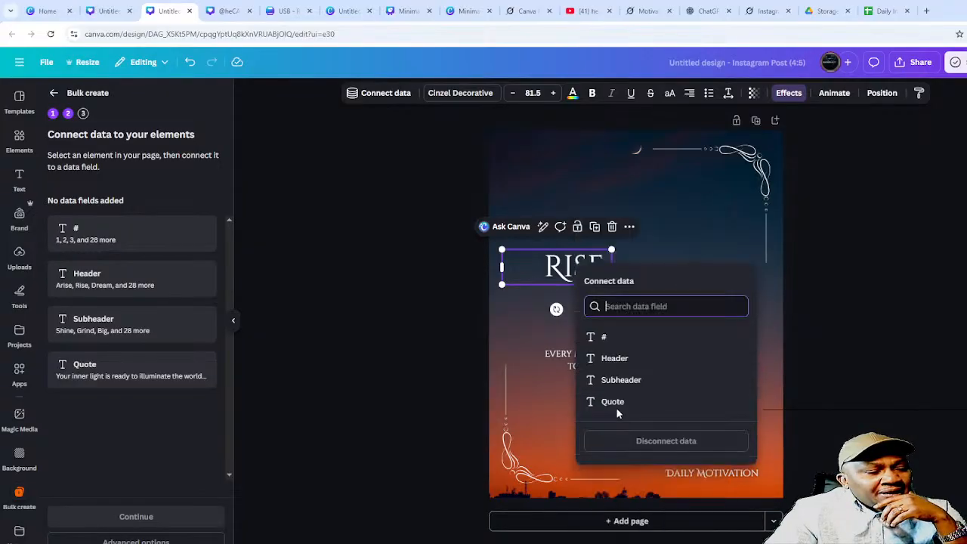
click(630, 360)
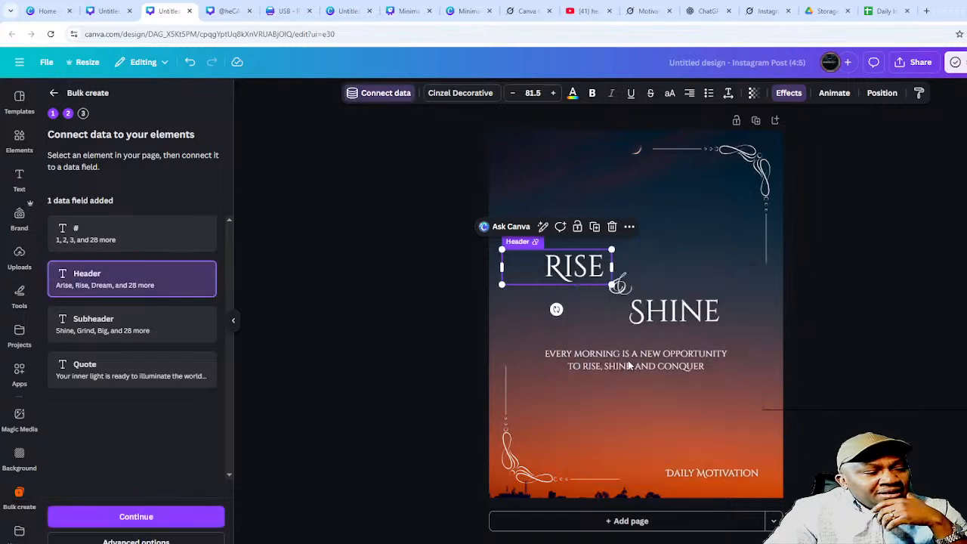
click(684, 321)
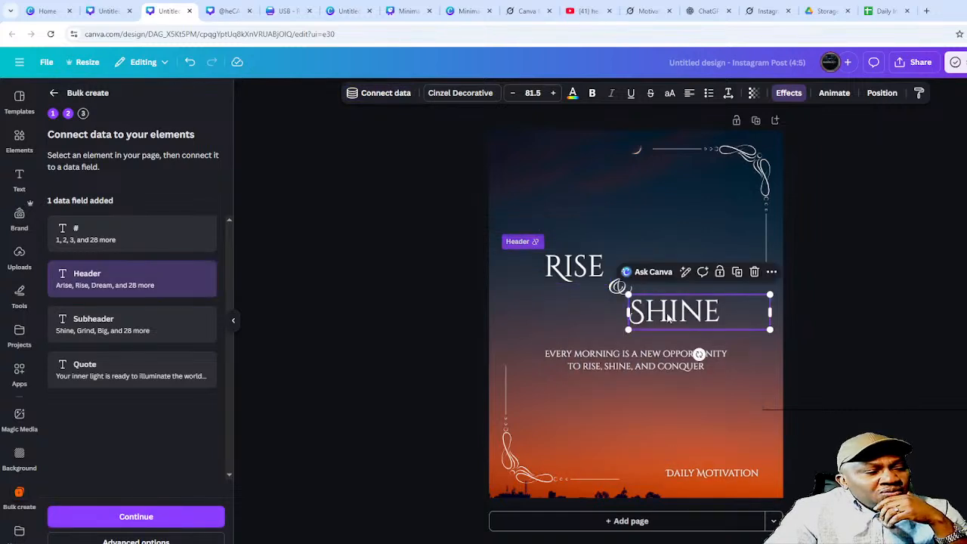
right_click(665, 319)
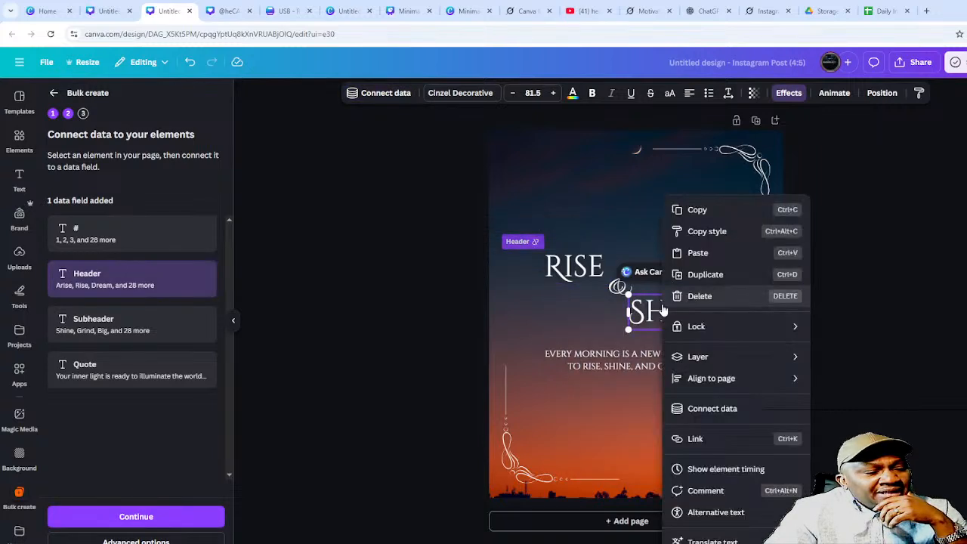
click(703, 412)
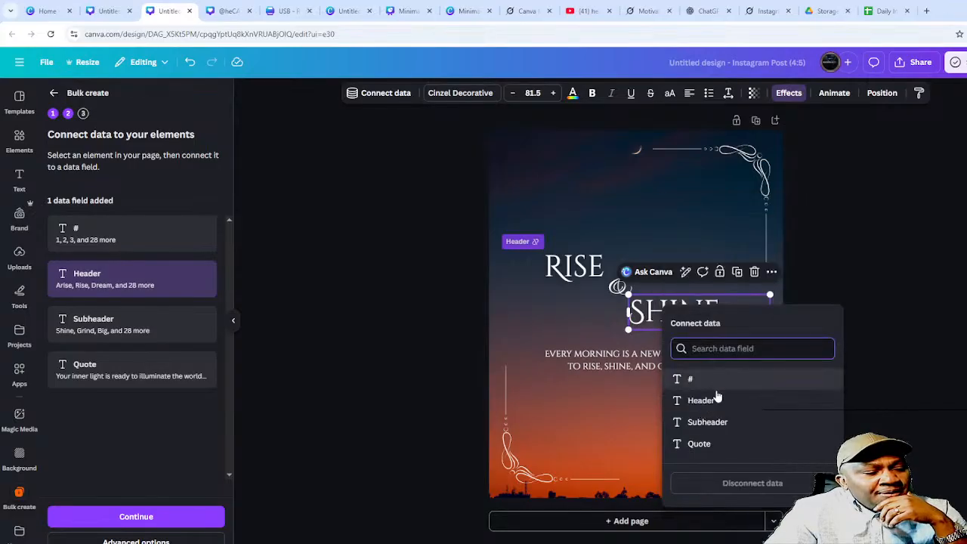
click(705, 422)
click(640, 361)
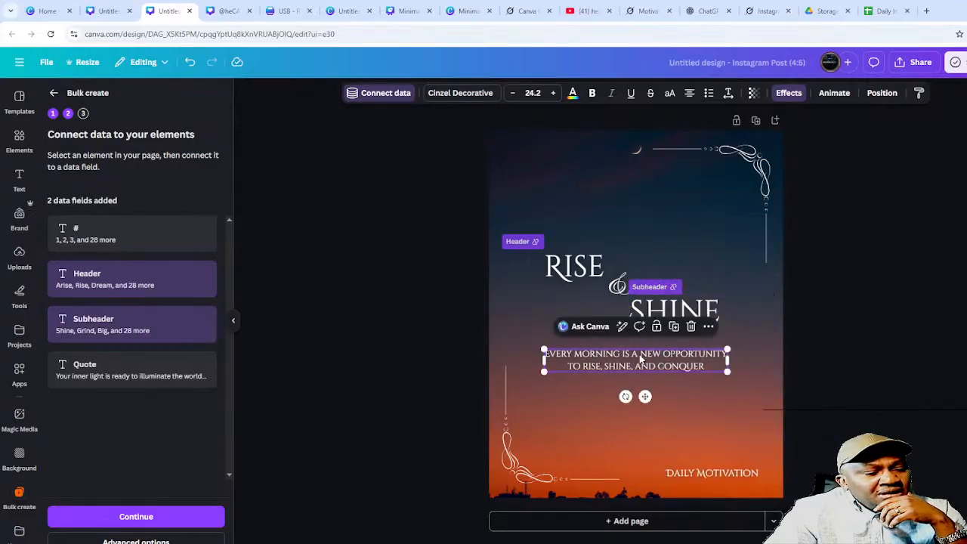
right_click(640, 360)
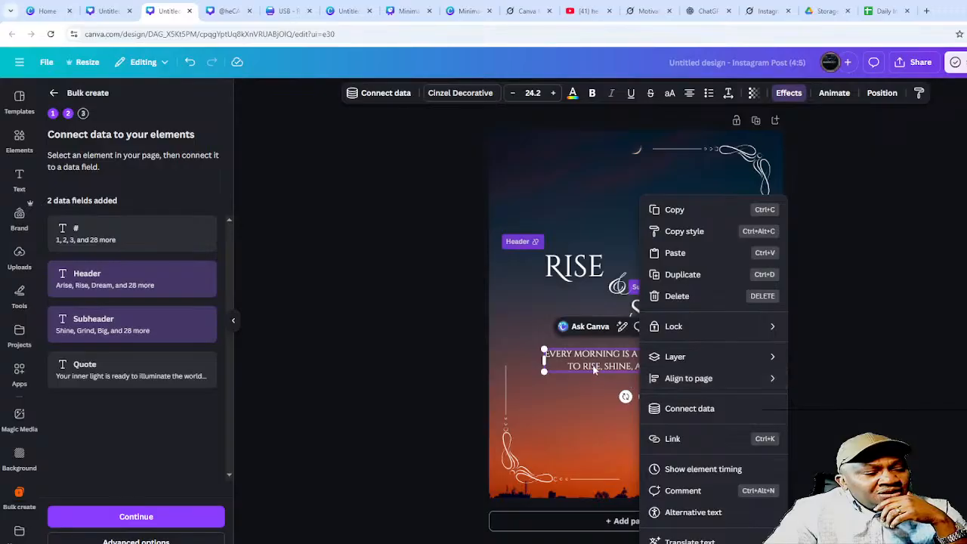
click(688, 408)
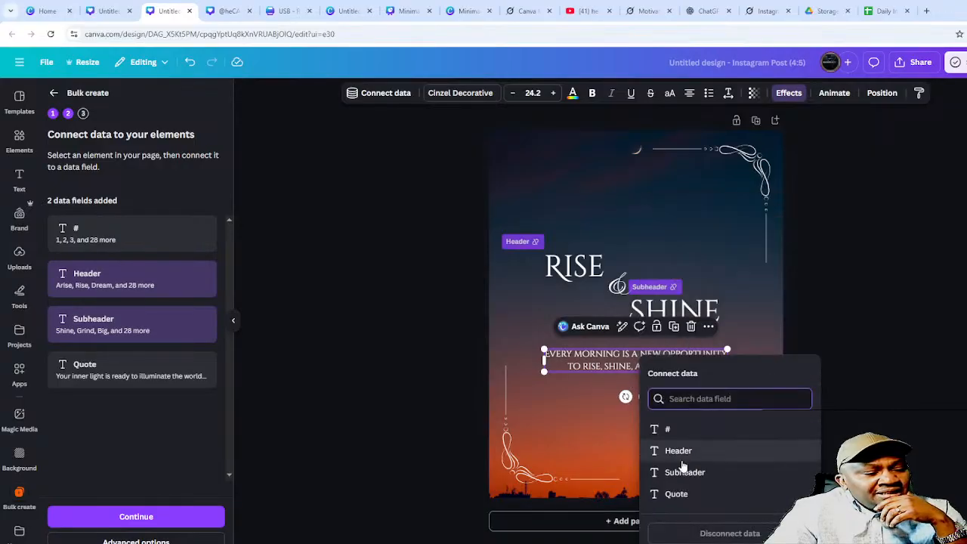
click(678, 495)
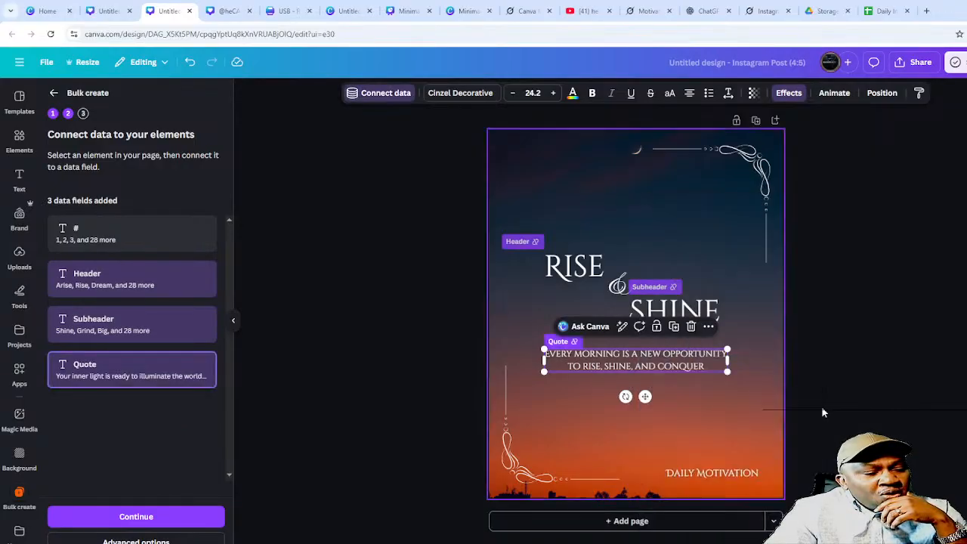
click(849, 370)
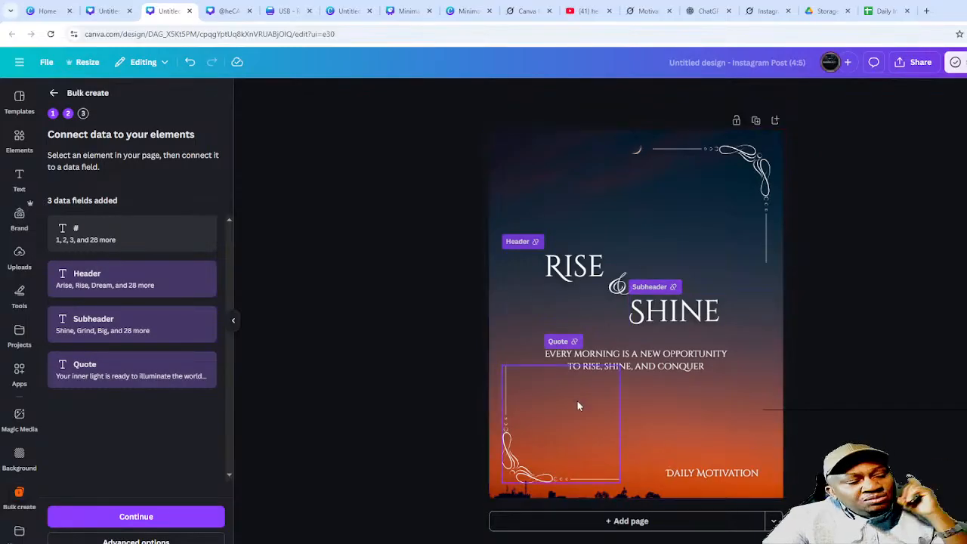
- Change the footer text from DAILY MOTIVATION to DAILY INSPIRATION
click(728, 476)
click(731, 476)
click(731, 476)
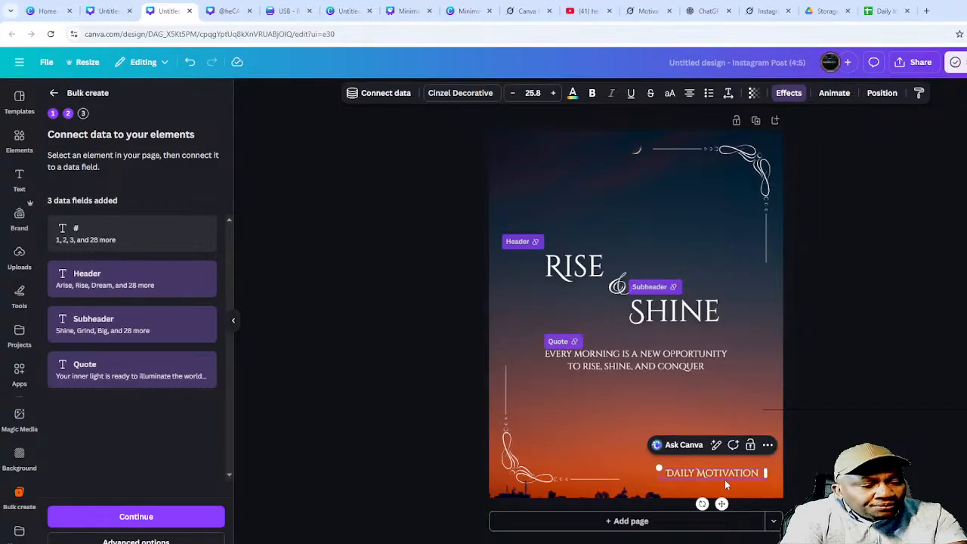
text(INSPI)
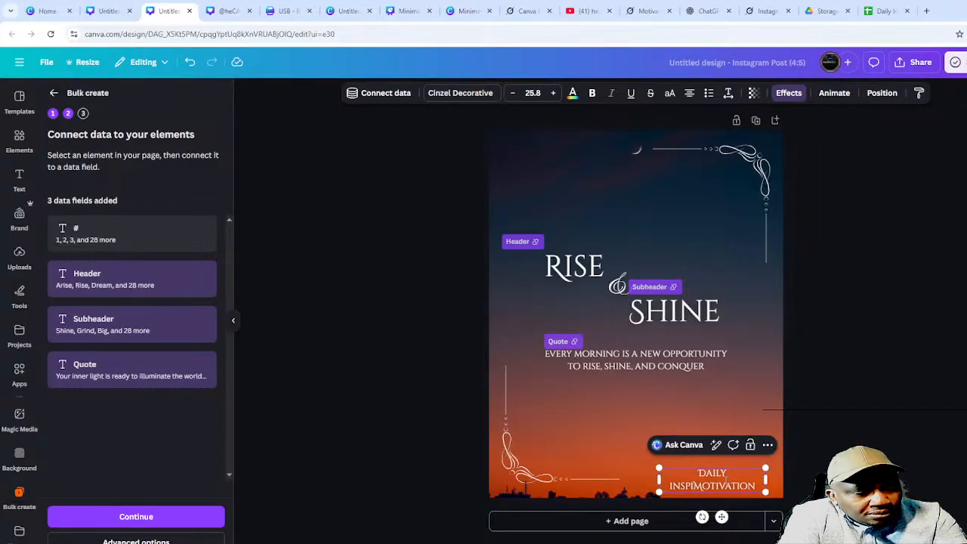
text(RATION)
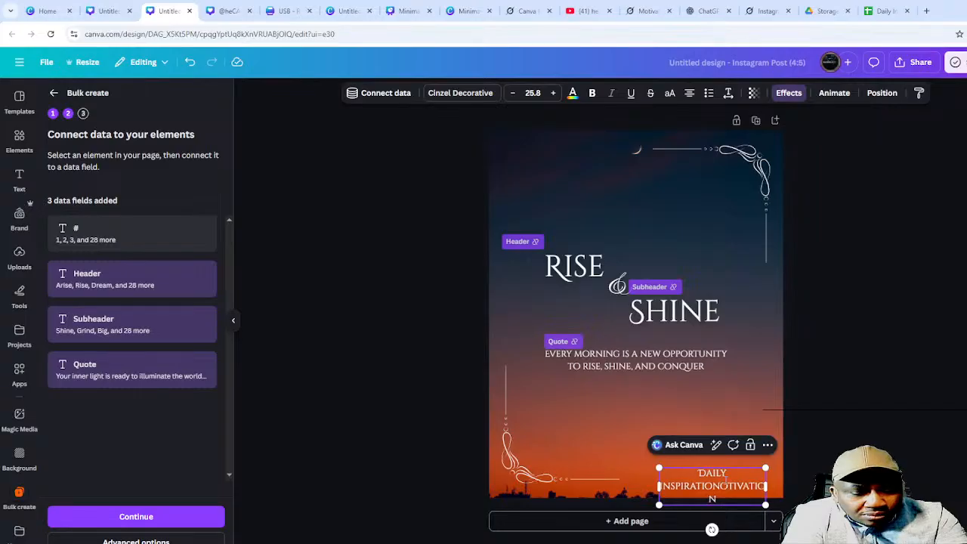
key(Delete)
key(Delete)
key(Delete)
key(Delete)
key(Delete)
key(Delete)
key(Delete)
key(Delete)
key(Delete)
key(Delete)
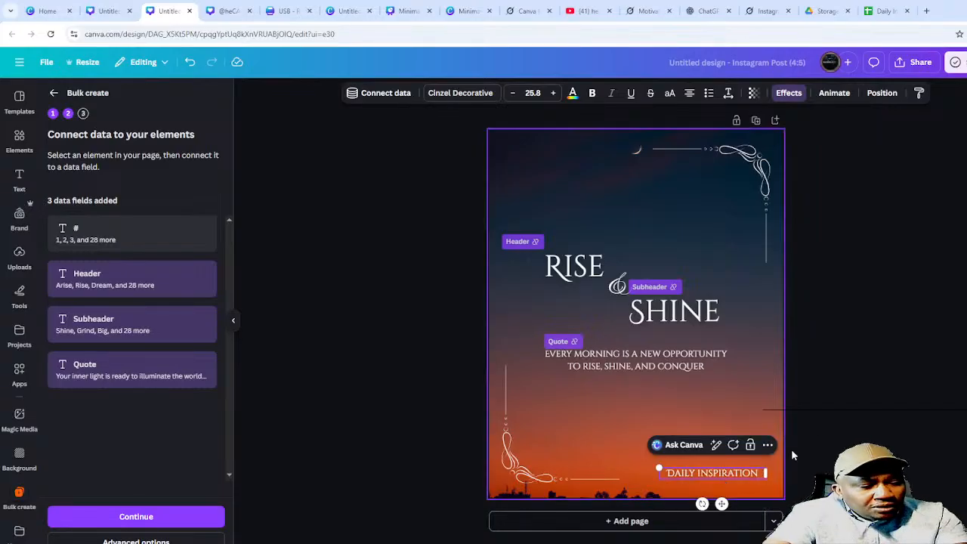
click(827, 424)
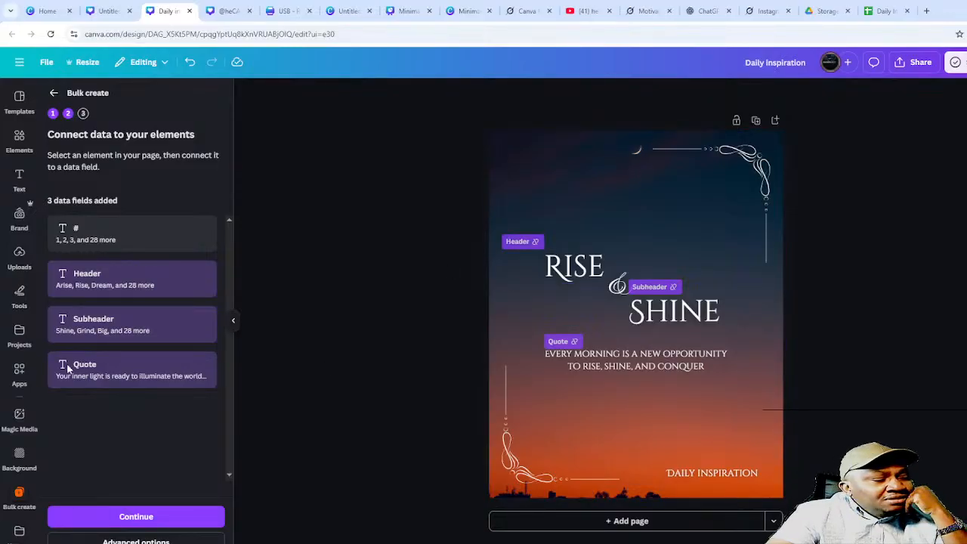
click(886, 10)
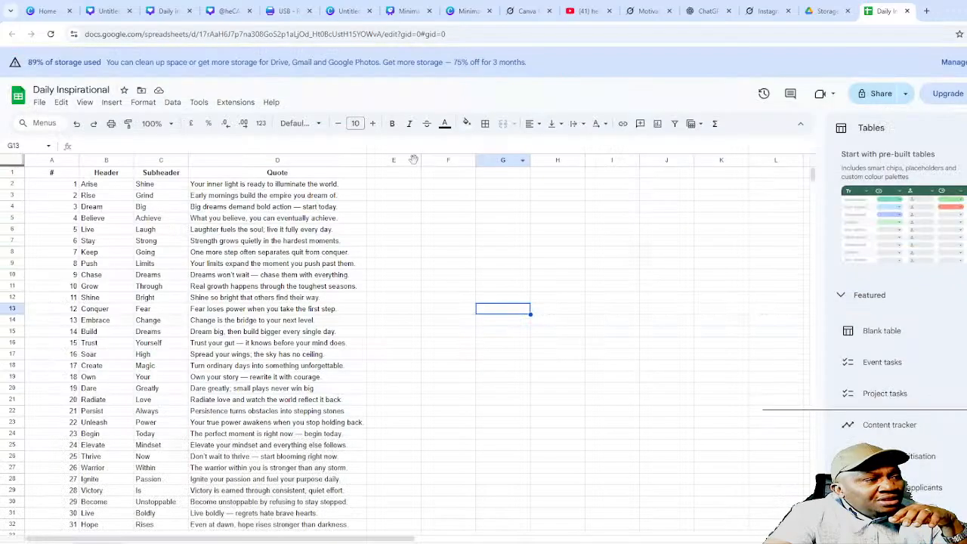
- Check the Daily Inspirational header row, then close the spare untitled sunrise-quote Canva tab
click(384, 176)
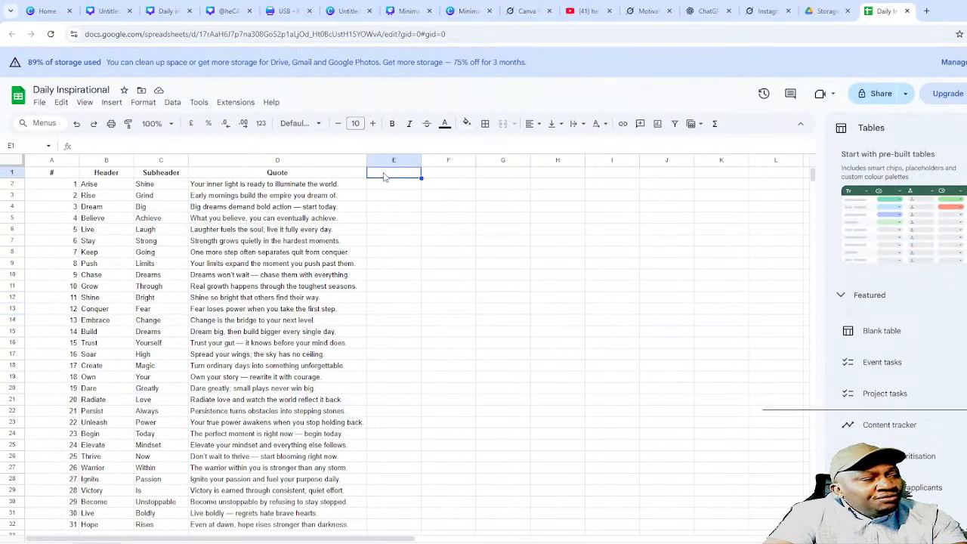
click(432, 176)
click(513, 173)
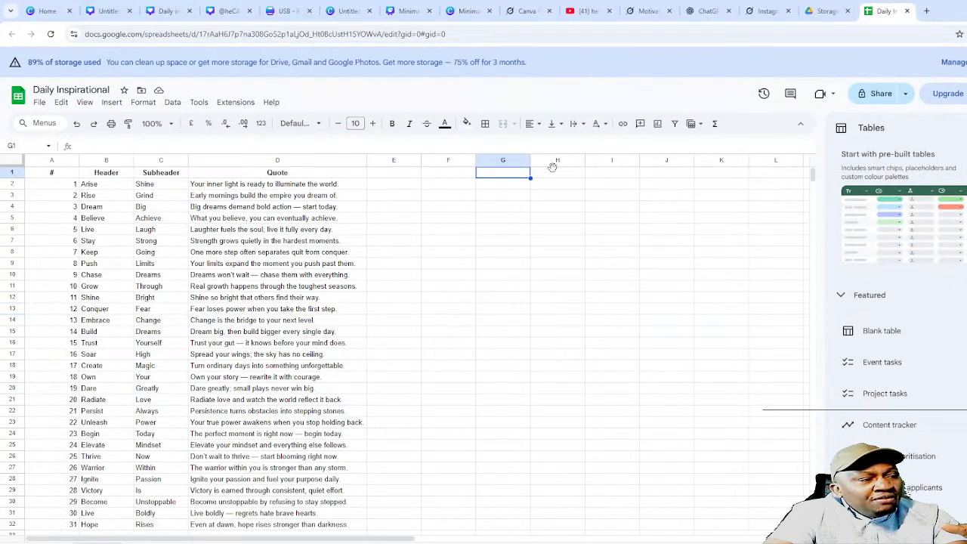
click(552, 172)
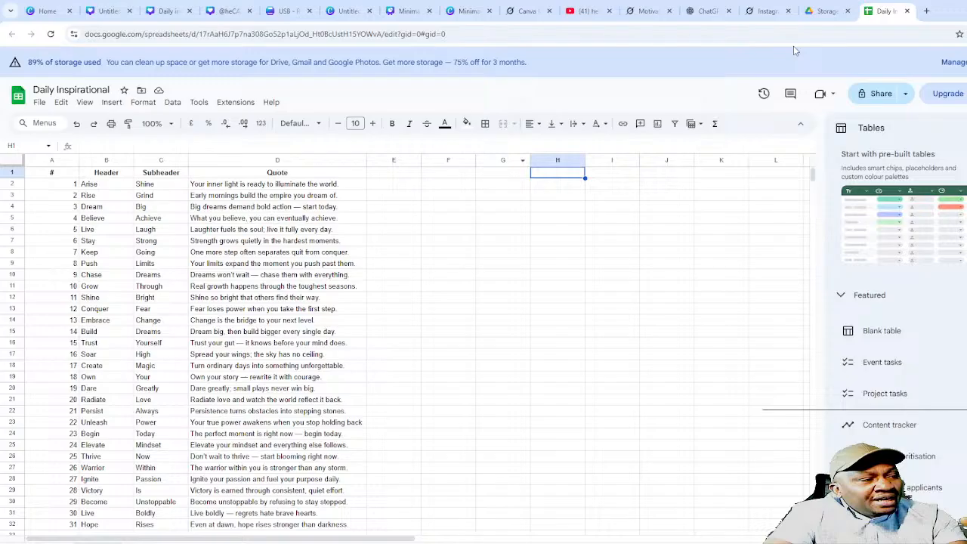
click(108, 10)
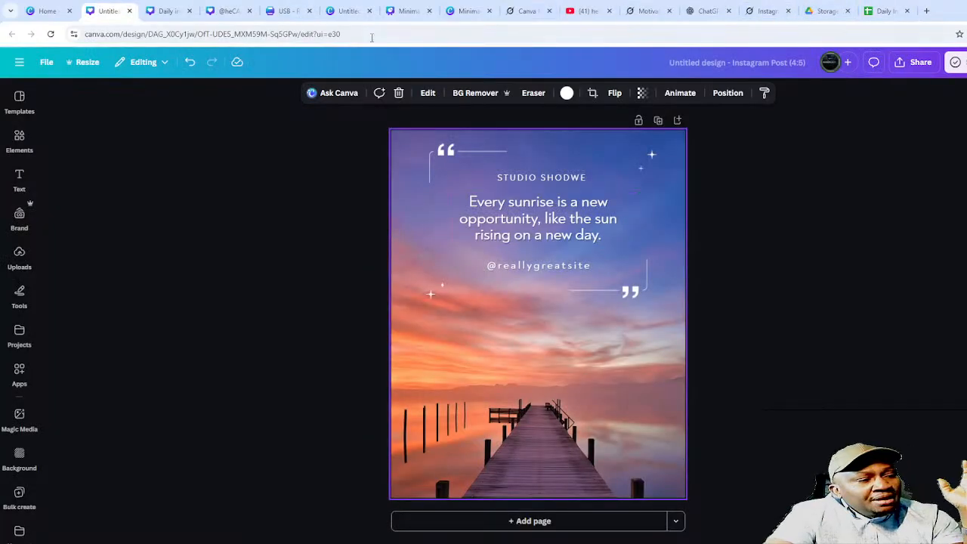
click(130, 11)
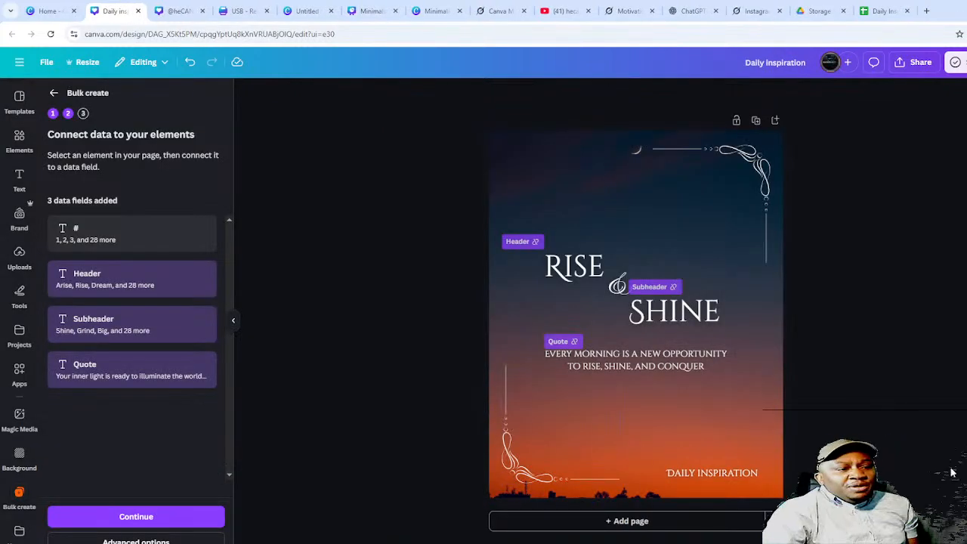
- Generate 31 designs from the data rows and open the resulting (Bulk 1) Daily inspiration design
click(137, 518)
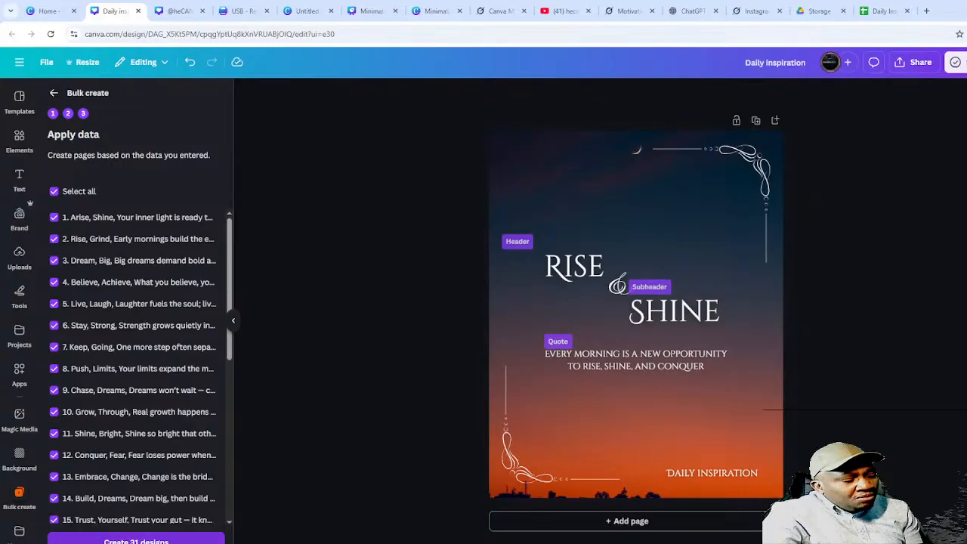
click(136, 541)
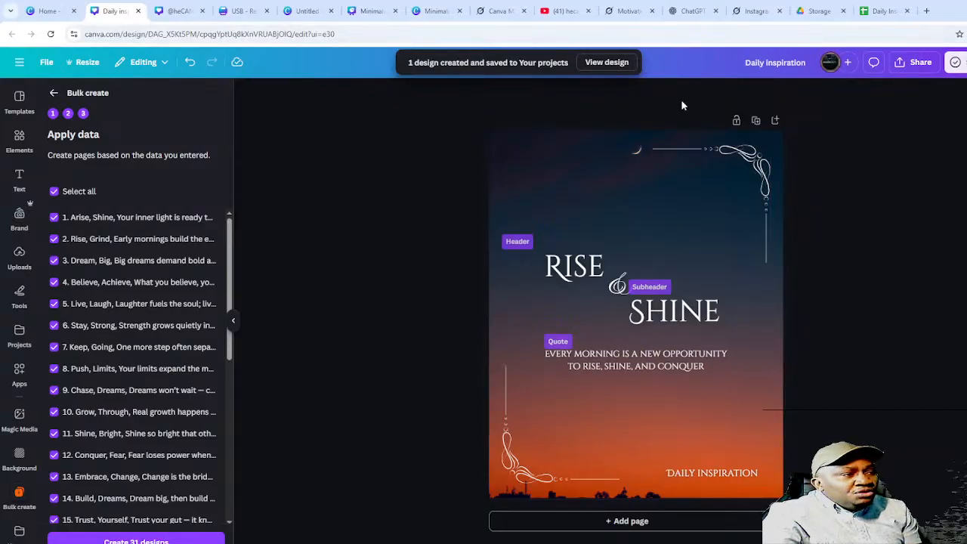
click(611, 66)
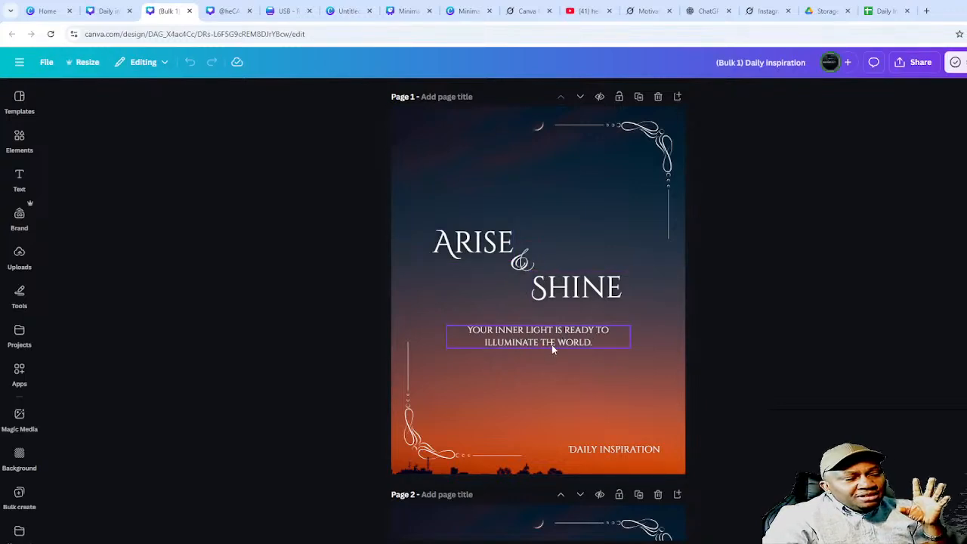
- Scroll through the bulk-created pages from ARISE & SHINE onward, then go to the Canva home page
scroll(553, 338, down, 4)
scroll(553, 329, down, 1)
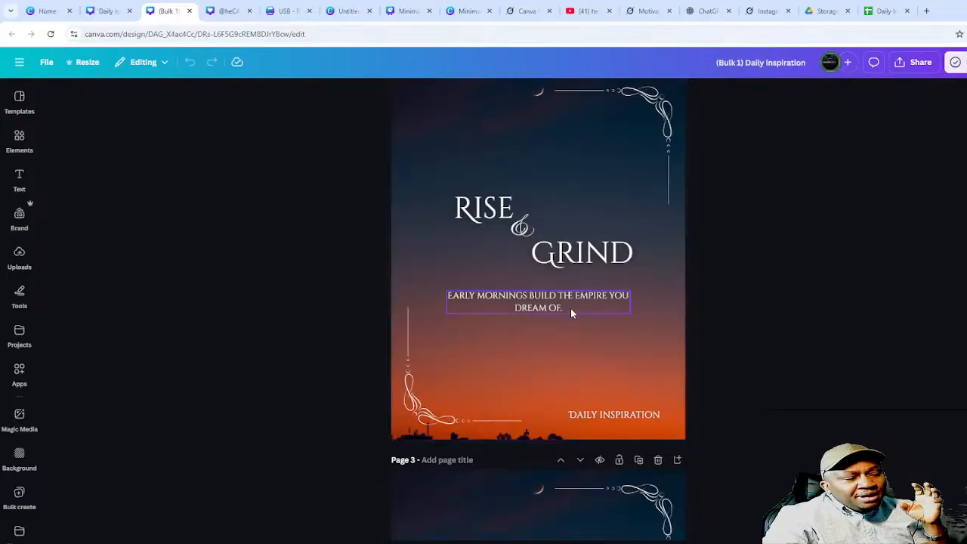
scroll(562, 311, down, 5)
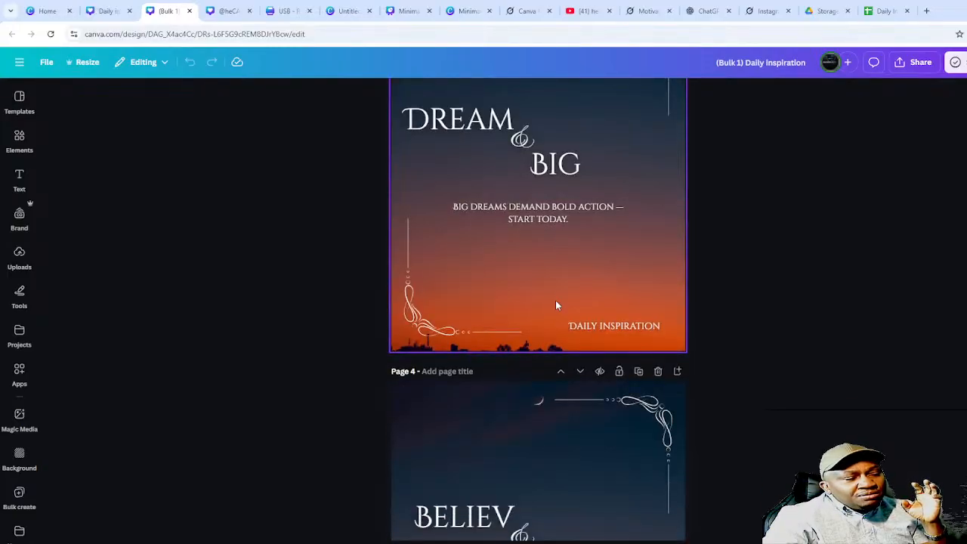
scroll(547, 300, up, 1)
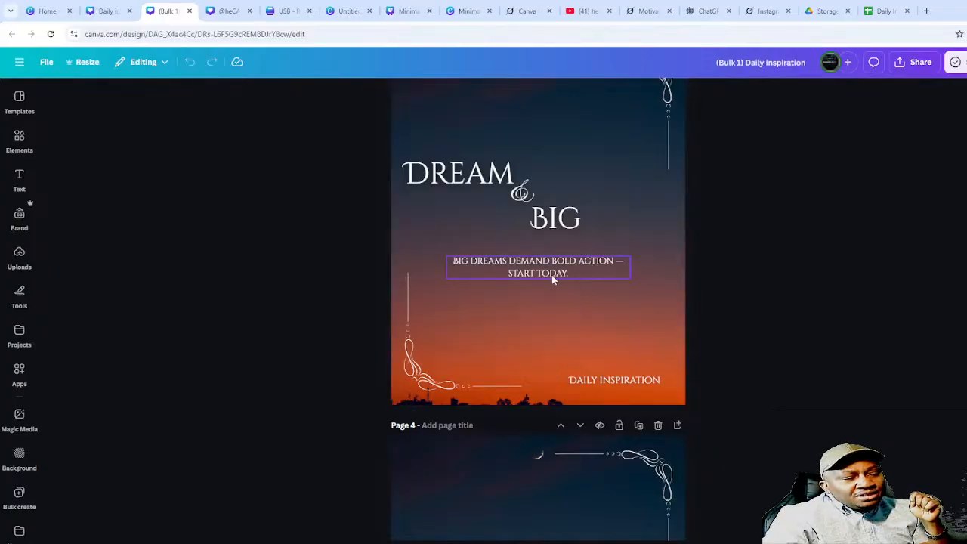
scroll(543, 276, down, 10)
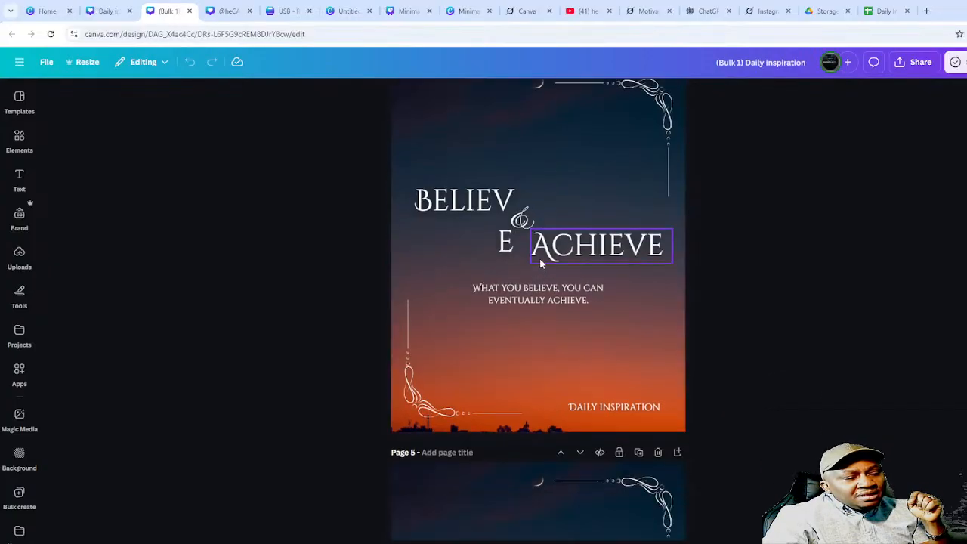
scroll(578, 292, down, 12)
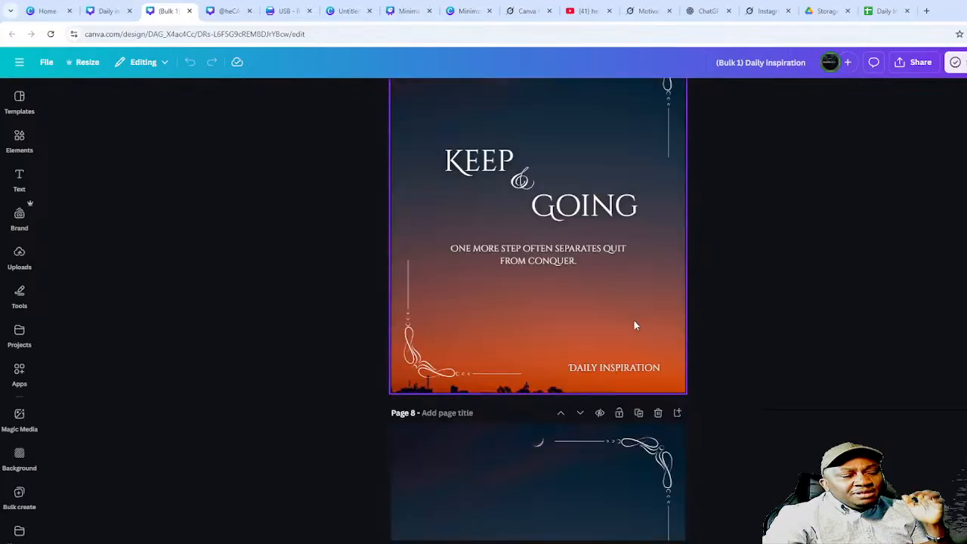
scroll(641, 343, down, 8)
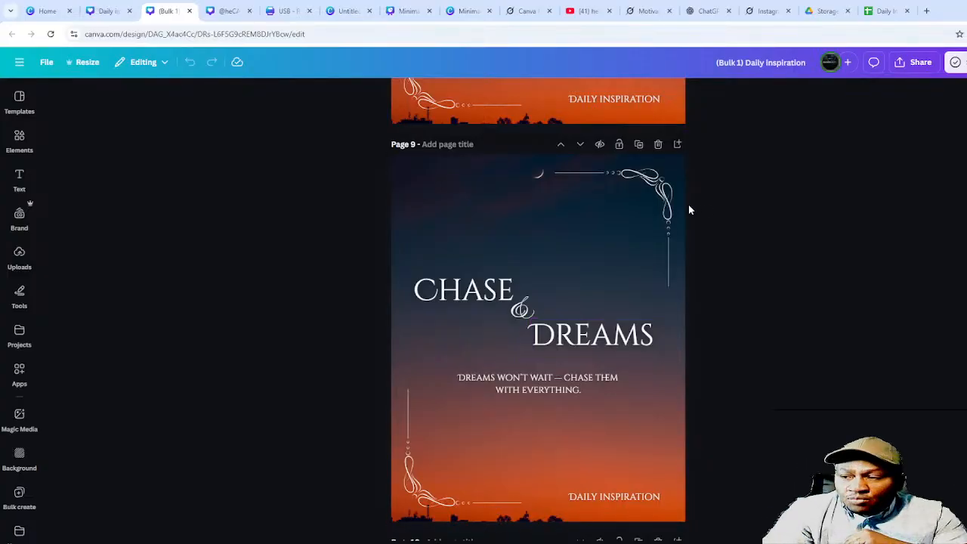
click(461, 13)
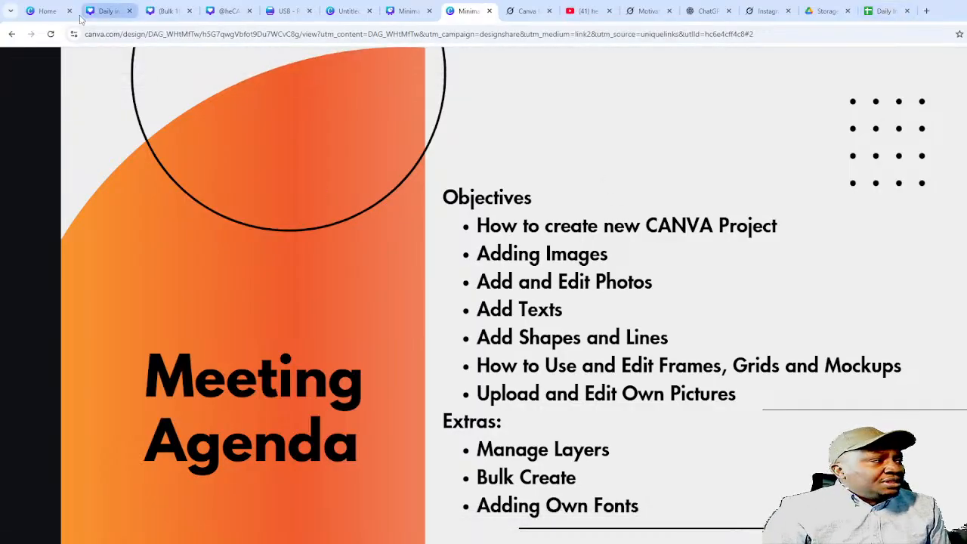
click(50, 14)
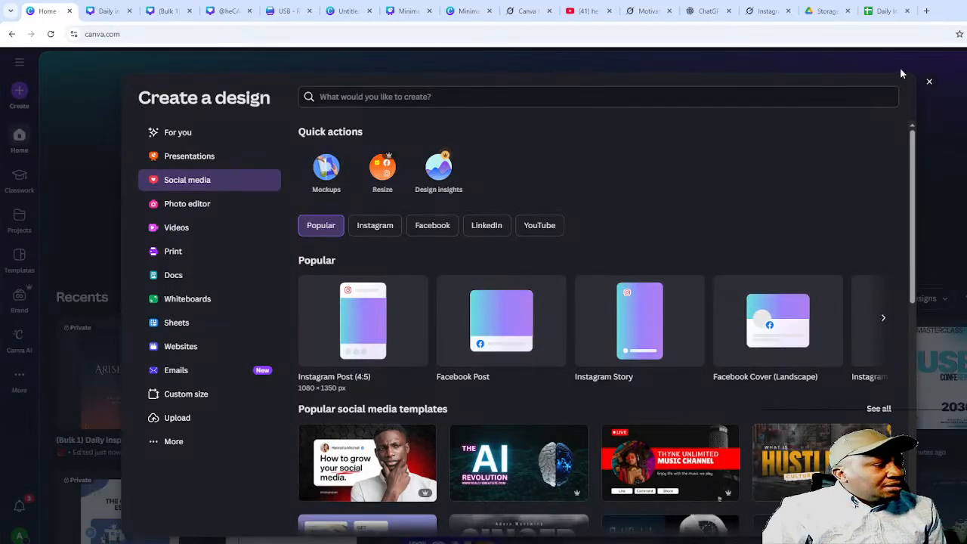
- Dismiss the Create a design dialog and open the Brand Kit from the sidebar
click(928, 83)
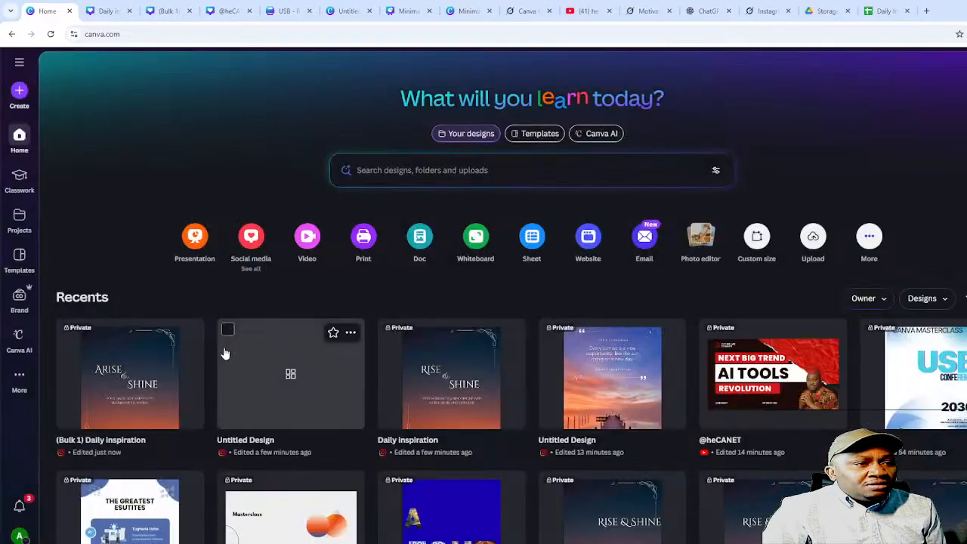
click(20, 299)
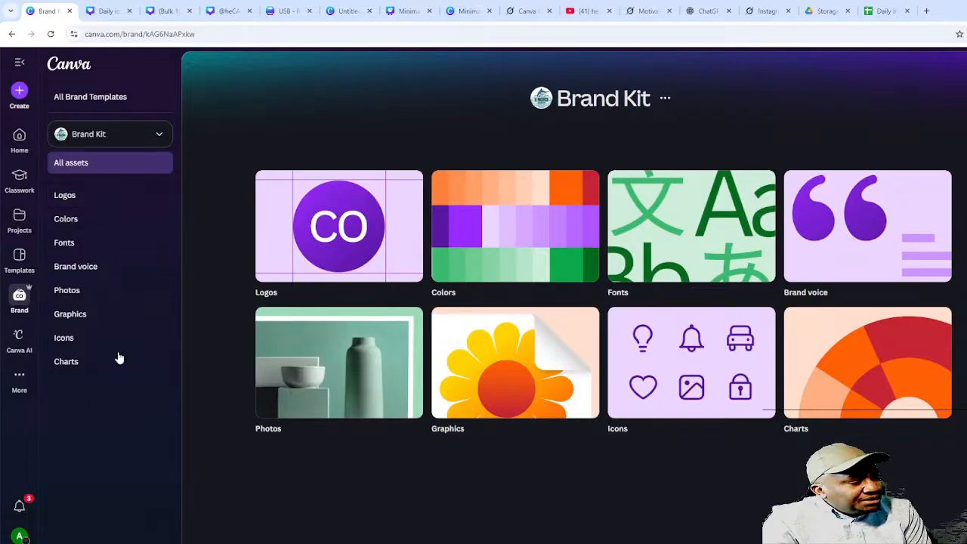
- Browse the Brand Kit's icons, graphics, photos, brand voice and fonts sections
click(71, 339)
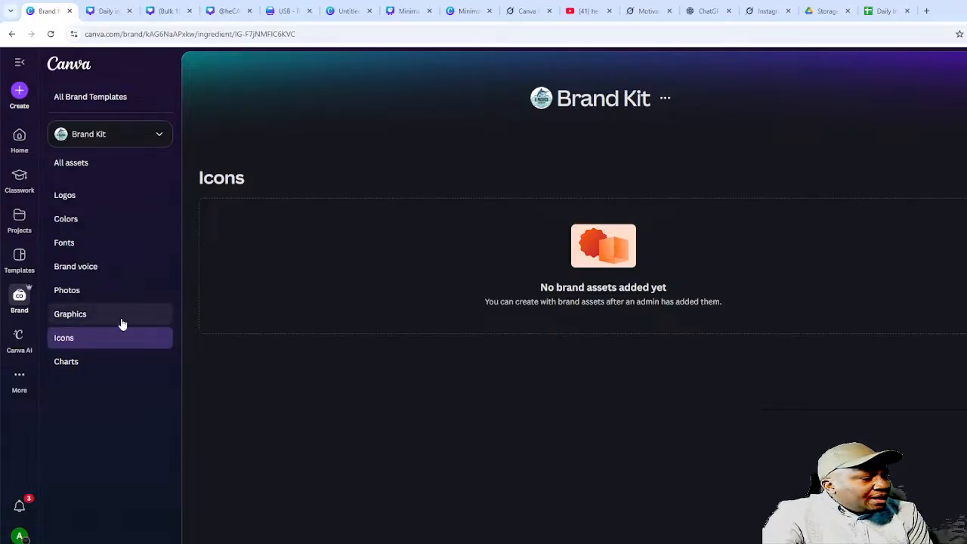
click(83, 320)
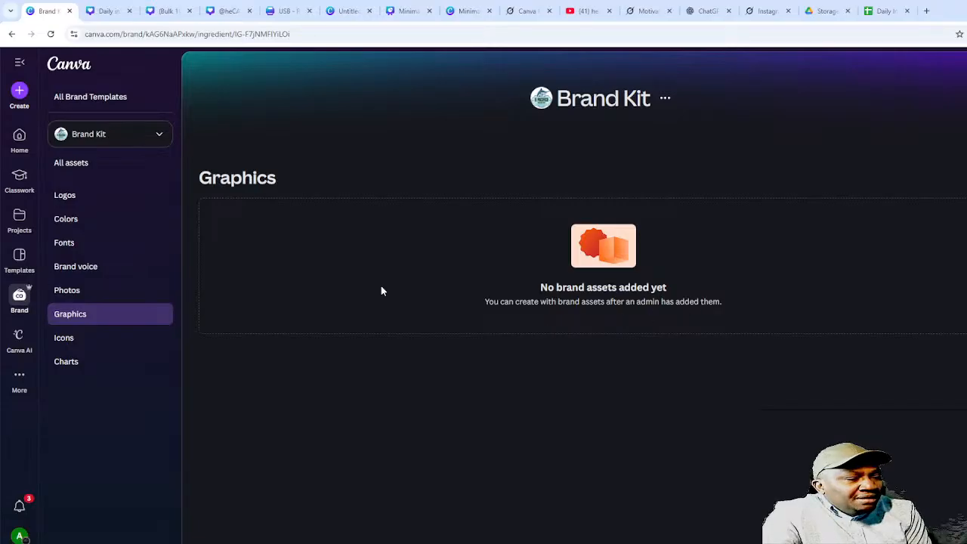
click(69, 289)
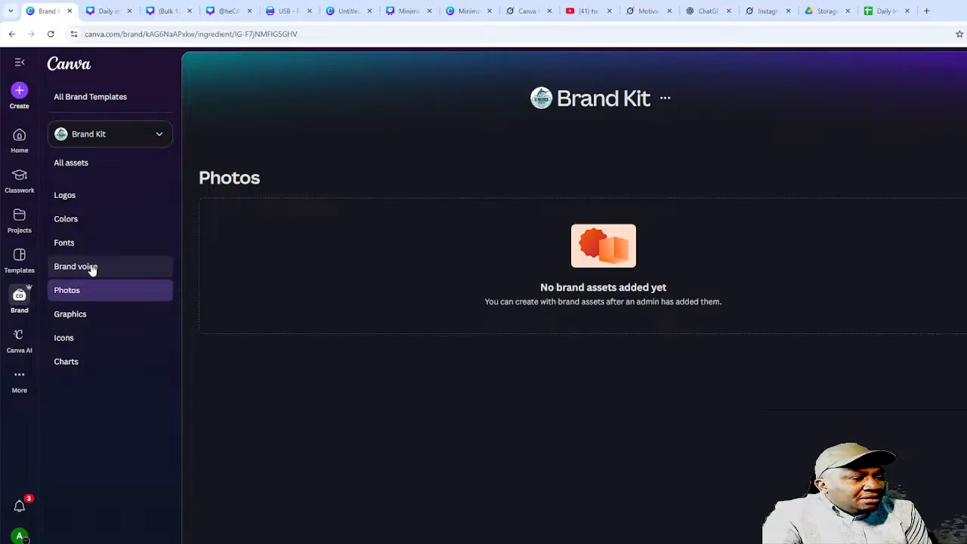
click(91, 269)
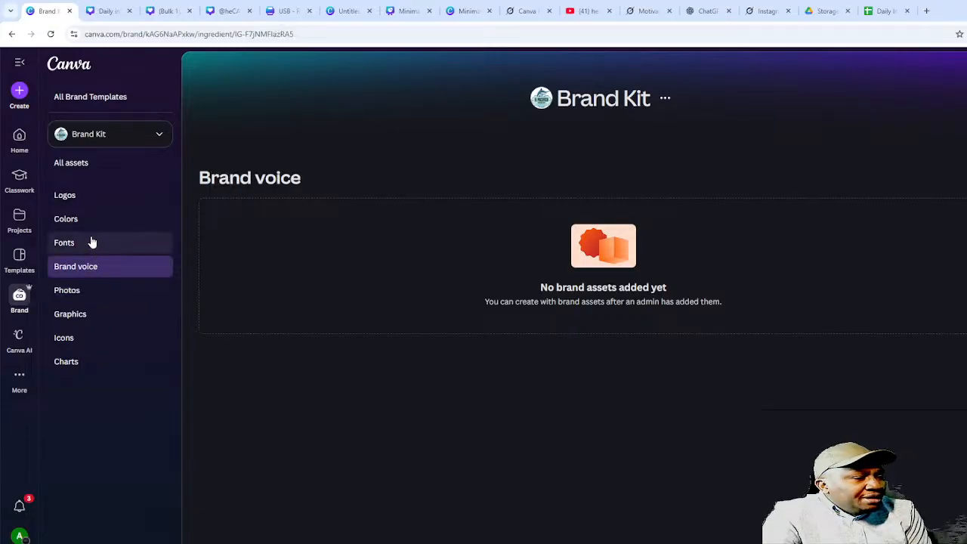
click(84, 243)
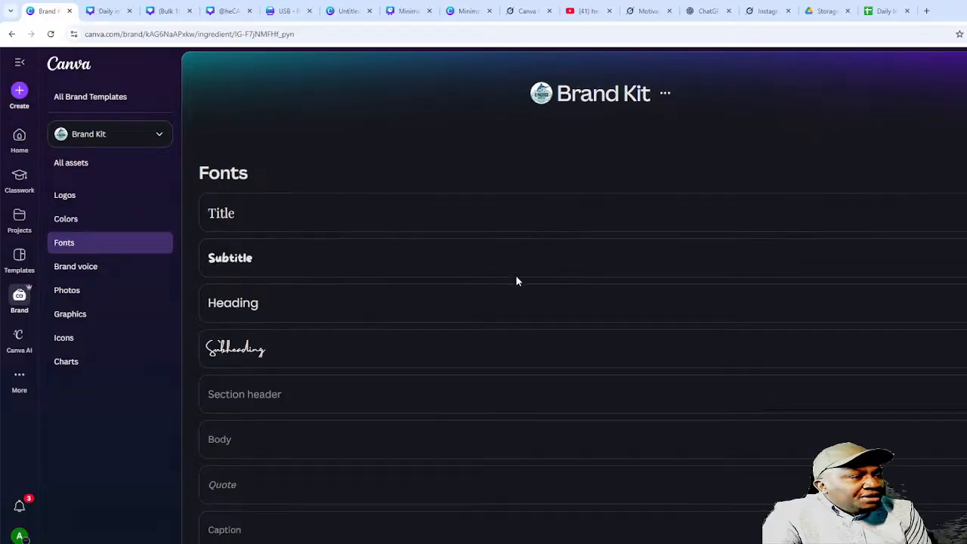
scroll(552, 434, down, 1)
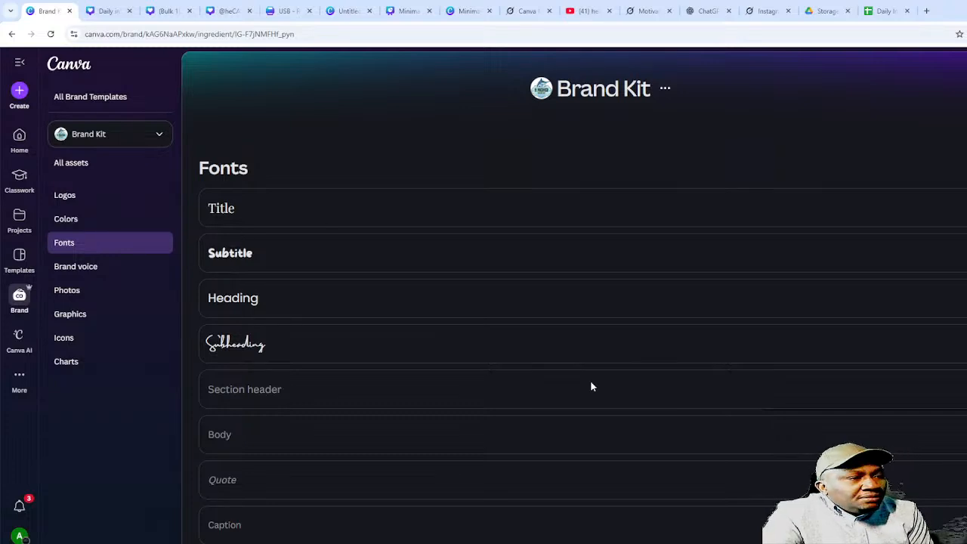
scroll(468, 338, up, 1)
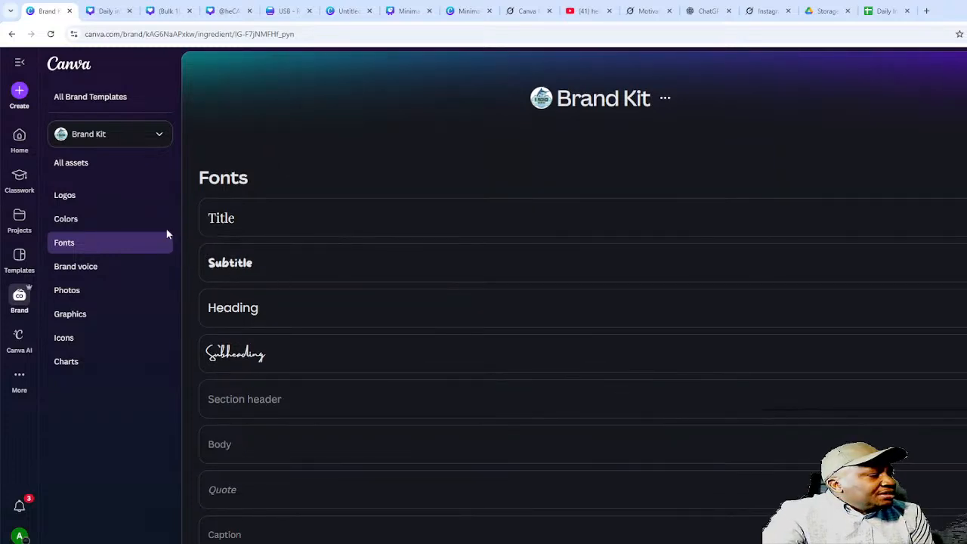
- Copy a brand colour's hex code, check the logos and fonts, then return to Meeting Agenda
click(67, 220)
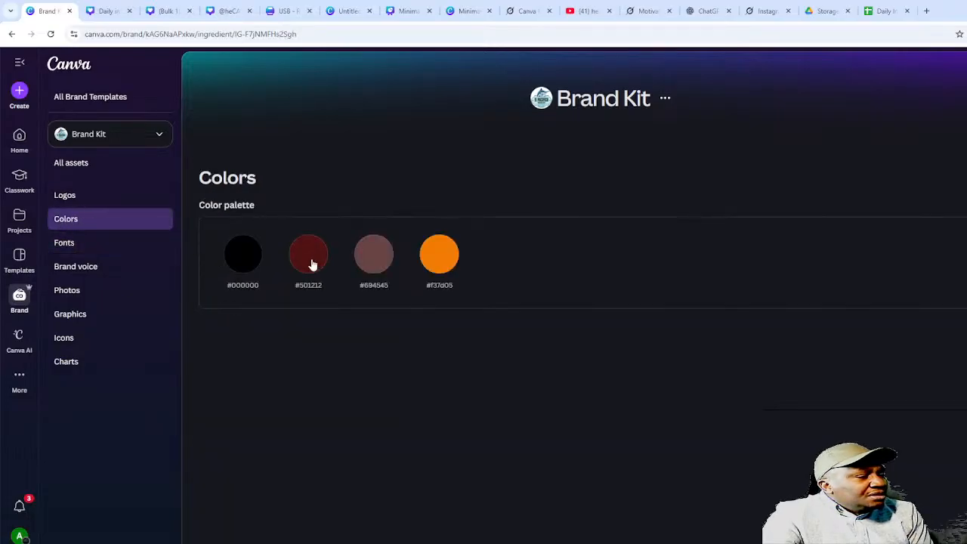
click(427, 255)
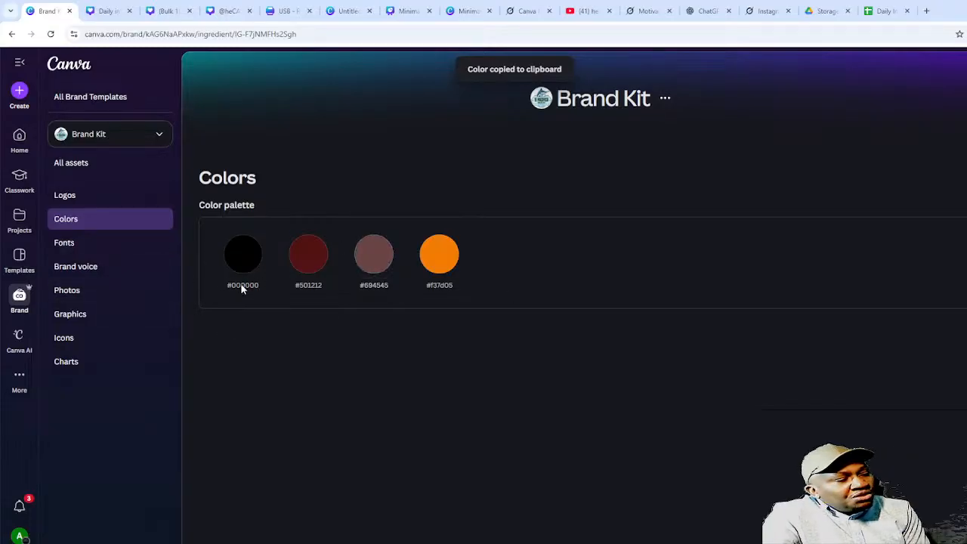
click(73, 198)
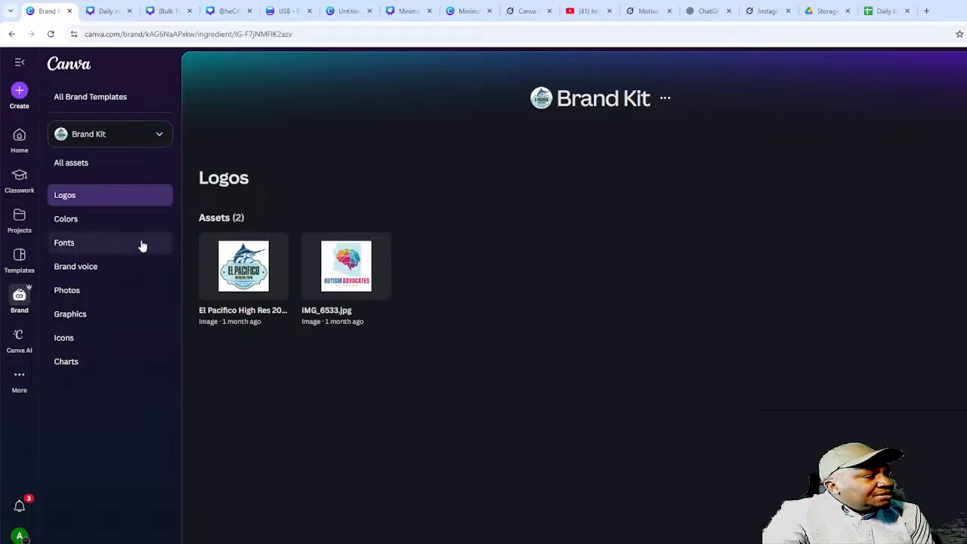
click(79, 243)
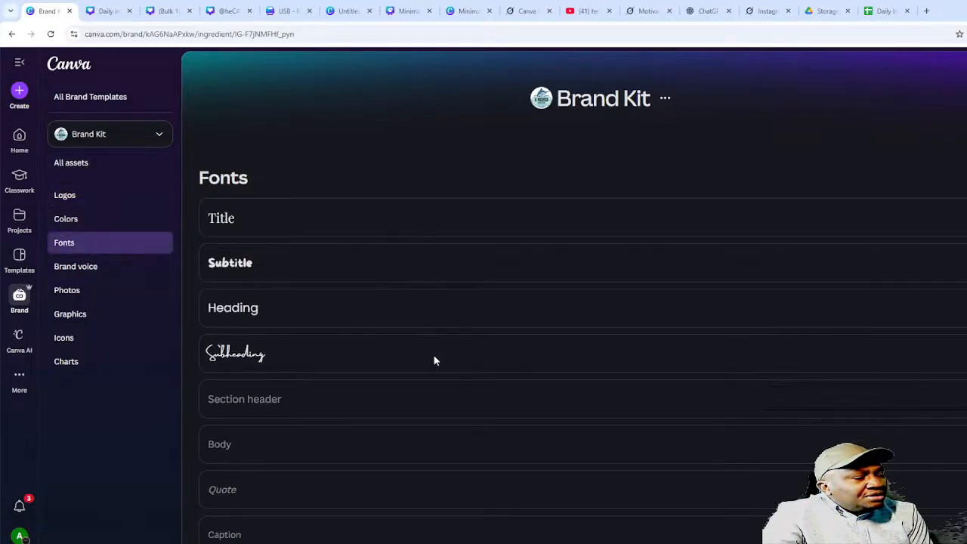
scroll(492, 359, down, 1)
scroll(703, 222, up, 1)
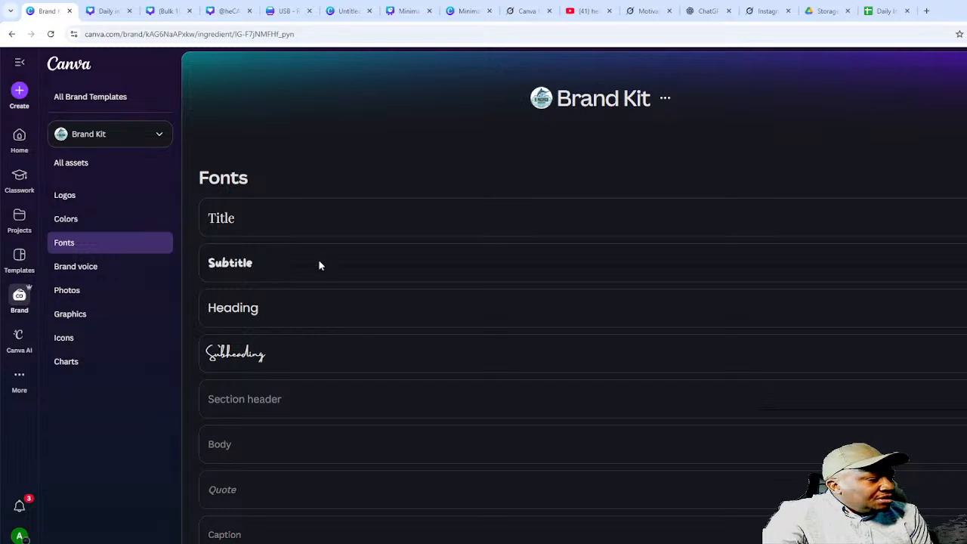
click(464, 12)
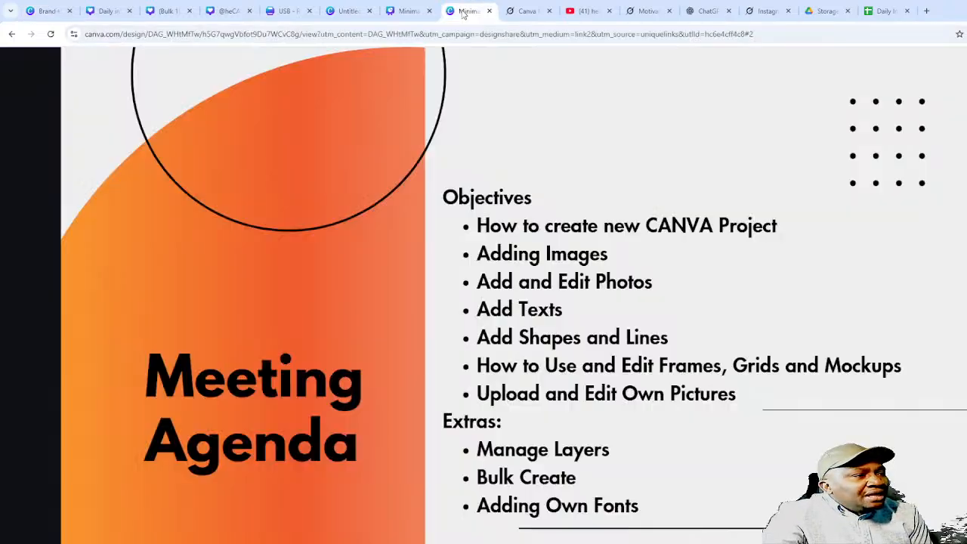
- Play the presentation to the Thank you slide, restart it to Meeting Agenda, then return to Brand Kit fonts
click(632, 367)
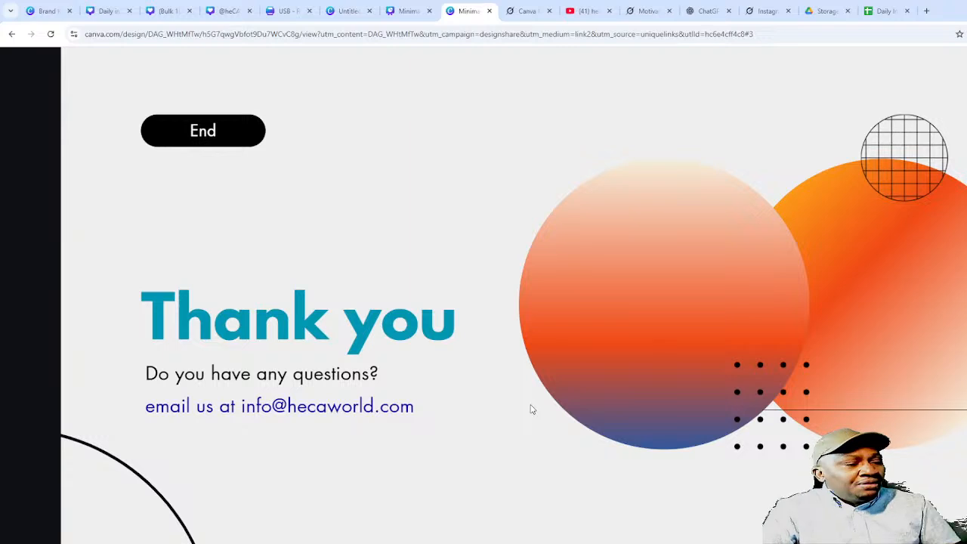
click(450, 184)
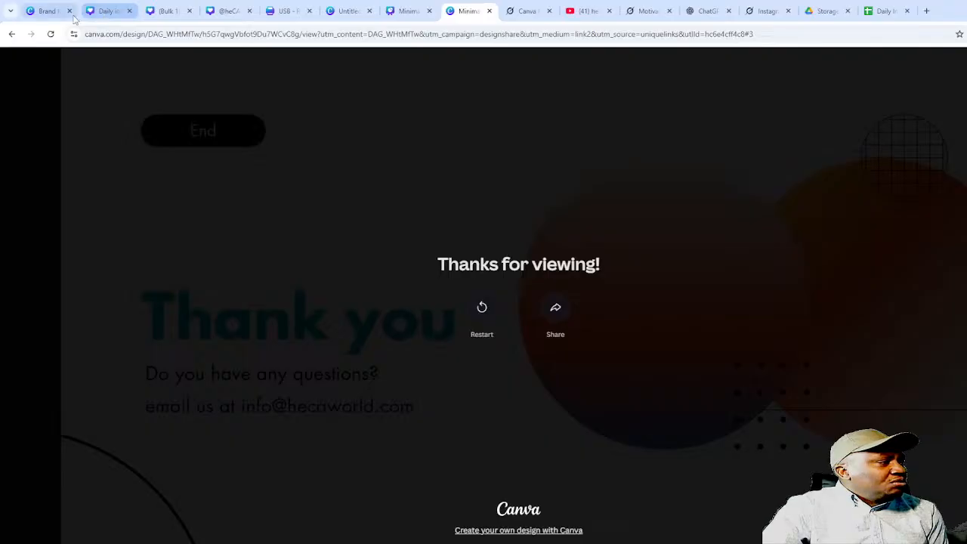
click(103, 11)
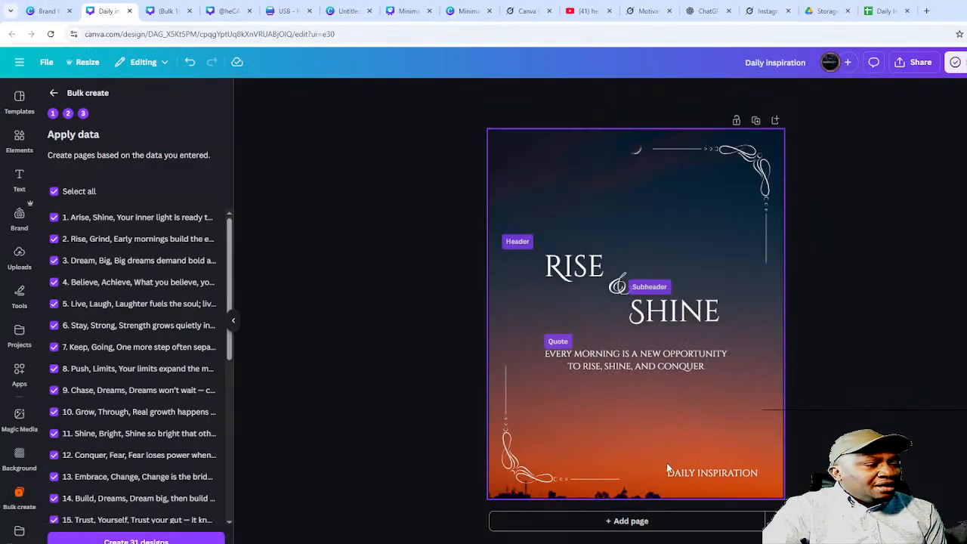
click(459, 12)
click(478, 309)
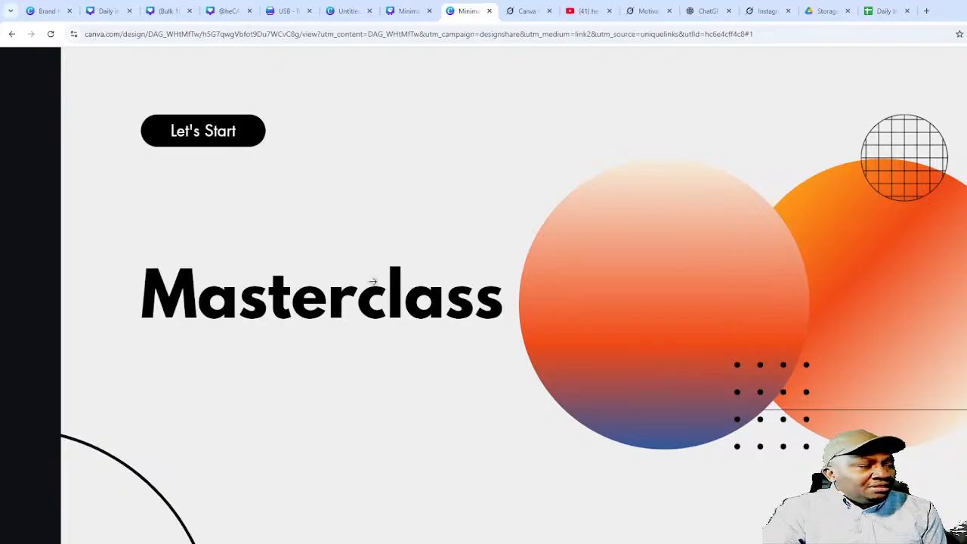
click(362, 222)
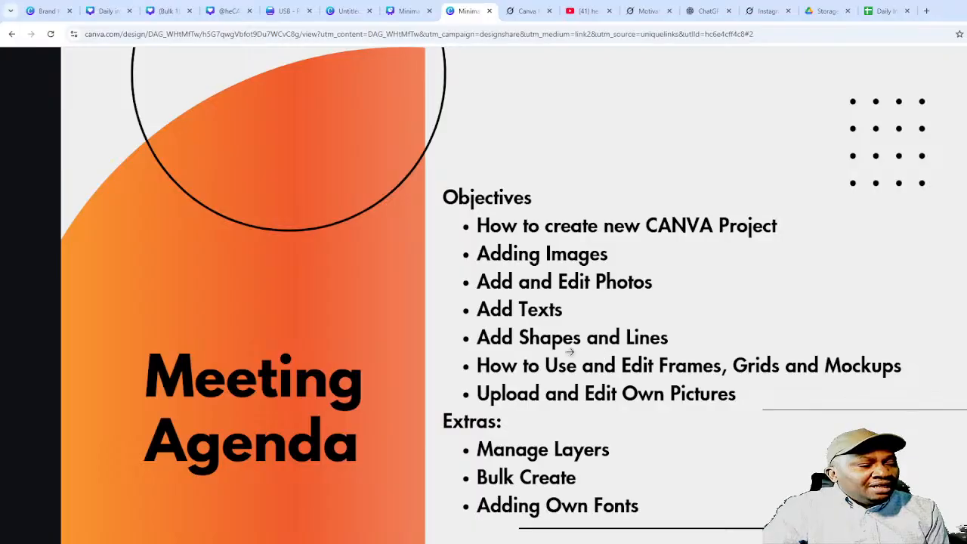
click(49, 17)
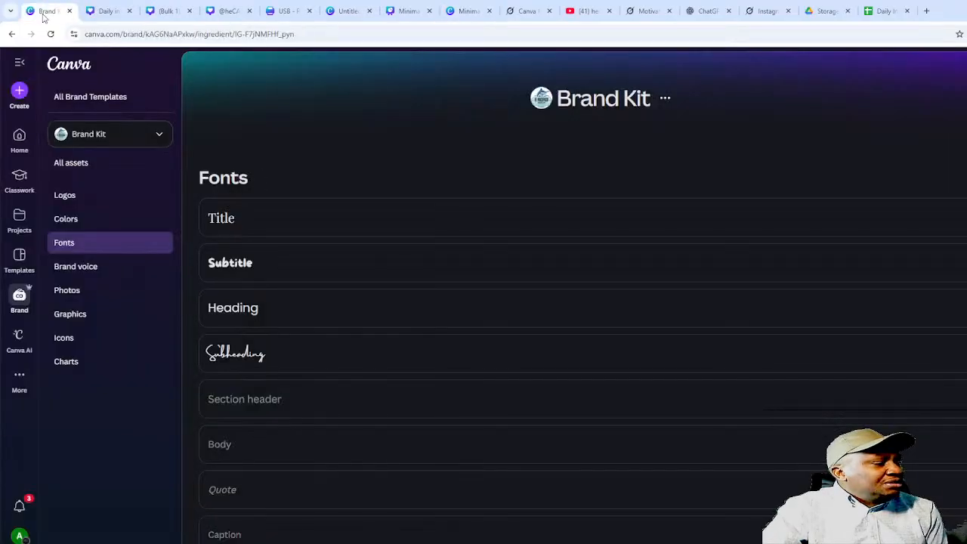
- Add a plain line from the Elements shapes to the Daily inspiration design
click(111, 13)
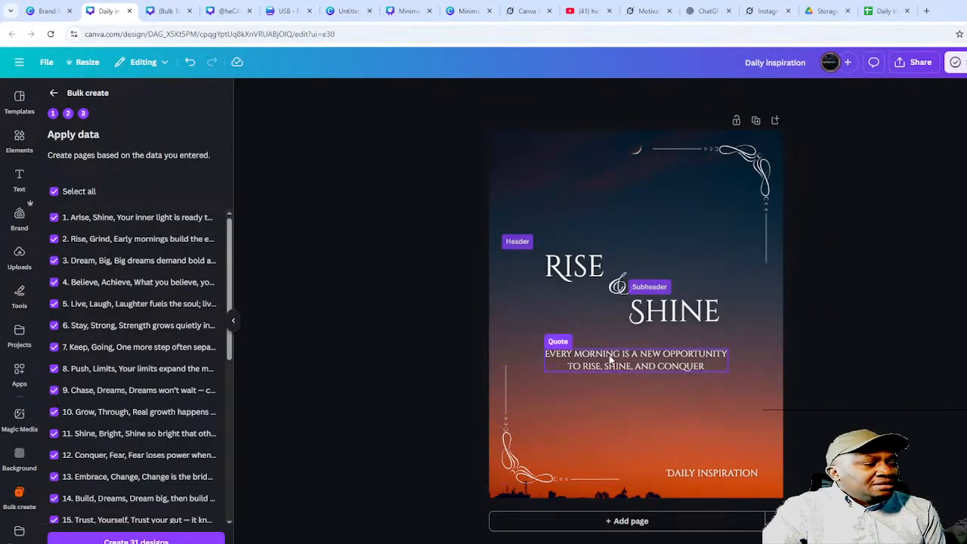
click(28, 145)
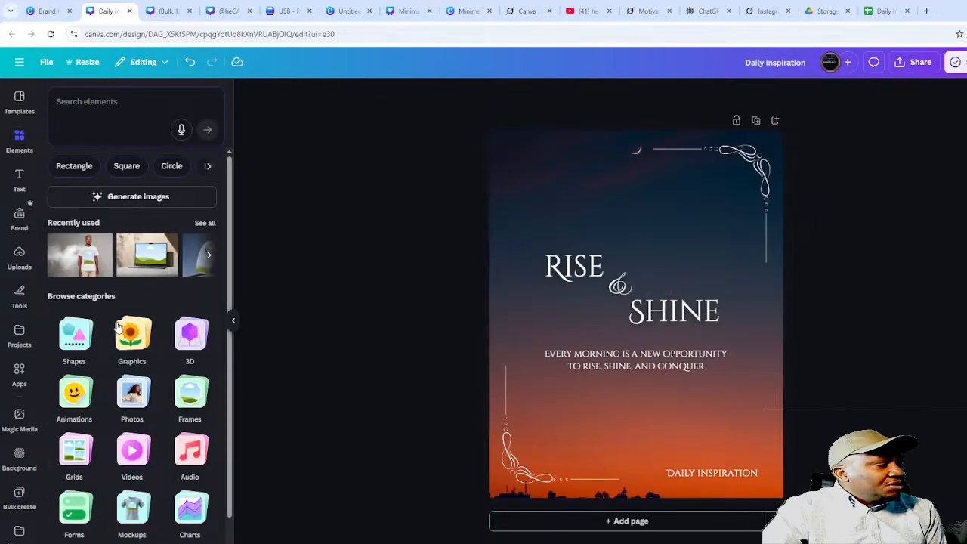
click(68, 352)
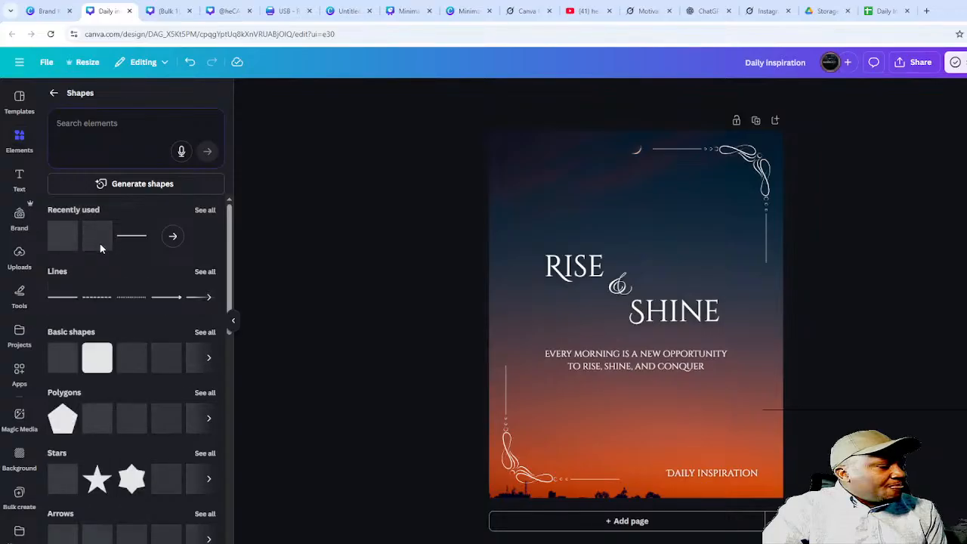
click(61, 297)
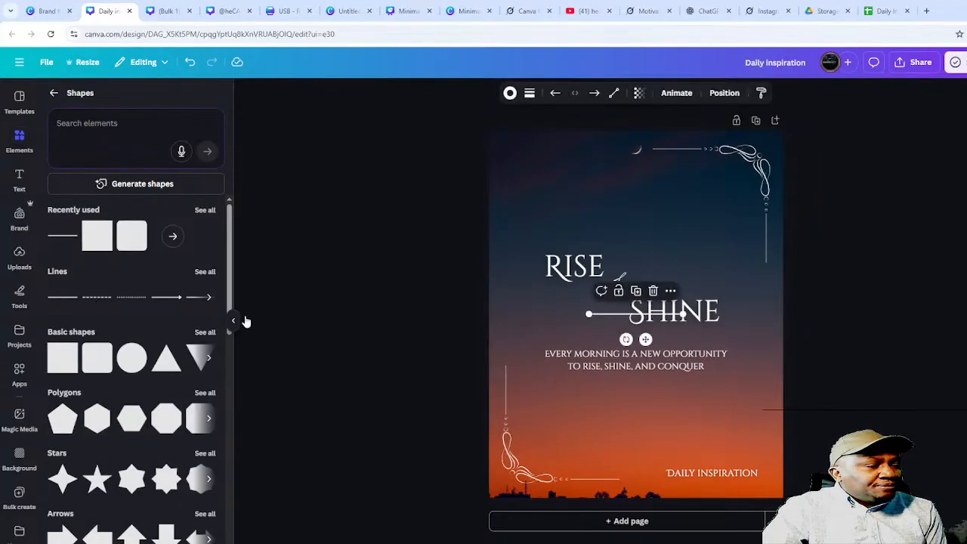
- Stretch the line across the full page width and place it just below SHINE
drag(588, 313, 476, 314)
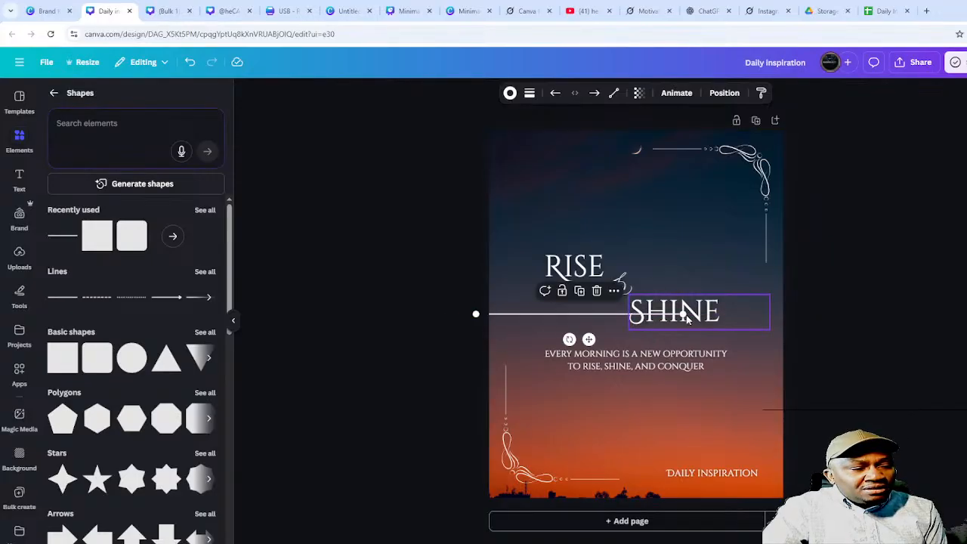
drag(683, 314, 783, 313)
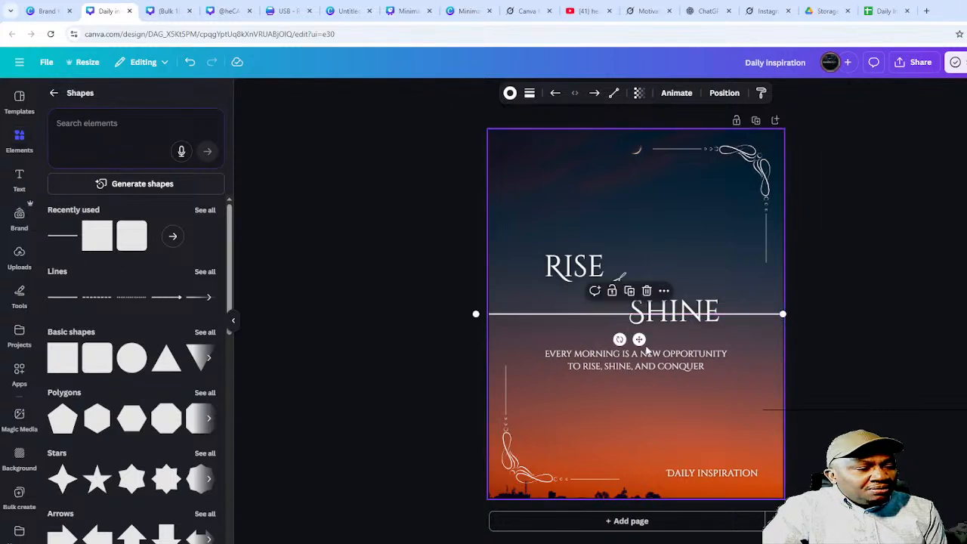
drag(640, 339, 644, 360)
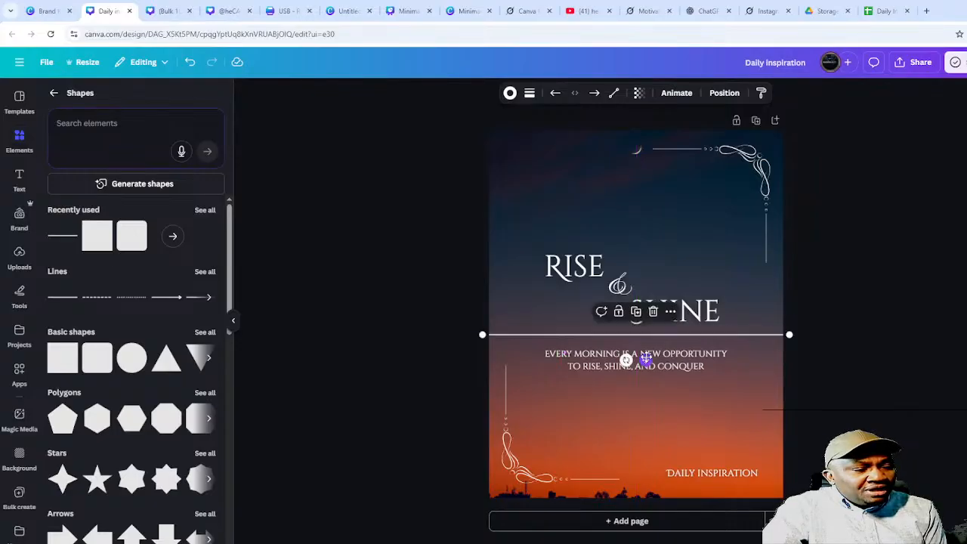
click(858, 313)
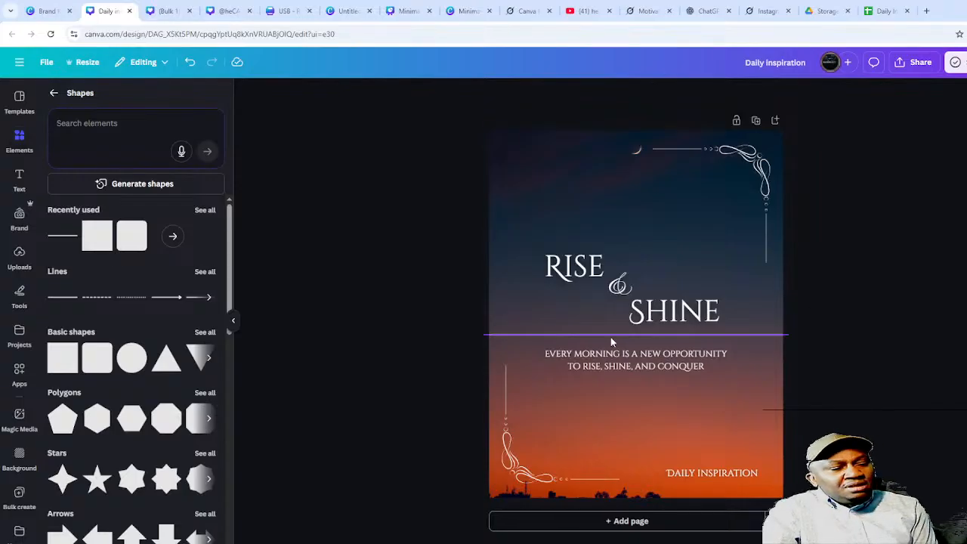
click(562, 335)
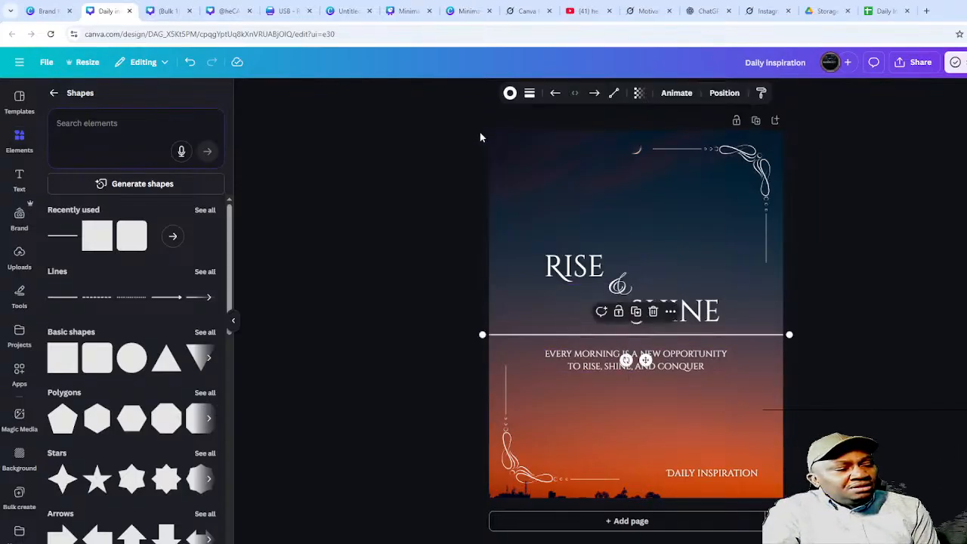
click(530, 93)
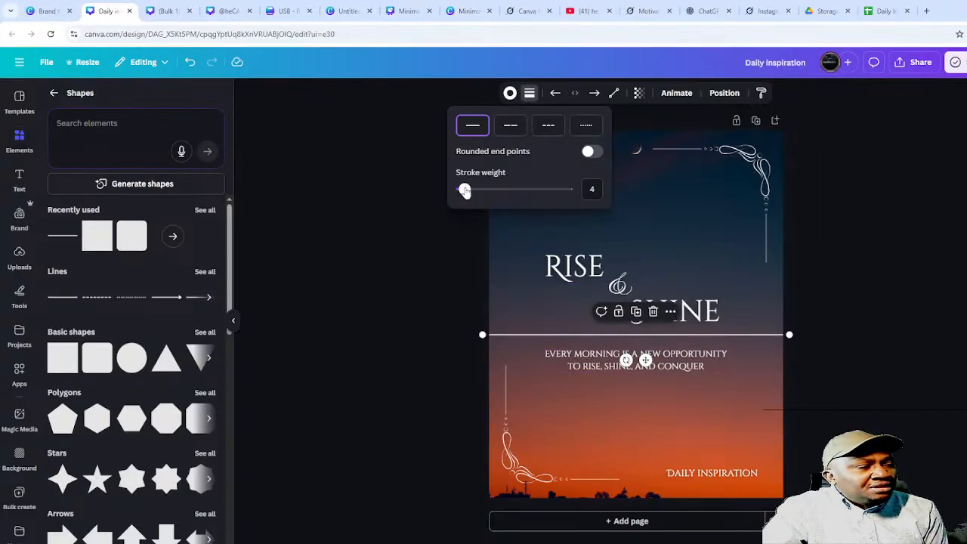
- Thicken the line to stroke weight 35, trying dash patterns before keeping it solid
mouse_move(465, 190)
mouse_down()
mouse_move(593, 206)
mouse_move(469, 209)
mouse_move(524, 193)
mouse_move(516, 194)
mouse_move(507, 215)
mouse_move(555, 208)
mouse_move(471, 219)
mouse_move(519, 220)
mouse_move(500, 223)
mouse_up()
click(548, 125)
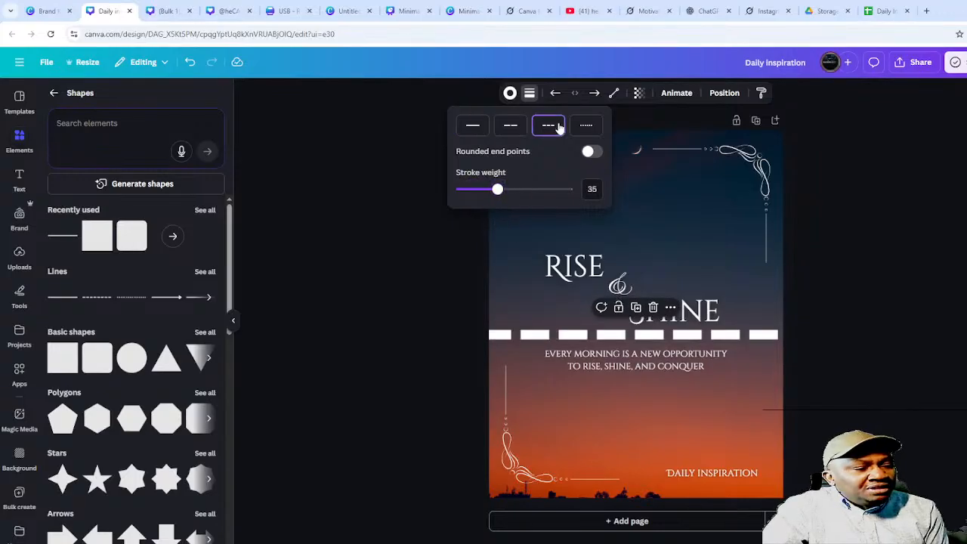
click(582, 126)
click(549, 124)
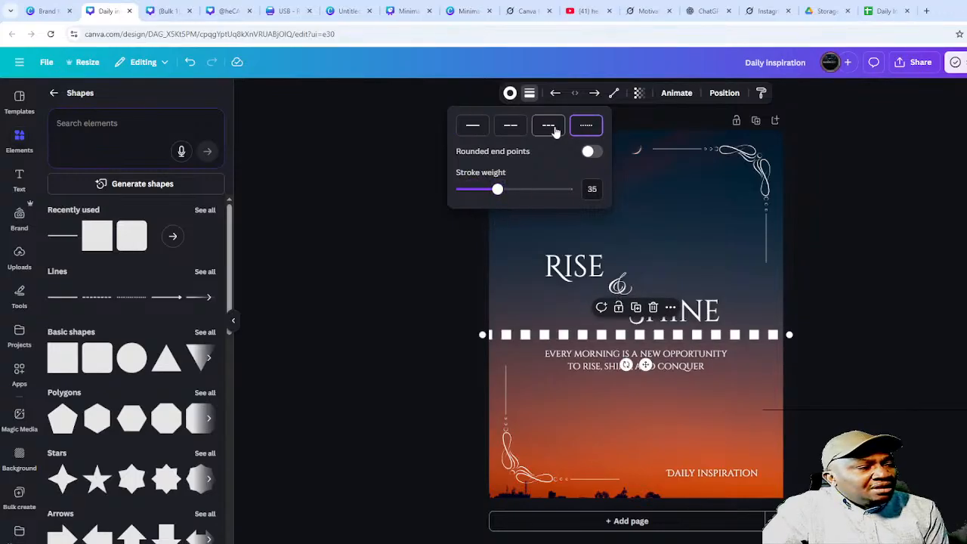
click(511, 124)
click(467, 126)
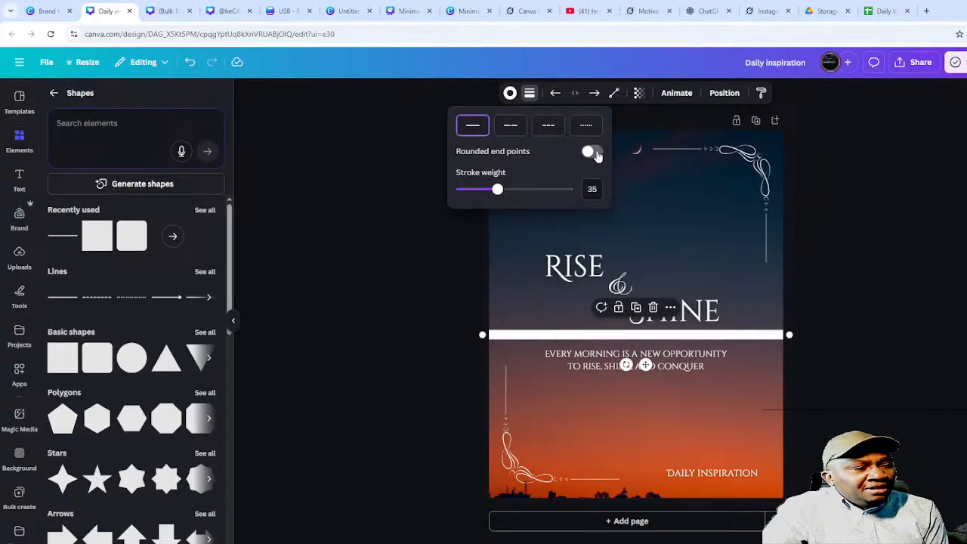
click(593, 153)
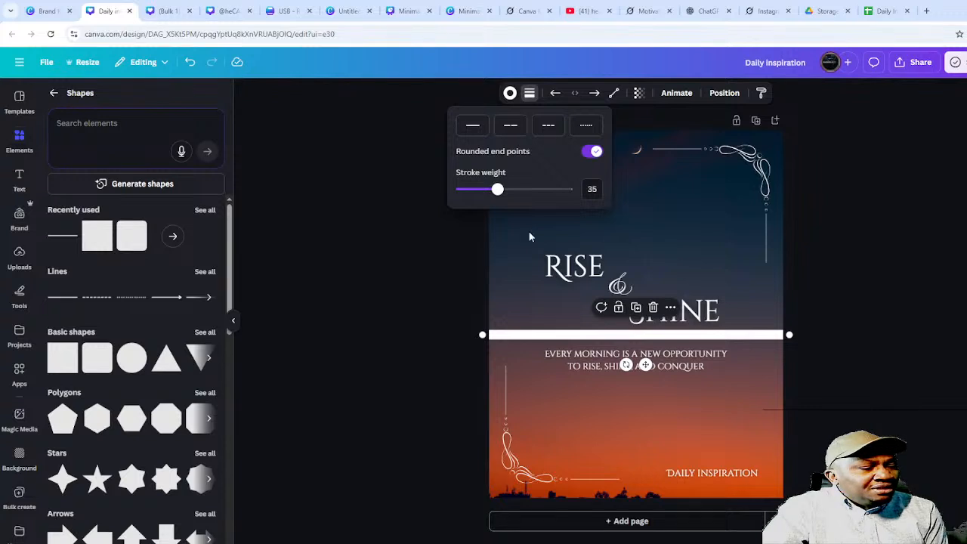
- Pull both line ends slightly inward and leave the end points square, not rounded
drag(481, 333, 502, 333)
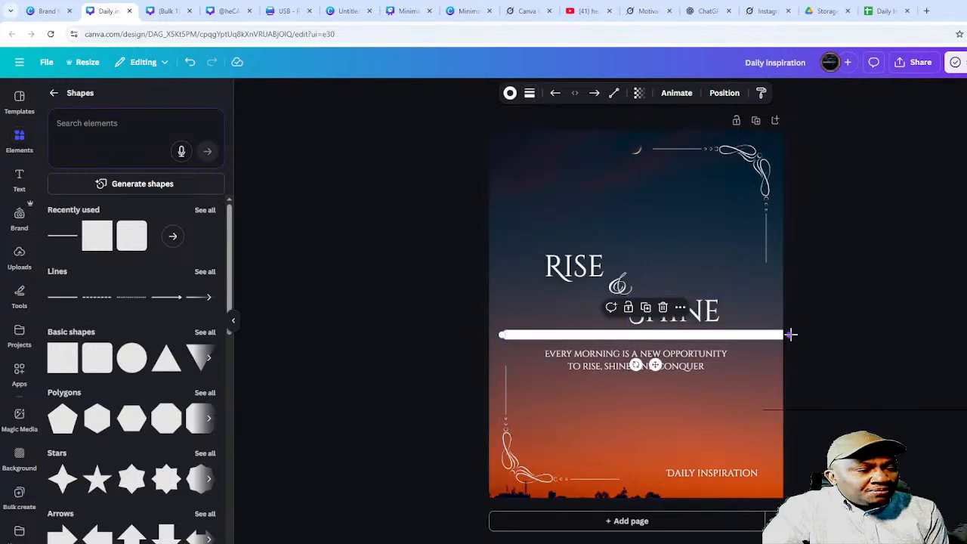
drag(790, 334, 777, 335)
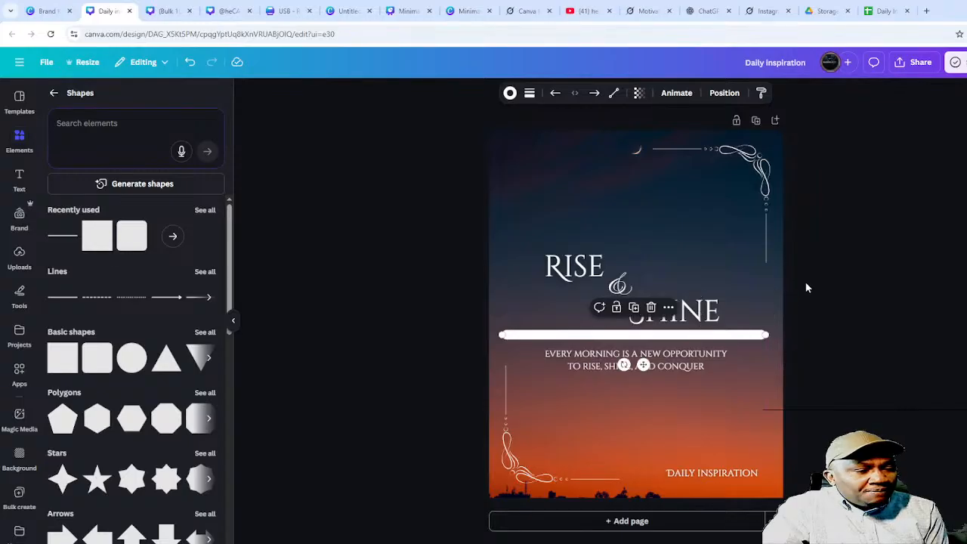
click(807, 288)
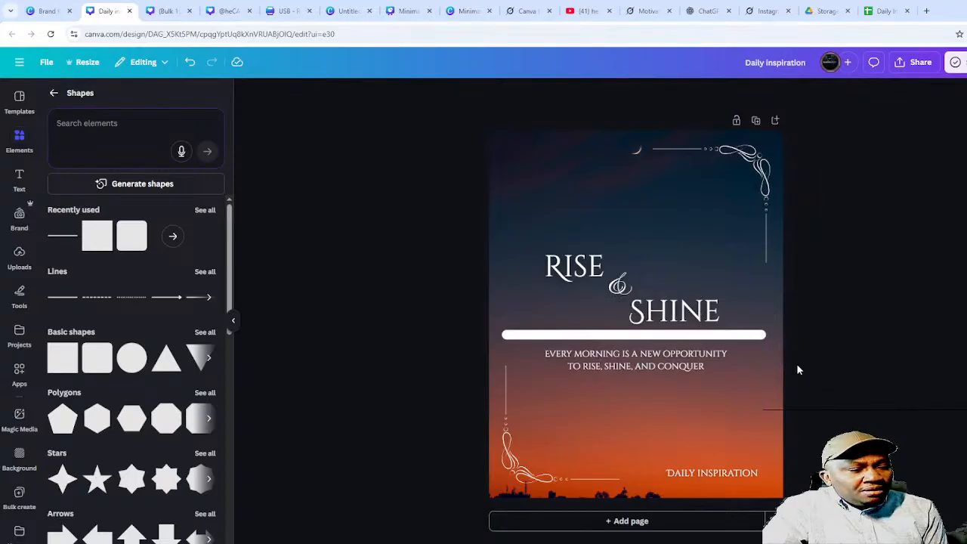
click(612, 336)
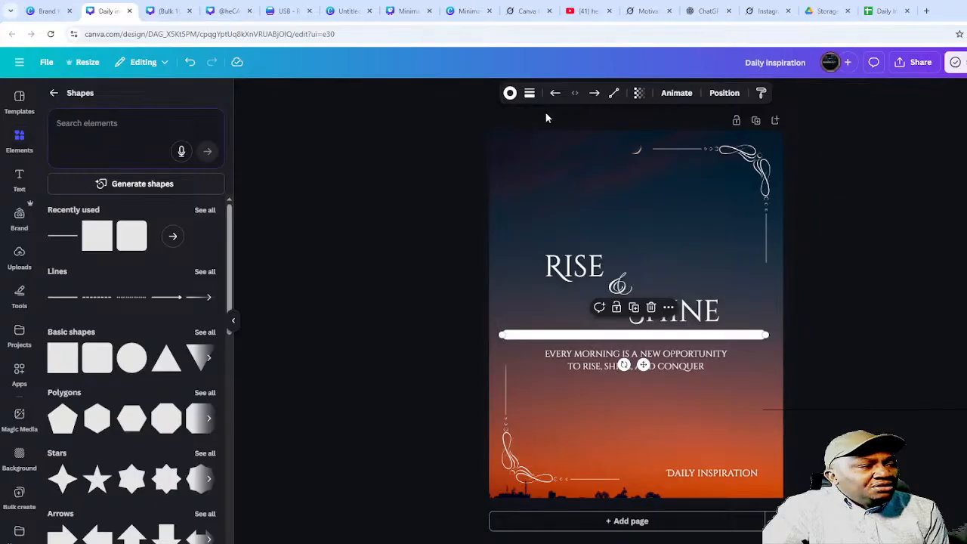
click(531, 94)
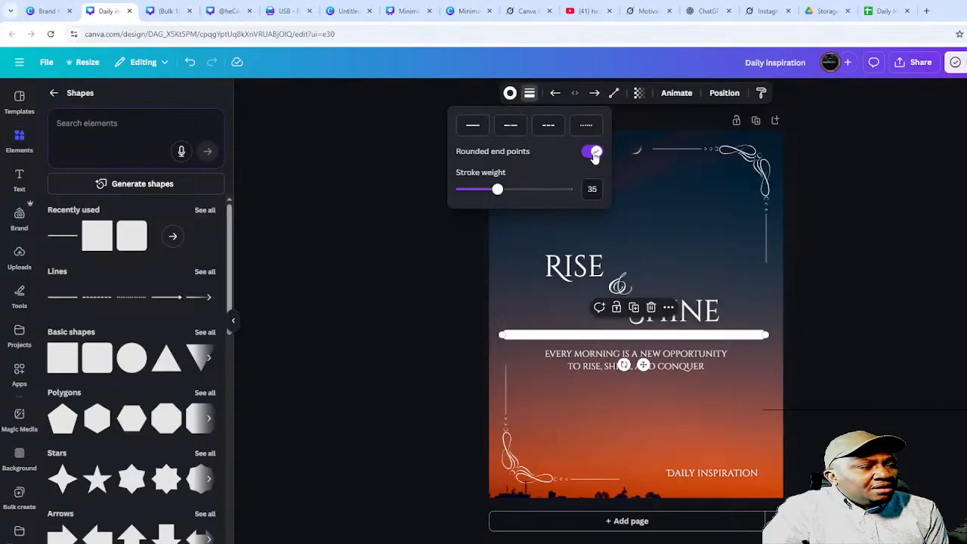
click(594, 152)
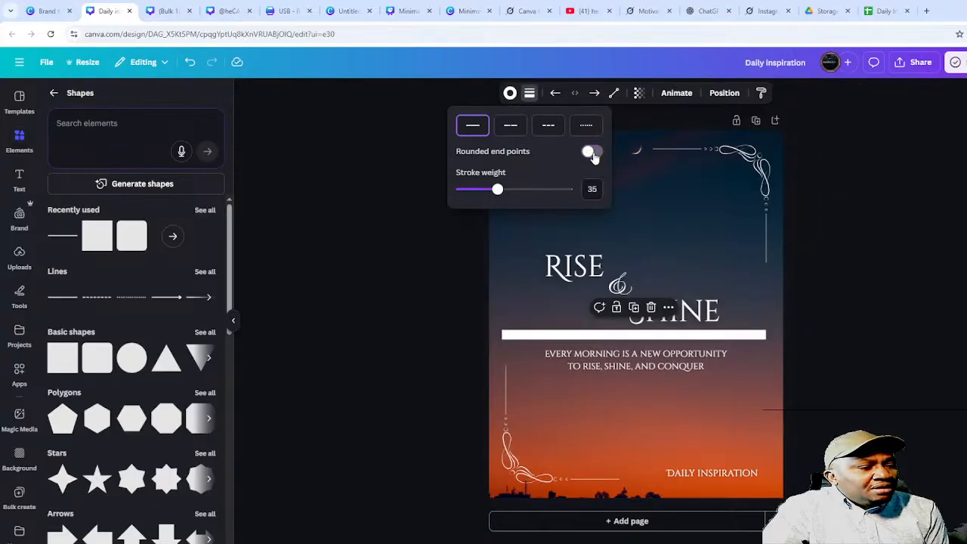
- Colour the line pure red and set its transparency to 40
click(511, 94)
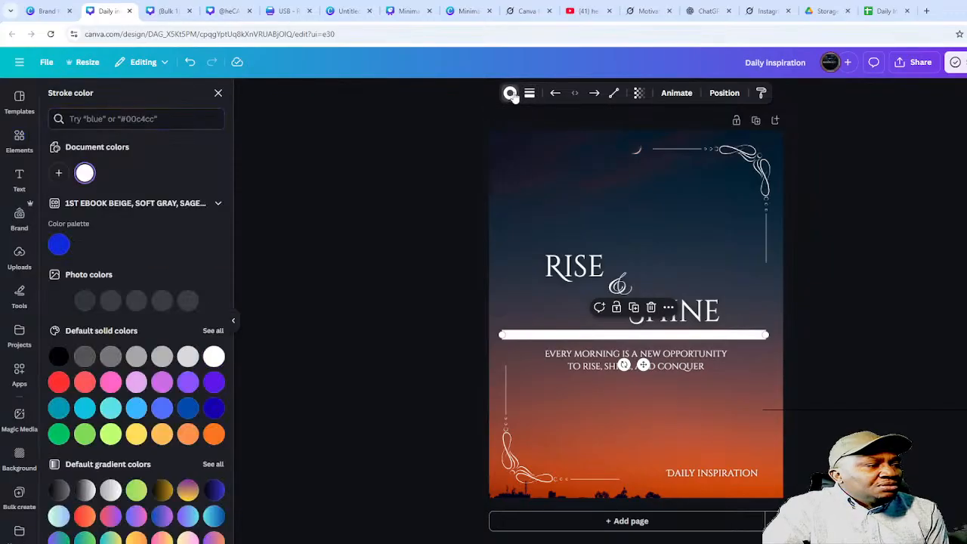
click(58, 243)
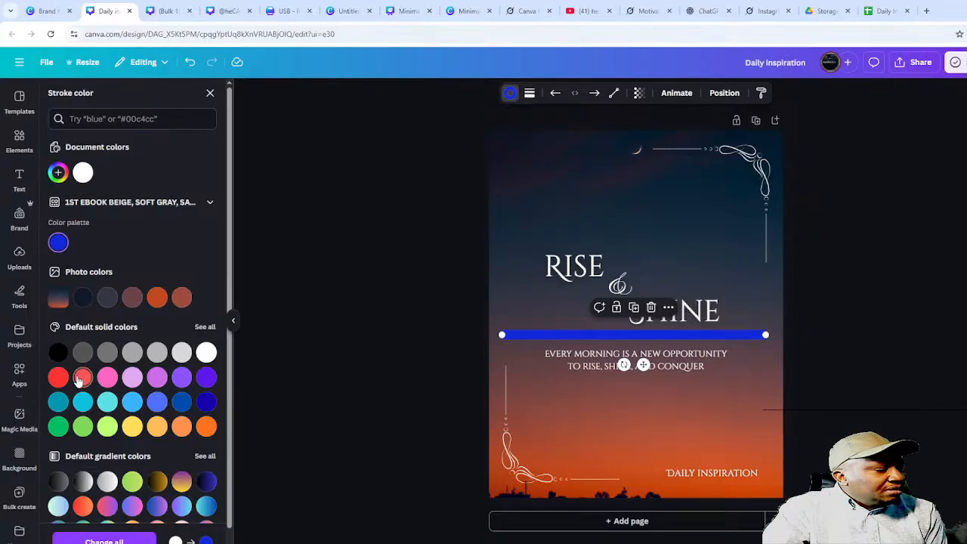
click(83, 377)
click(53, 381)
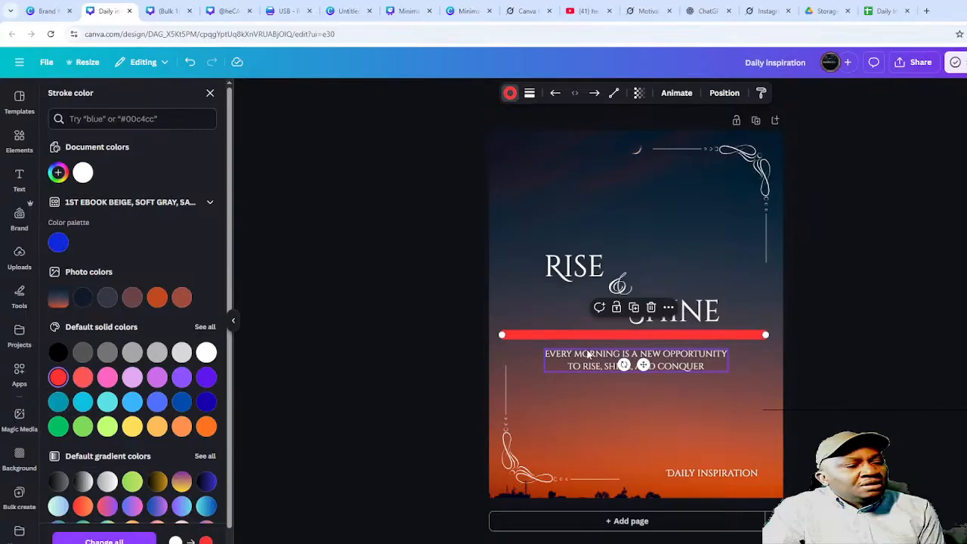
click(638, 93)
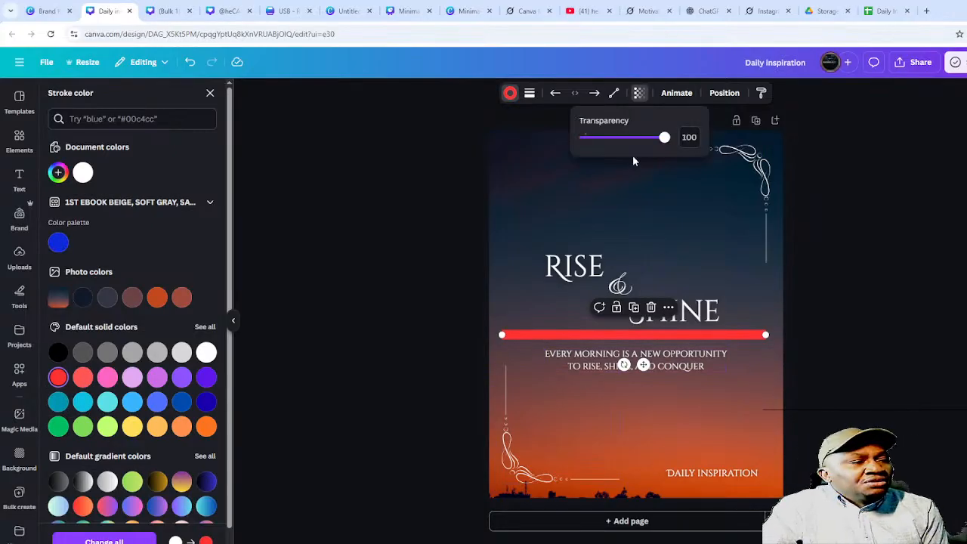
drag(663, 144, 618, 152)
click(901, 181)
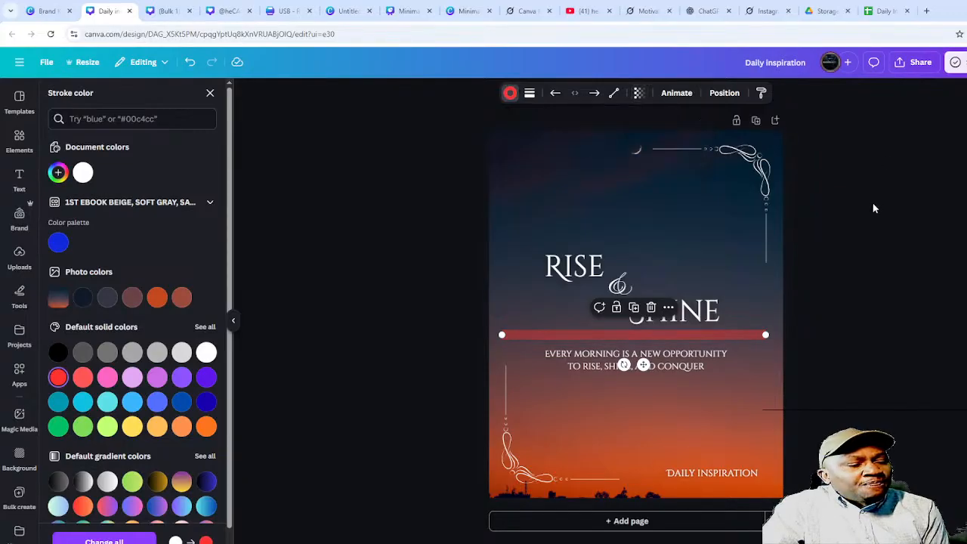
click(594, 94)
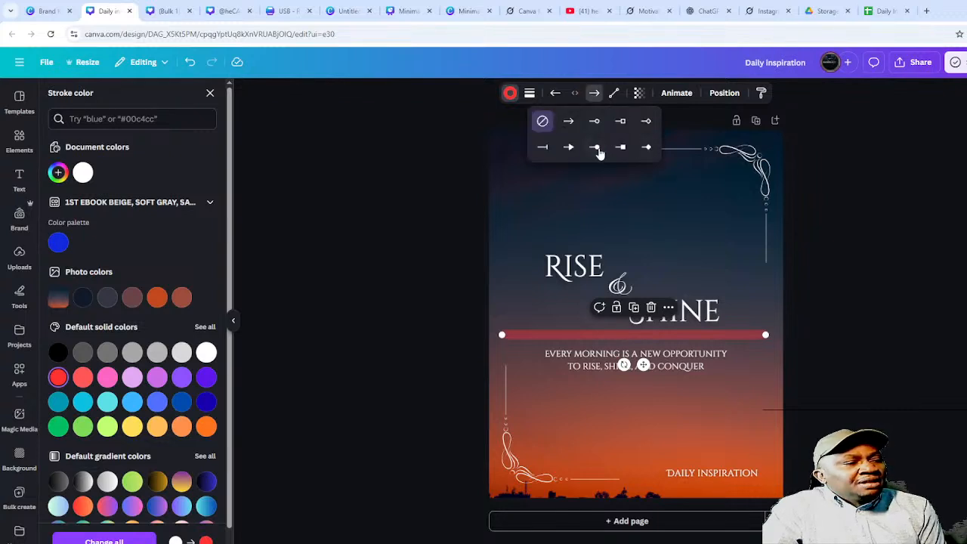
- Try Typewriter, Ascend and Shift animations on RISE, with exit and word-by-word options
click(671, 93)
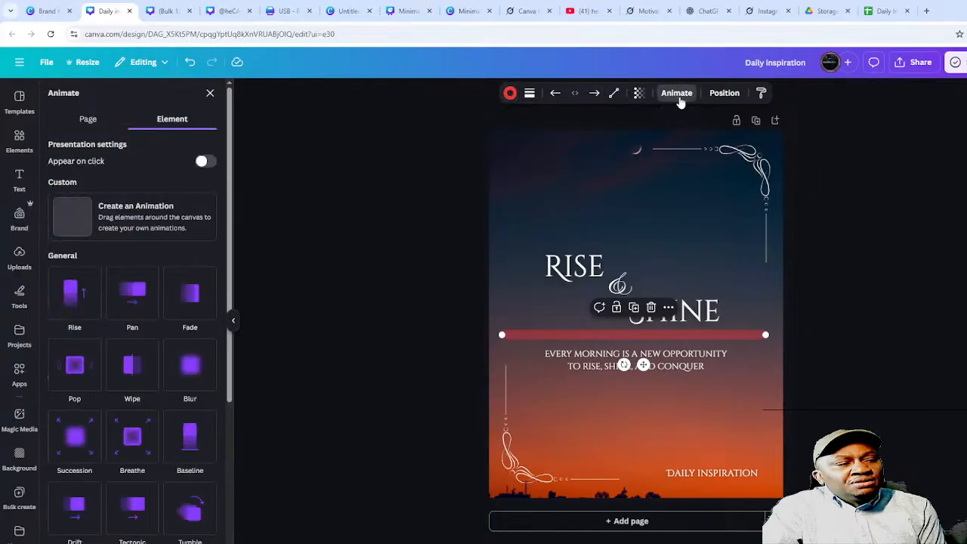
click(594, 268)
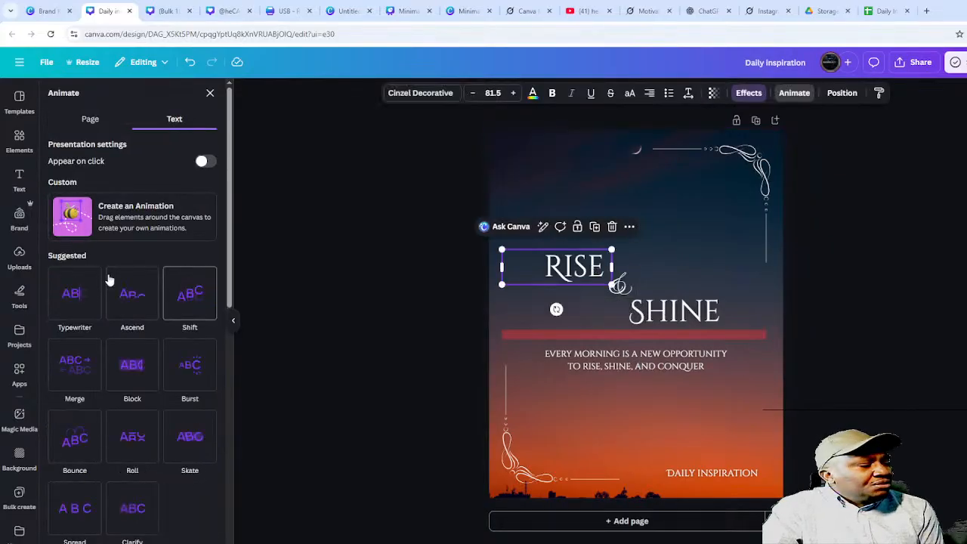
click(82, 302)
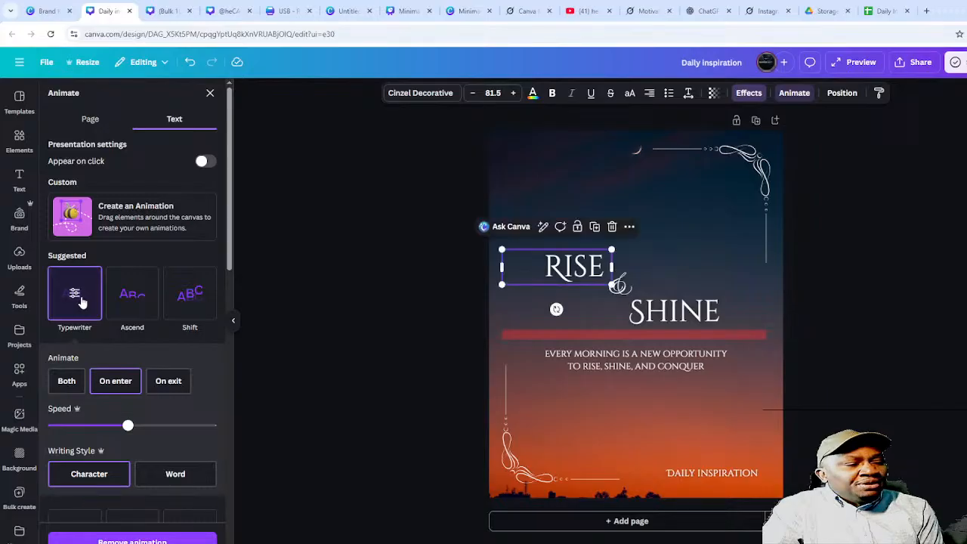
click(132, 301)
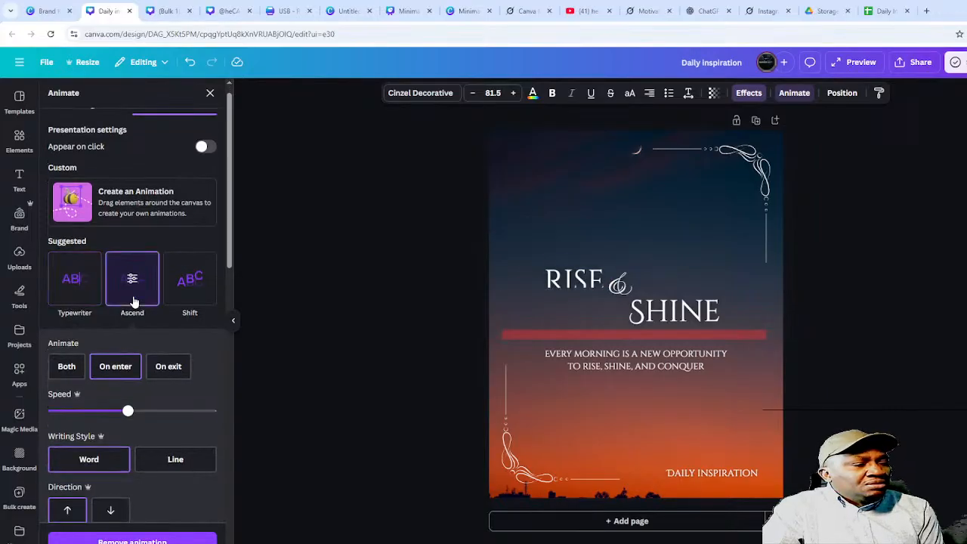
click(188, 298)
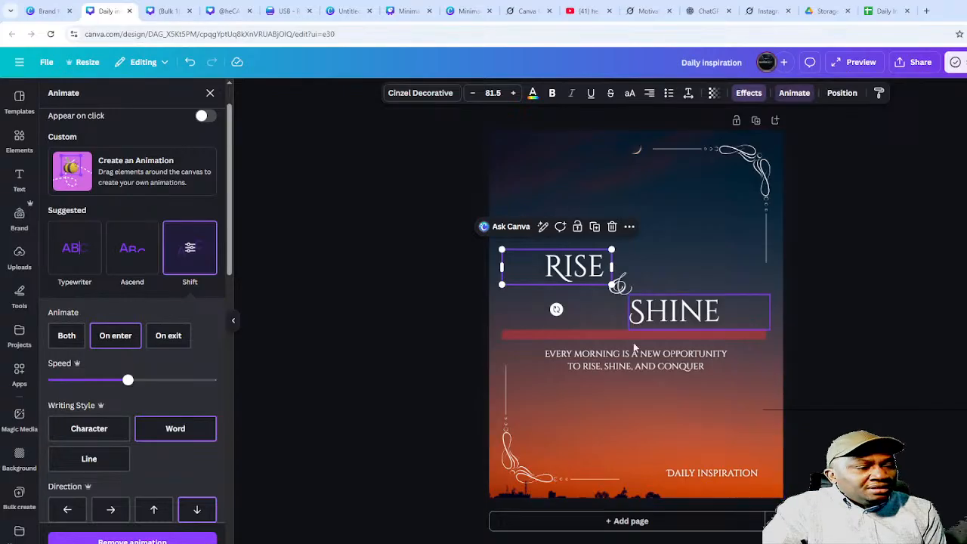
click(169, 335)
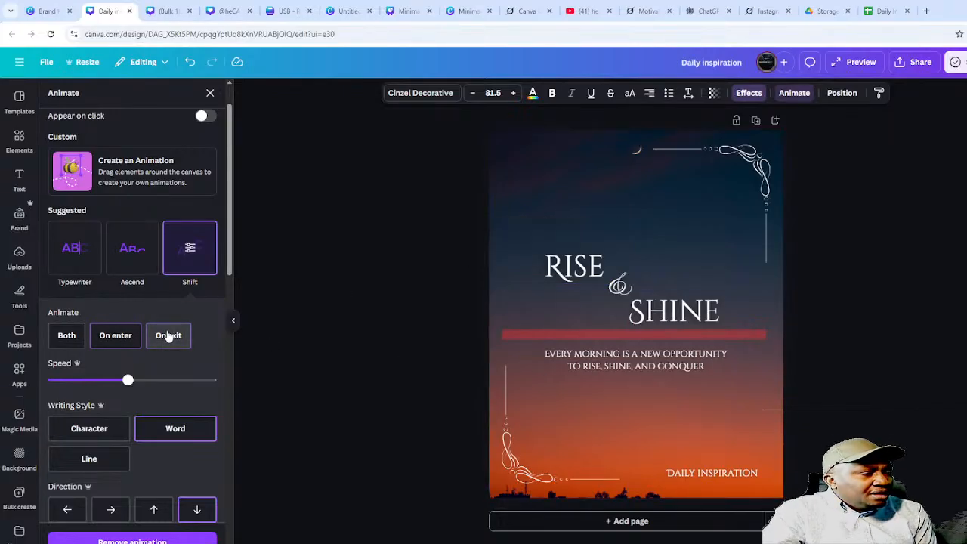
click(190, 422)
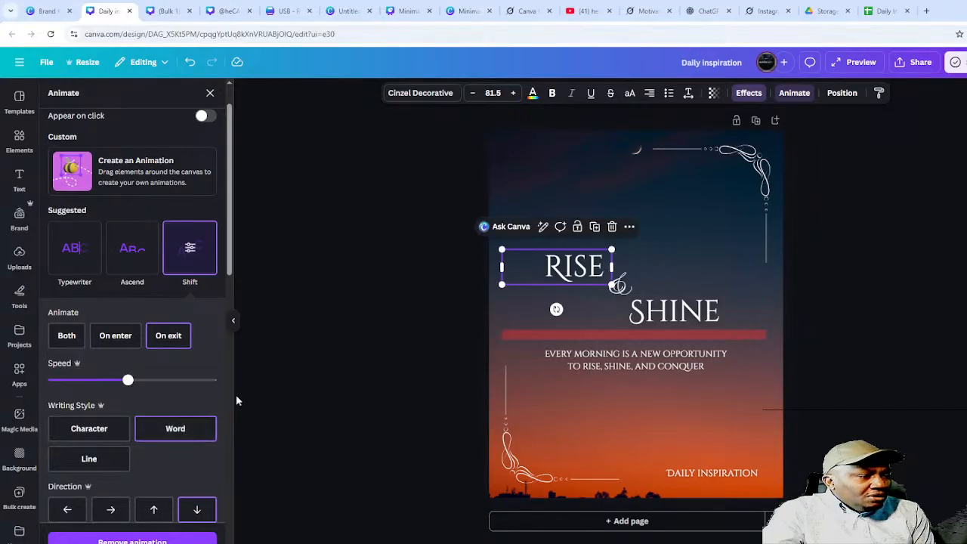
scroll(151, 423, down, 6)
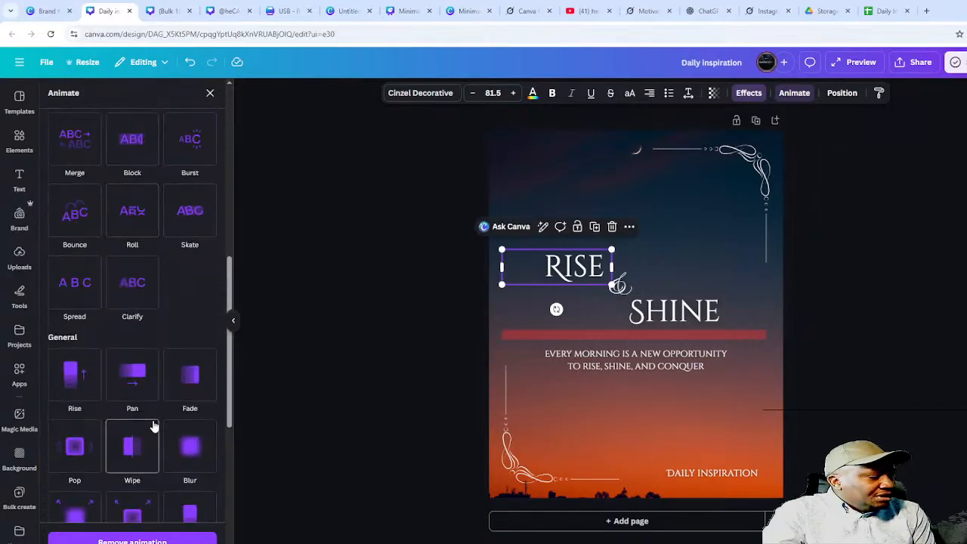
scroll(160, 423, up, 2)
- Preview Roll, Bounce, Skate, Burst, Block, Merge and full-speed Pan animations on RISE
click(131, 320)
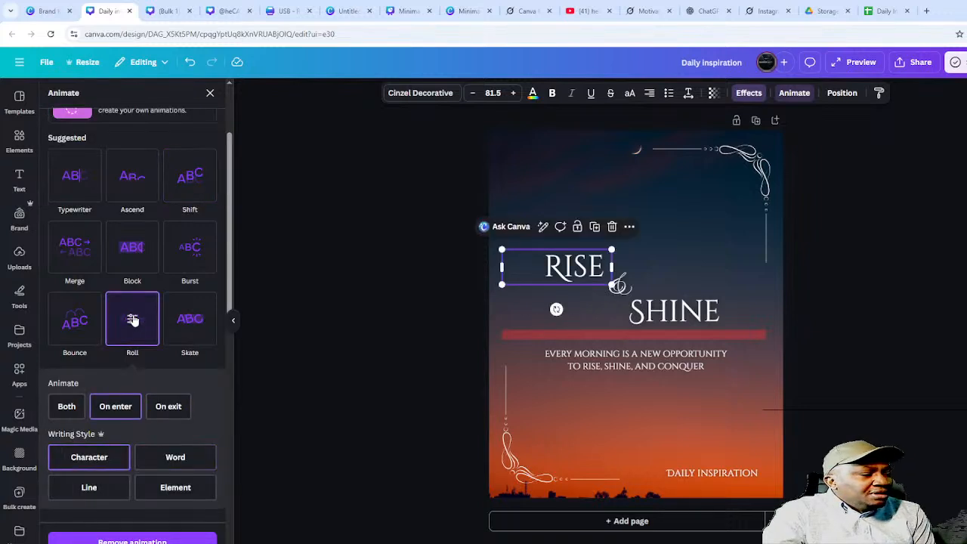
click(75, 319)
click(126, 321)
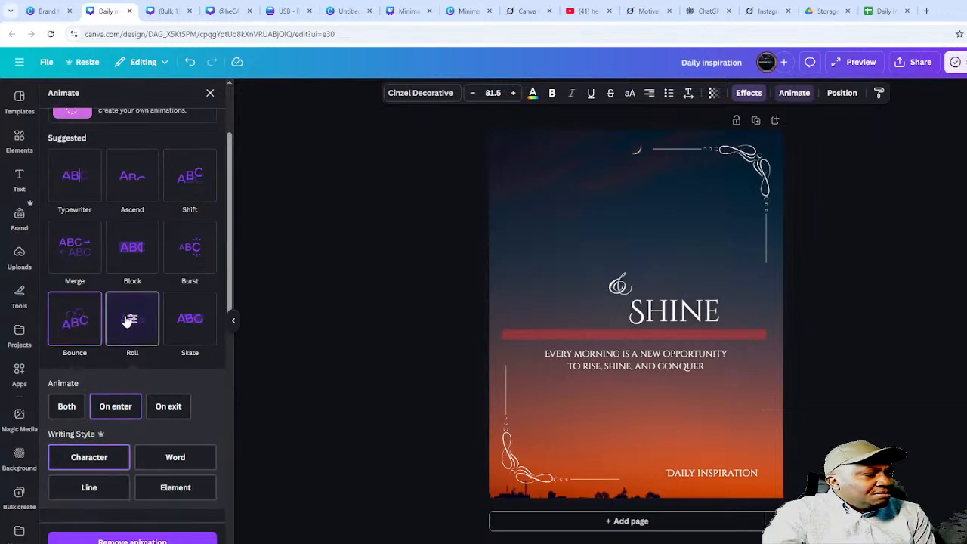
click(185, 320)
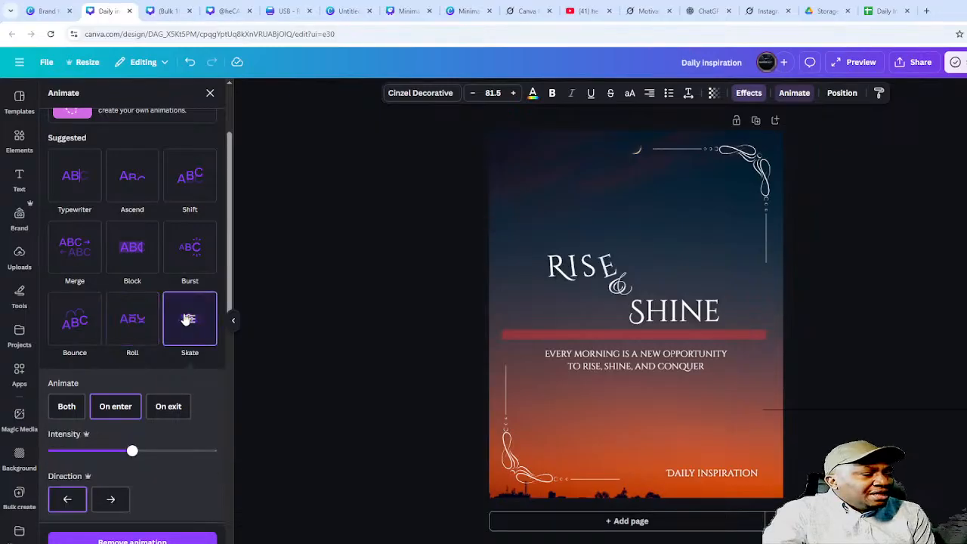
click(189, 257)
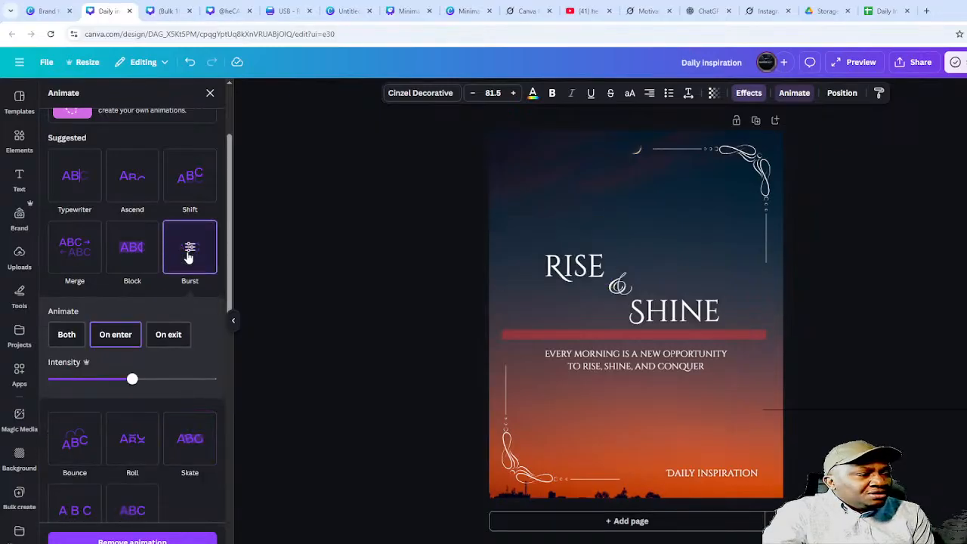
click(133, 248)
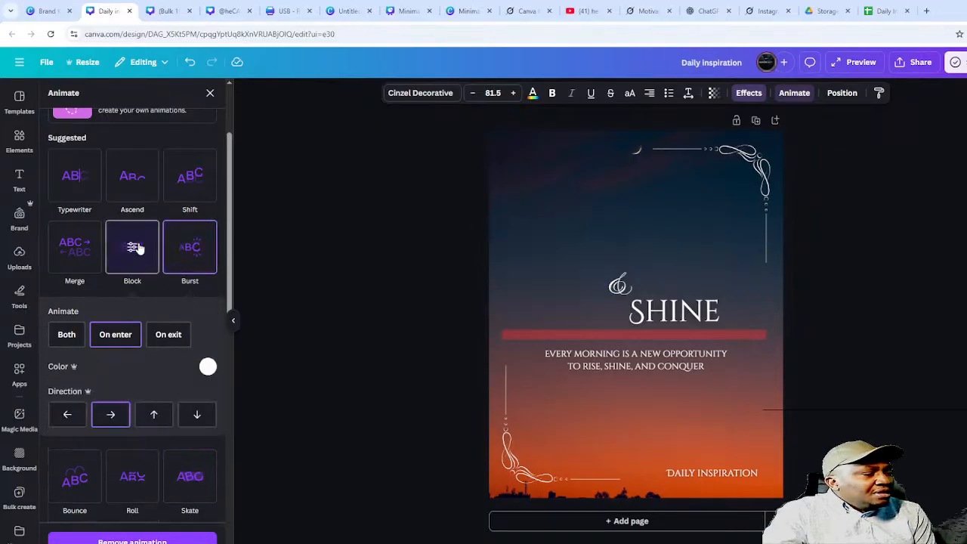
click(66, 247)
click(190, 452)
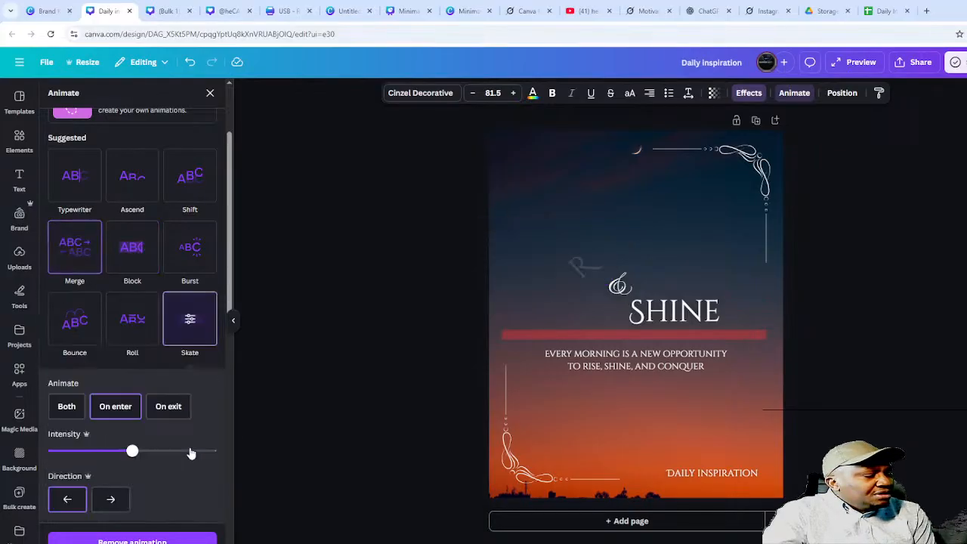
scroll(189, 453, down, 3)
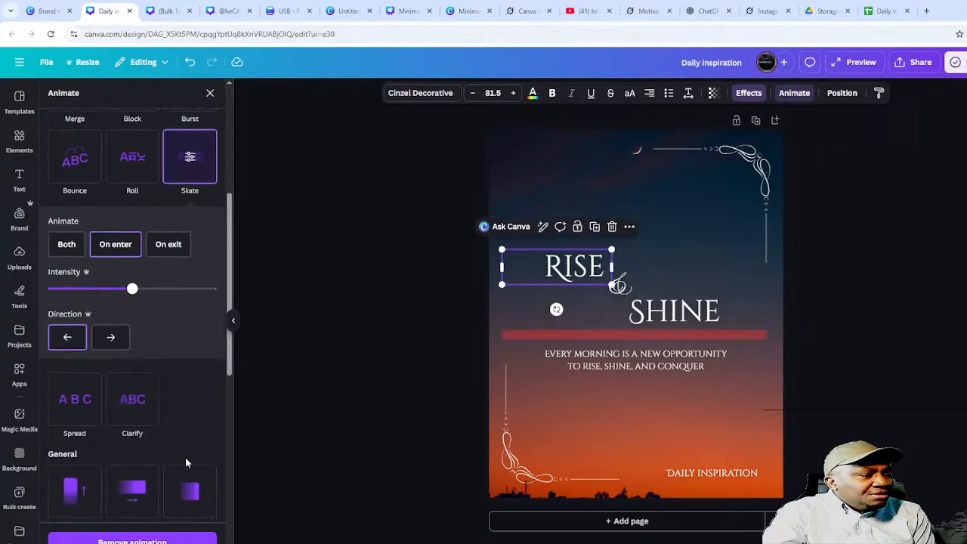
click(150, 486)
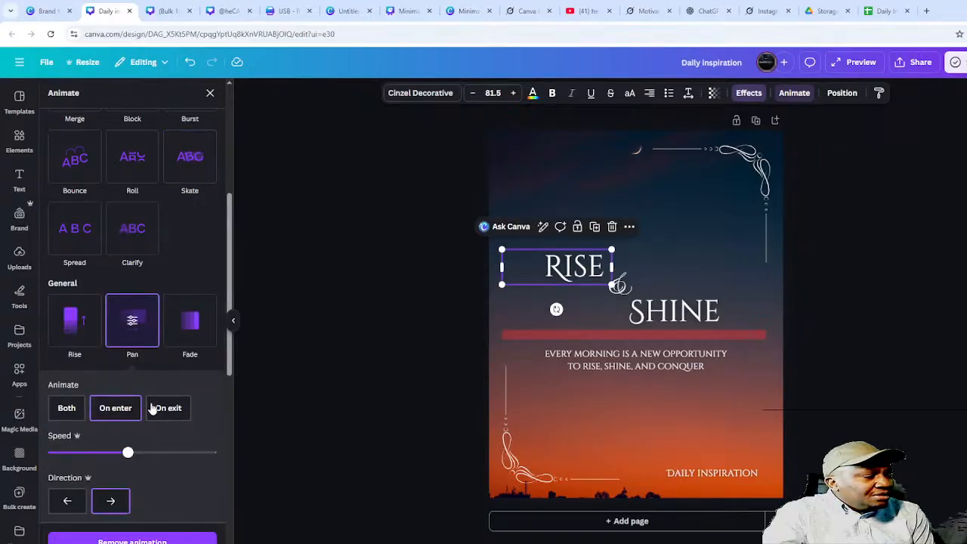
scroll(144, 438, down, 3)
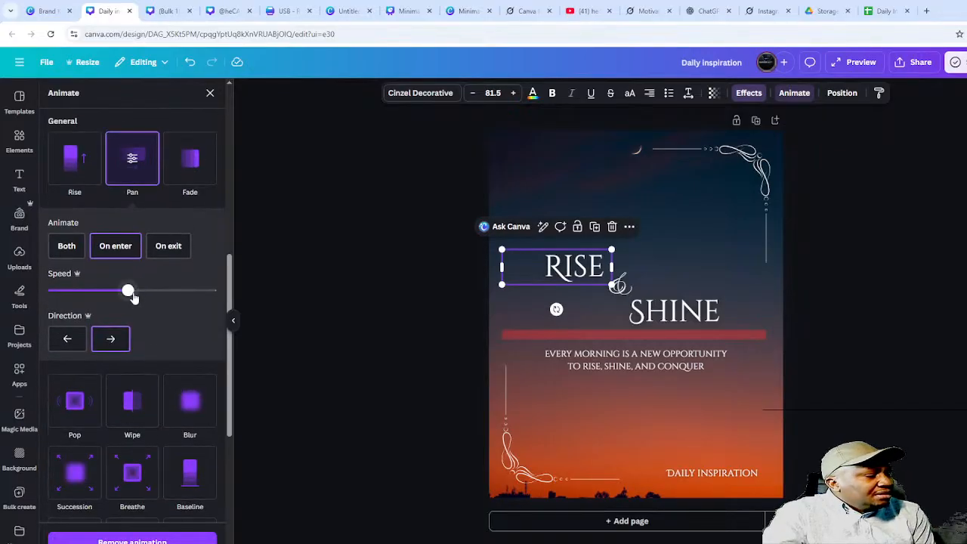
drag(130, 294, 60, 291)
- Apply the Breathe animation with a Pulse add-on to RISE, then select SHINE for effects
scroll(140, 404, down, 3)
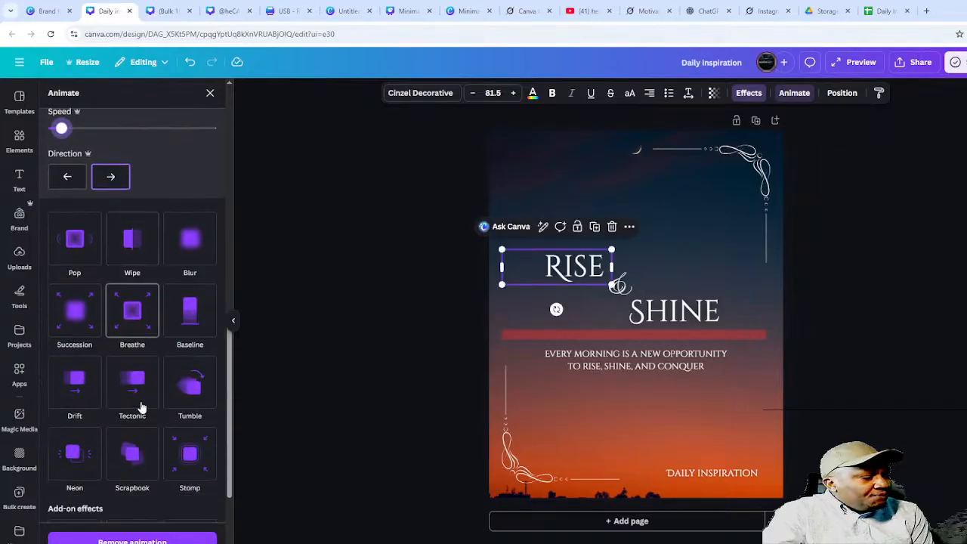
click(131, 289)
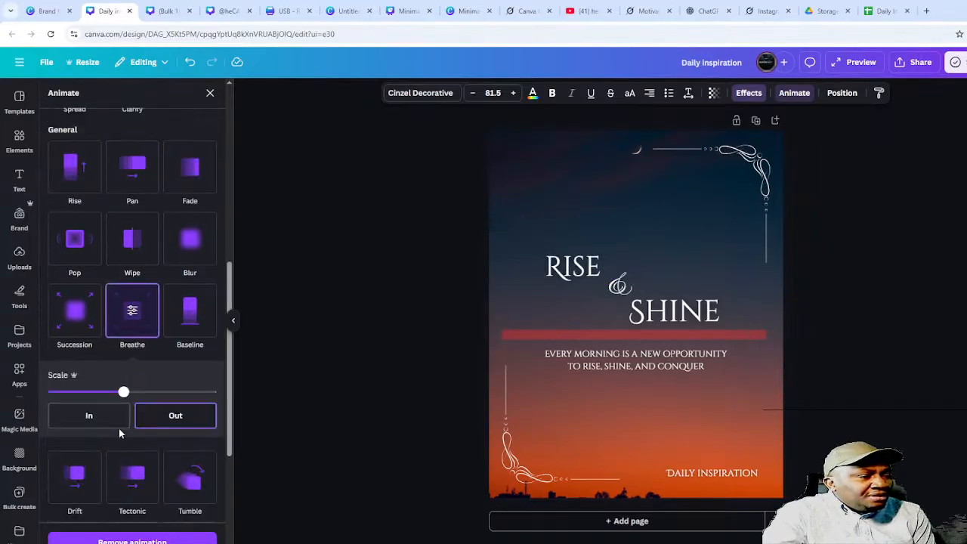
scroll(118, 429, down, 4)
click(189, 397)
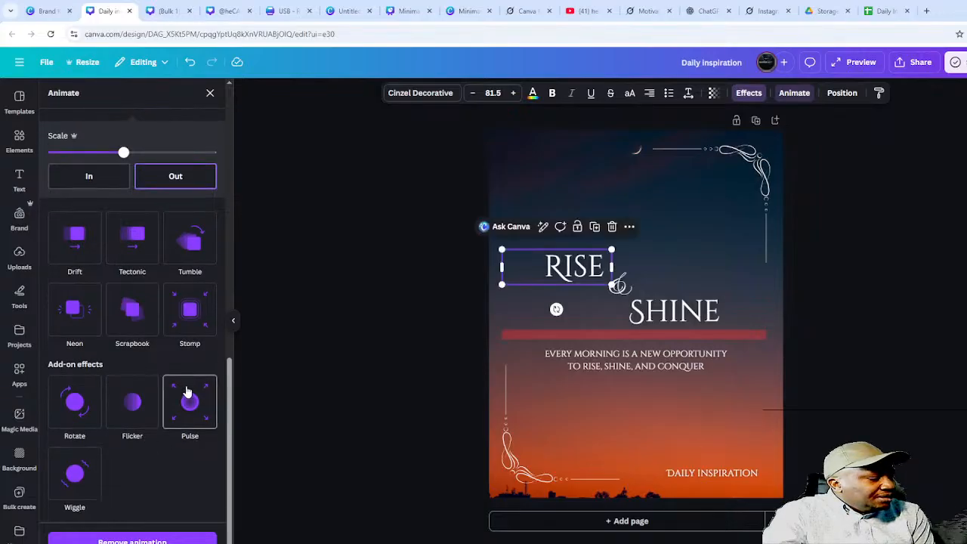
click(682, 318)
click(748, 94)
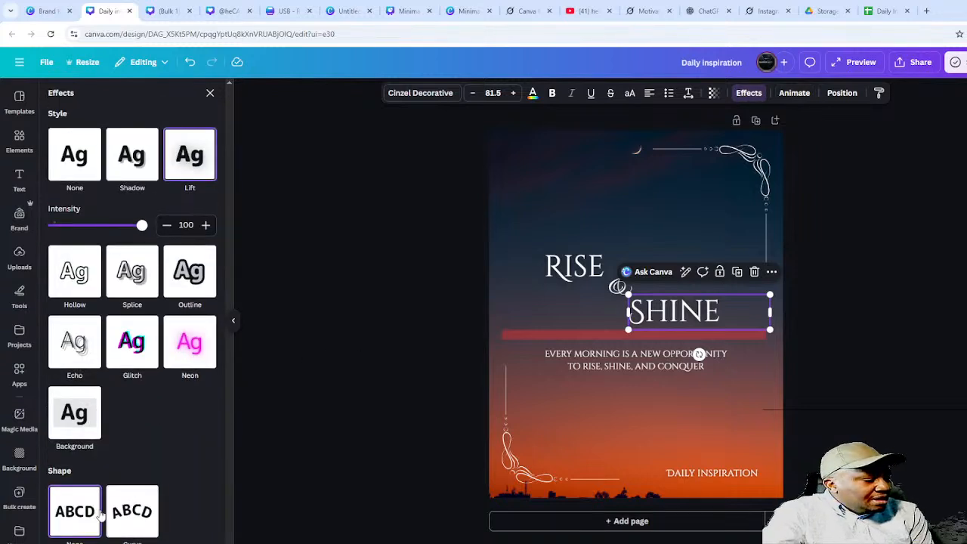
- Apply the Curve effect to SHINE and enlarge it to size 237
click(147, 517)
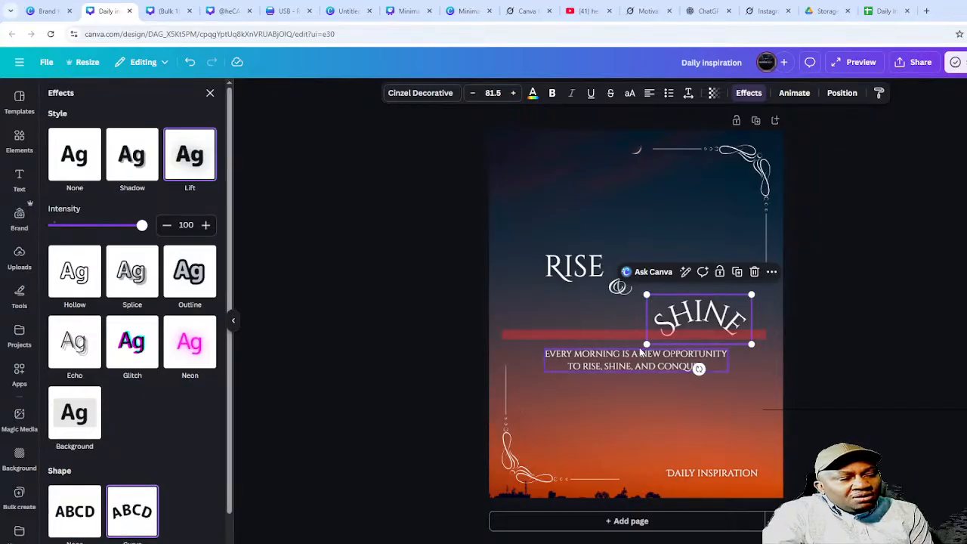
drag(642, 344, 446, 350)
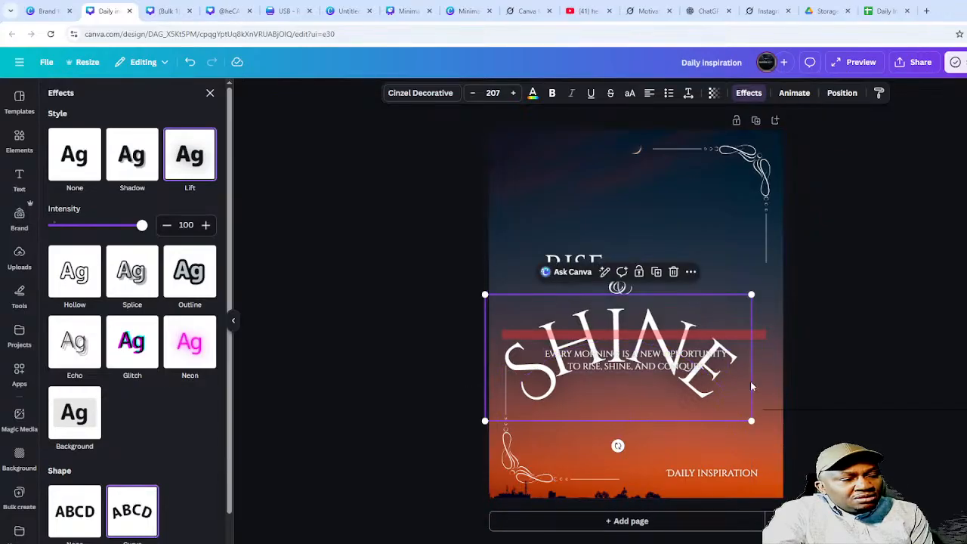
drag(751, 421, 787, 433)
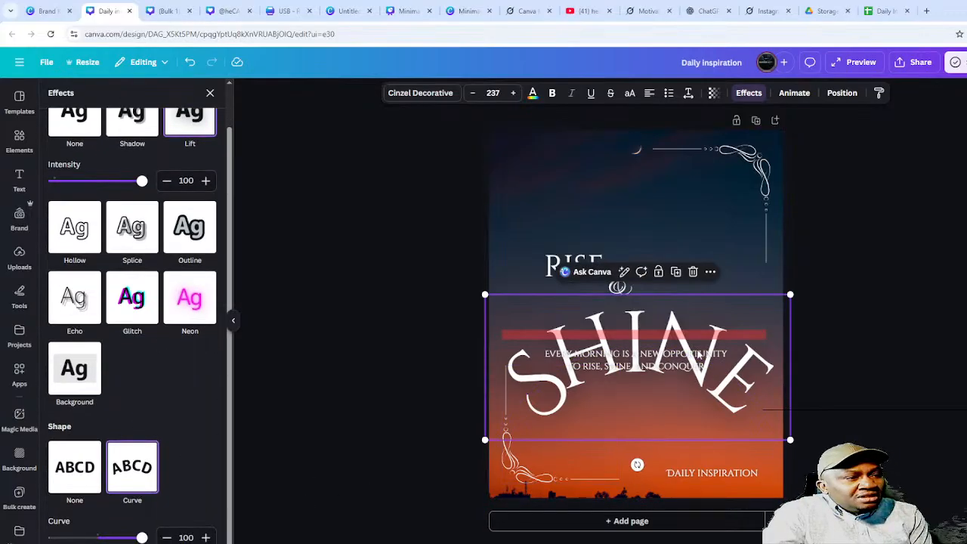
- Reselect the curved SHINE text and bring up its letter and line spacing settings
double_click(643, 404)
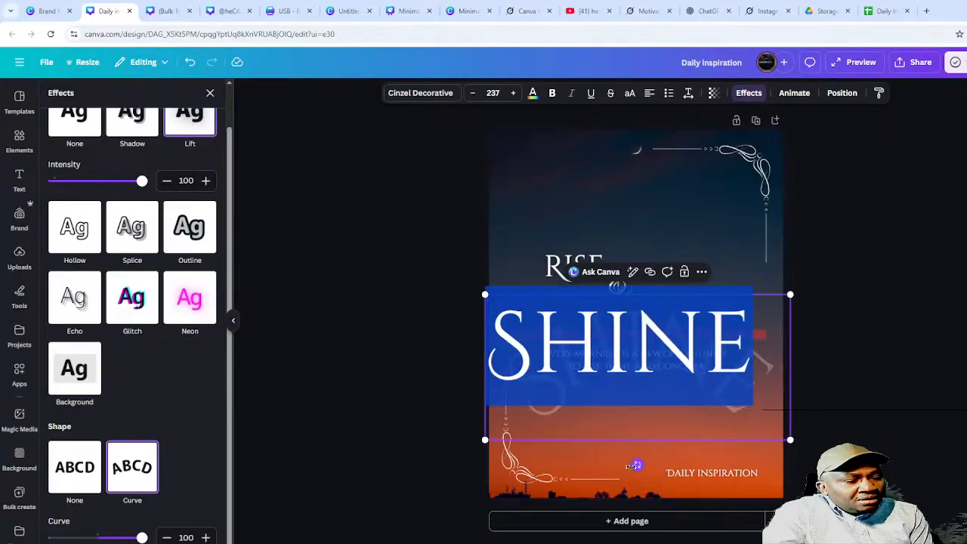
click(823, 384)
click(714, 370)
click(870, 334)
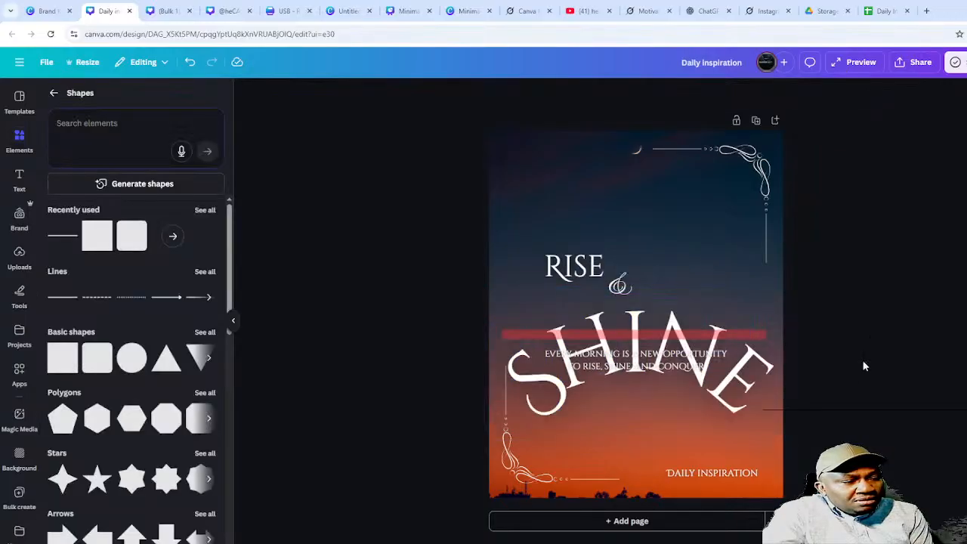
click(746, 412)
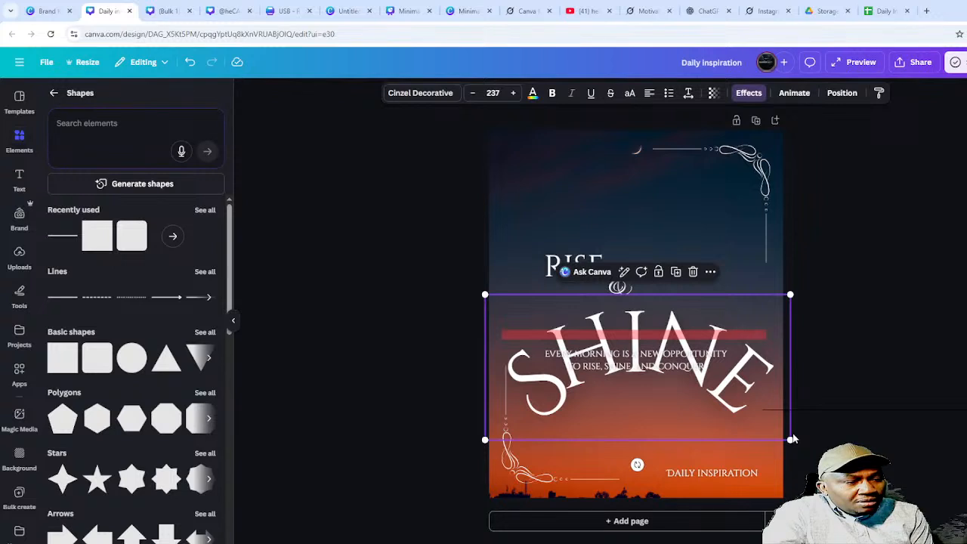
click(798, 346)
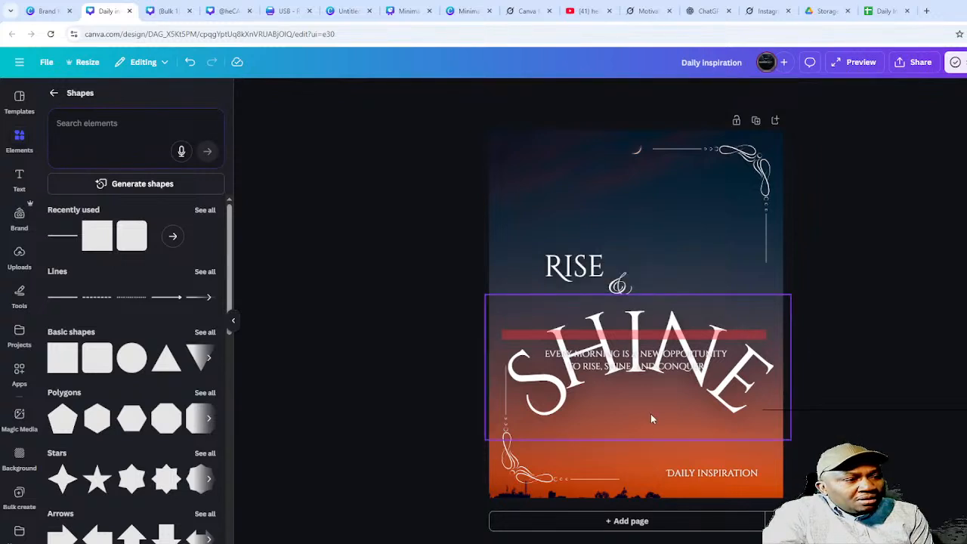
click(699, 366)
click(739, 411)
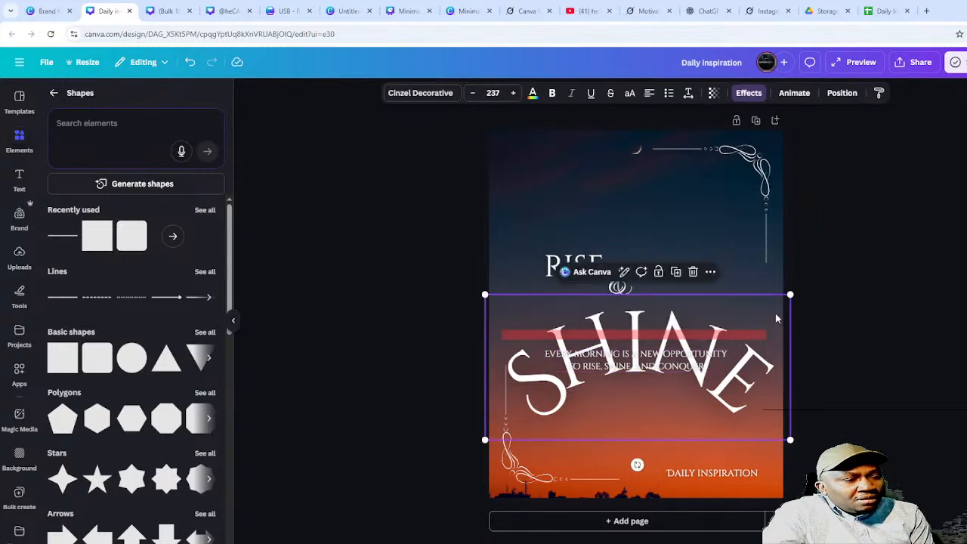
click(688, 93)
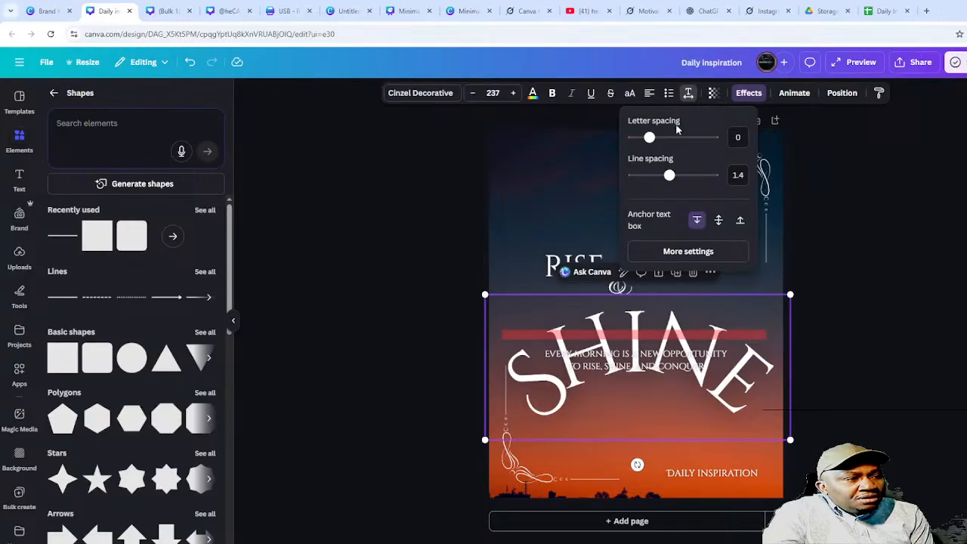
- Set SHINE's letter spacing to 274 and line spacing to 1.55, then shrink it to size 134
mouse_move(650, 136)
mouse_down()
mouse_move(675, 137)
mouse_move(650, 137)
mouse_up()
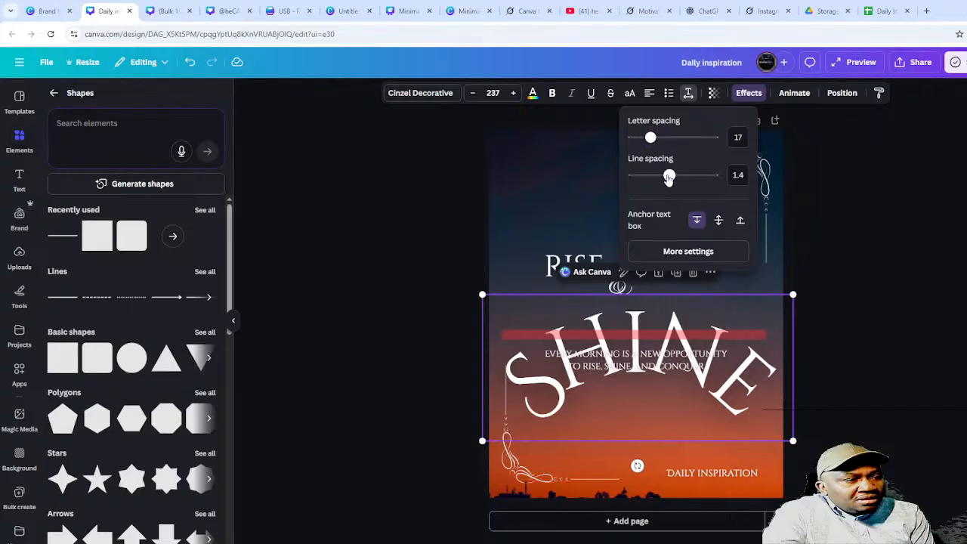
drag(668, 177, 701, 175)
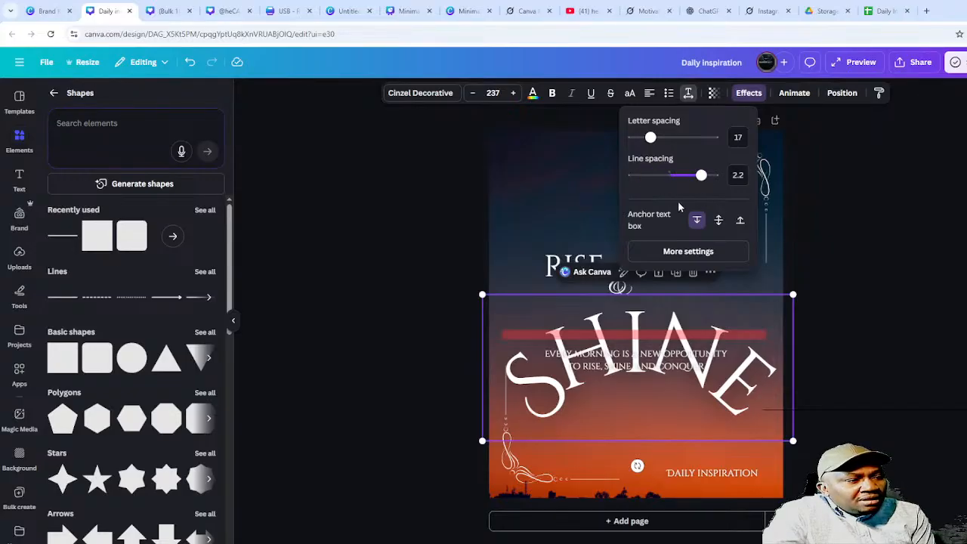
mouse_move(651, 137)
mouse_down()
mouse_move(667, 136)
mouse_move(640, 139)
mouse_move(651, 139)
mouse_up()
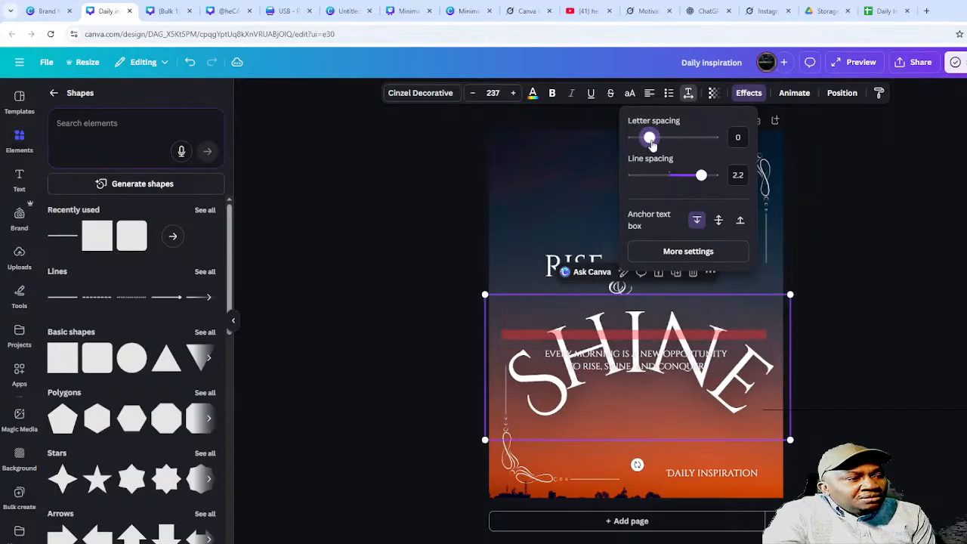
click(719, 223)
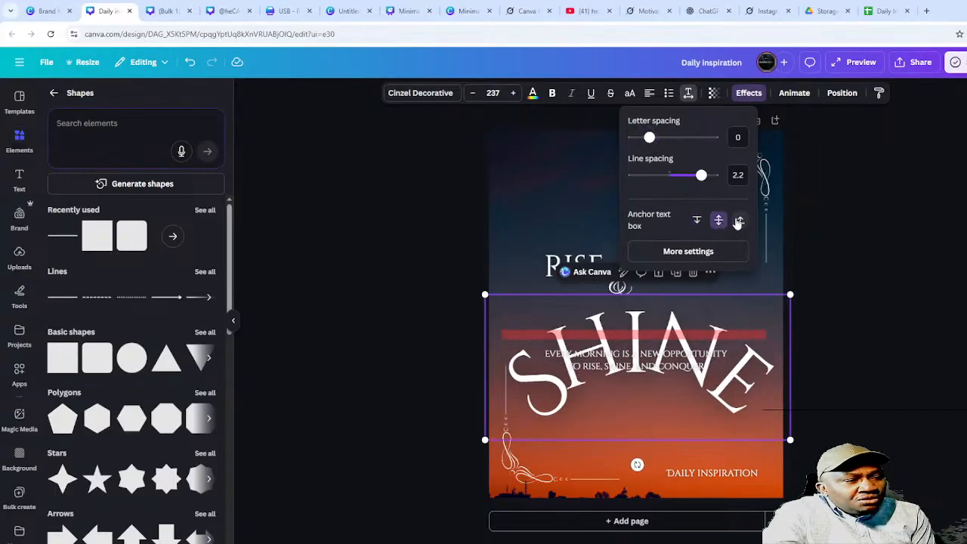
click(740, 221)
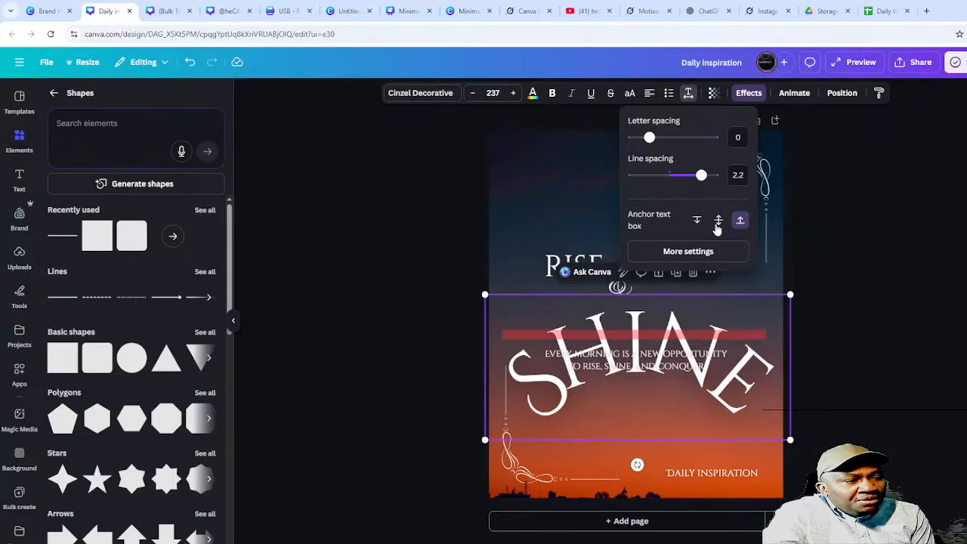
drag(702, 176, 675, 176)
drag(652, 138, 671, 137)
click(719, 220)
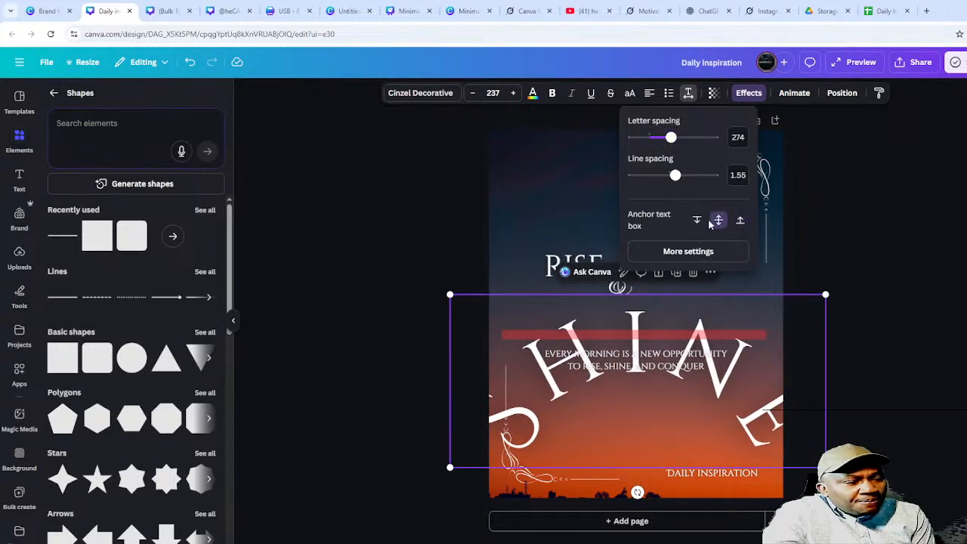
click(697, 220)
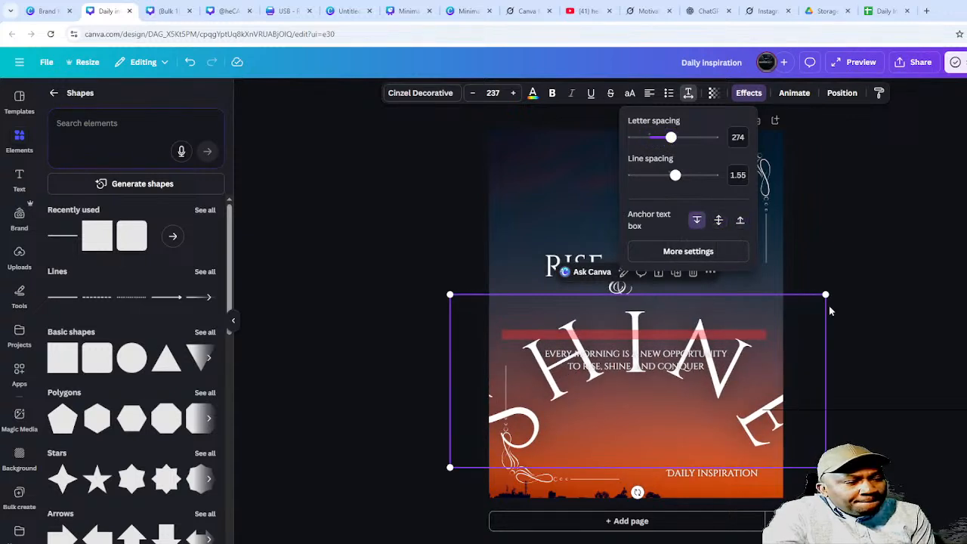
drag(824, 293, 662, 370)
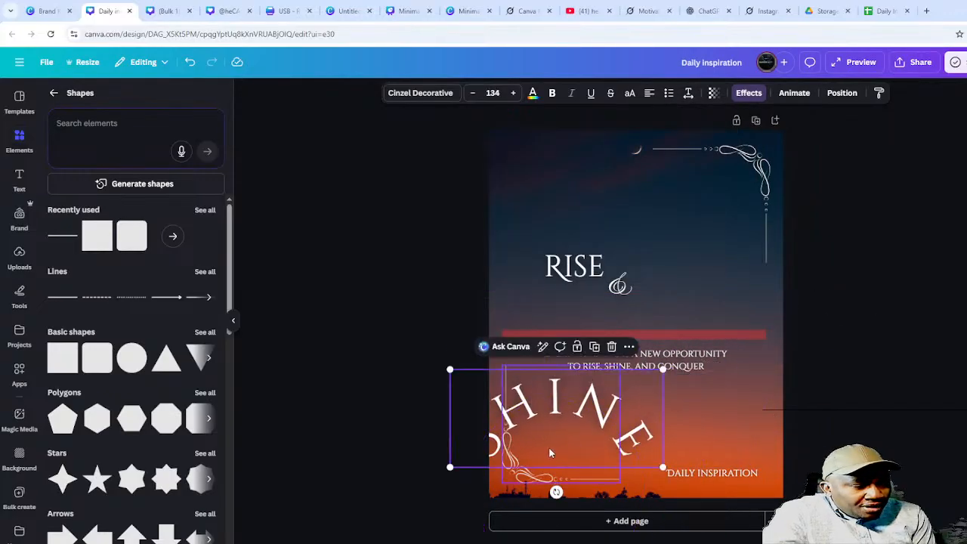
- Move SHINE to the top and give it a gentle arc with the Curve effect
drag(452, 436, 524, 218)
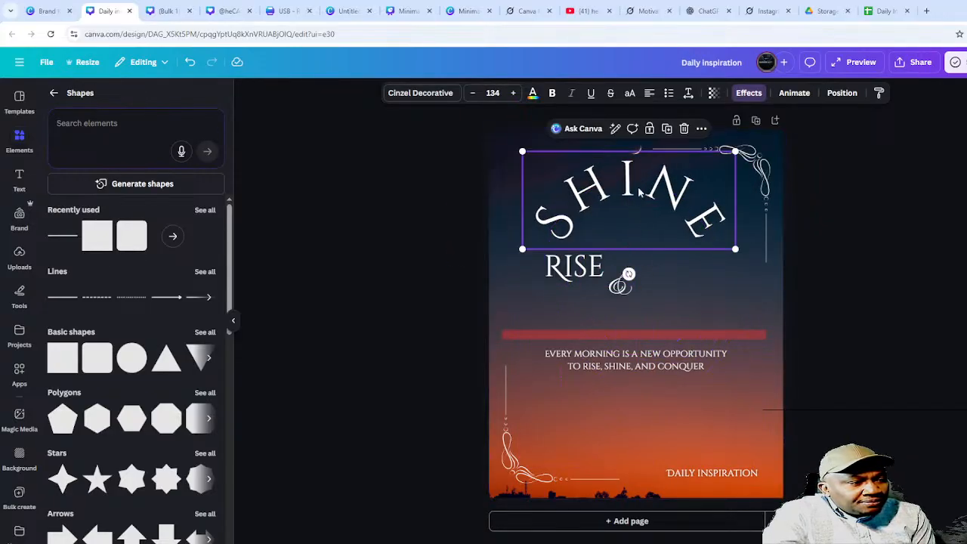
scroll(140, 335, down, 8)
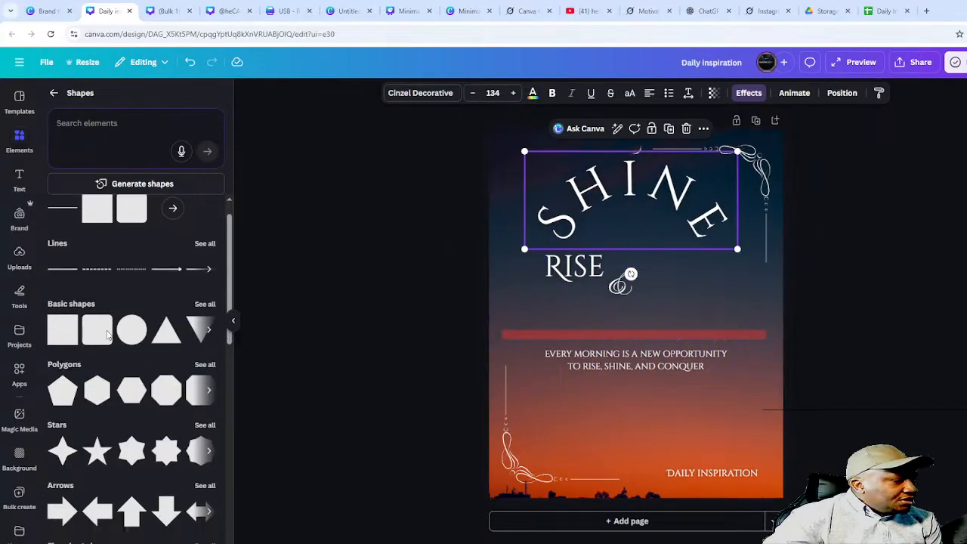
scroll(115, 403, up, 8)
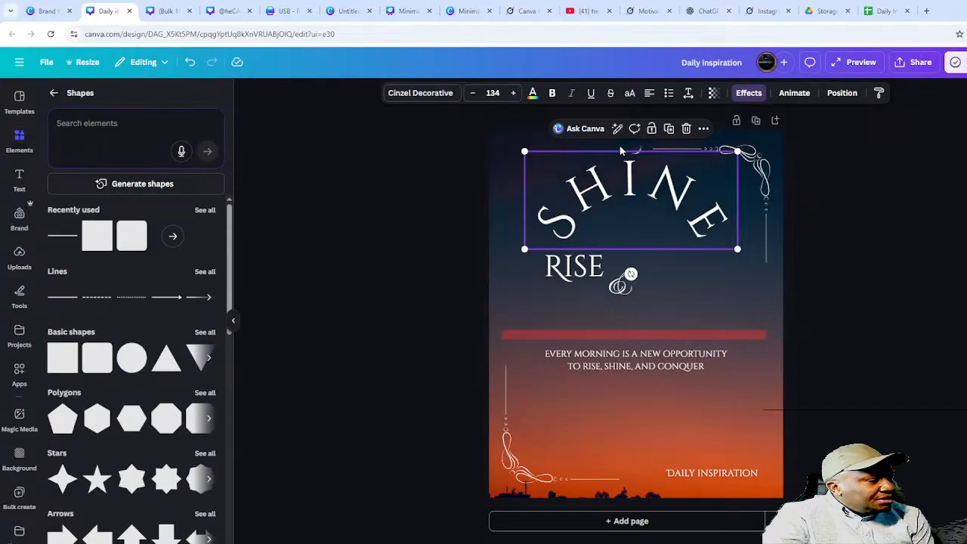
click(748, 94)
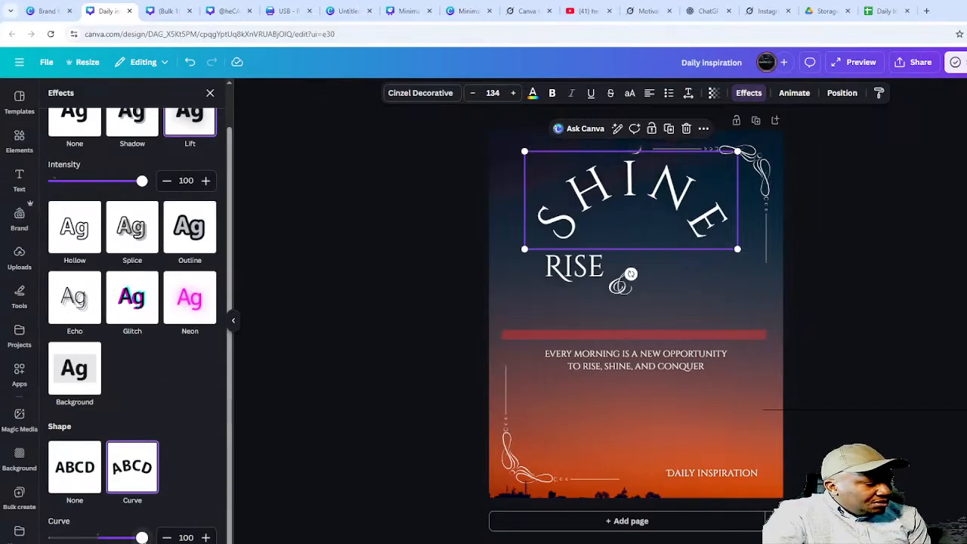
drag(142, 537, 79, 534)
- Place SHINE just below the 'Every morning' tagline and adjust its curve to -49
drag(619, 200, 612, 408)
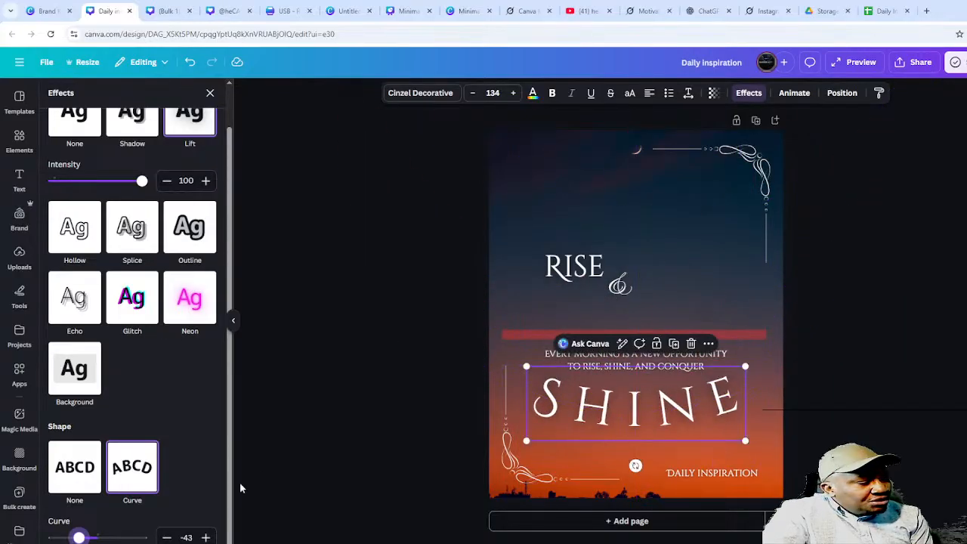
drag(78, 537, 76, 538)
click(563, 278)
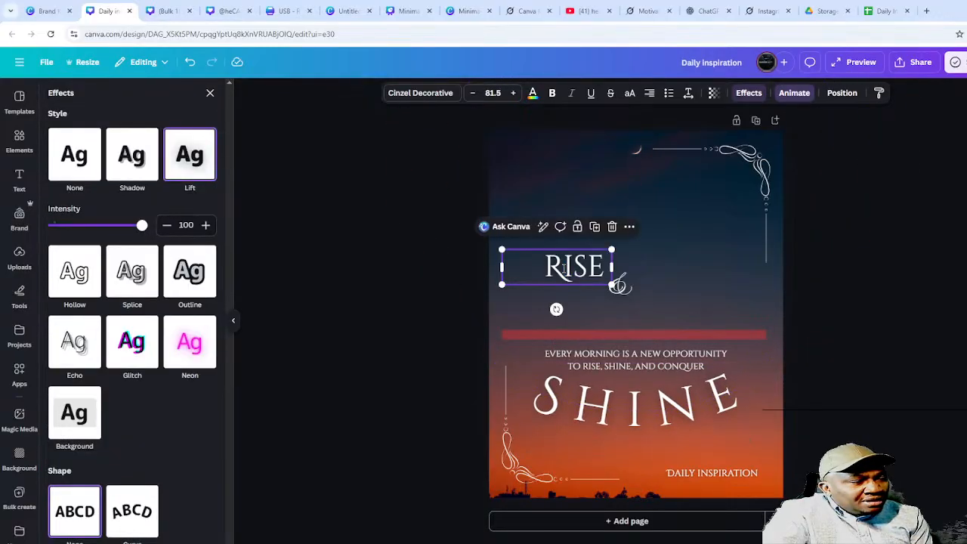
double_click(563, 268)
- Move RISE up and to the right and apply the Curve text effect
click(393, 259)
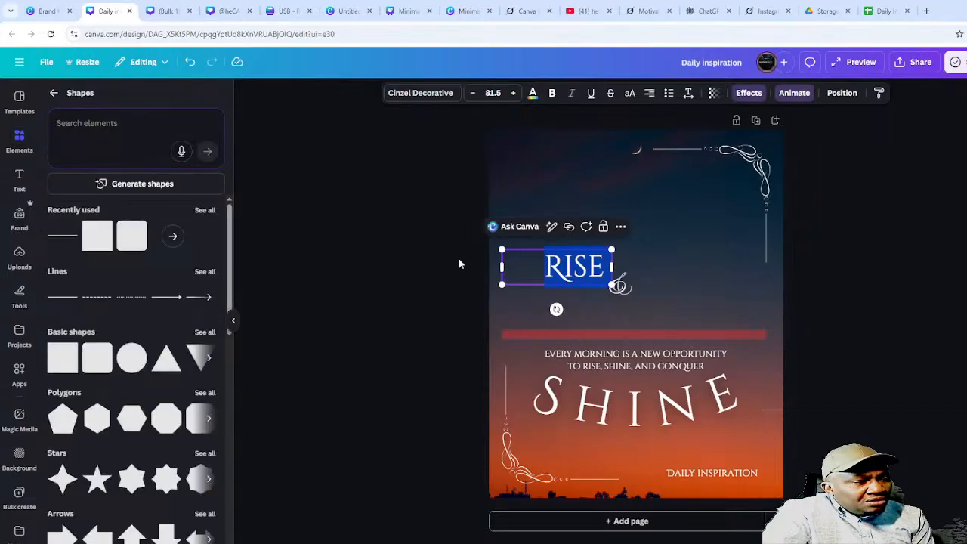
click(404, 277)
drag(556, 269, 629, 214)
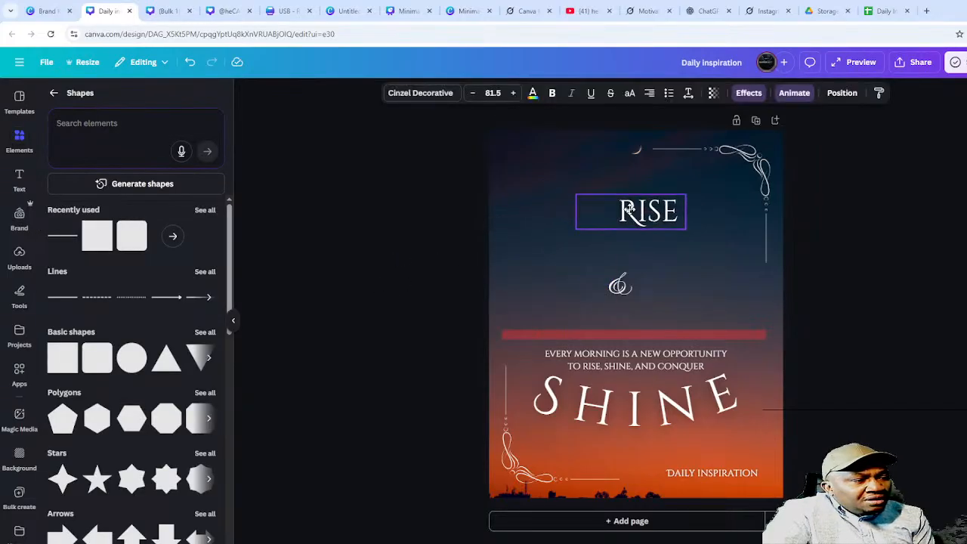
click(749, 93)
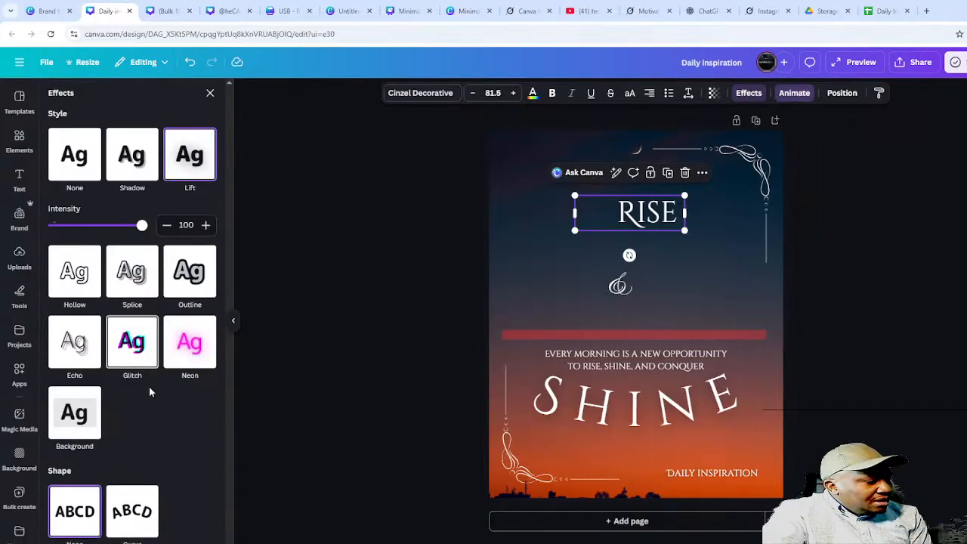
click(123, 513)
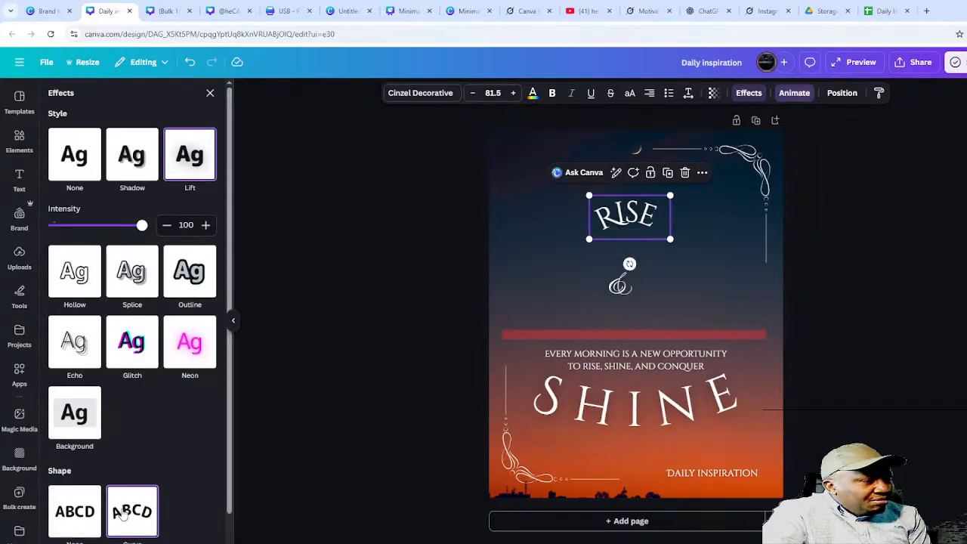
- Widen RISE's letter spacing, ease its curve to 26, and nudge it into place
click(688, 93)
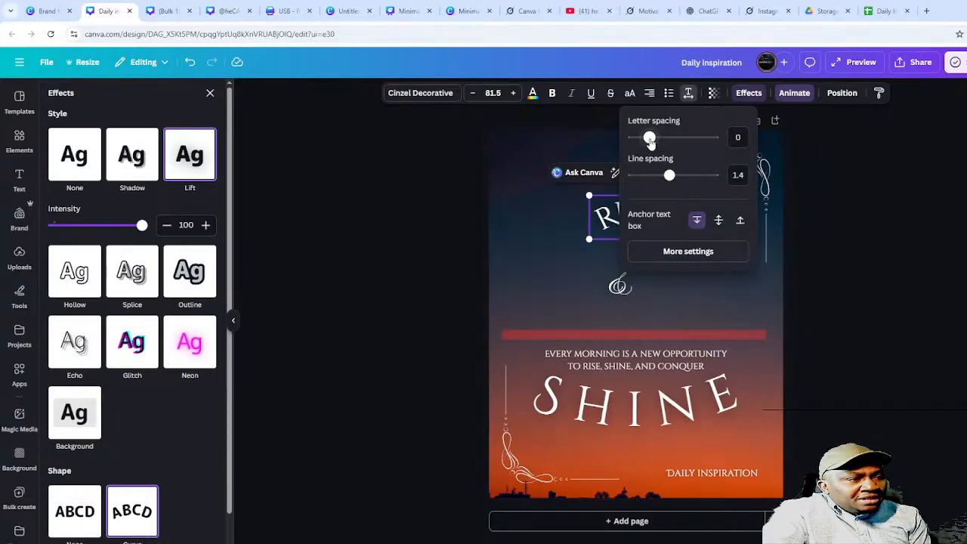
drag(650, 138, 689, 137)
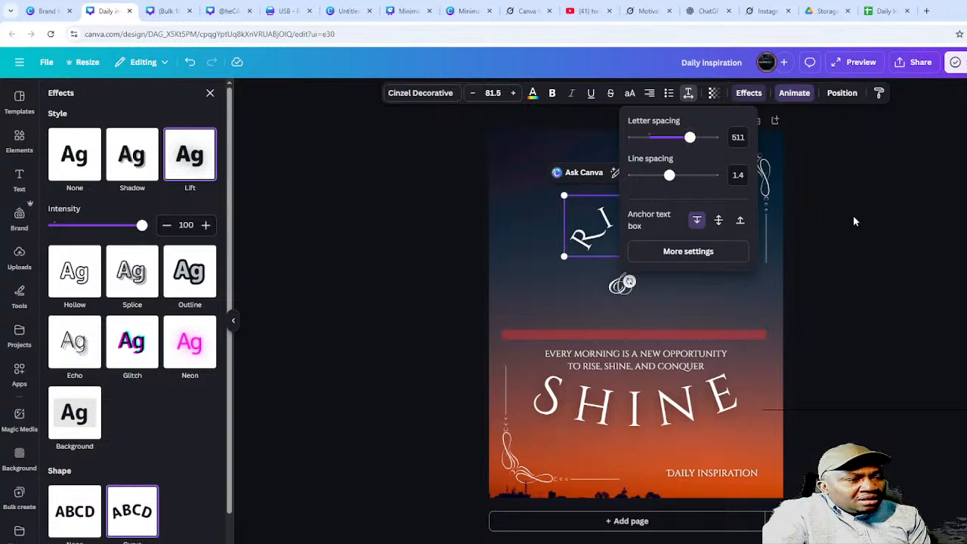
click(853, 216)
double_click(575, 240)
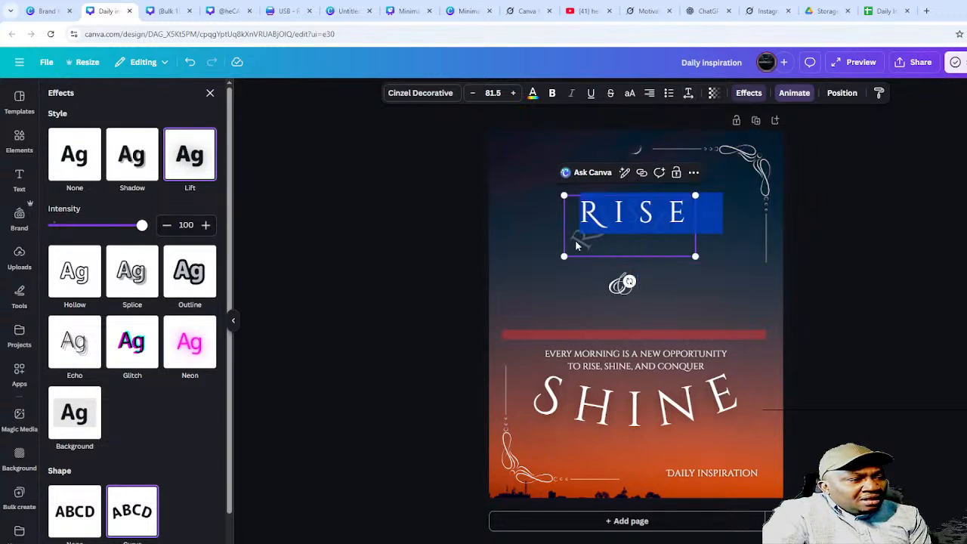
click(564, 255)
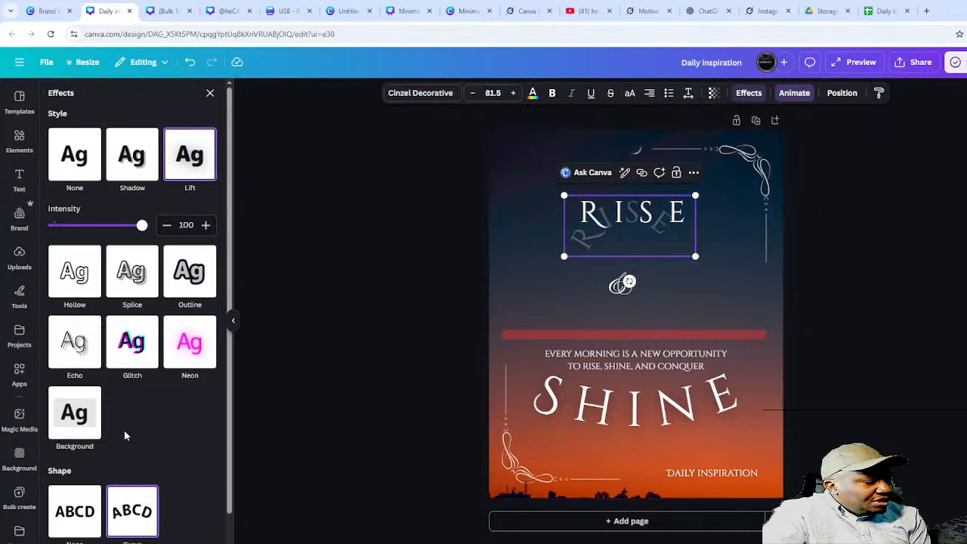
scroll(125, 436, down, 1)
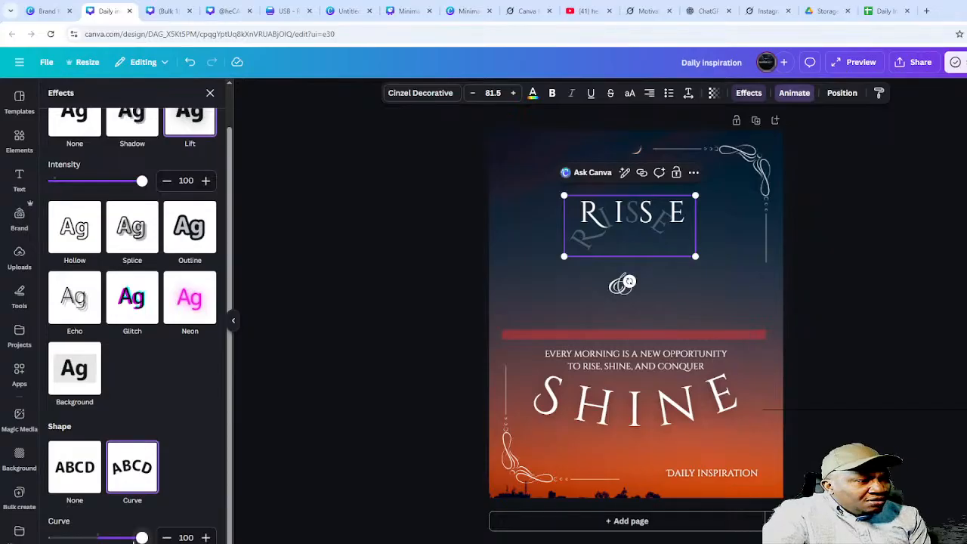
drag(141, 538, 108, 538)
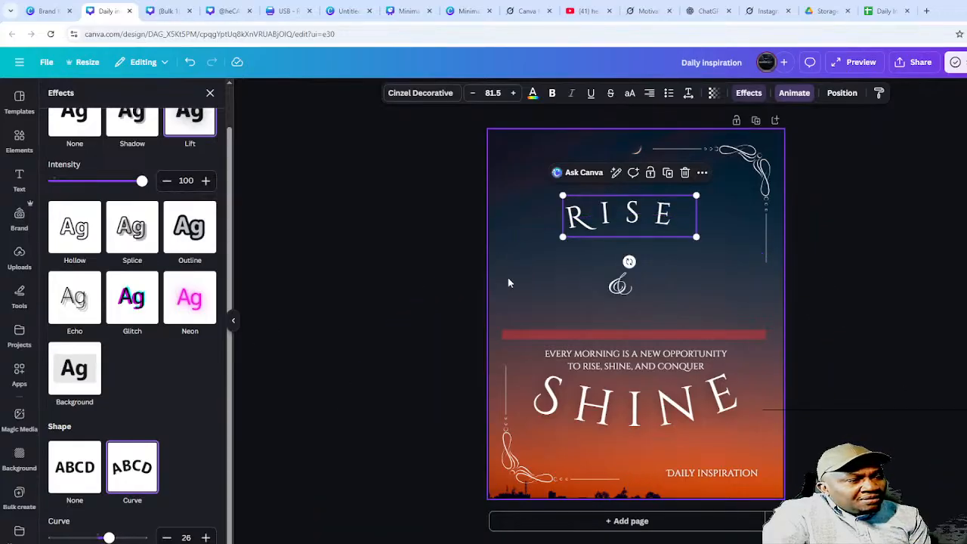
drag(629, 220, 649, 224)
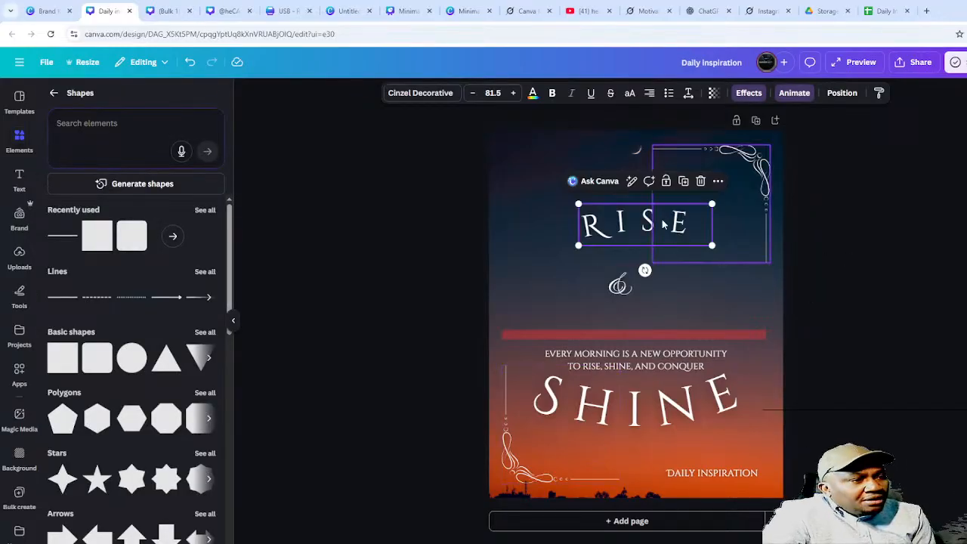
- Enlarge and shift RISE right while trying the Splice, Outline and Lift effects
double_click(596, 225)
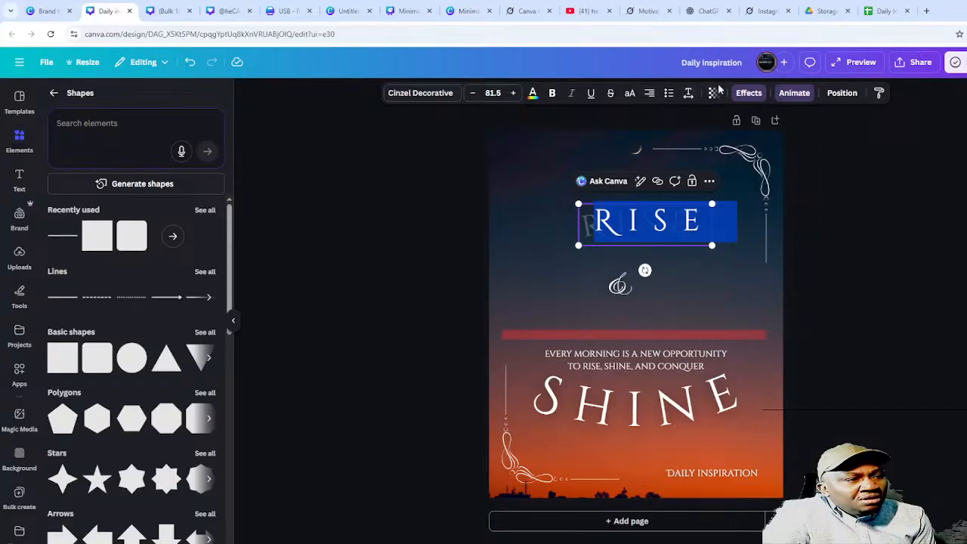
click(749, 94)
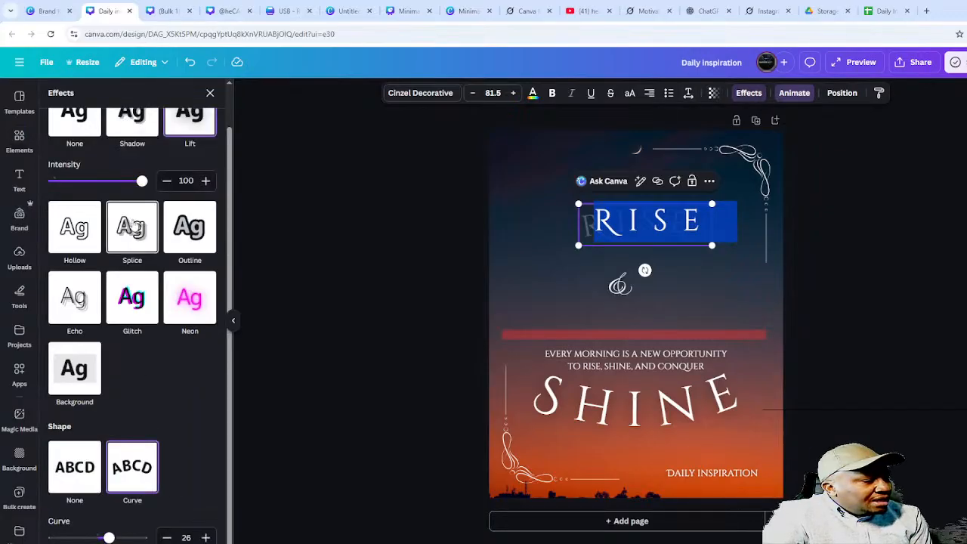
click(133, 221)
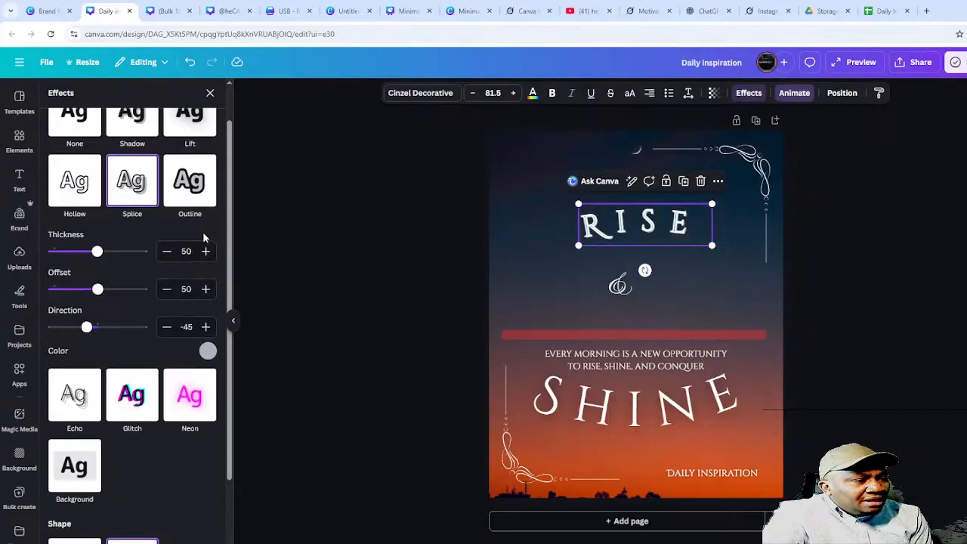
drag(579, 246, 473, 278)
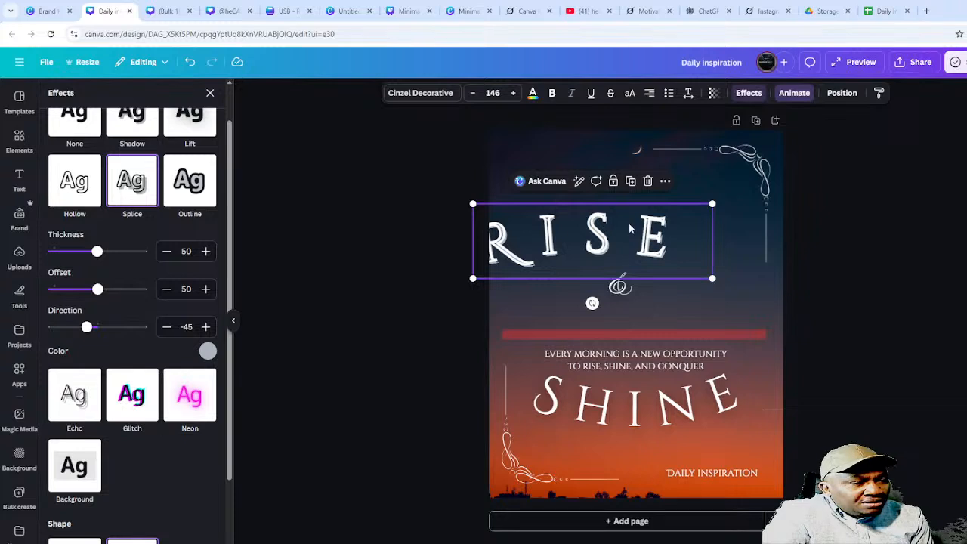
drag(630, 228, 654, 224)
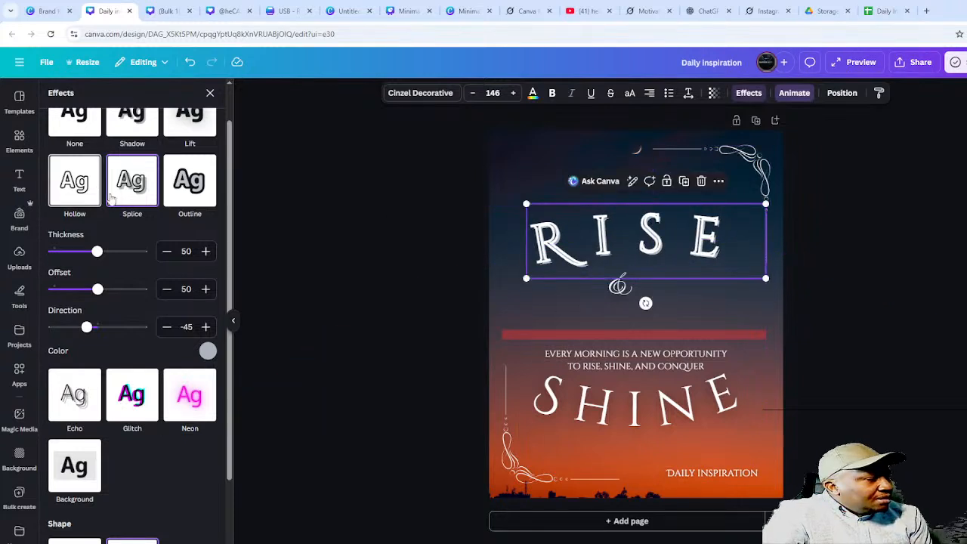
scroll(121, 212, up, 1)
click(186, 241)
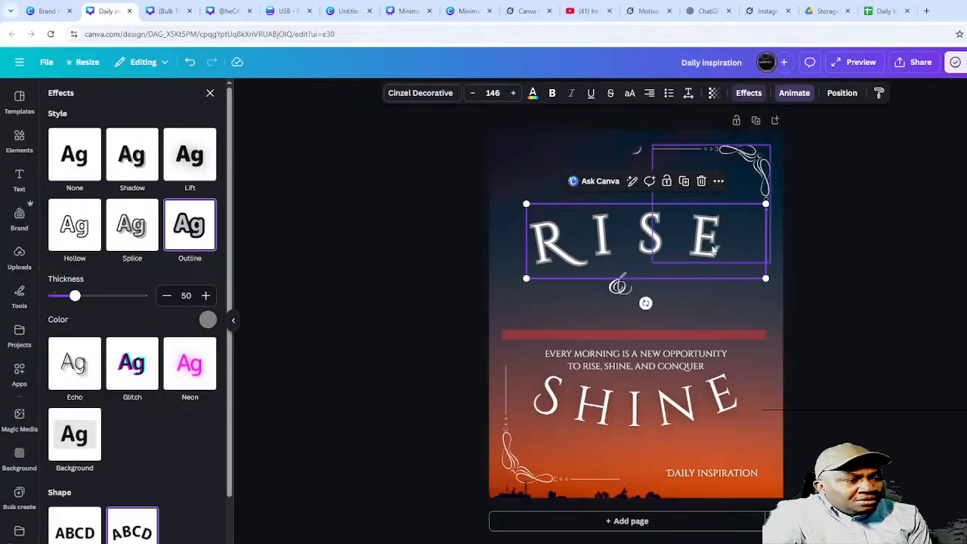
click(174, 146)
- Give RISE a Shadow with offset 63, direction 24, blur 50 and transparency 29
click(150, 156)
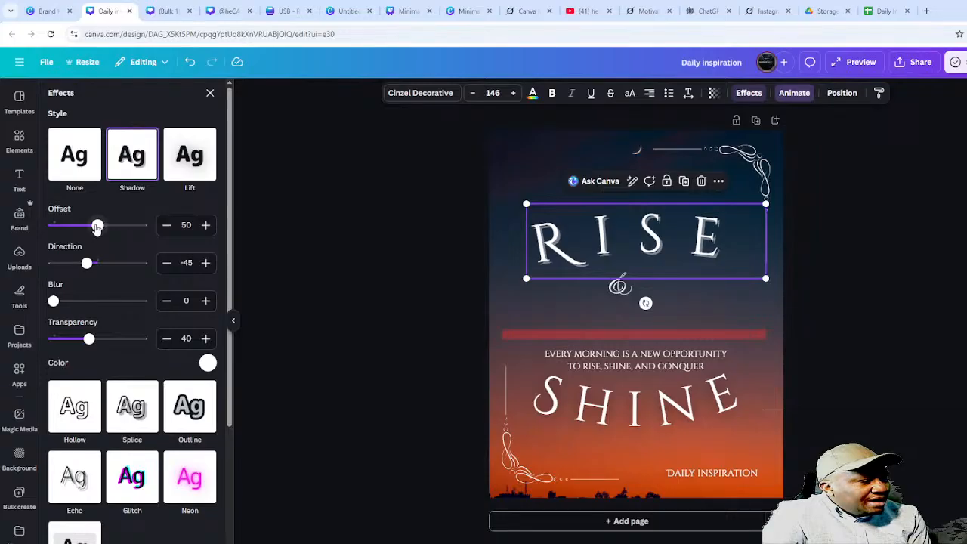
mouse_move(97, 225)
mouse_down()
mouse_move(142, 225)
mouse_move(86, 225)
mouse_move(128, 225)
mouse_move(110, 225)
mouse_up()
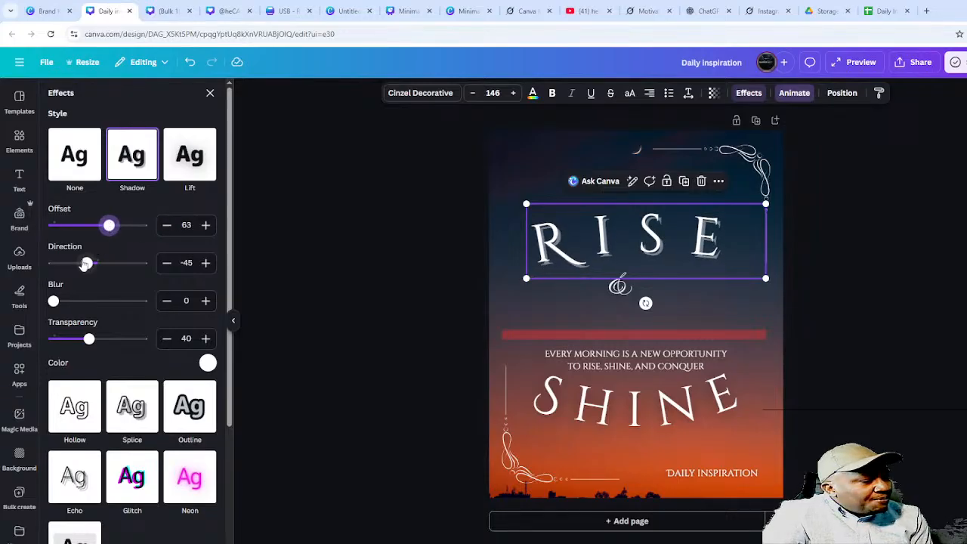
mouse_move(86, 263)
mouse_down()
mouse_move(143, 263)
mouse_move(91, 264)
mouse_move(125, 263)
mouse_move(104, 263)
mouse_up()
drag(52, 301, 97, 301)
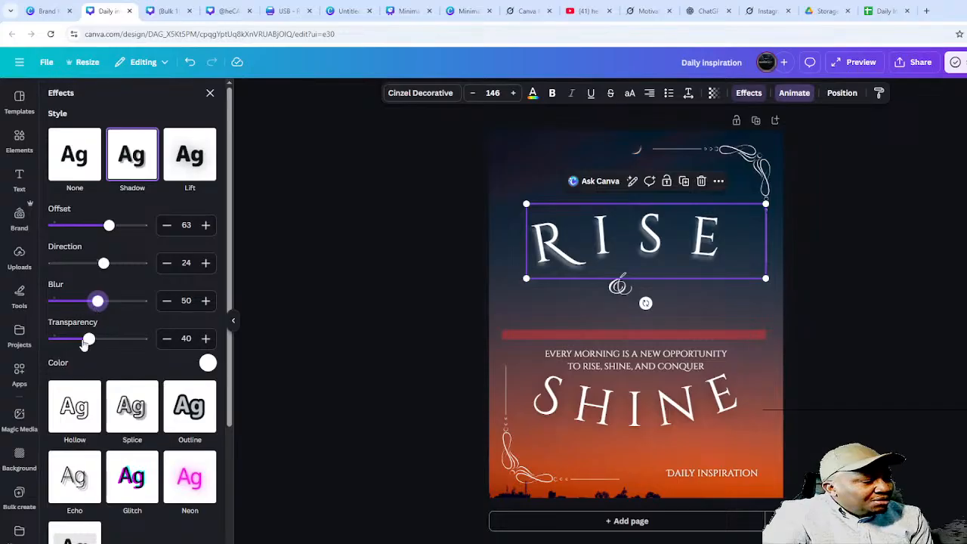
mouse_move(89, 340)
mouse_down()
mouse_move(58, 339)
mouse_move(143, 340)
mouse_move(56, 340)
mouse_move(89, 342)
mouse_move(80, 340)
mouse_up()
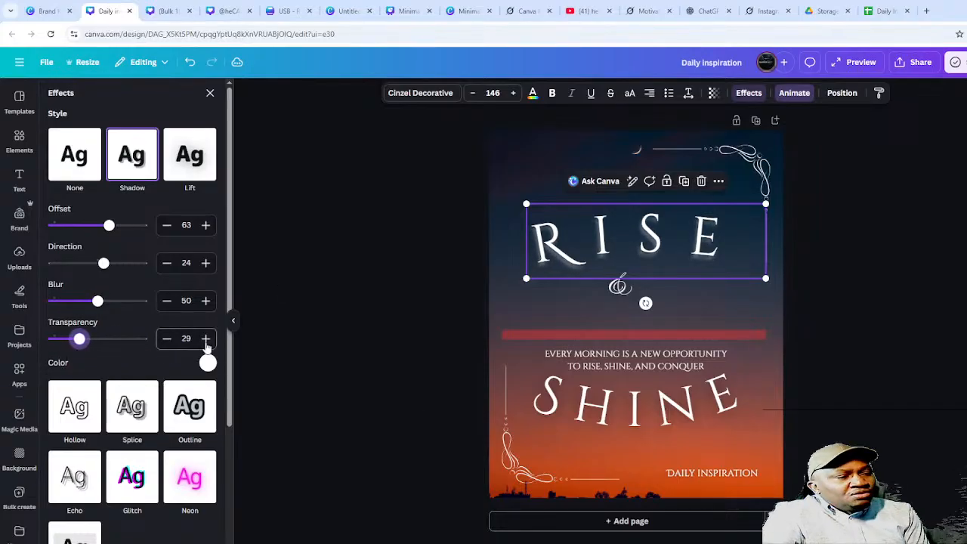
click(210, 93)
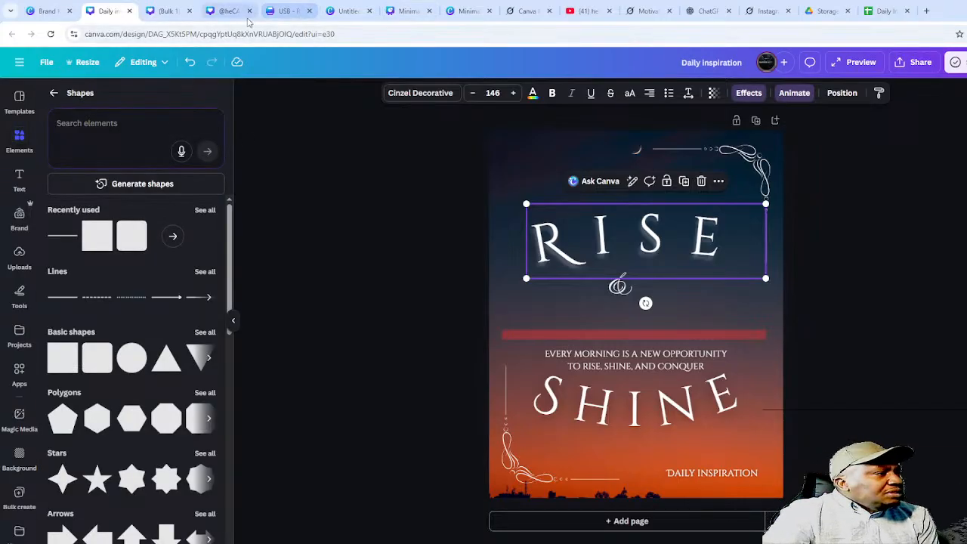
click(166, 5)
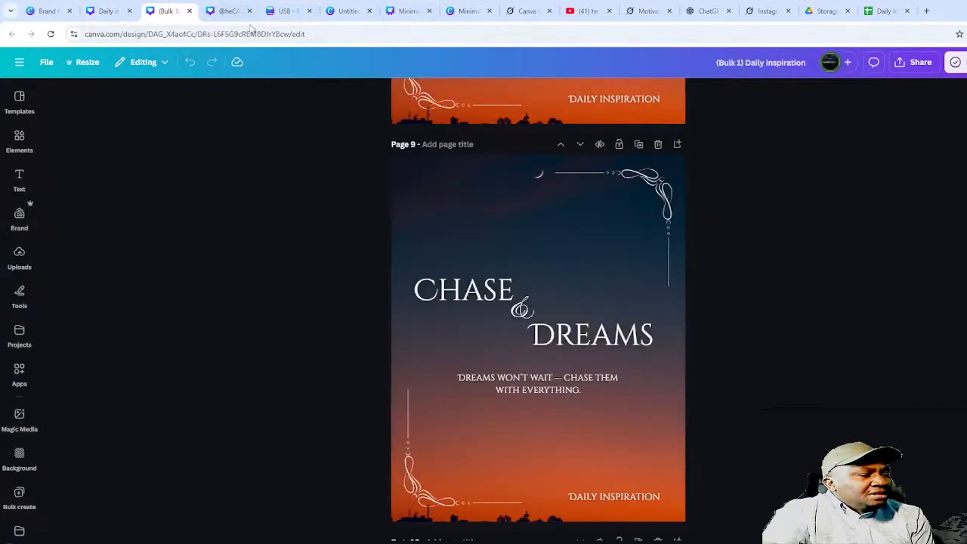
click(226, 10)
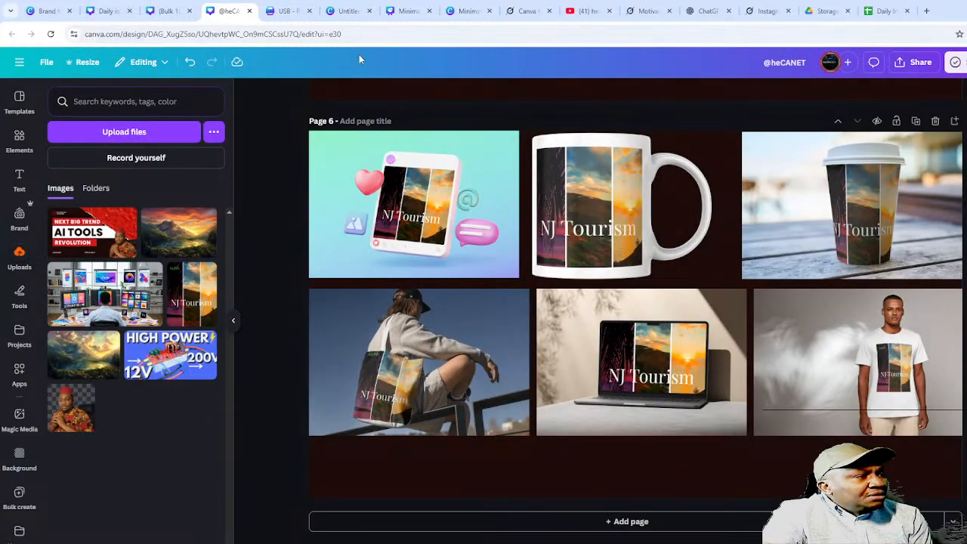
click(291, 12)
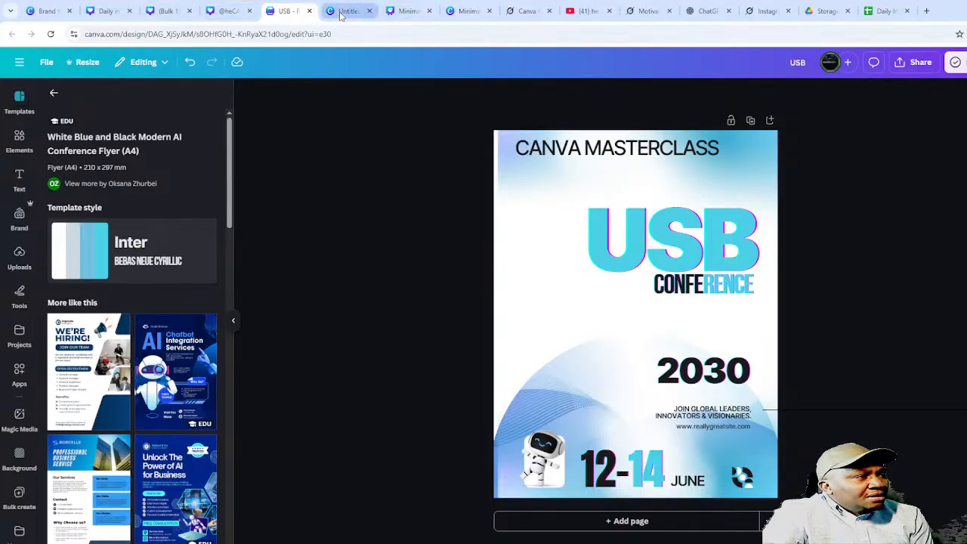
click(344, 12)
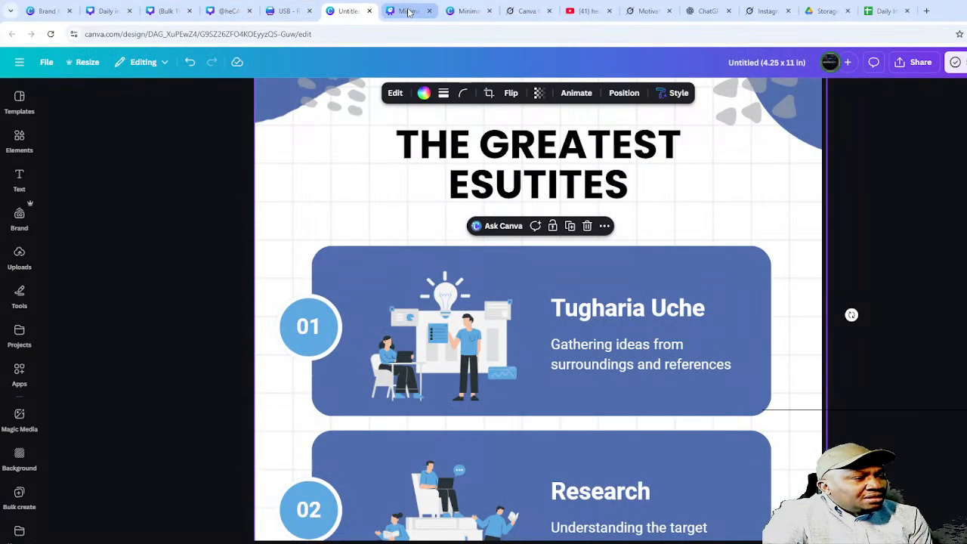
click(408, 12)
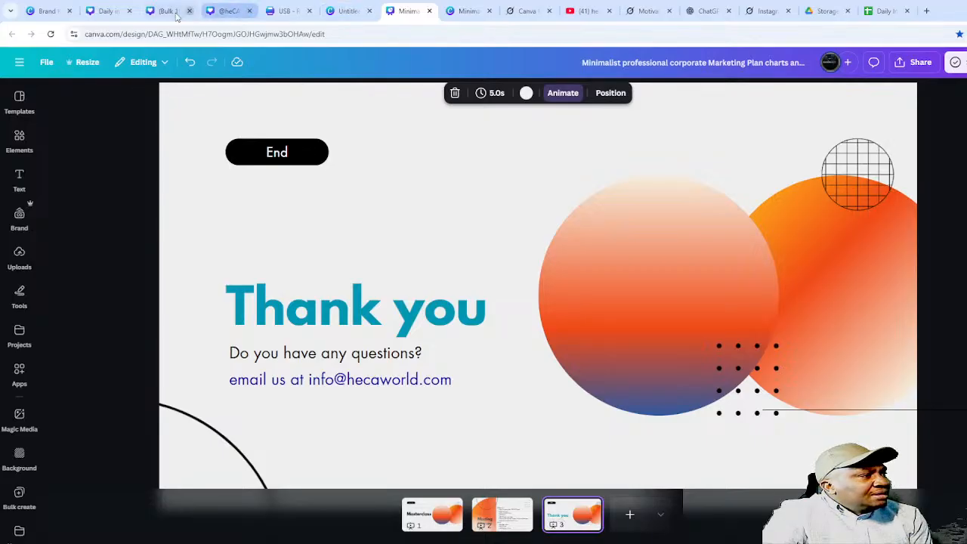
click(106, 12)
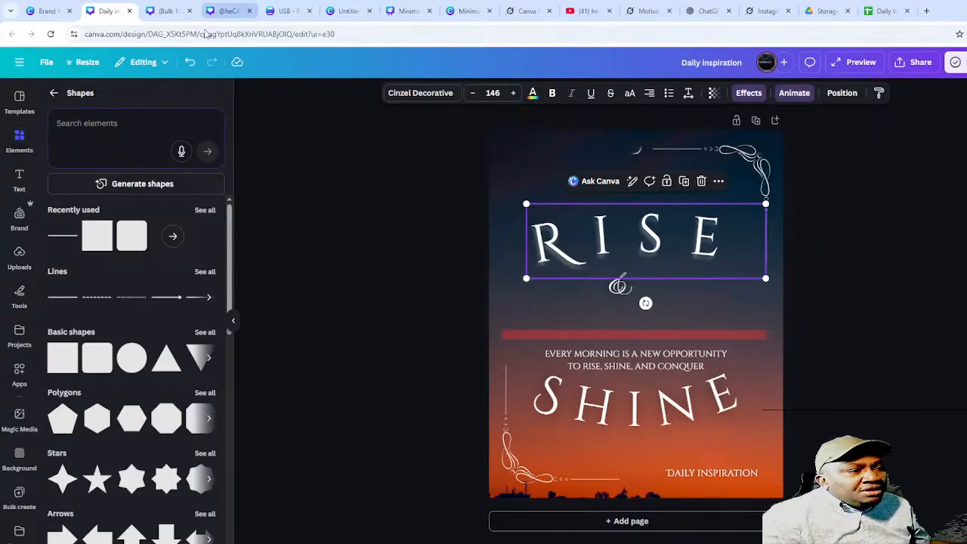
- Add a blank second page and show all recently used elements
click(646, 521)
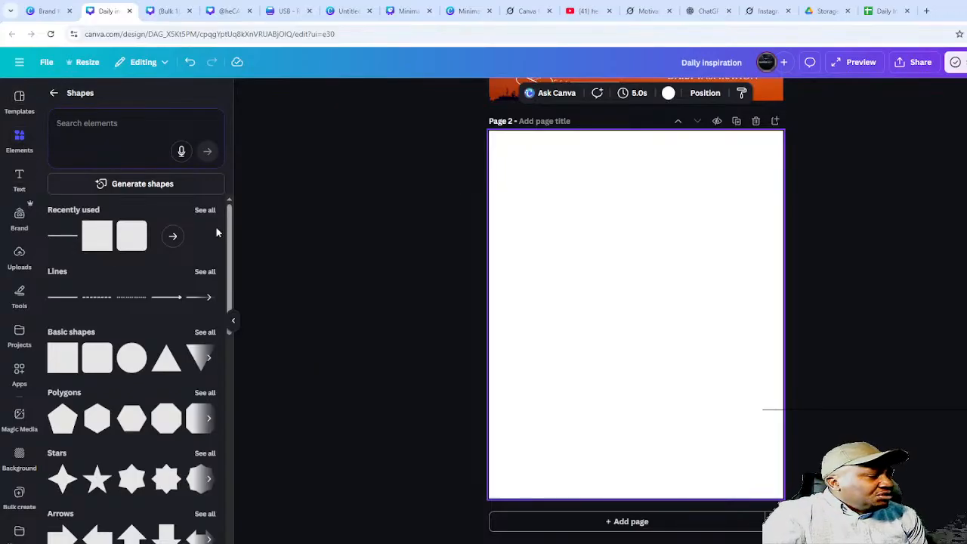
click(27, 139)
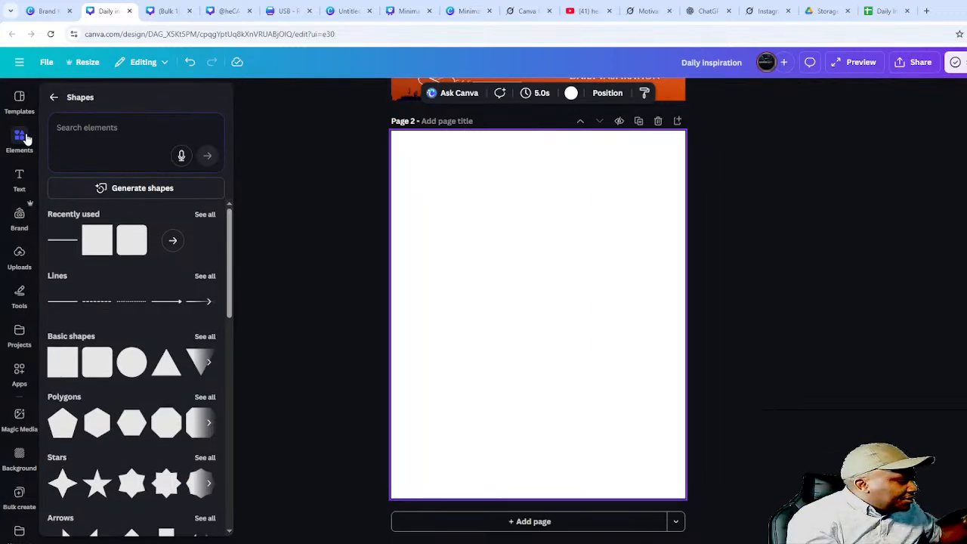
click(26, 139)
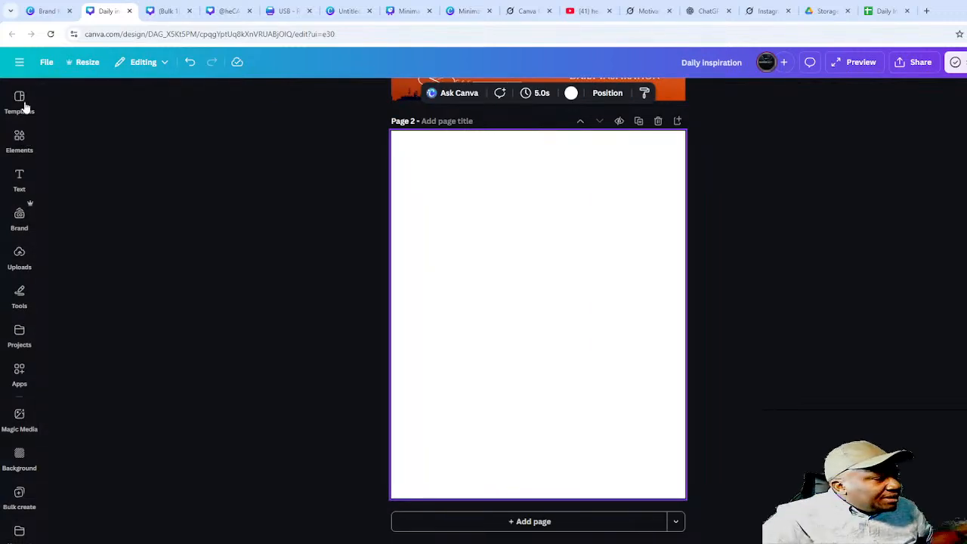
click(19, 178)
click(20, 144)
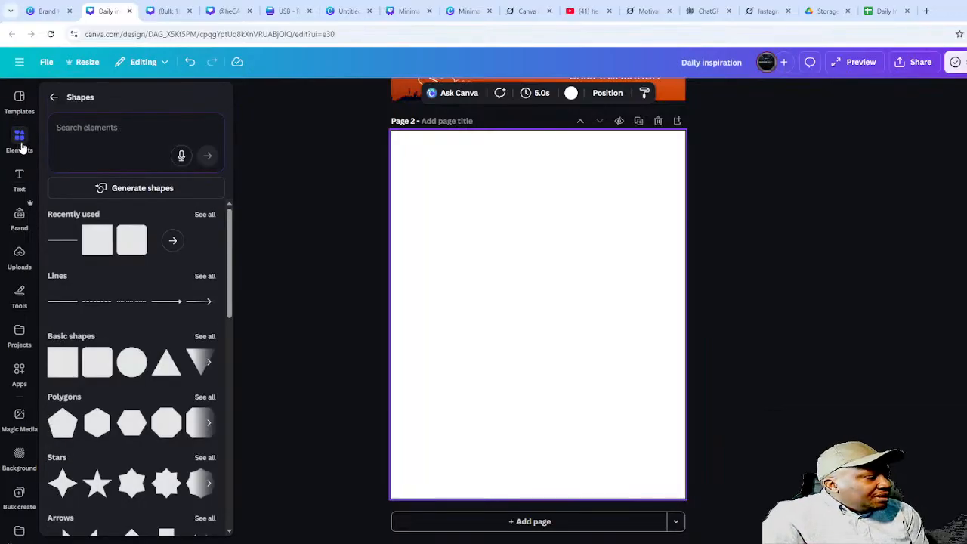
click(23, 145)
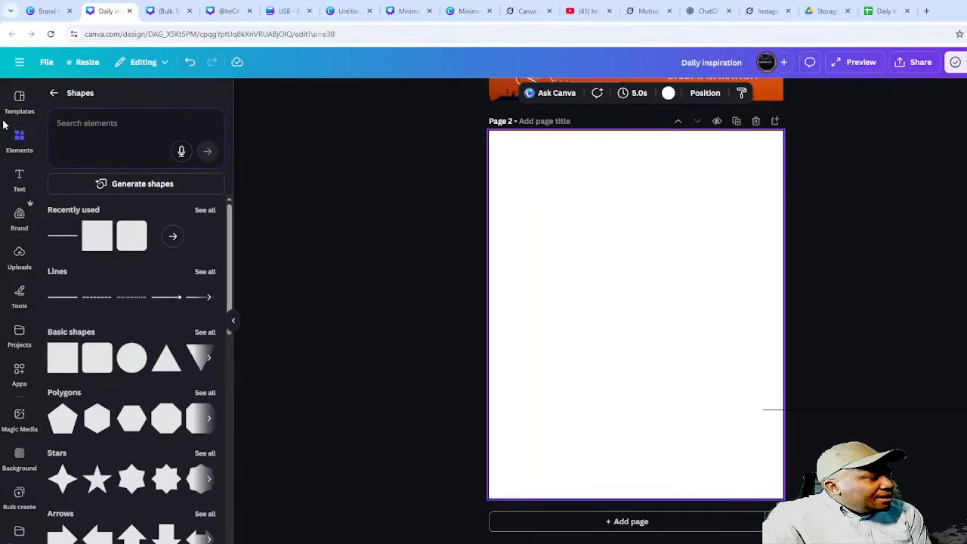
click(54, 94)
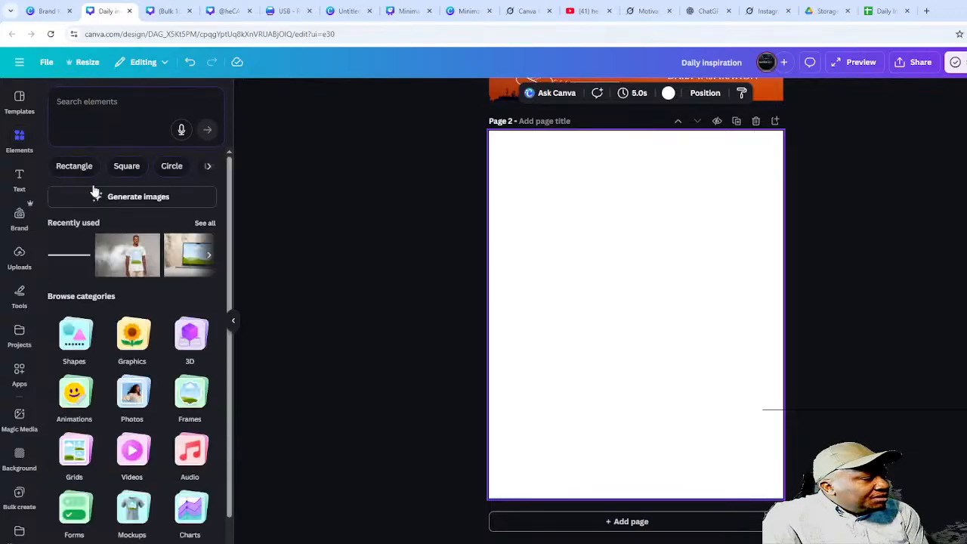
click(205, 223)
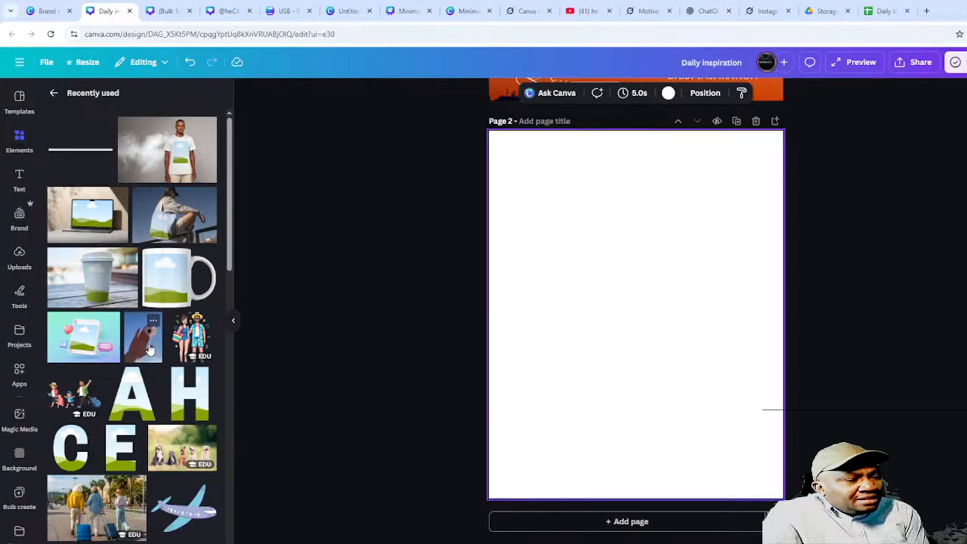
- Fill page 2 with the photo of a hand holding a daisy against blue sky
drag(148, 349, 4, 255)
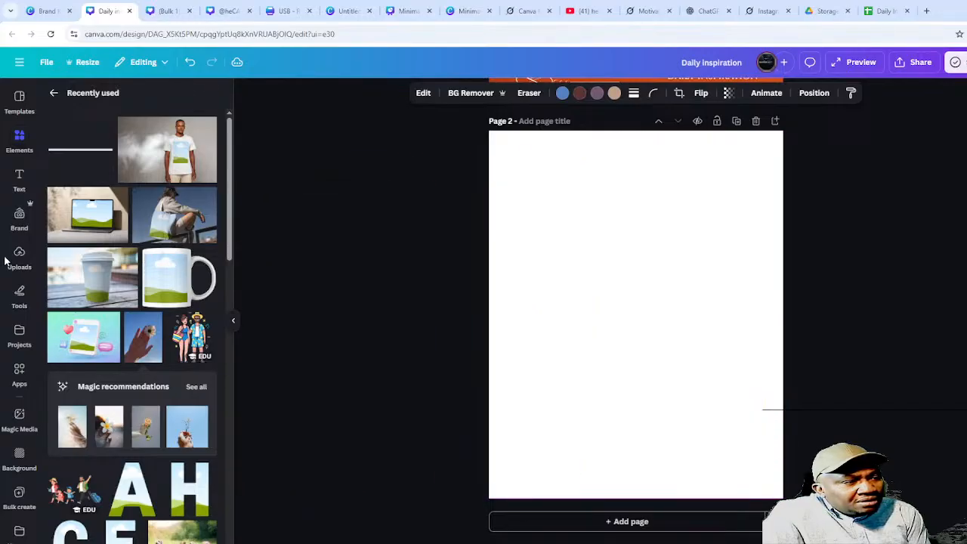
drag(149, 344, 508, 278)
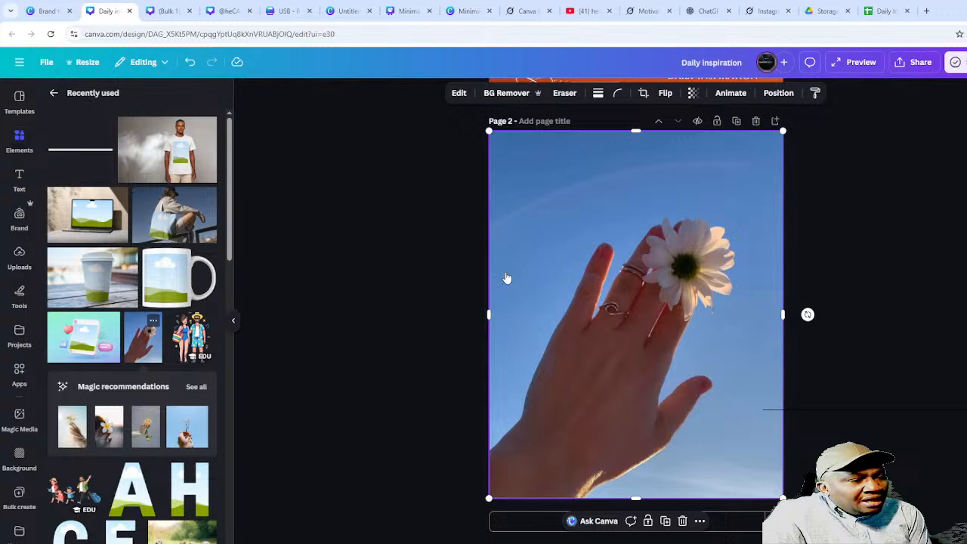
click(867, 305)
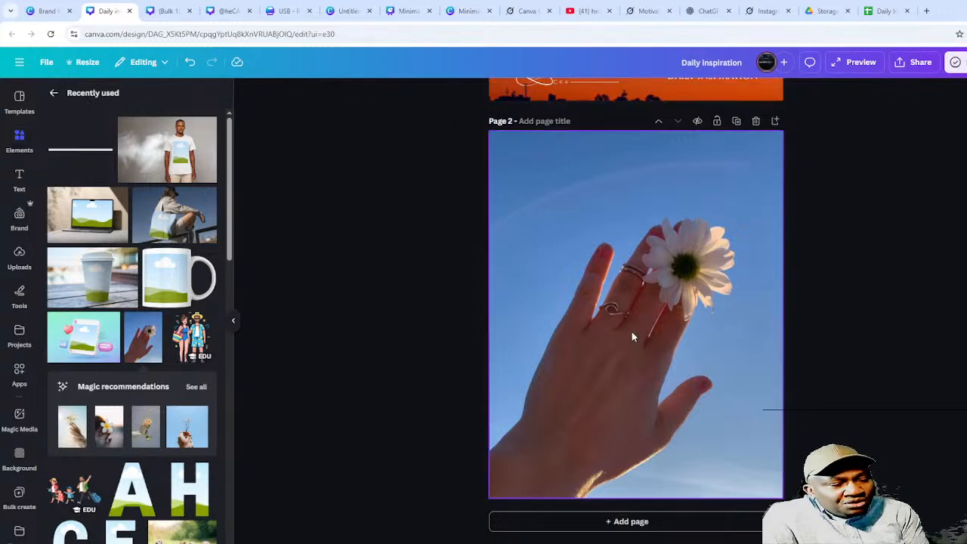
key(ctrl+z)
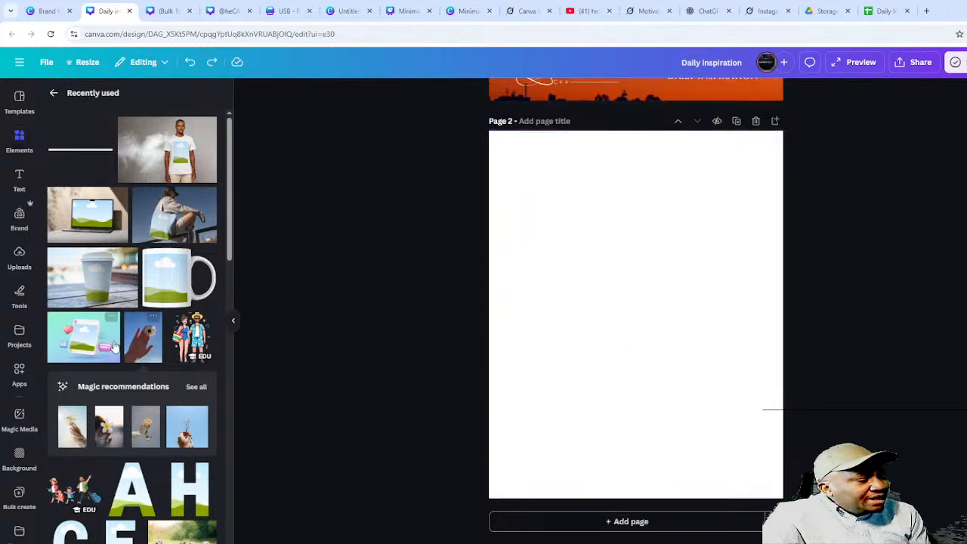
drag(130, 344, 505, 297)
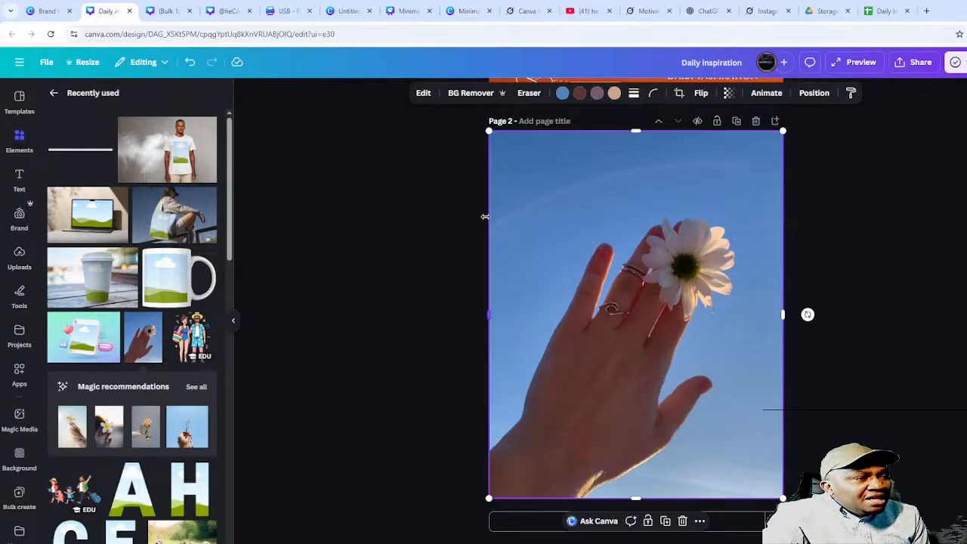
- Magic Erase both rings on the hand photo with a brush size of 17
click(529, 93)
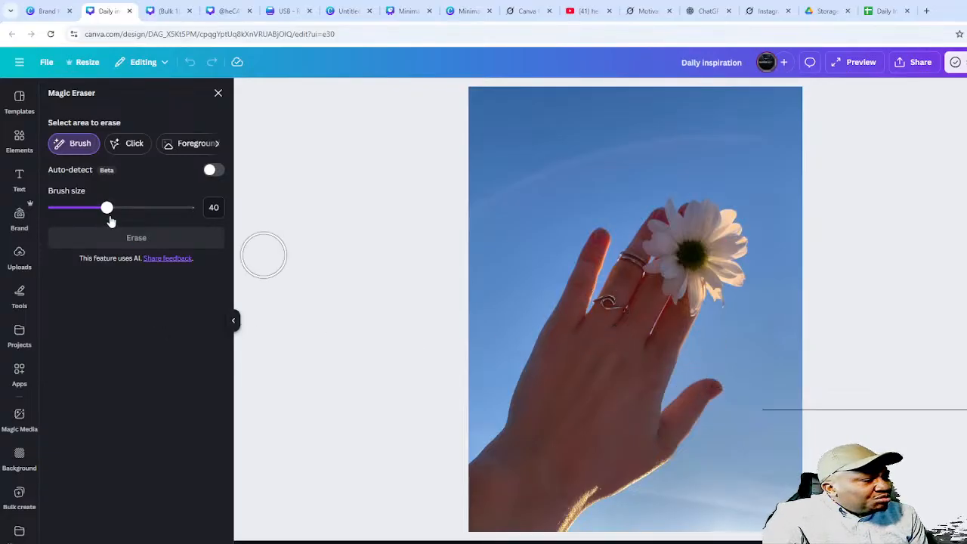
drag(107, 207, 75, 207)
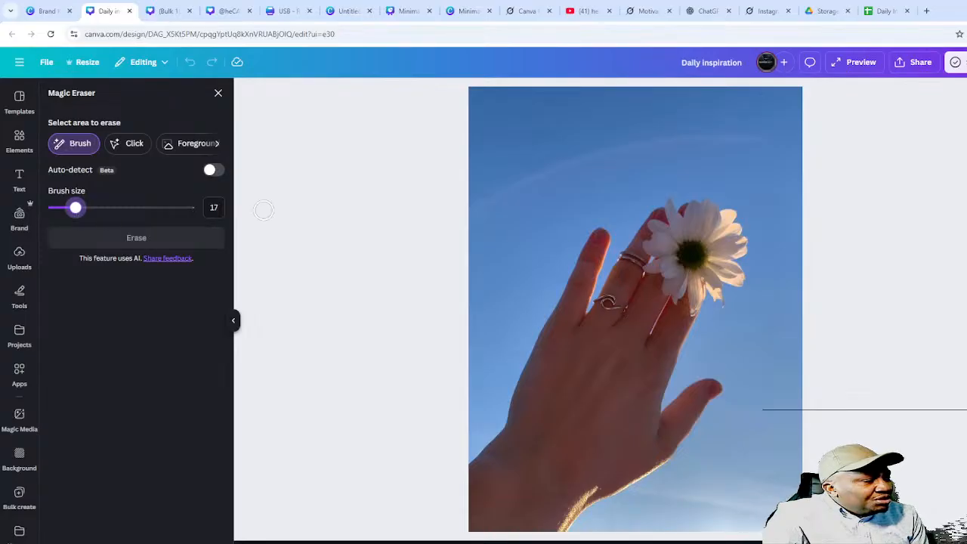
click(608, 302)
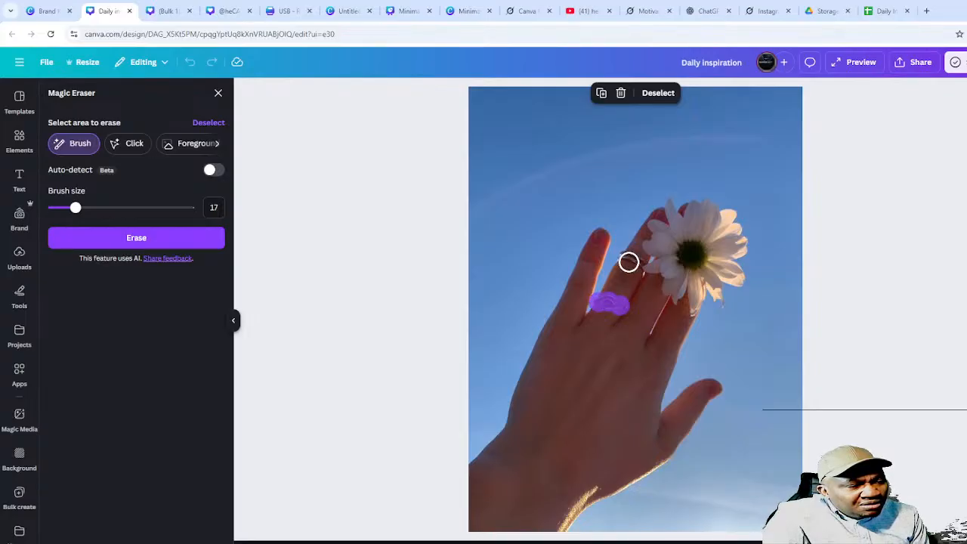
drag(622, 256, 637, 263)
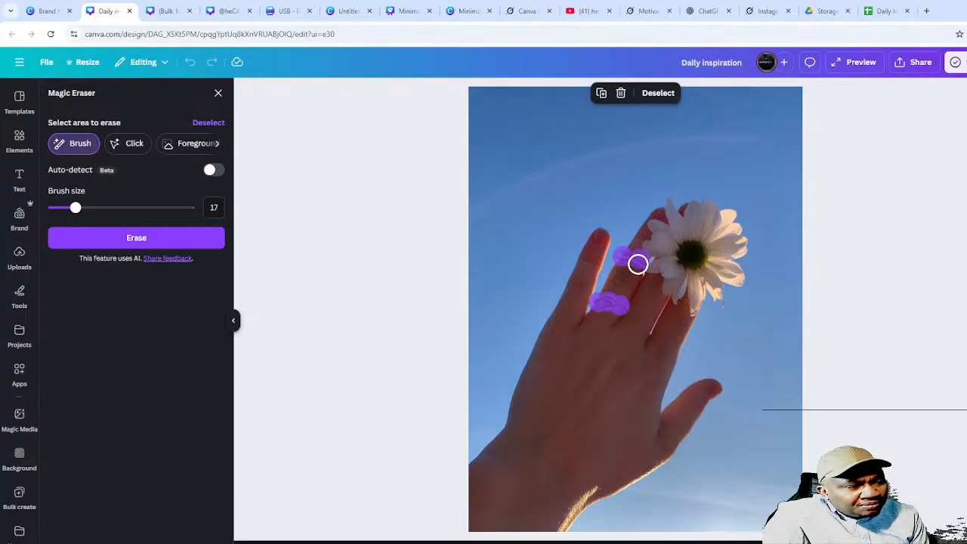
click(148, 238)
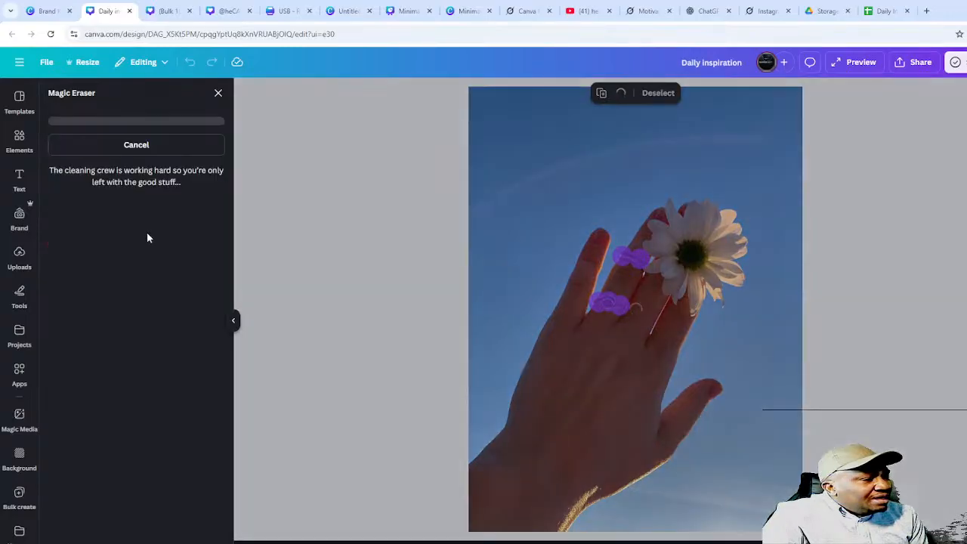
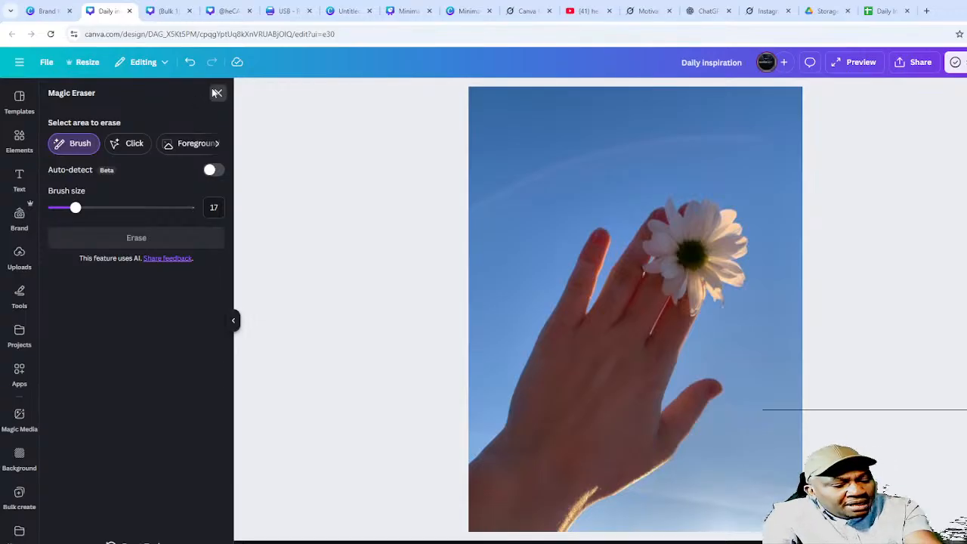
- Remove the blue sky background from the hand-and-daisy photo with BG Remover
click(217, 93)
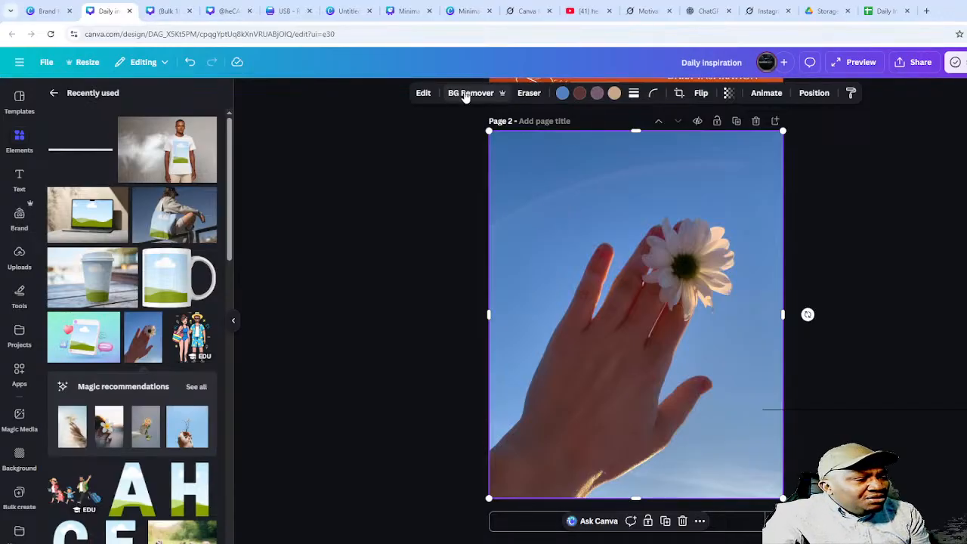
click(423, 93)
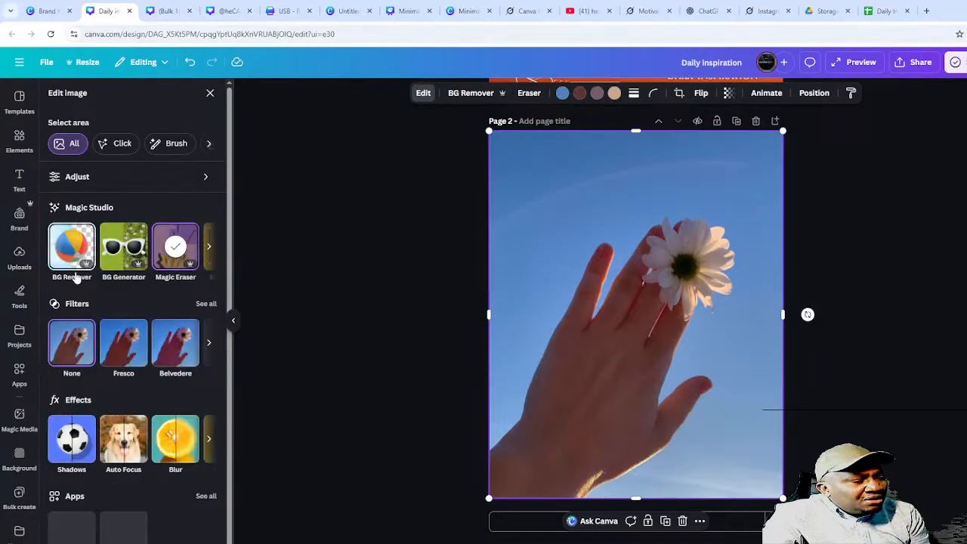
click(72, 246)
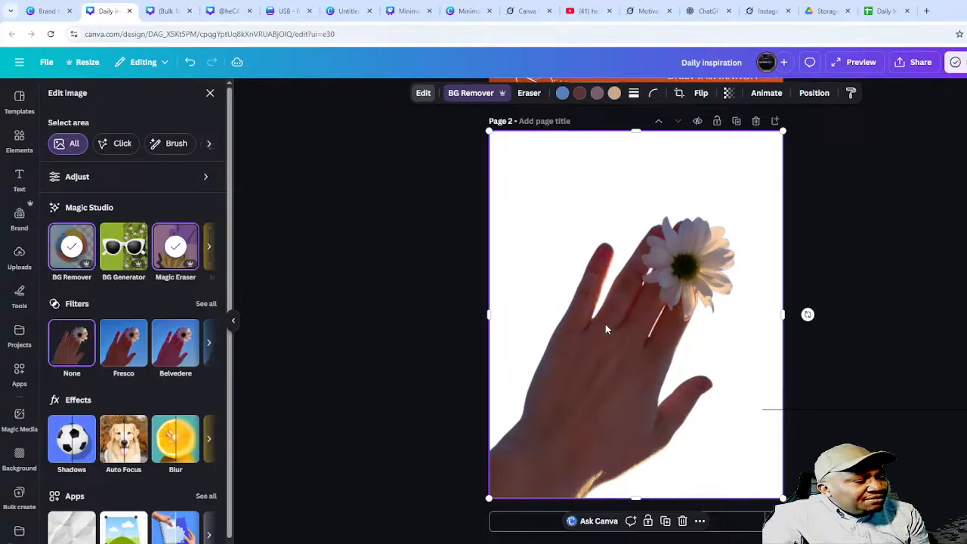
- Preview the Belvedere and Fresco filters on the photo, then set the filter back to None
click(167, 350)
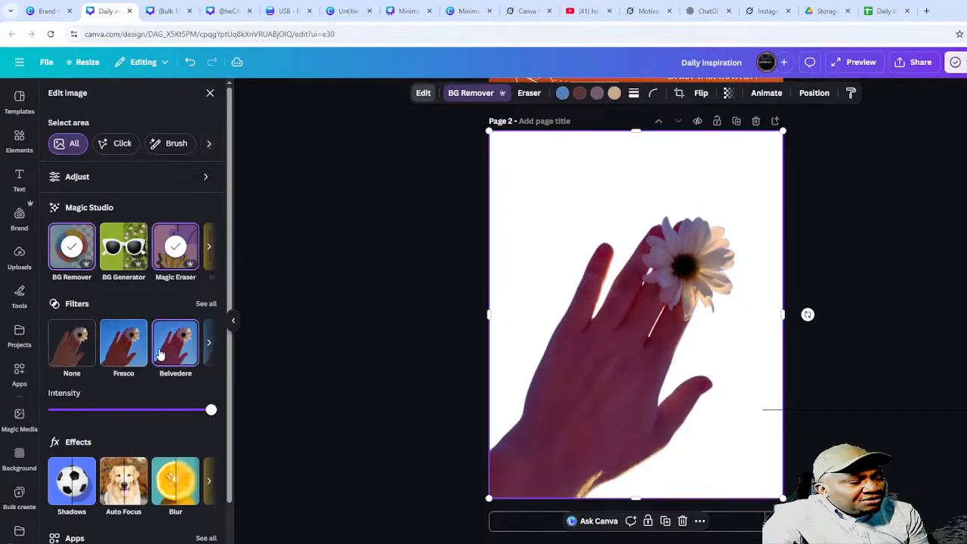
click(127, 349)
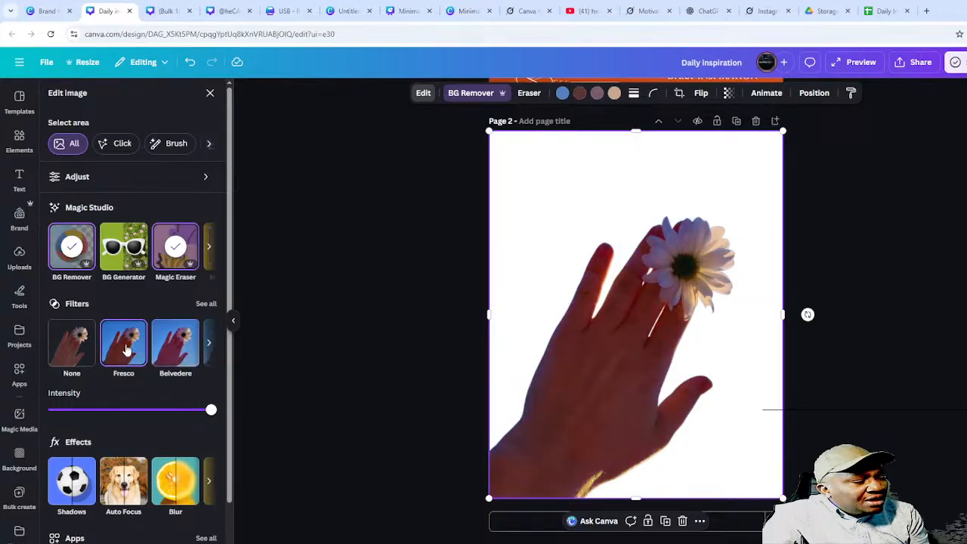
click(71, 347)
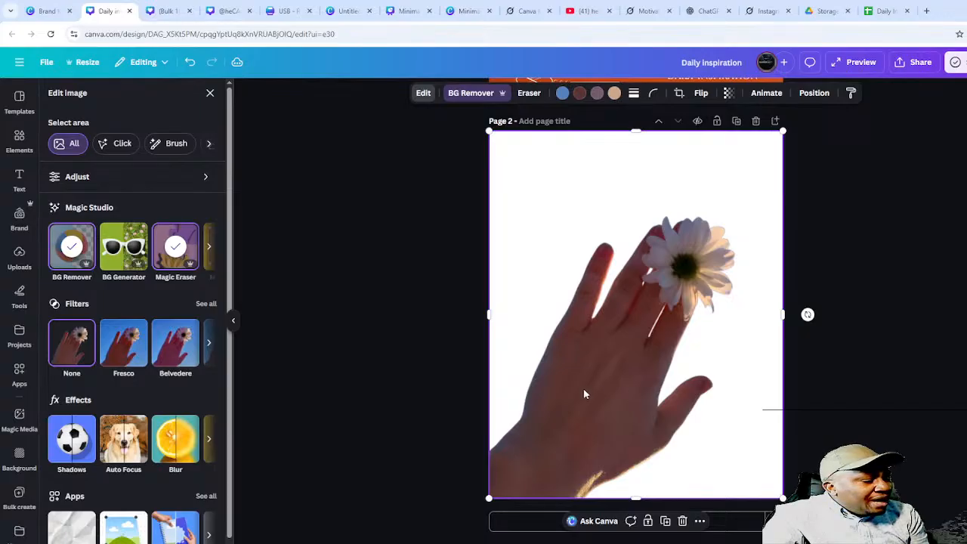
scroll(155, 409, down, 1)
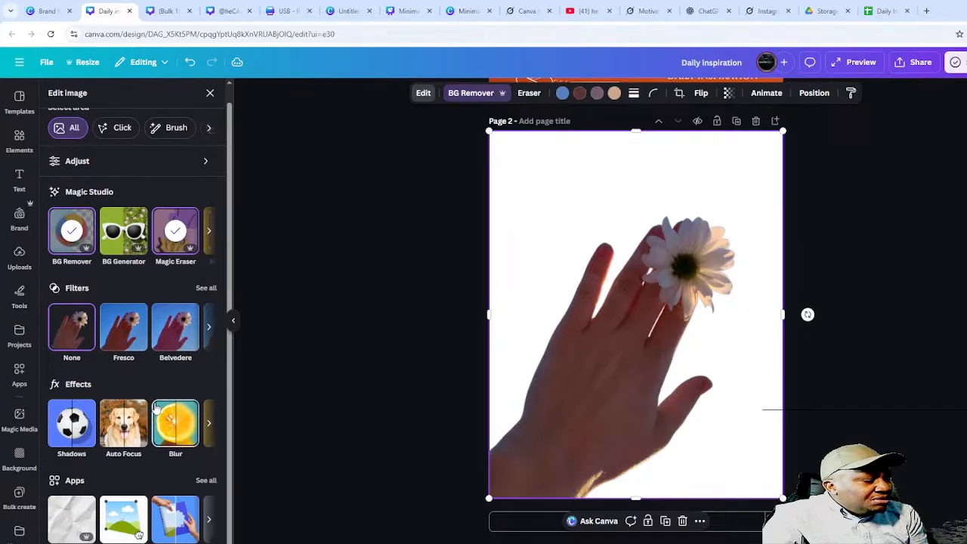
scroll(155, 410, up, 1)
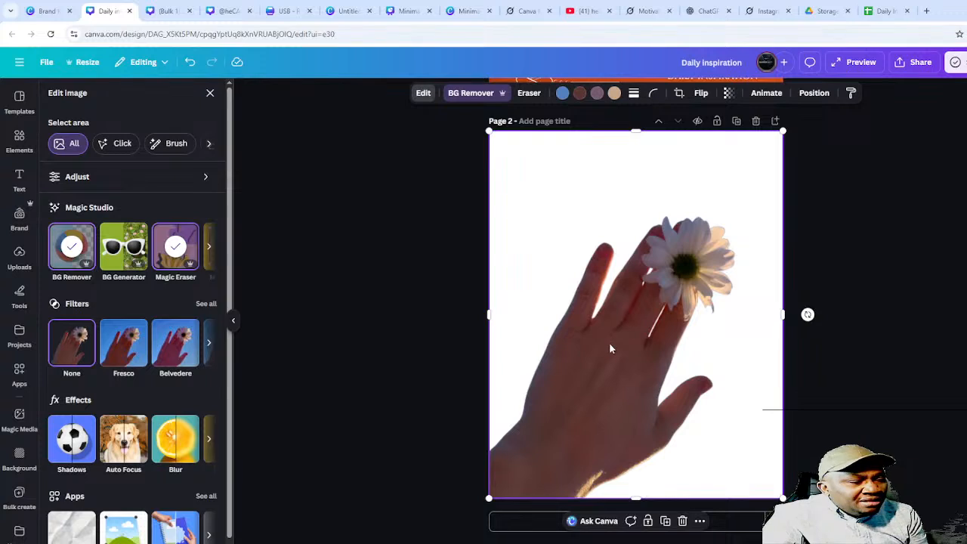
- Duplicate the hand-and-daisy cutout and flip the copy horizontally
right_click(609, 396)
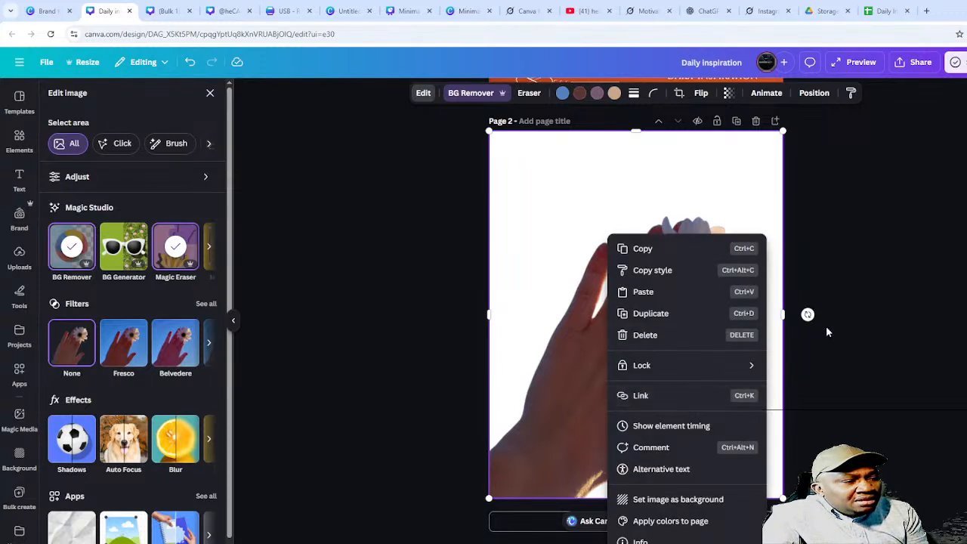
click(671, 314)
drag(600, 340, 637, 309)
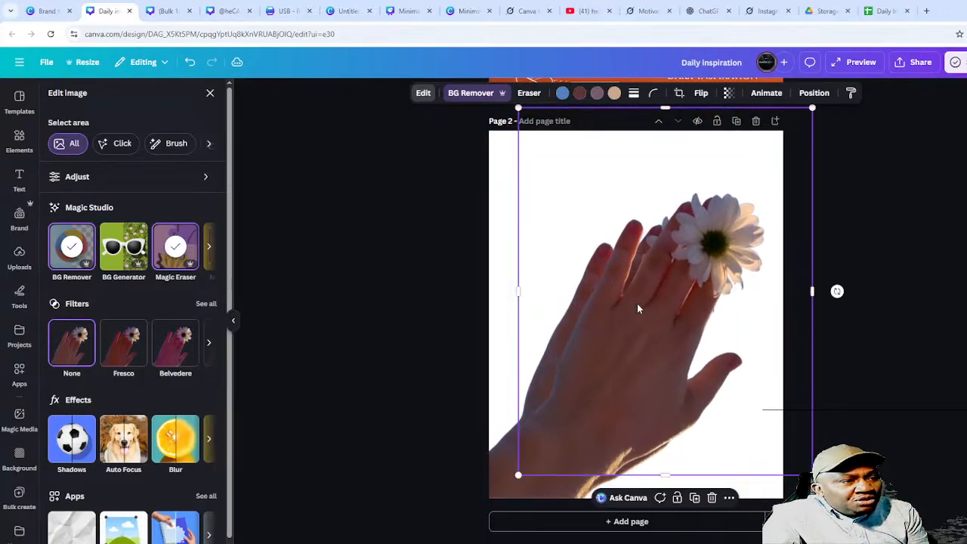
click(701, 94)
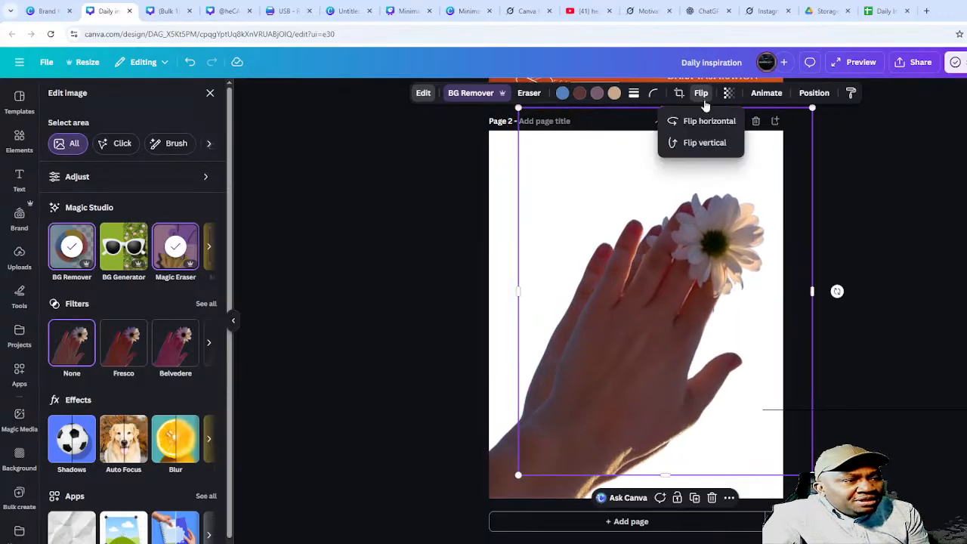
click(710, 123)
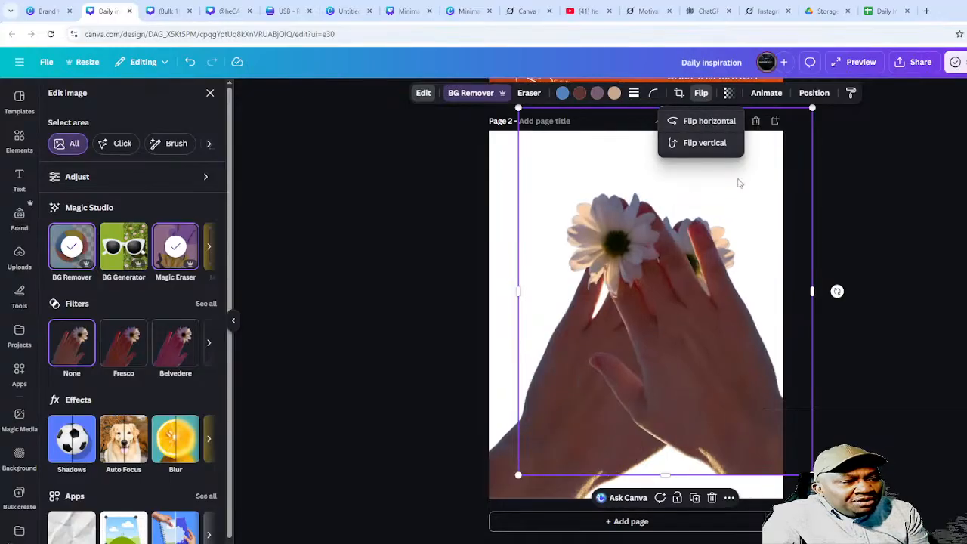
- Arrange the two mirrored hands side by side, facing each other on page 2
click(770, 341)
drag(770, 342, 749, 387)
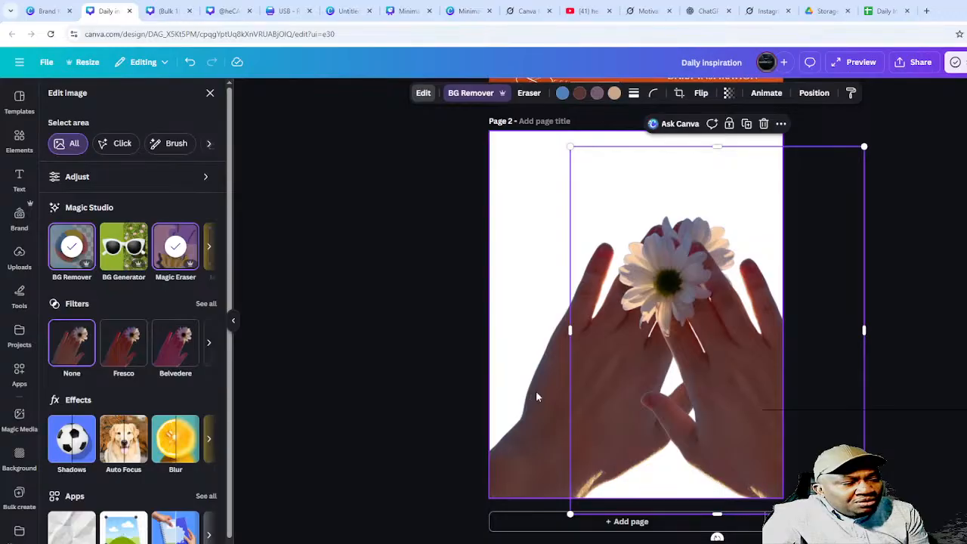
drag(542, 366, 460, 374)
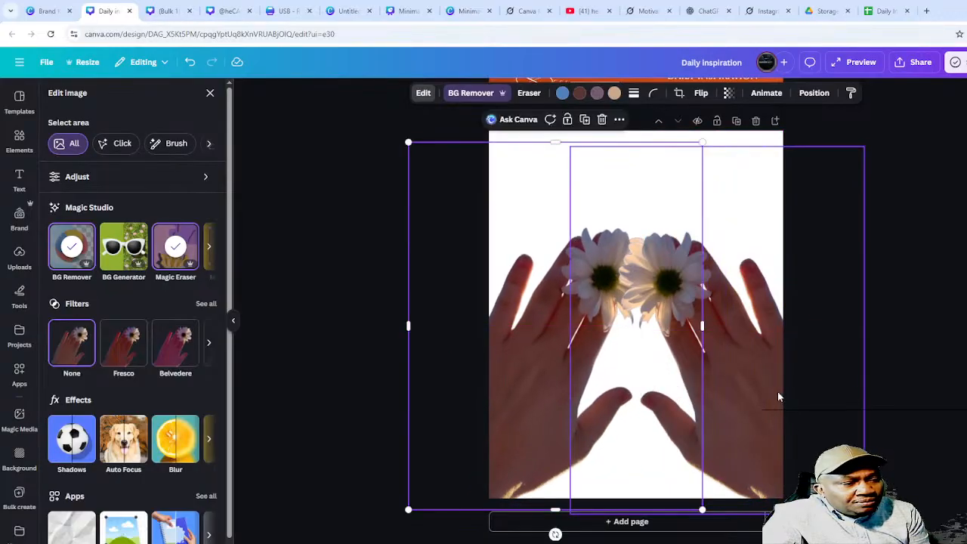
drag(779, 395, 793, 386)
drag(530, 366, 519, 370)
click(895, 297)
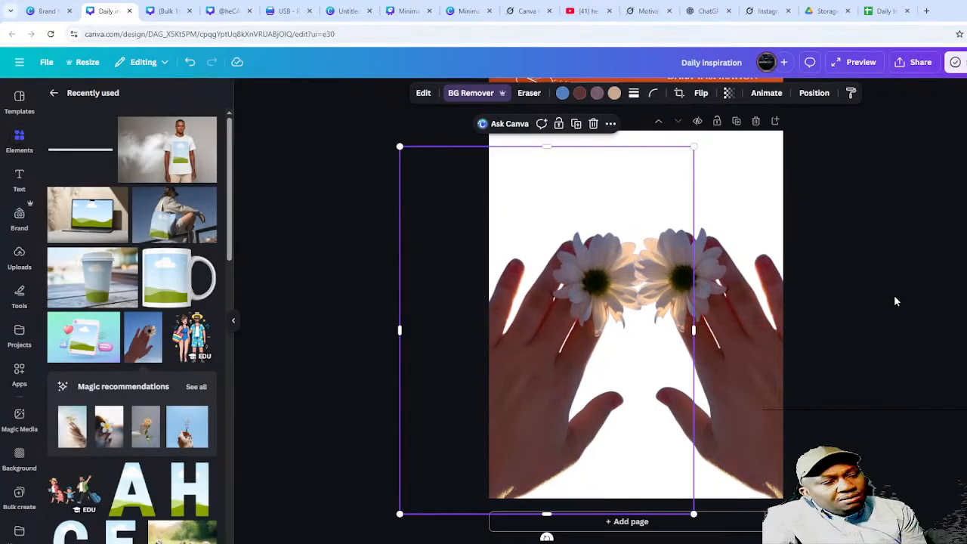
click(867, 303)
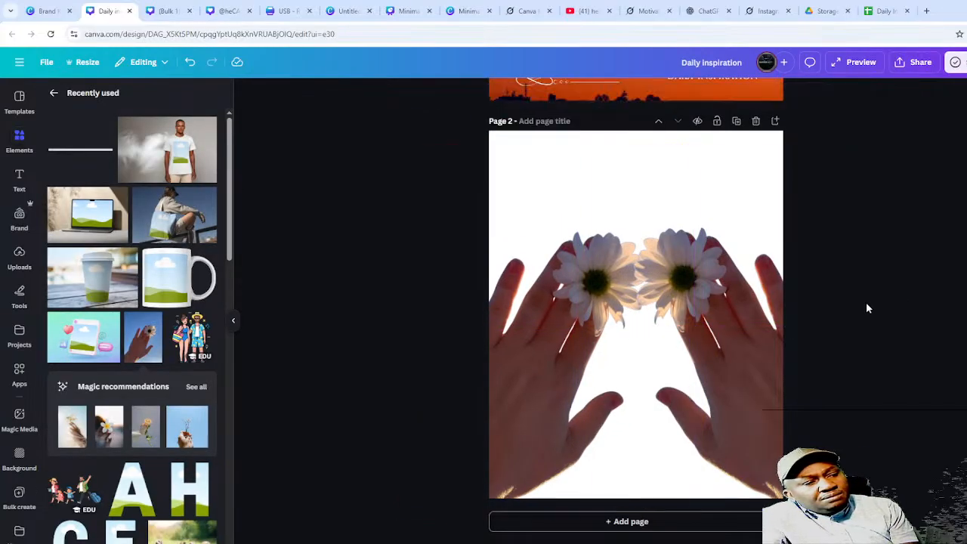
- Search the Templates panel for 'balloons'
click(530, 147)
click(952, 230)
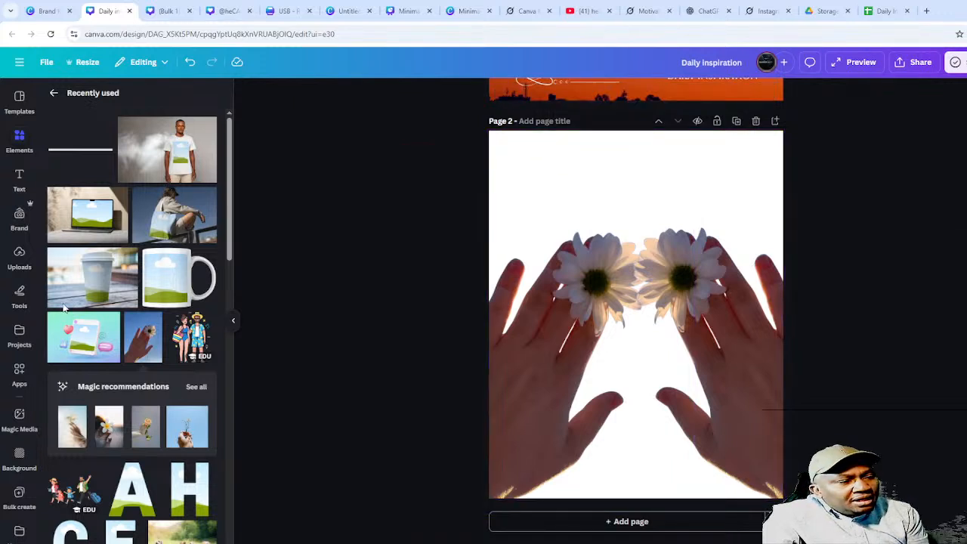
click(20, 136)
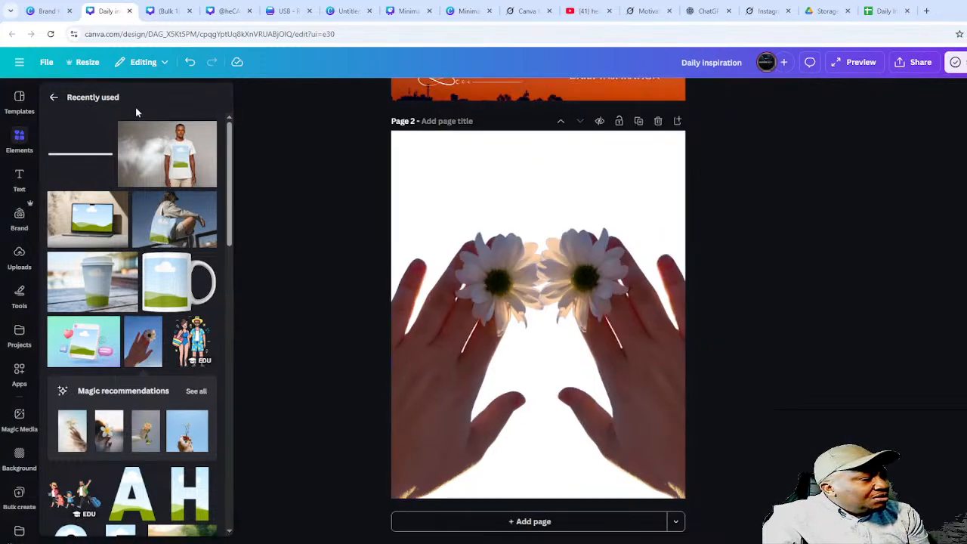
click(29, 102)
click(54, 99)
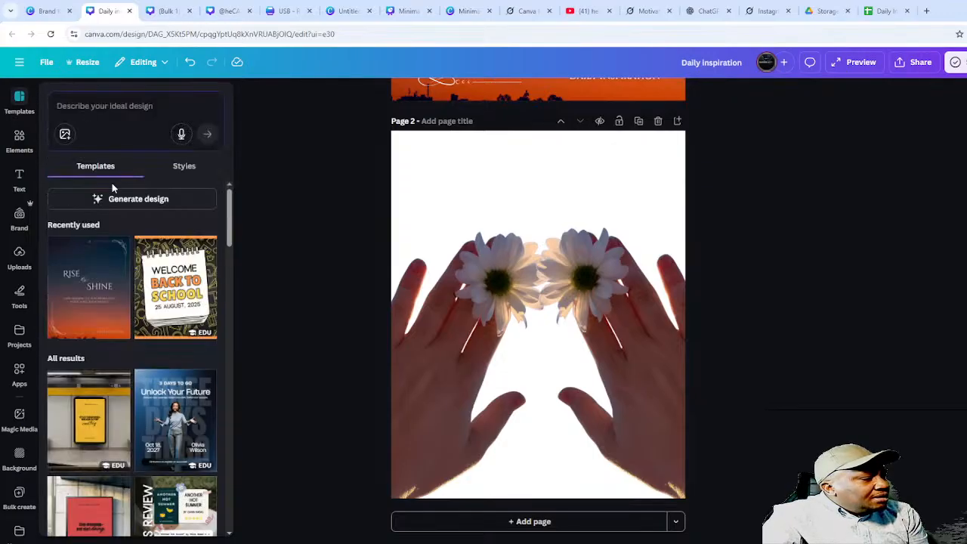
click(125, 106)
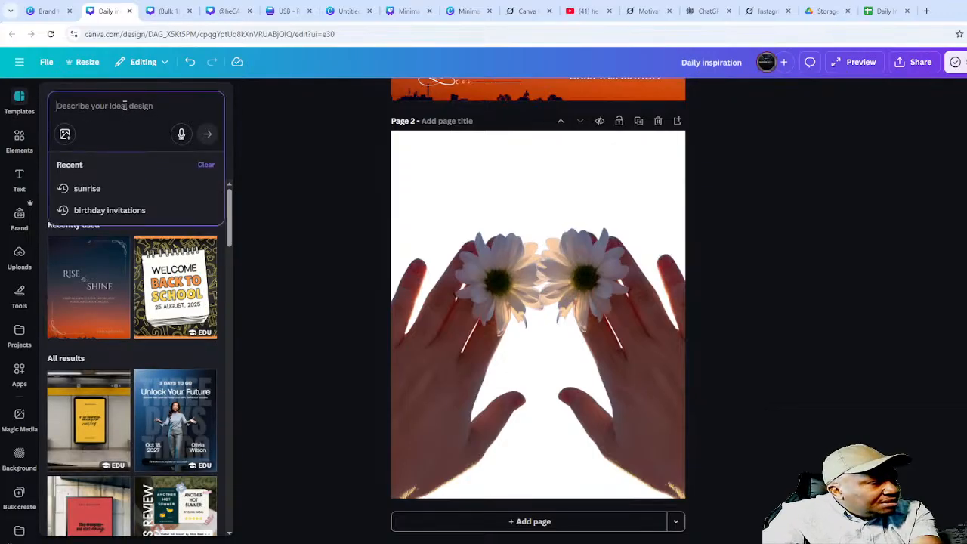
text(ba)
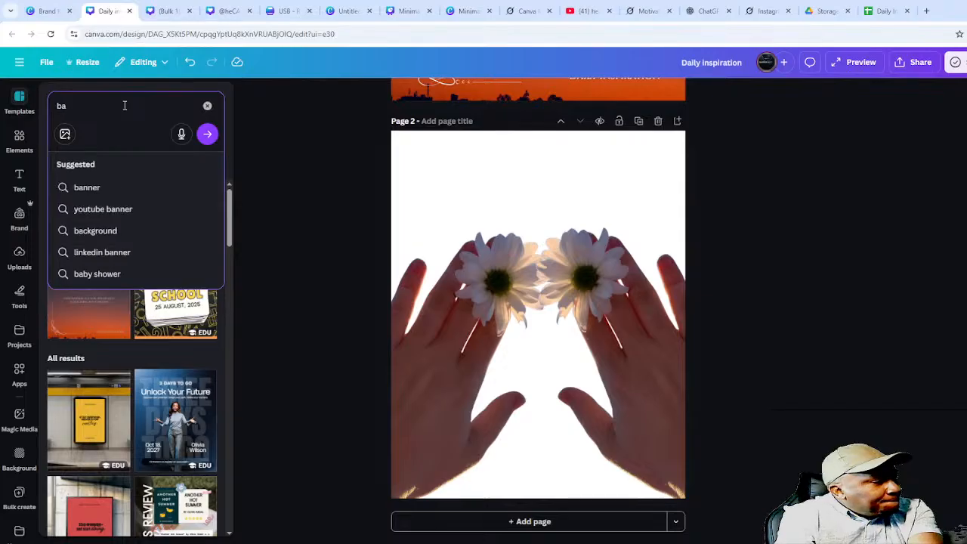
text(lloons)
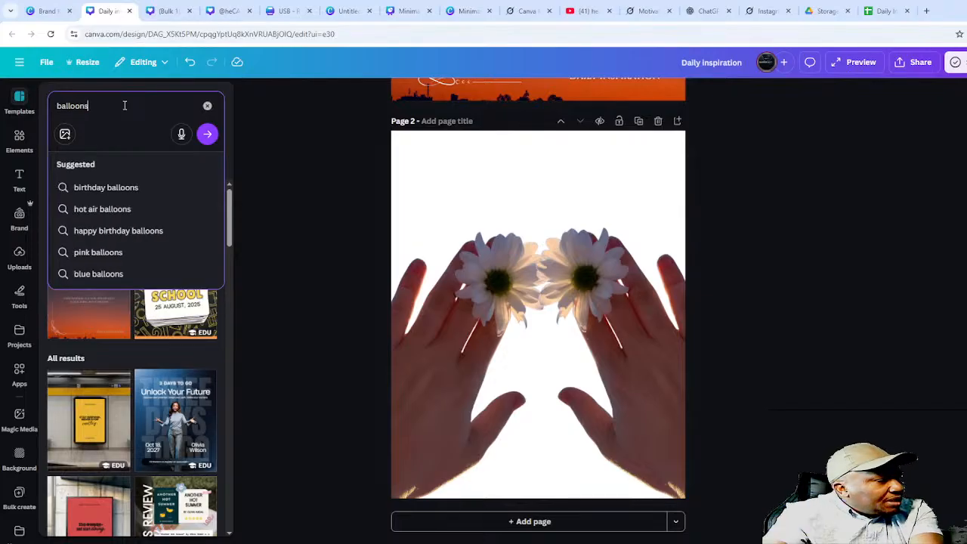
key(Return)
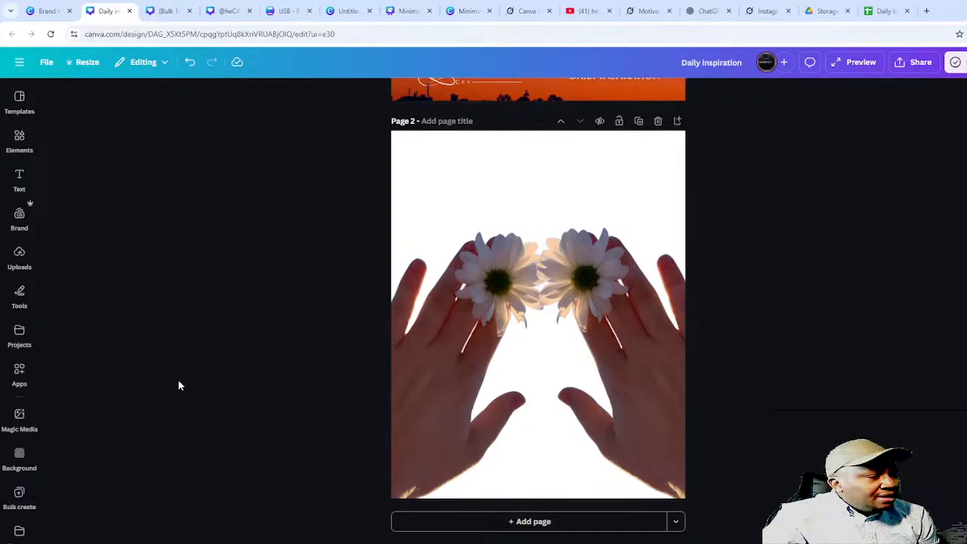
- Search Elements for 'balloons' to list balloon graphics, photos and videos
click(19, 144)
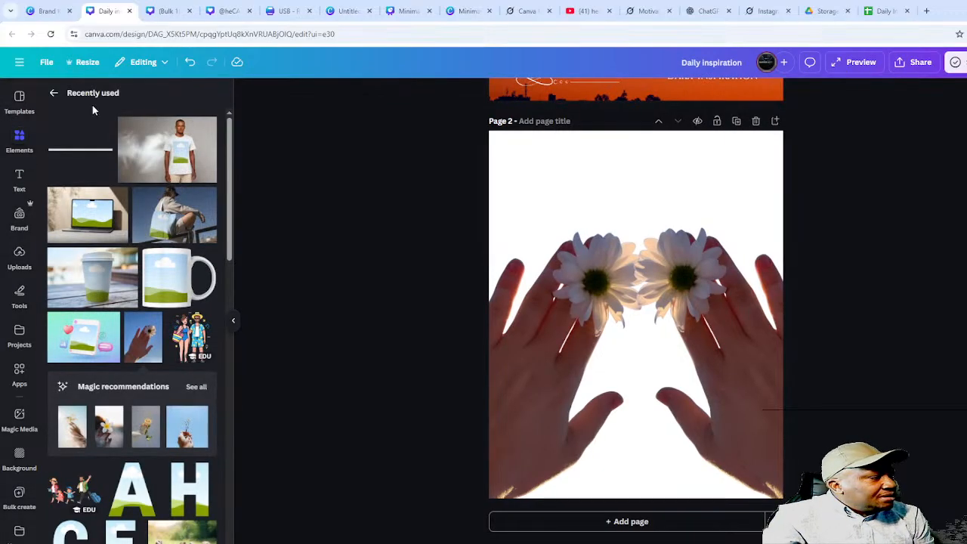
click(54, 93)
click(83, 102)
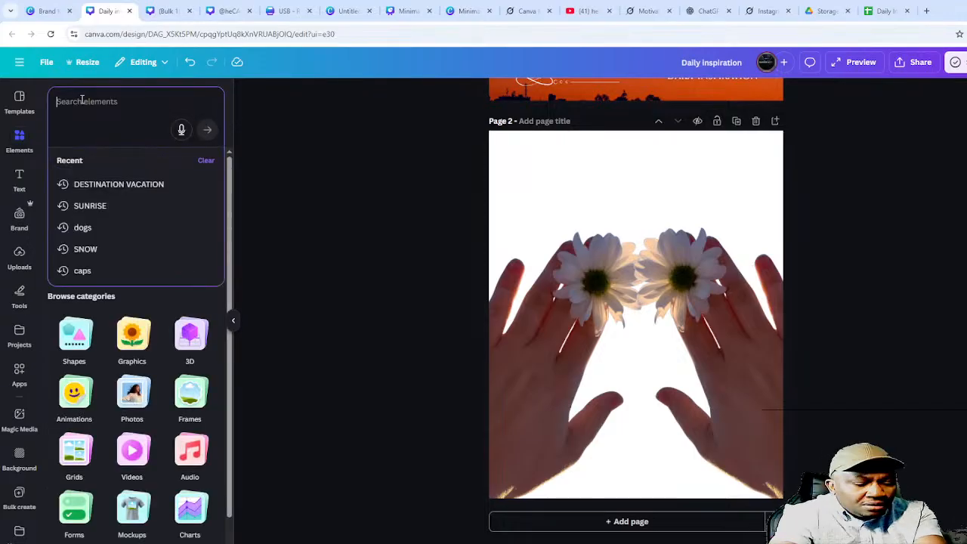
text(balloon)
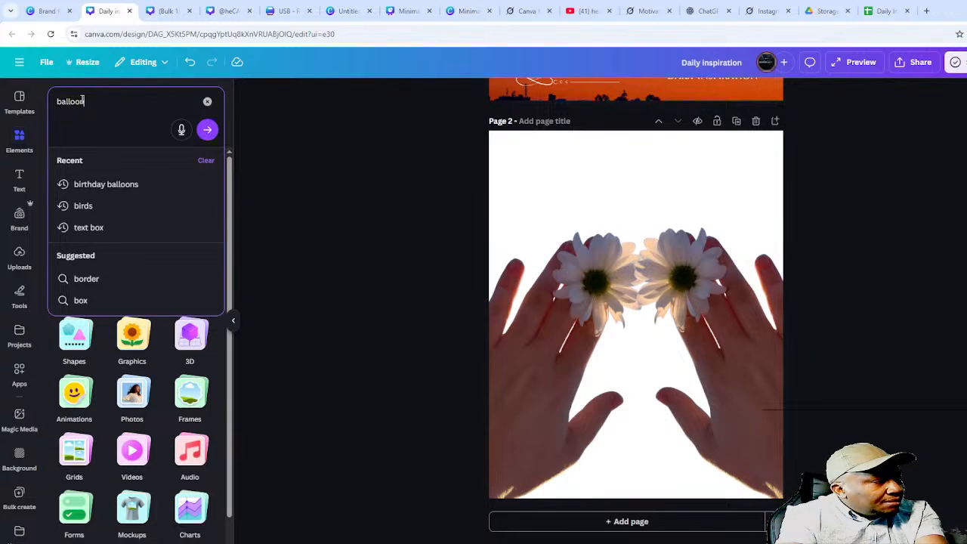
text(s)
key(Return)
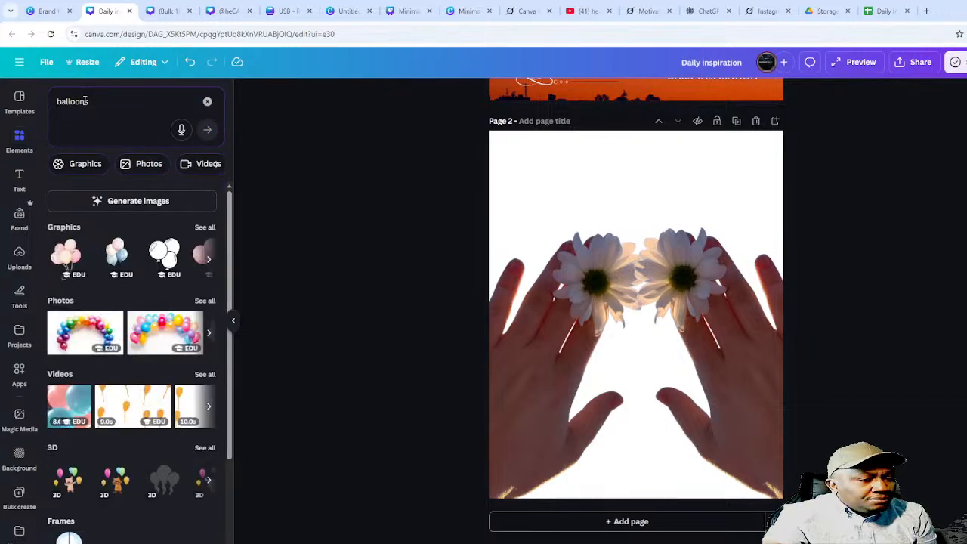
- Add the rainbow balloon arch photo near the top of page 2 and remove its white background
click(93, 334)
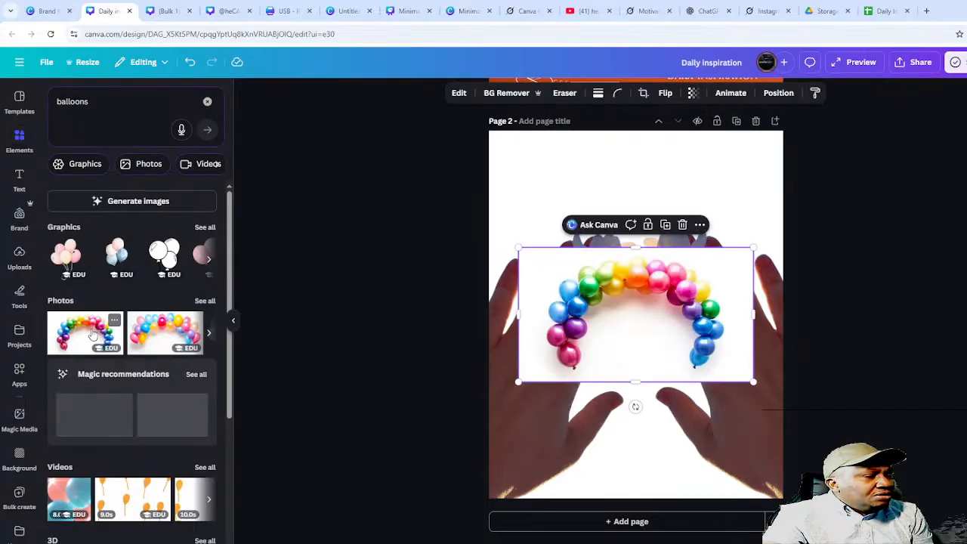
drag(626, 302, 589, 184)
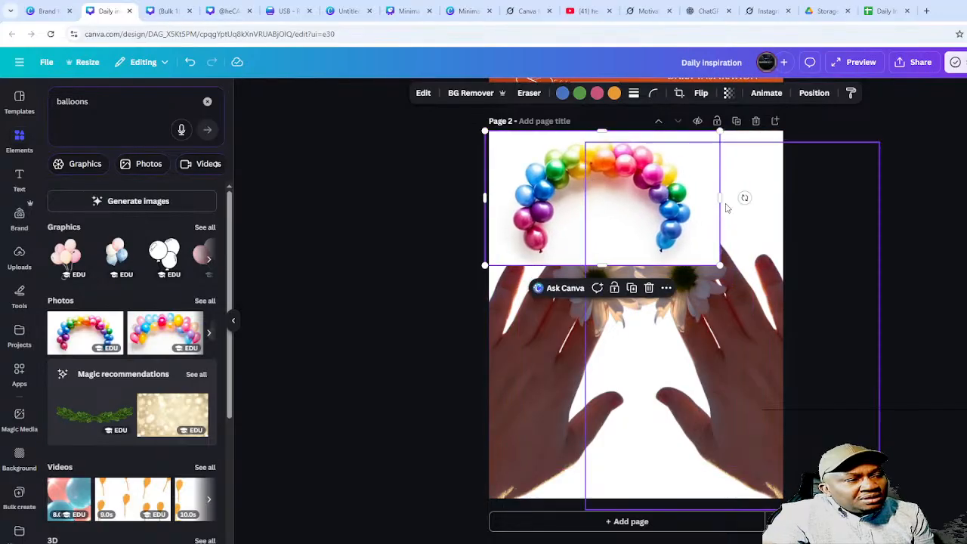
drag(720, 197, 786, 195)
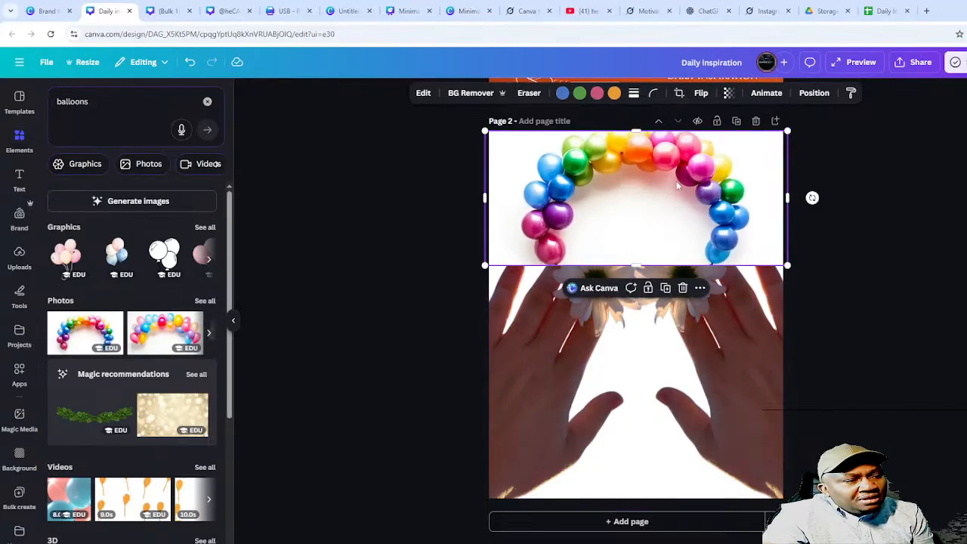
drag(668, 174, 630, 162)
click(471, 93)
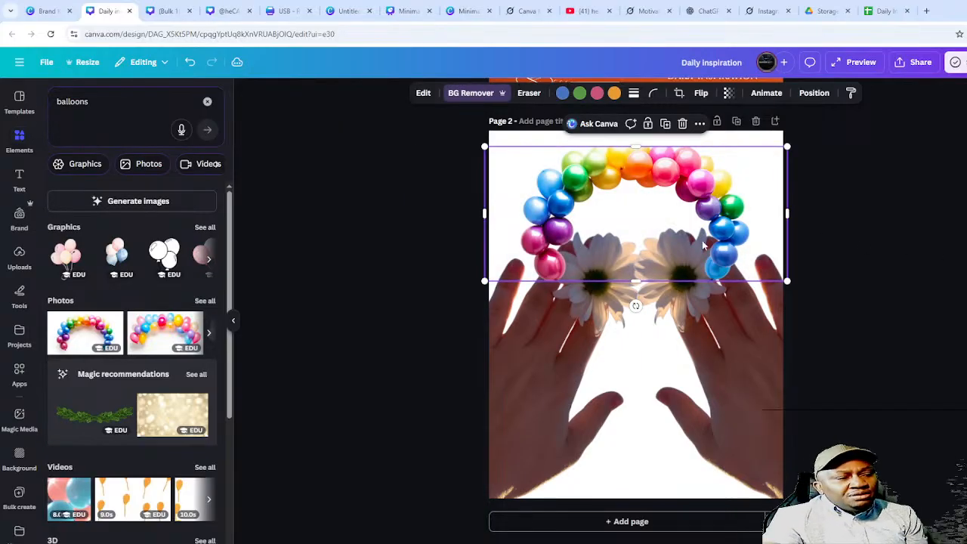
- Stretch the balloon arch wide and taller across the top of page 2, above the hands
drag(788, 214, 874, 213)
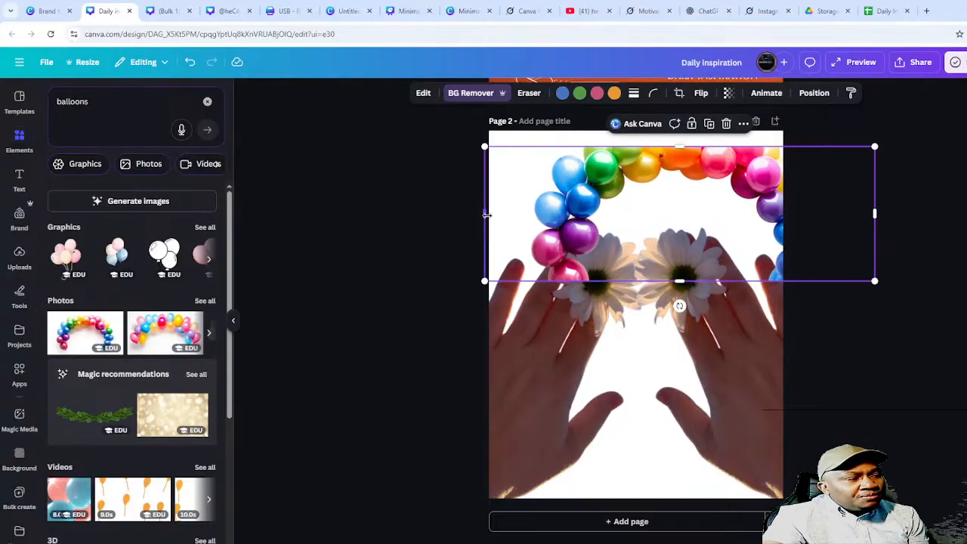
drag(484, 214, 436, 218)
drag(626, 169, 643, 131)
click(849, 380)
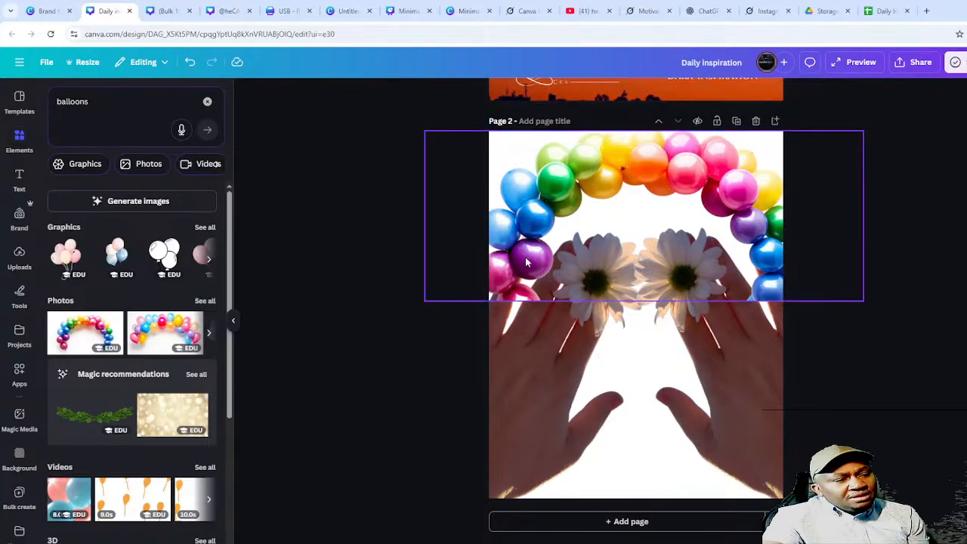
click(487, 290)
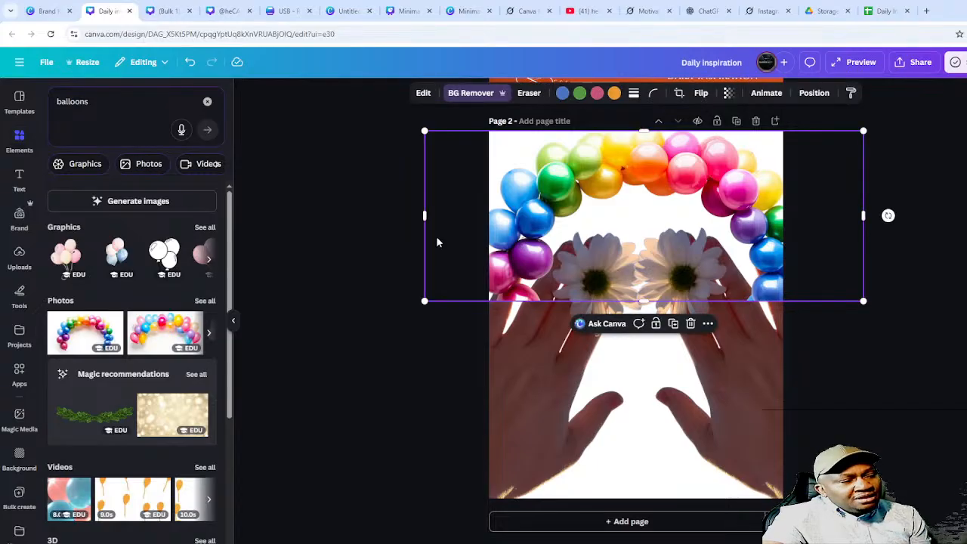
drag(413, 220, 365, 216)
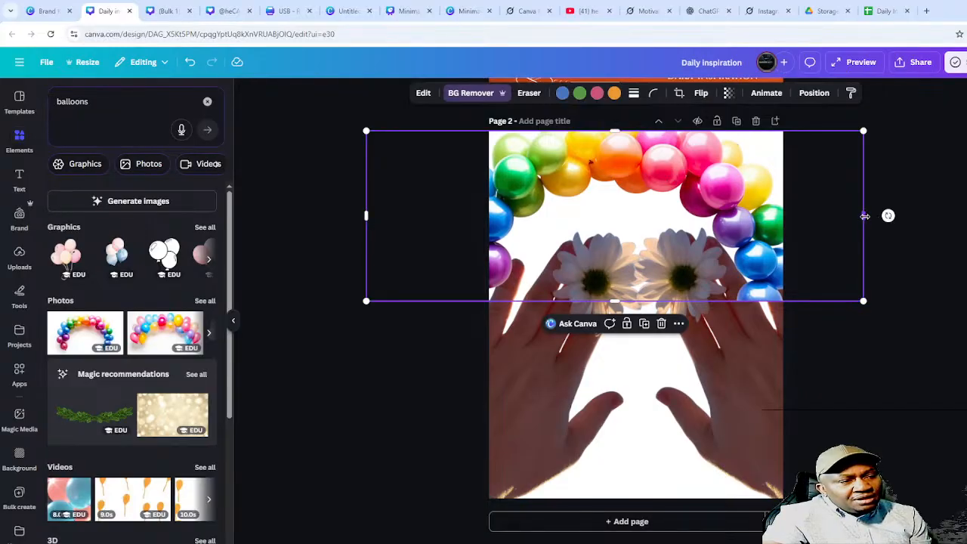
drag(865, 216, 922, 217)
drag(713, 183, 701, 195)
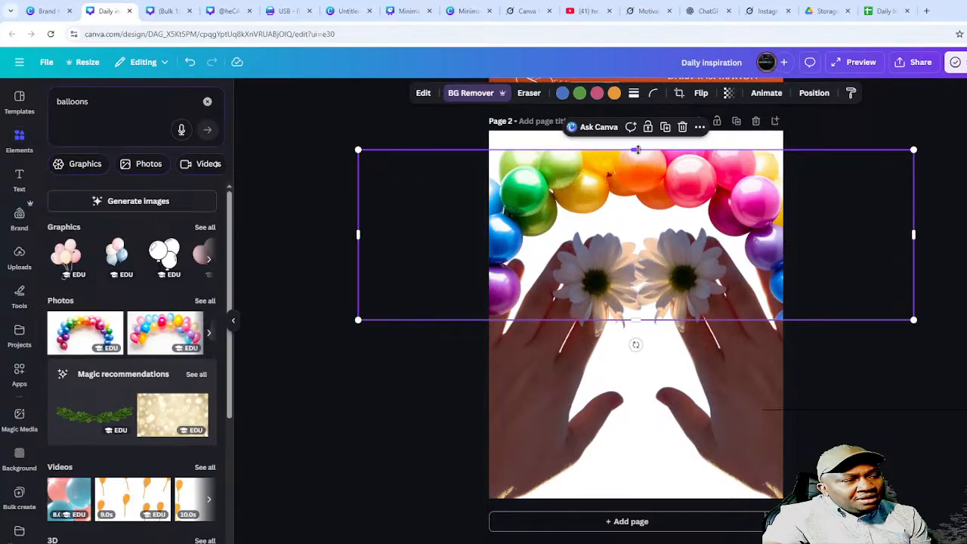
drag(637, 149, 638, 129)
click(907, 361)
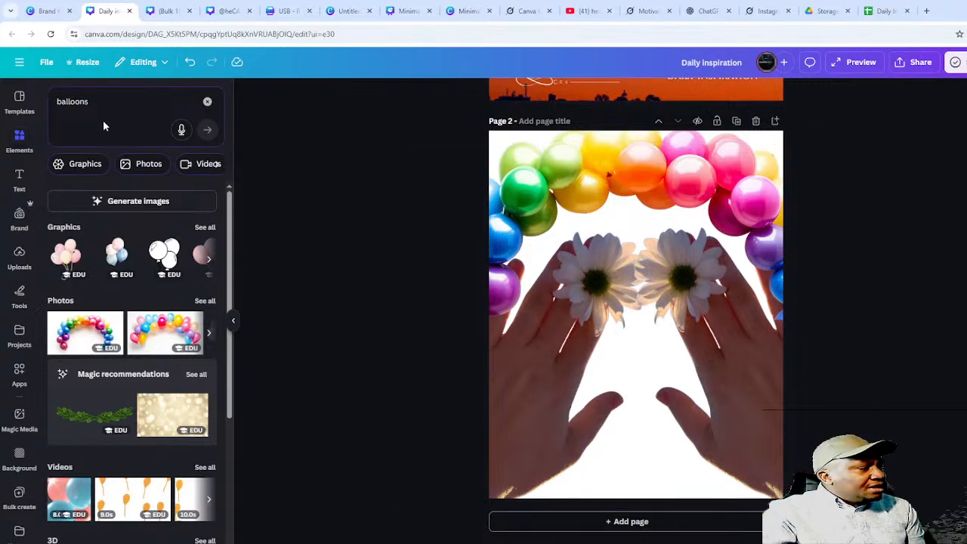
- Replace the 'balloons' element search with a search for wedding pictures
click(112, 104)
drag(106, 98, 2, 66)
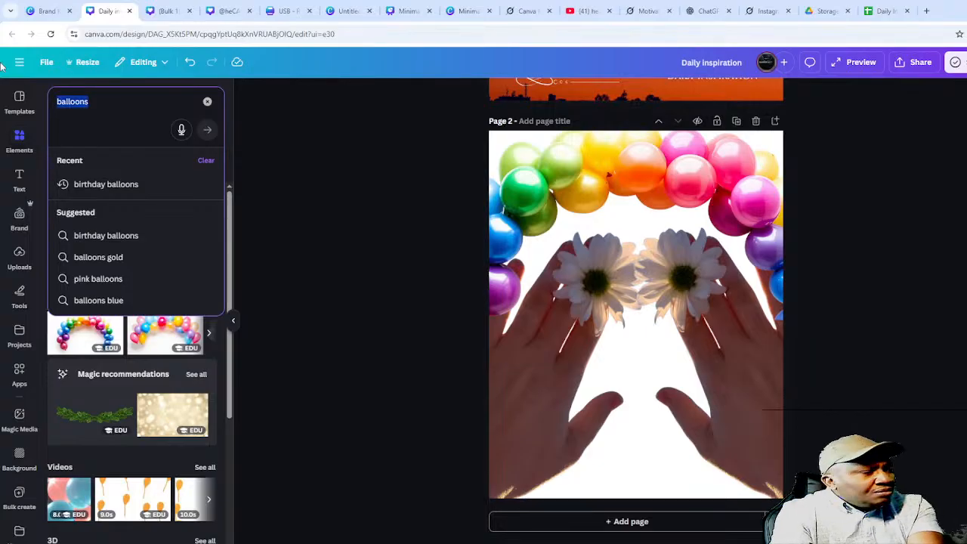
text(we)
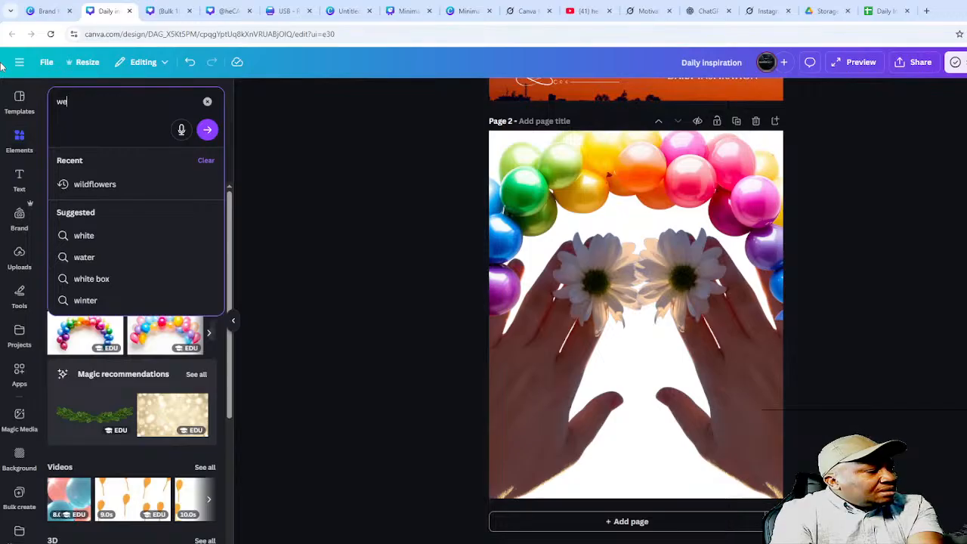
text(dding pl)
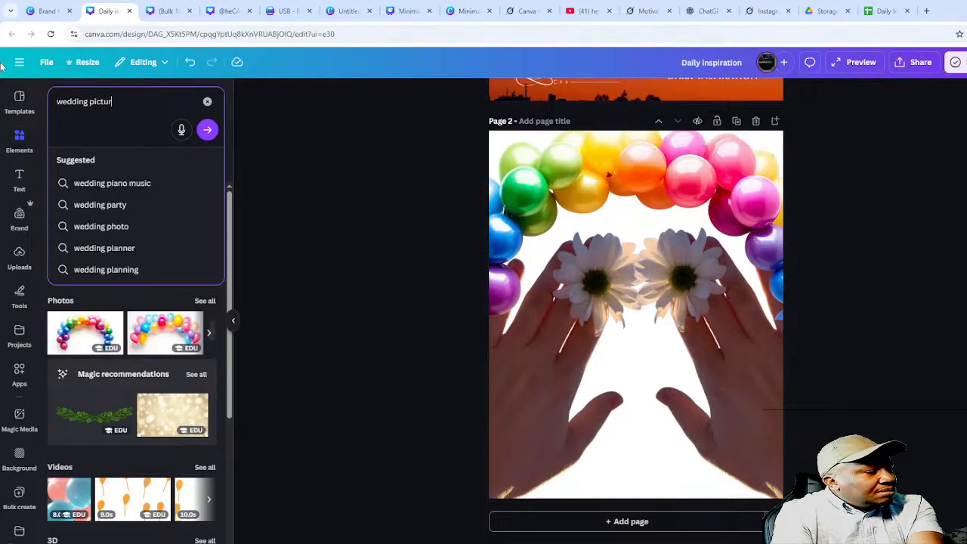
key(Return)
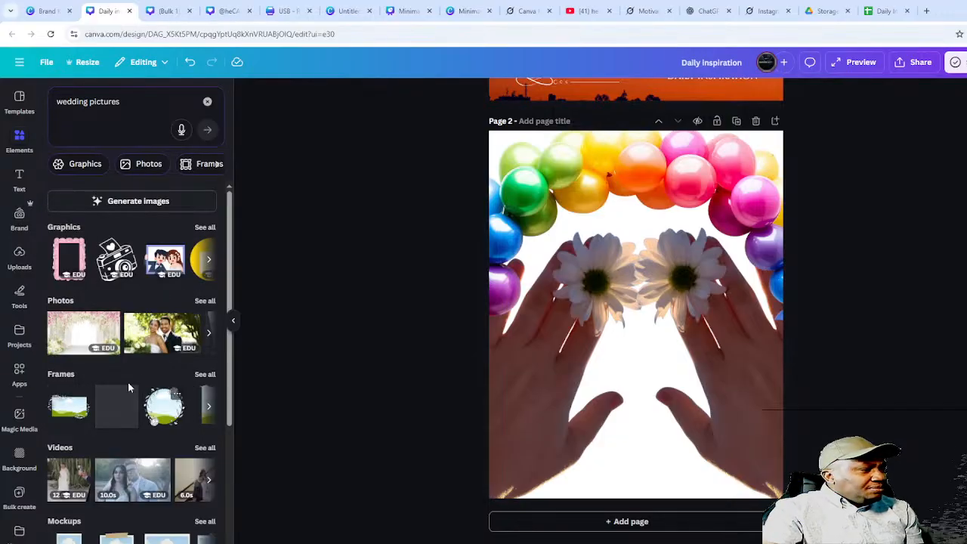
- Add the bride-and-groom photo, enlarge it across the lower half, and remove its background
click(145, 336)
drag(620, 303, 628, 423)
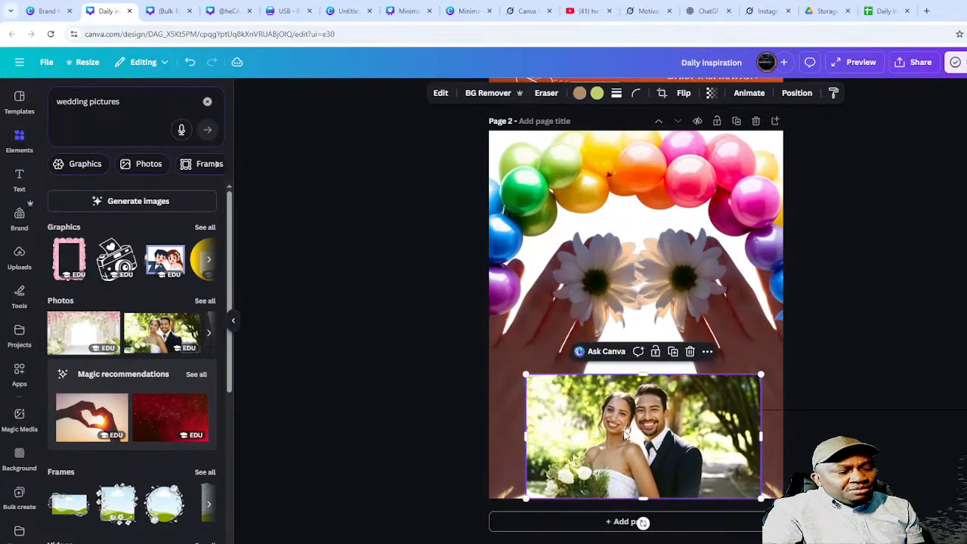
drag(526, 375, 468, 333)
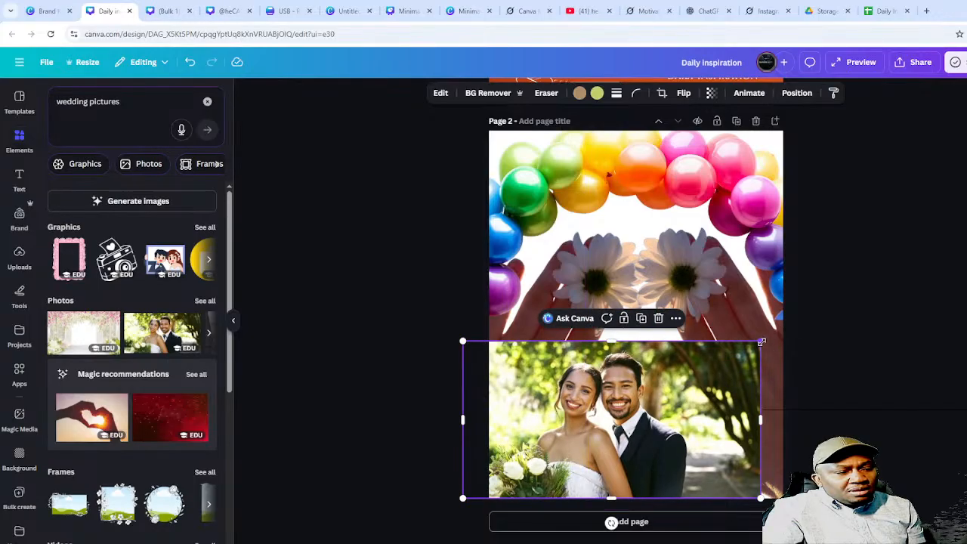
drag(762, 341, 794, 306)
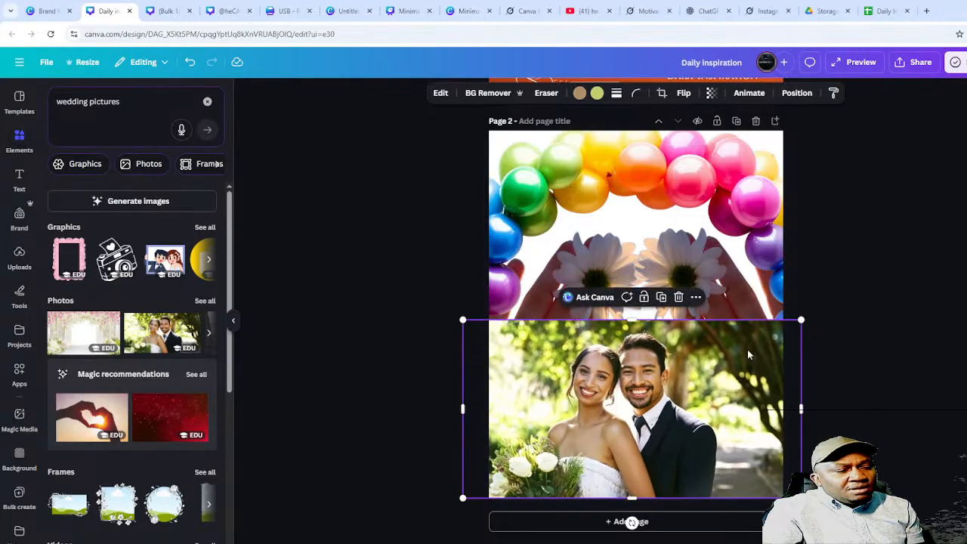
drag(686, 396, 703, 392)
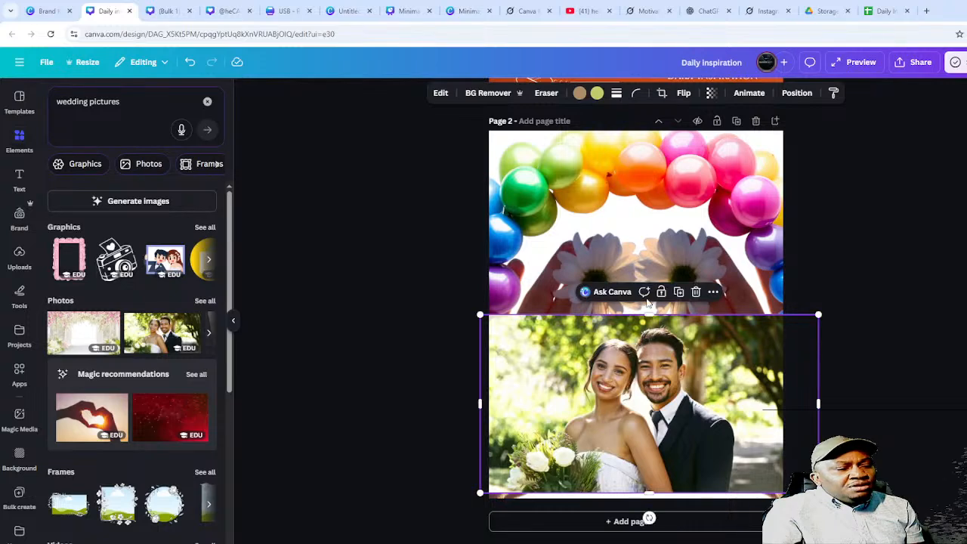
click(488, 93)
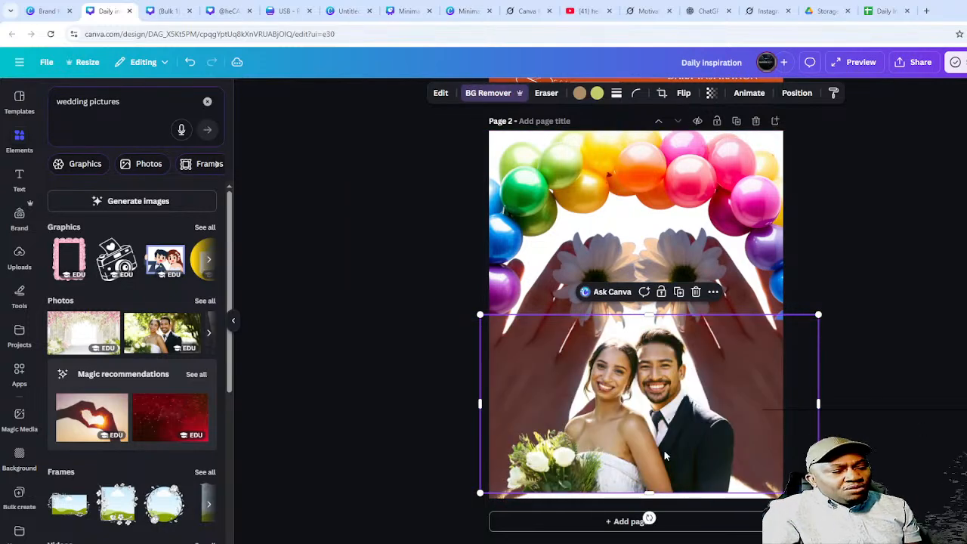
drag(655, 450, 660, 443)
click(890, 325)
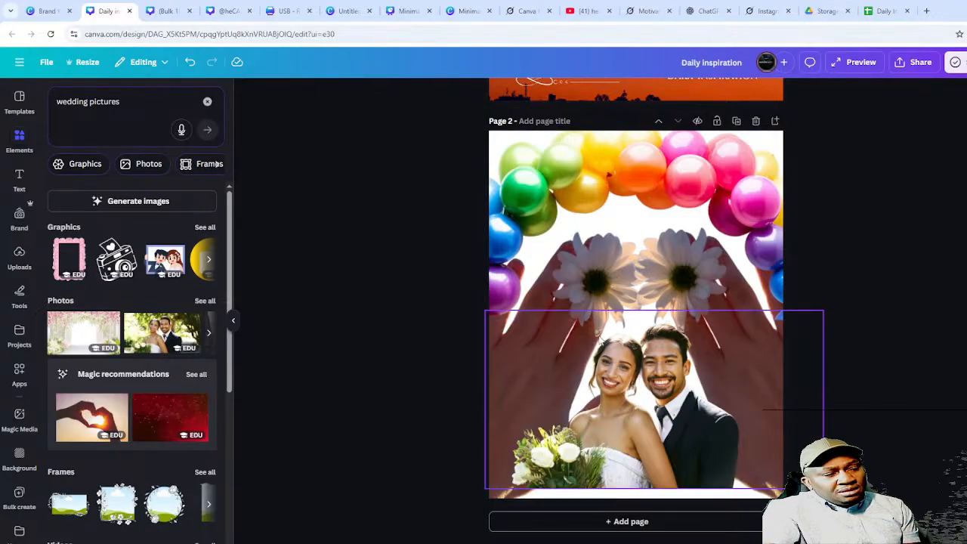
click(725, 211)
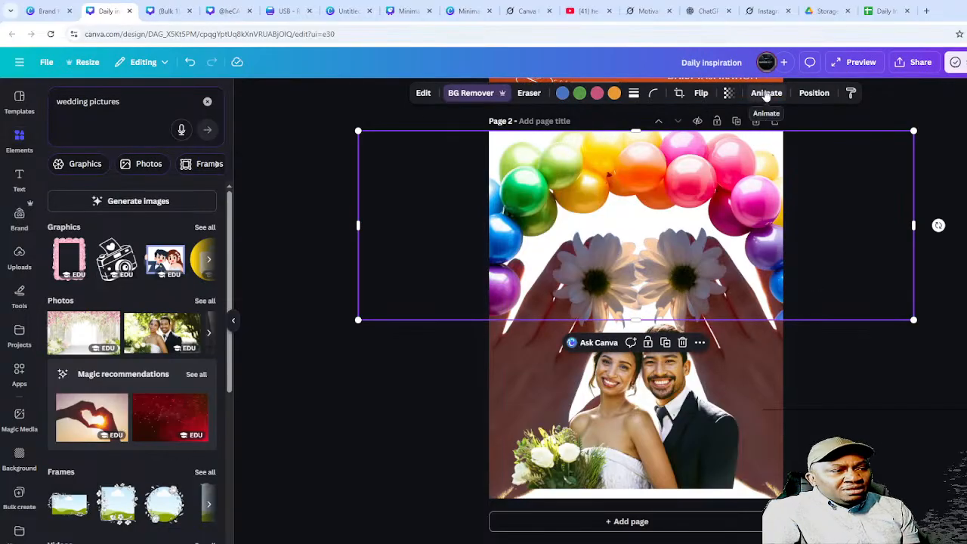
click(810, 93)
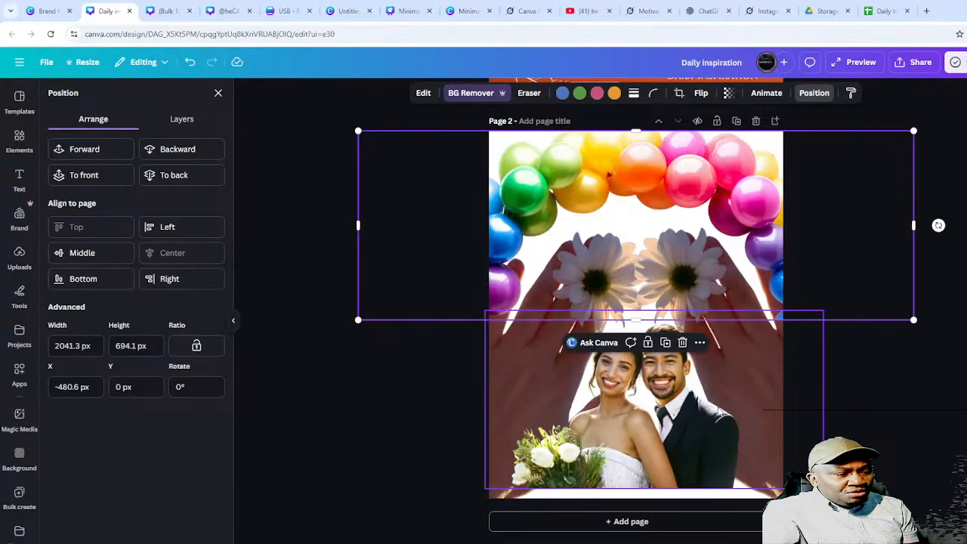
- In the Layers list, move the wedding photo below both hand cutouts so the fingers overlap it
click(184, 121)
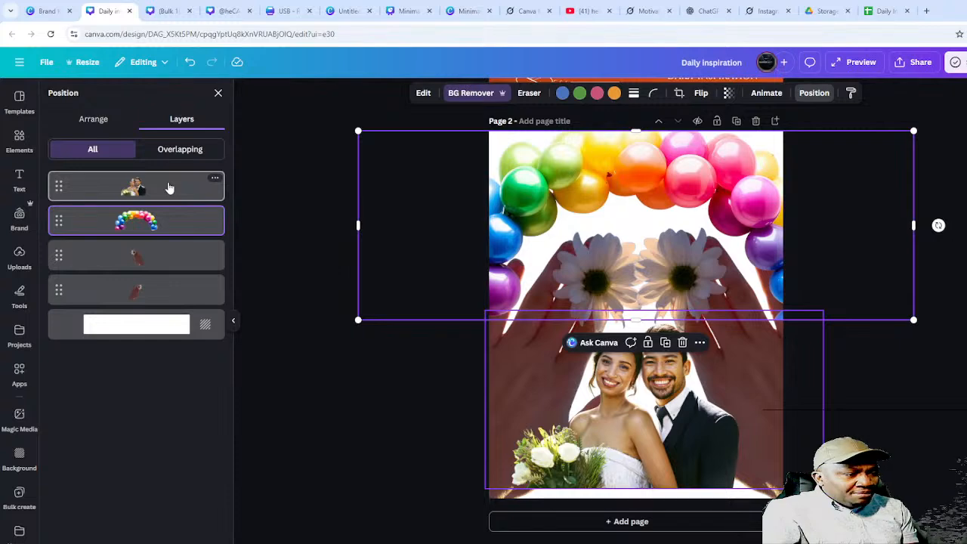
drag(169, 187, 166, 304)
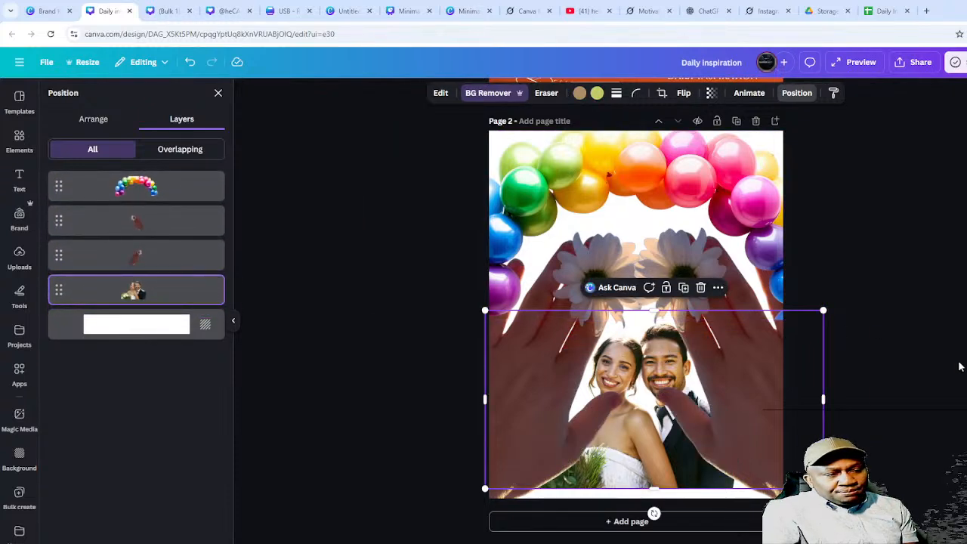
click(960, 366)
click(893, 282)
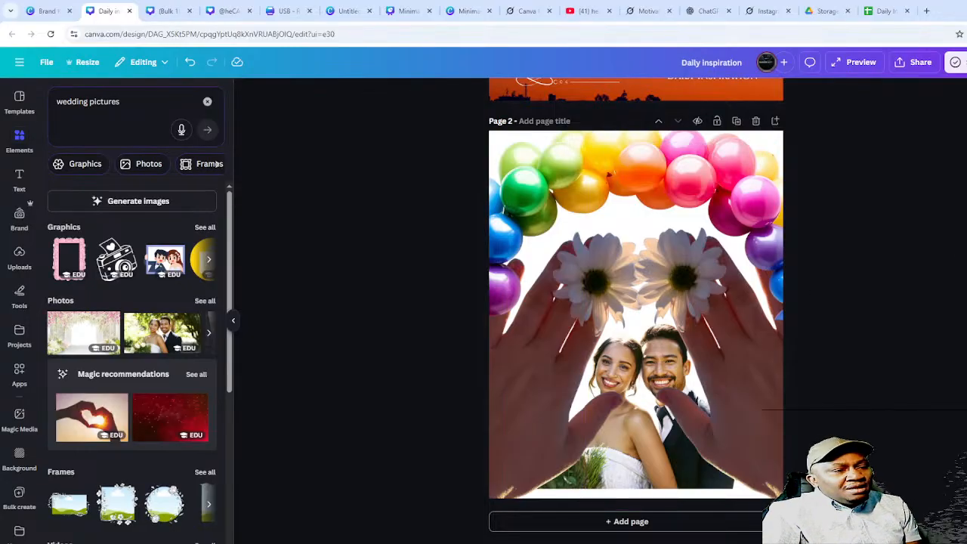
click(21, 185)
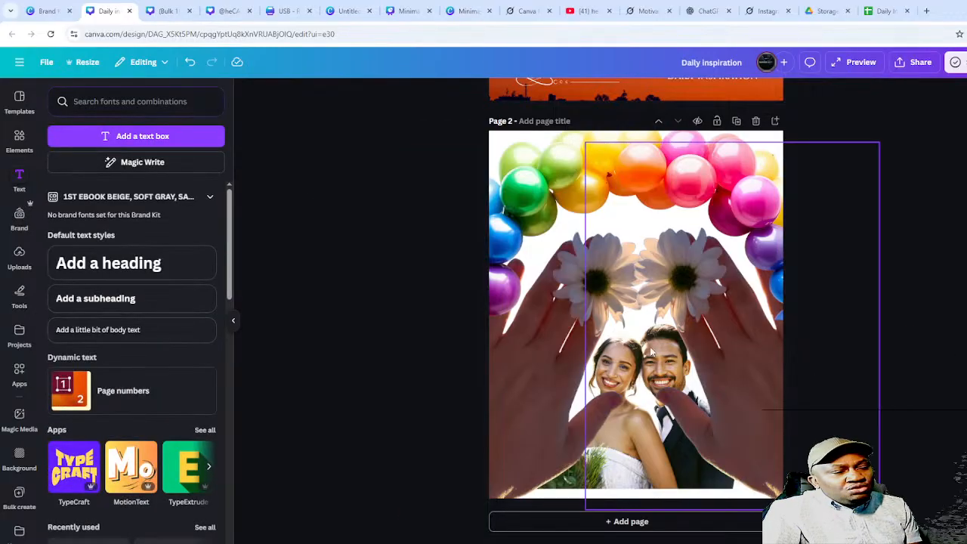
click(666, 368)
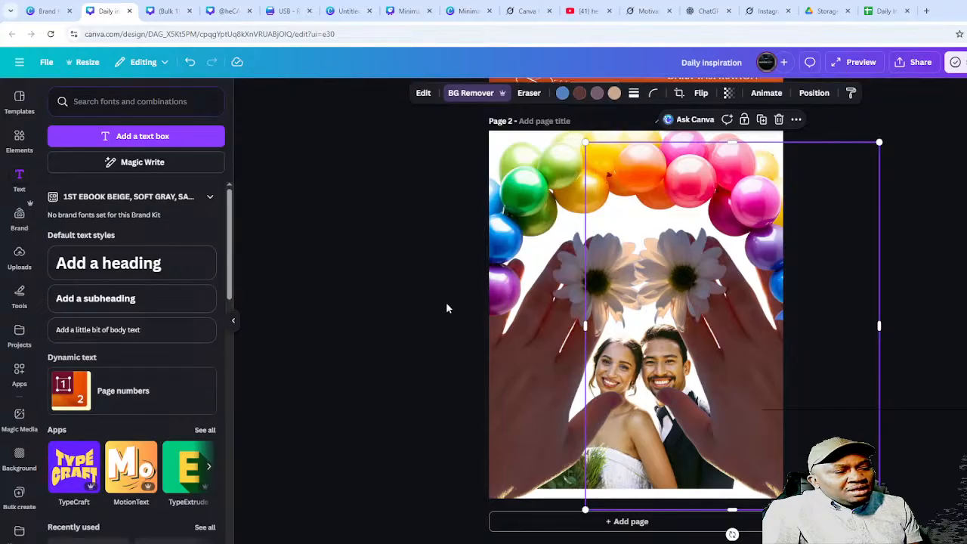
shift+click(520, 381)
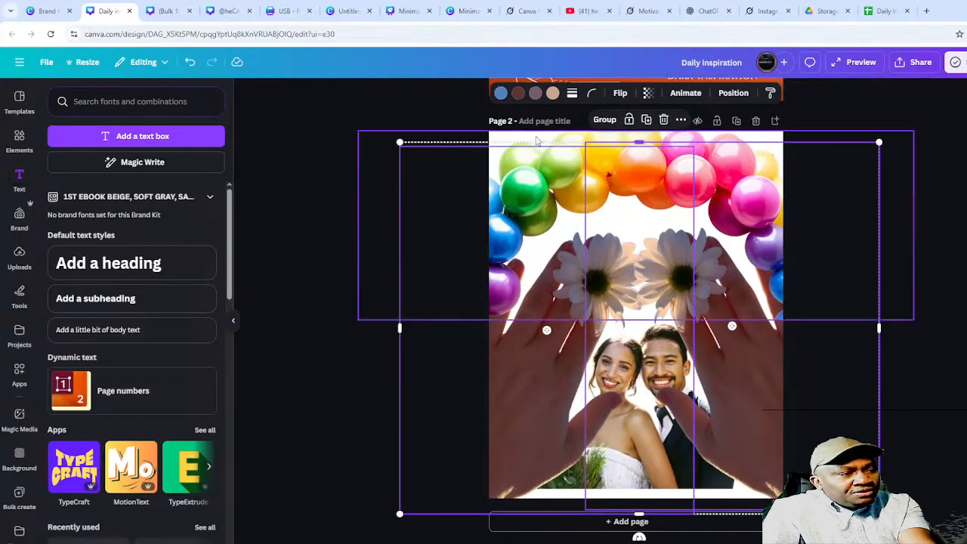
click(954, 287)
drag(873, 176, 425, 456)
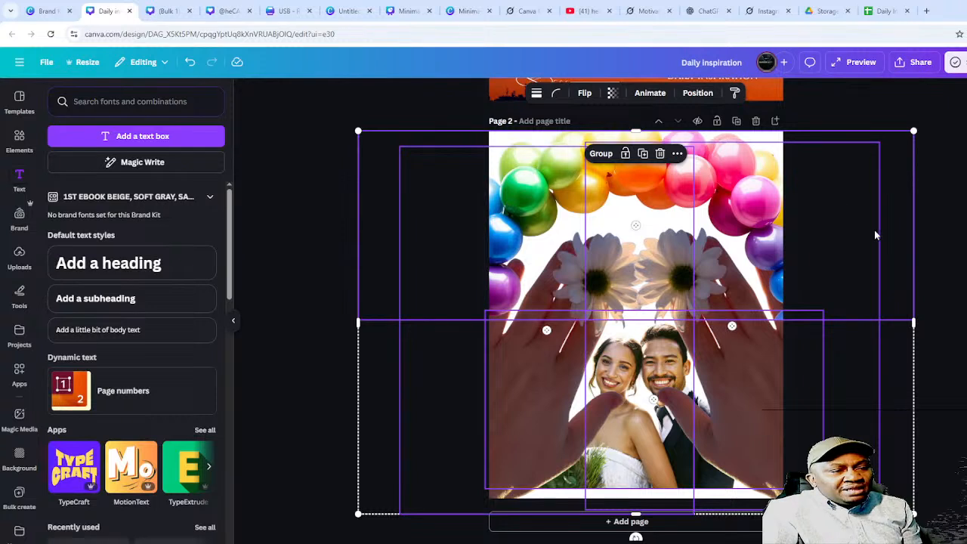
right_click(704, 267)
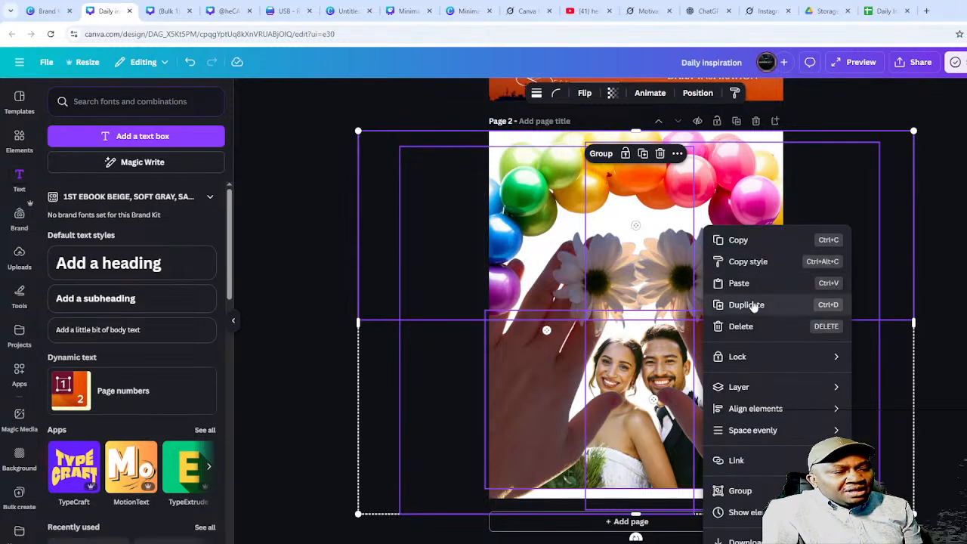
click(739, 491)
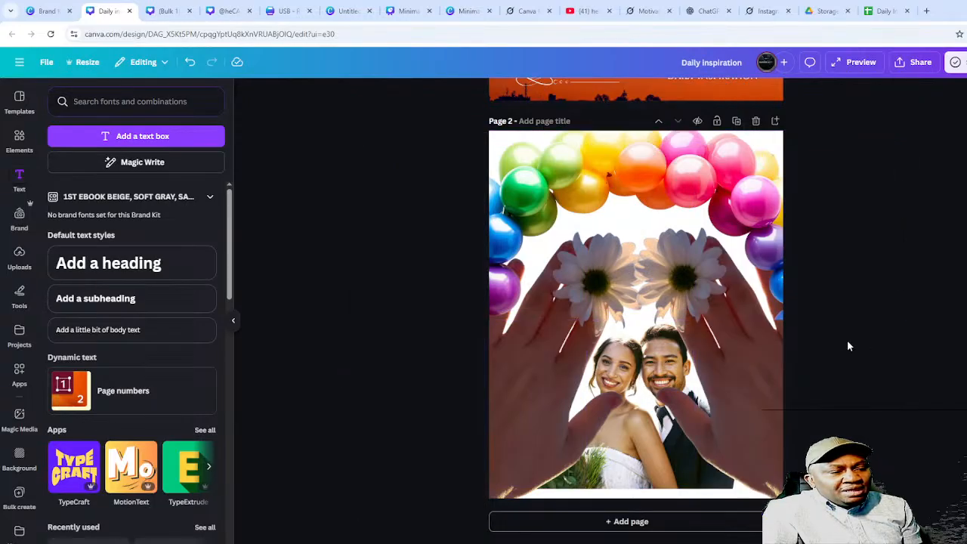
drag(681, 286, 818, 325)
drag(697, 328, 593, 309)
drag(896, 142, 594, 352)
drag(529, 400, 690, 289)
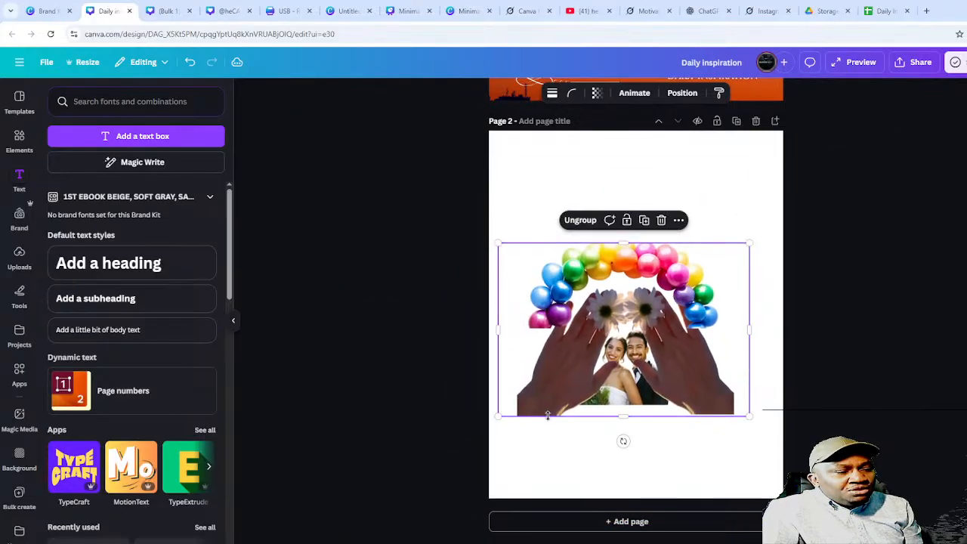
drag(497, 416, 575, 435)
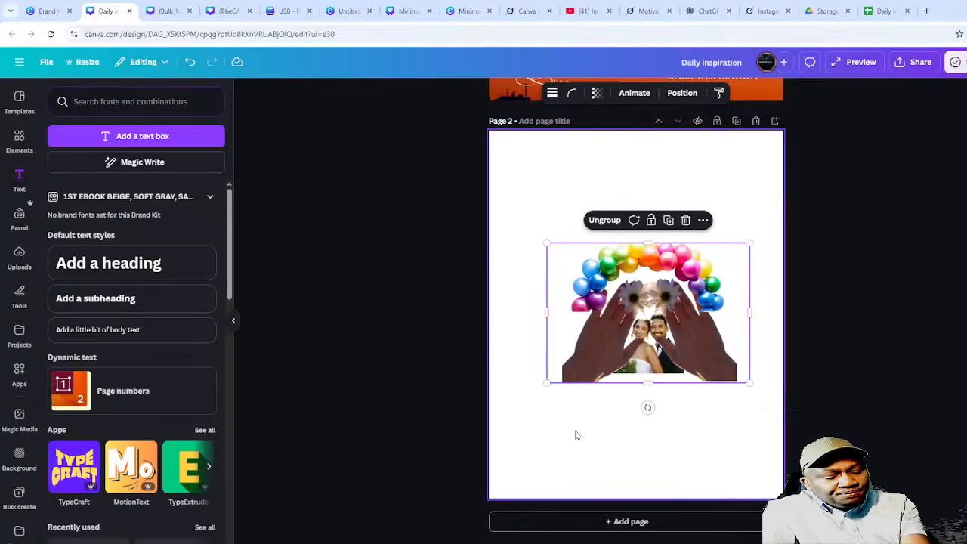
key(ctrl+z)
key(ctrl+z)
key(ctrl+z)
key(ctrl+z)
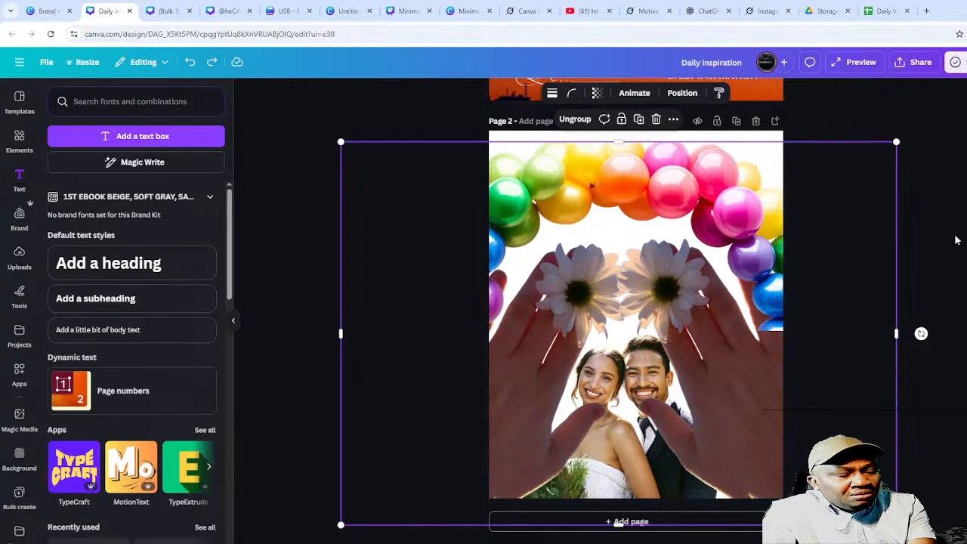
key(ctrl+z)
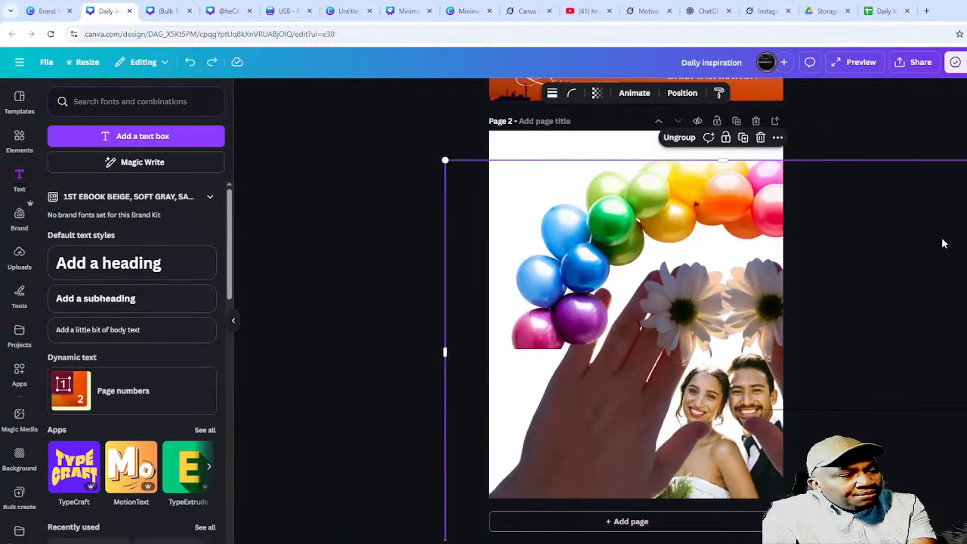
key(ctrl+z)
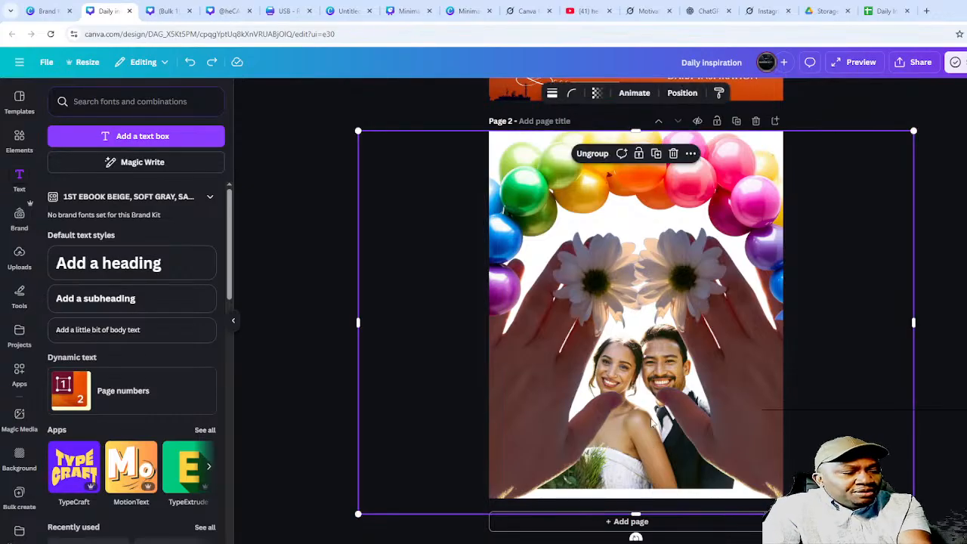
- Ungroup the wedding composite into separate images
click(643, 376)
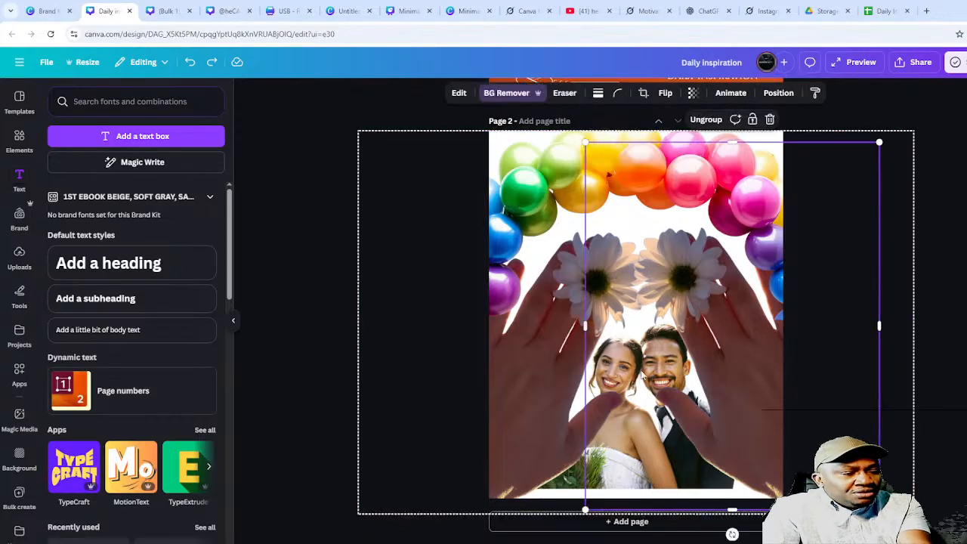
click(572, 416)
click(675, 465)
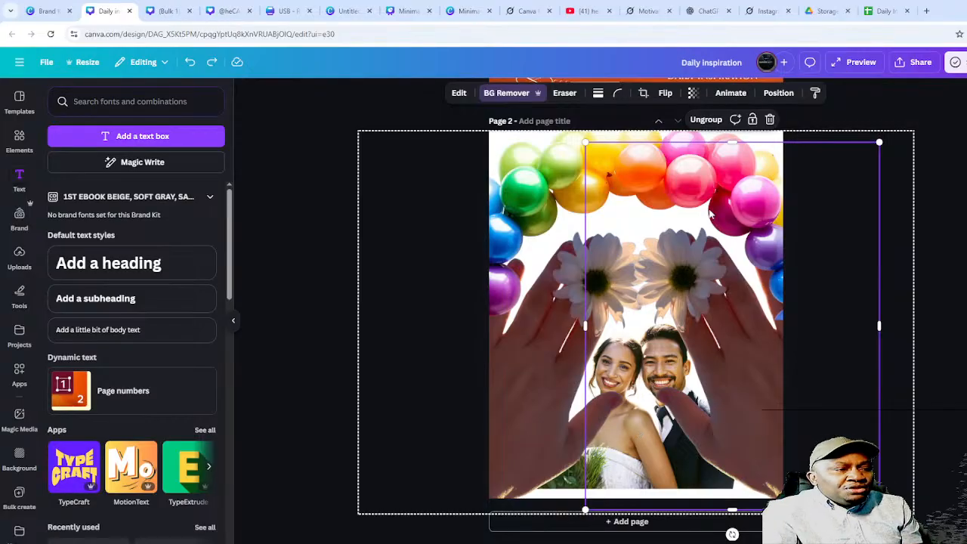
click(776, 94)
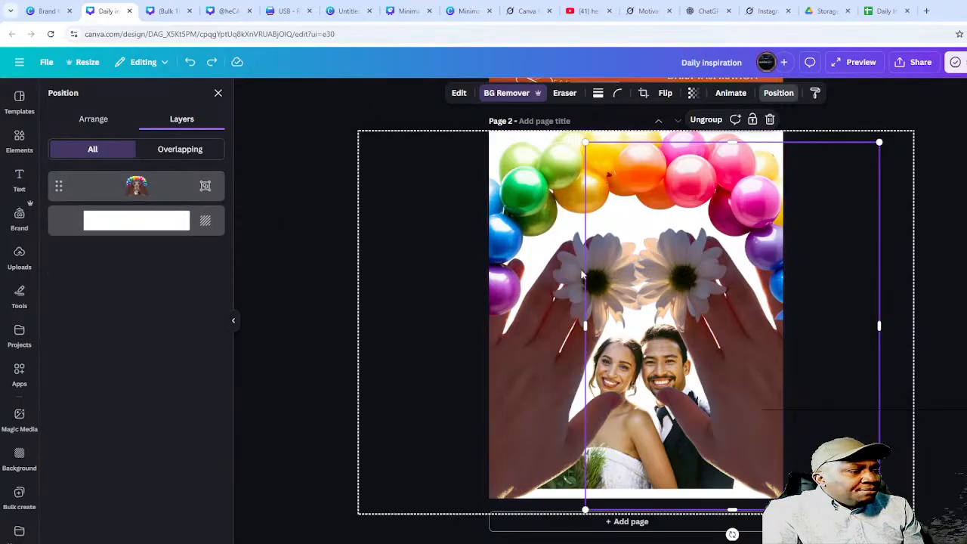
key(Escape)
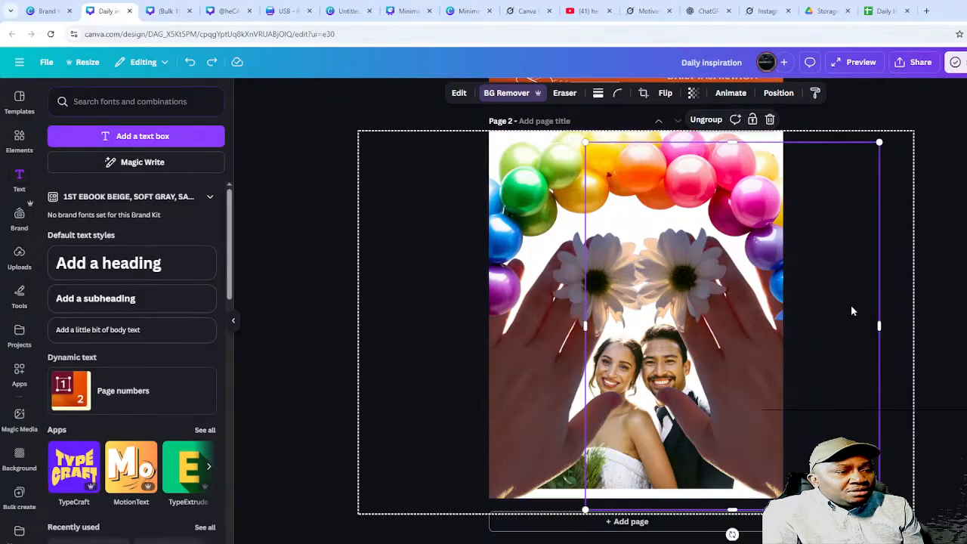
click(851, 304)
right_click(682, 201)
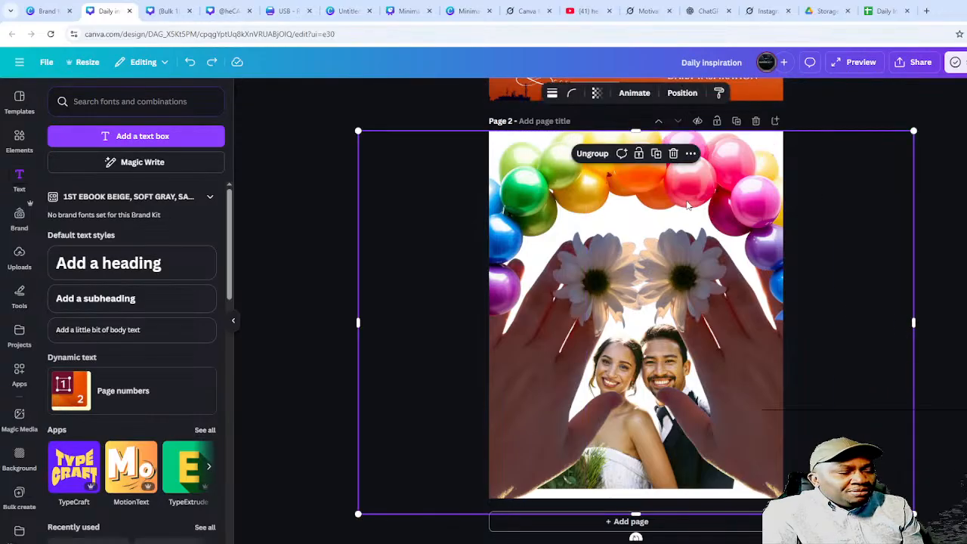
click(730, 394)
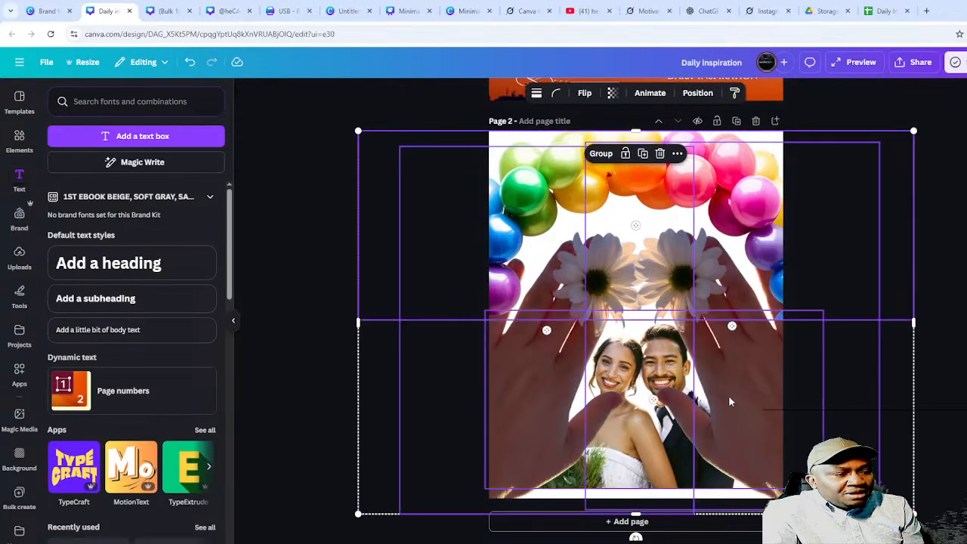
click(963, 330)
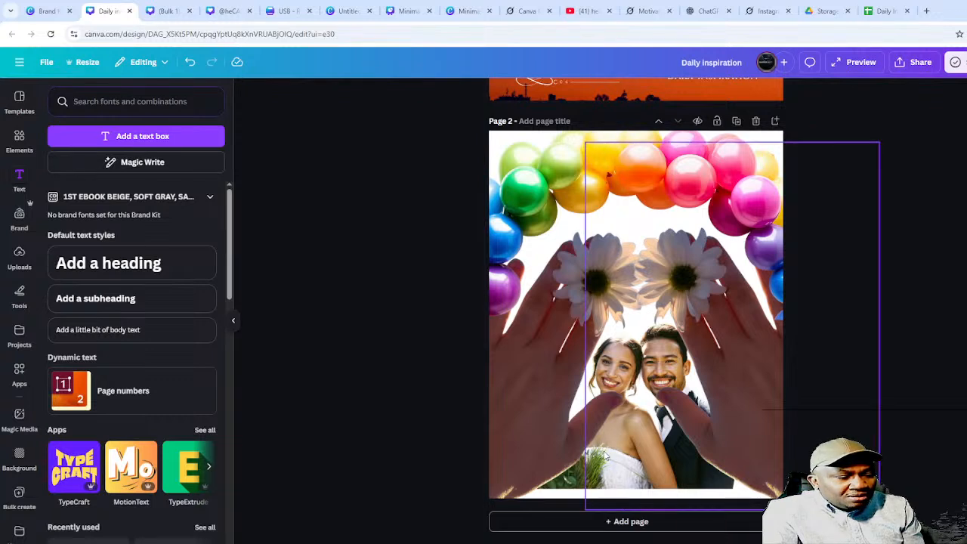
- Layer the couple photo behind the balloons and hands, then enlarge it so the faces sit between the hands
click(631, 397)
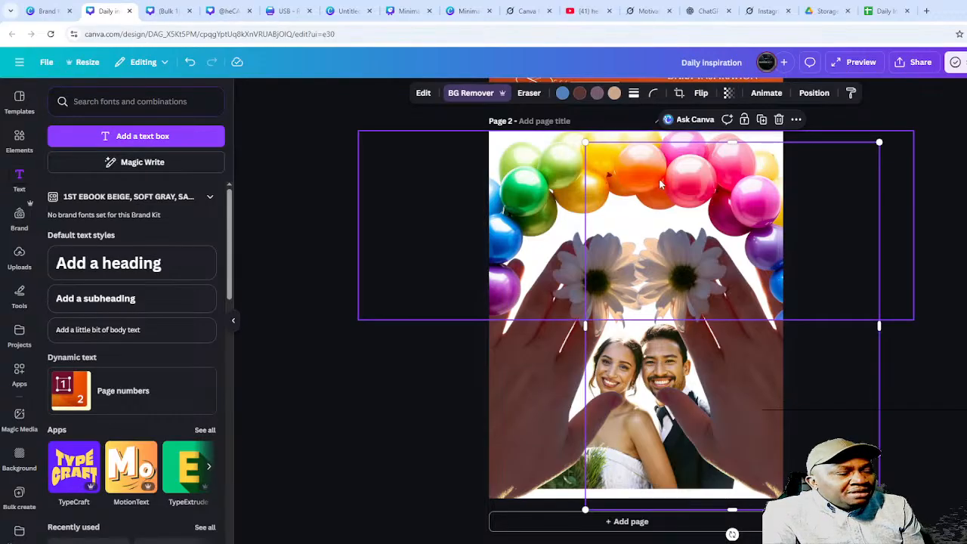
click(806, 94)
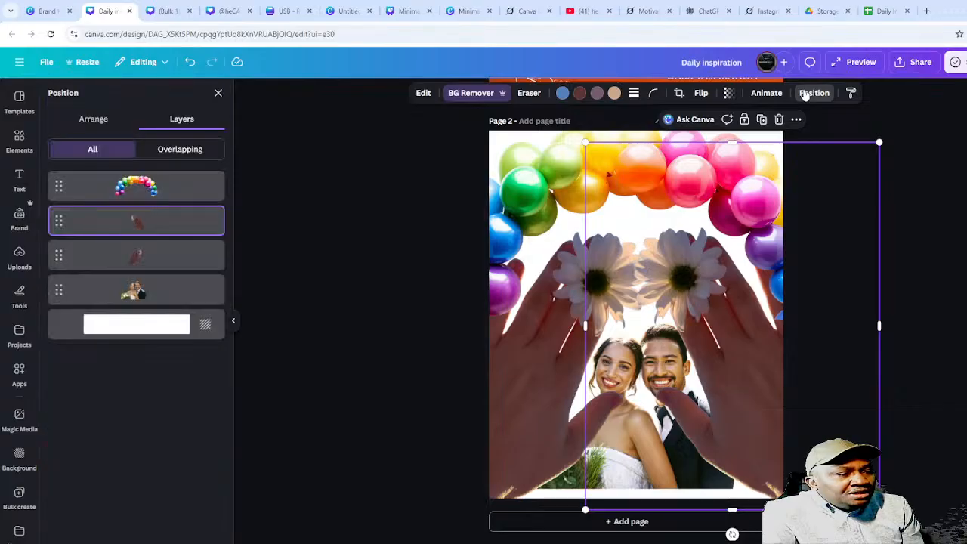
drag(144, 304, 147, 180)
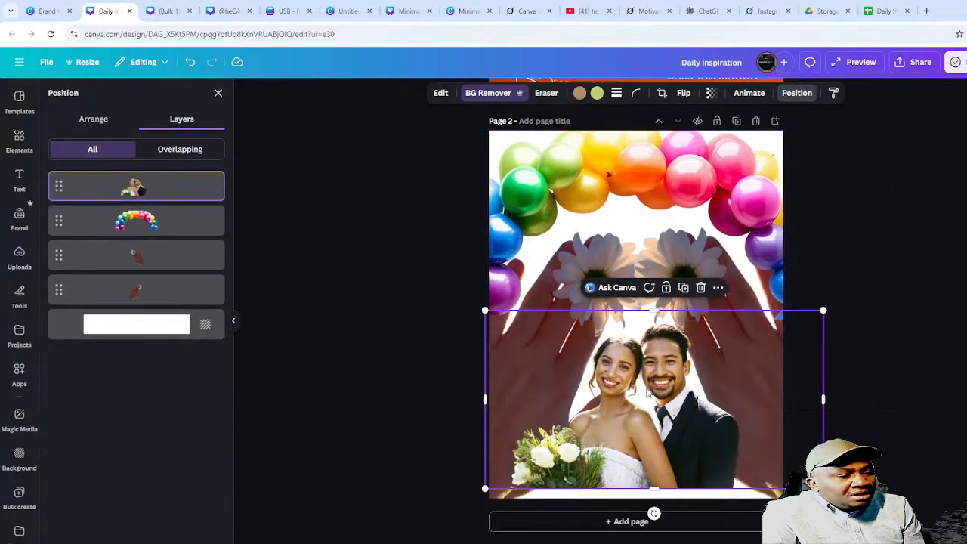
mouse_move(644, 383)
mouse_down()
mouse_move(633, 380)
mouse_move(637, 388)
mouse_up()
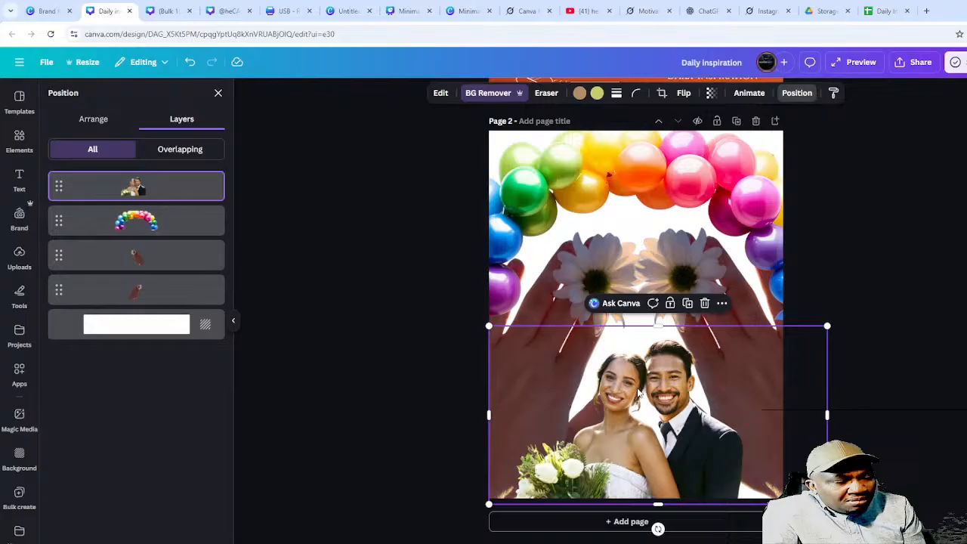
click(884, 306)
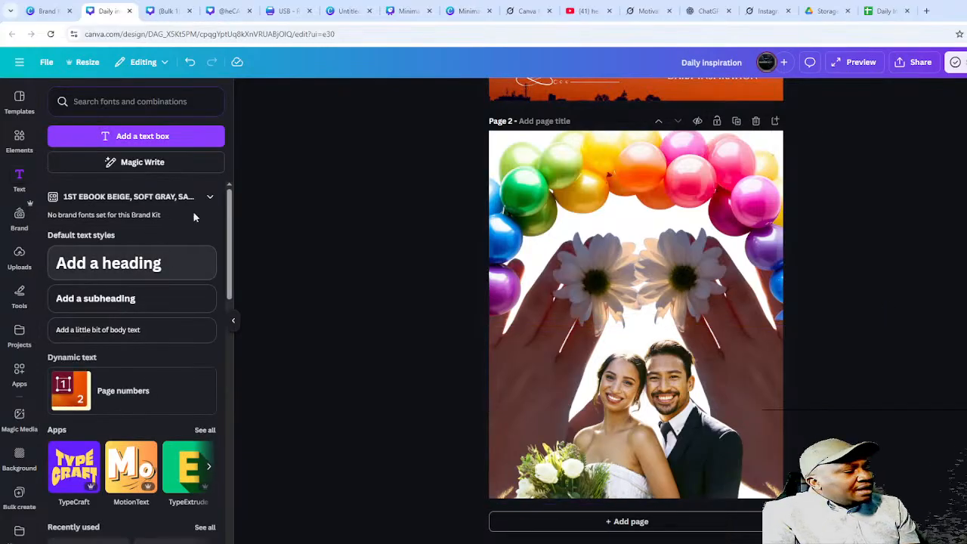
click(642, 266)
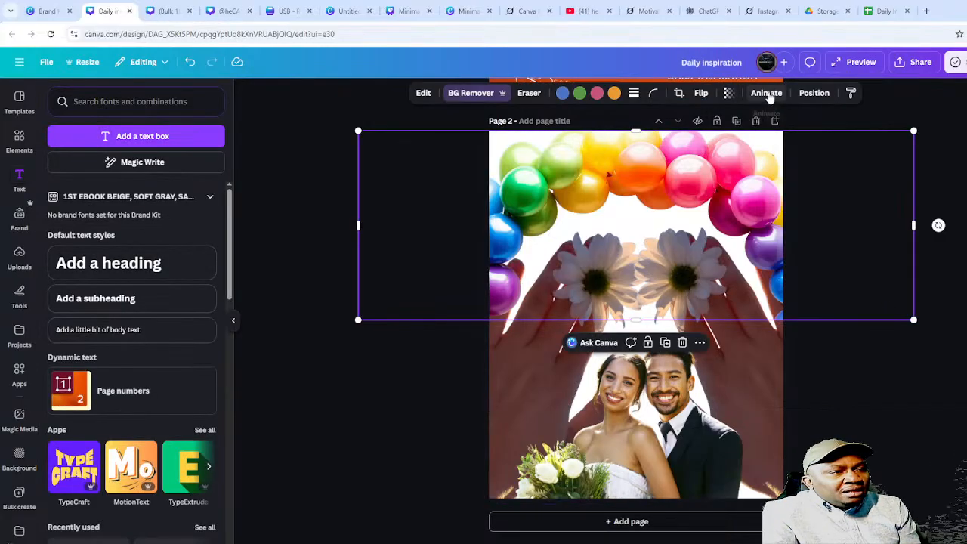
click(814, 93)
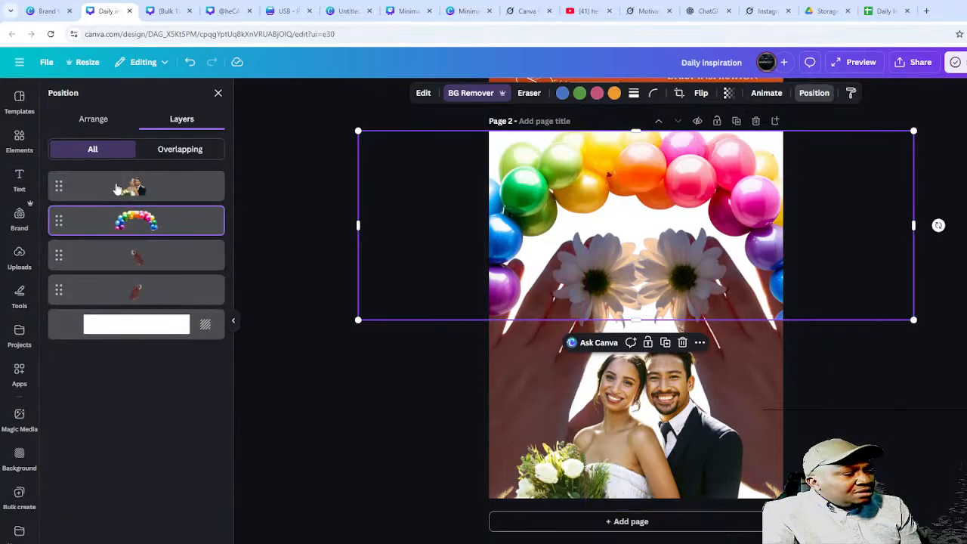
drag(117, 188, 118, 295)
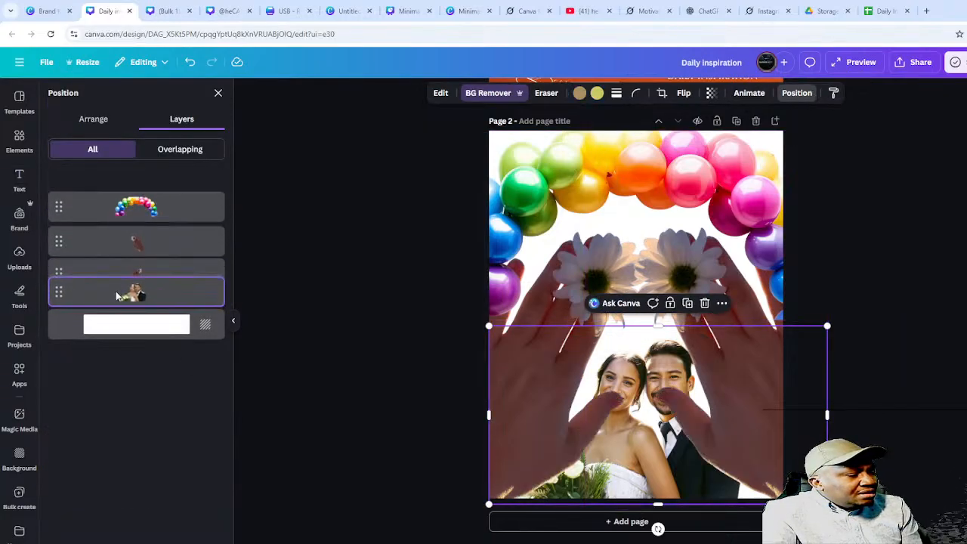
click(897, 430)
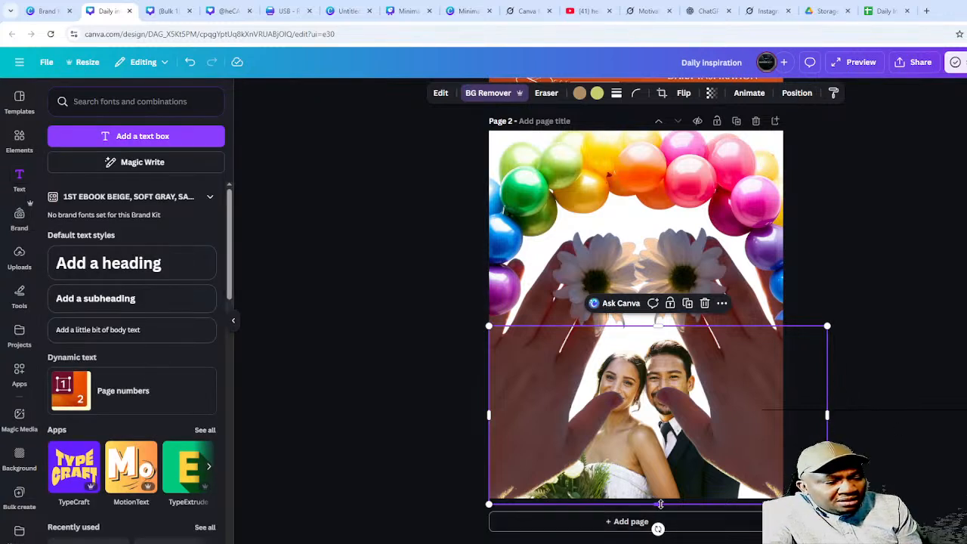
drag(660, 504, 663, 543)
drag(806, 418, 807, 376)
click(898, 384)
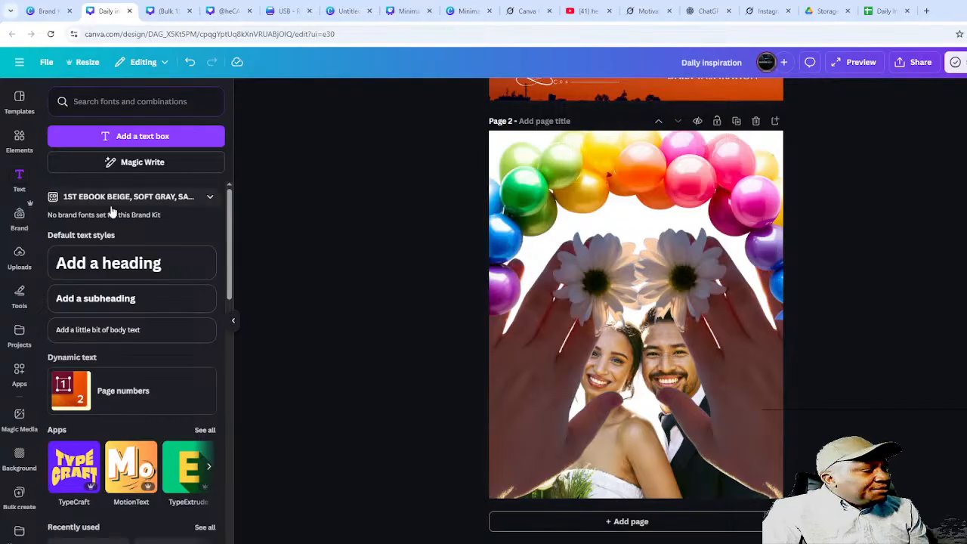
- Add a heading reading 'Happily Ever After' across the couple photo
click(76, 260)
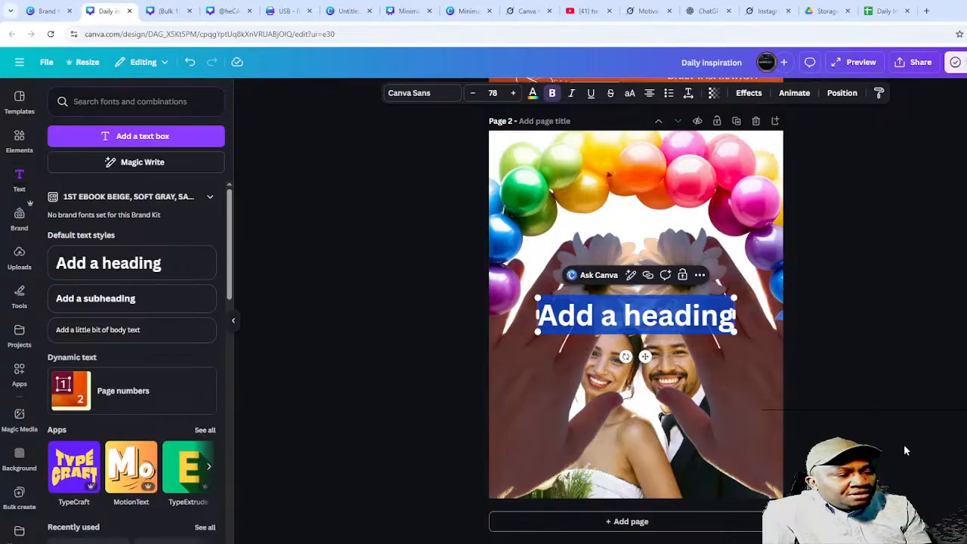
text(Happ)
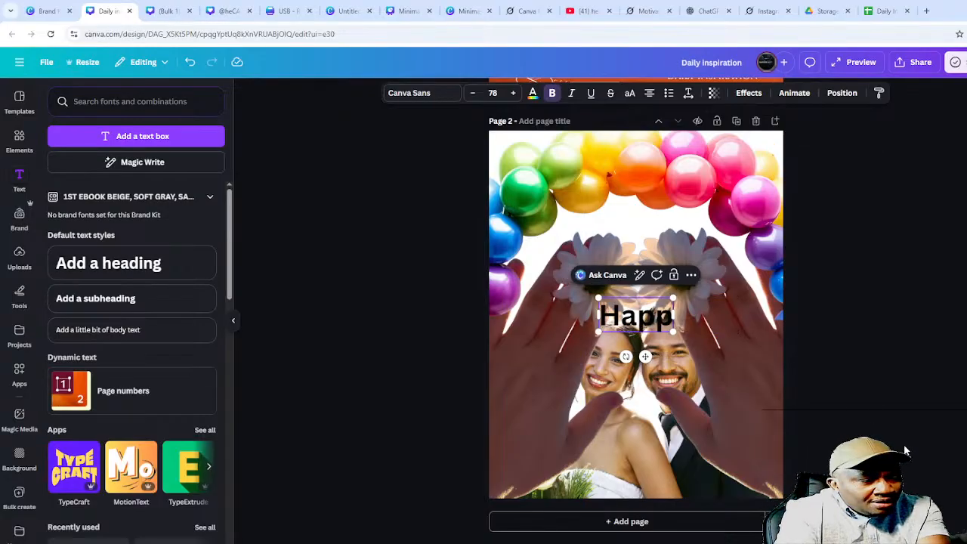
text(ily Eve)
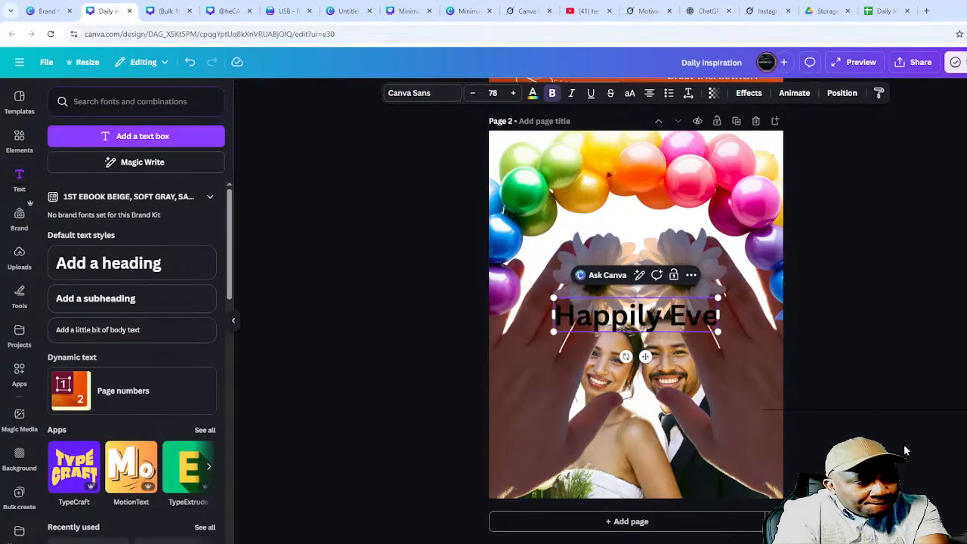
text(r After)
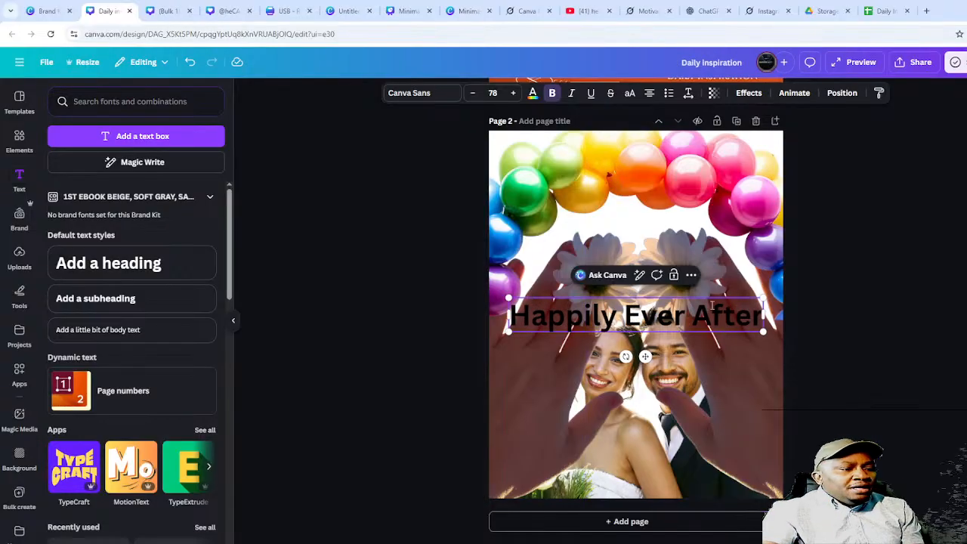
click(534, 93)
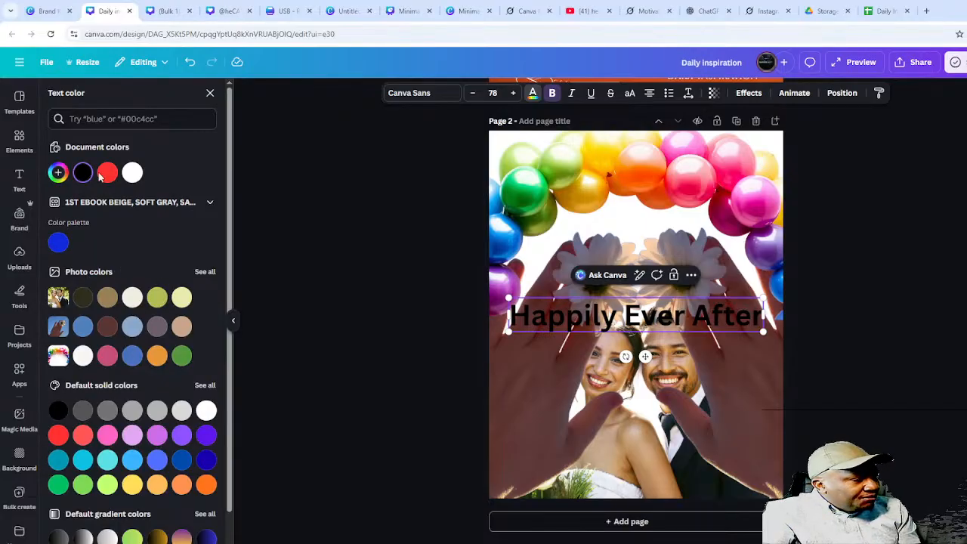
- Colour the headline orange by sampling an orange balloon with the eyedropper
click(57, 173)
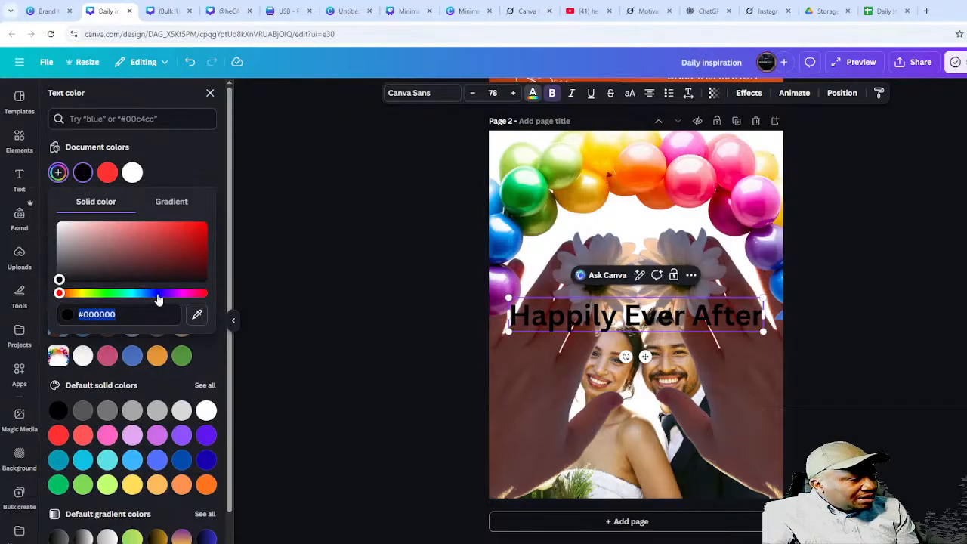
click(196, 318)
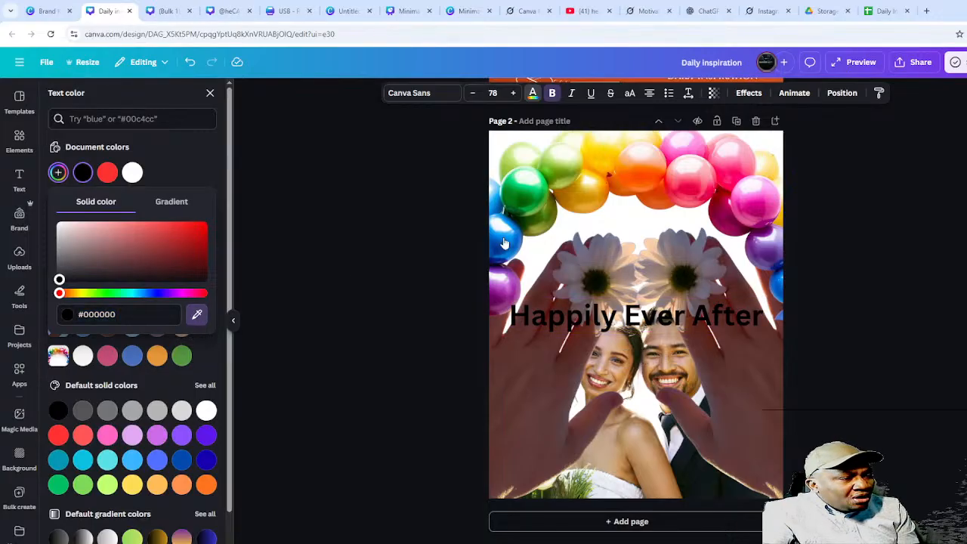
click(663, 194)
click(662, 195)
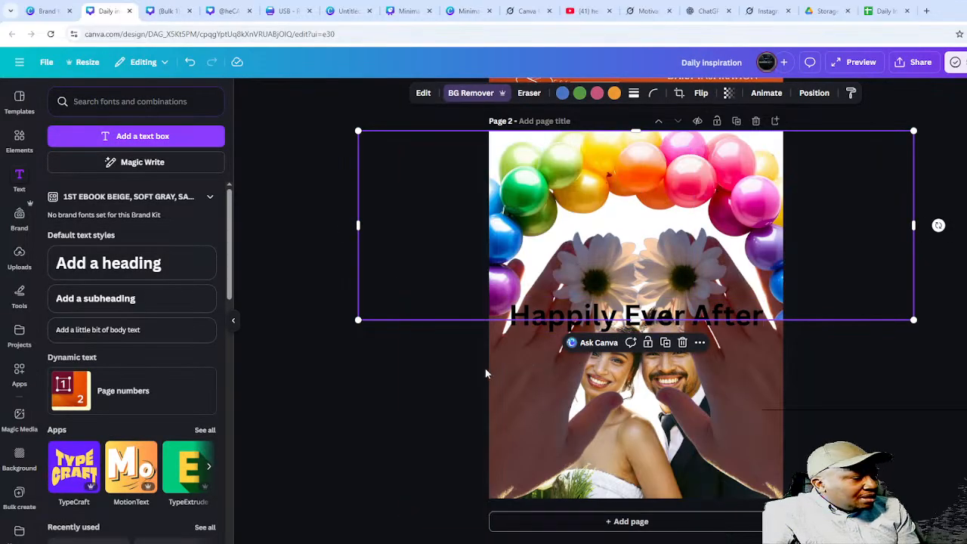
click(735, 324)
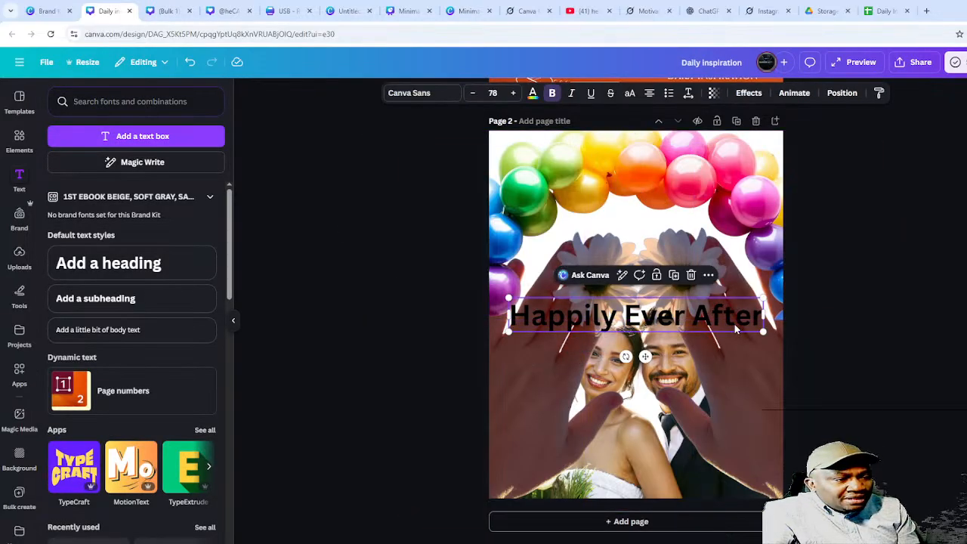
click(533, 92)
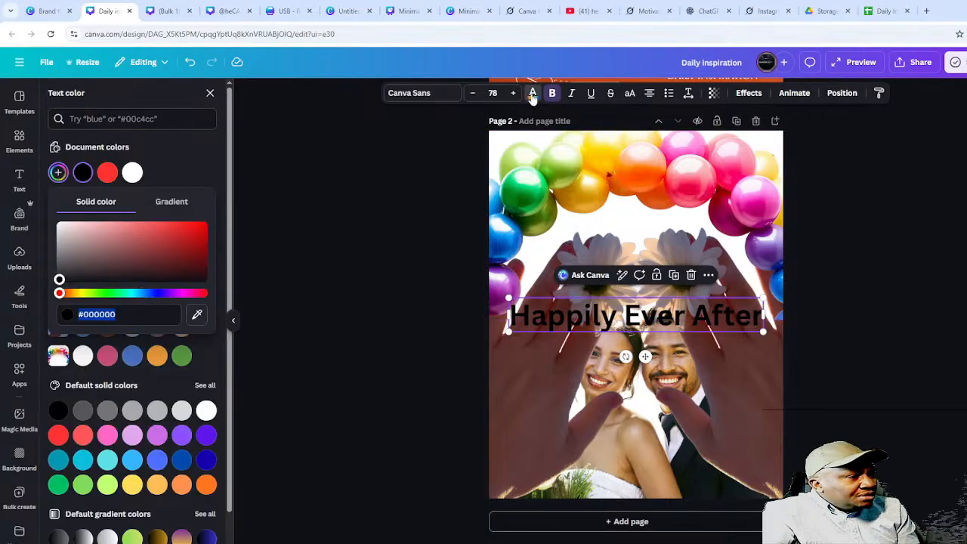
click(196, 315)
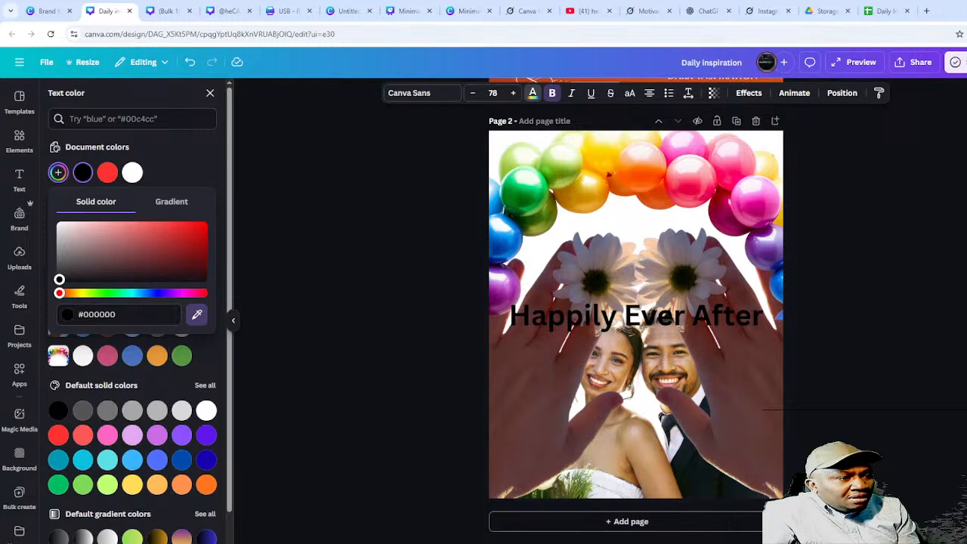
click(637, 182)
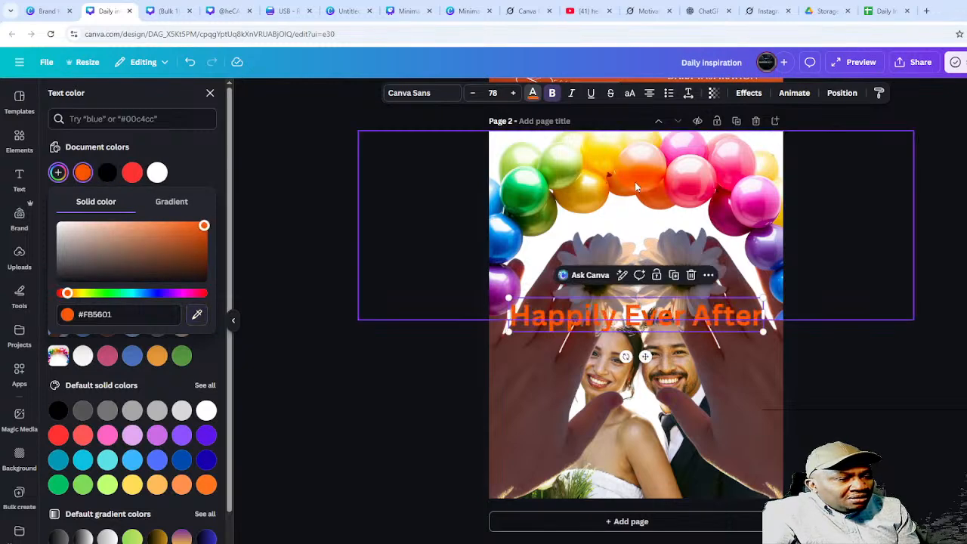
click(930, 410)
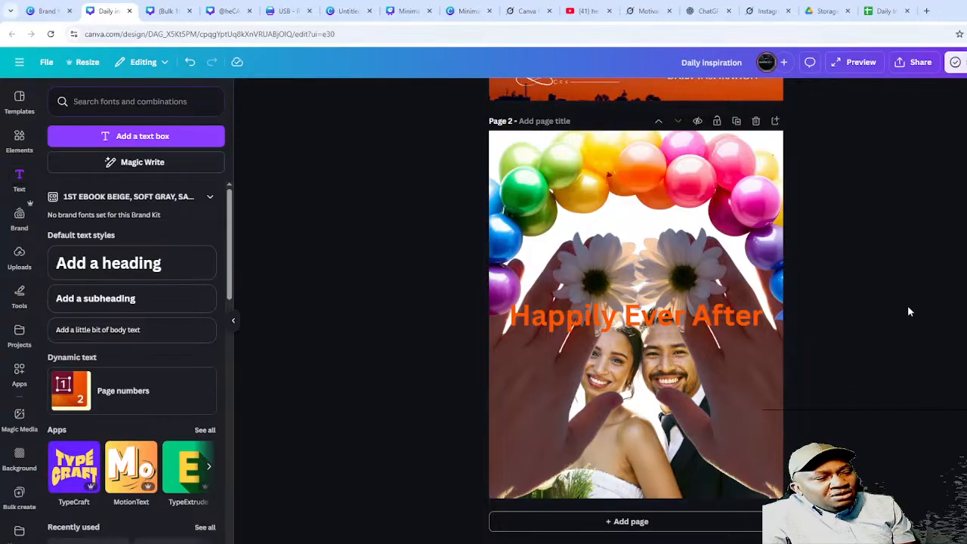
- Change the headline colour to the Dark Turquoise swatch
click(554, 316)
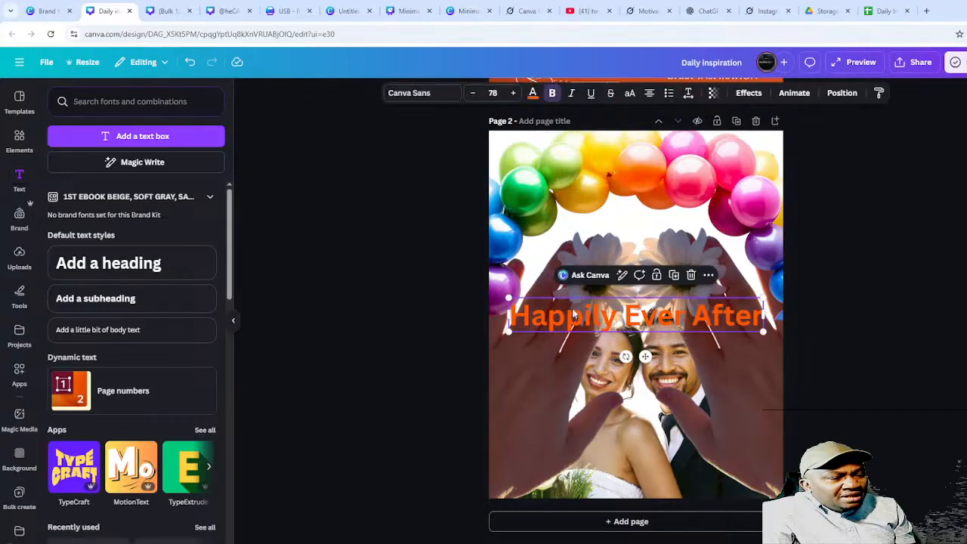
click(532, 93)
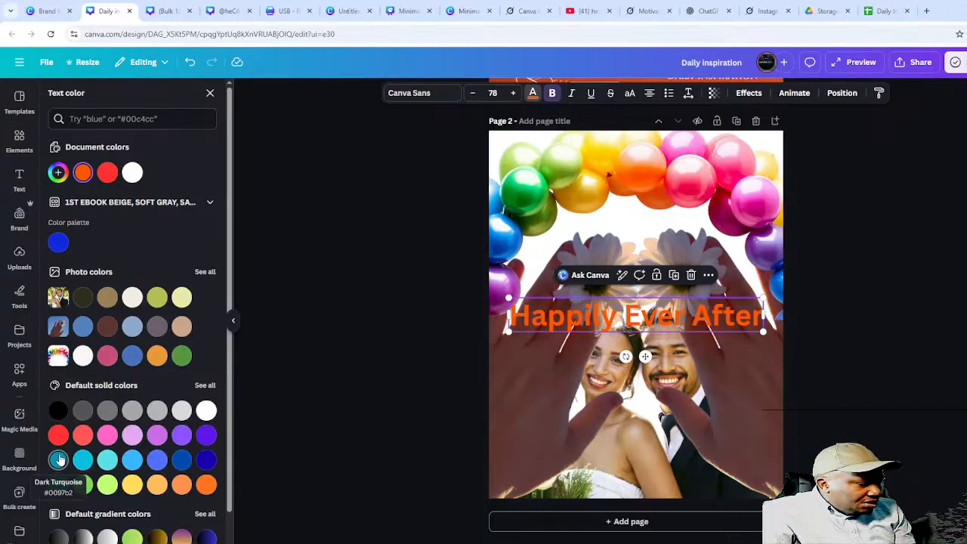
click(58, 459)
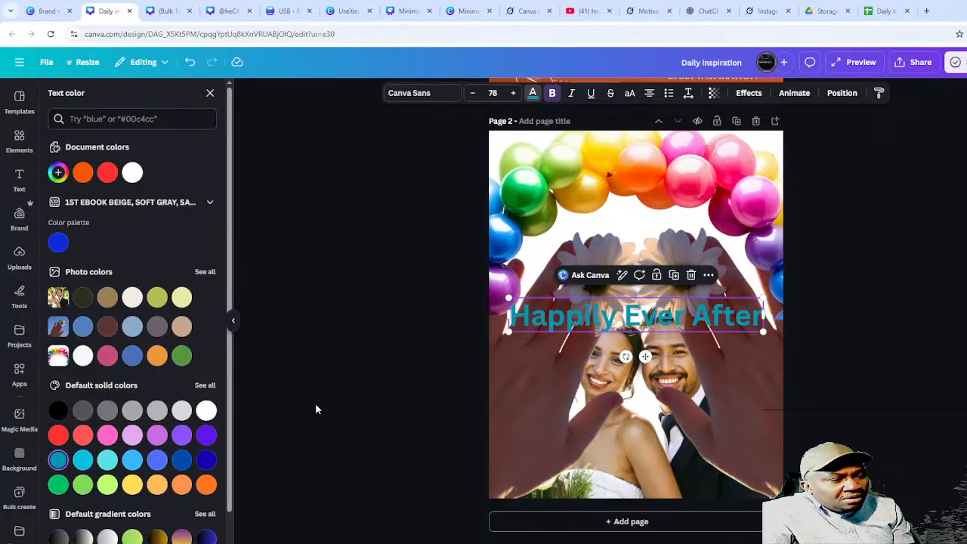
key(Escape)
click(872, 409)
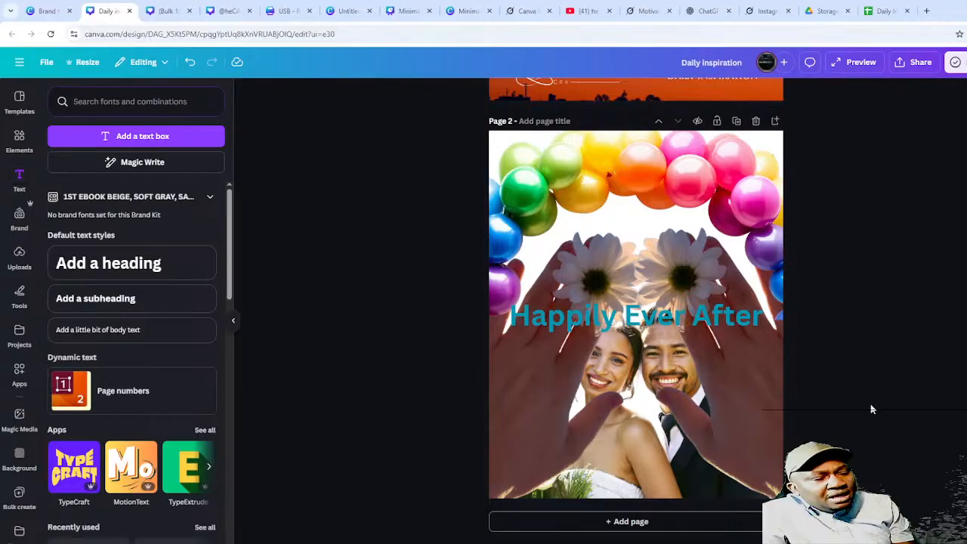
click(733, 326)
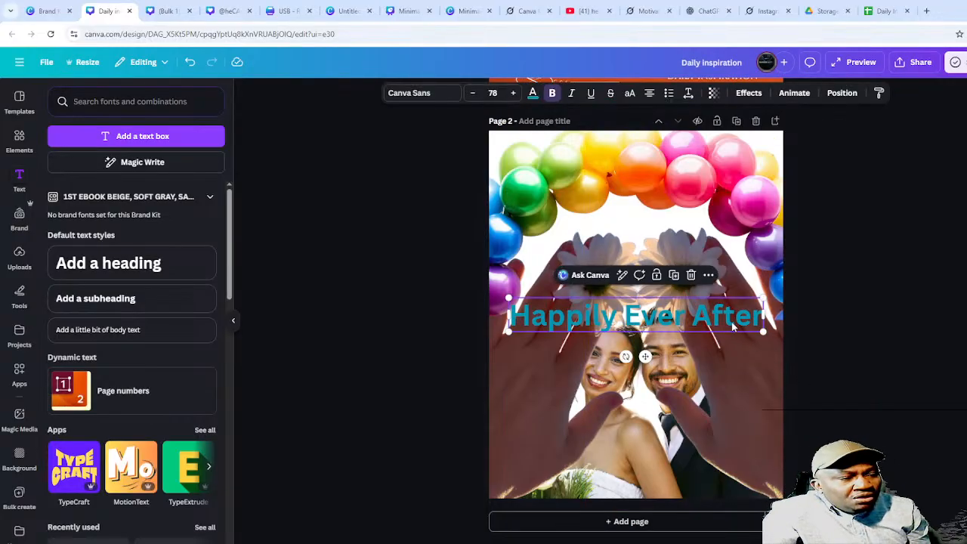
- Apply a Shadow effect with offset 75, direction 60 and transparency 32
click(737, 92)
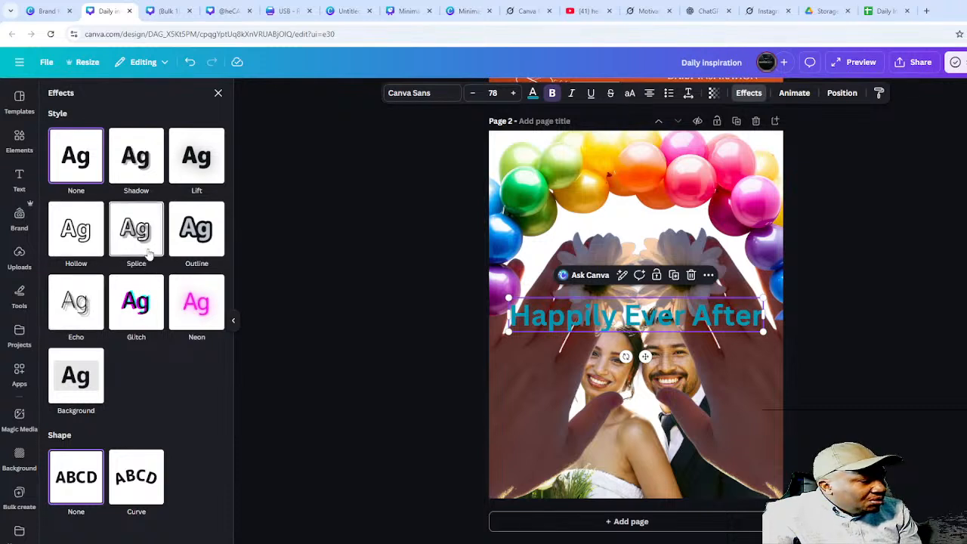
click(151, 170)
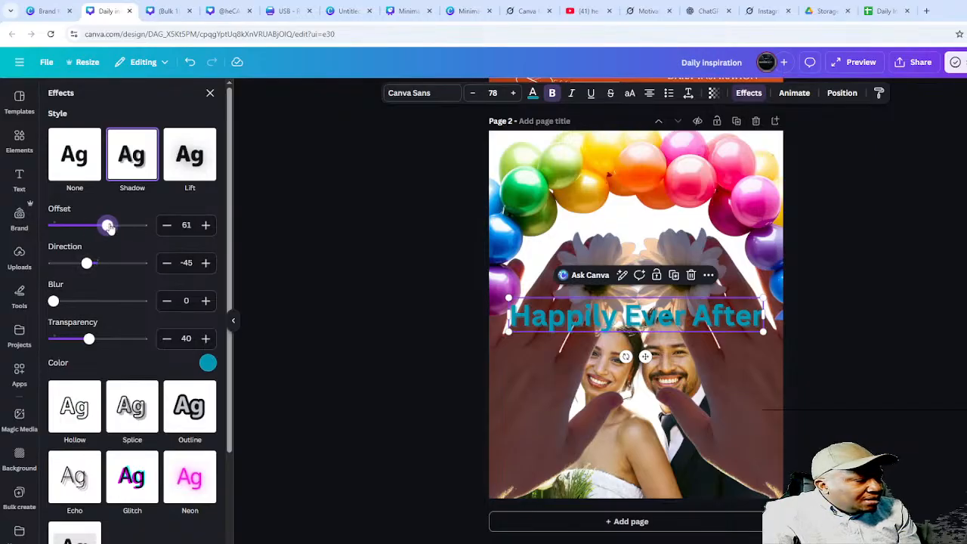
drag(110, 229, 122, 229)
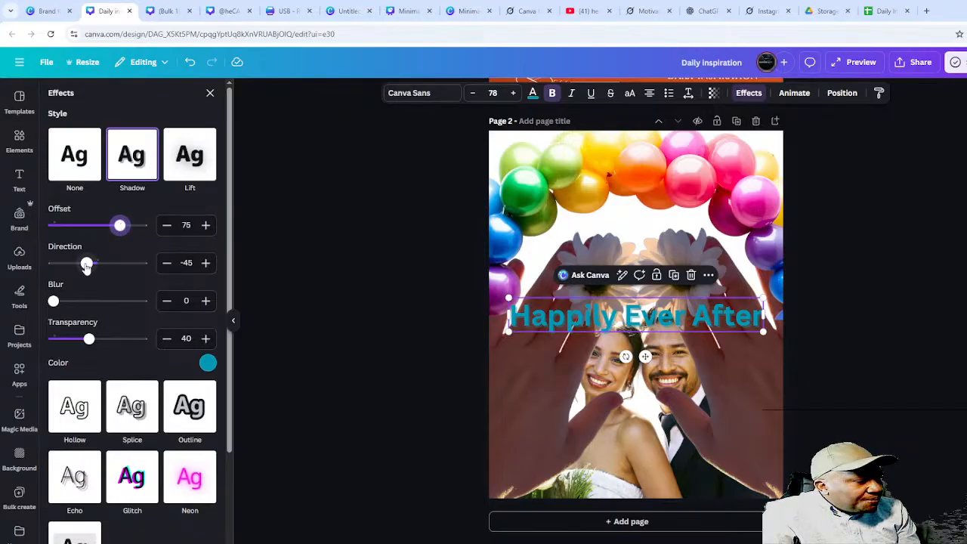
drag(104, 268, 114, 268)
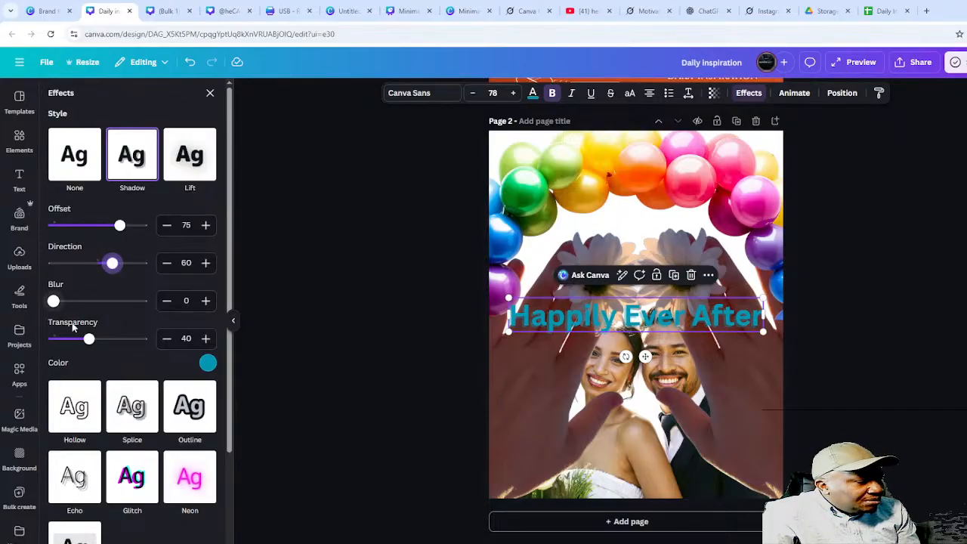
mouse_move(90, 342)
mouse_down()
mouse_move(80, 341)
mouse_move(143, 342)
mouse_move(73, 351)
mouse_move(83, 352)
mouse_up()
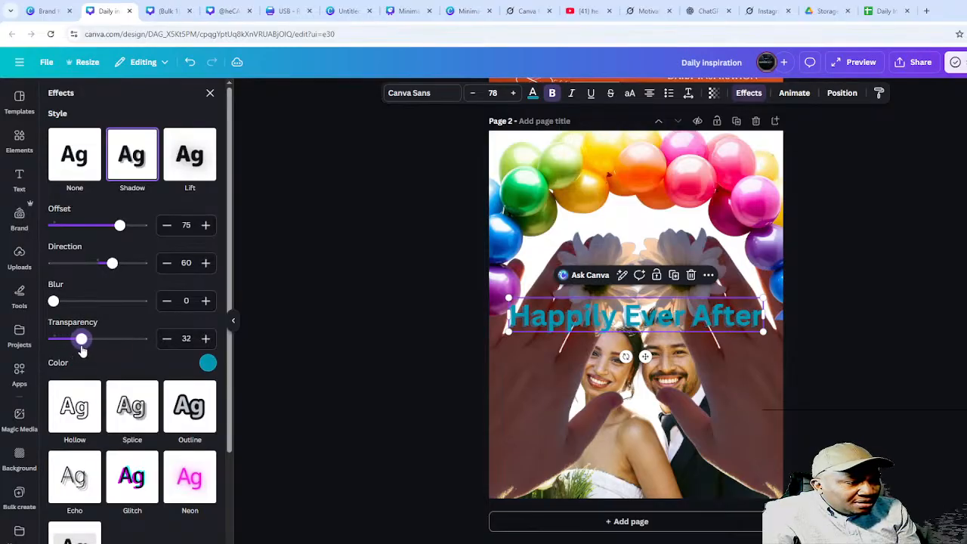
scroll(114, 439, down, 3)
scroll(174, 454, up, 3)
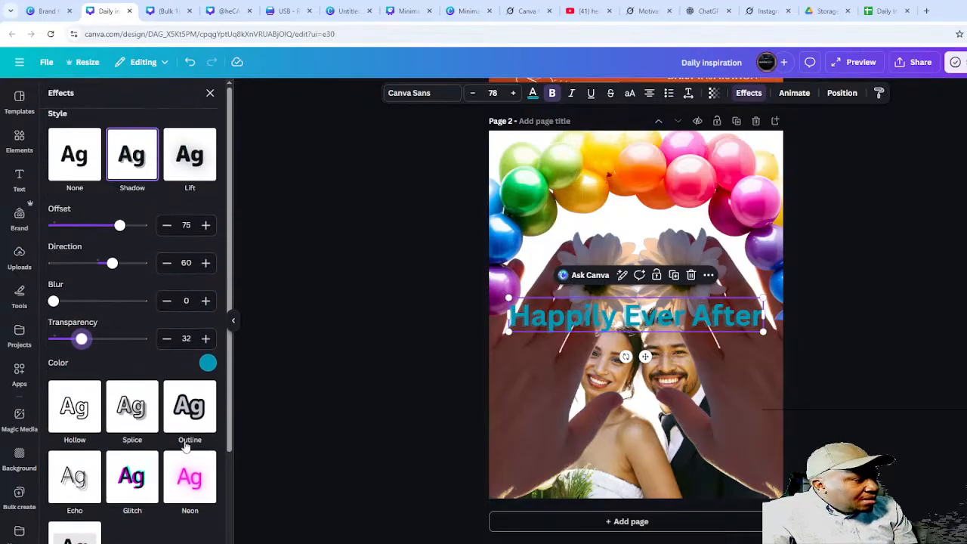
- Try orange, dark blue and turquoise shadow colours, then settle on Aqua blue
click(207, 363)
click(190, 344)
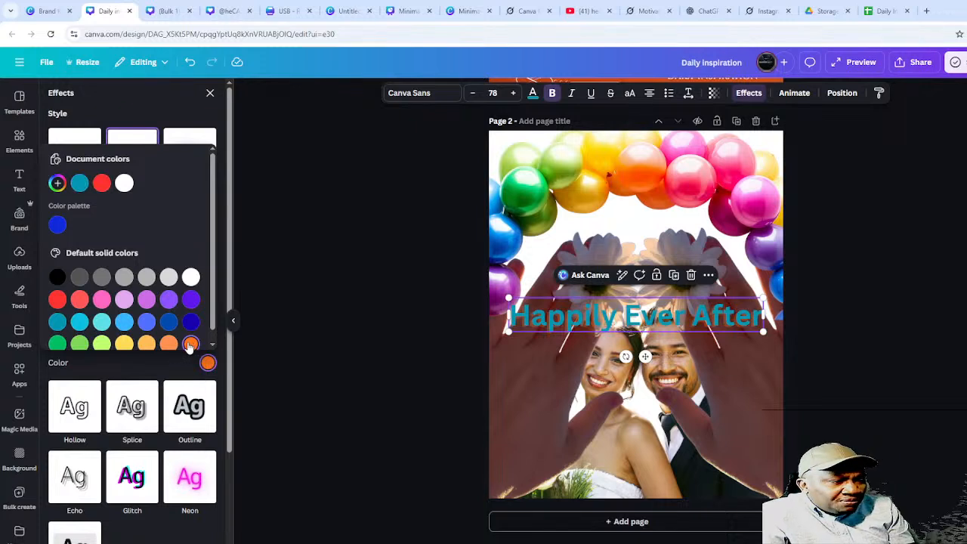
click(169, 322)
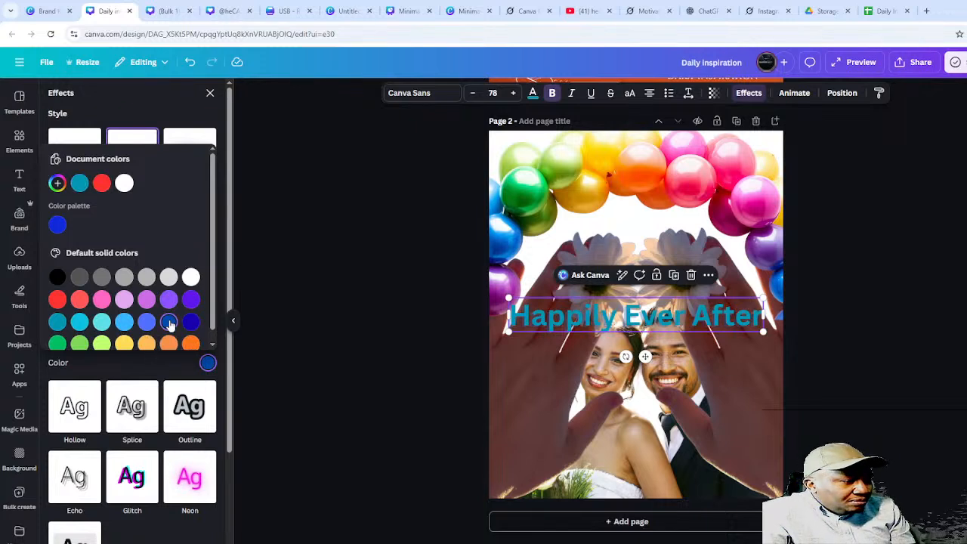
click(147, 344)
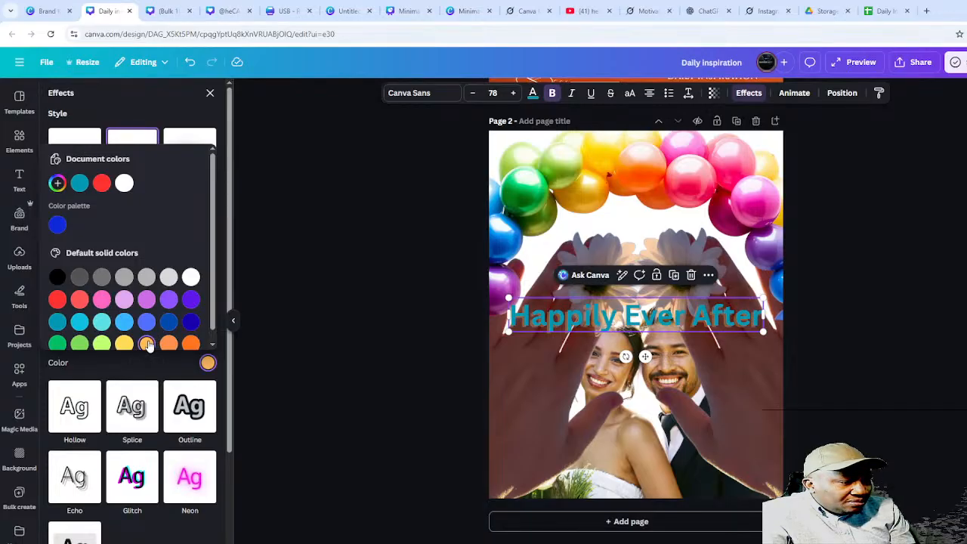
click(101, 322)
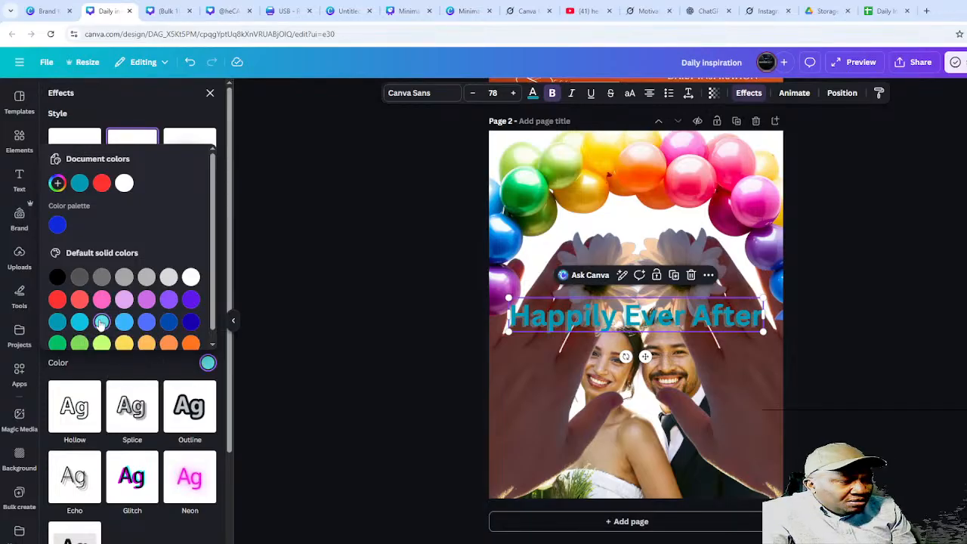
scroll(113, 320, down, 1)
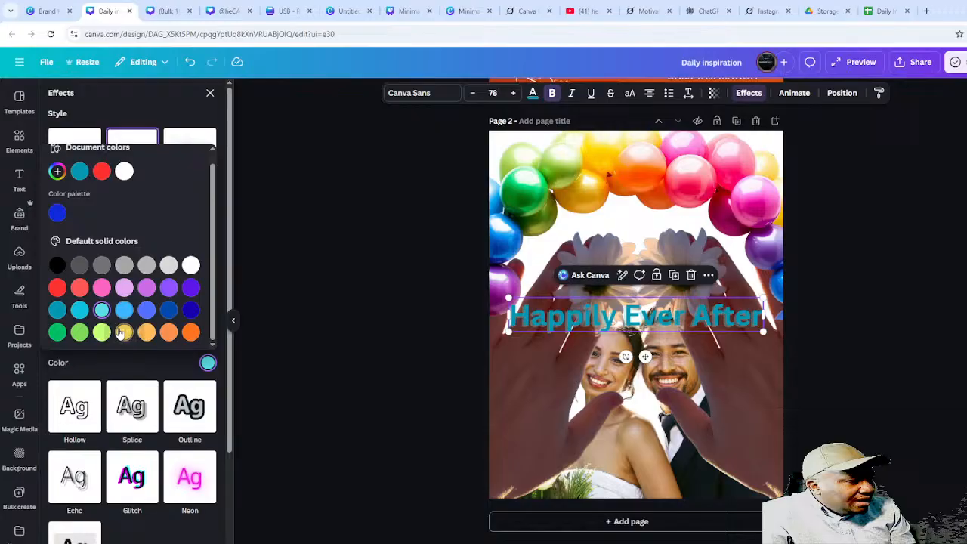
click(82, 316)
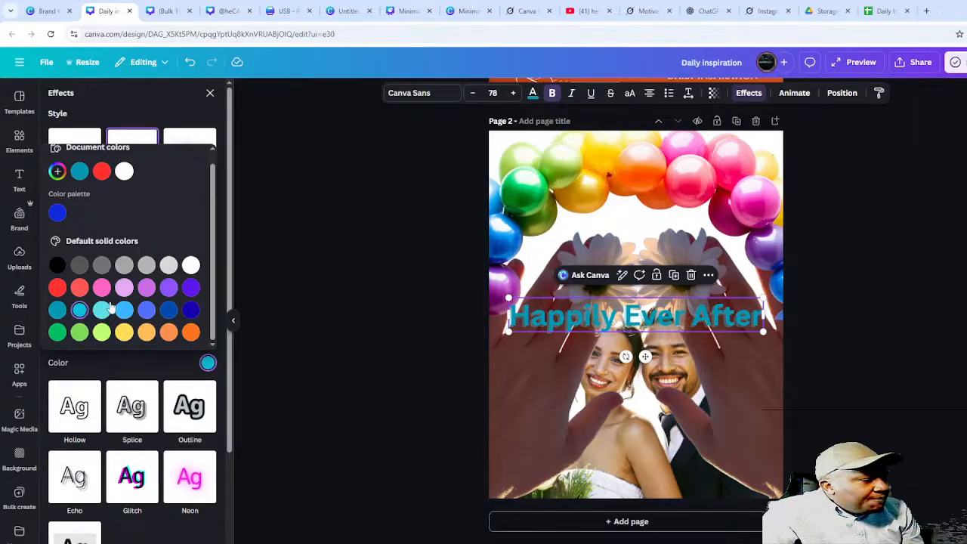
click(209, 95)
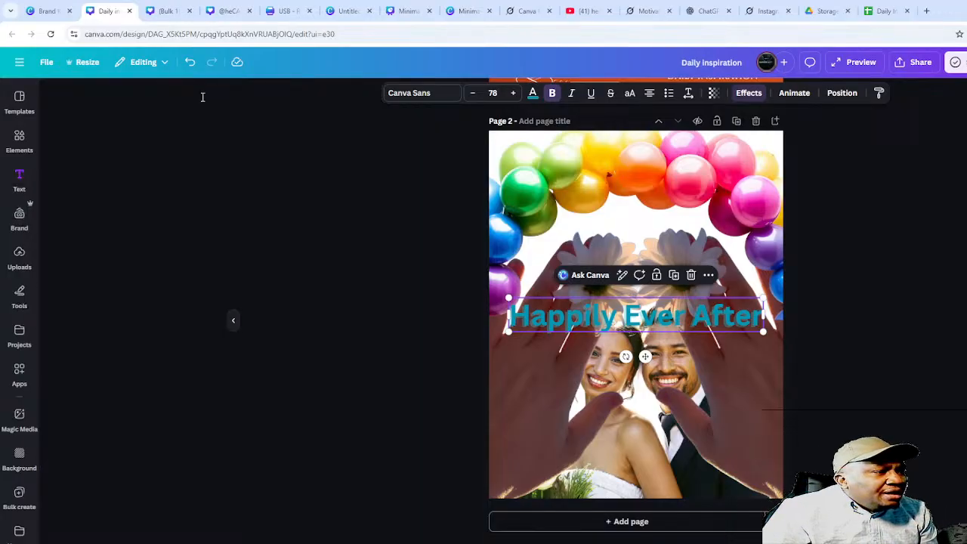
- Turn the 'Happily Ever After' headline bright red using the document colour swatch
click(532, 93)
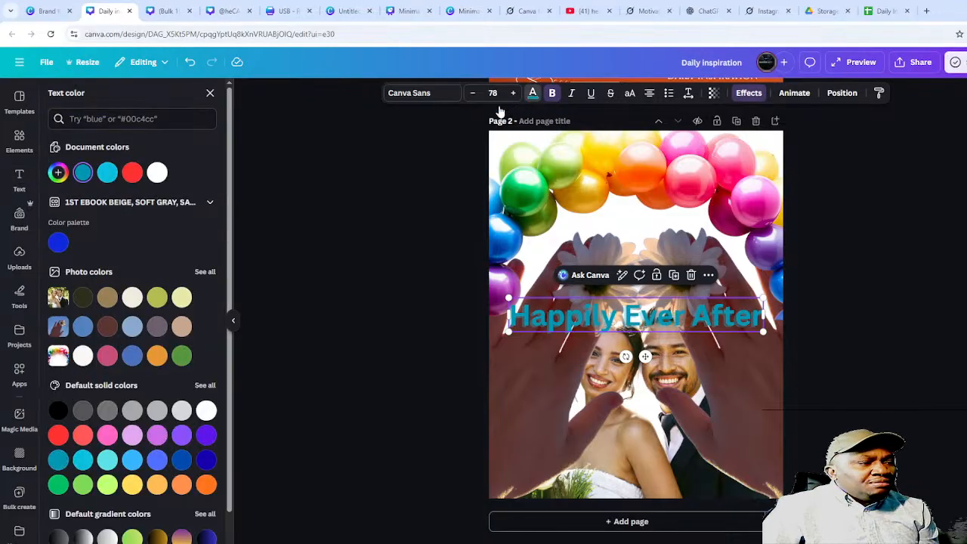
click(131, 174)
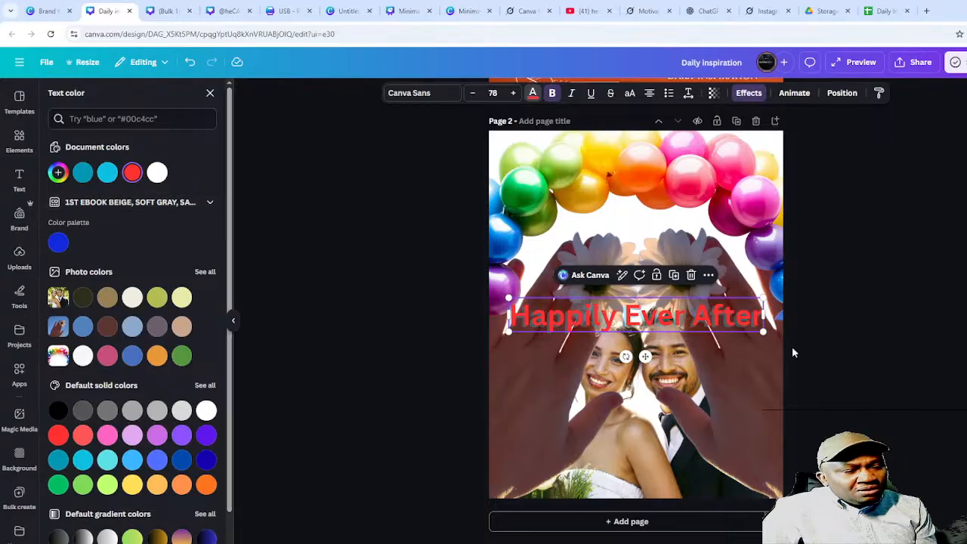
click(361, 387)
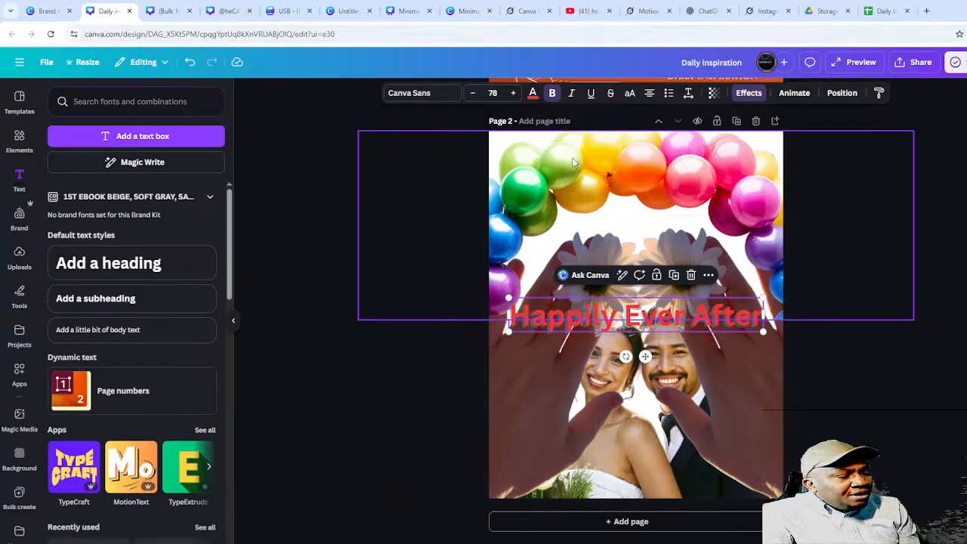
- Give the heading a white shadow with transparency 76, offset 23 and direction -84
click(746, 94)
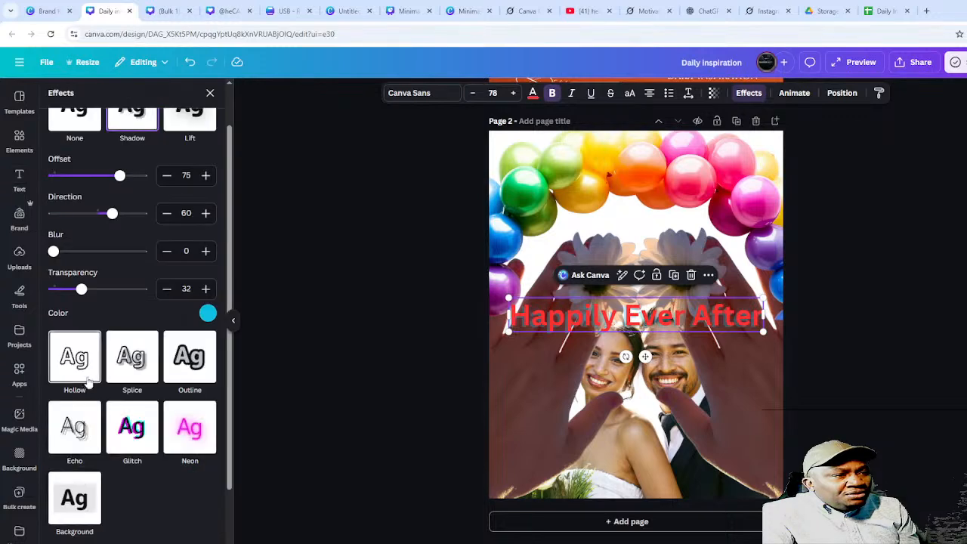
click(207, 314)
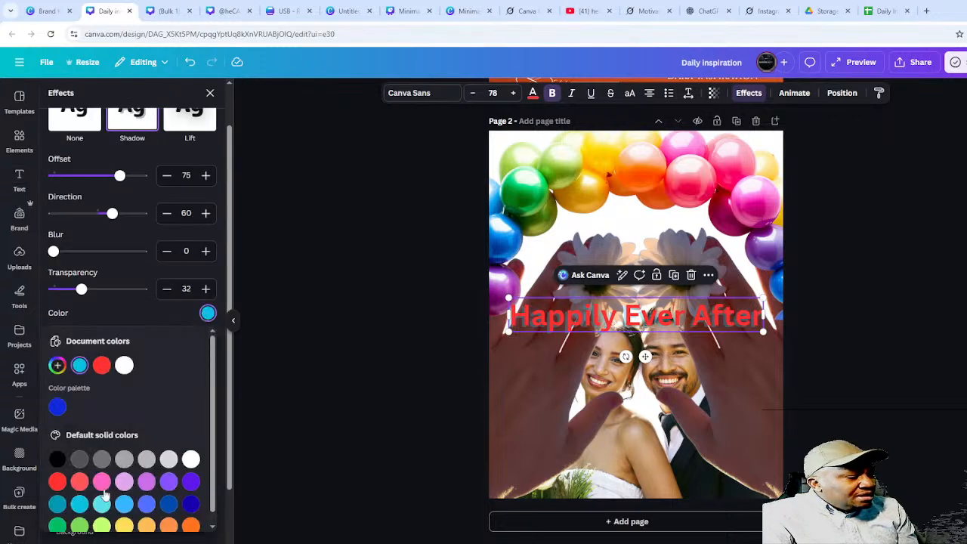
click(123, 366)
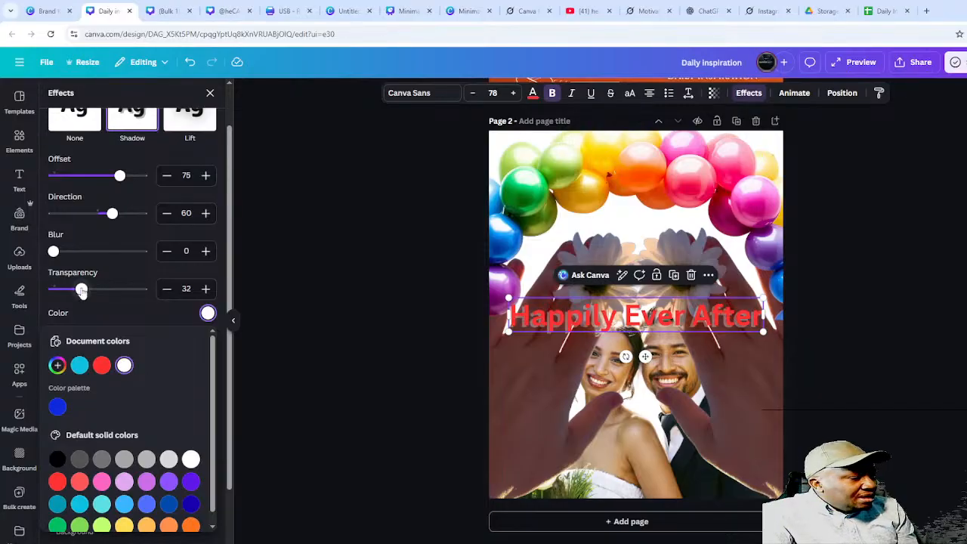
drag(81, 292, 113, 287)
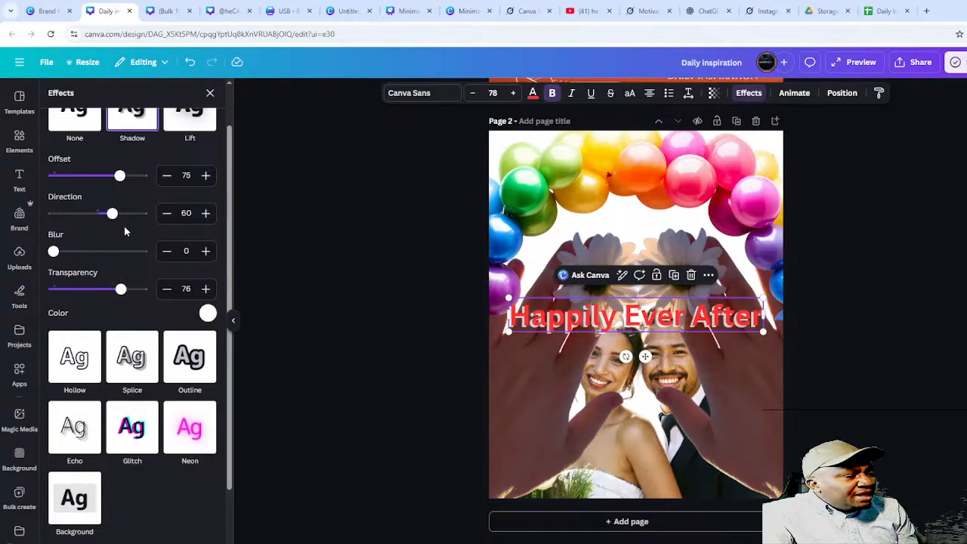
scroll(119, 234, down, 1)
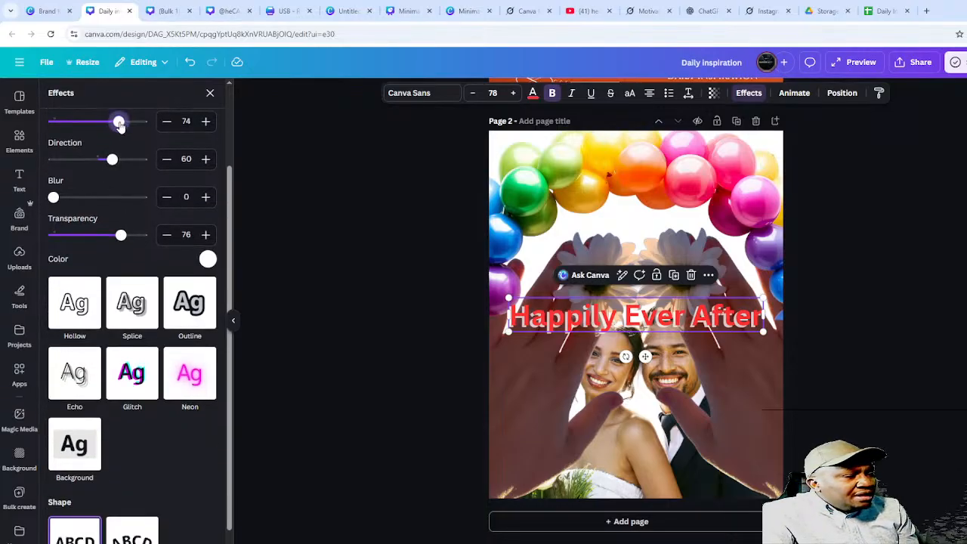
drag(120, 126, 76, 130)
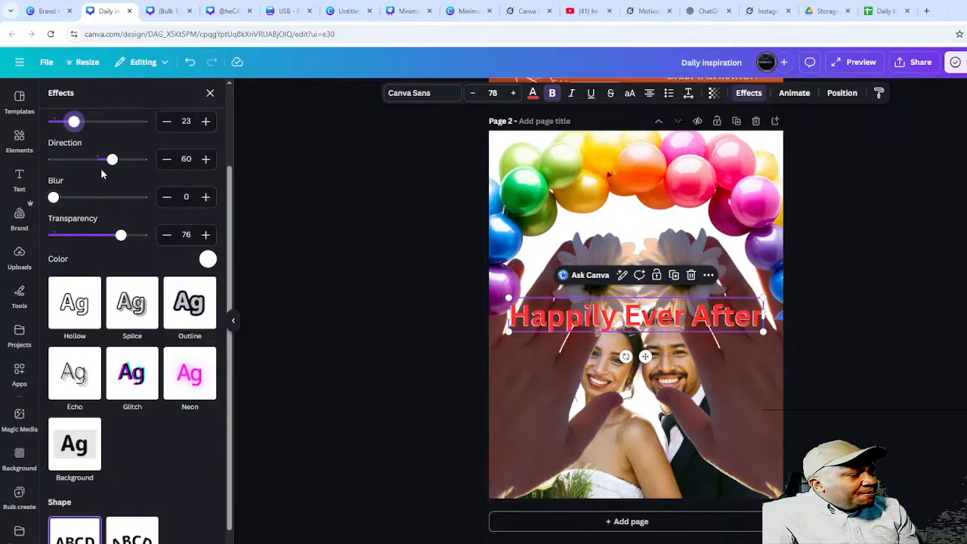
drag(112, 159, 77, 155)
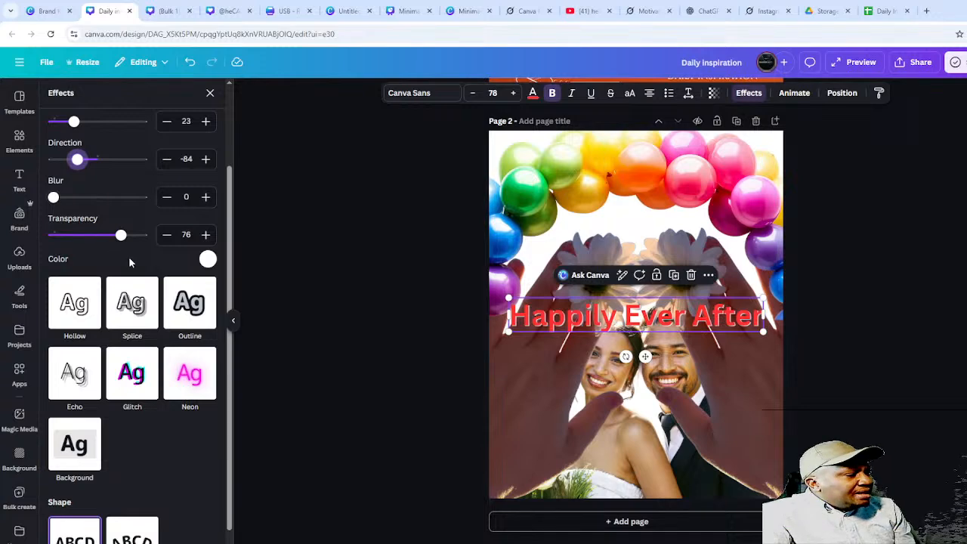
- Close the shadow effect settings and reselect the 'Happily Ever After' heading
scroll(127, 211, up, 1)
scroll(126, 211, up, 2)
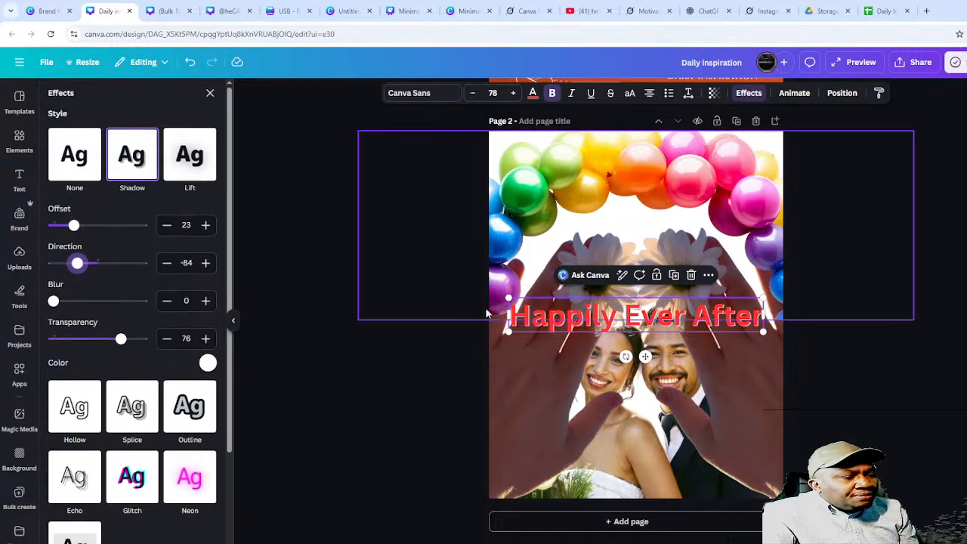
click(949, 375)
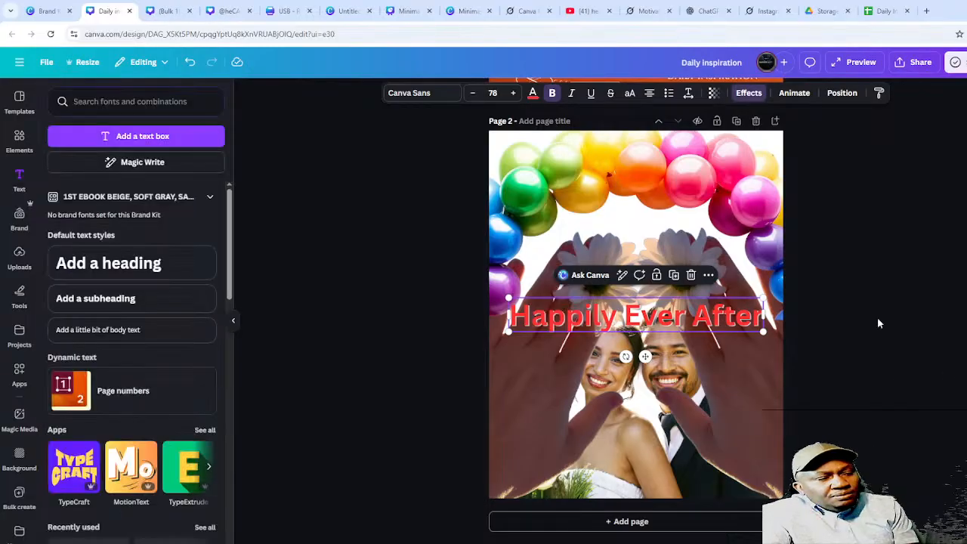
click(902, 334)
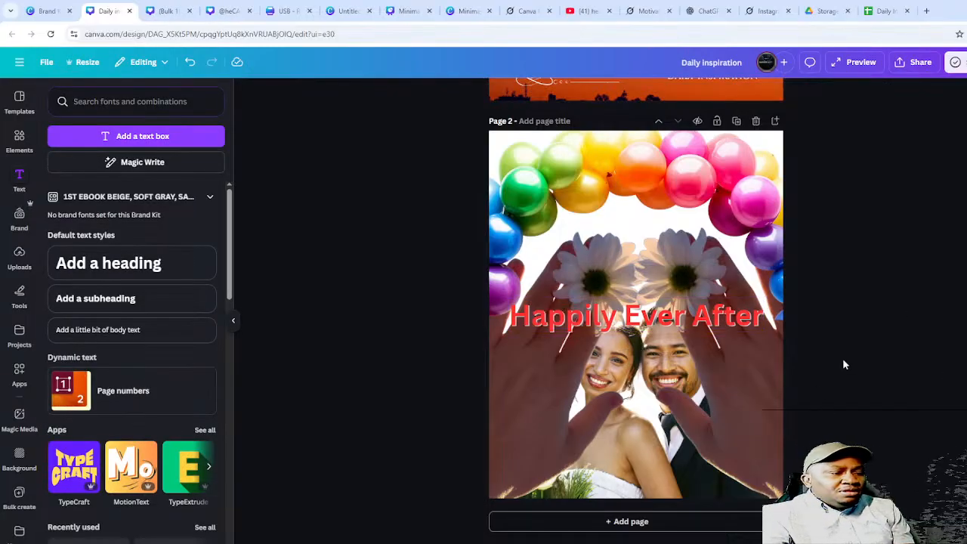
click(667, 317)
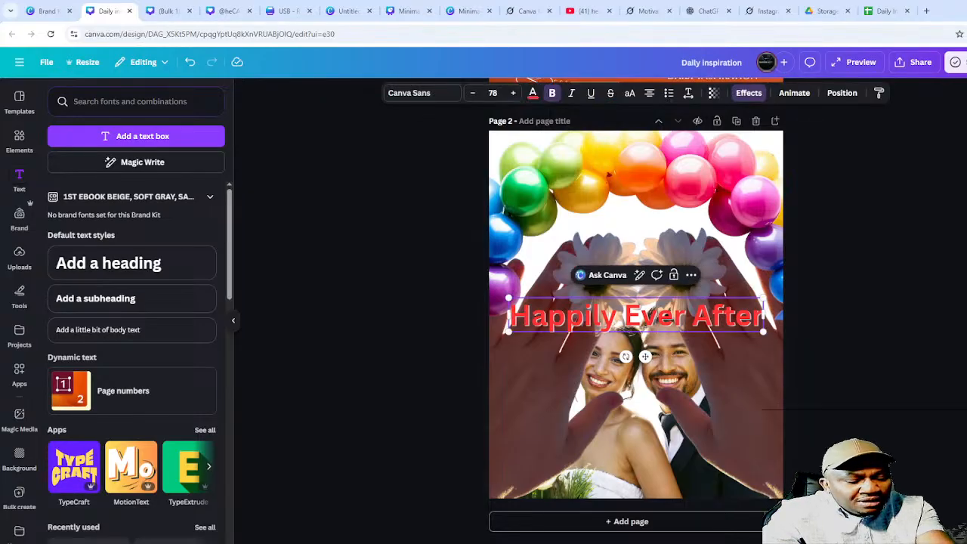
- Replace the heading text with 'I was there!' and apply aqua blue to it across all pages
double_click(667, 318)
text(I was)
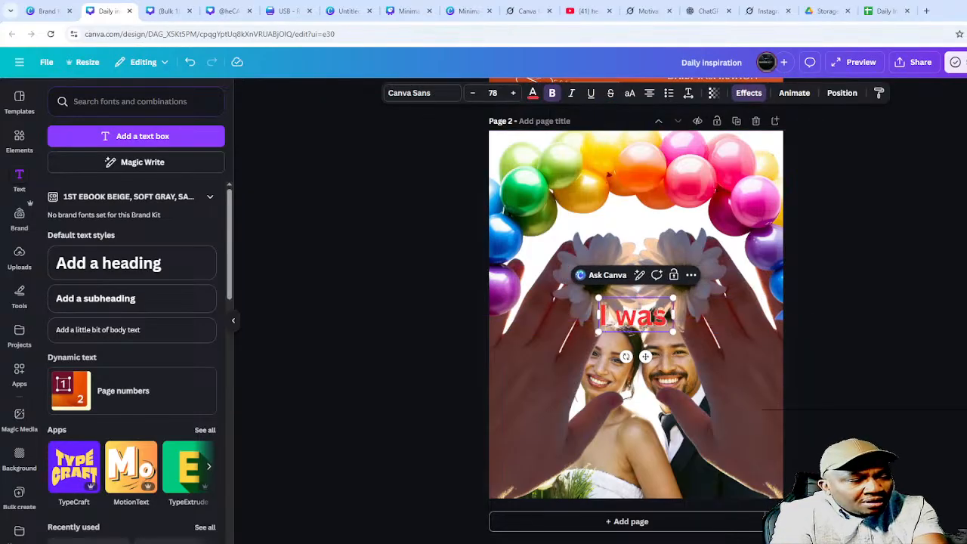
text( there)
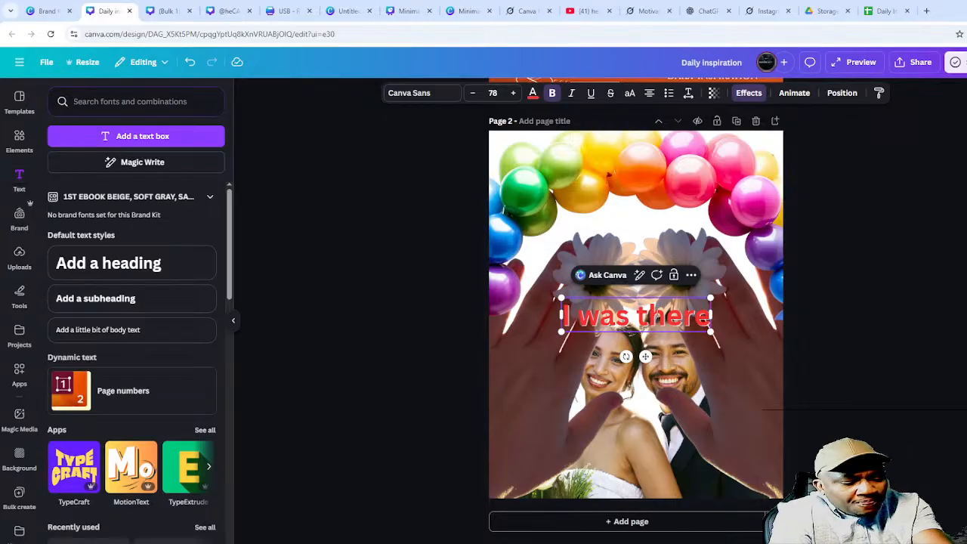
text(!)
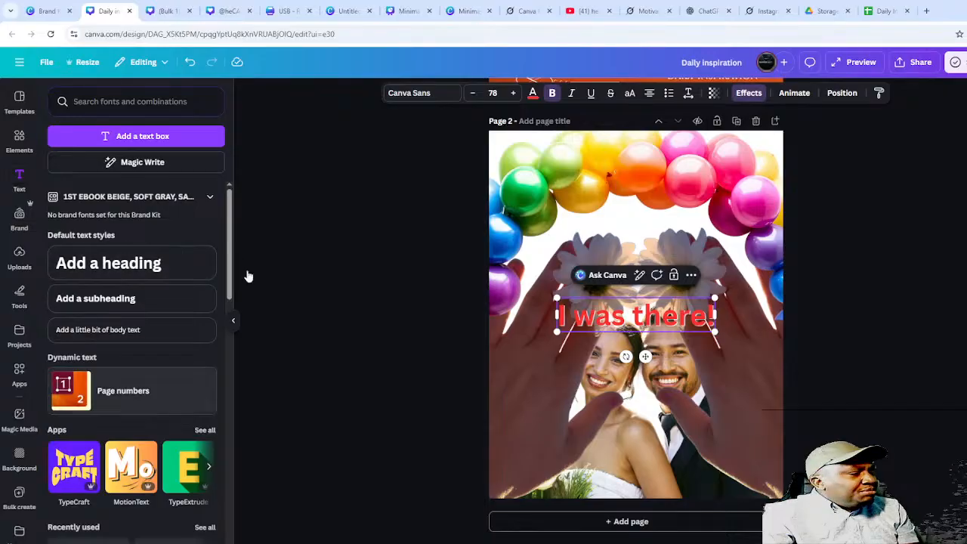
click(533, 93)
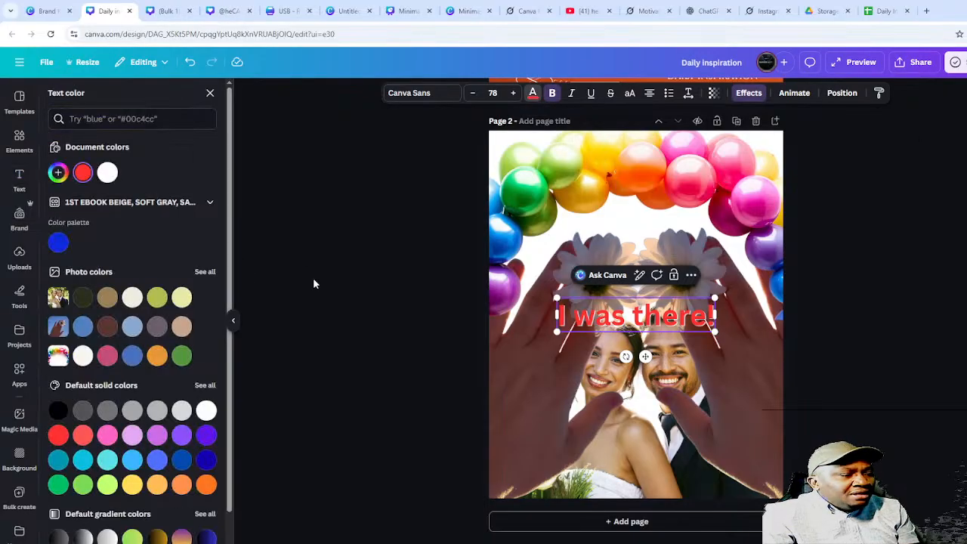
click(84, 468)
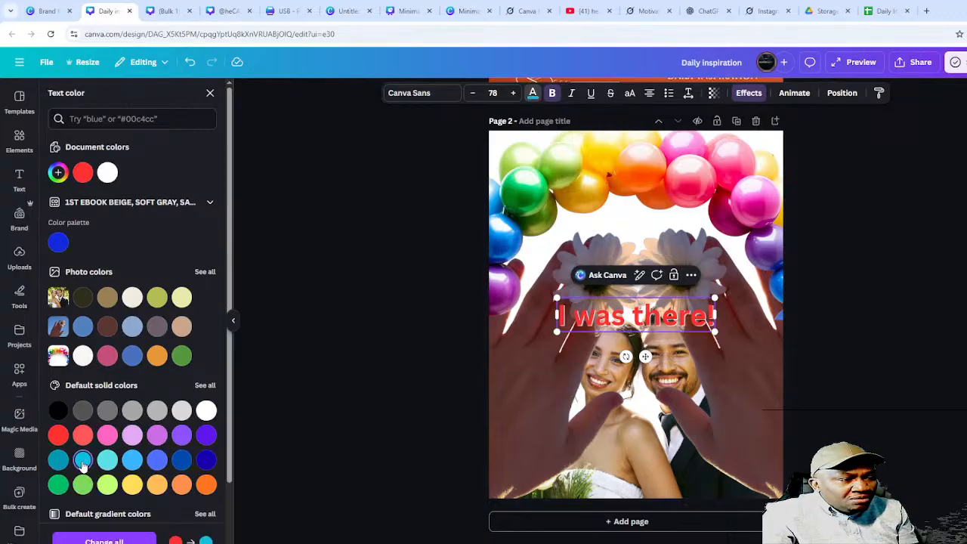
click(104, 540)
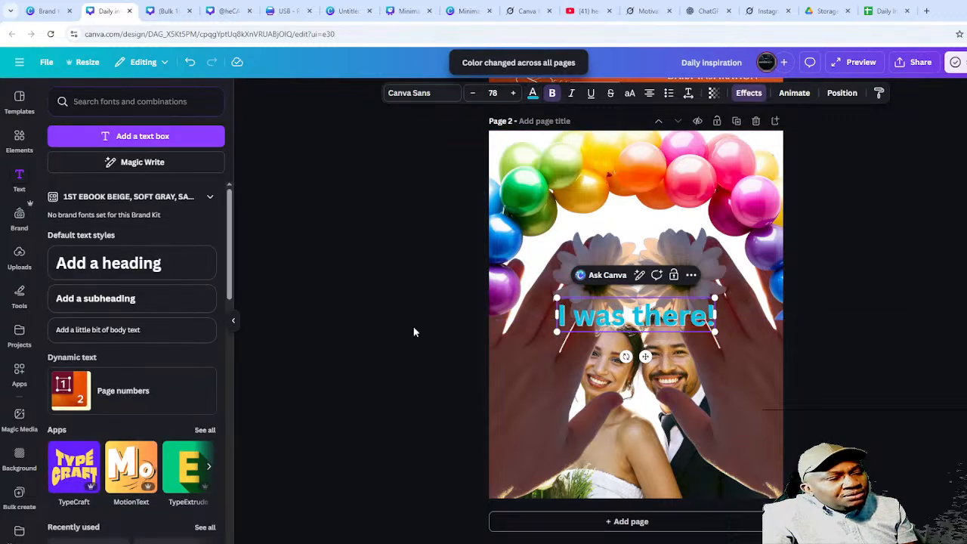
- Recolour the 'I was there!' text green across all pages
click(533, 93)
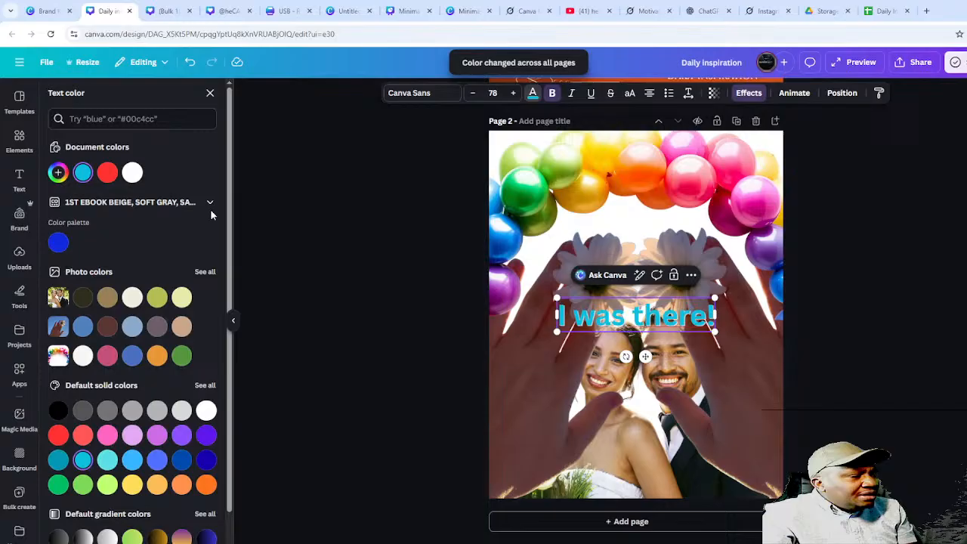
click(58, 485)
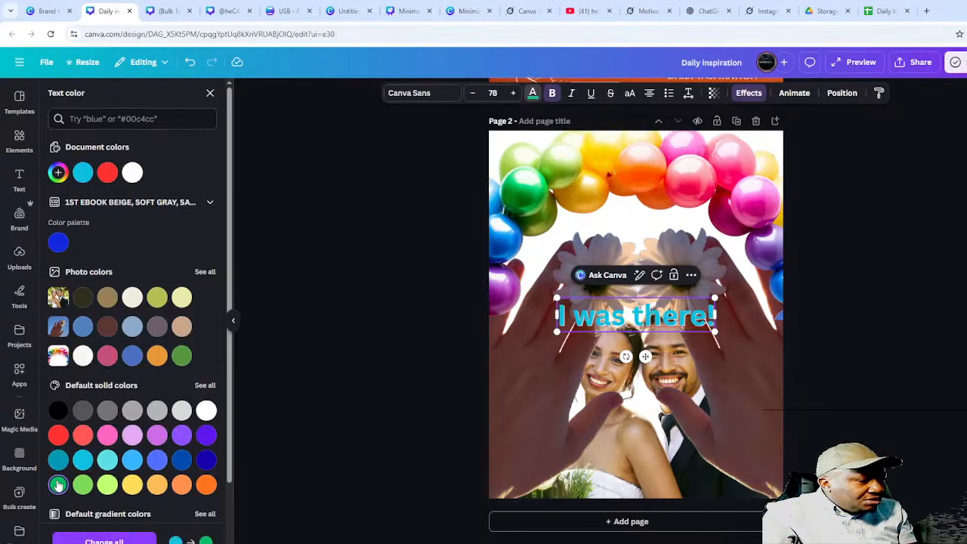
click(104, 540)
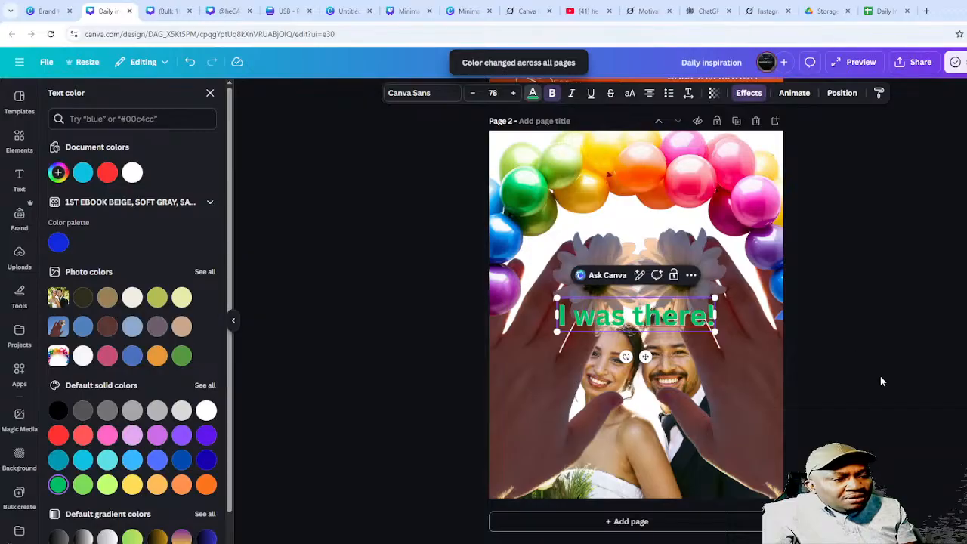
- Move the 'I was there!' text to the bottom of page 2, then bring up File > Download
drag(645, 356, 653, 527)
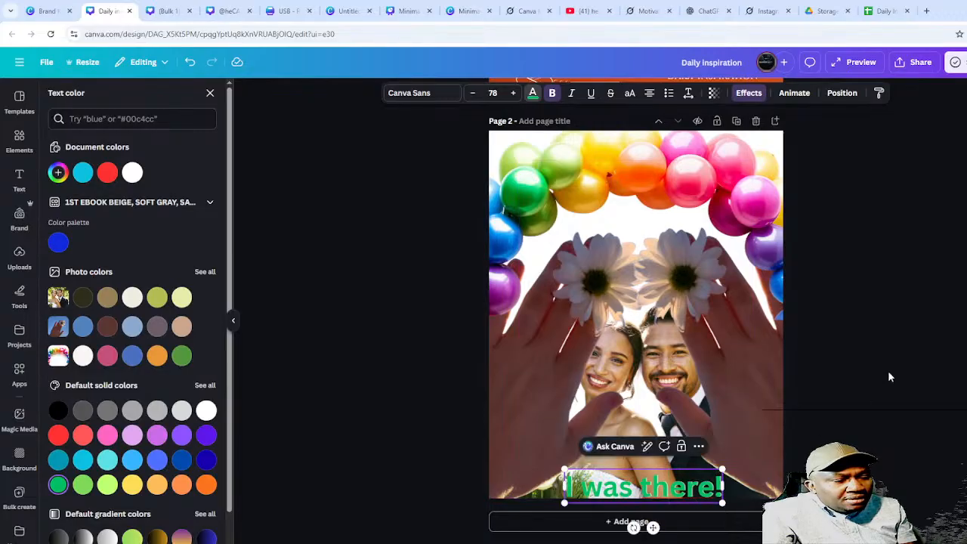
click(907, 345)
click(902, 342)
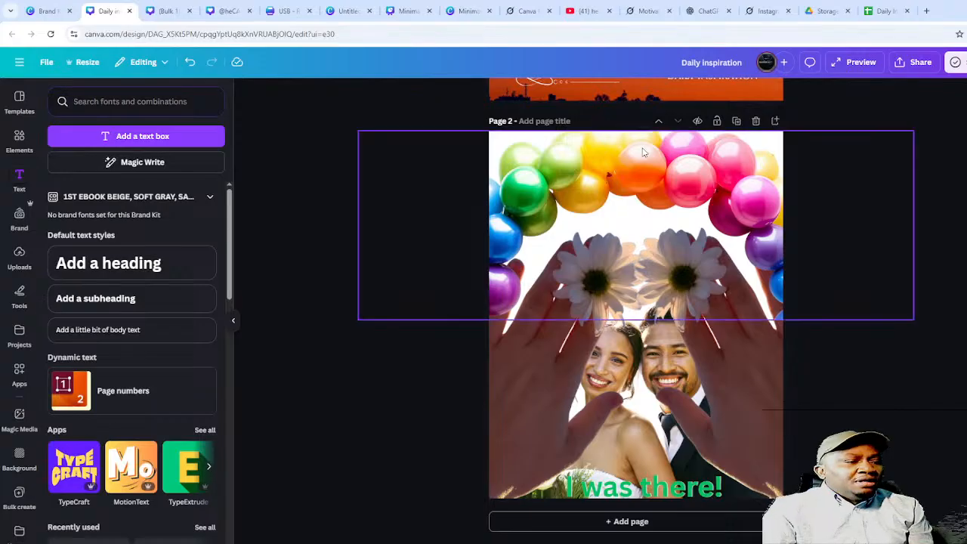
click(46, 62)
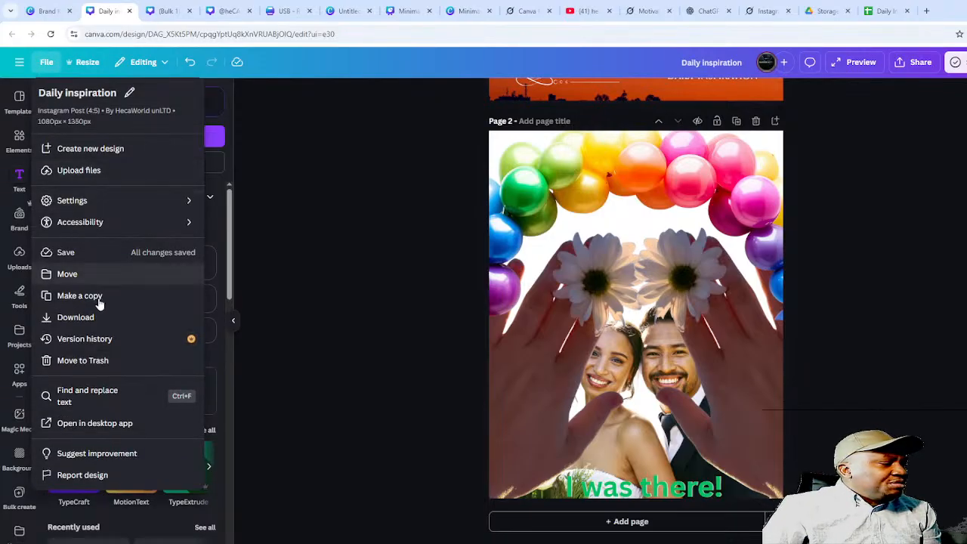
click(83, 317)
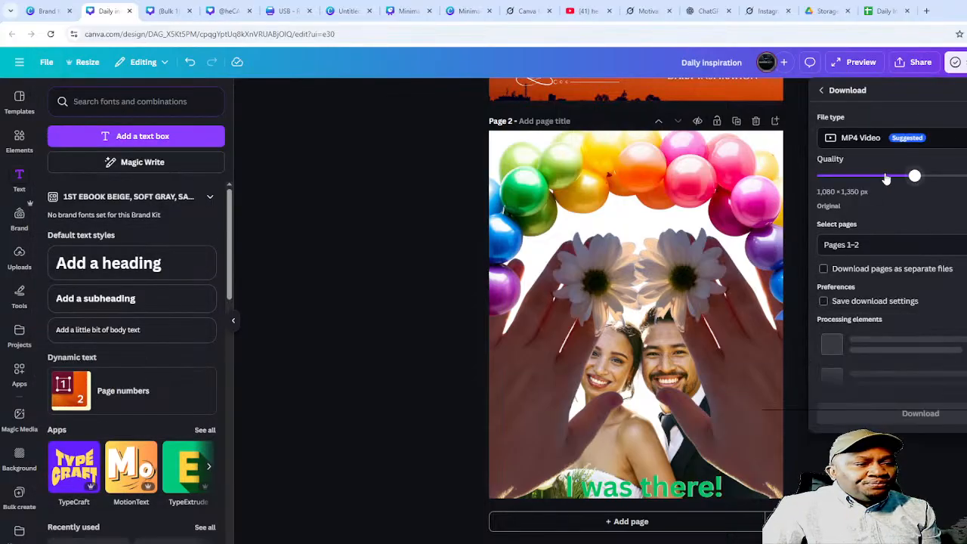
- Download only the current page, Page 2, of the design
click(875, 247)
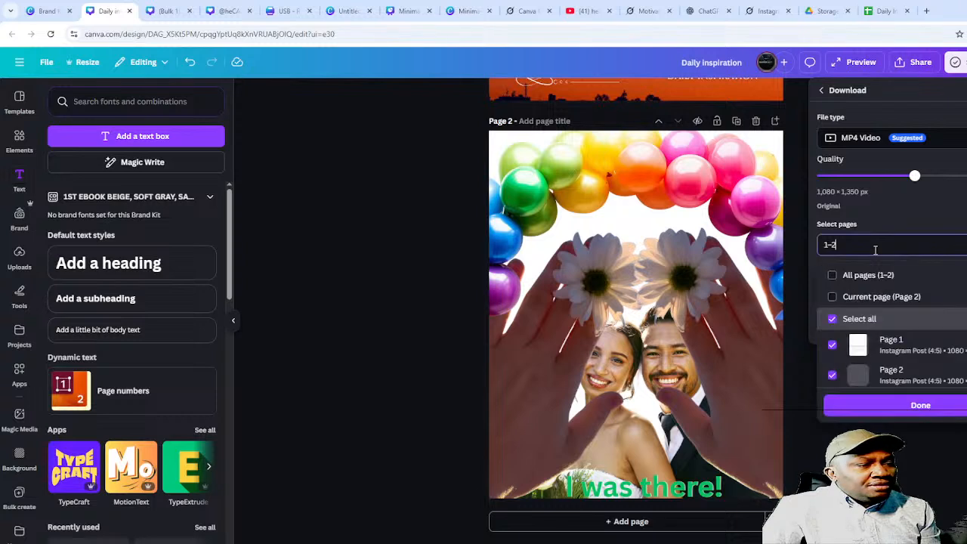
click(834, 298)
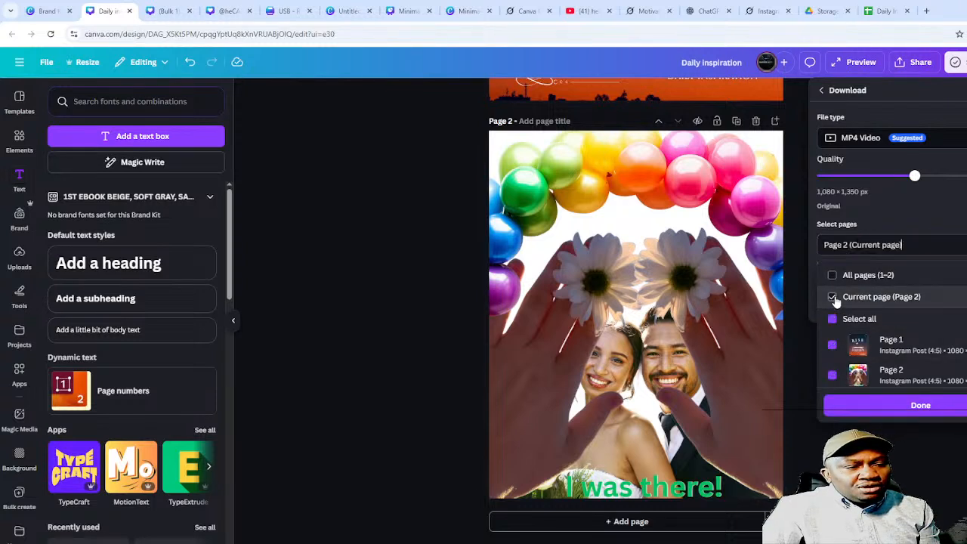
click(879, 406)
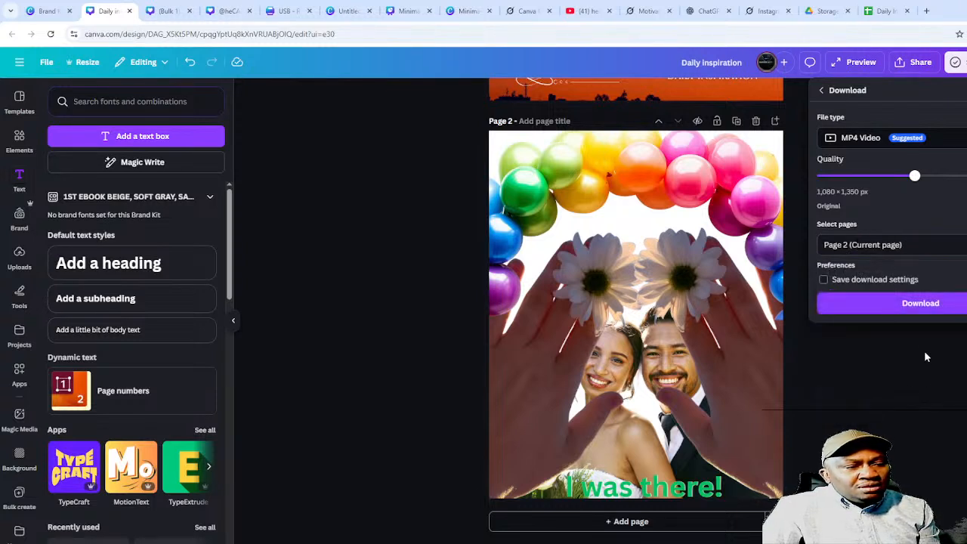
click(920, 306)
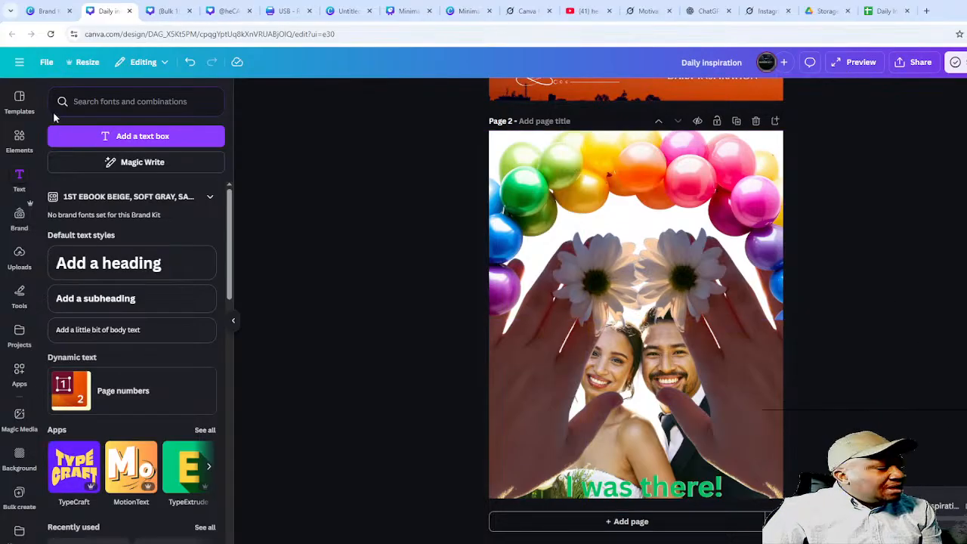
- Browse the 'wedding pictures' element results, then clear that search
click(23, 143)
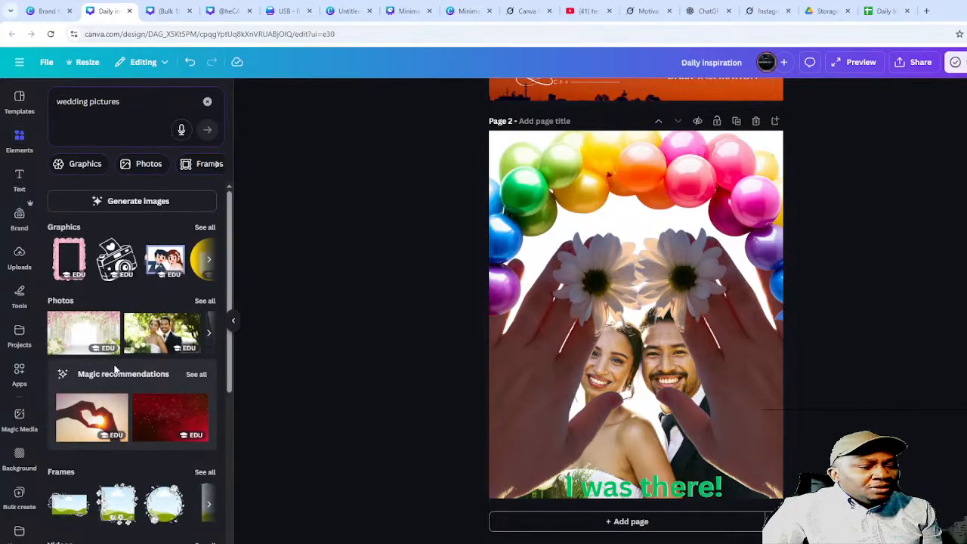
scroll(117, 367, down, 4)
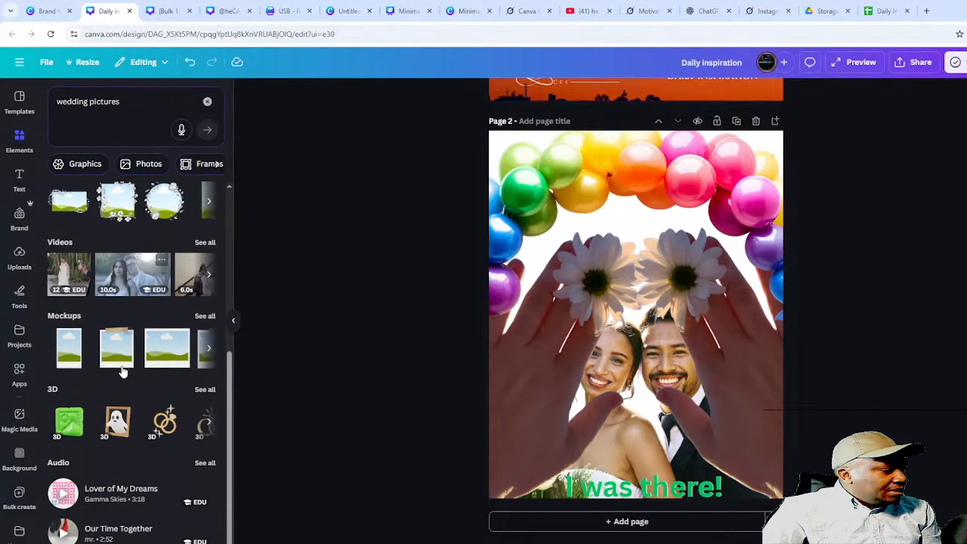
scroll(123, 365, up, 1)
scroll(124, 363, up, 3)
scroll(130, 353, down, 2)
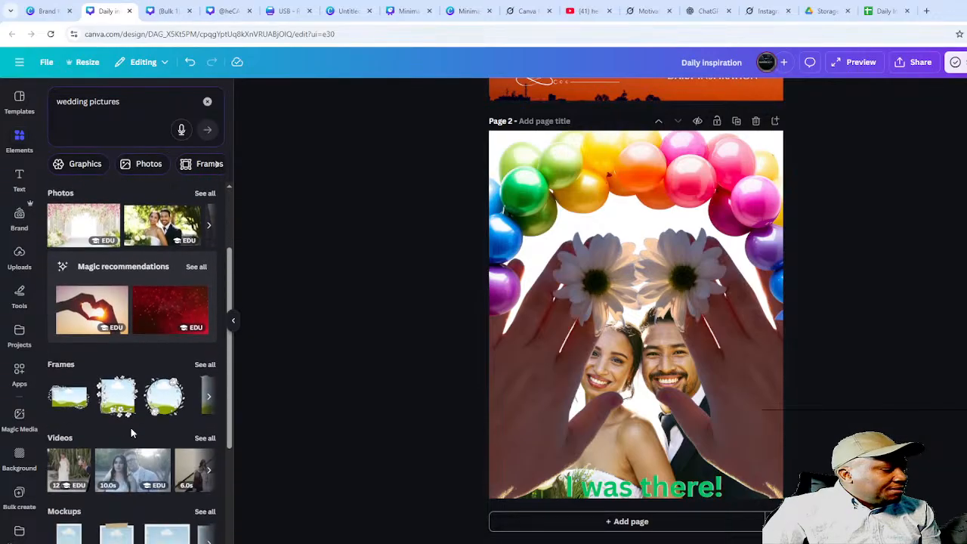
scroll(174, 395, up, 2)
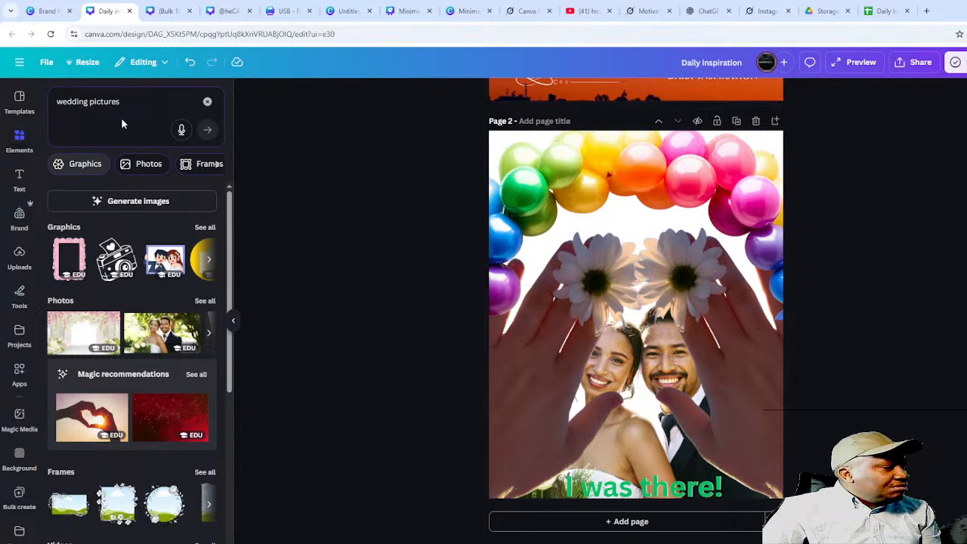
click(207, 101)
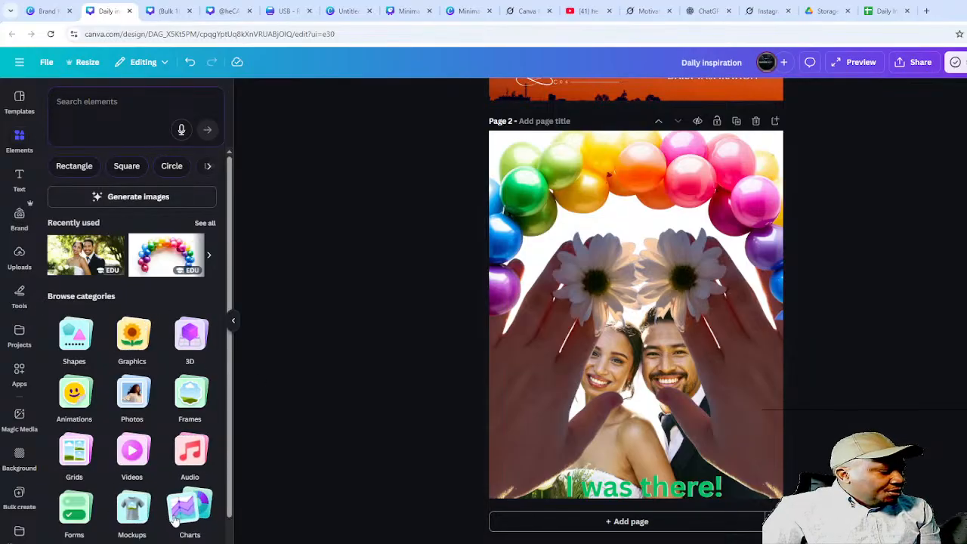
- Look briefly at the Charts elements, then go back and open the Mockups category
scroll(175, 520, down, 1)
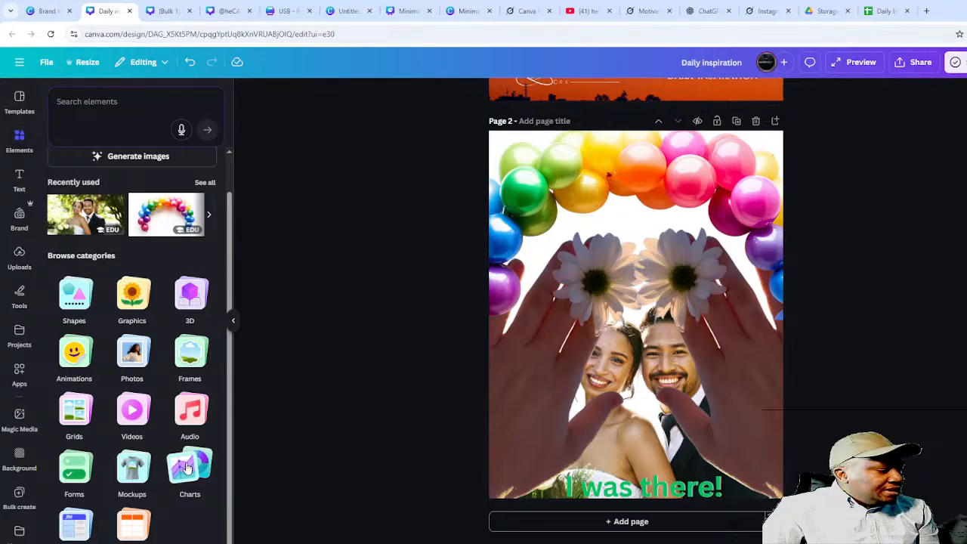
click(186, 467)
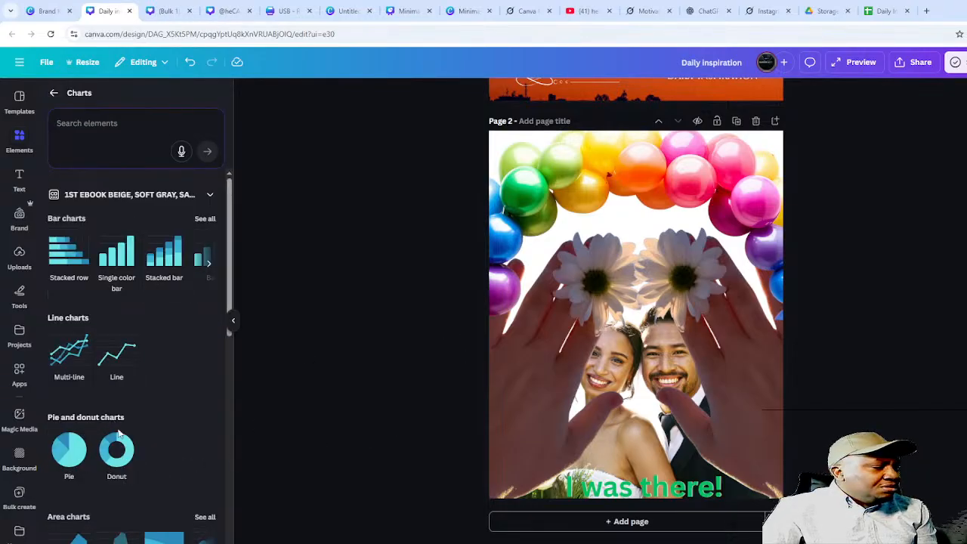
scroll(125, 445, down, 5)
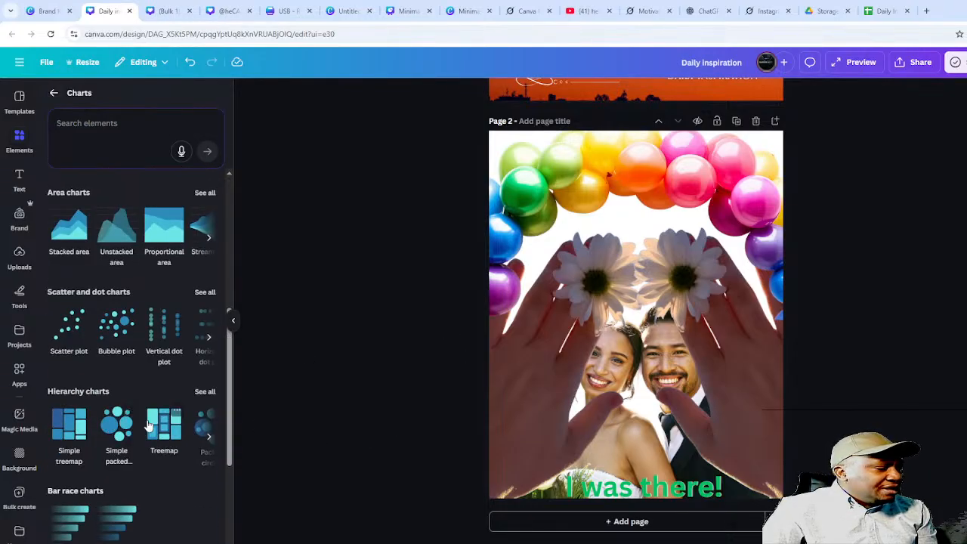
scroll(151, 420, up, 5)
click(54, 95)
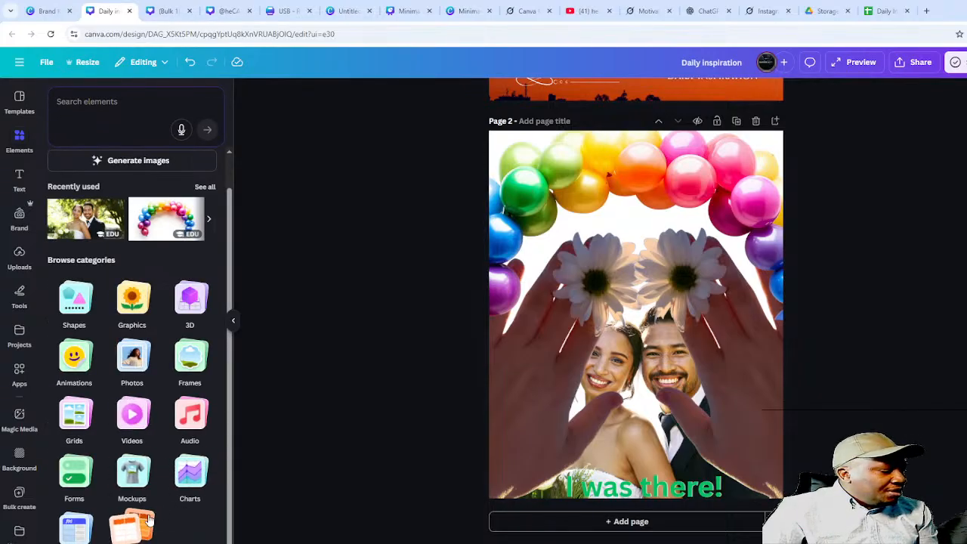
click(132, 470)
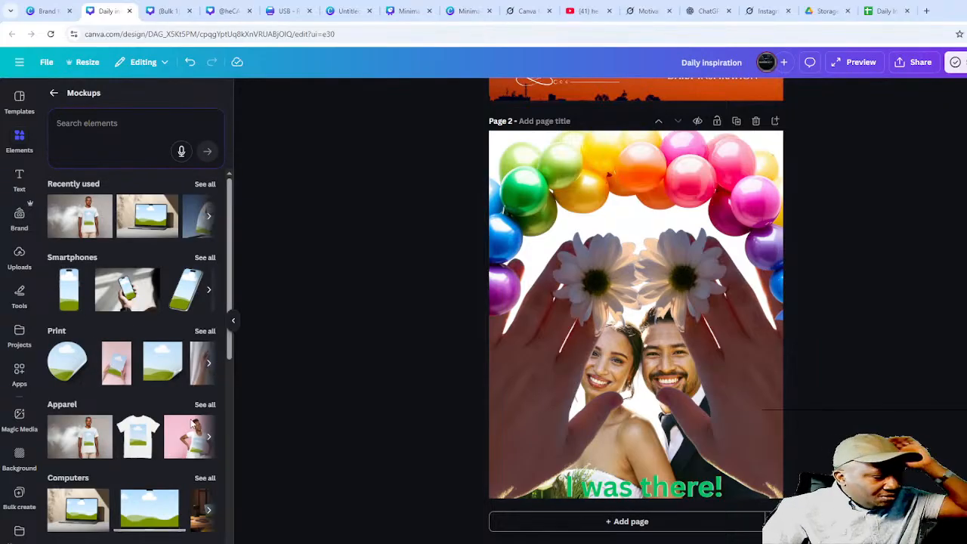
- Browse the graphics and Tablets & TV mockup collections
scroll(155, 499, down, 3)
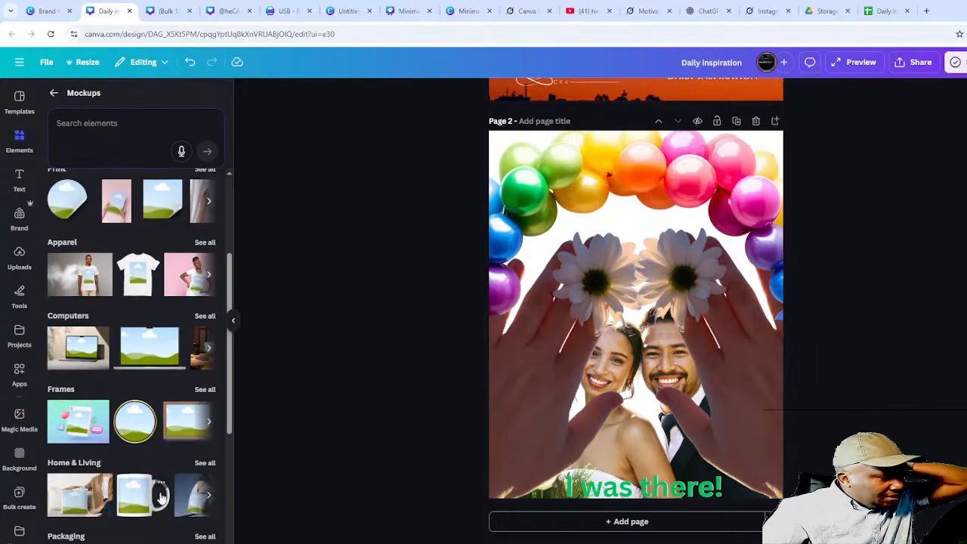
scroll(161, 492, down, 3)
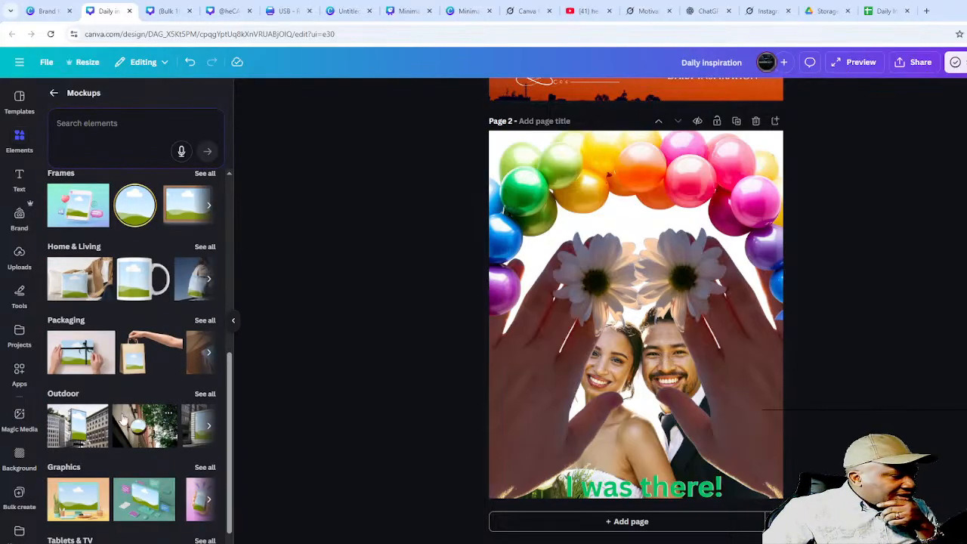
scroll(99, 388, down, 1)
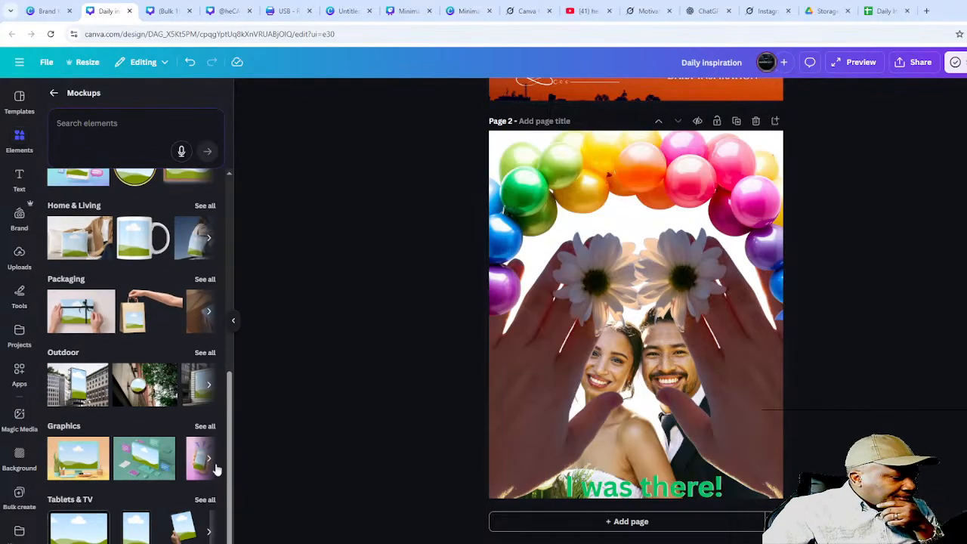
click(208, 462)
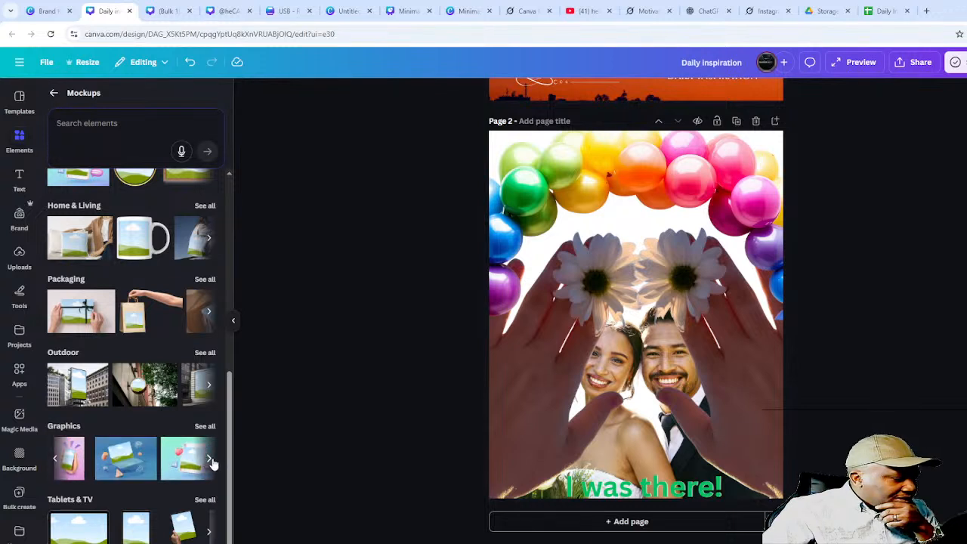
click(211, 534)
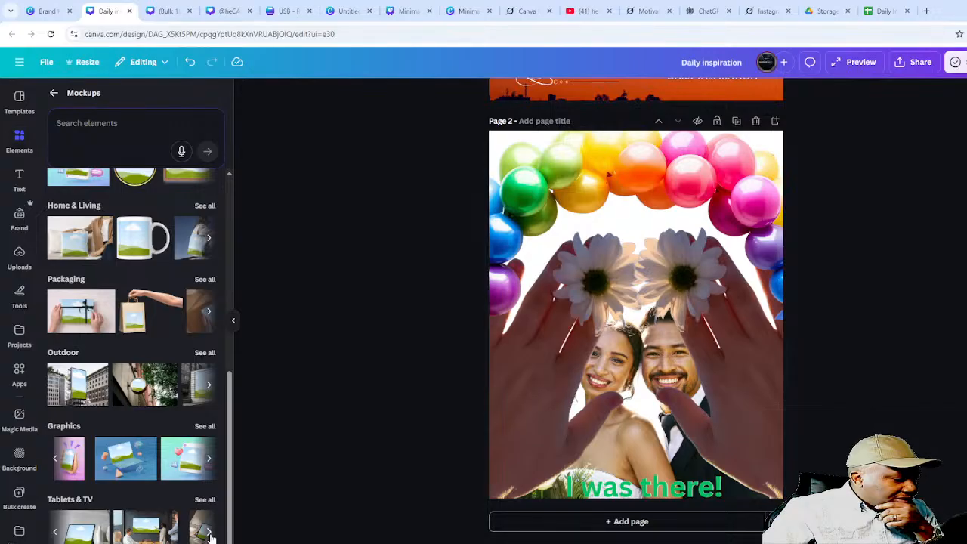
click(210, 534)
click(211, 534)
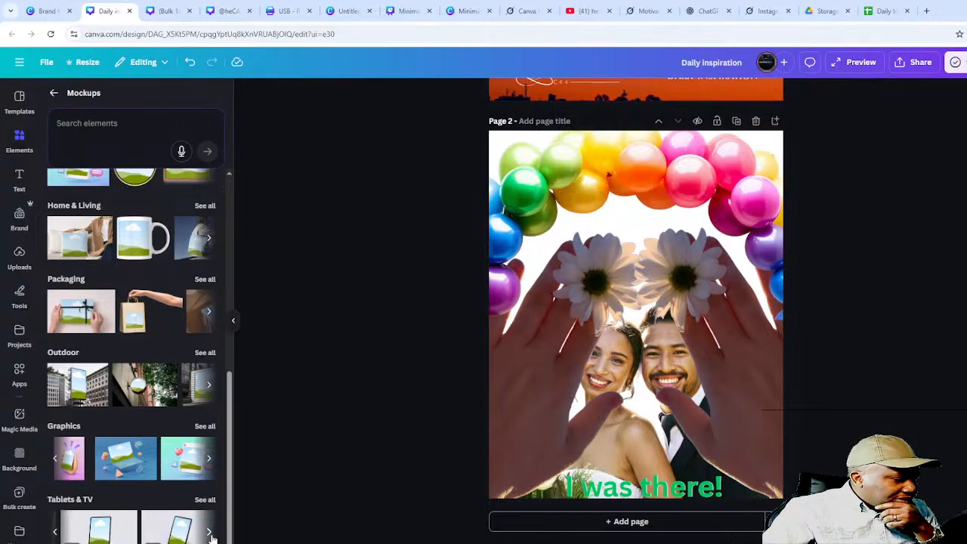
click(211, 534)
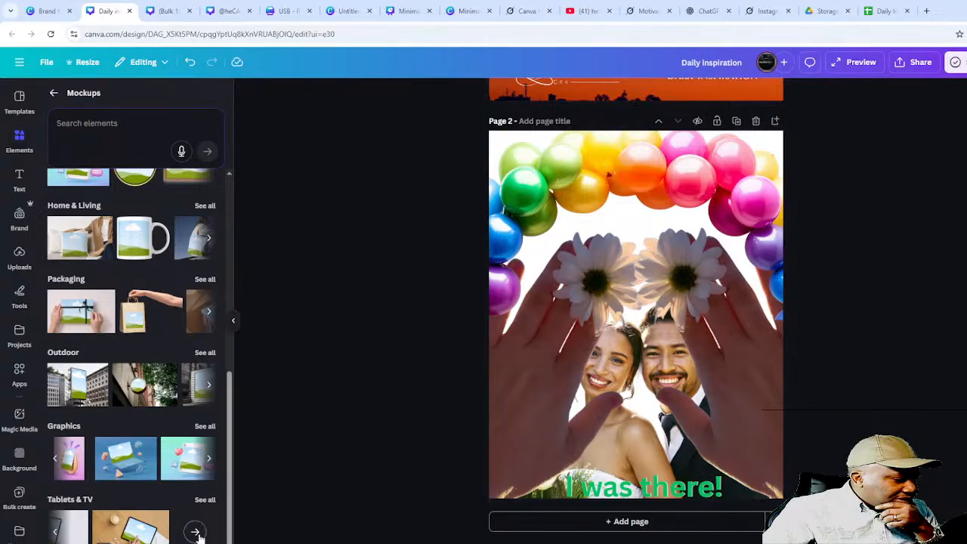
click(195, 534)
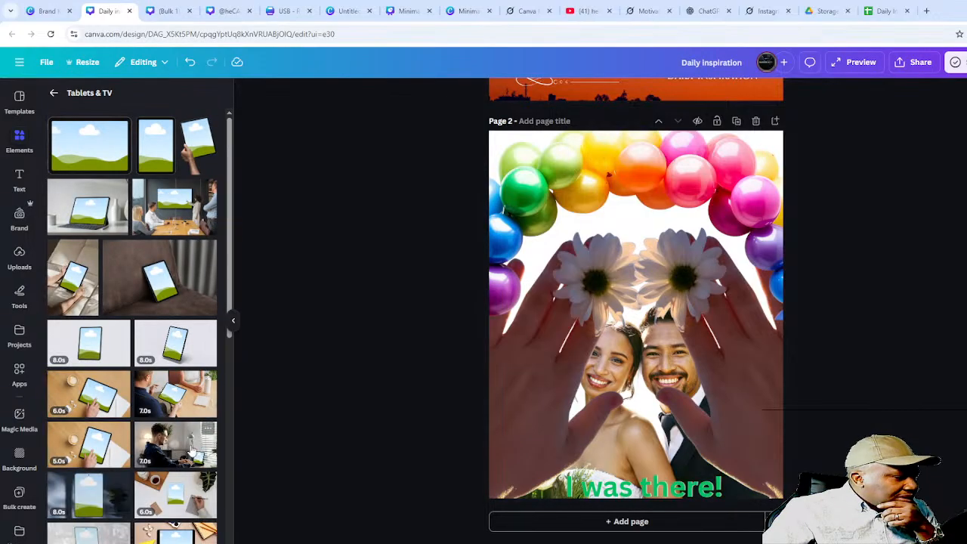
scroll(176, 438, down, 5)
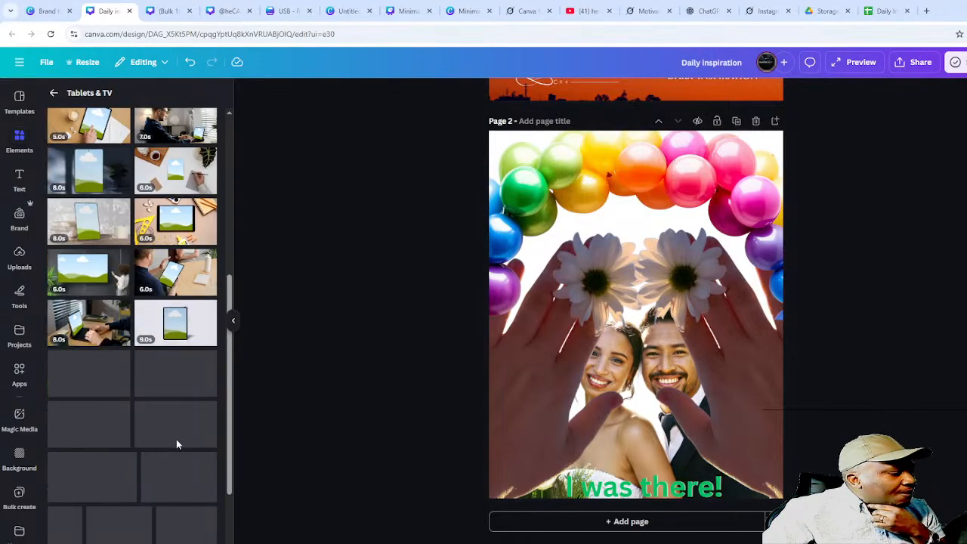
scroll(176, 446, up, 5)
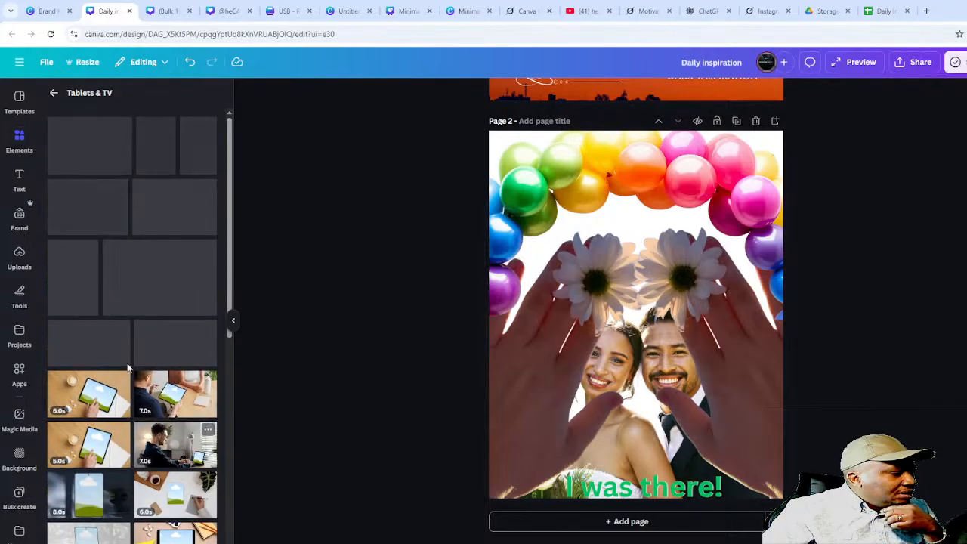
- Add the hand-held smartphone mockup from the Smartphones group to page 2
click(55, 93)
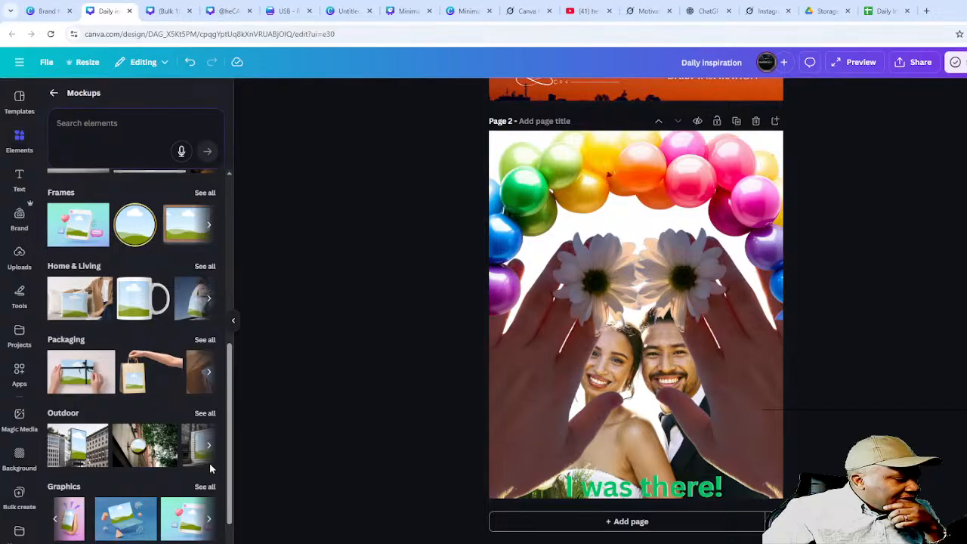
scroll(209, 463, up, 4)
scroll(149, 340, up, 1)
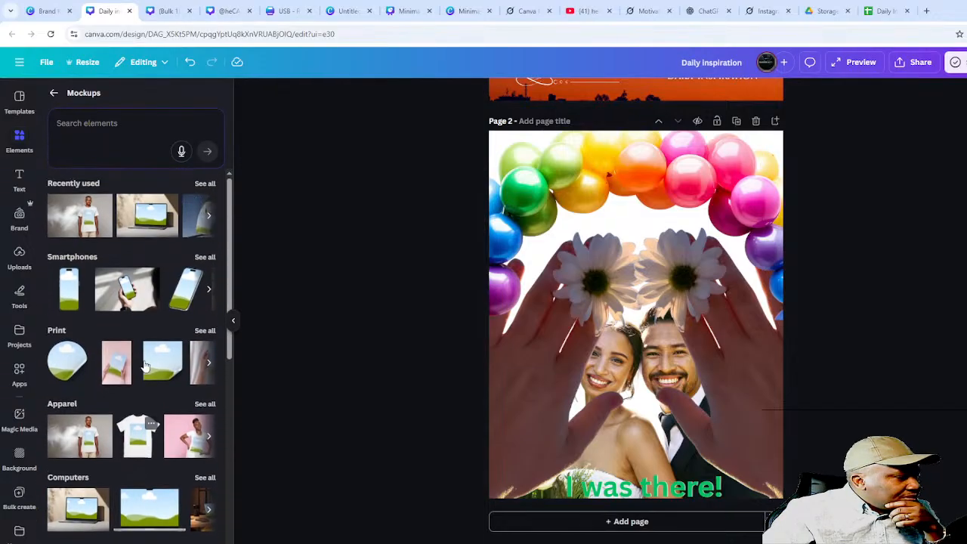
click(133, 299)
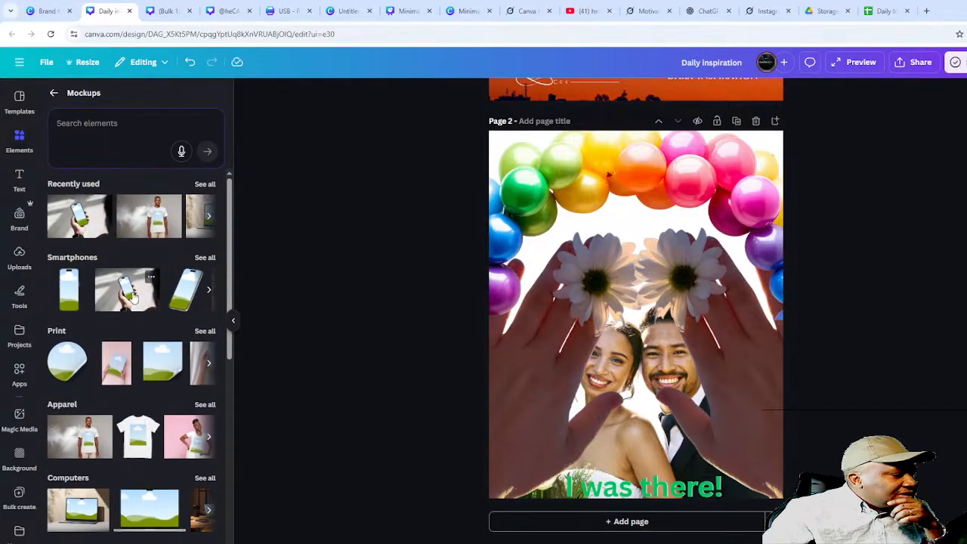
click(80, 218)
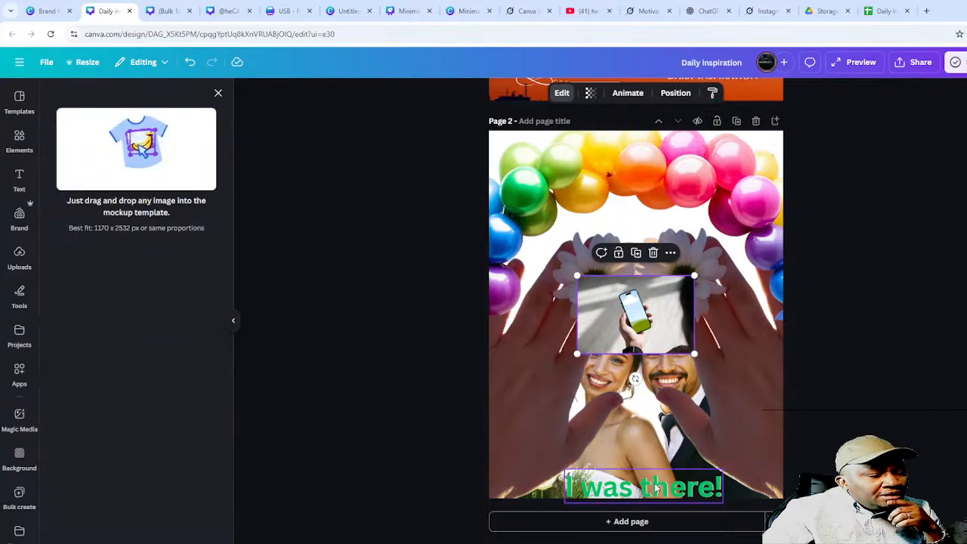
- Move the hand-held phone mockup off page 2 onto a new Page 3 and centre it
key(Delete)
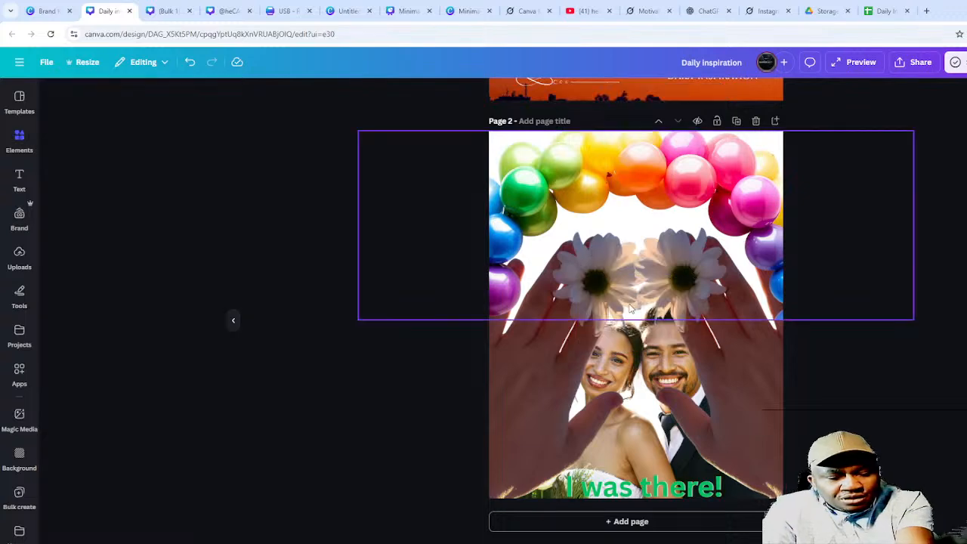
click(610, 522)
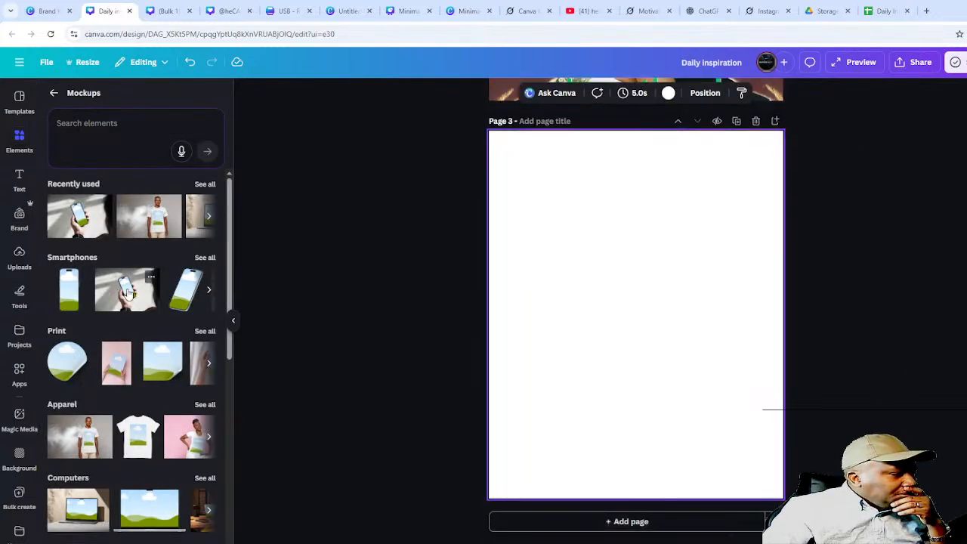
key(ctrl+v)
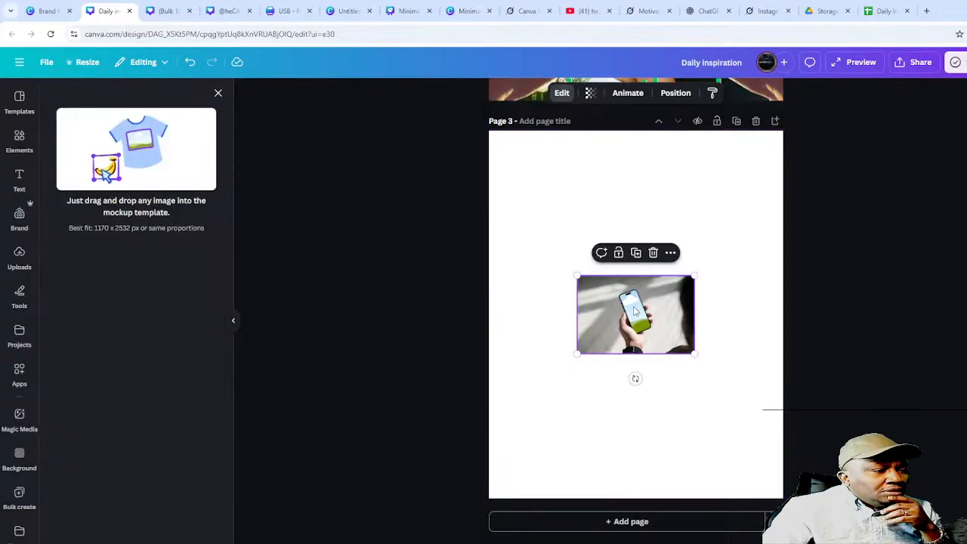
drag(628, 306, 348, 352)
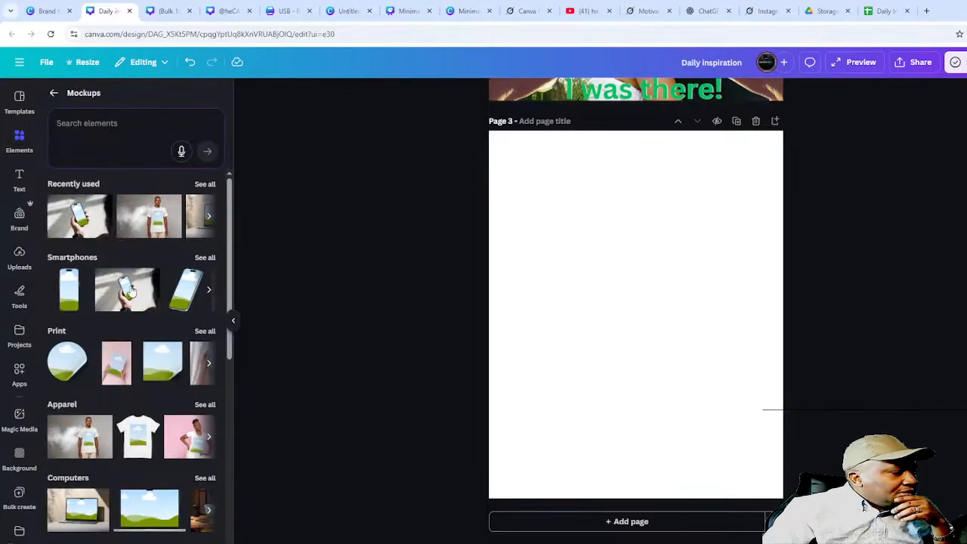
drag(130, 290, 501, 374)
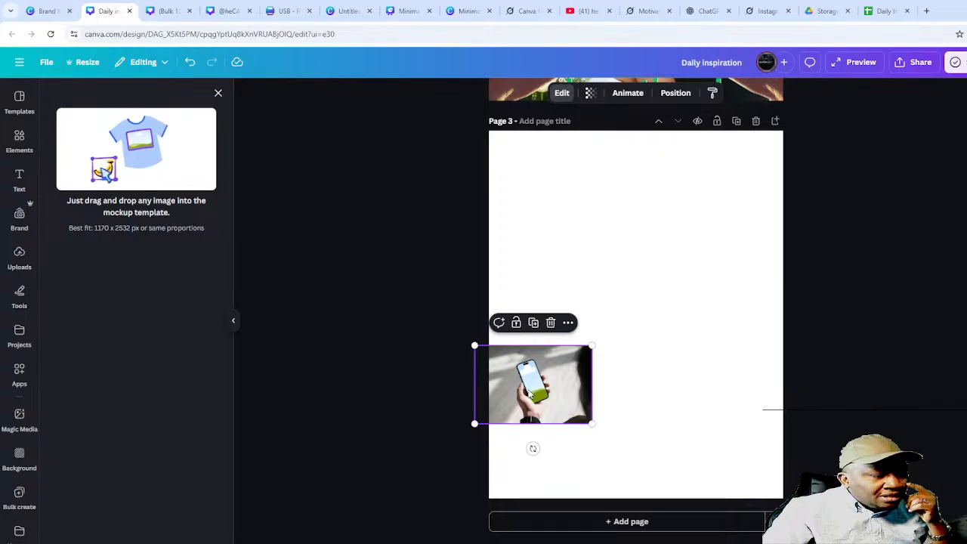
drag(564, 384, 659, 312)
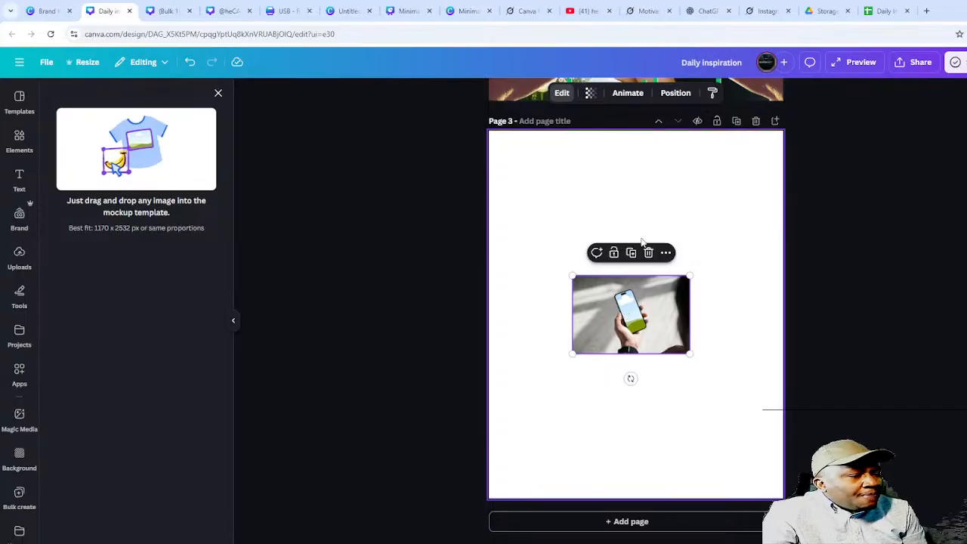
- Paste the wedding video onto Page 3, reposition it, then delete it, leaving only the phone mockup
scroll(658, 310, up, 1)
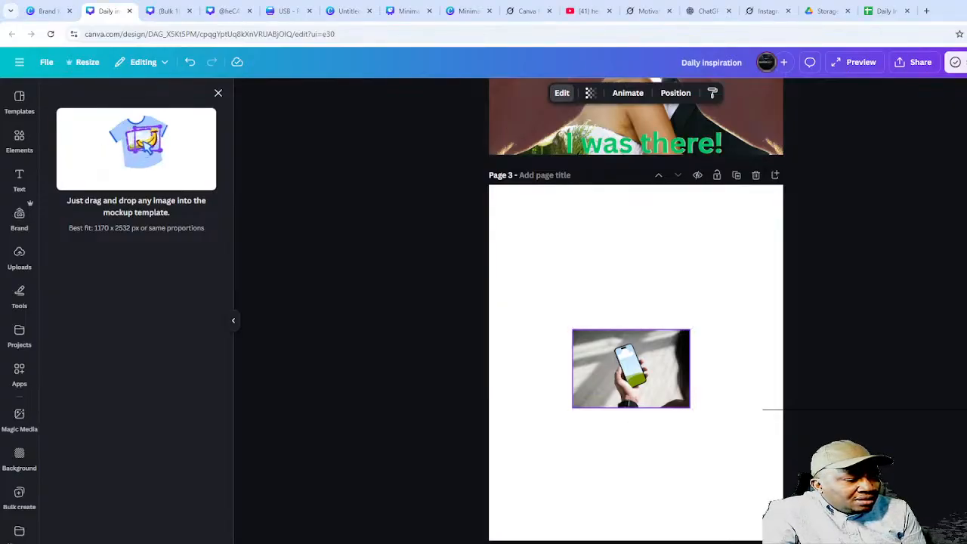
key(ctrl+v)
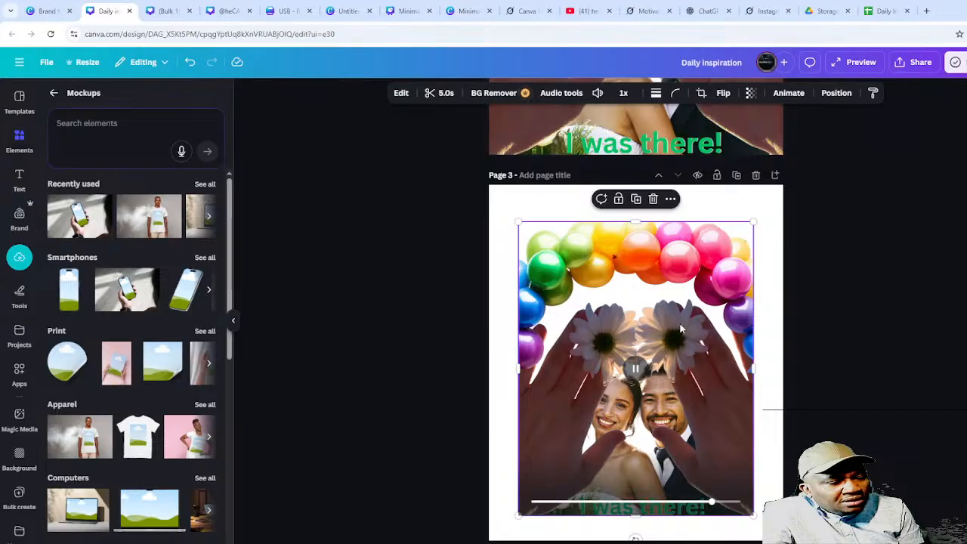
mouse_move(680, 329)
mouse_down()
mouse_move(416, 421)
mouse_move(572, 375)
mouse_move(650, 371)
mouse_move(682, 324)
mouse_up()
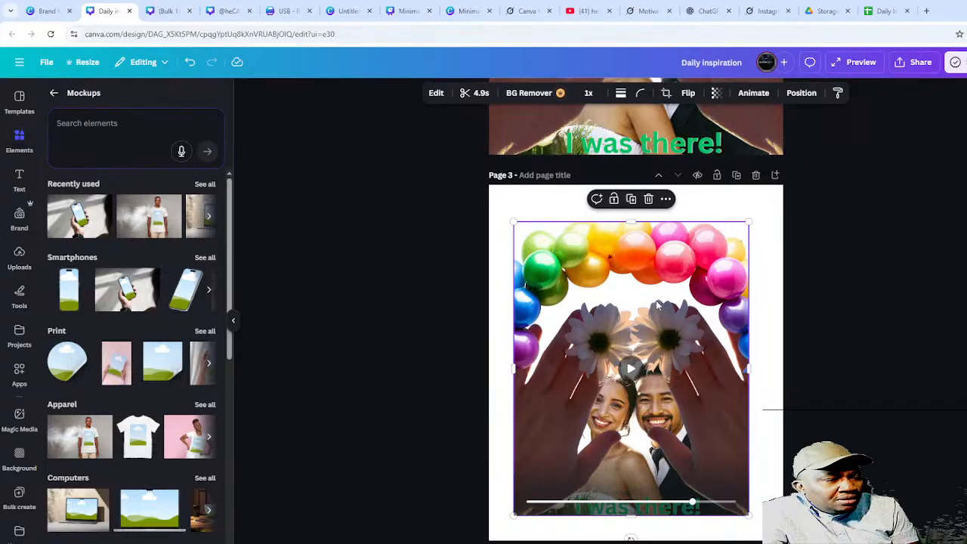
mouse_move(658, 304)
mouse_down()
mouse_move(445, 345)
mouse_move(335, 417)
mouse_move(647, 305)
mouse_move(656, 291)
mouse_up()
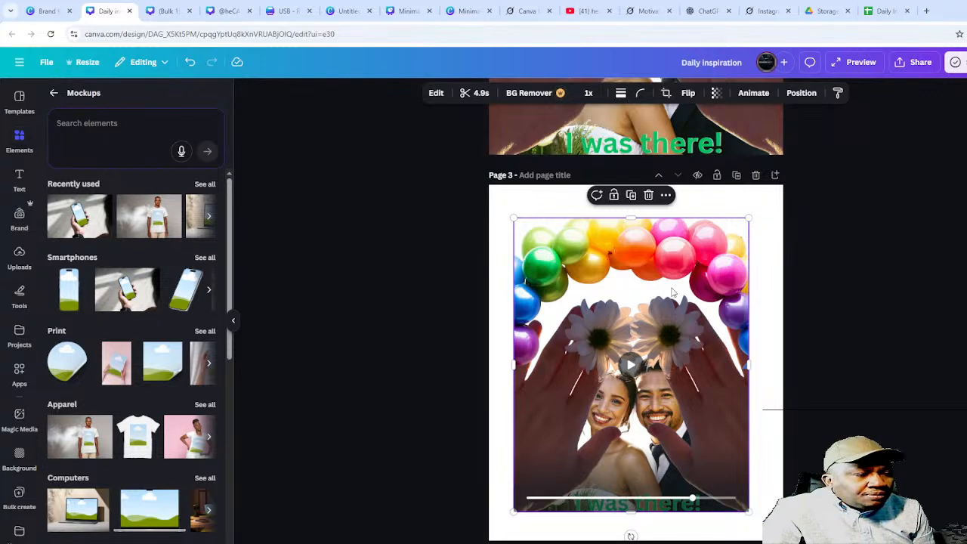
key(Delete)
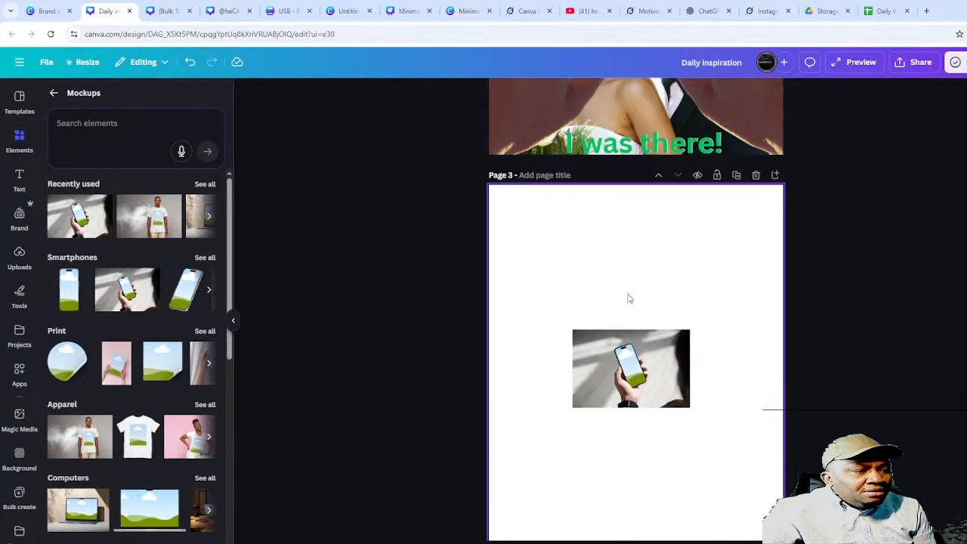
scroll(714, 212, up, 3)
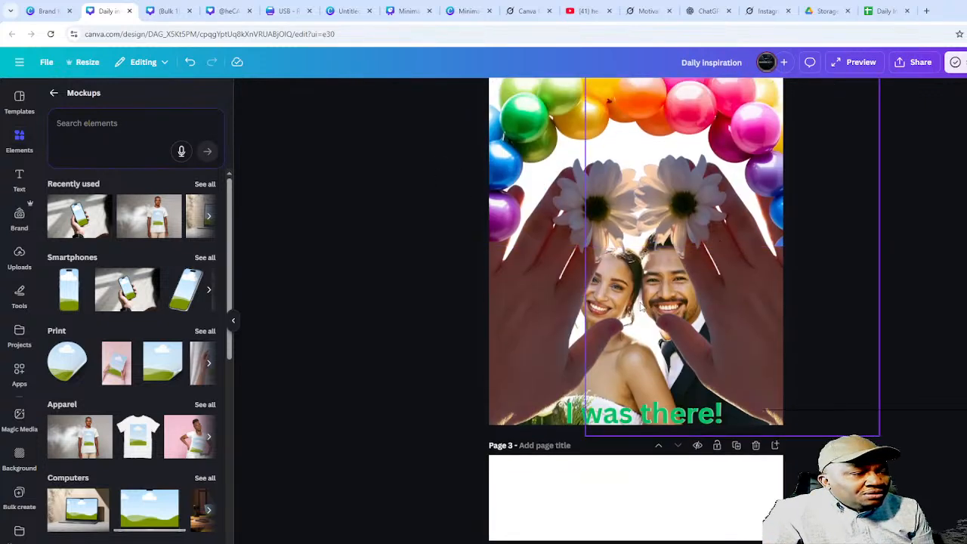
- Open Uploads and try dragging the uploaded wedding video onto the canvas, then drag it back
click(730, 164)
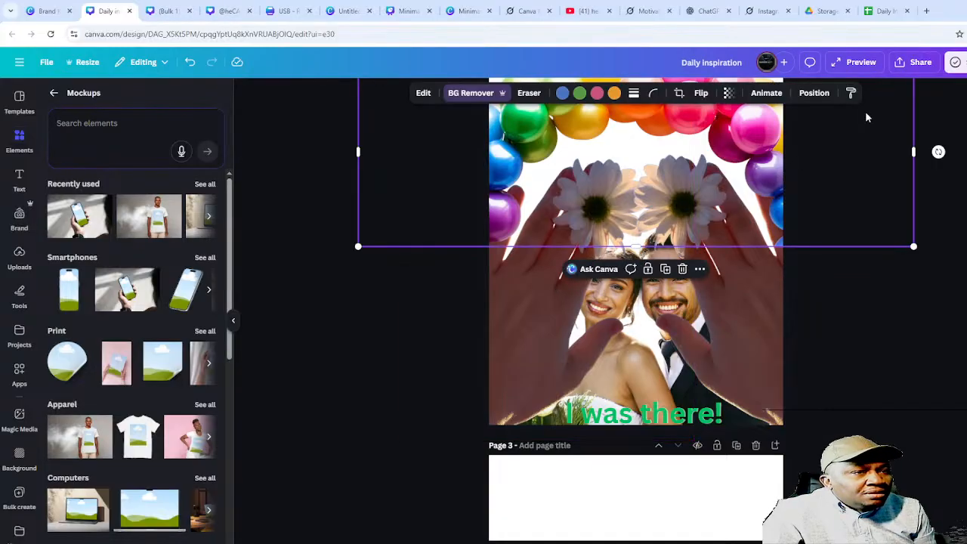
click(357, 314)
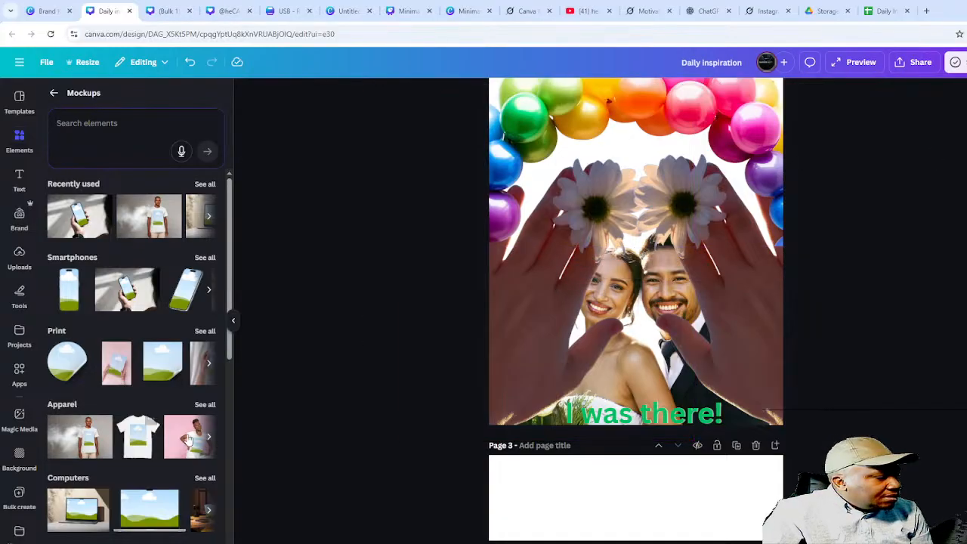
click(15, 266)
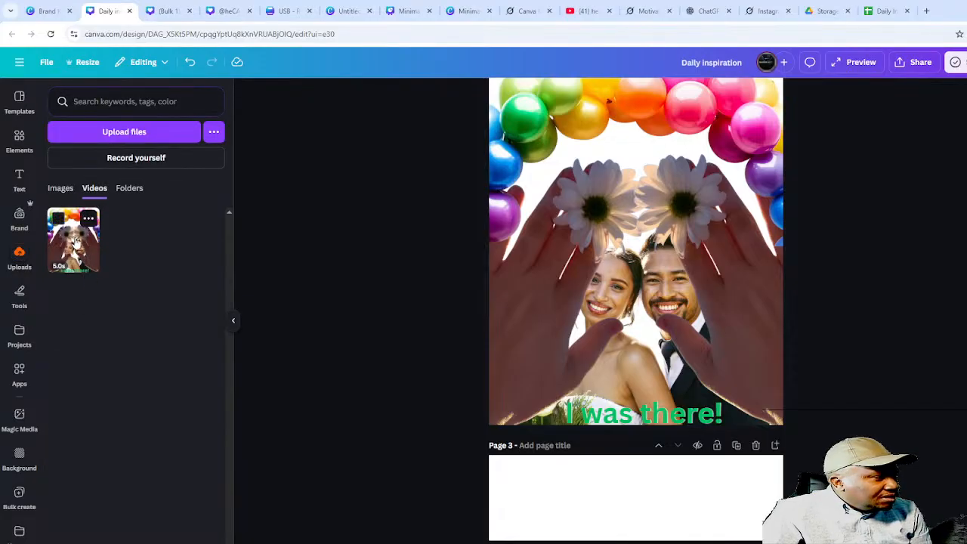
drag(76, 240, 663, 329)
drag(643, 405, 21, 242)
scroll(672, 422, down, 4)
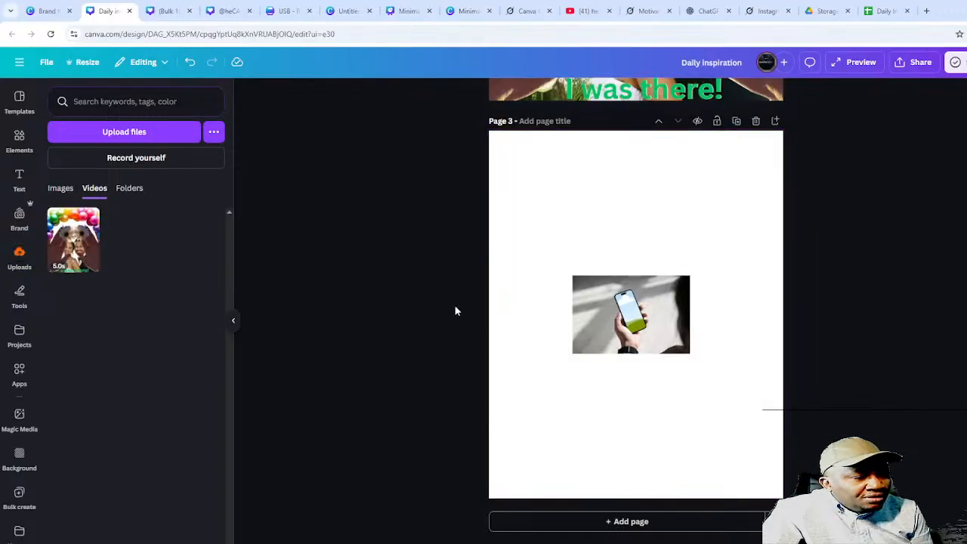
- Resize the Page 3 phone mockup to about 811 × 539 px, test the wedding video there, then delete it
click(653, 330)
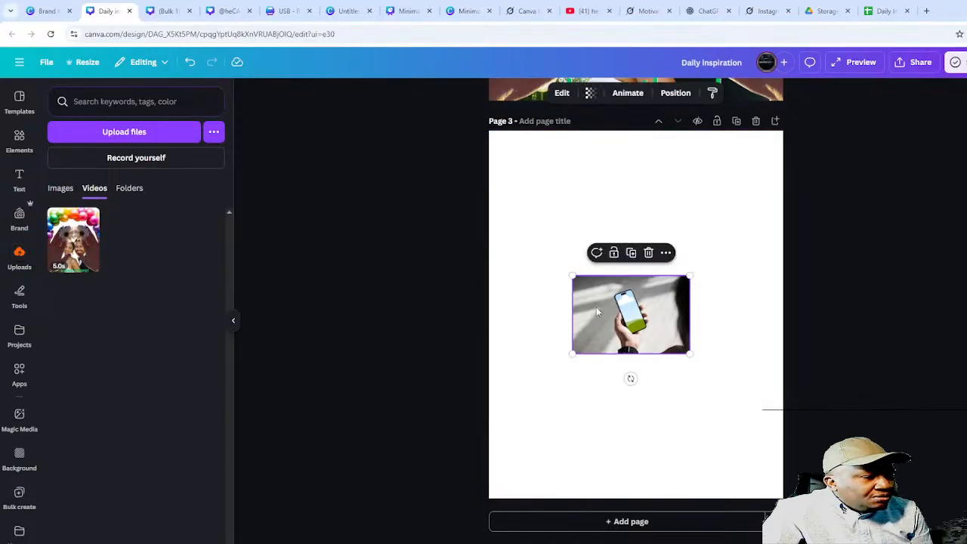
drag(573, 352, 495, 447)
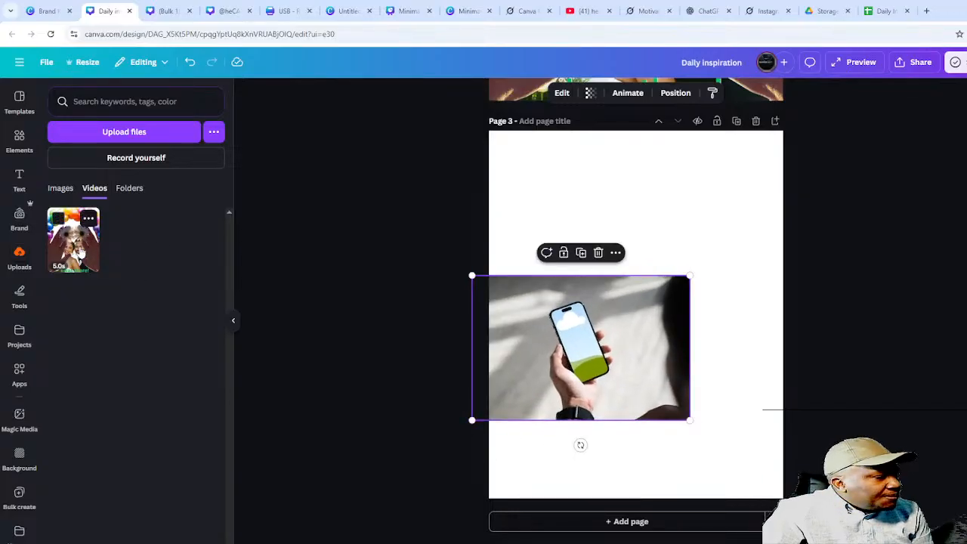
drag(79, 253, 560, 314)
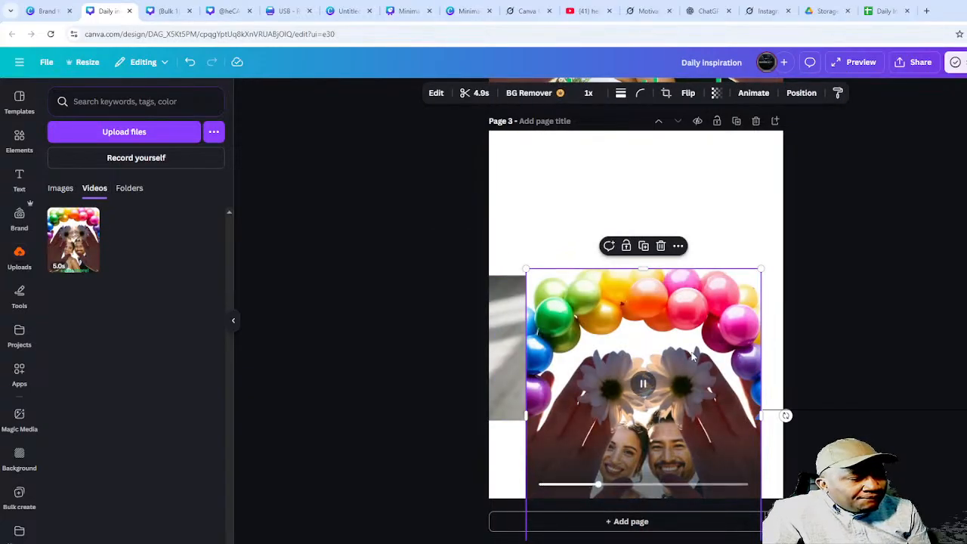
click(814, 302)
click(682, 355)
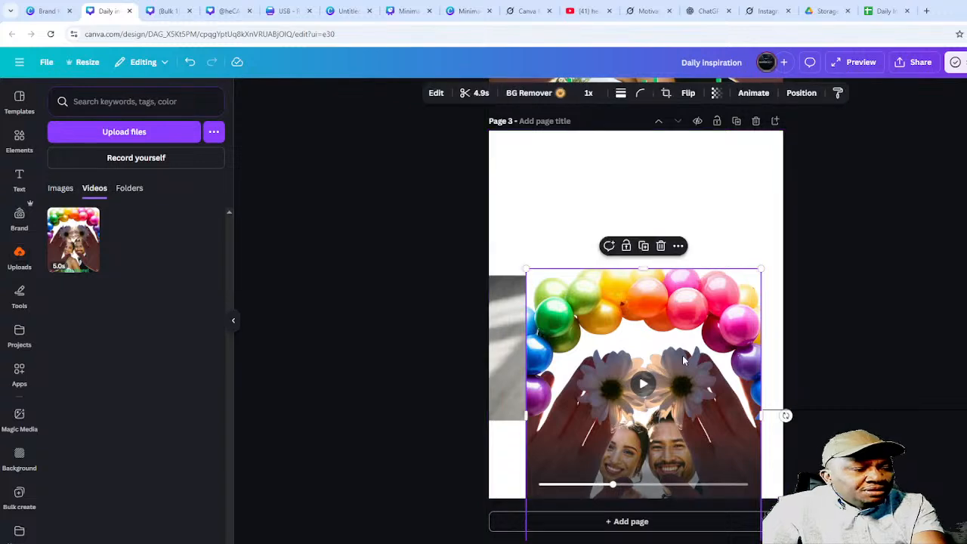
key(Delete)
scroll(665, 189, up, 3)
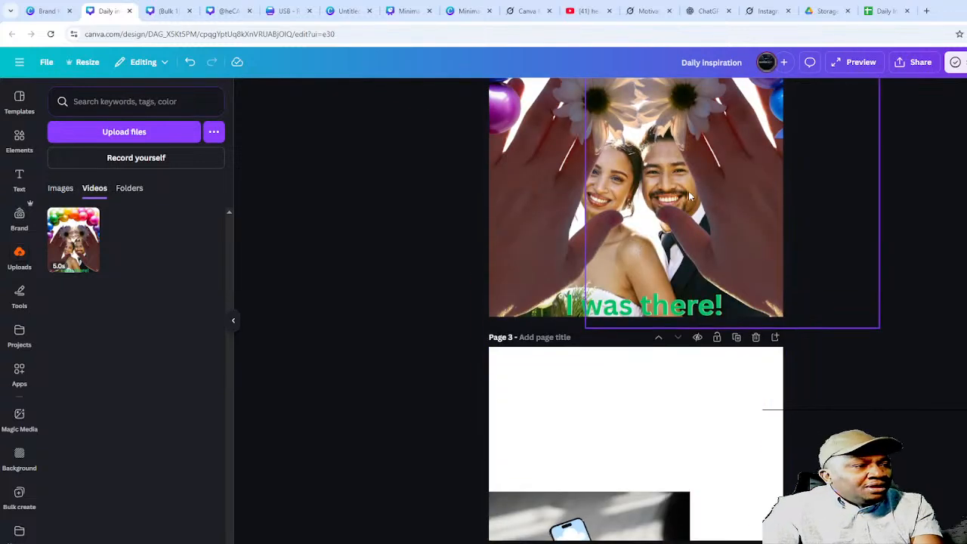
click(688, 191)
scroll(533, 193, up, 3)
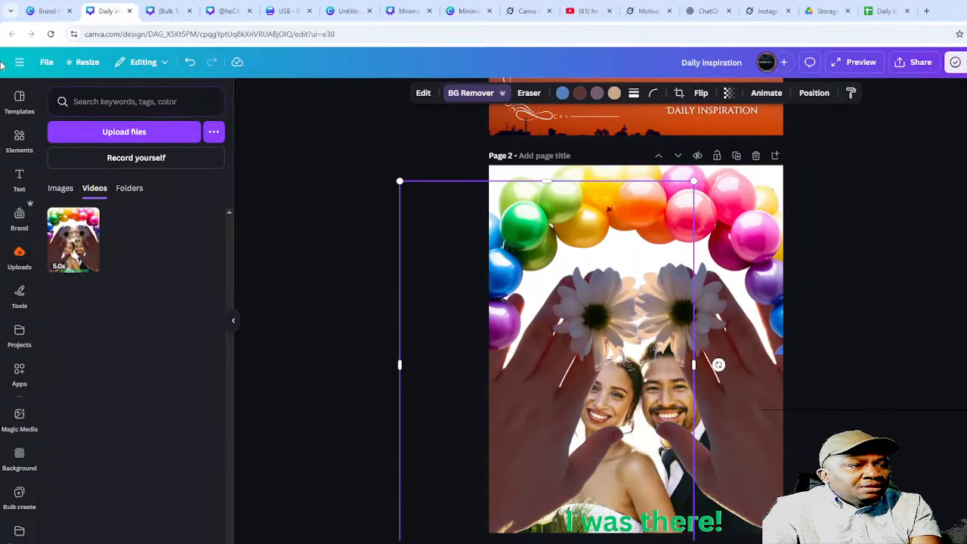
- Download only Page 2 as a 1,080 × 1,350 px PNG via File > Download
click(46, 62)
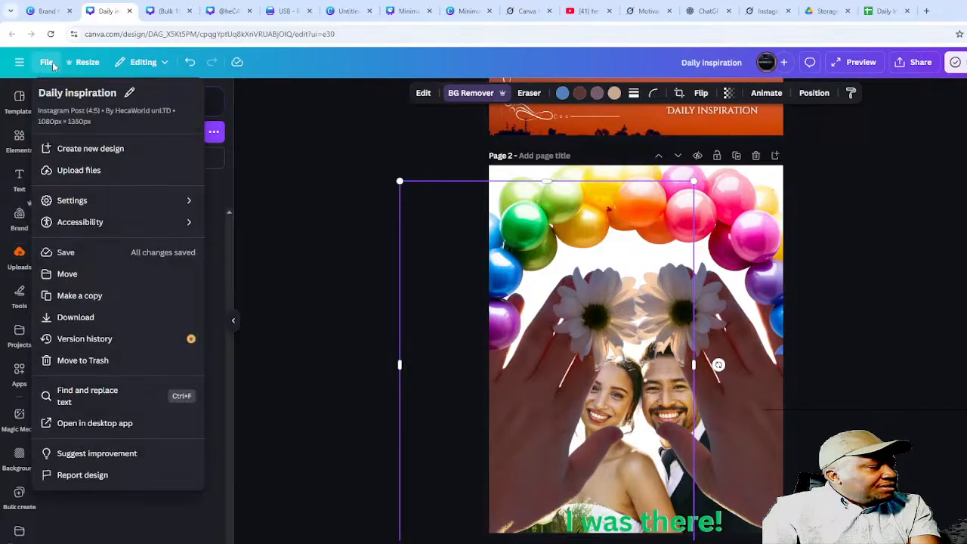
click(88, 317)
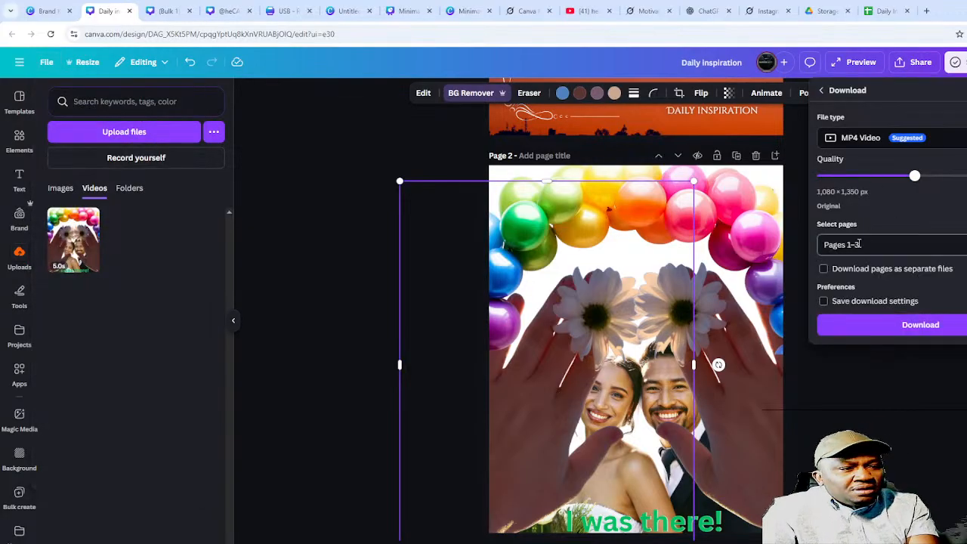
click(865, 137)
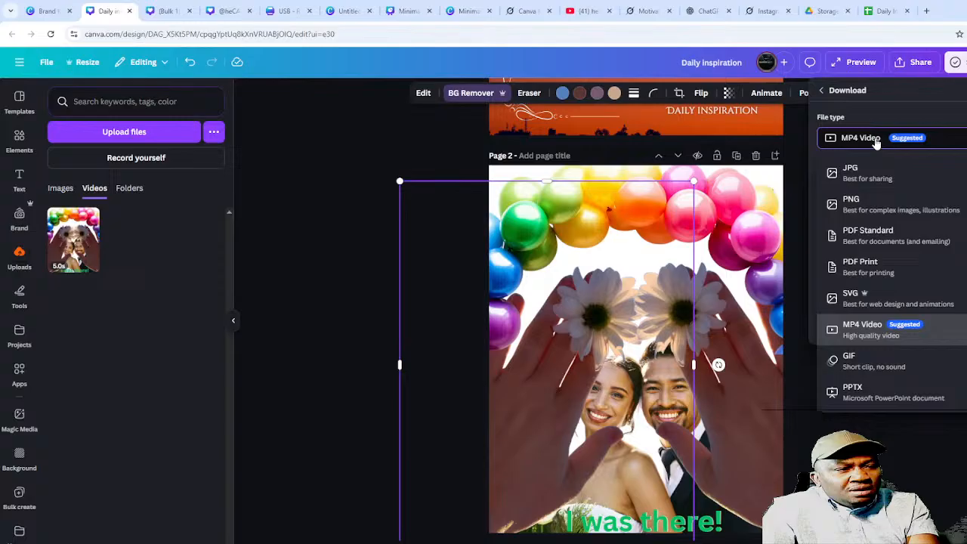
click(870, 217)
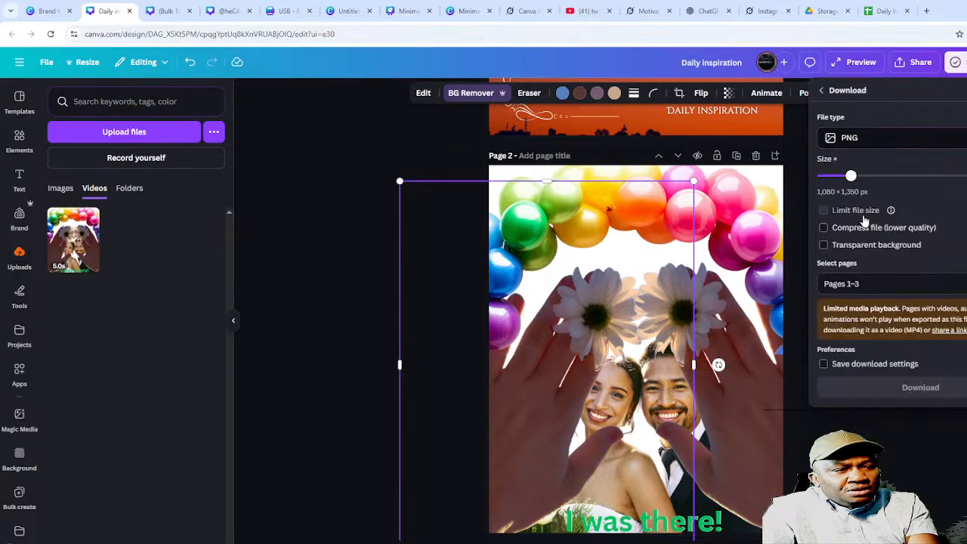
click(889, 284)
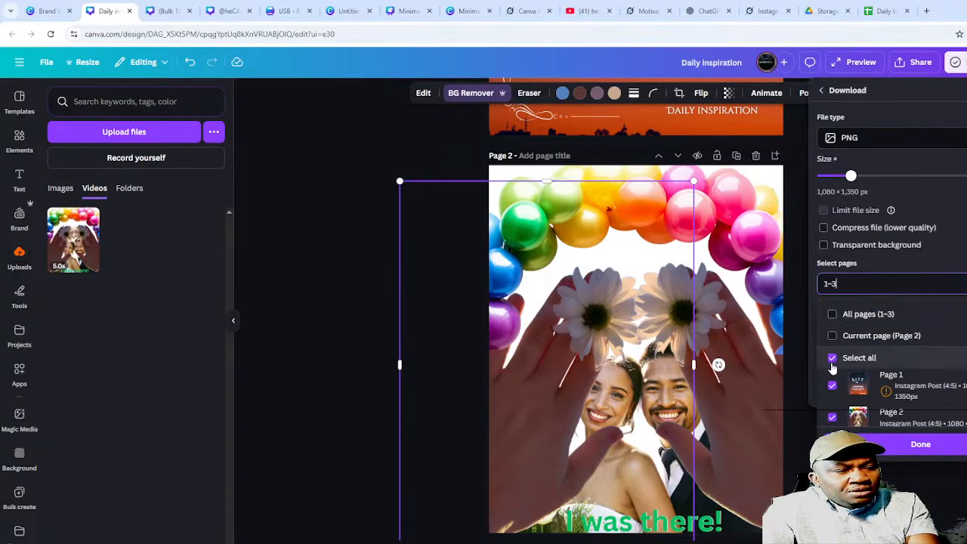
click(832, 336)
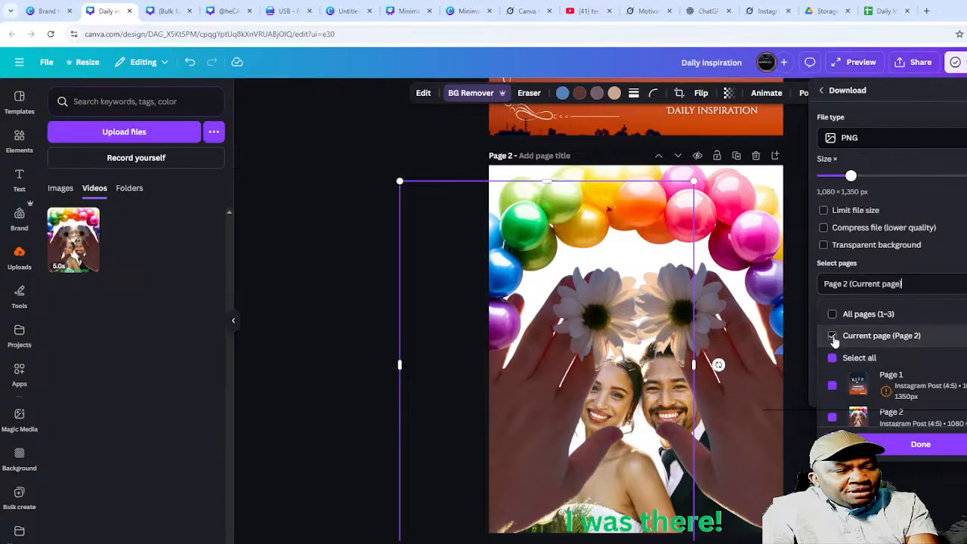
click(880, 443)
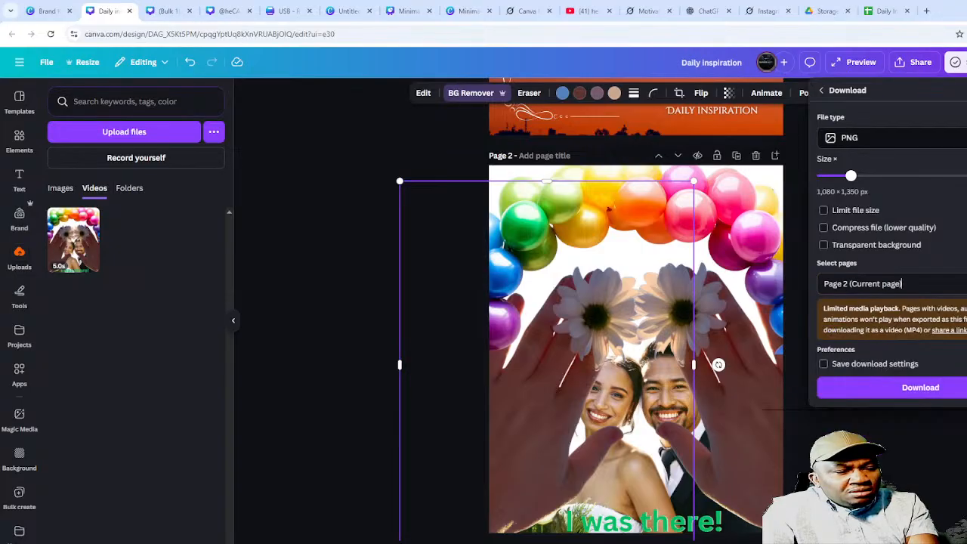
click(899, 389)
click(891, 355)
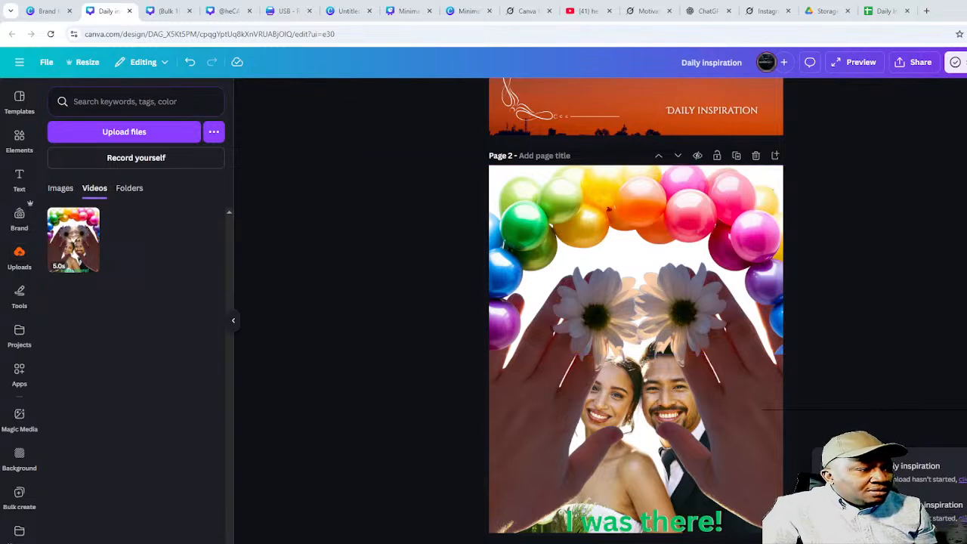
- Upload the exported wedding PNG and drop it onto the phone screen so the balloon-framed design shows
drag(136, 311, 291, 280)
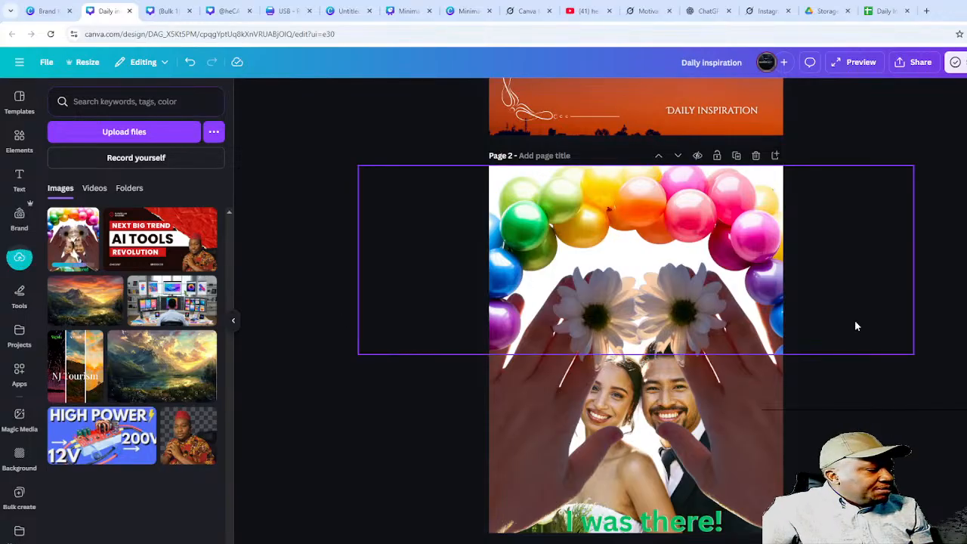
scroll(738, 408, down, 5)
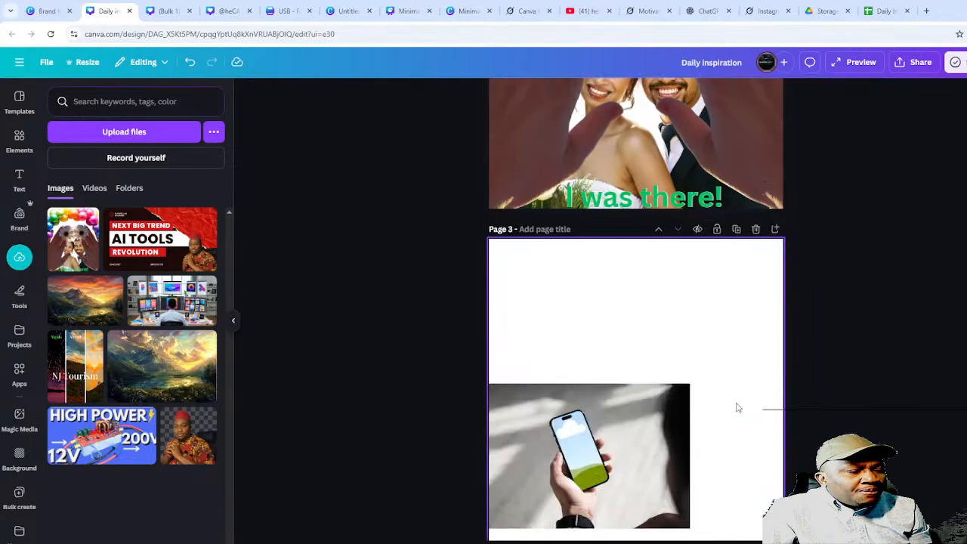
scroll(738, 408, down, 2)
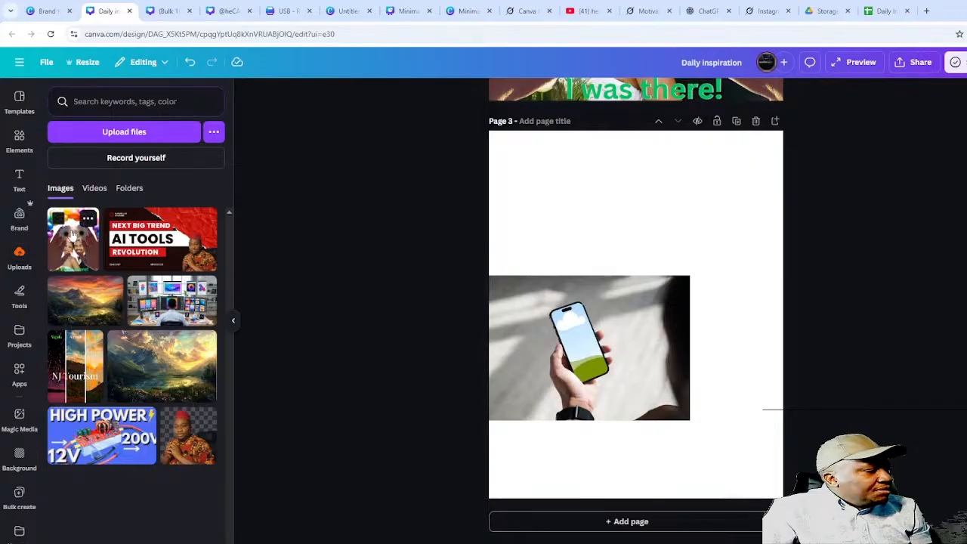
drag(73, 238, 585, 343)
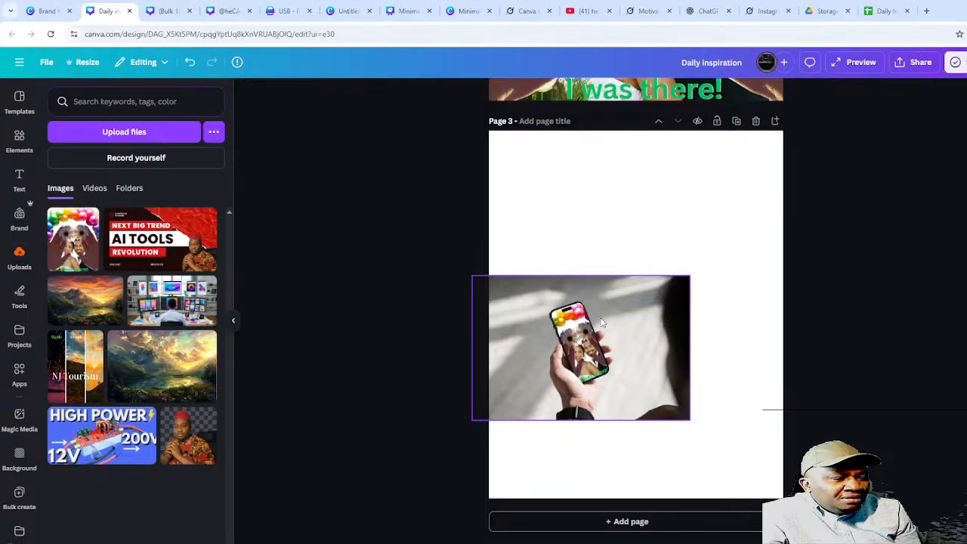
scroll(602, 322, up, 5)
scroll(617, 375, down, 4)
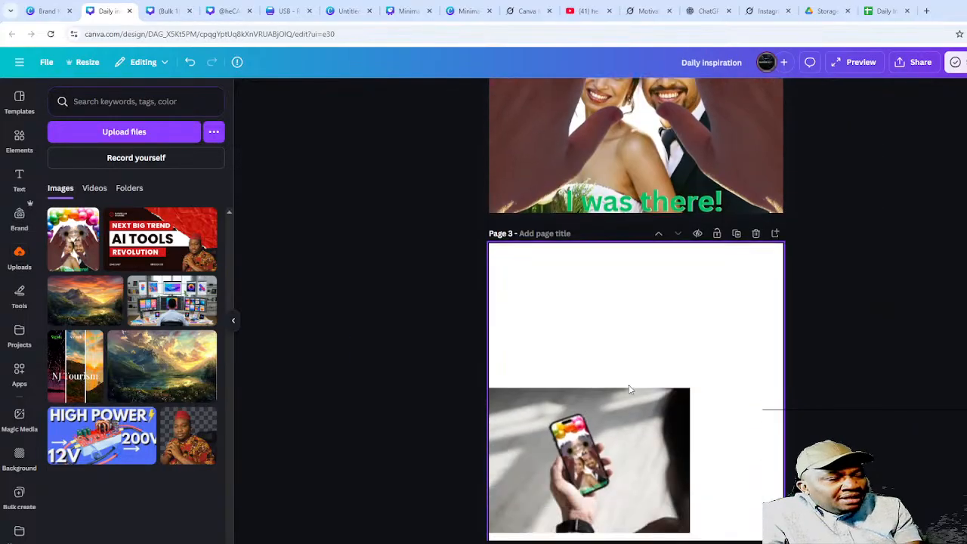
scroll(630, 389, down, 2)
scroll(559, 351, up, 6)
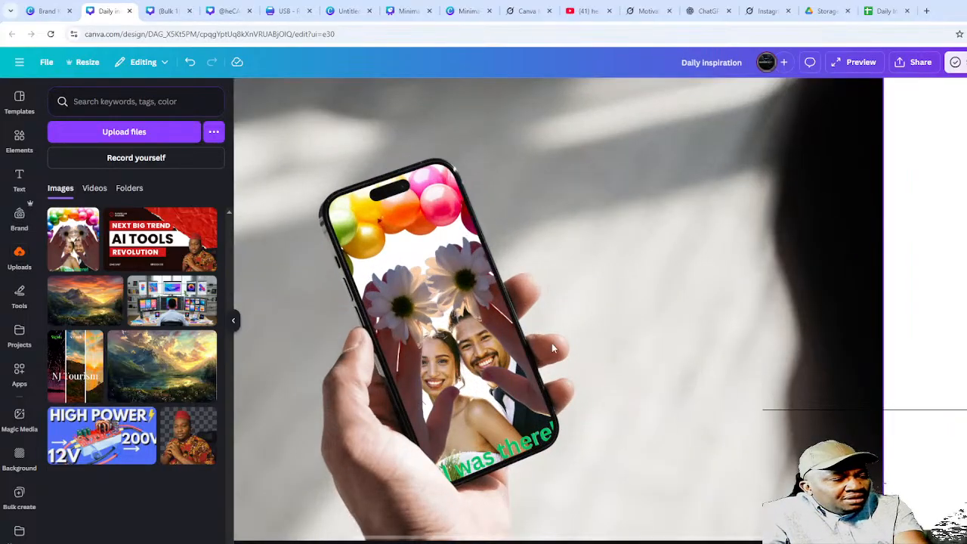
scroll(520, 348, down, 3)
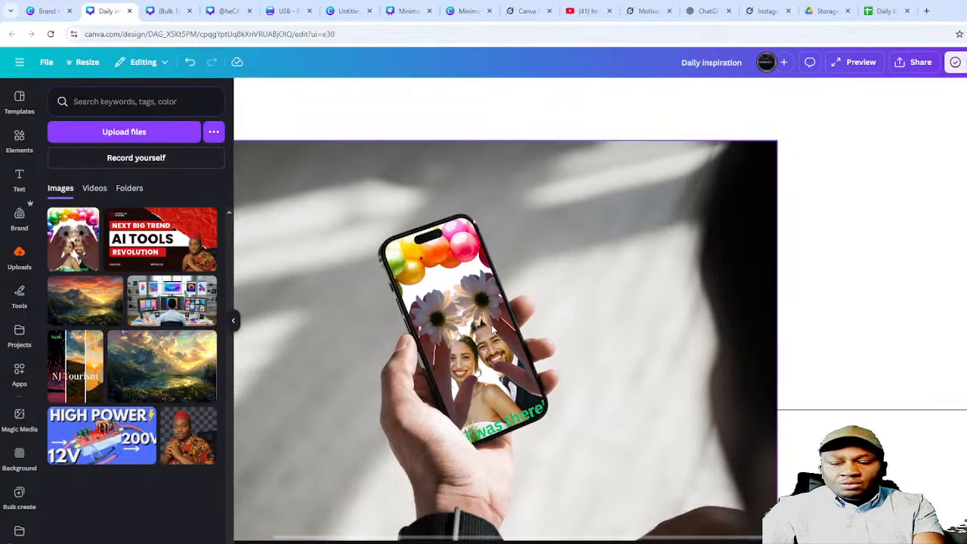
- Open Elements > Mockups, scroll to Packaging, page through its carousel and choose See all
click(26, 110)
click(9, 149)
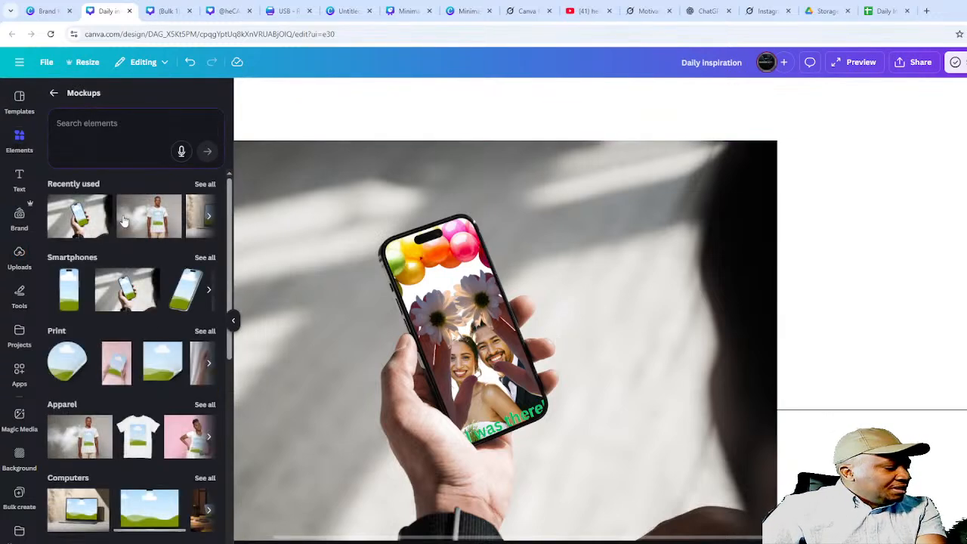
scroll(143, 355, down, 3)
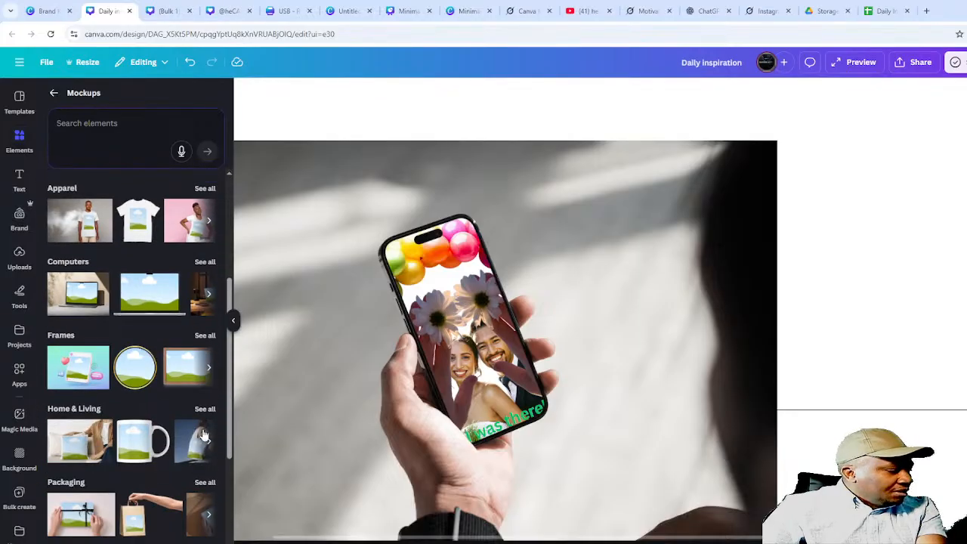
scroll(182, 468, down, 1)
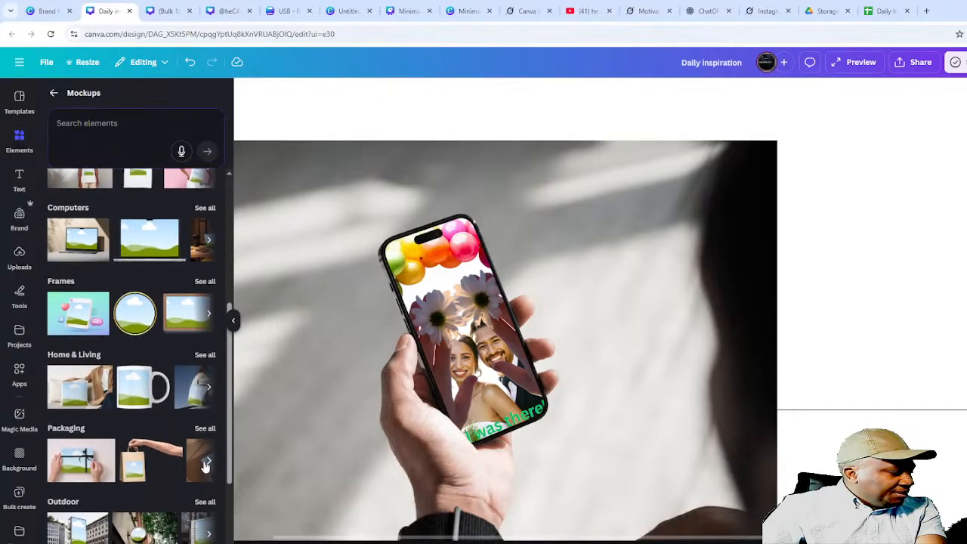
click(208, 461)
click(206, 461)
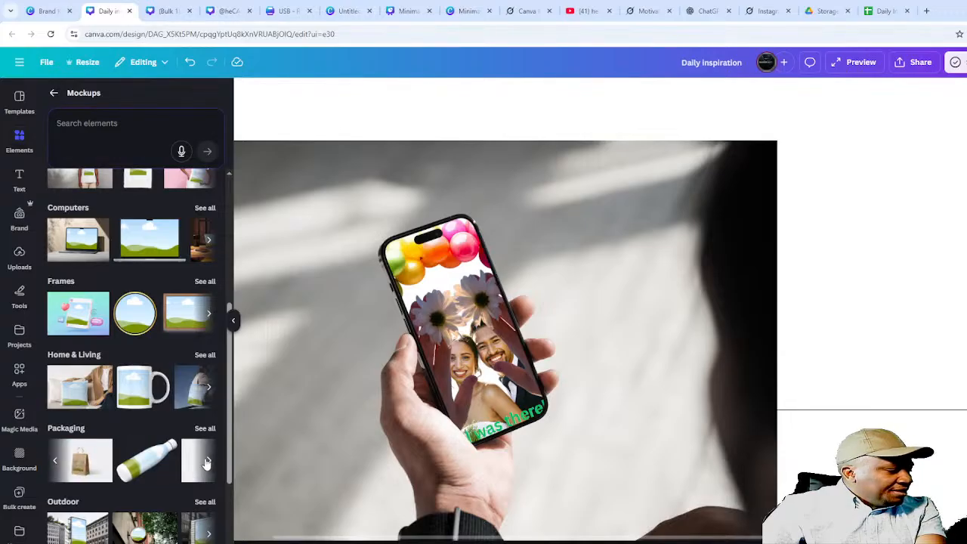
click(209, 462)
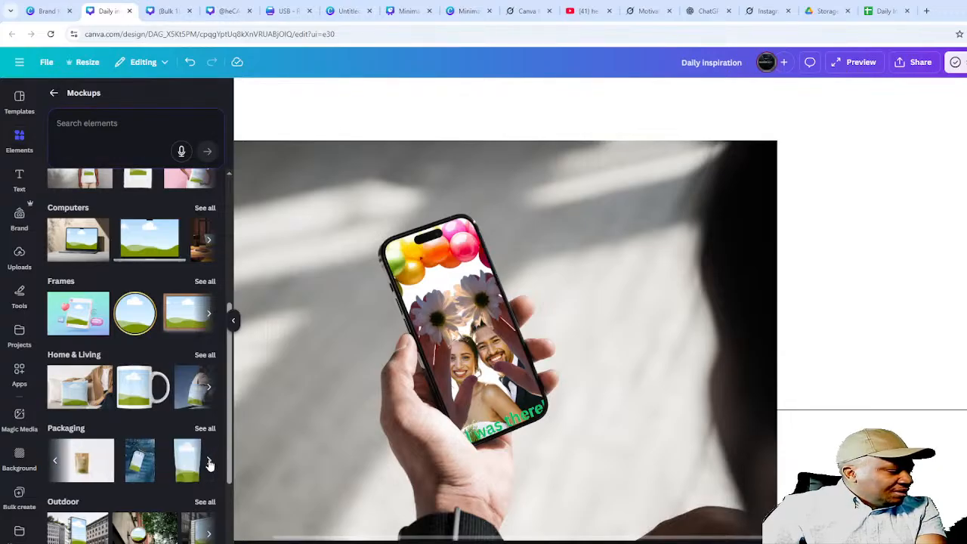
click(210, 463)
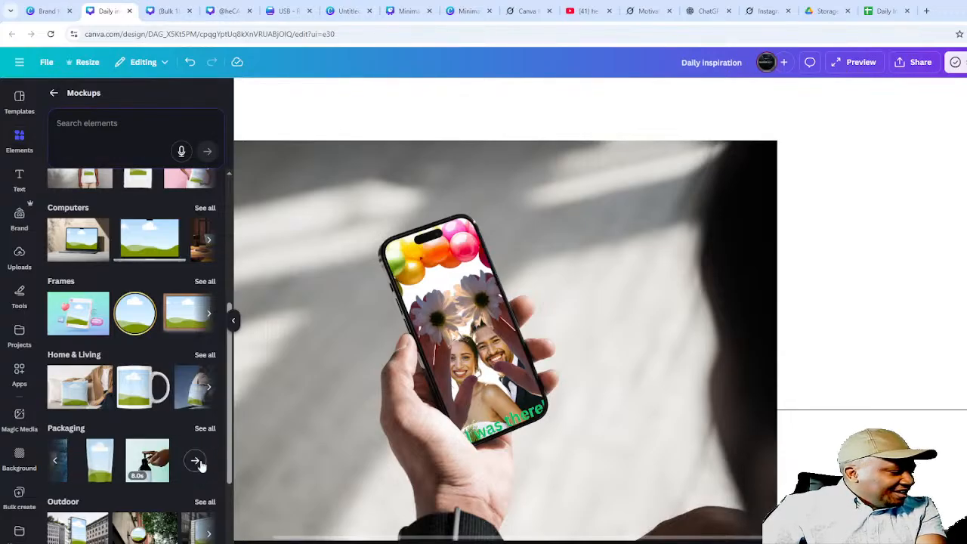
click(197, 462)
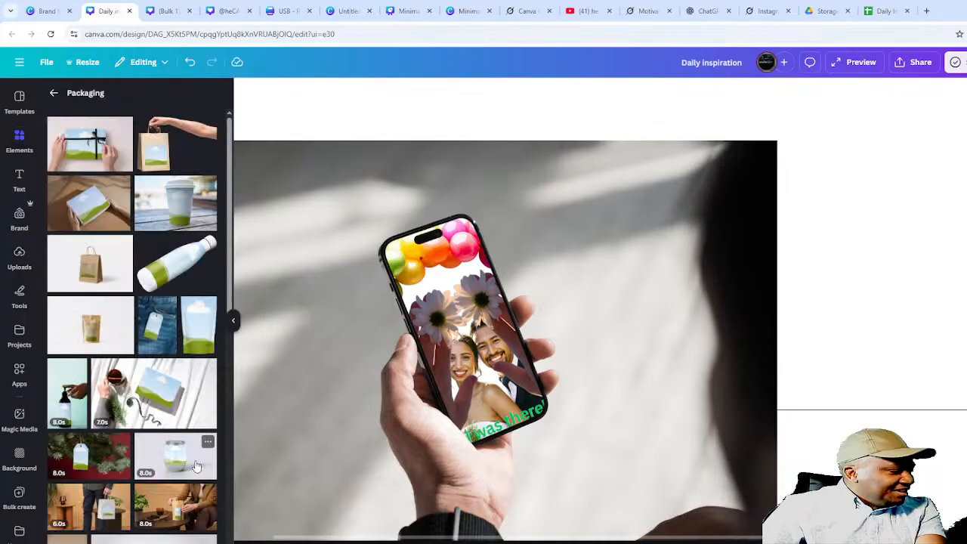
- Scroll through the Packaging mockups grid of bottles, jars, bags and boxes
scroll(182, 440, down, 3)
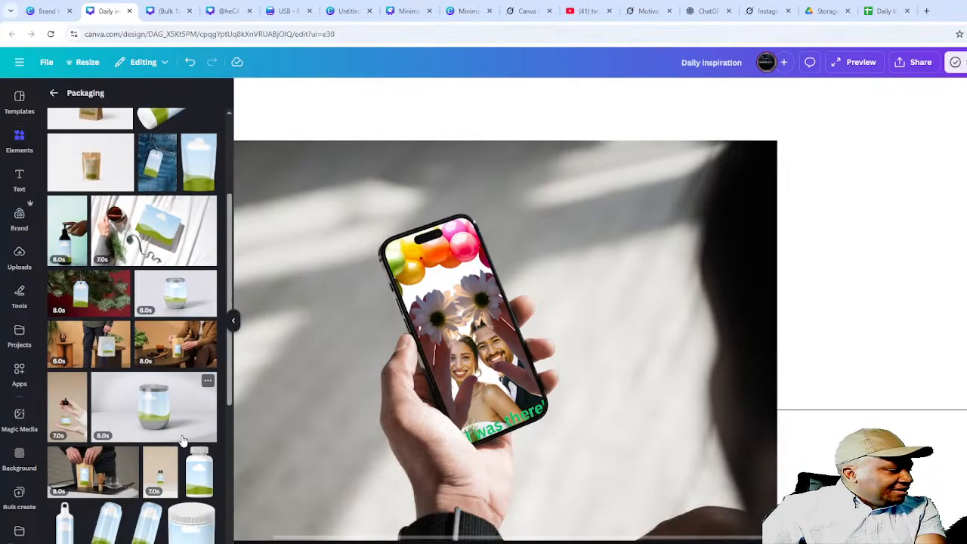
scroll(182, 440, down, 2)
scroll(183, 441, down, 3)
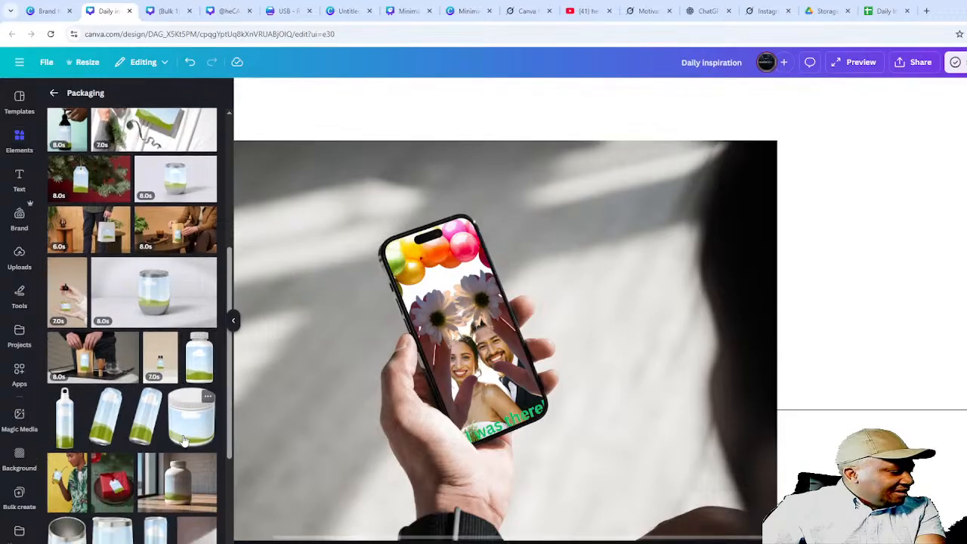
scroll(183, 440, down, 2)
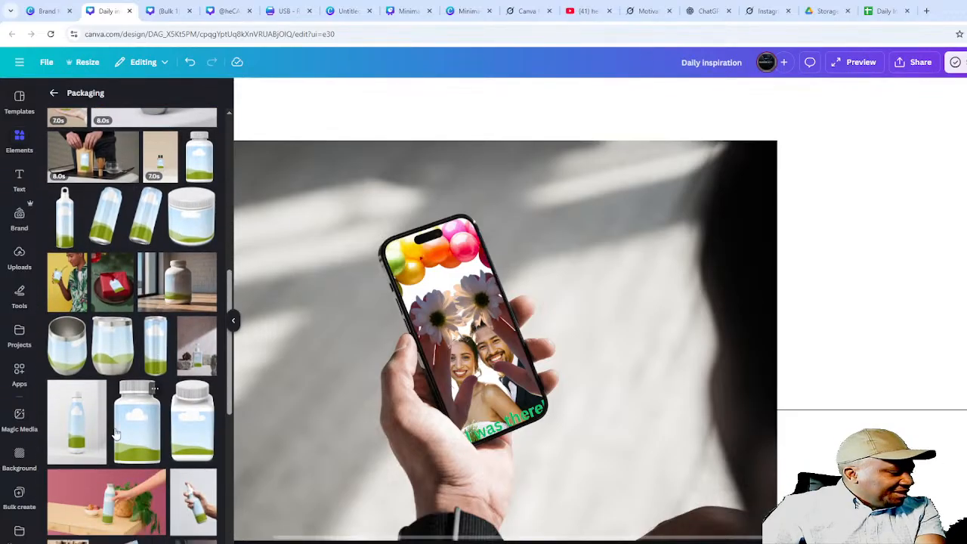
scroll(159, 461, down, 2)
scroll(159, 464, down, 6)
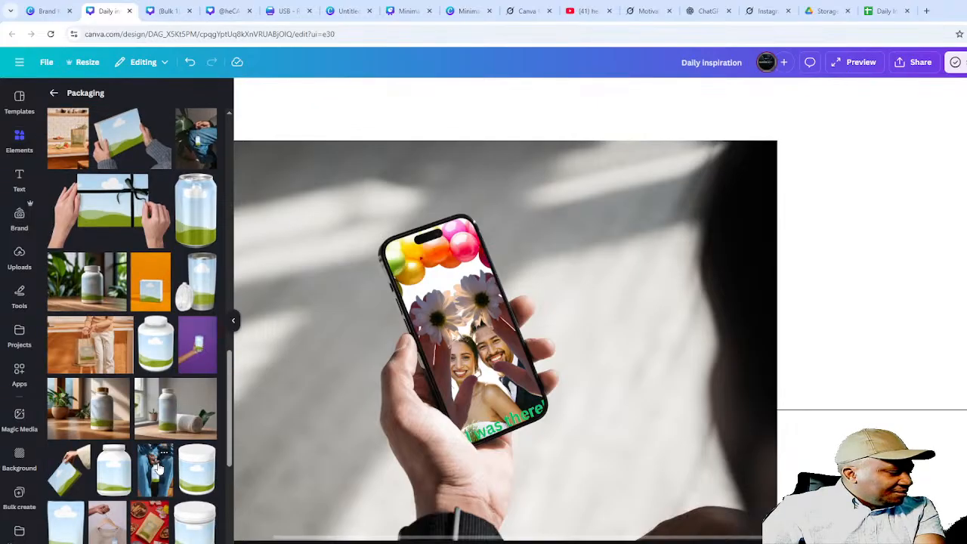
scroll(158, 472, down, 5)
scroll(181, 495, down, 6)
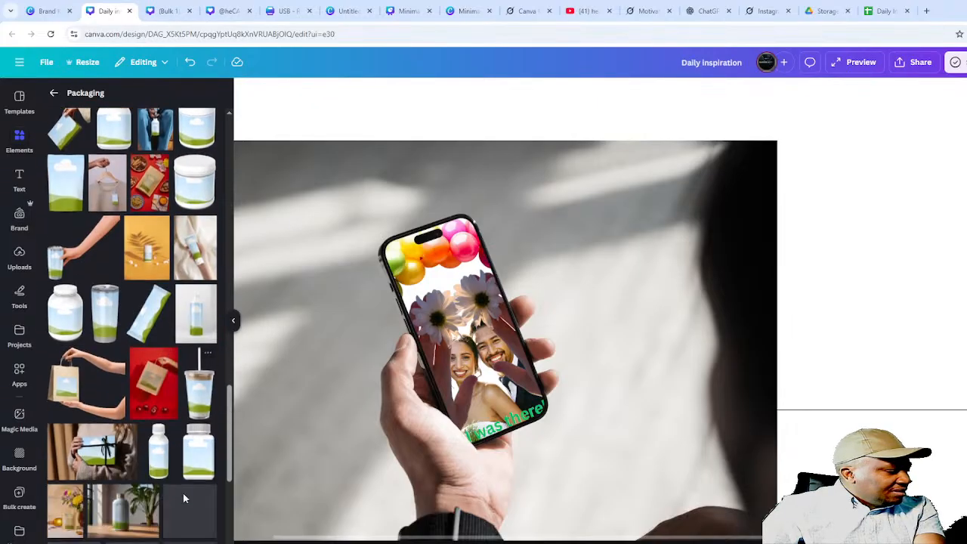
scroll(184, 499, down, 6)
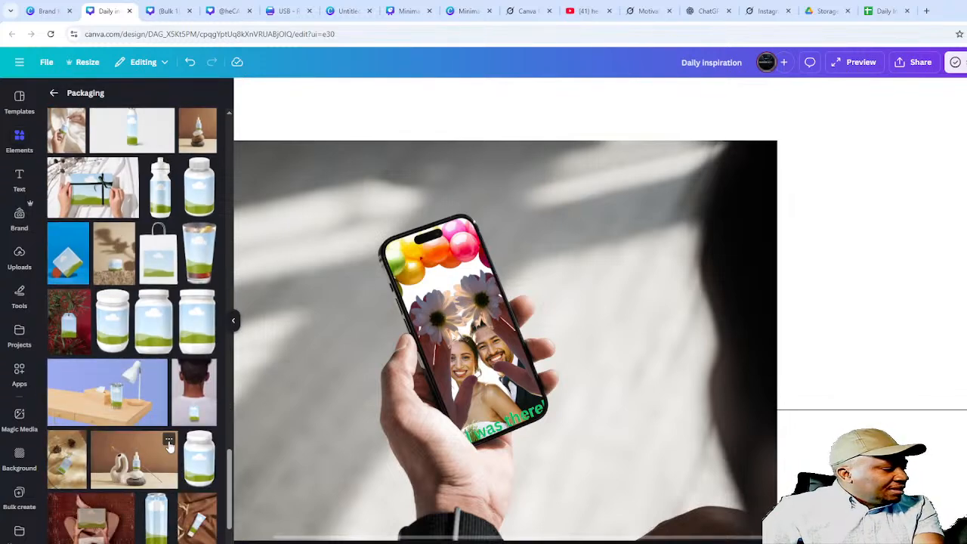
scroll(173, 450, down, 2)
scroll(180, 451, down, 4)
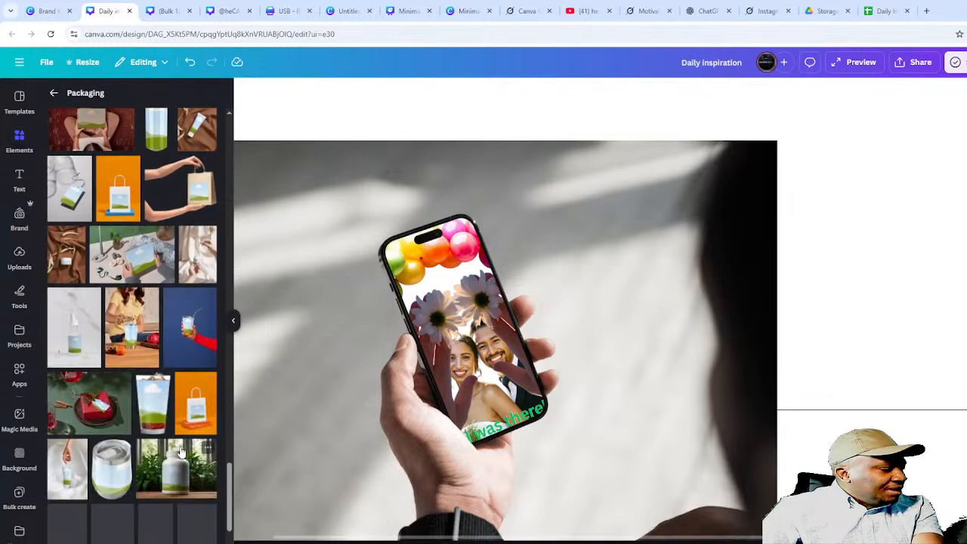
scroll(179, 450, down, 5)
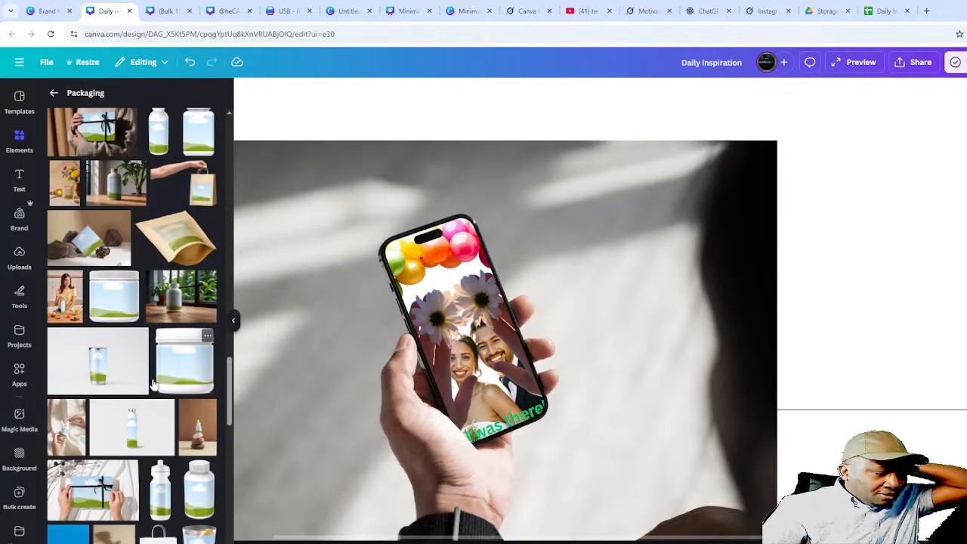
scroll(151, 372, up, 5)
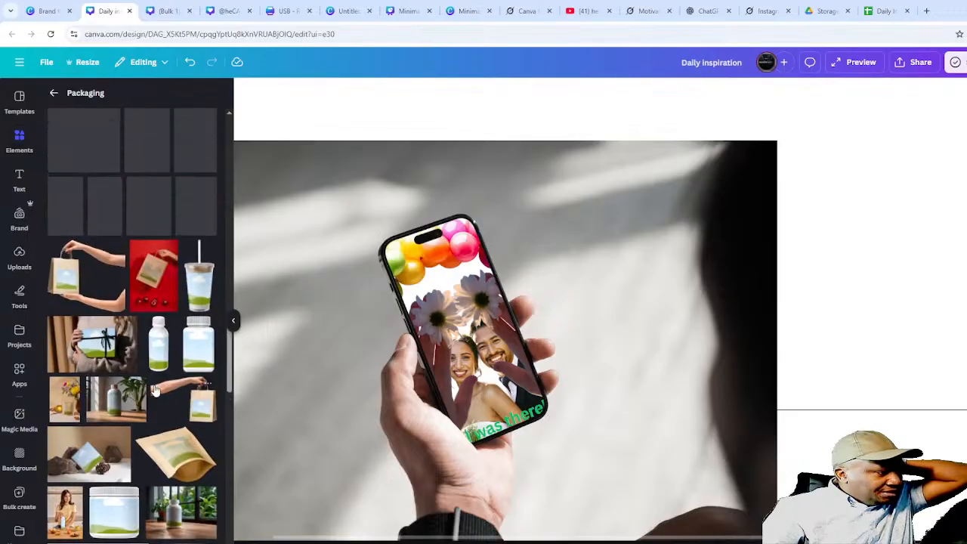
scroll(158, 391, up, 3)
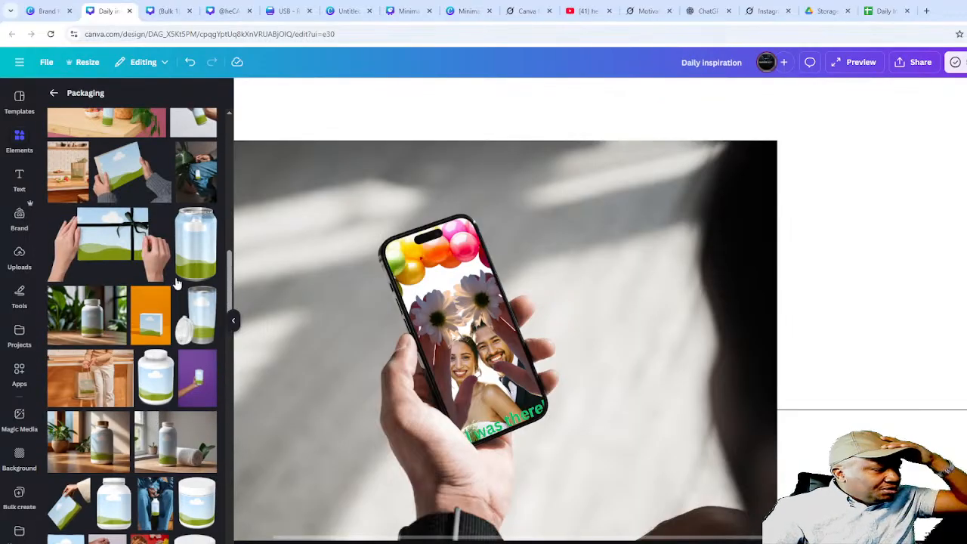
- Add the soda-can mockup, move it lower, and place the uploaded wedding image onto it
click(201, 238)
drag(567, 260, 548, 371)
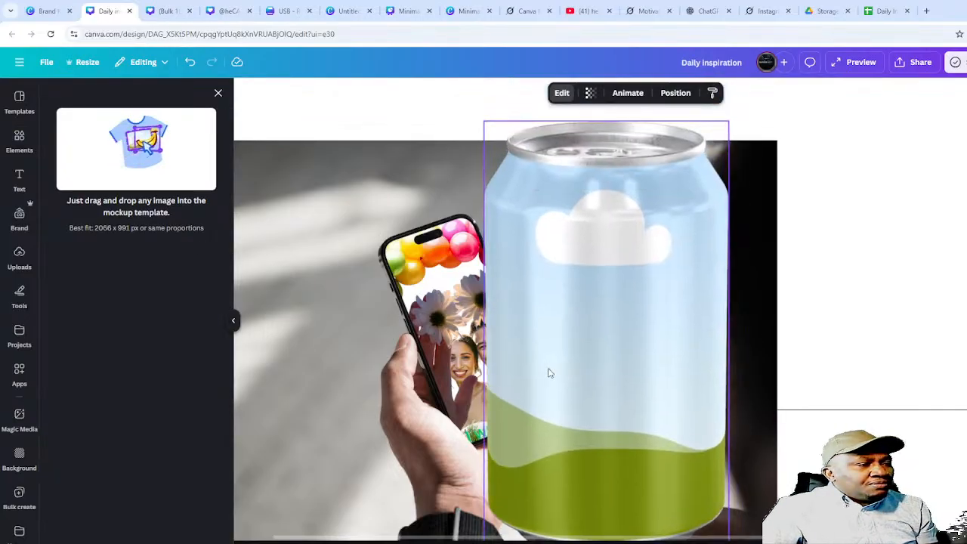
click(18, 260)
drag(81, 249, 514, 285)
drag(631, 302, 630, 300)
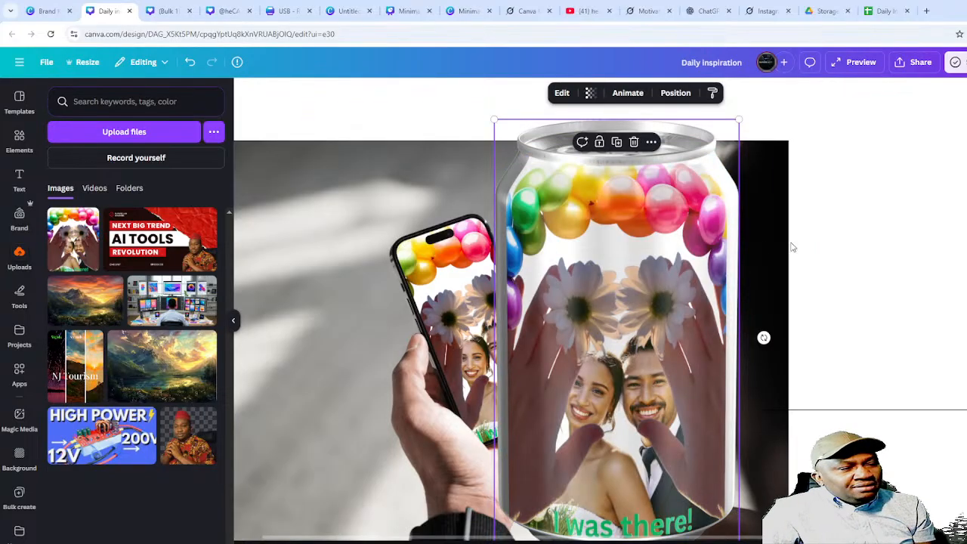
- Delete the phone-in-hand photo, review the can result, and switch to another Canva design tab
click(764, 245)
key(Delete)
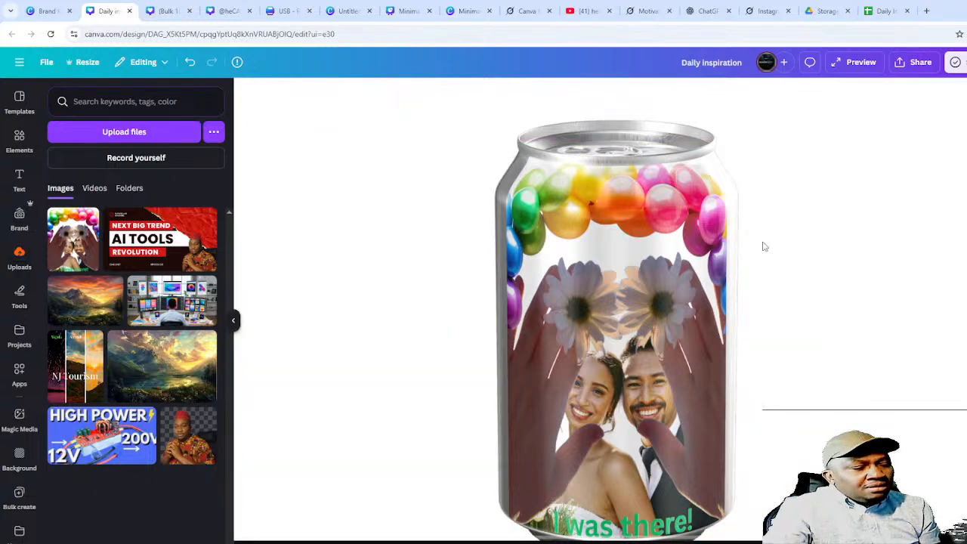
click(869, 226)
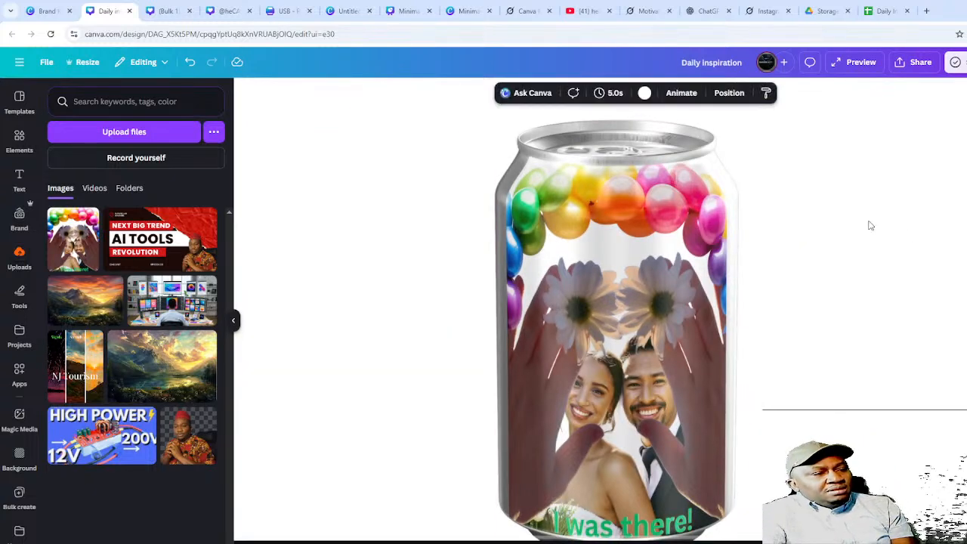
click(612, 280)
click(888, 254)
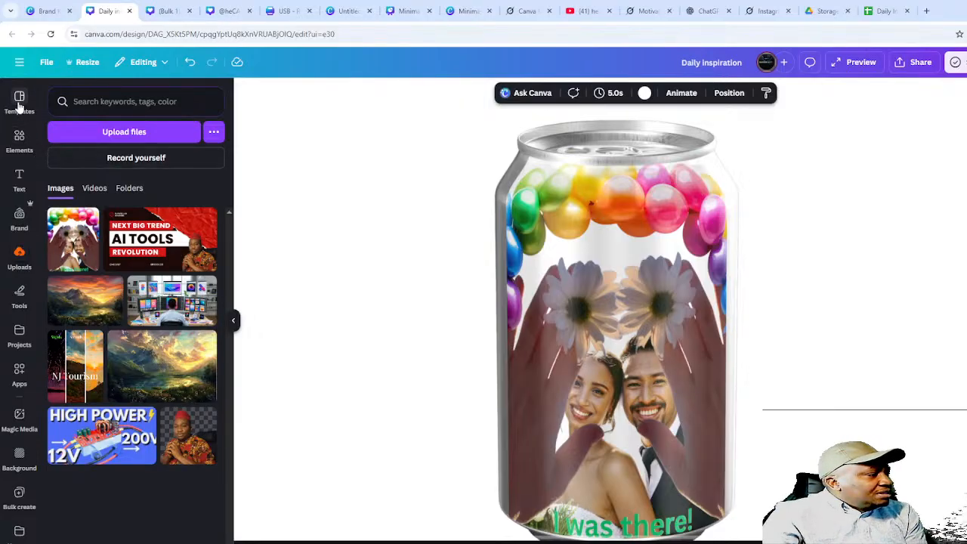
click(24, 153)
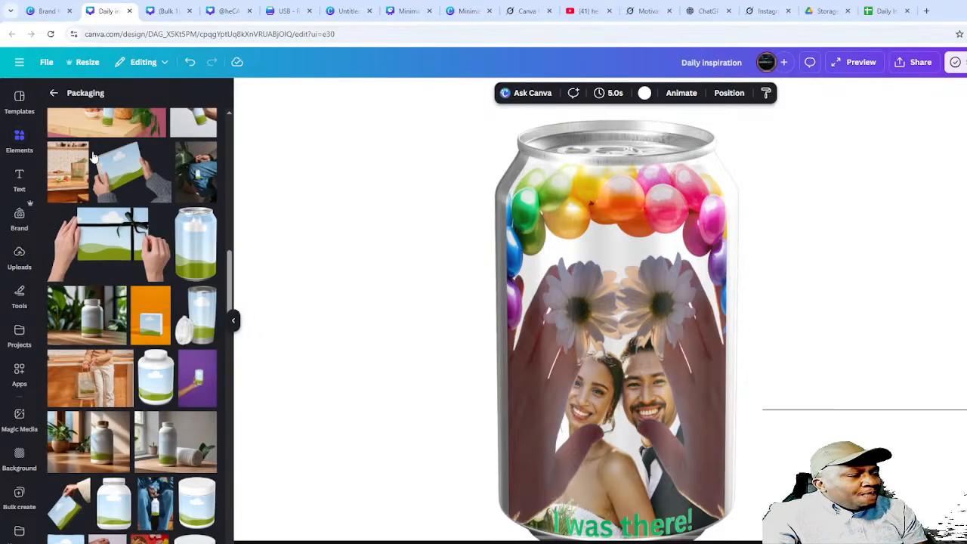
click(454, 14)
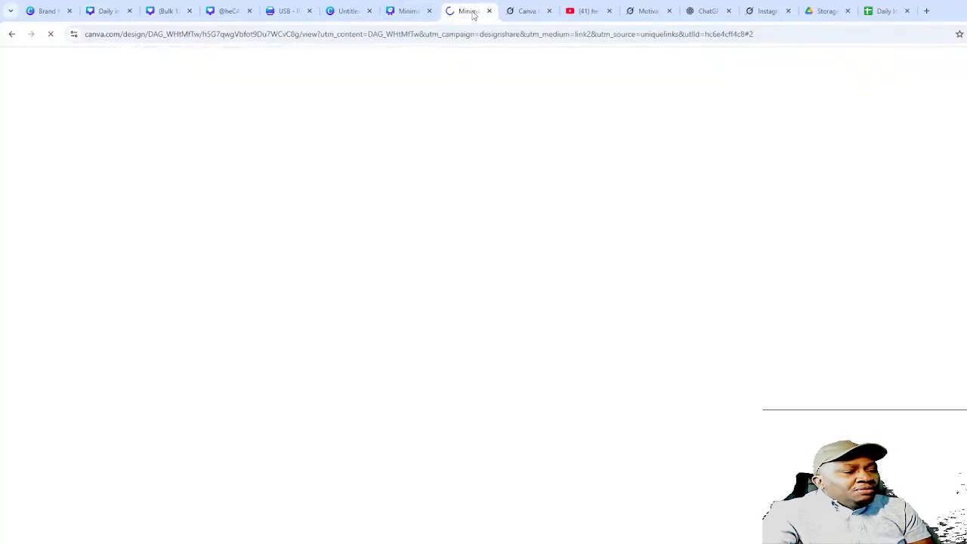